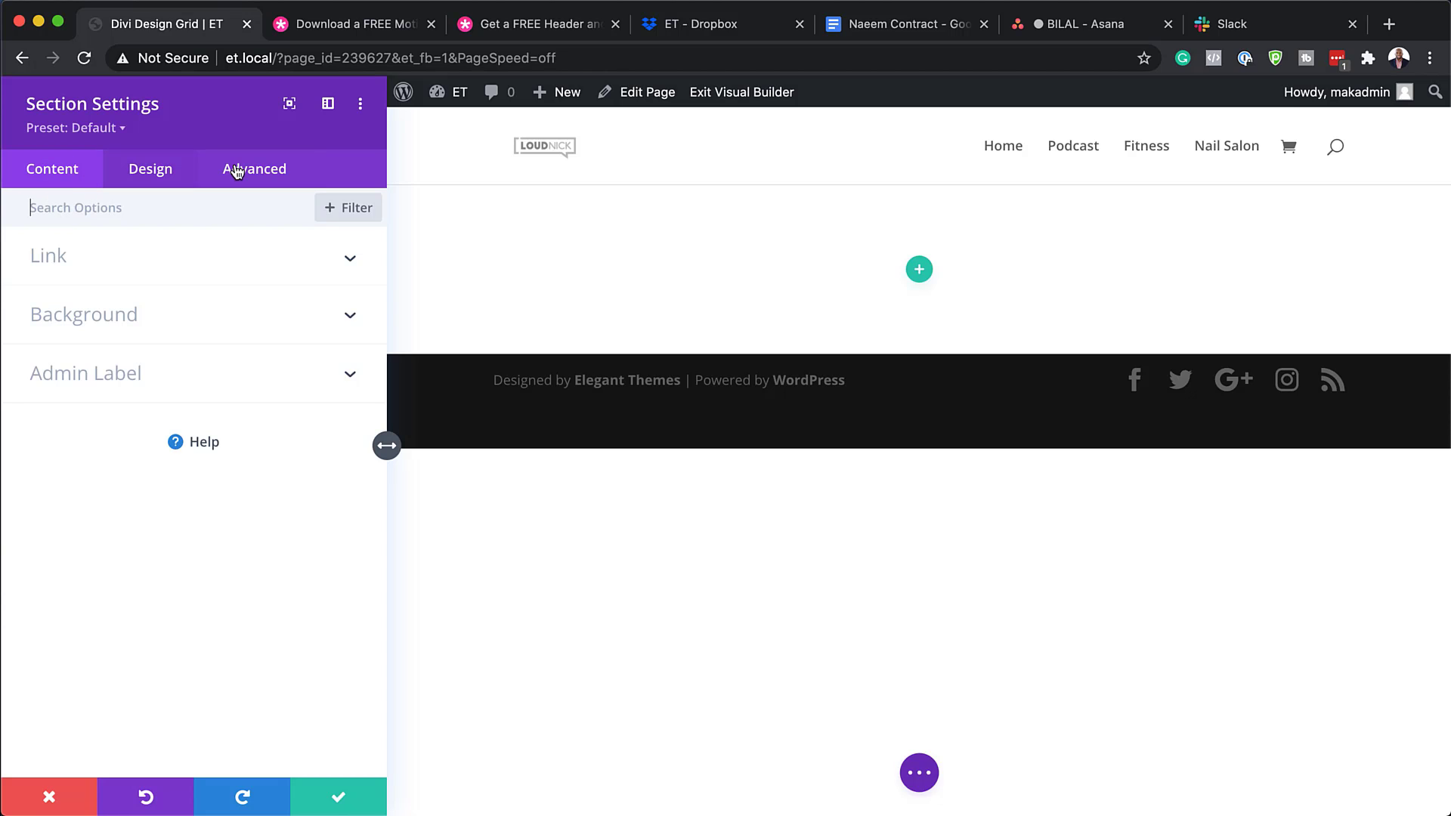
Set the section's horizontal and vertical overflow to Hidden and save the section settings.
{"action": "left_click", "coordinate": [277, 174]}
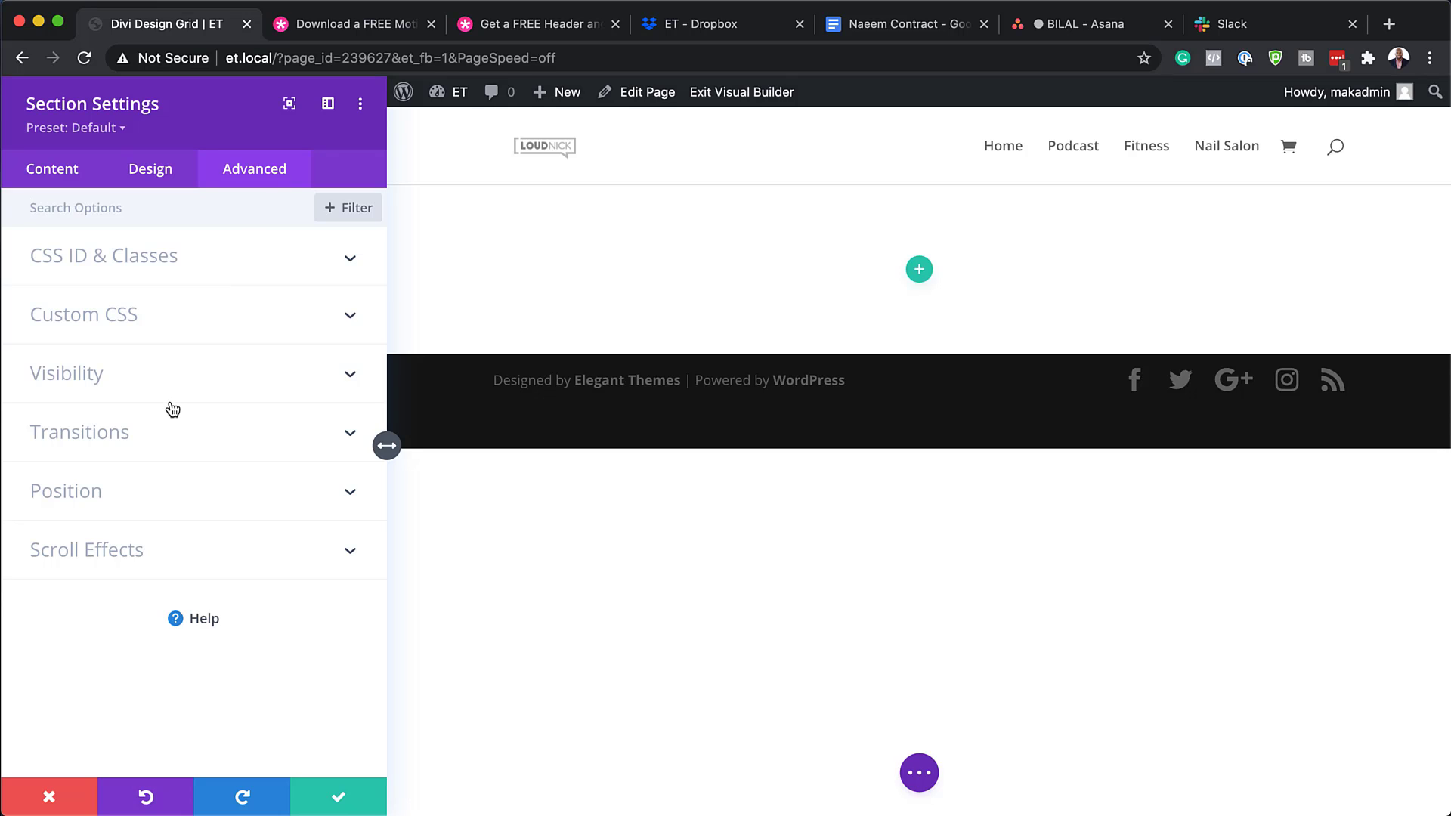
{"action": "left_click", "coordinate": [112, 378]}
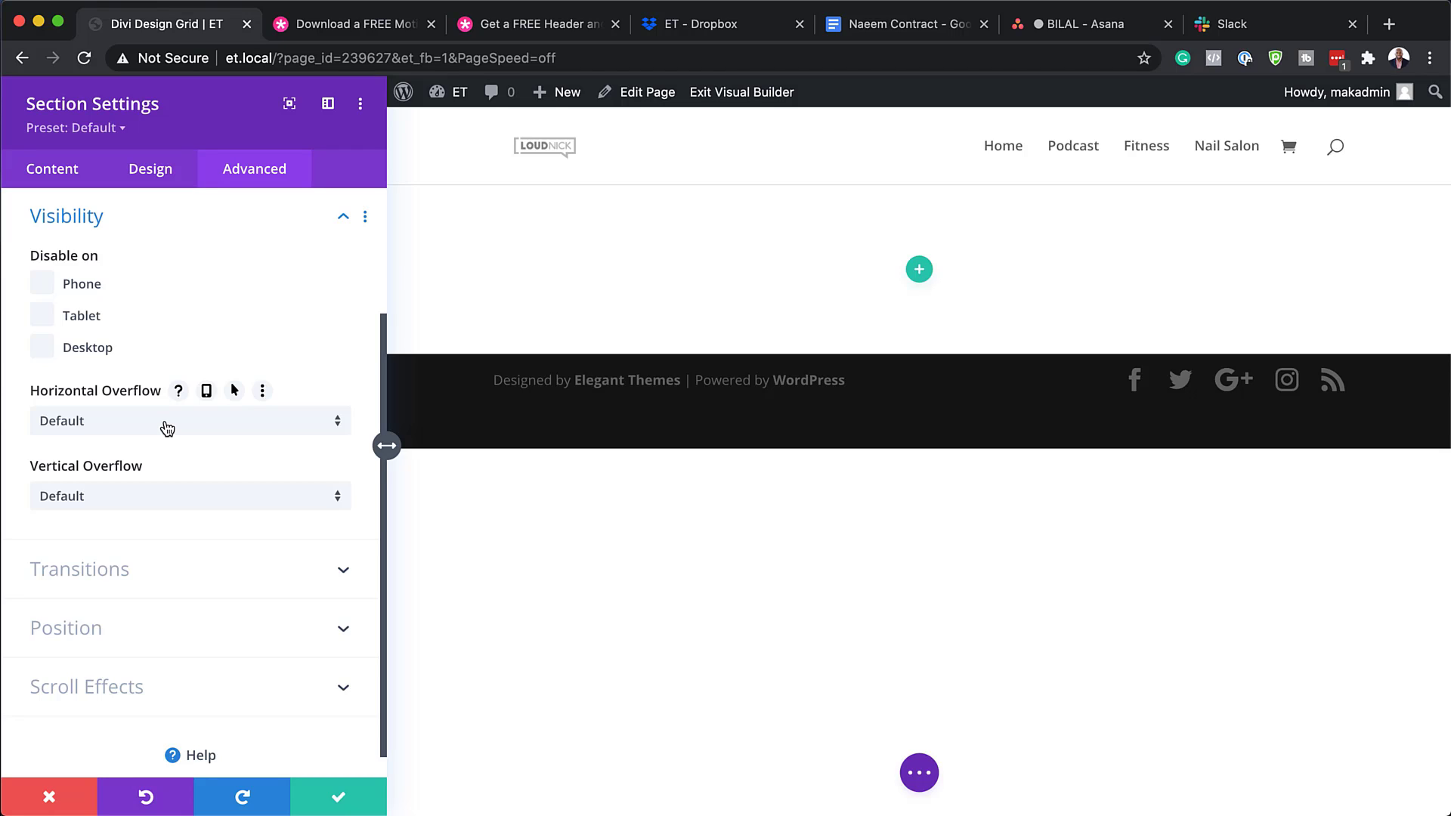
{"action": "left_click", "coordinate": [167, 428]}
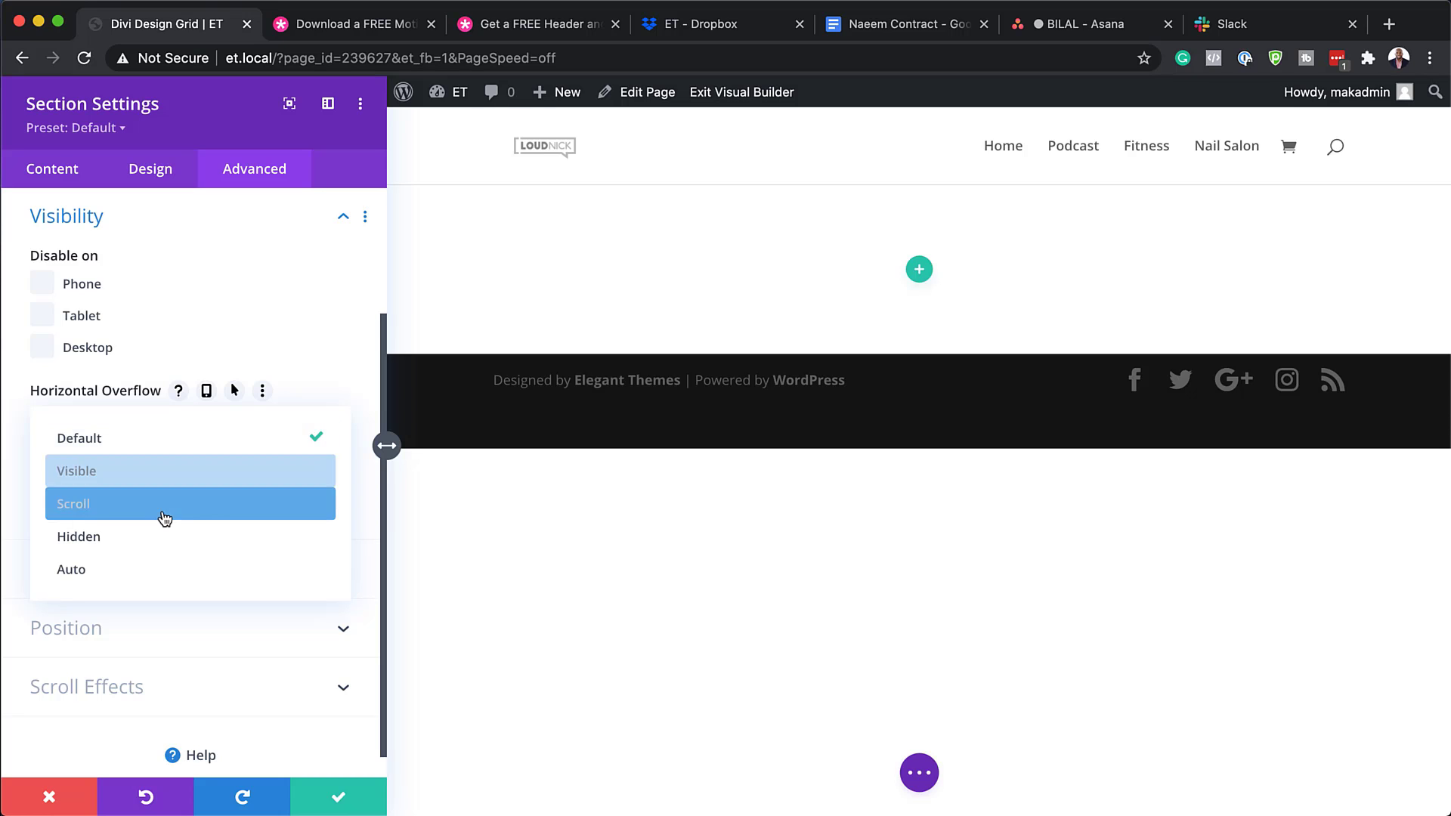
{"action": "left_click", "coordinate": [162, 538]}
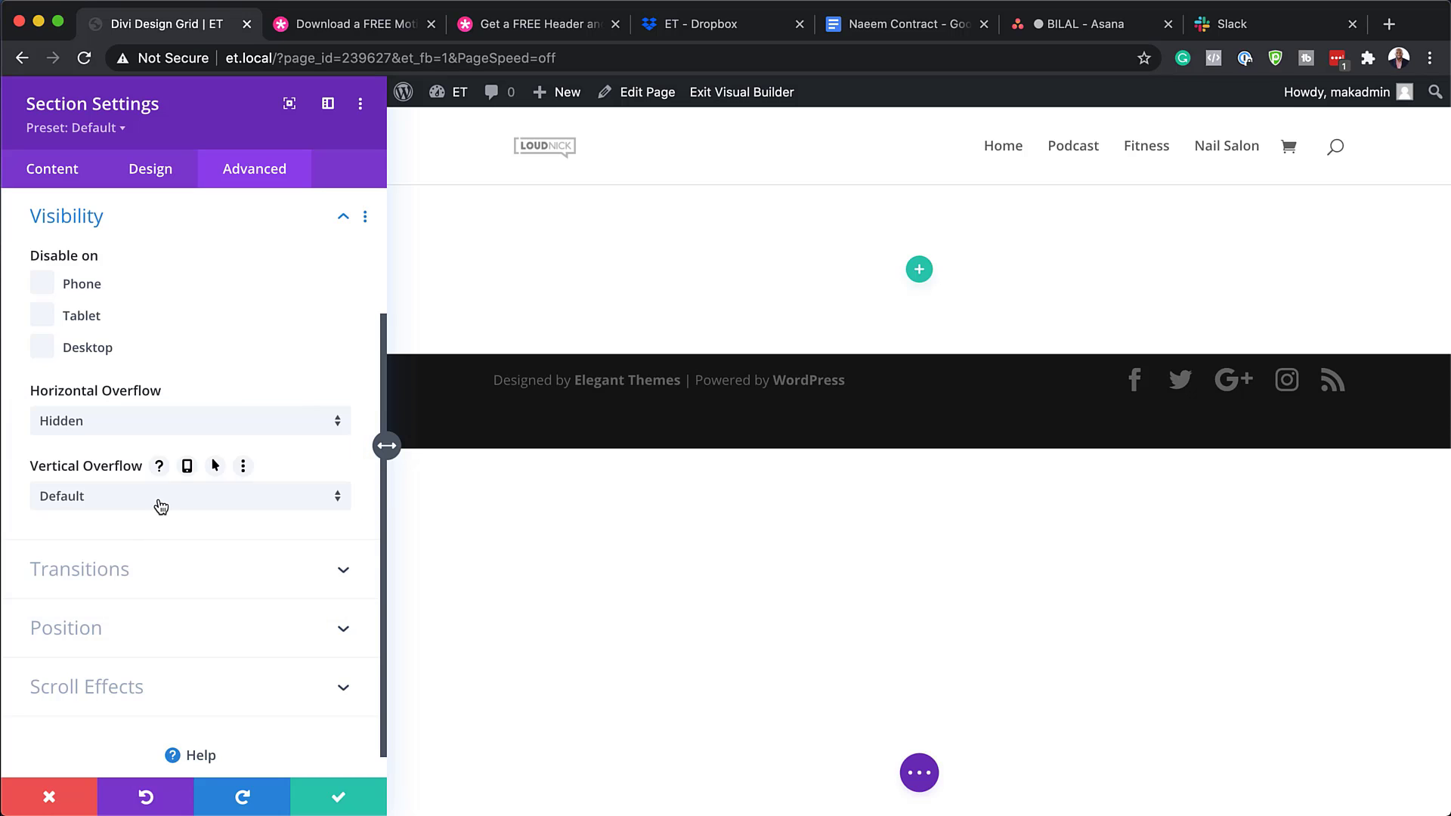
{"action": "left_click", "coordinate": [161, 505]}
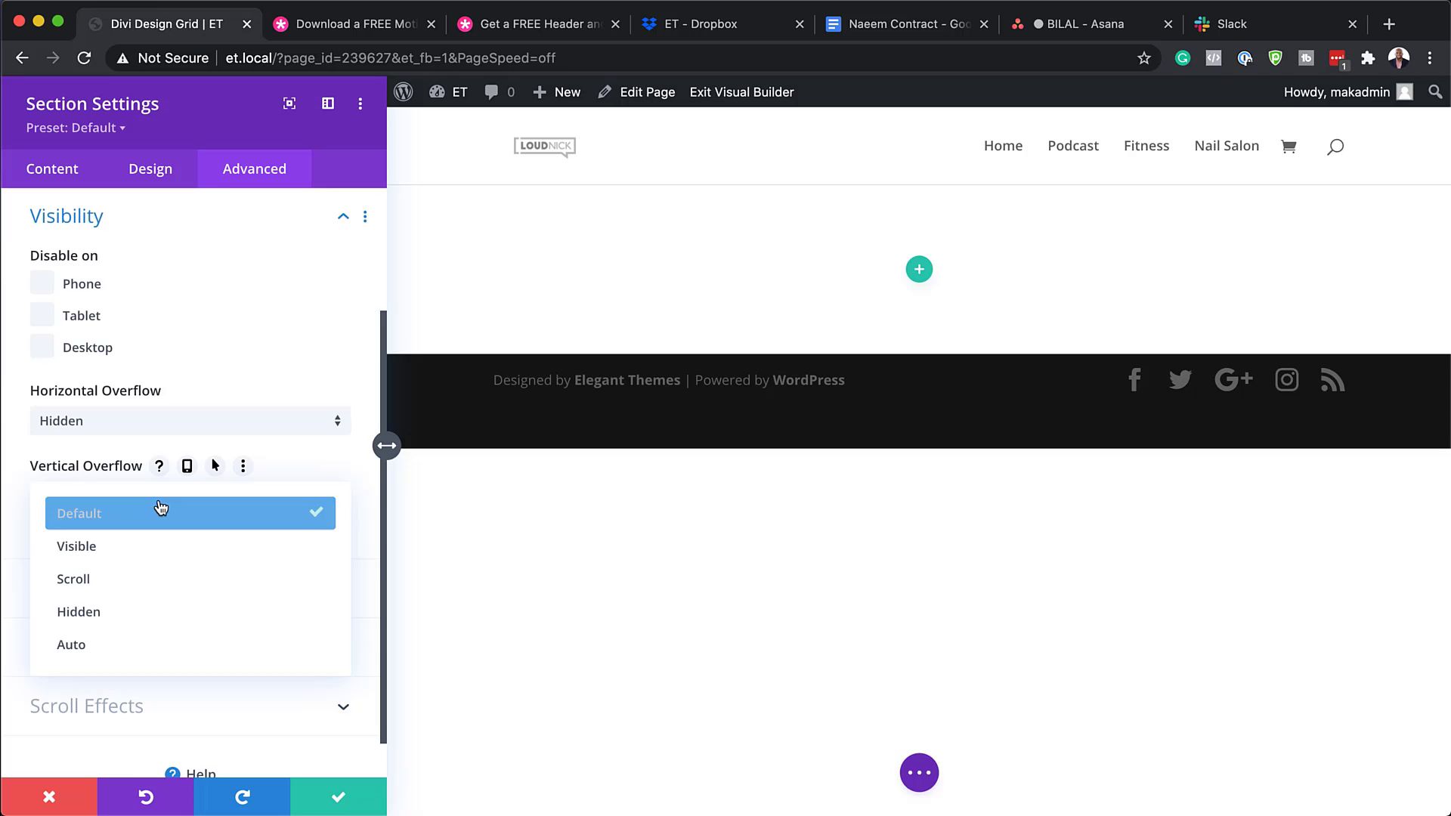
{"action": "left_click", "coordinate": [195, 615]}
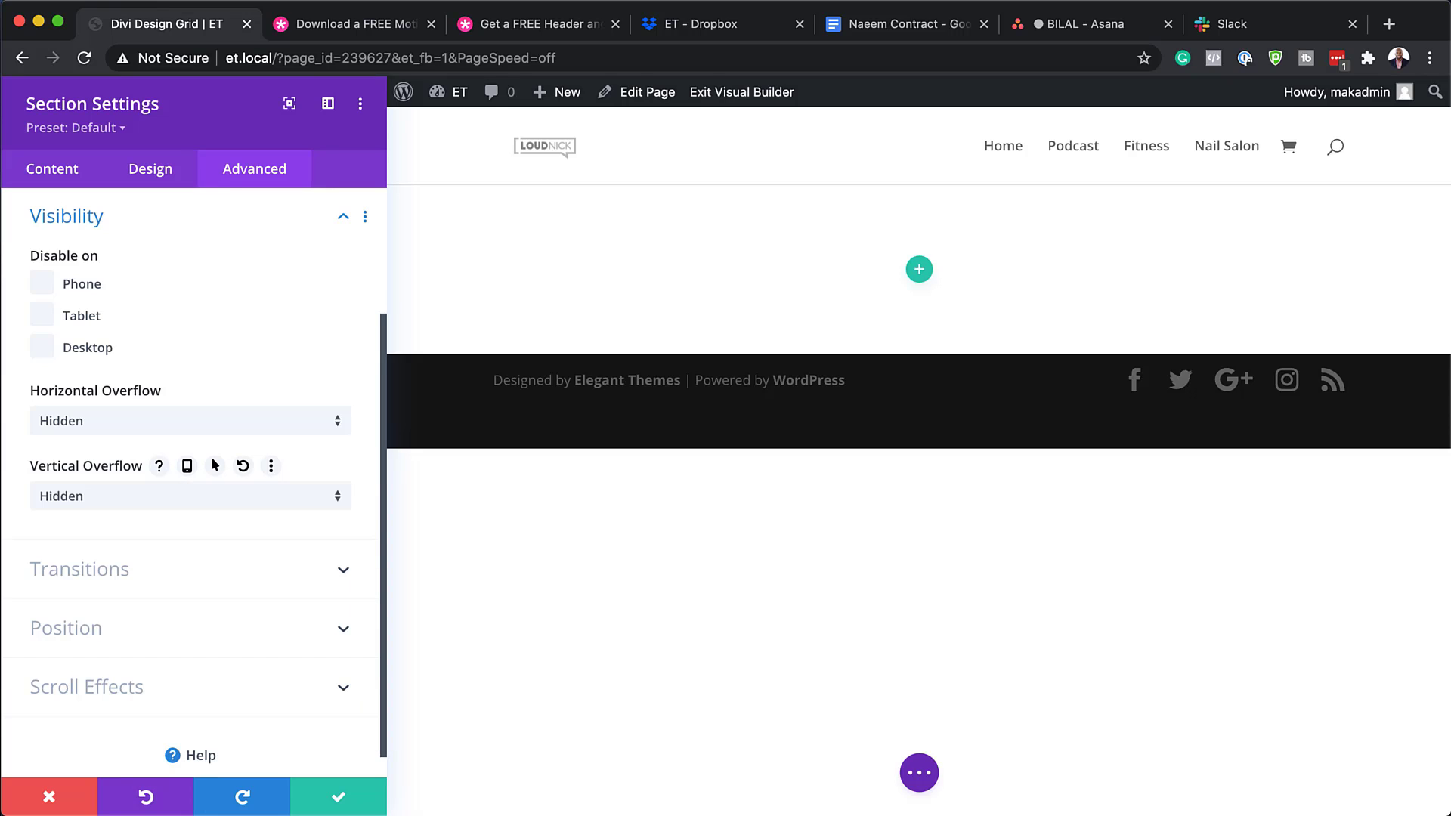
{"action": "left_click", "coordinate": [337, 798]}
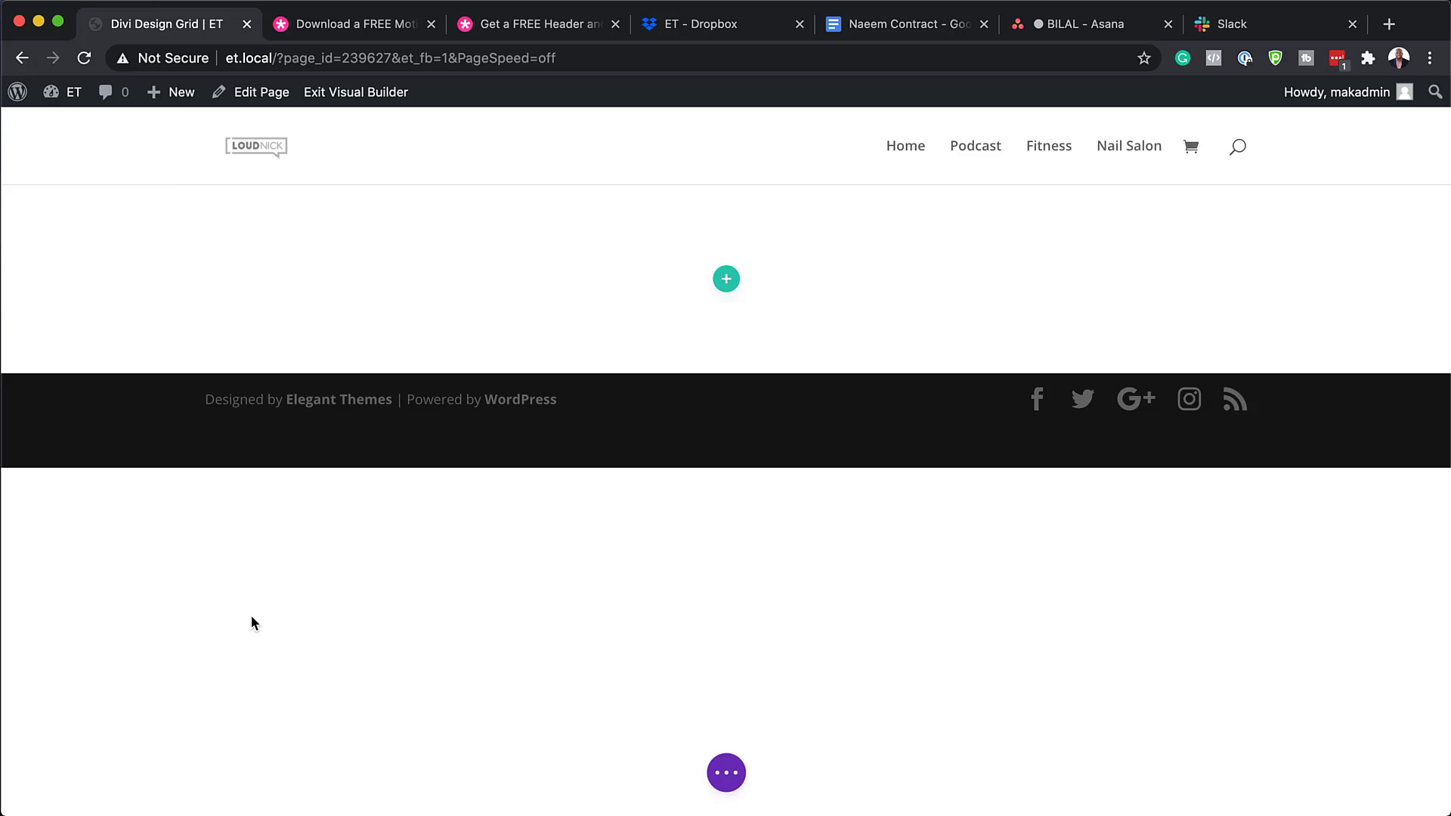
Insert a row with two equal columns into the section without adding a module.
{"action": "left_click", "coordinate": [727, 283]}
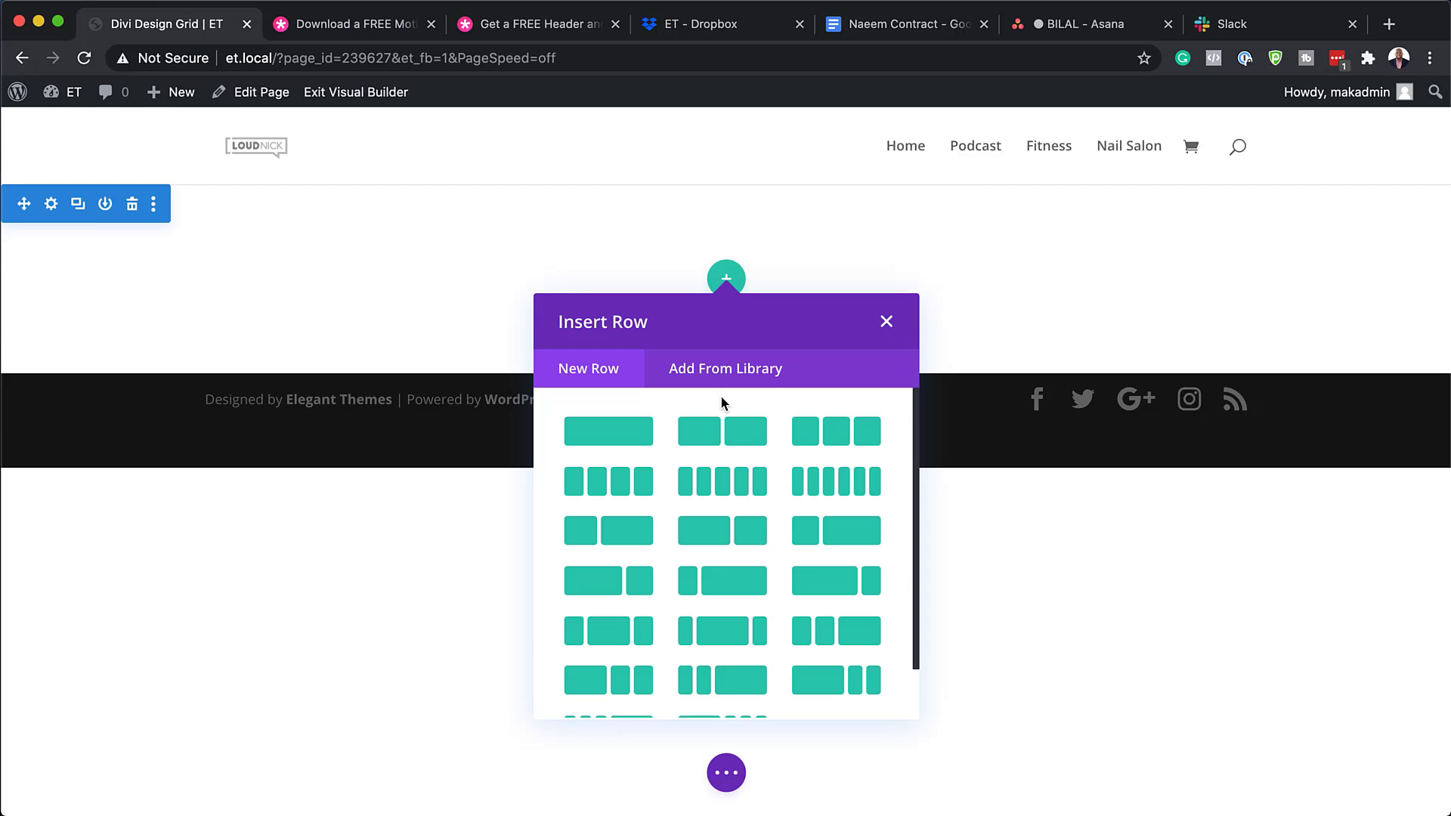
{"action": "left_click", "coordinate": [746, 438]}
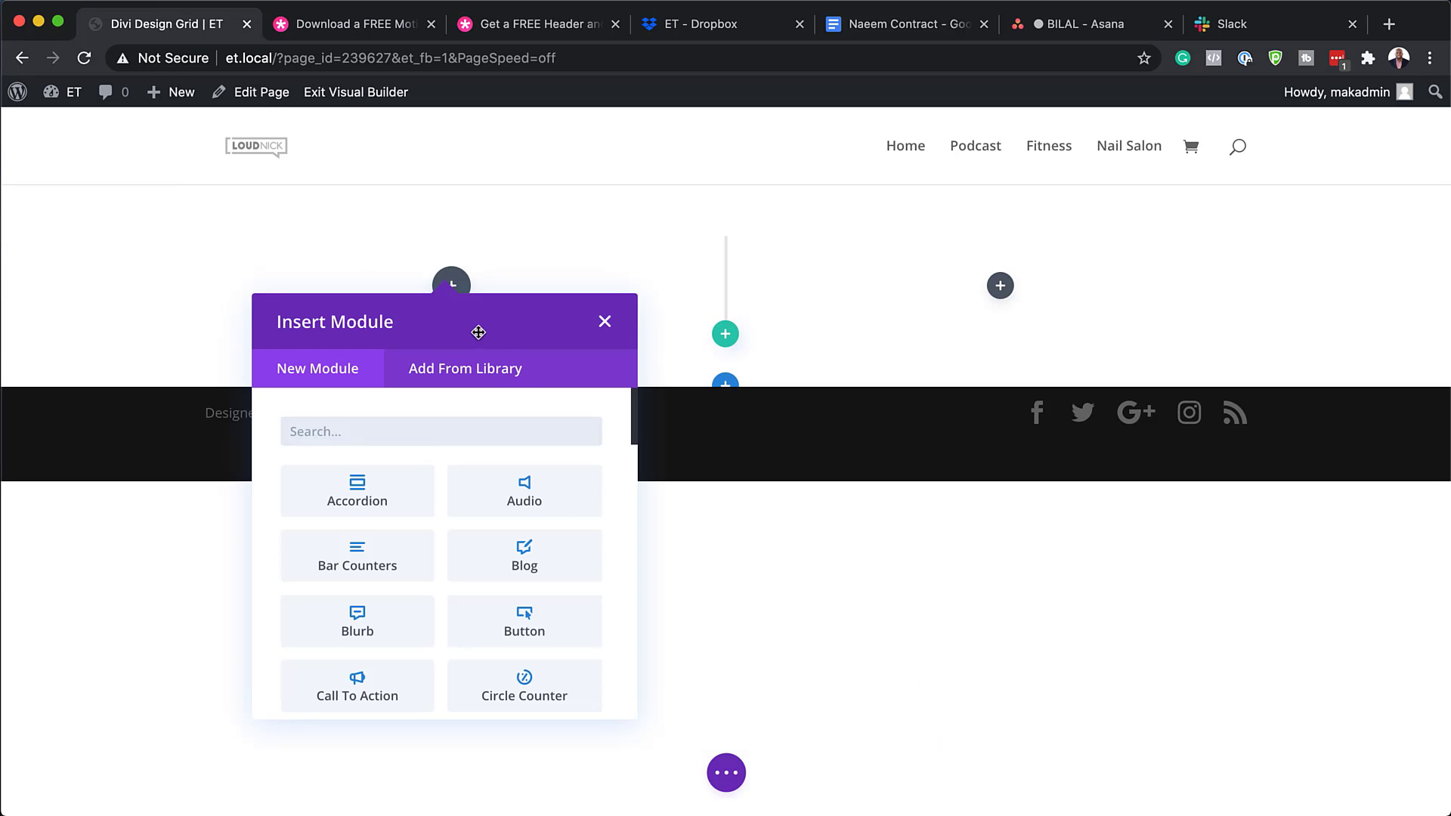
{"action": "left_click", "coordinate": [605, 322]}
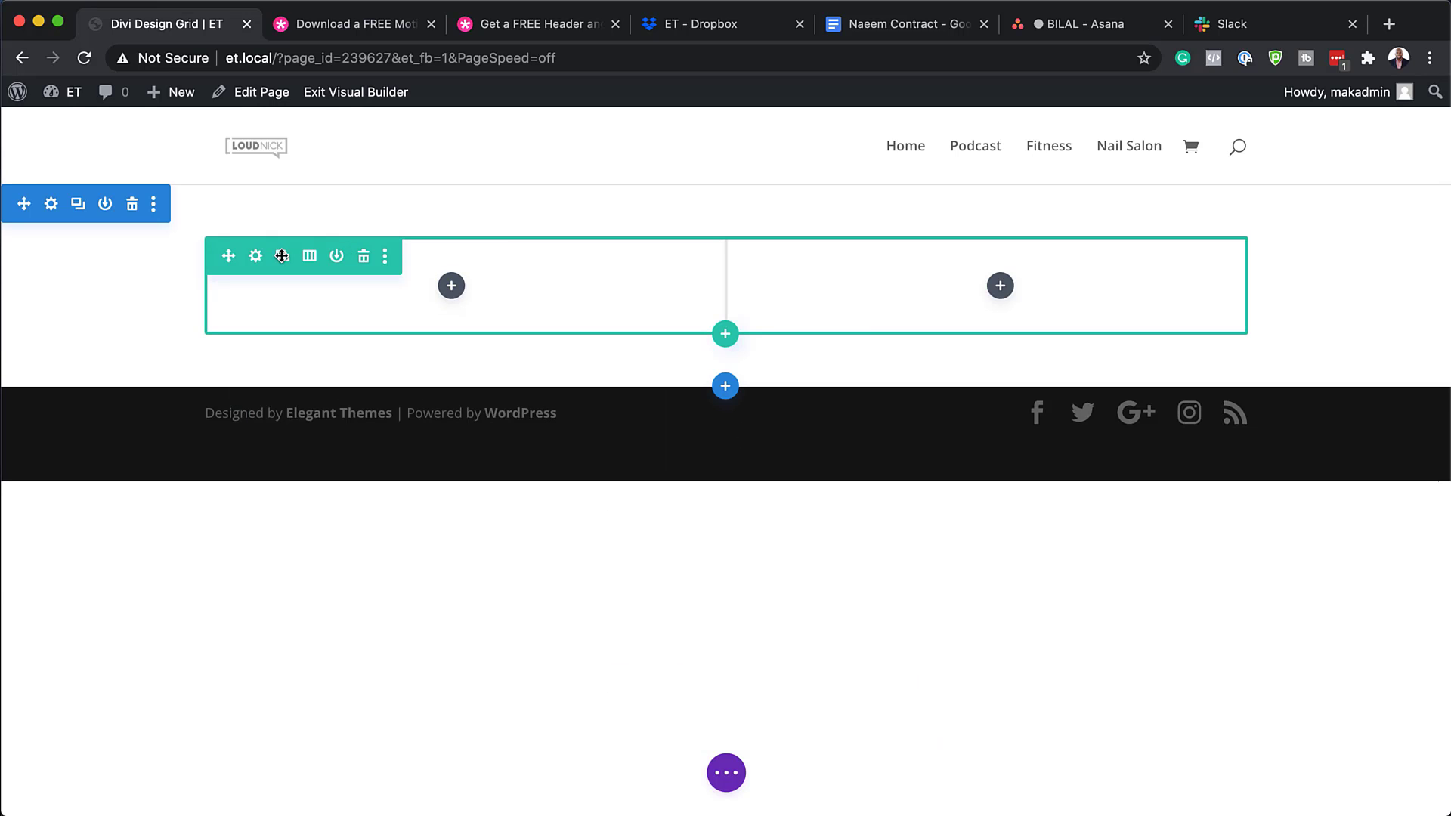
Set the new row's width and max width to 100% and align the row to the right.
{"action": "left_click", "coordinate": [257, 255]}
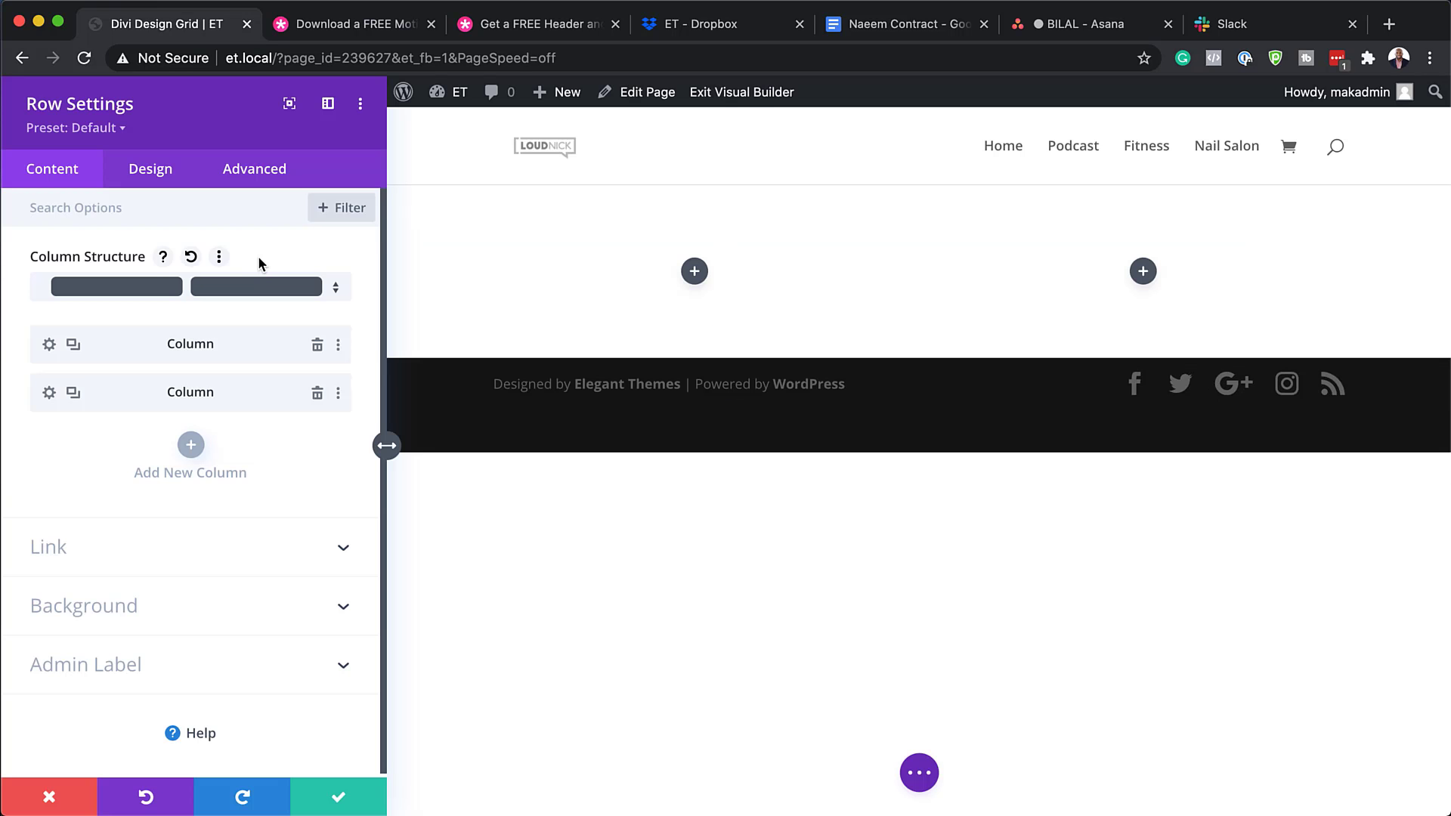
{"action": "left_click", "coordinate": [161, 171]}
{"action": "left_click", "coordinate": [103, 263]}
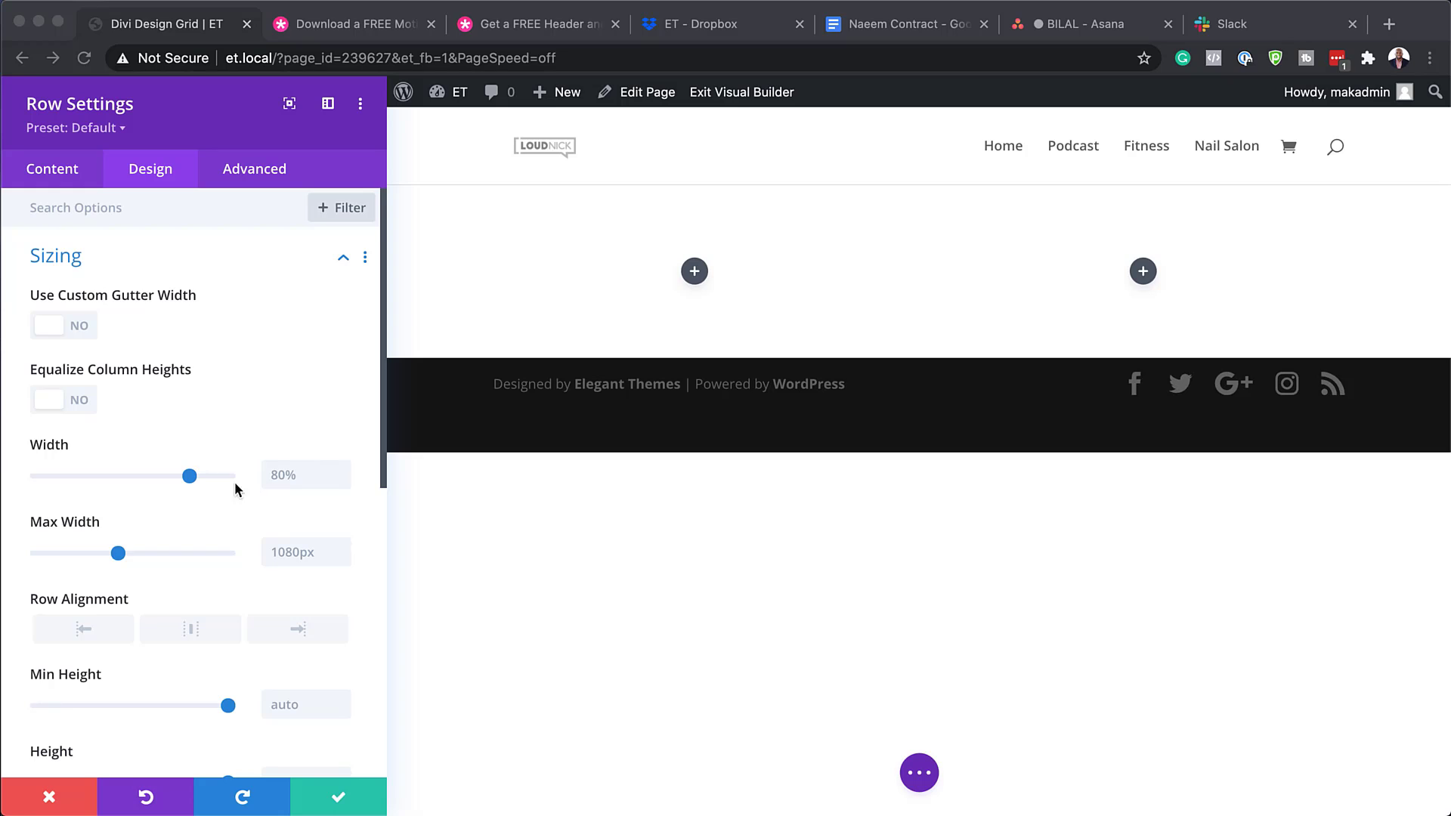
{"action": "left_click", "coordinate": [192, 478]}
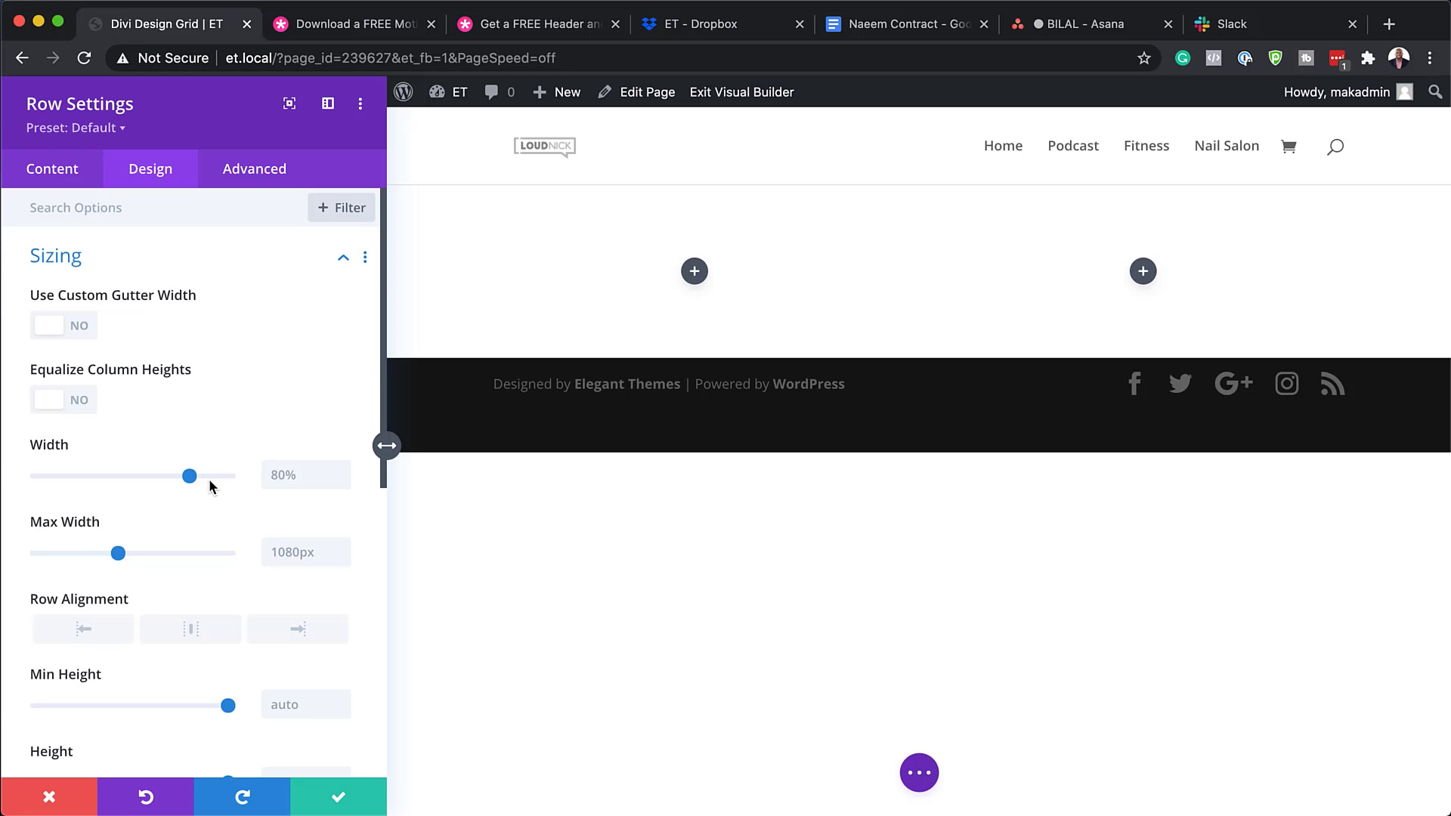
{"action": "left_click_drag", "start_coordinate": [189, 476], "coordinate": [249, 479]}
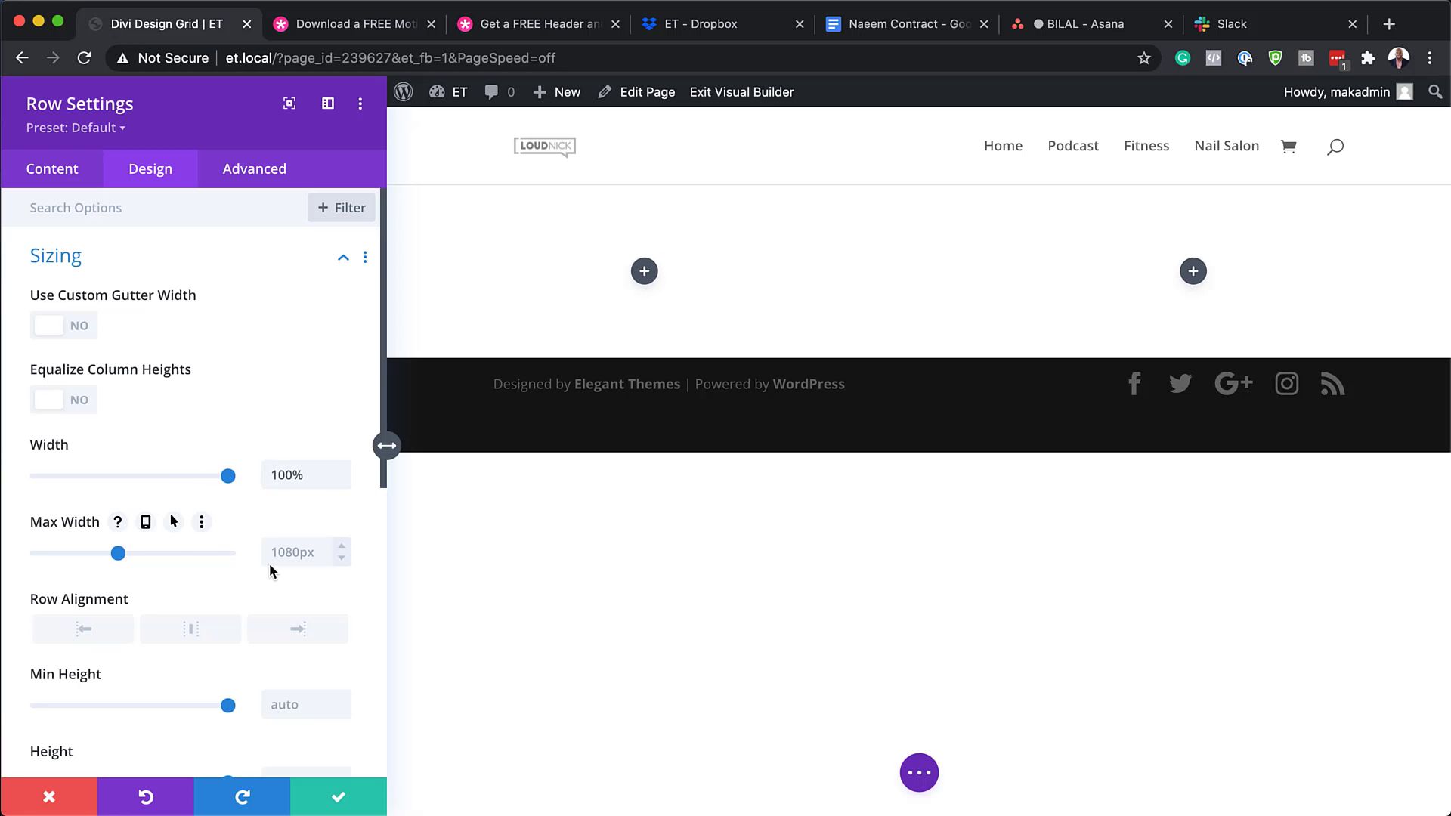
{"action": "left_click", "coordinate": [289, 556]}
{"action": "type", "text": "100%"}
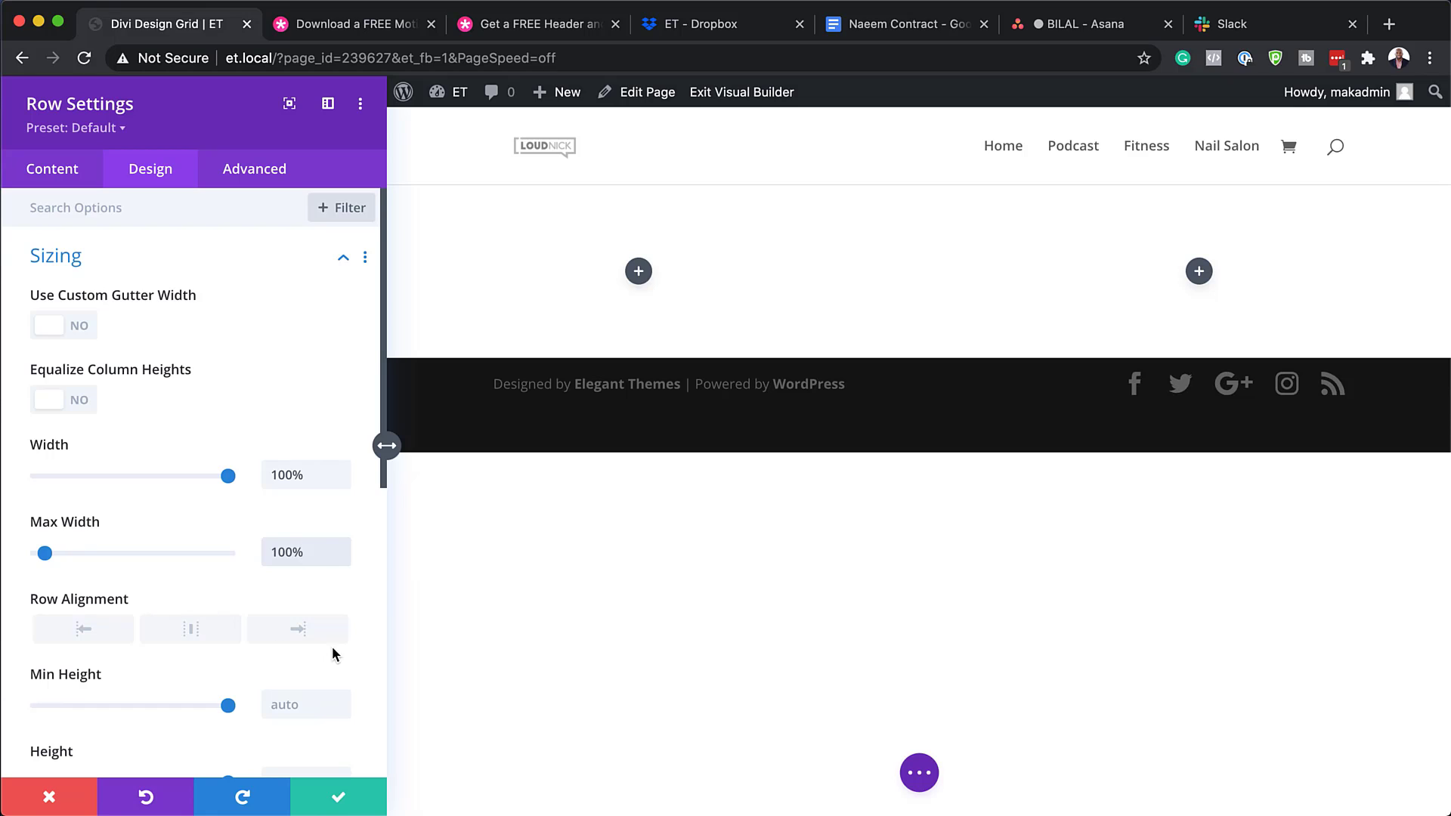
{"action": "left_click", "coordinate": [295, 635]}
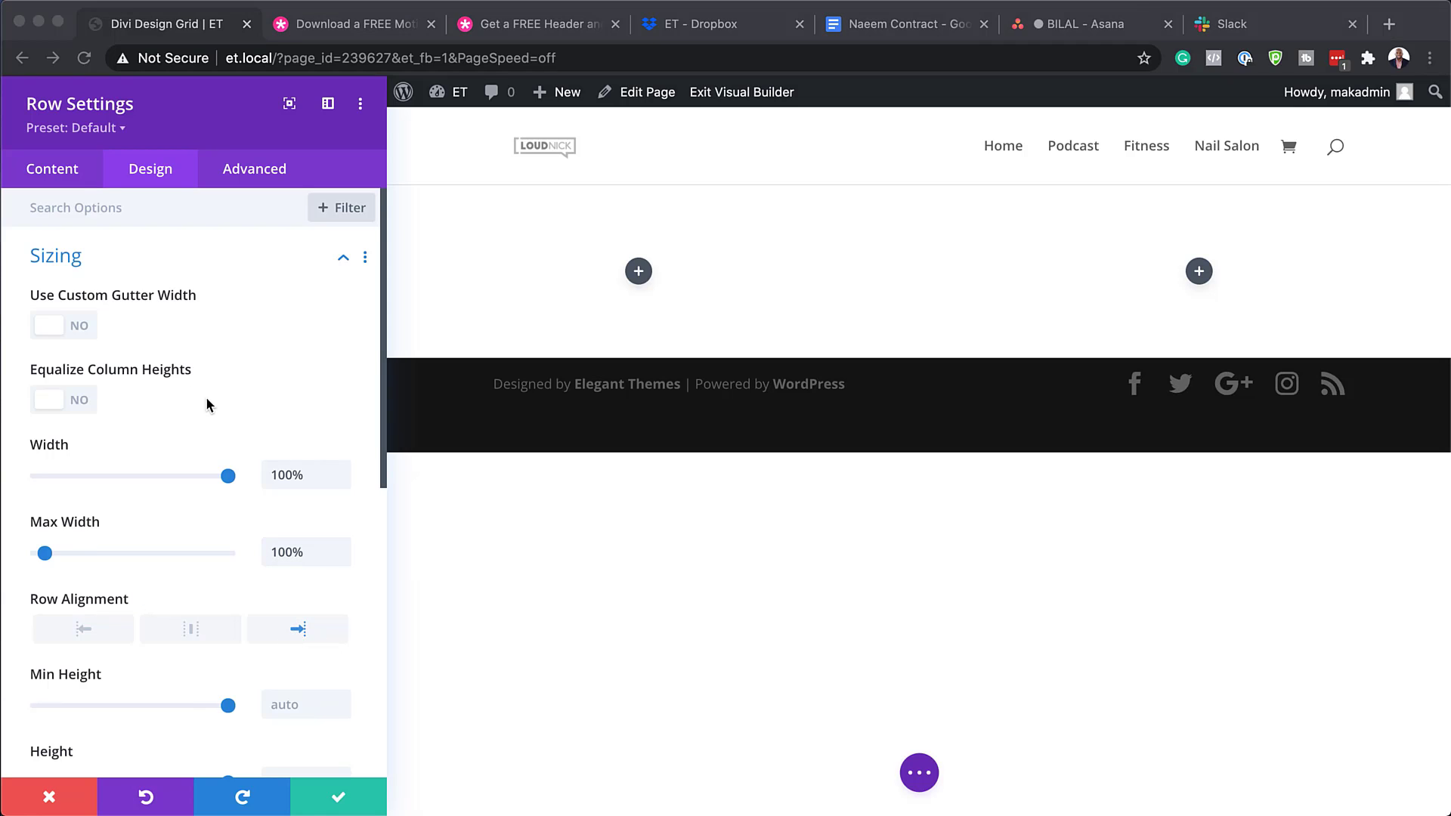
{"action": "scroll", "coordinate": [202, 423], "scroll_direction": "down", "scroll_amount": 1}
{"action": "scroll", "coordinate": [201, 449], "scroll_direction": "up", "scroll_amount": 1}
{"action": "left_click", "coordinate": [341, 258]}
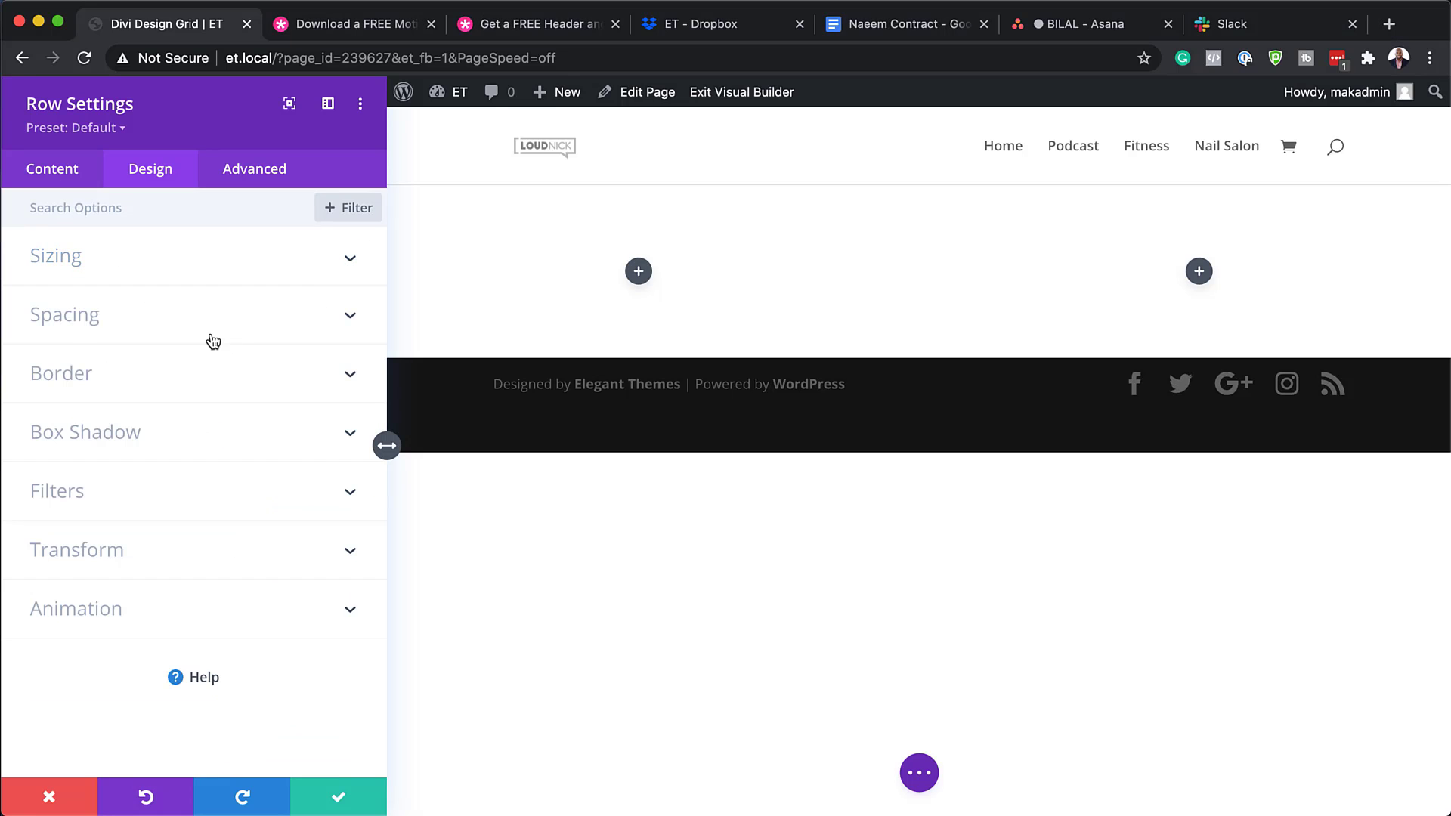
Give the row a top margin of 200px and a left padding of 47%.
{"action": "left_click", "coordinate": [70, 317]}
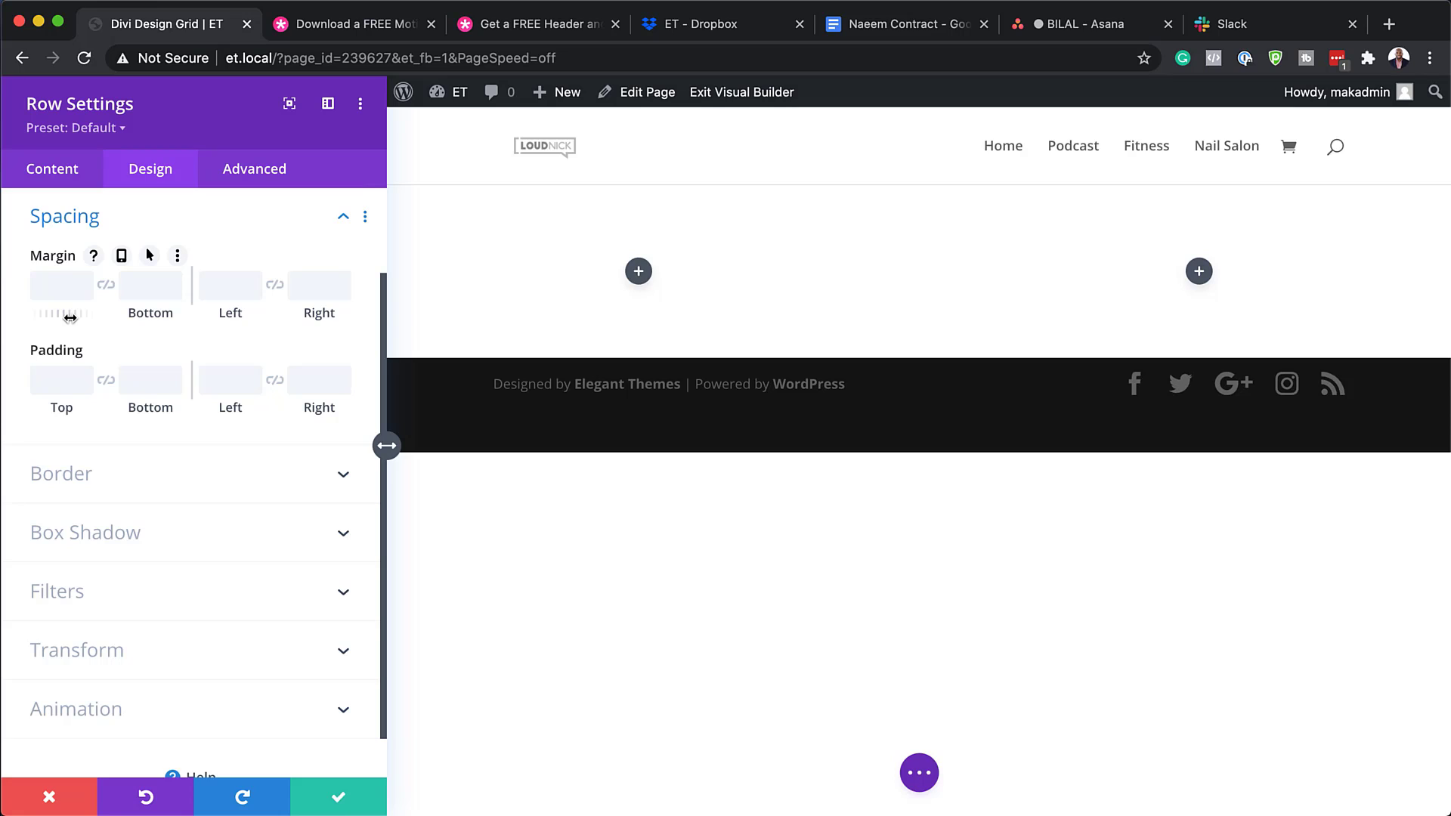
{"action": "left_click", "coordinate": [43, 290]}
{"action": "type", "text": "100px"}
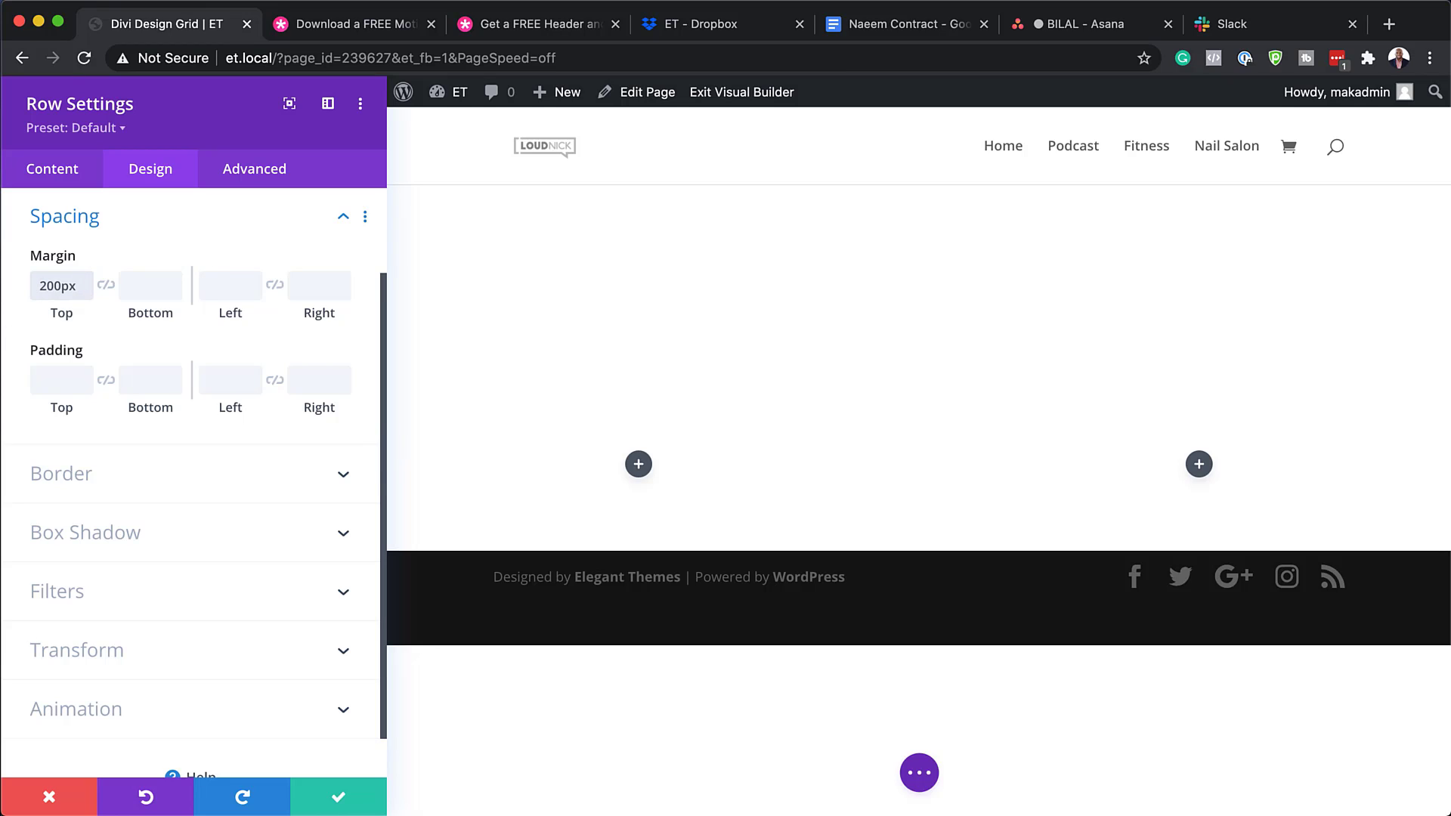
{"action": "left_click", "coordinate": [231, 380]}
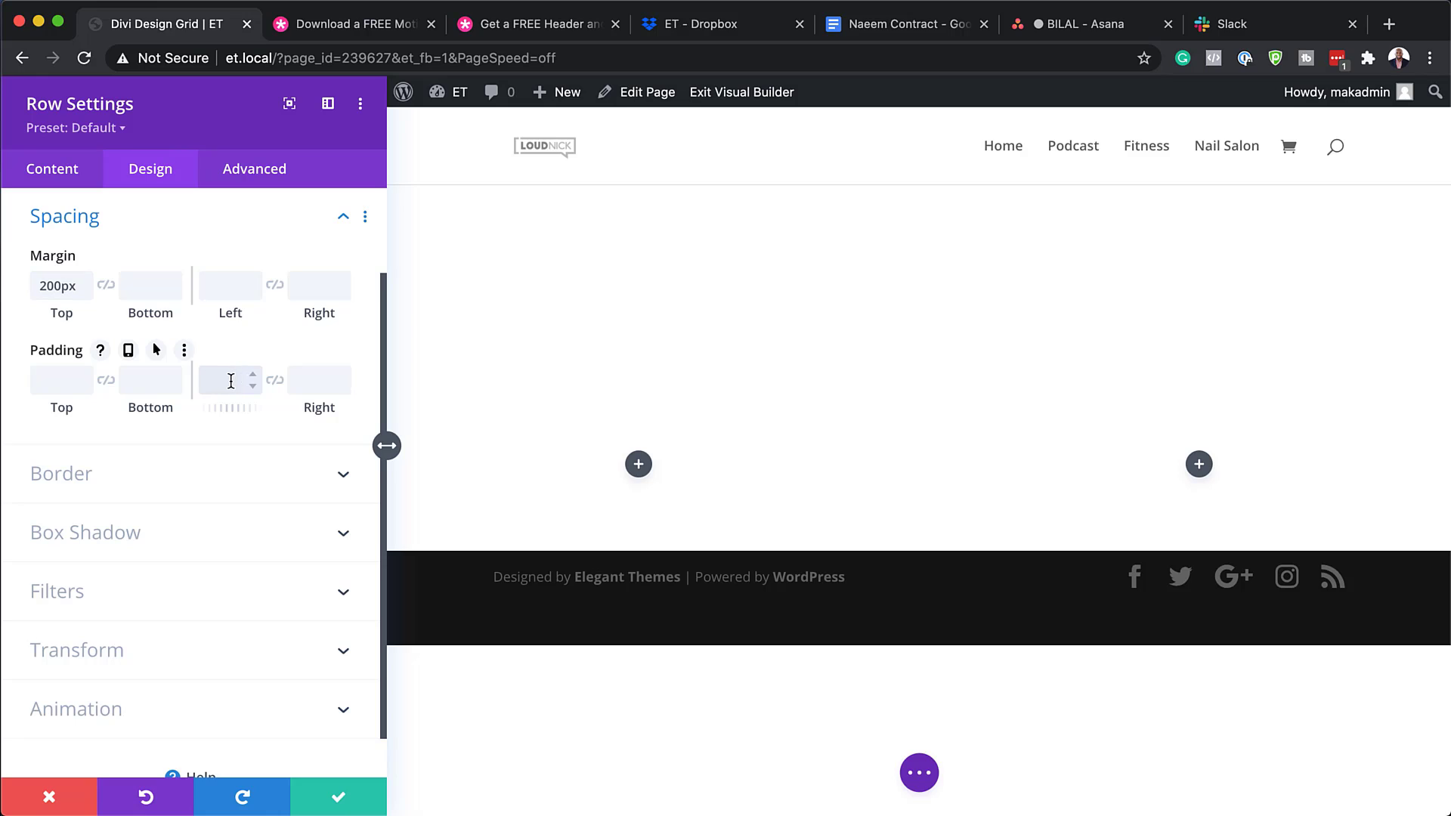
{"action": "type", "text": "47%"}
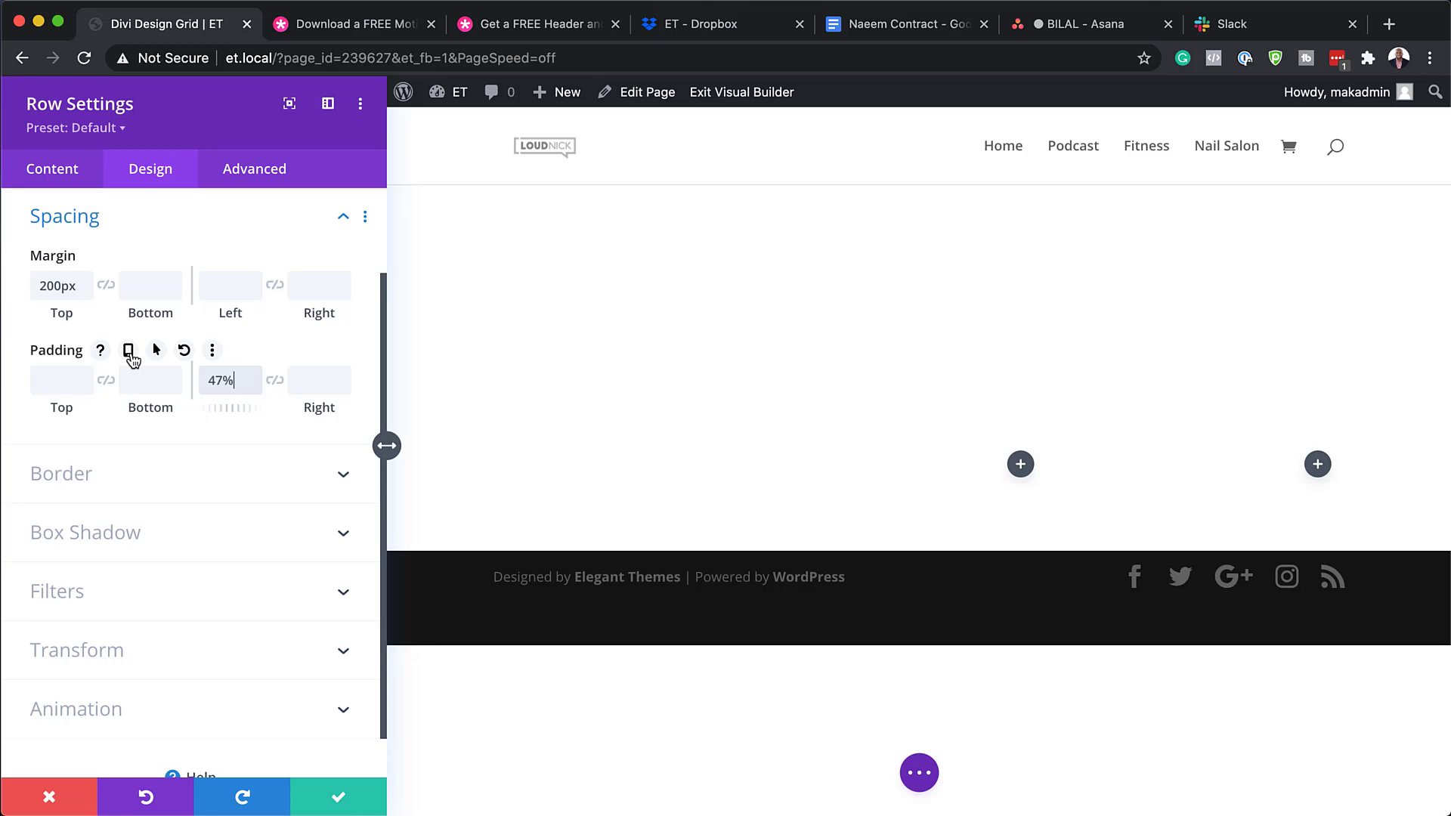
Enable responsive values for the row's padding and set the tablet left and right padding to 6%.
{"action": "left_click", "coordinate": [130, 355]}
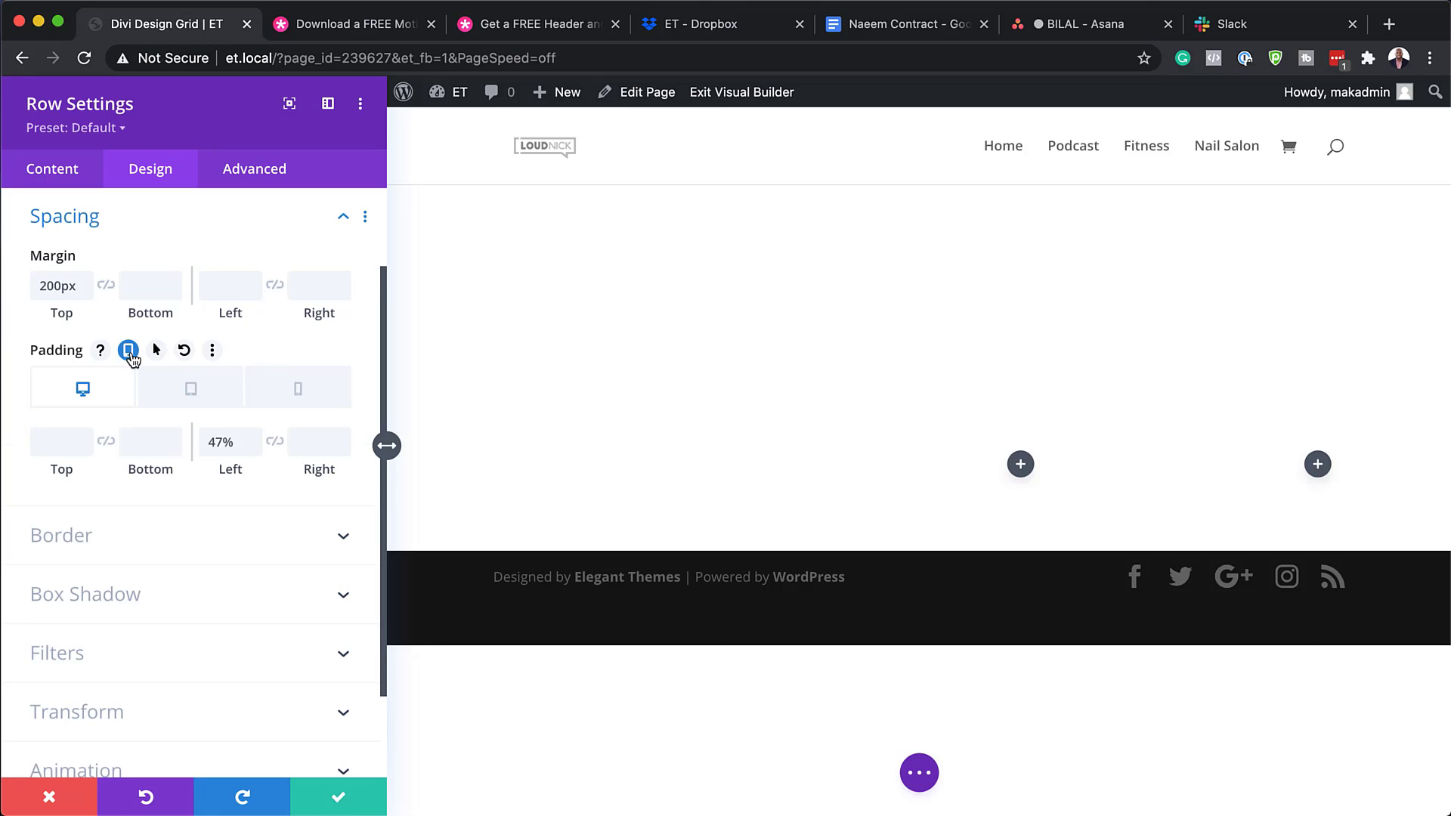
{"action": "left_click", "coordinate": [194, 390]}
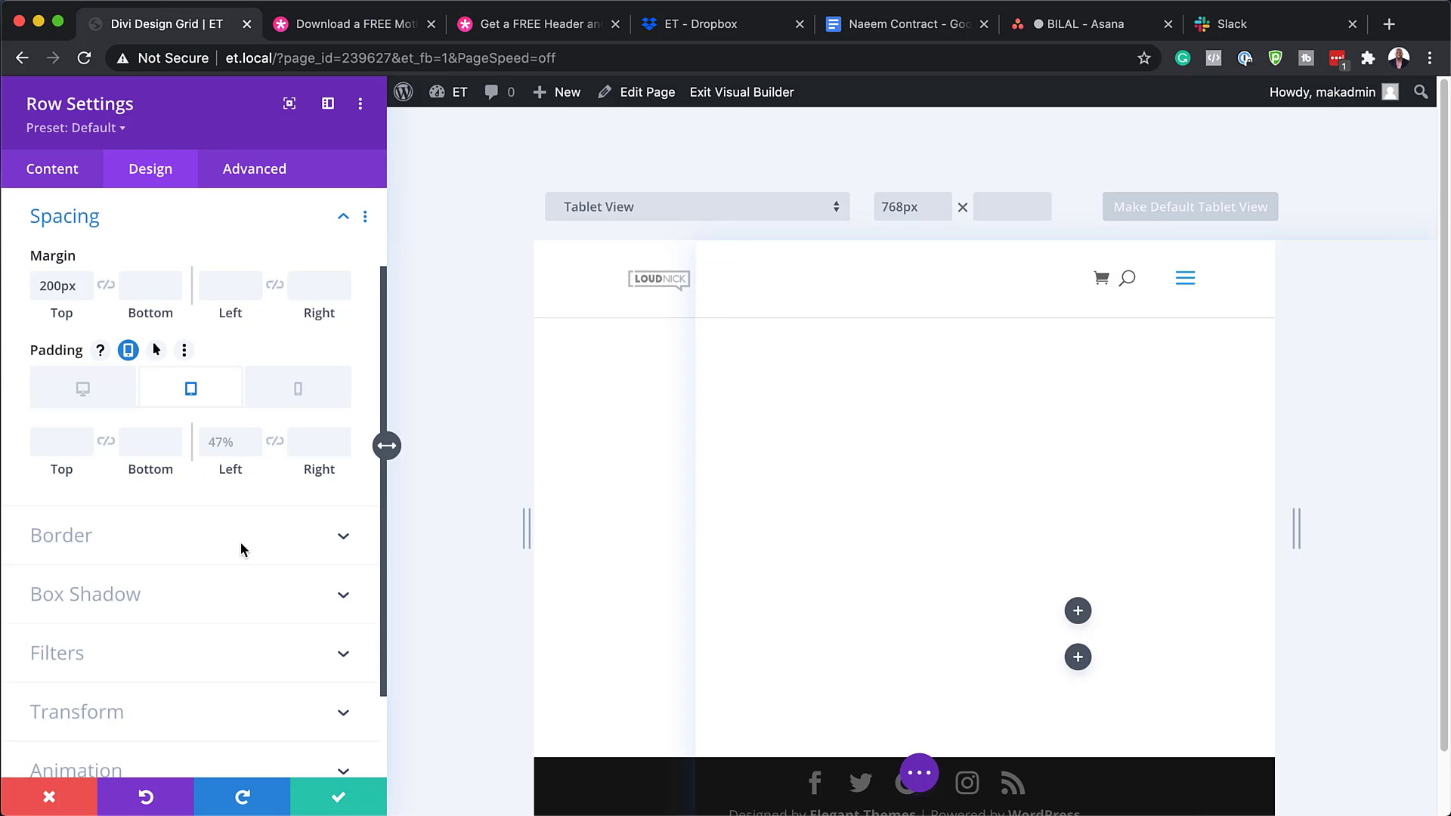
{"action": "left_click", "coordinate": [225, 444]}
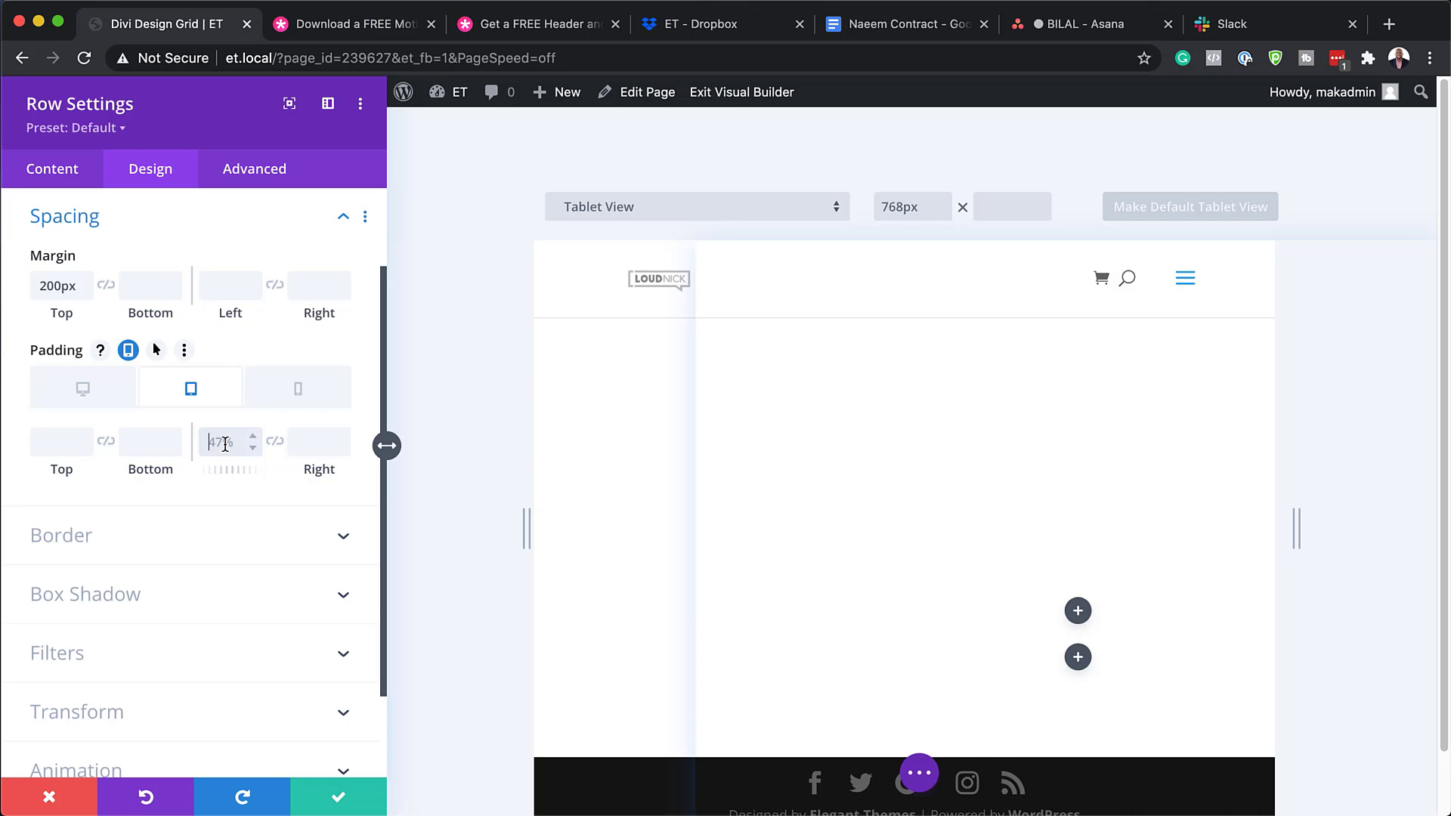
{"action": "type", "text": "6%"}
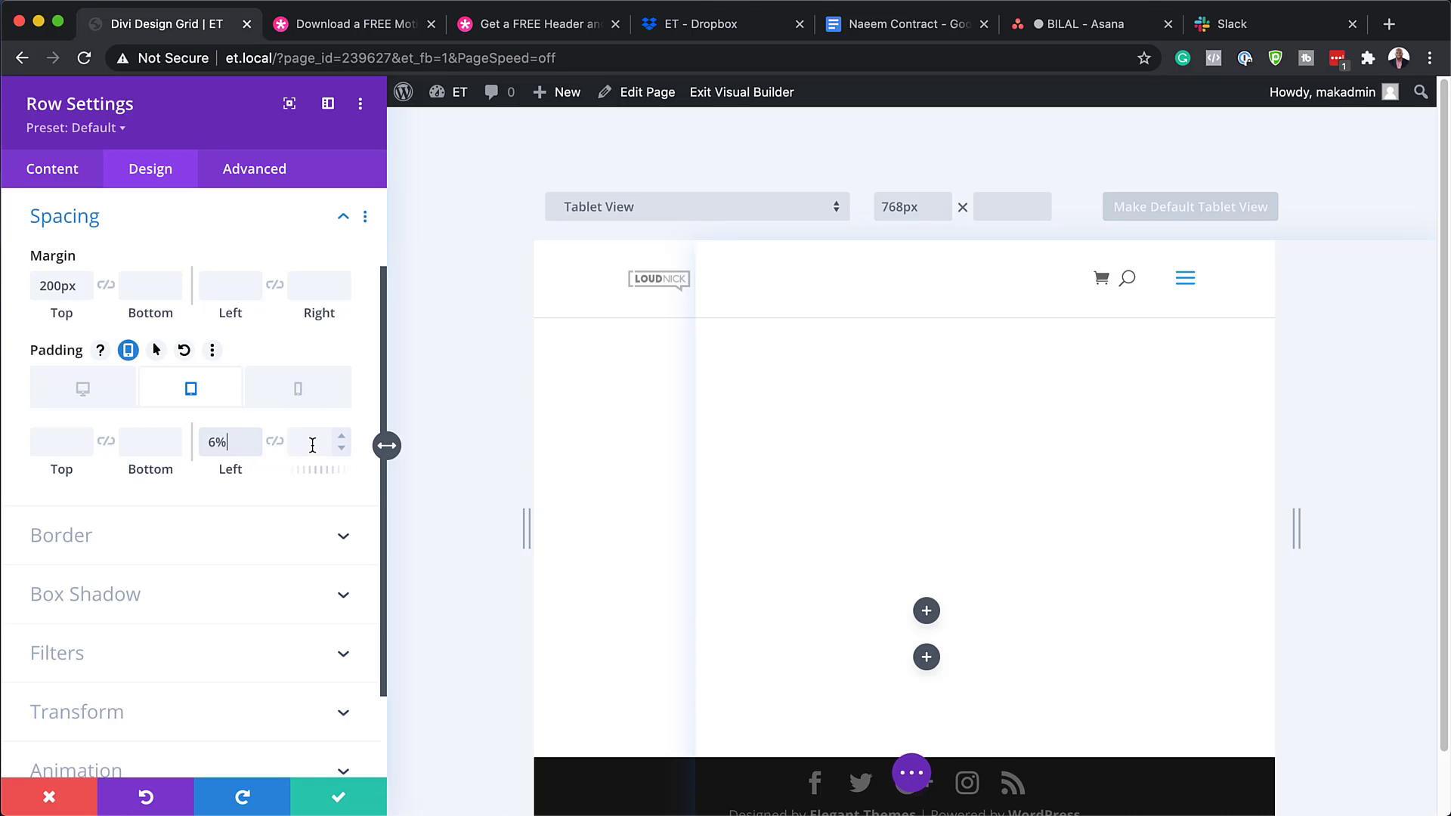
{"action": "left_click", "coordinate": [312, 445]}
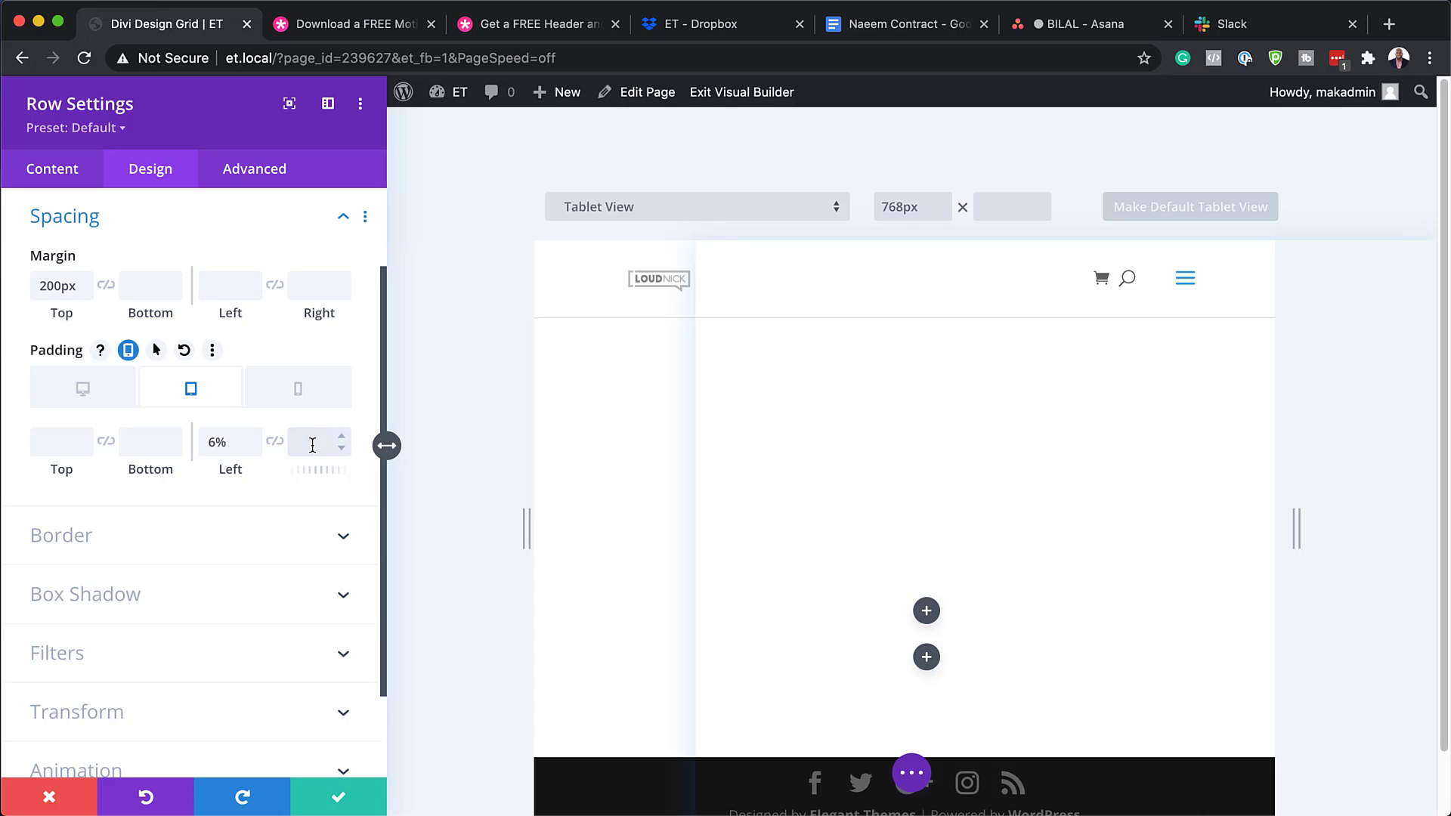
{"action": "type", "text": "6%"}
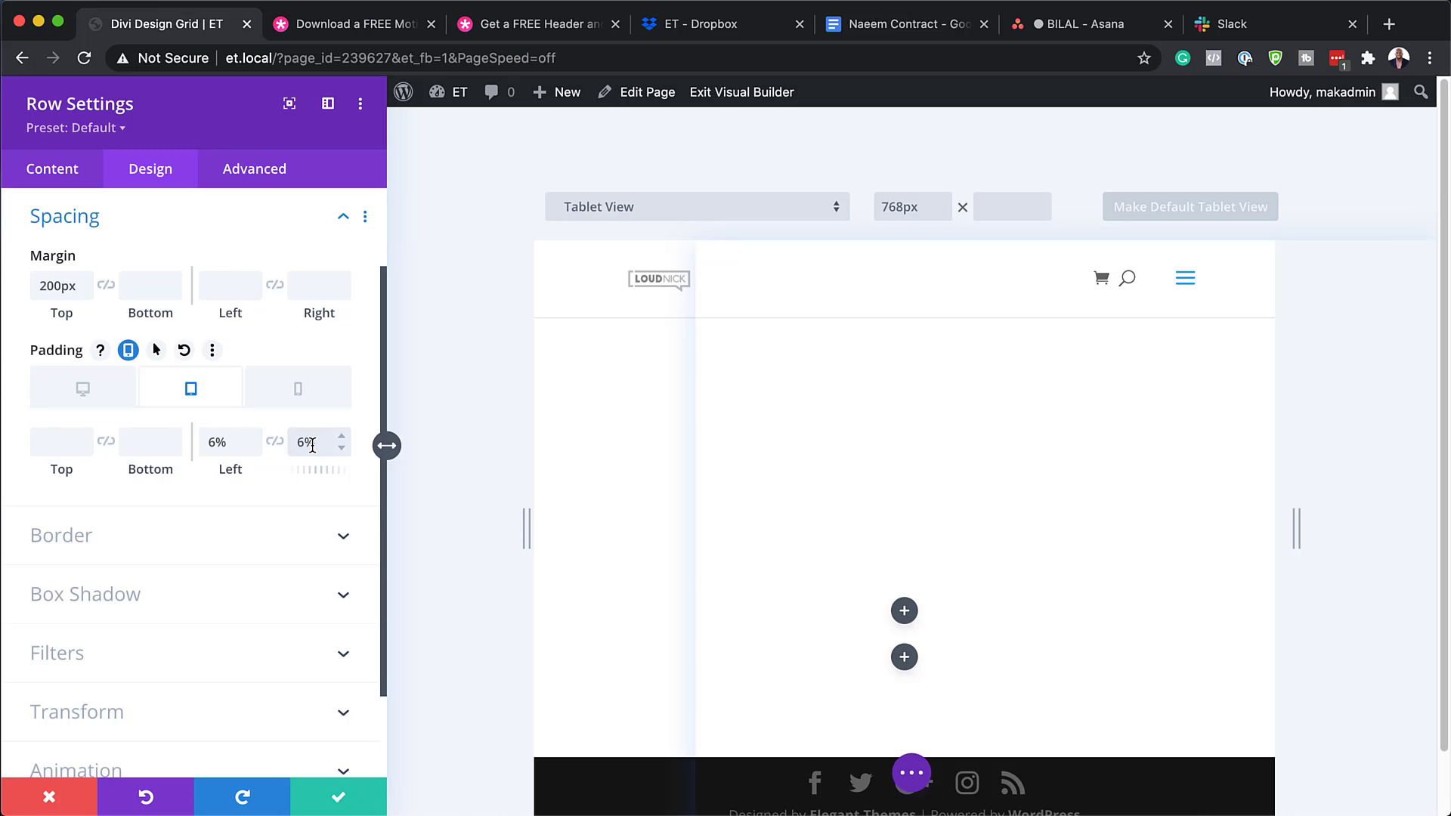
Set the row's phone left and right padding to 10%, and return the preview to desktop.
{"action": "left_click", "coordinate": [301, 393]}
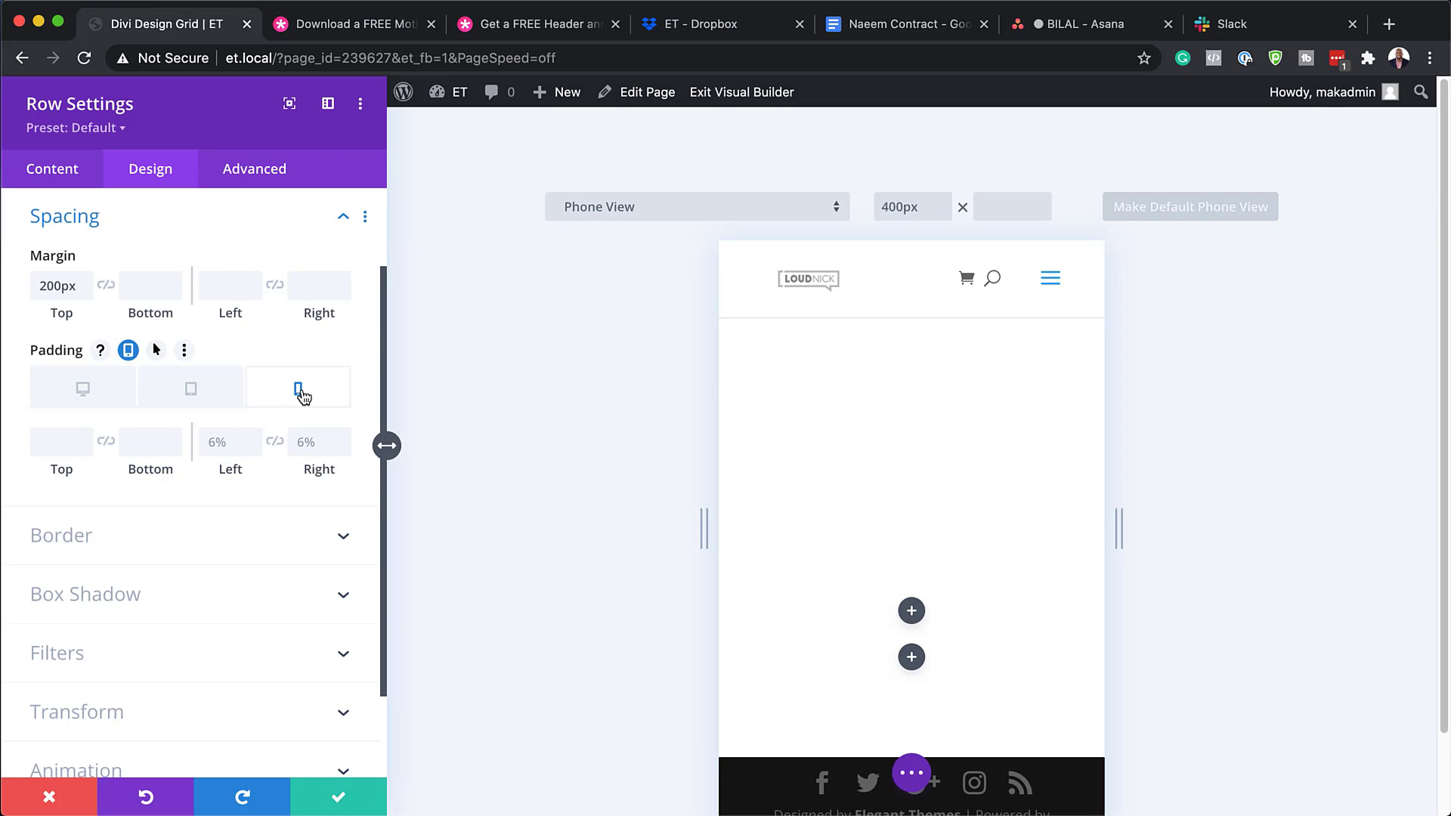
{"action": "left_click", "coordinate": [219, 444]}
{"action": "type", "text": "10%"}
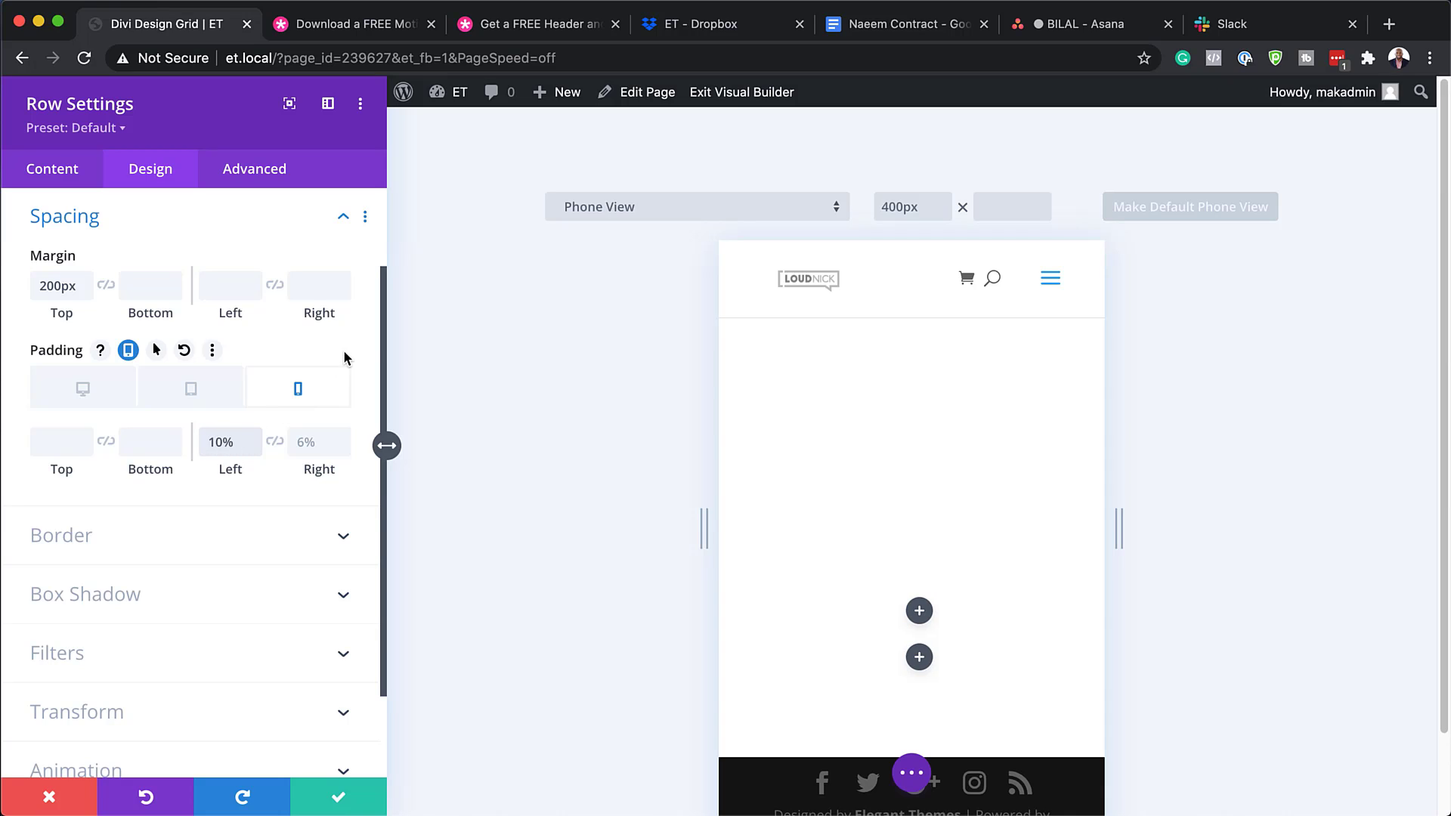
{"action": "left_click", "coordinate": [314, 444]}
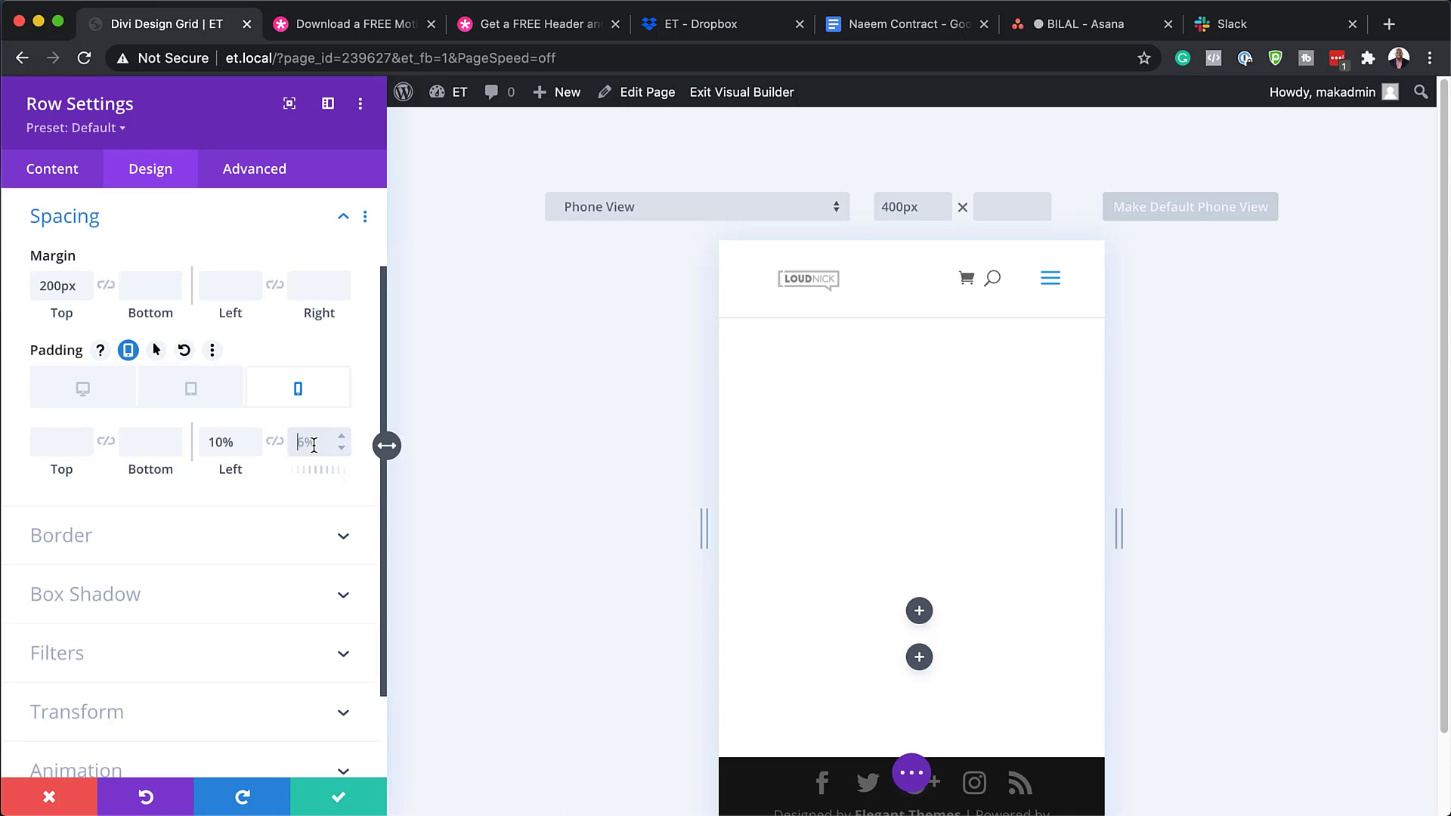
{"action": "type", "text": "10%"}
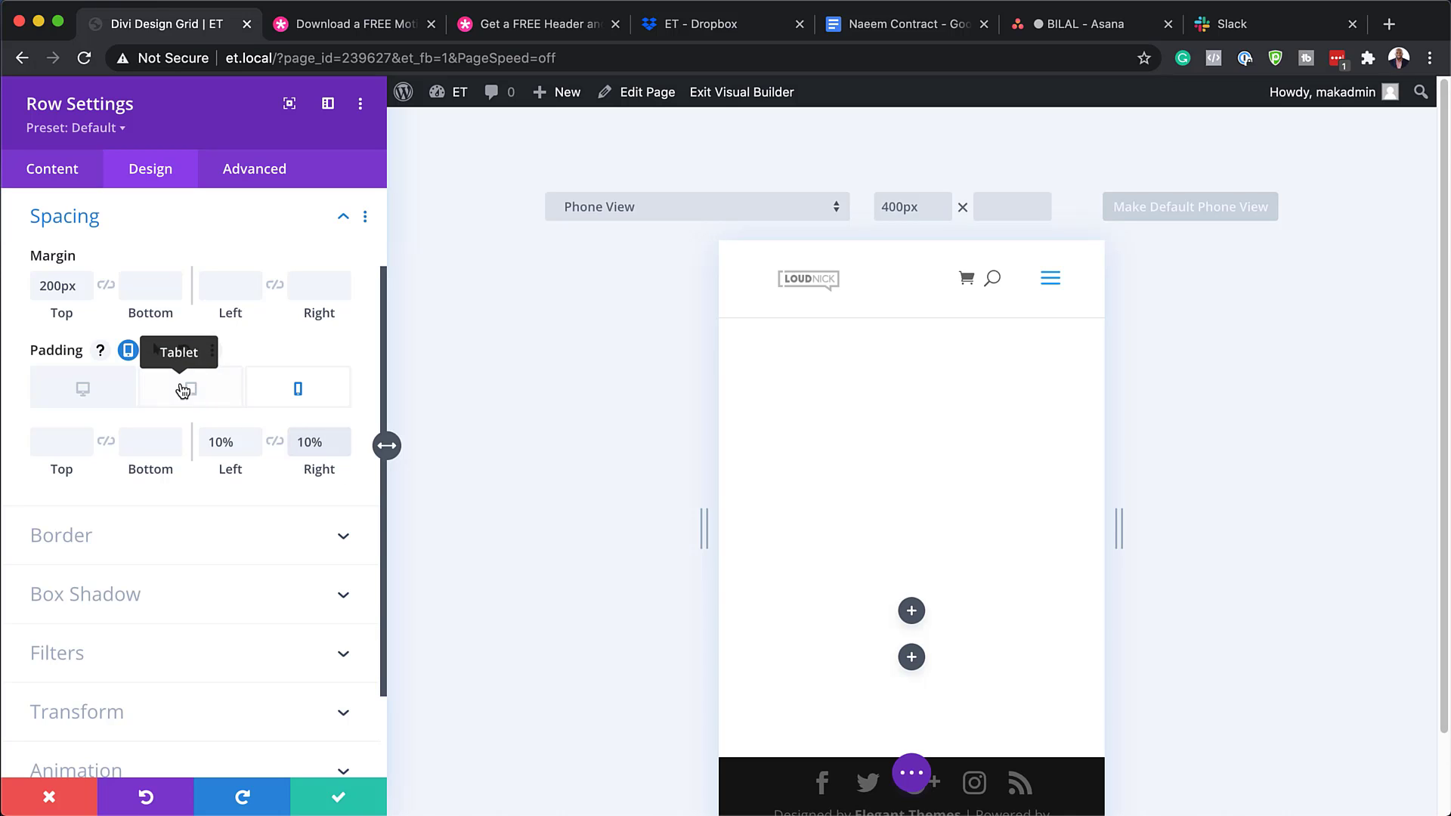
{"action": "left_click", "coordinate": [204, 393]}
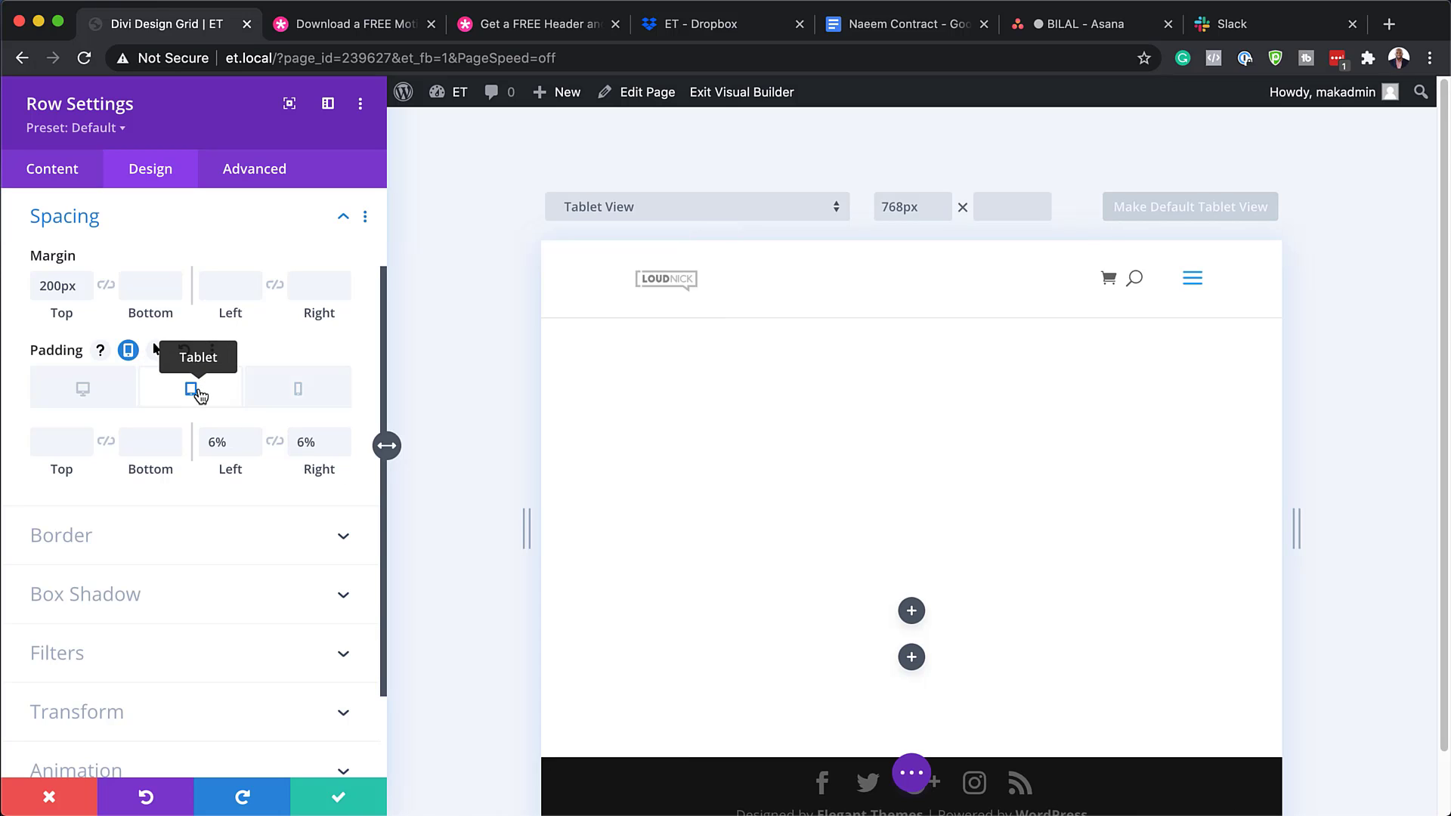
{"action": "left_click", "coordinate": [84, 393]}
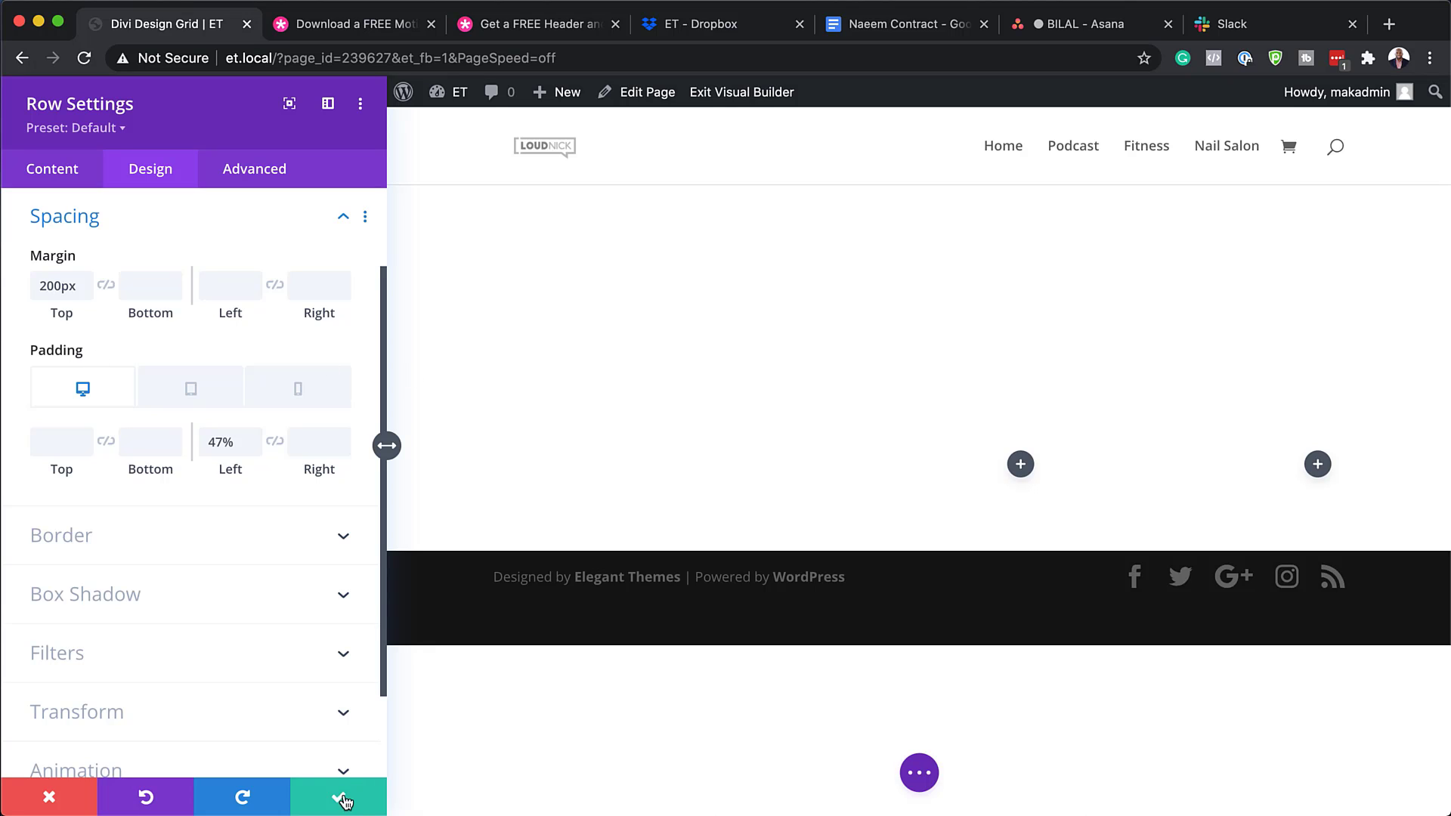
Give the row a top border with a width of 4px.
{"action": "left_click", "coordinate": [215, 537]}
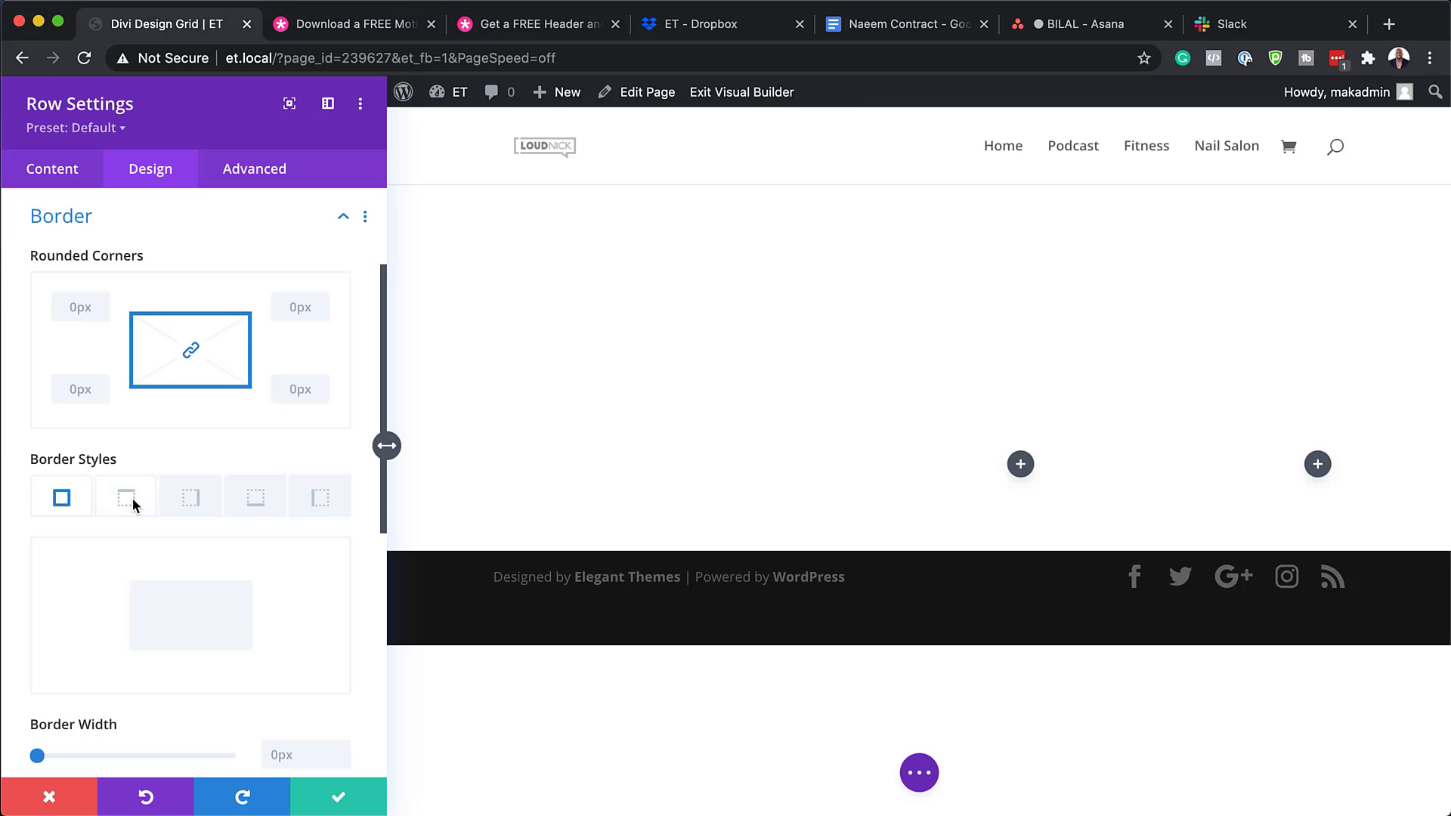
{"action": "left_click", "coordinate": [133, 499]}
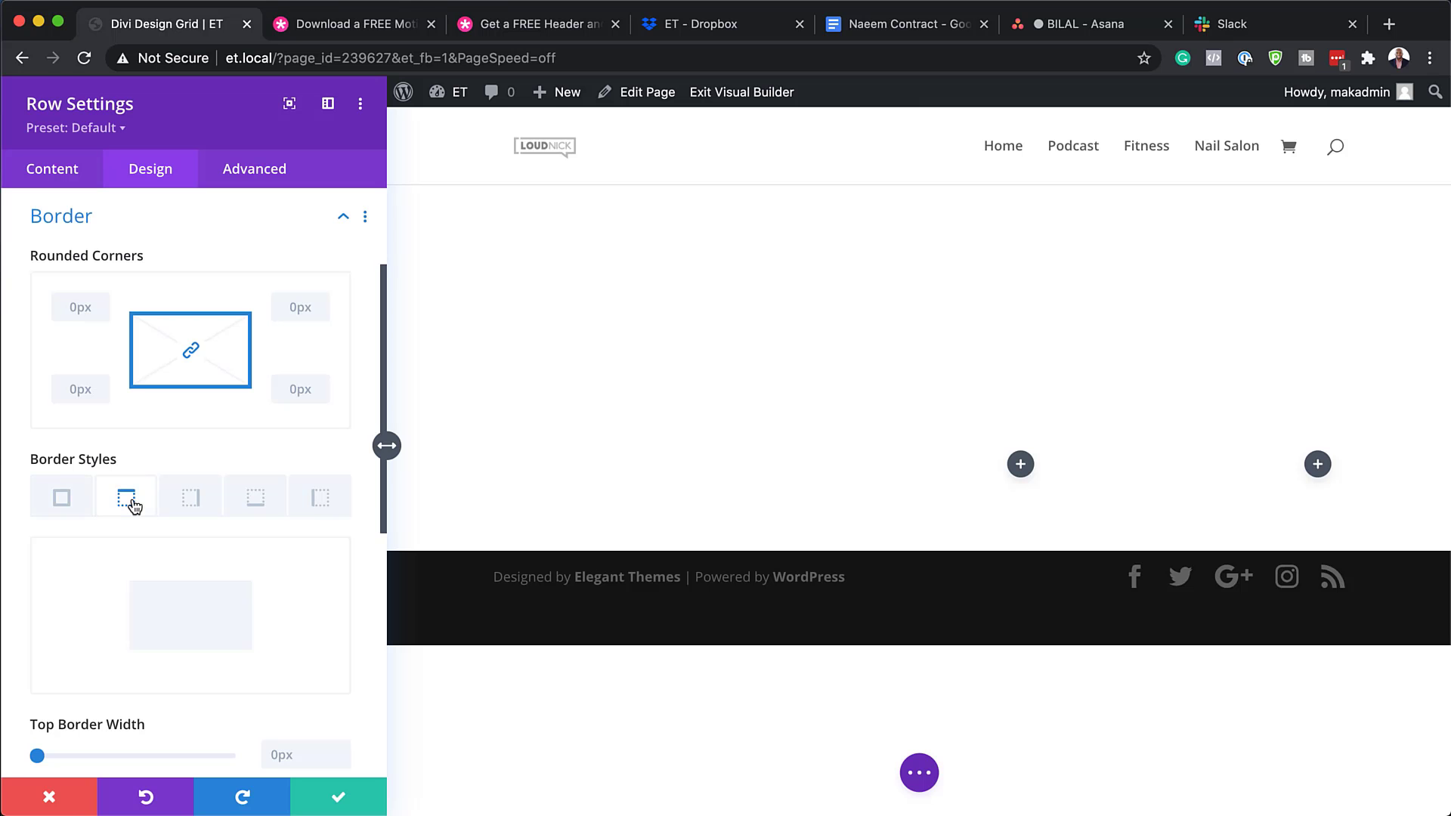
{"action": "scroll", "coordinate": [288, 586], "scroll_direction": "down", "scroll_amount": 3}
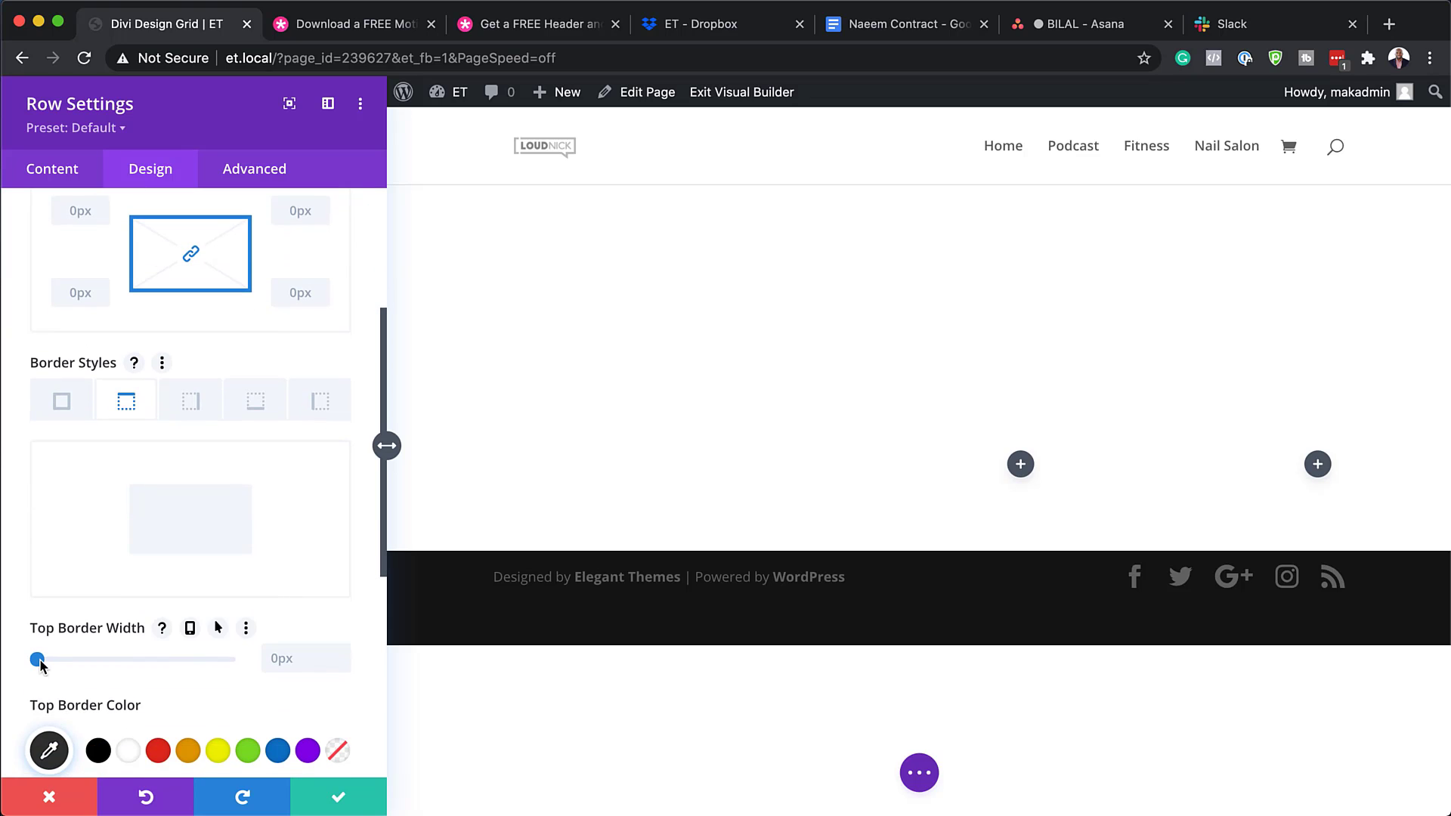
{"action": "left_click", "coordinate": [343, 653]}
{"action": "left_click", "coordinate": [342, 653]}
{"action": "left_click", "coordinate": [342, 653]}
{"action": "left_click", "coordinate": [343, 653]}
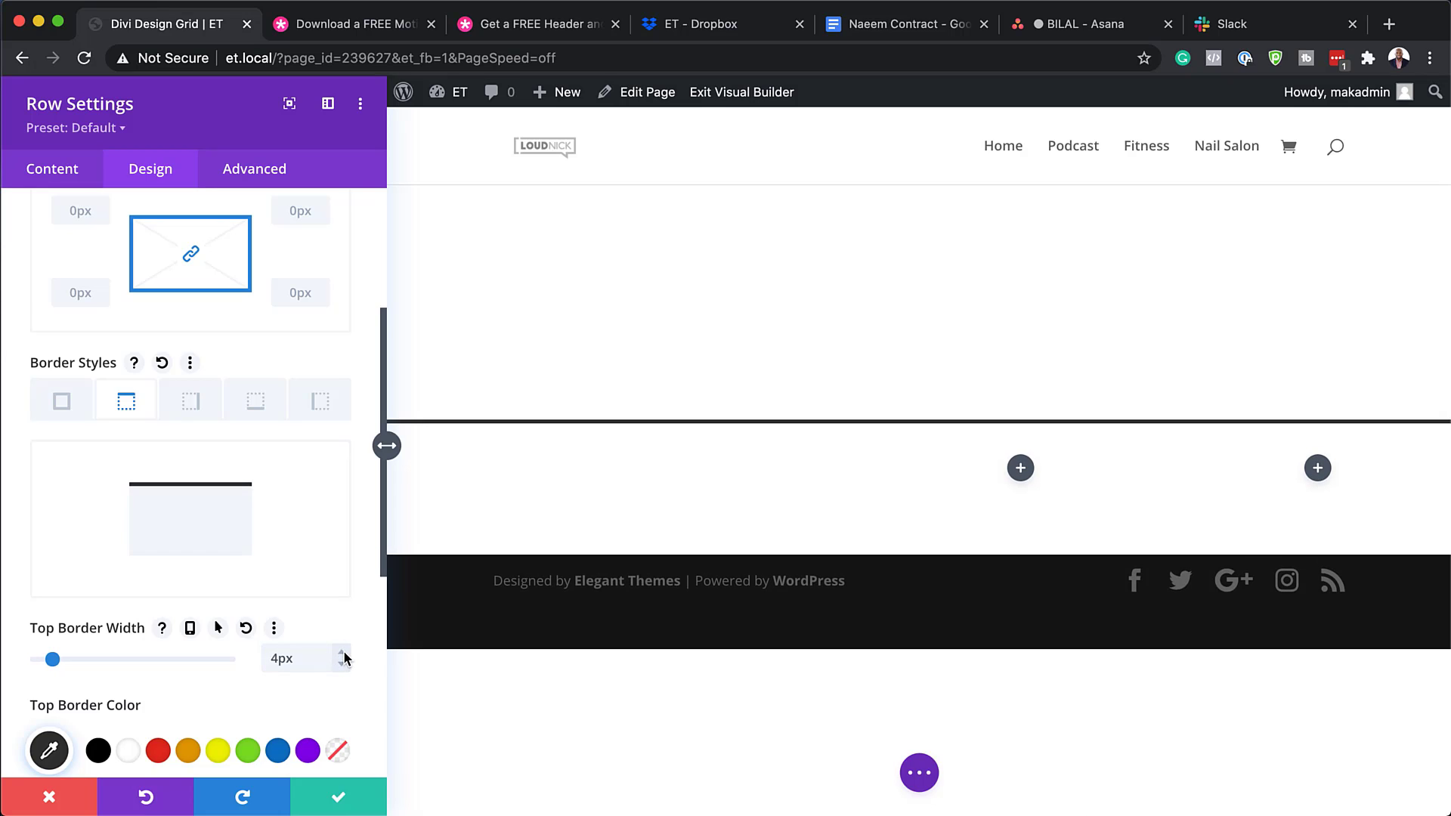
{"action": "left_click", "coordinate": [342, 653]}
{"action": "left_click", "coordinate": [342, 665]}
Set the row's top border color to #bdffed.
{"action": "scroll", "coordinate": [139, 665], "scroll_direction": "down", "scroll_amount": 5}
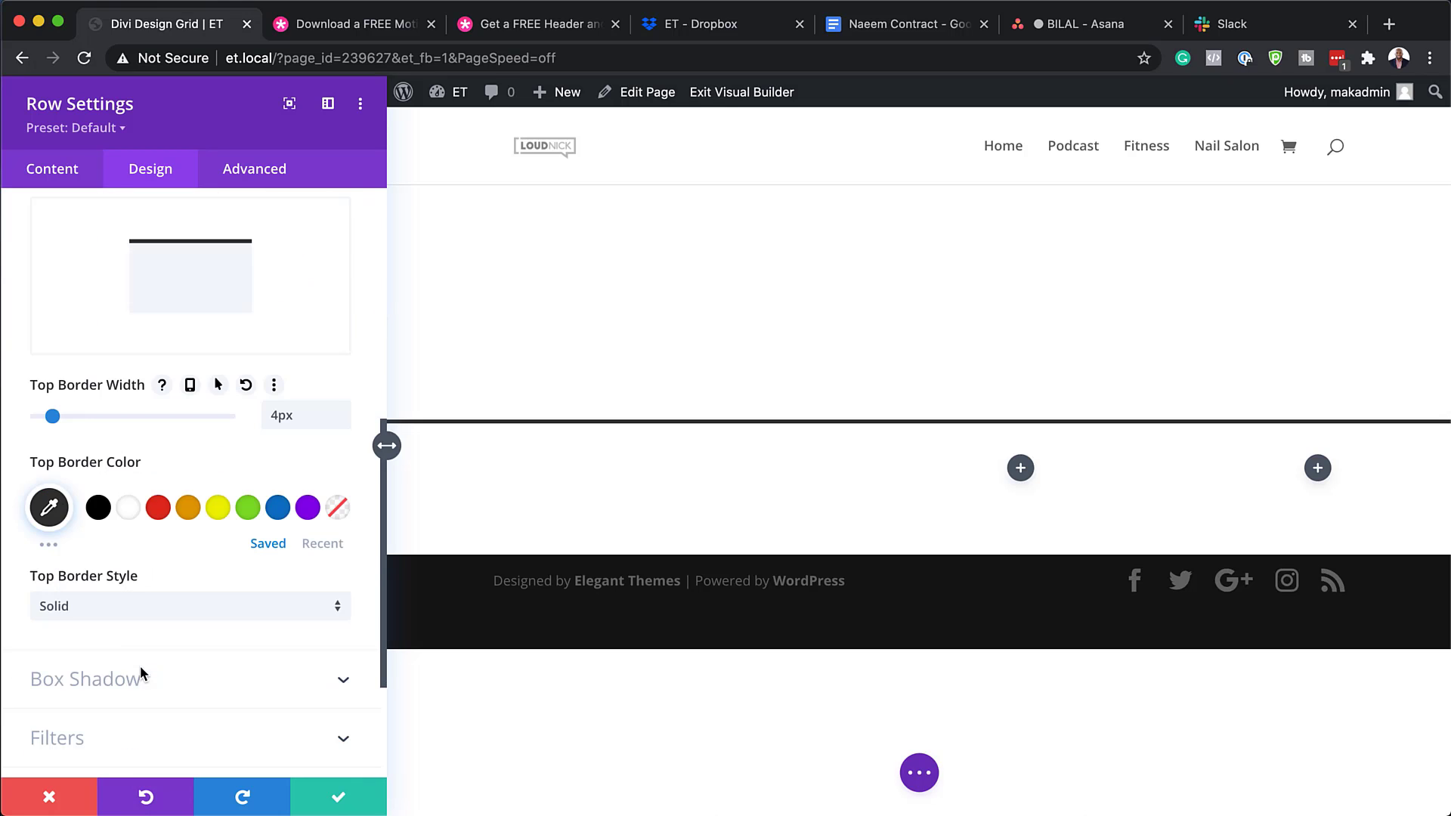
{"action": "left_click", "coordinate": [61, 506]}
{"action": "triple_click", "coordinate": [106, 514]}
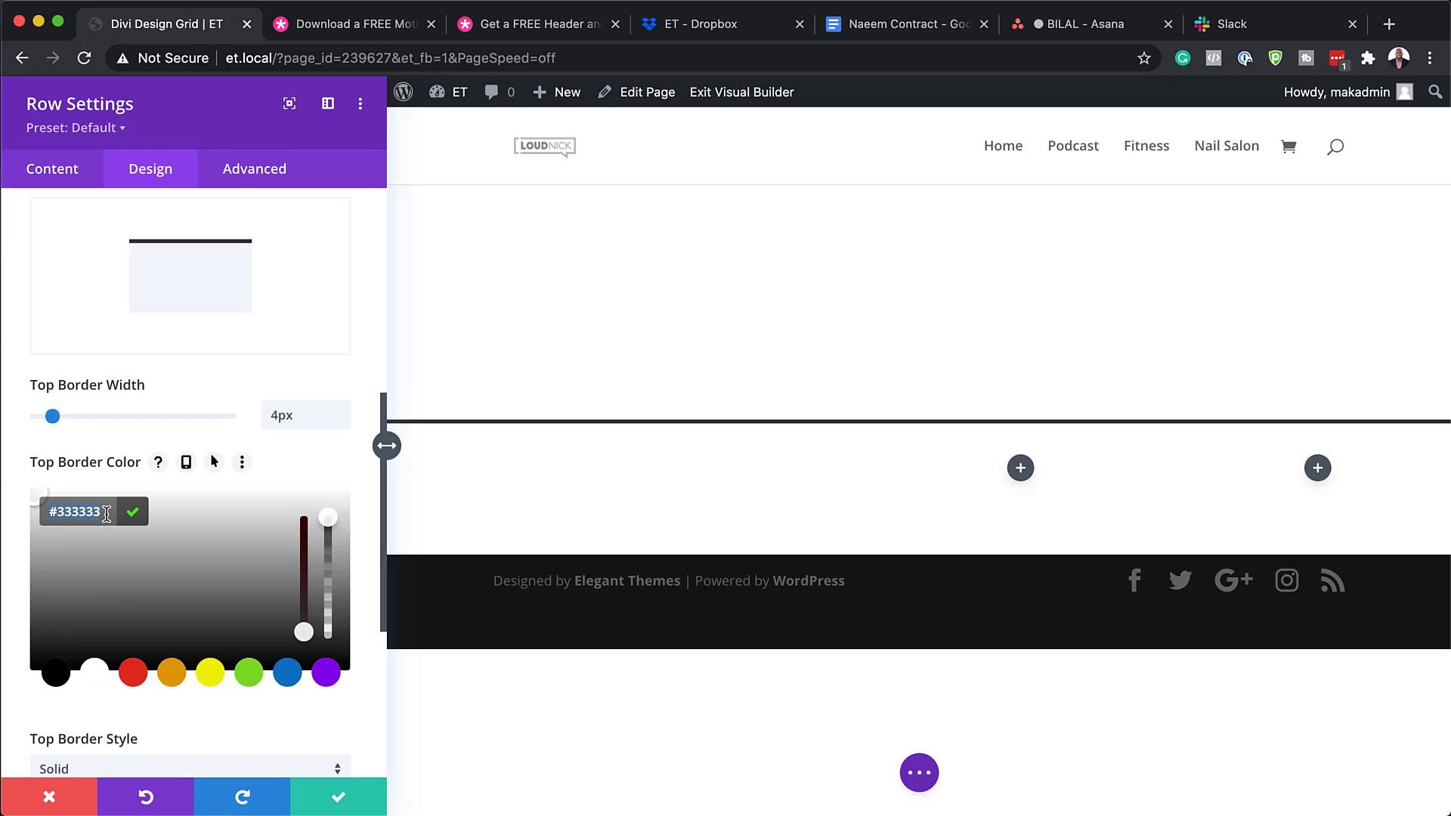
{"action": "type", "text": "#bdffed"}
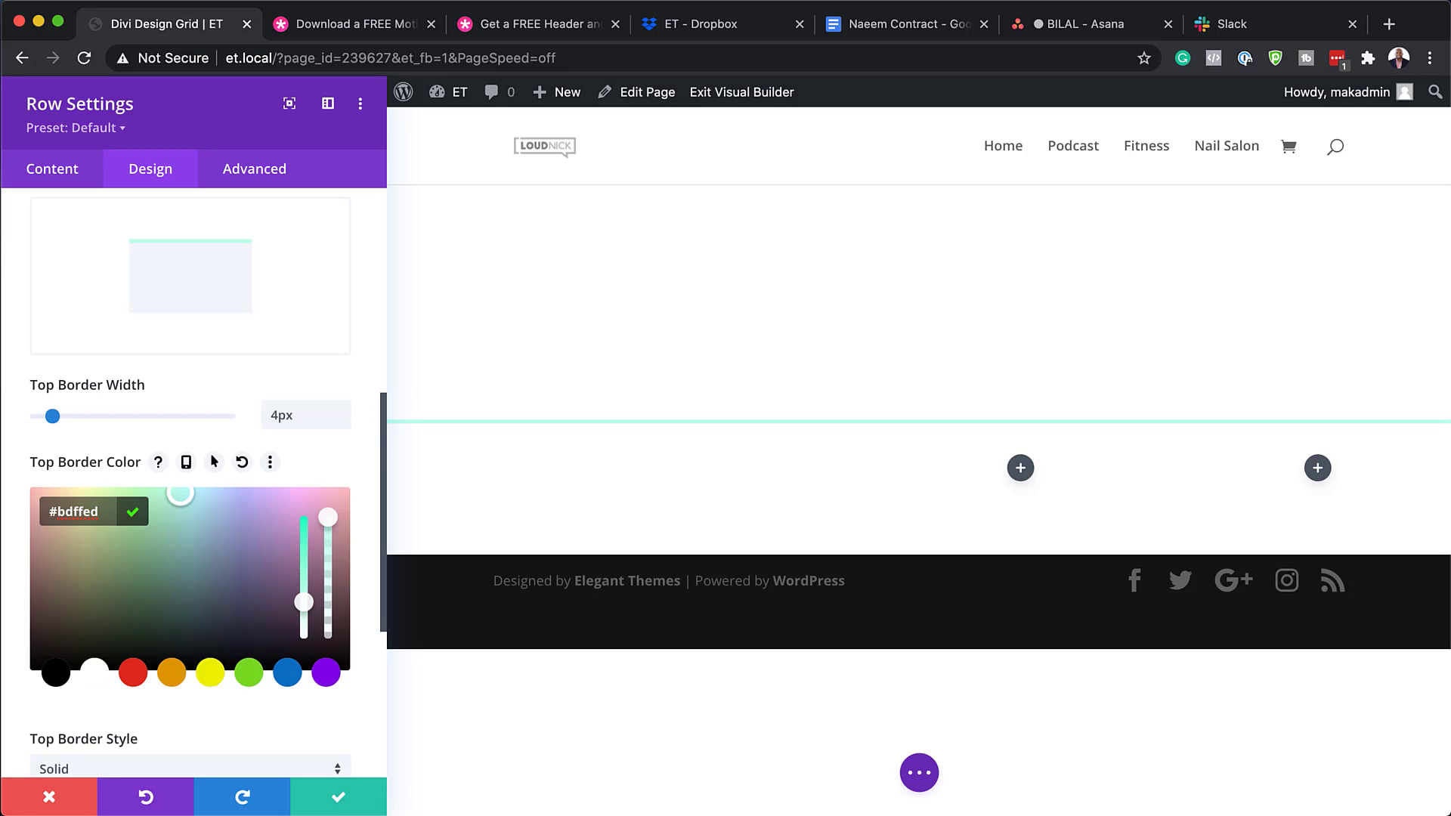
Give the row a bottom border with a width of 4px.
{"action": "scroll", "coordinate": [229, 365], "scroll_direction": "up", "scroll_amount": 3}
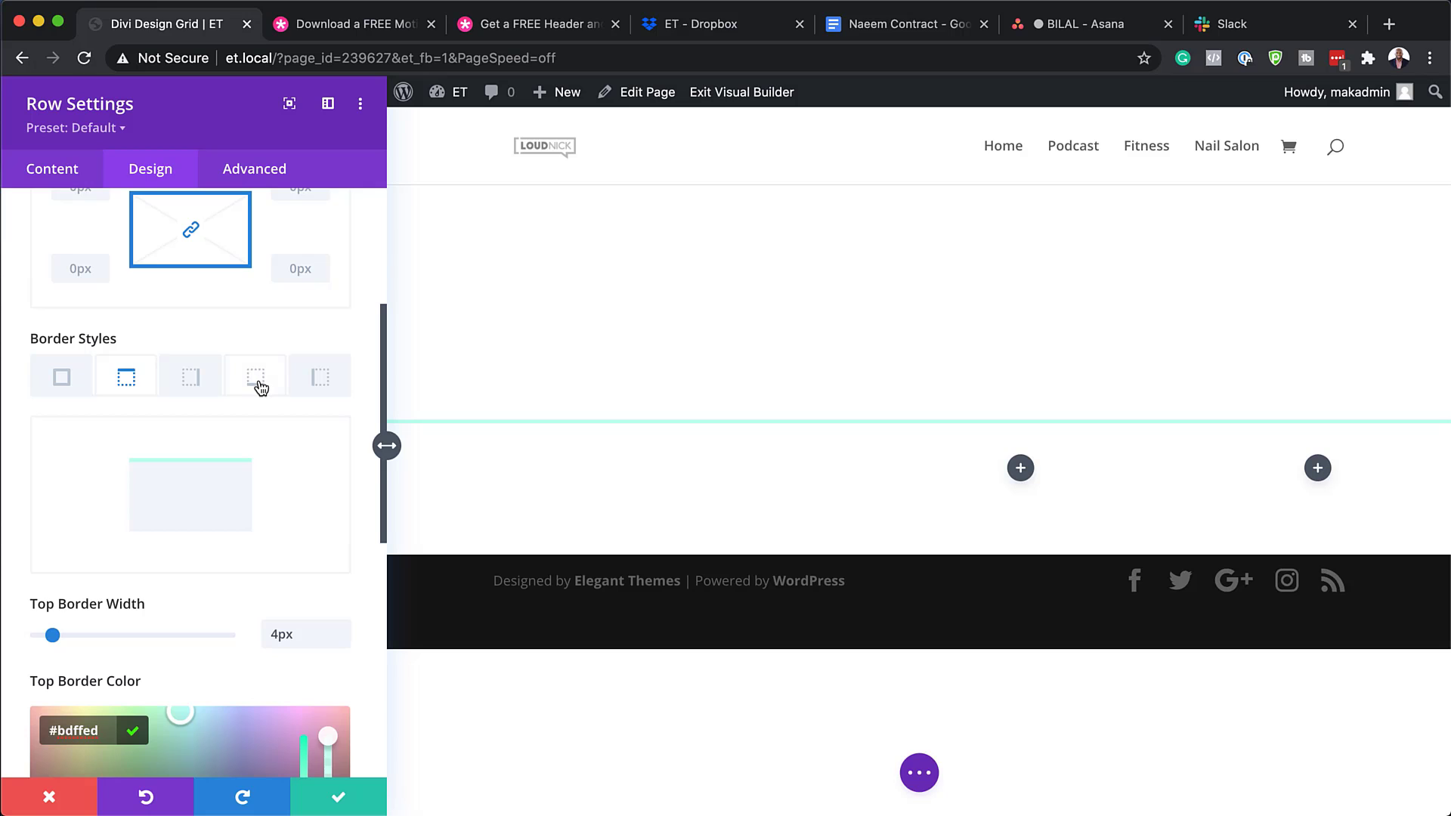
{"action": "left_click", "coordinate": [270, 389]}
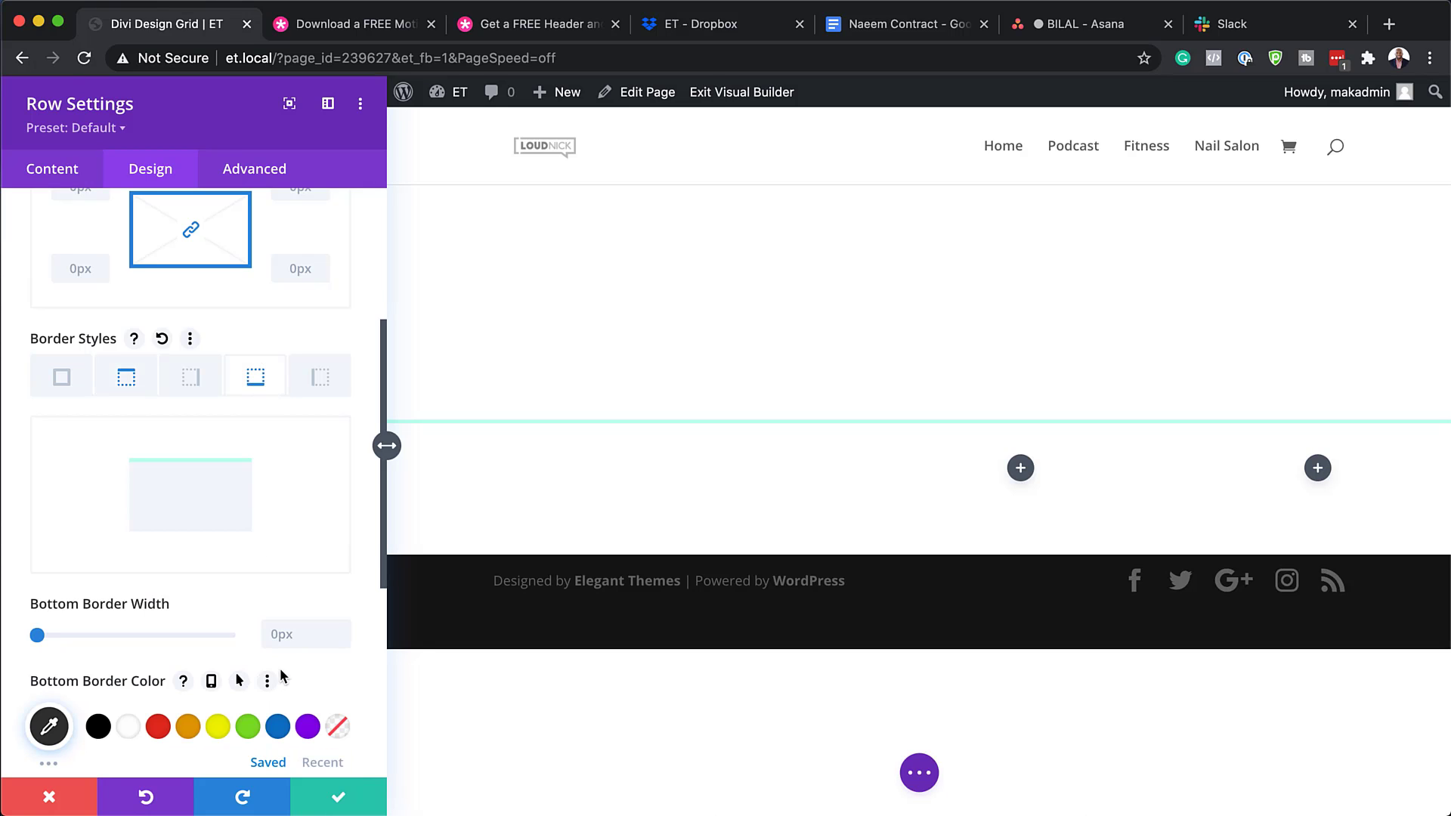
{"action": "left_click", "coordinate": [343, 629]}
{"action": "left_click", "coordinate": [342, 629]}
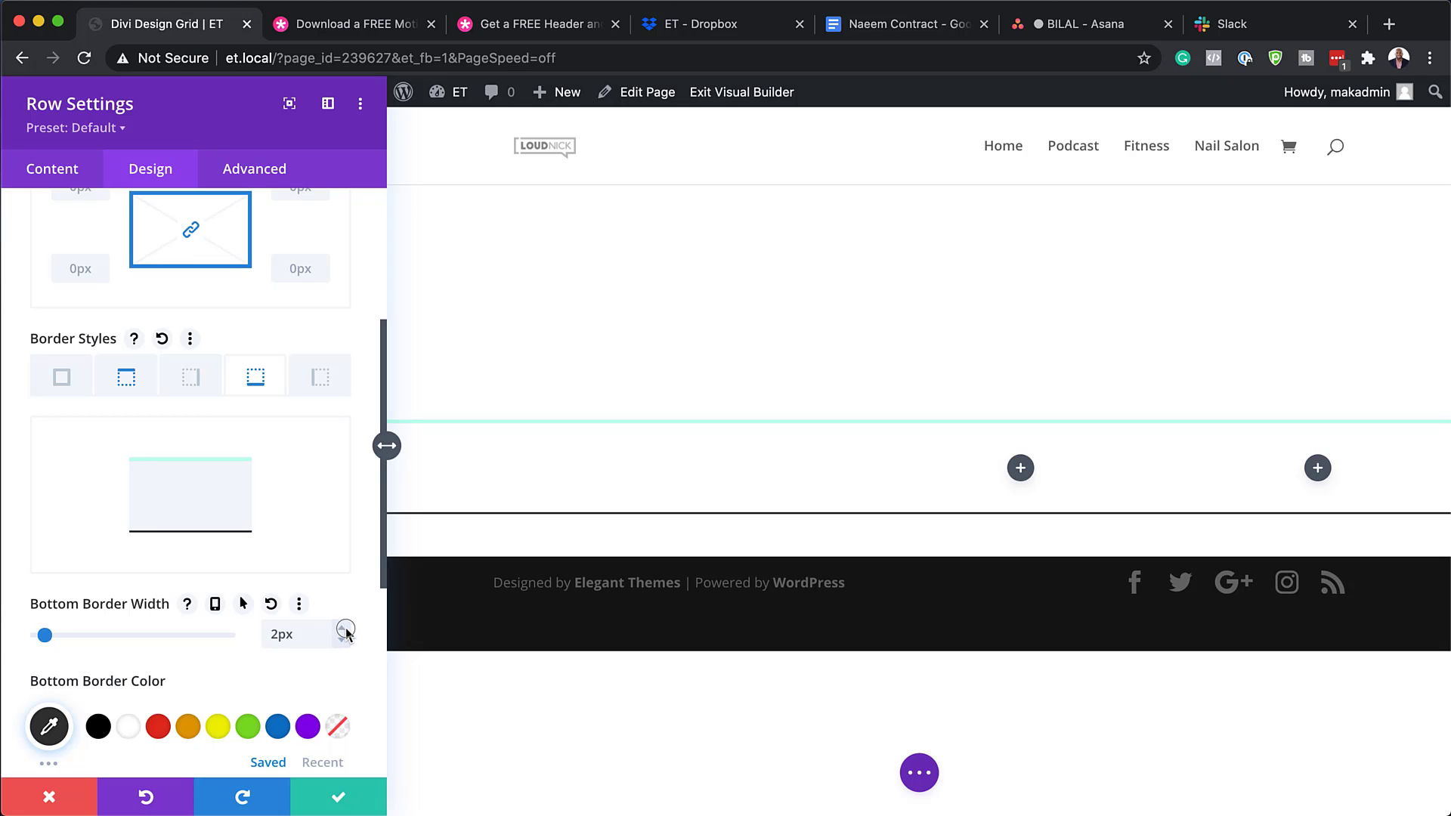
{"action": "left_click", "coordinate": [343, 628]}
{"action": "left_click", "coordinate": [343, 629]}
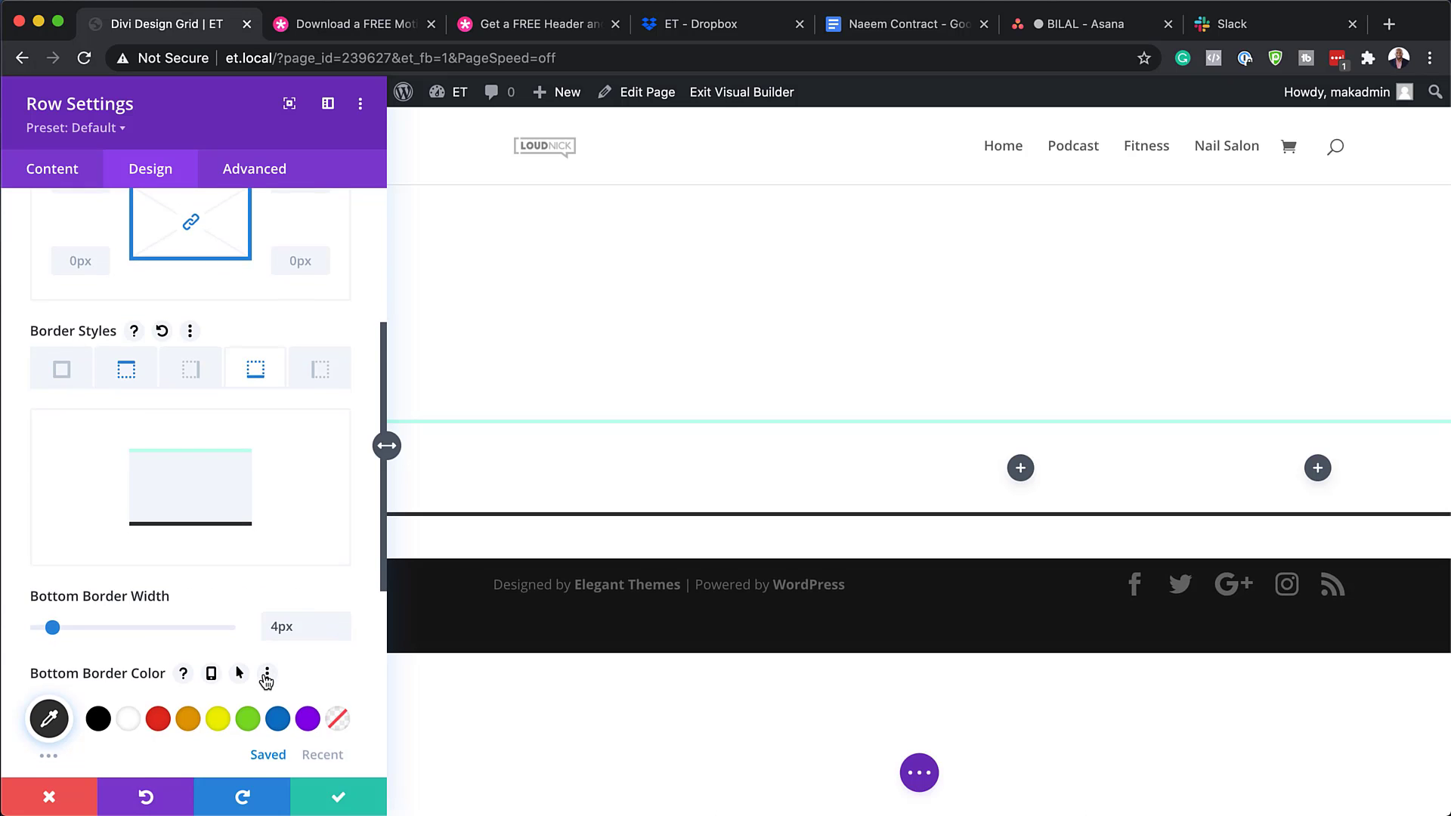
Set the row's bottom border color to #bdffed.
{"action": "scroll", "coordinate": [266, 681], "scroll_direction": "down", "scroll_amount": 2}
{"action": "scroll", "coordinate": [226, 676], "scroll_direction": "down", "scroll_amount": 2}
{"action": "left_click", "coordinate": [50, 591]}
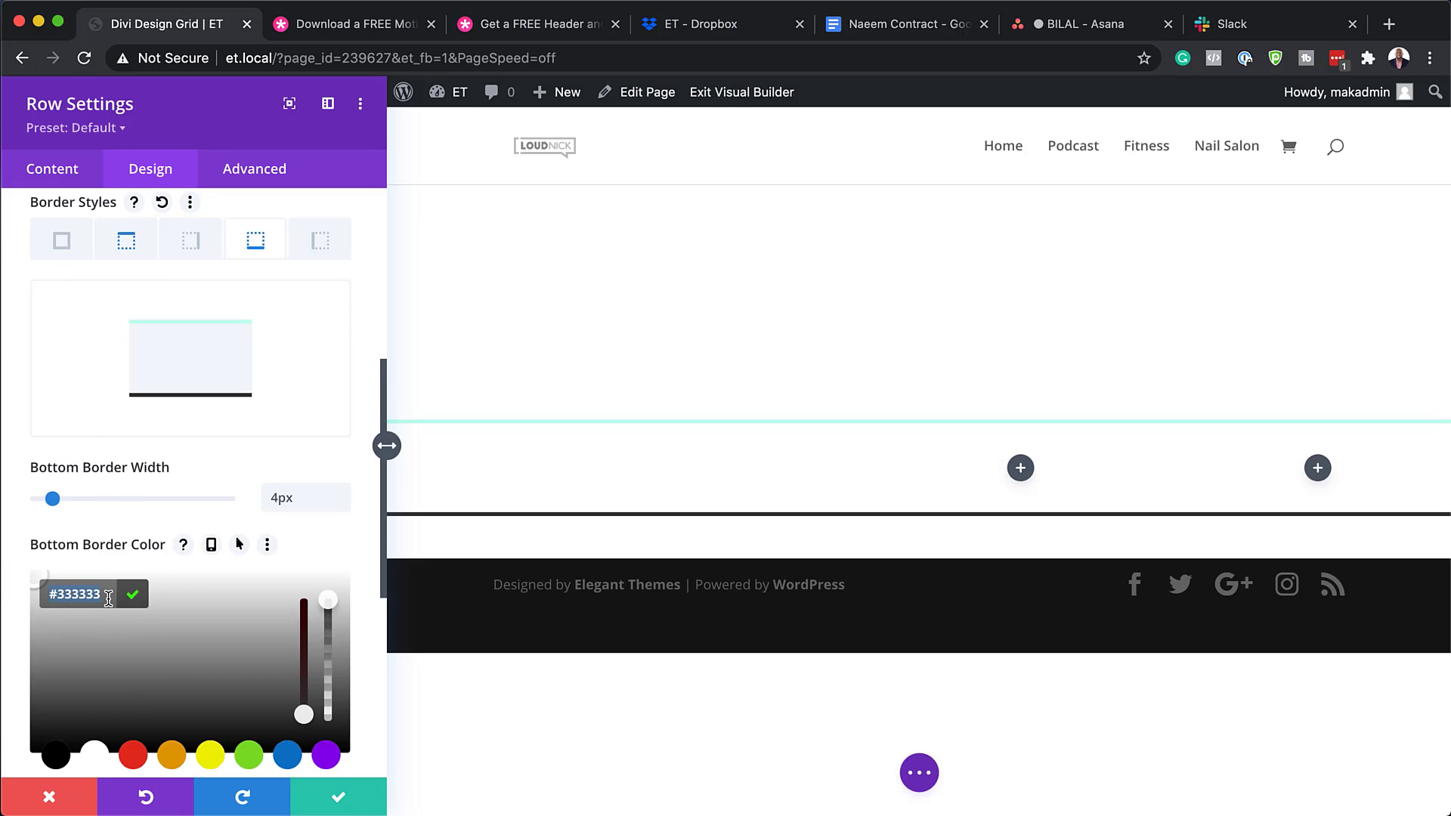
{"action": "type", "text": "#bdffed"}
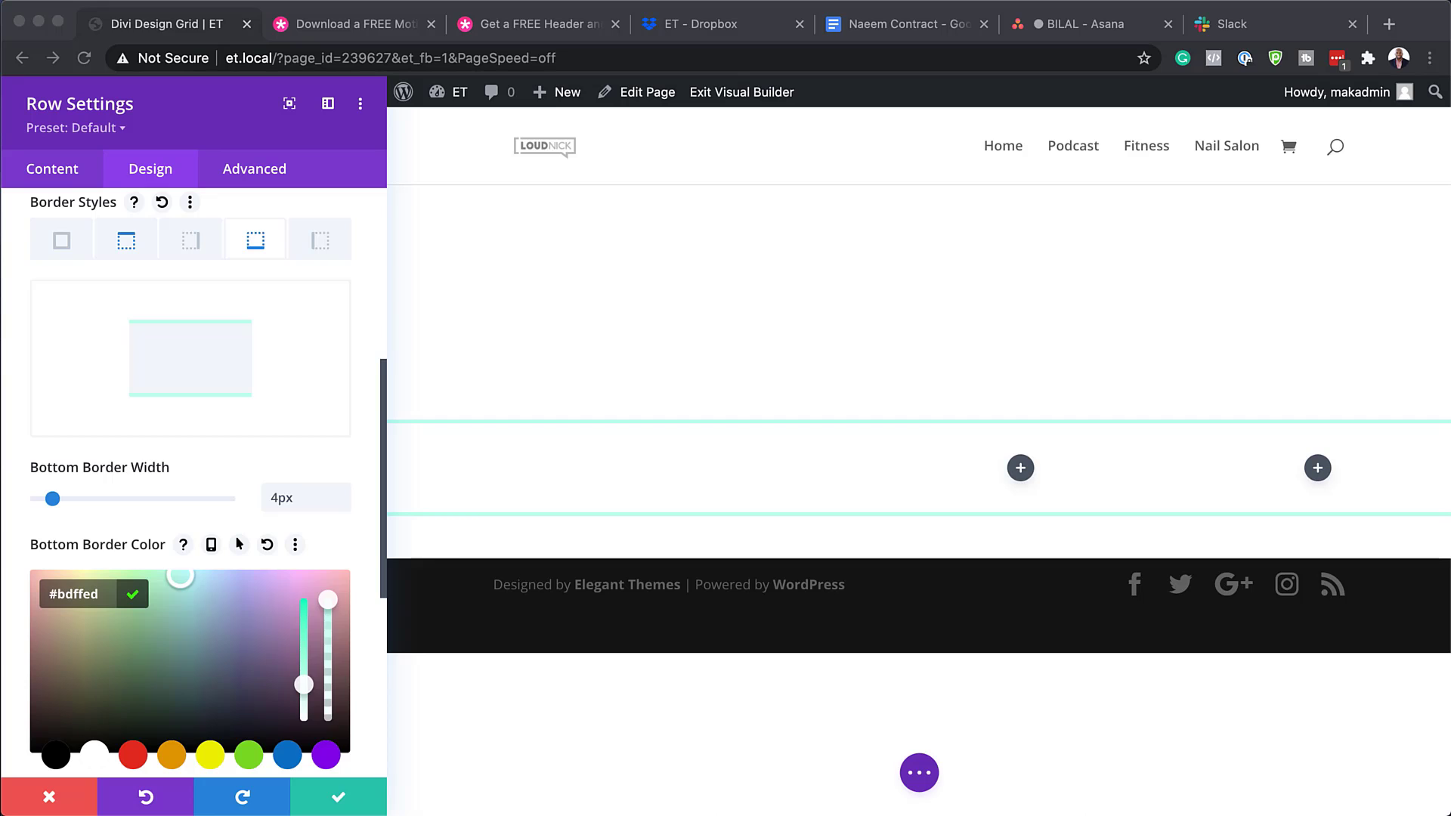
Open the settings of the row's first column and set its top and bottom padding to 12%.
{"action": "left_click", "coordinate": [63, 172]}
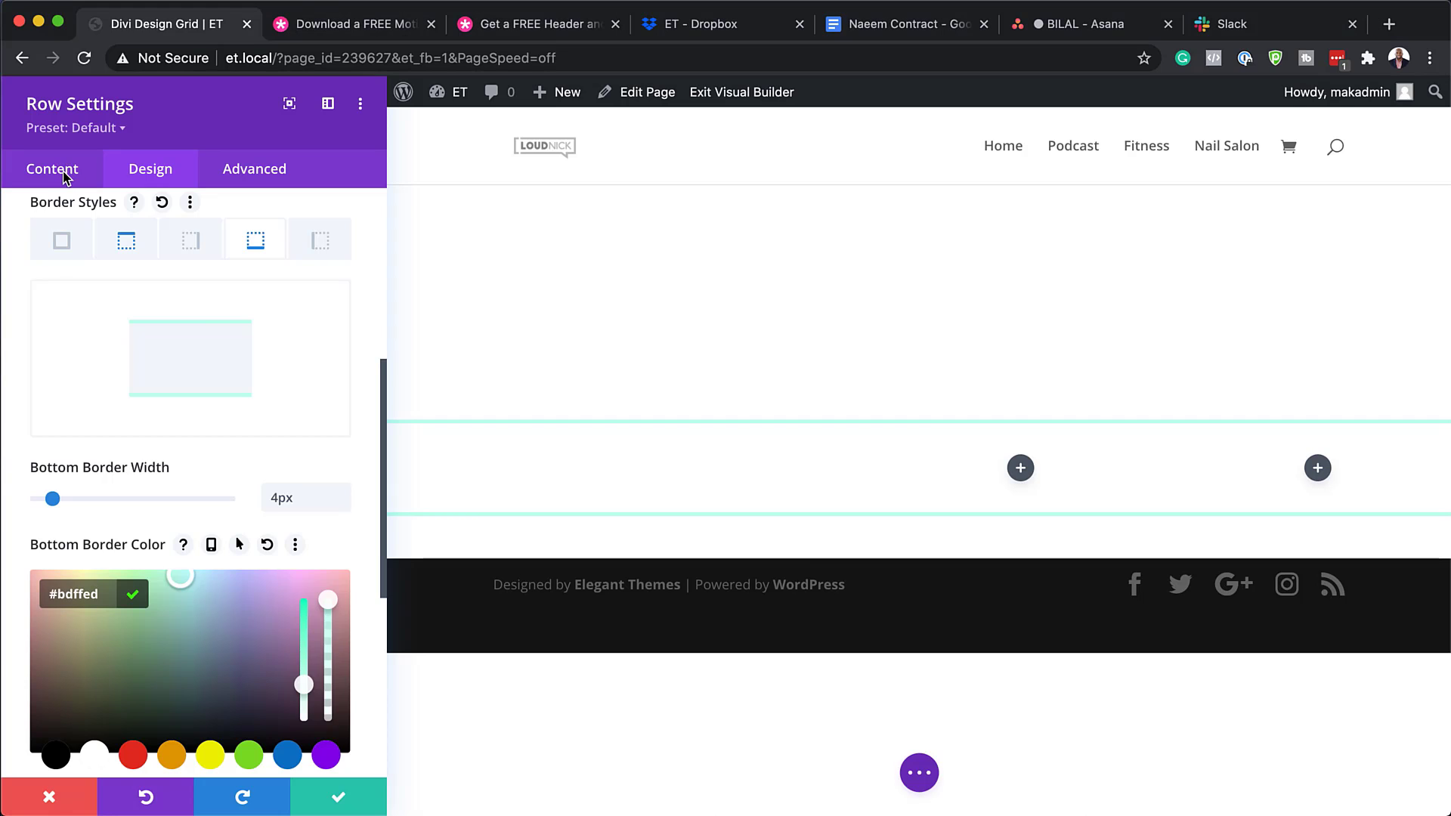
{"action": "left_click", "coordinate": [63, 172]}
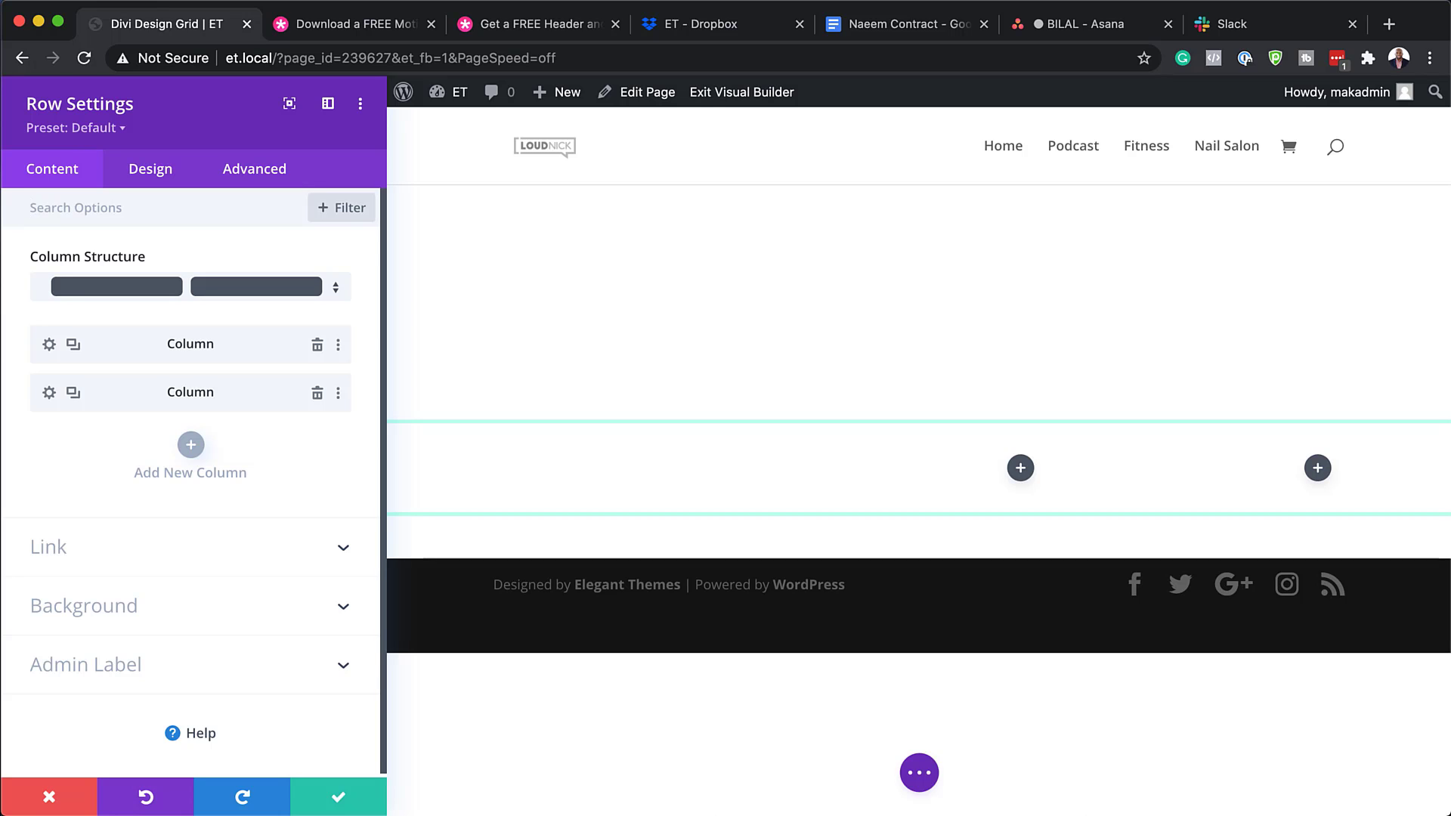
{"action": "left_click", "coordinate": [49, 345]}
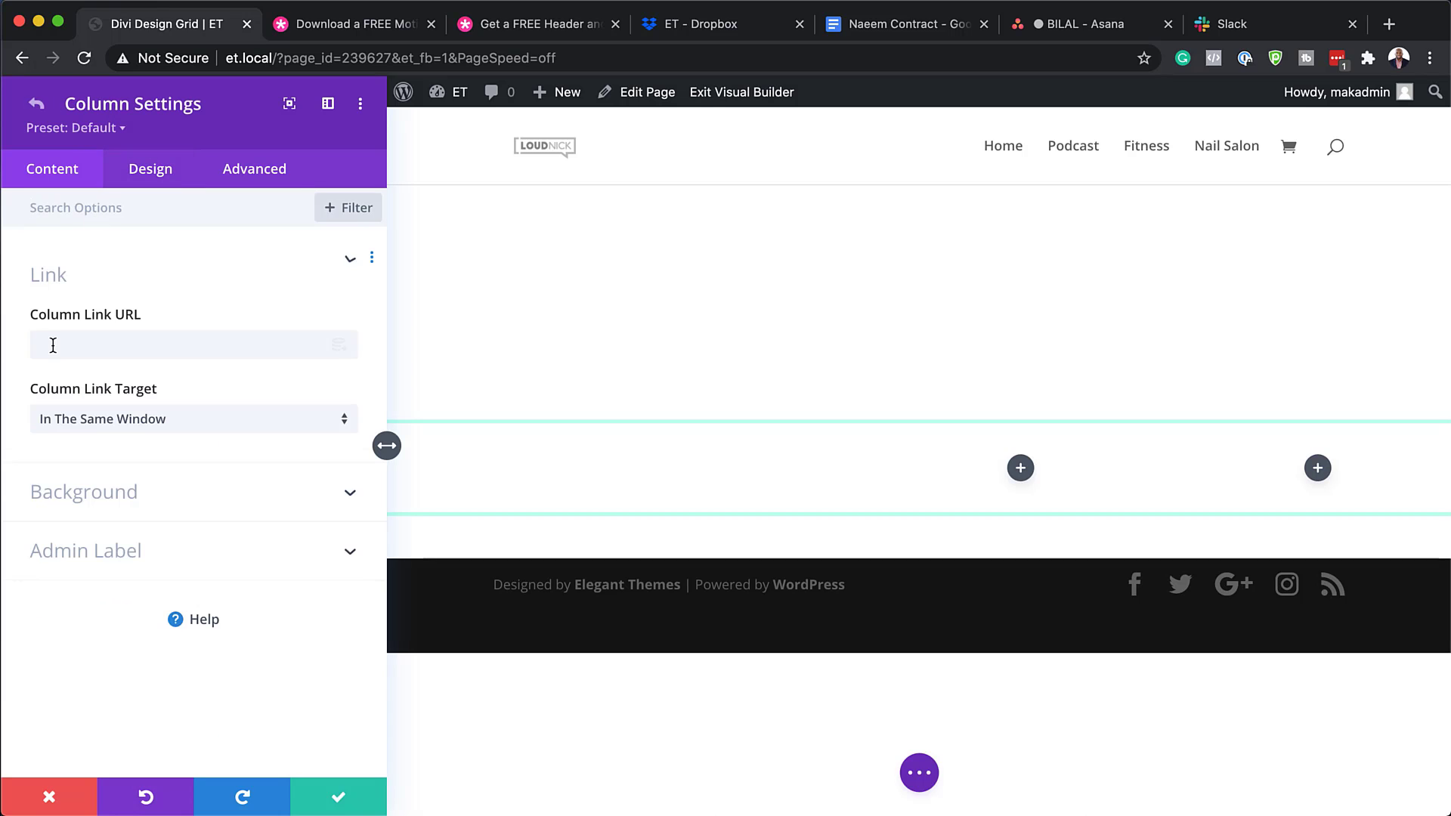
{"action": "left_click", "coordinate": [162, 180]}
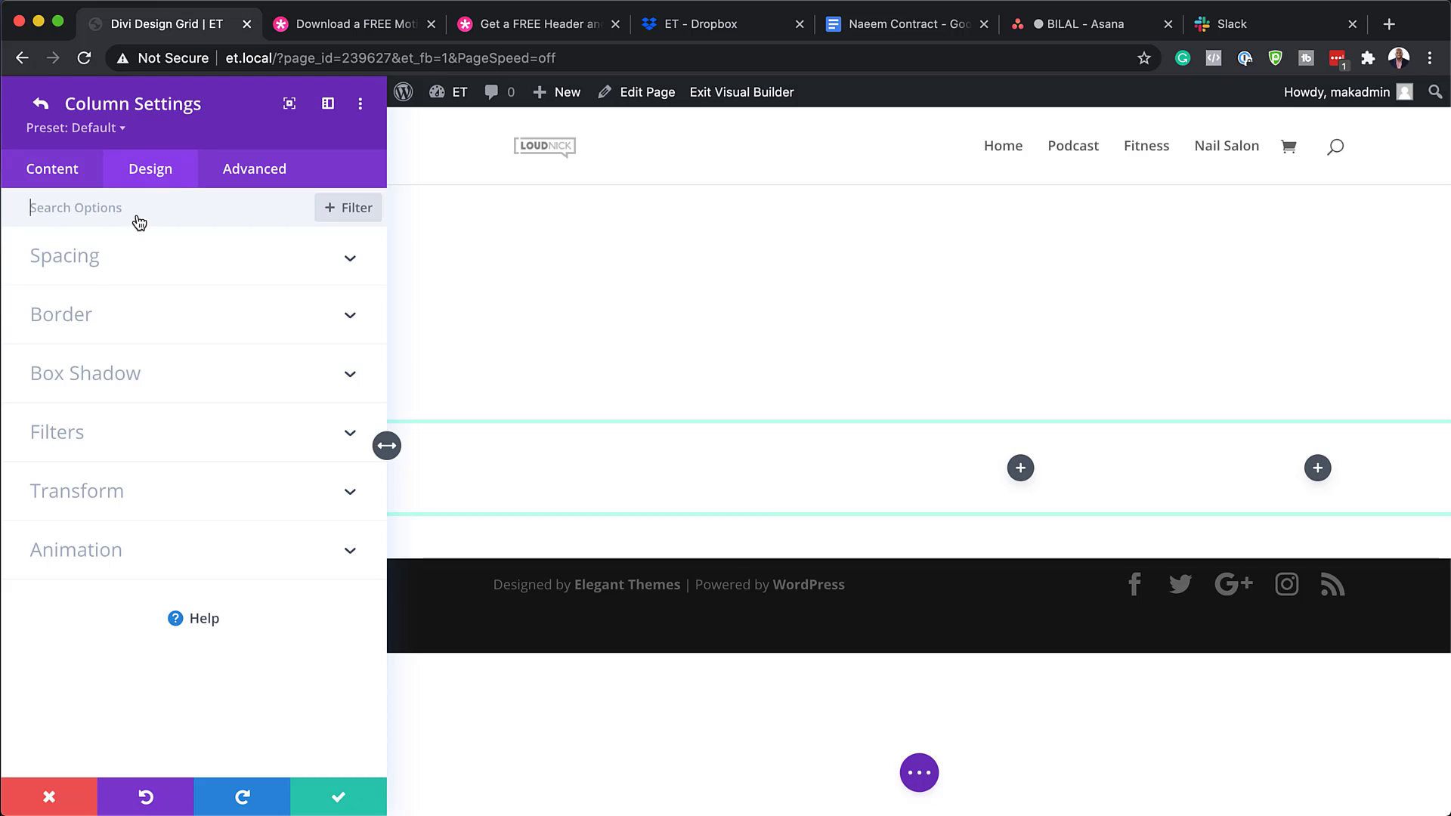
{"action": "left_click", "coordinate": [78, 274]}
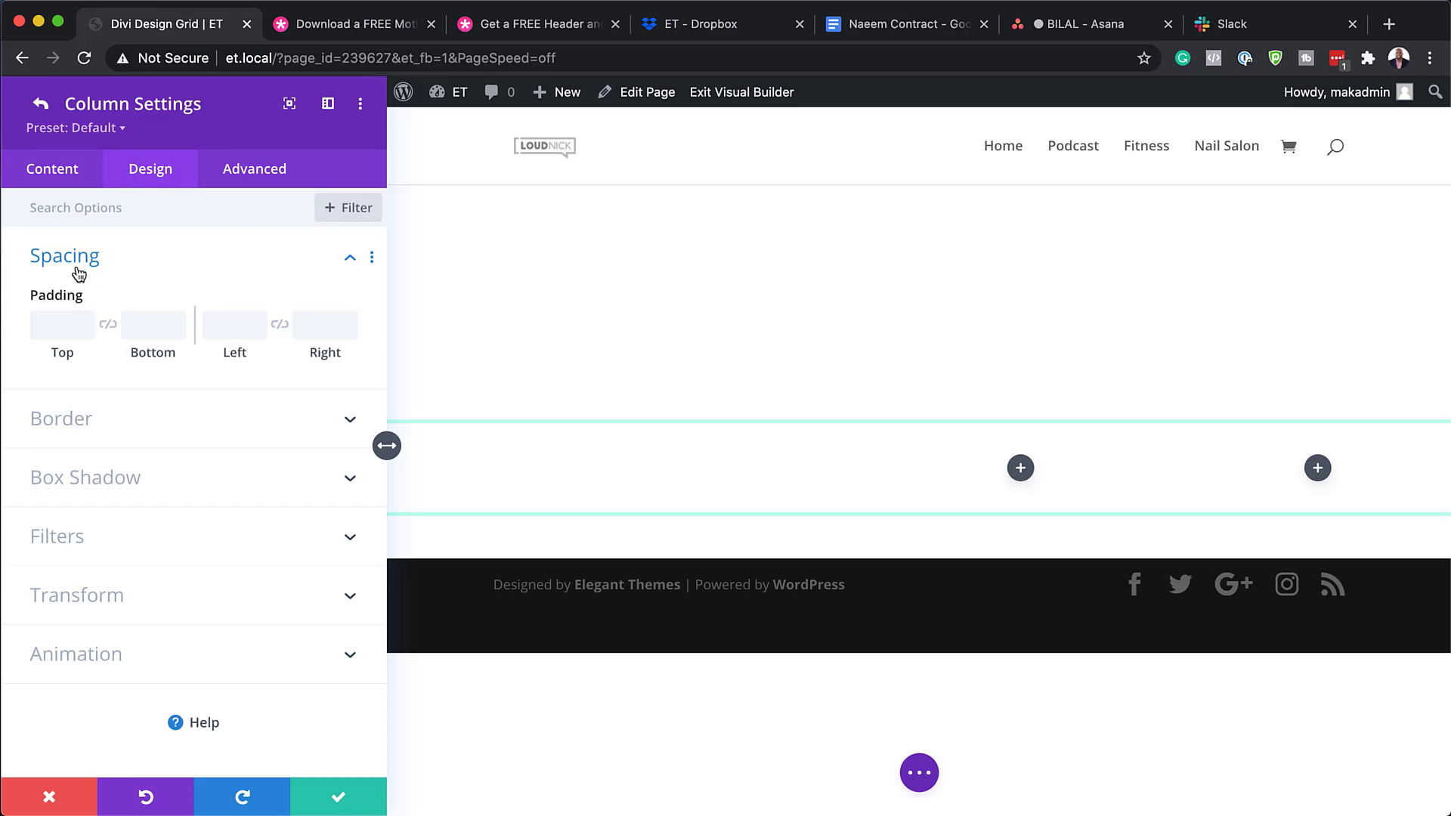
{"action": "left_click", "coordinate": [53, 322]}
{"action": "type", "text": "12%"}
{"action": "left_click", "coordinate": [141, 324]}
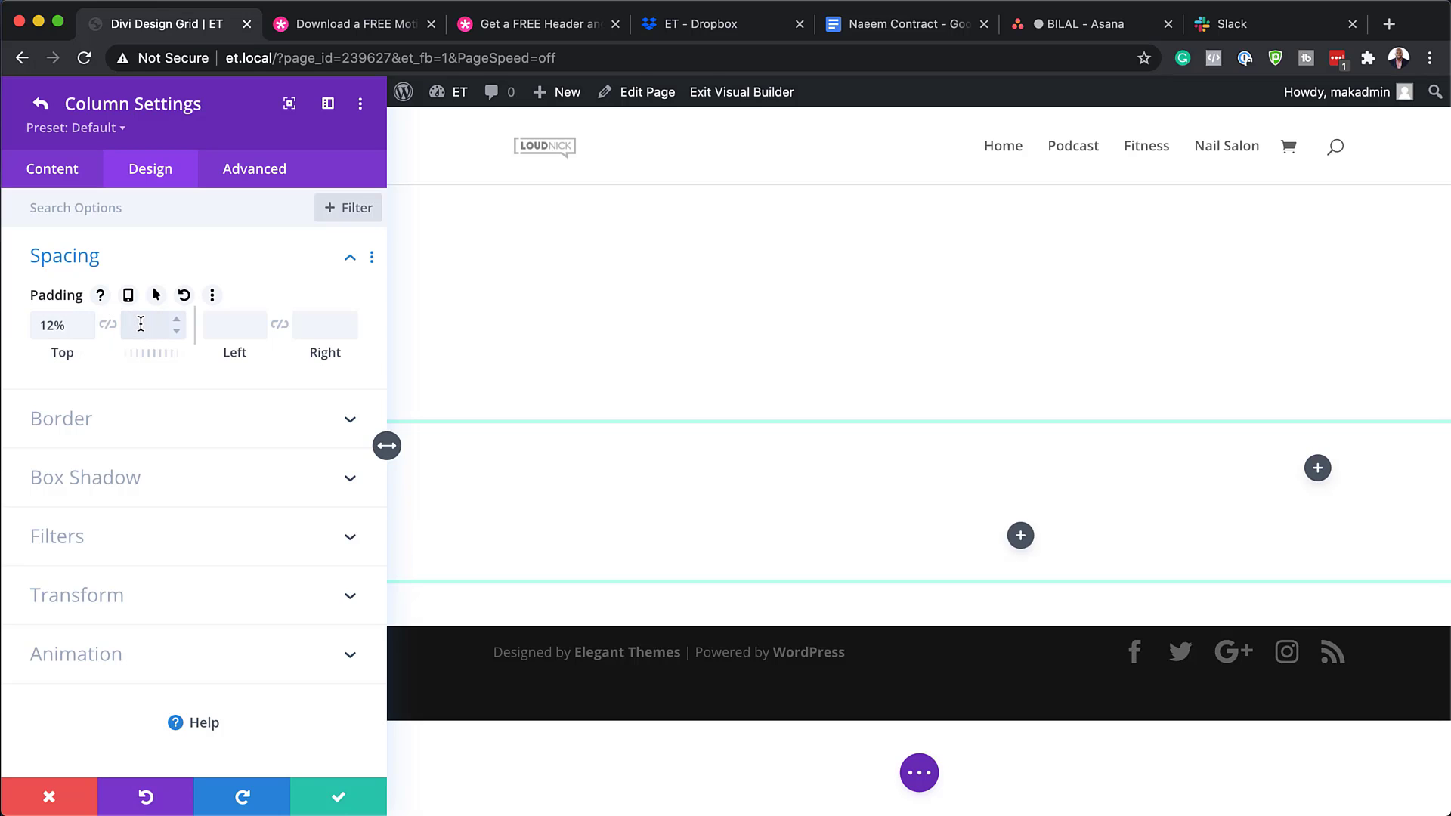
{"action": "type", "text": "12%"}
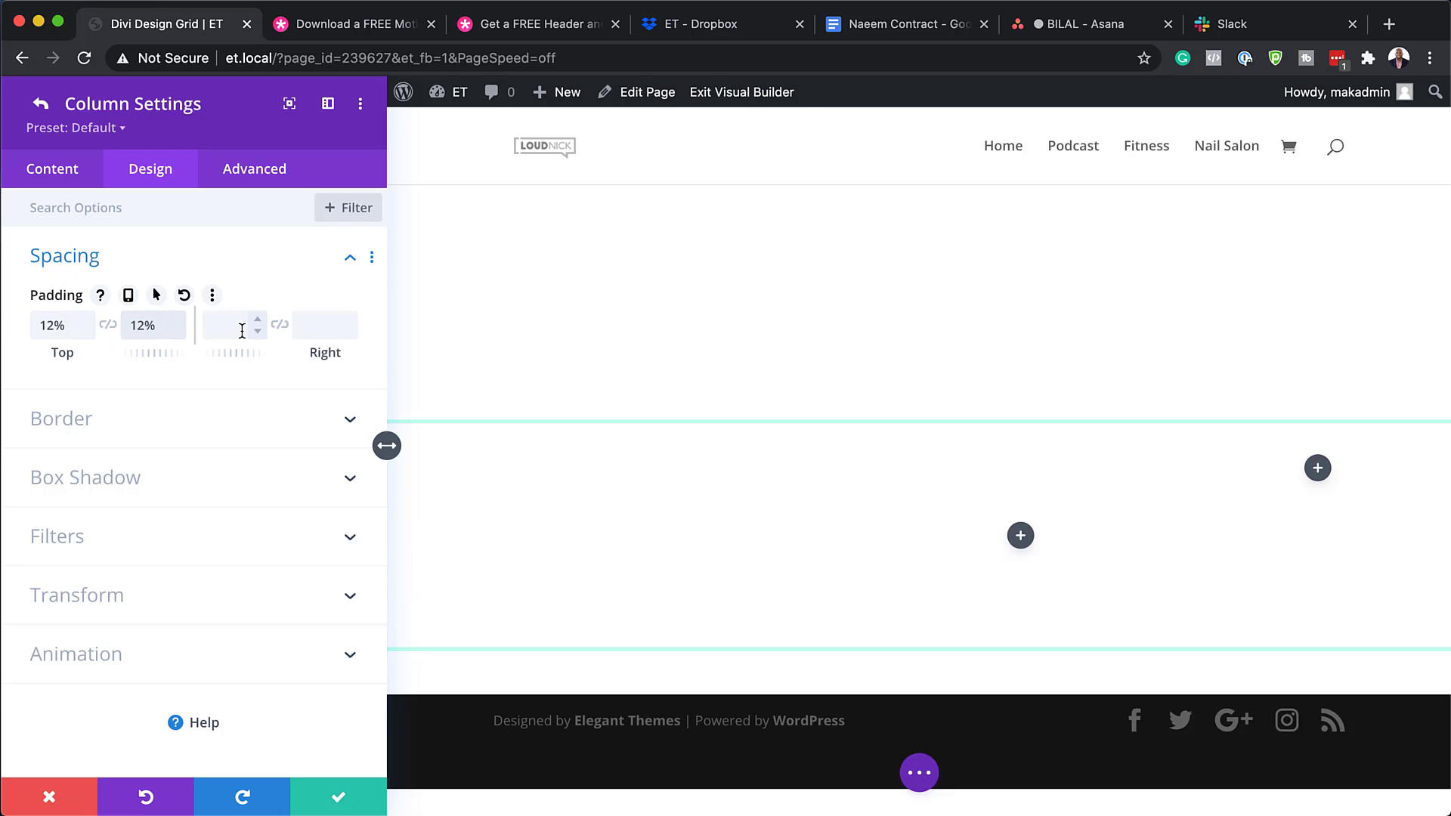
Set the first column's left and right padding to 3%, linking both the horizontal and the vertical padding pairs.
{"action": "left_click", "coordinate": [231, 323]}
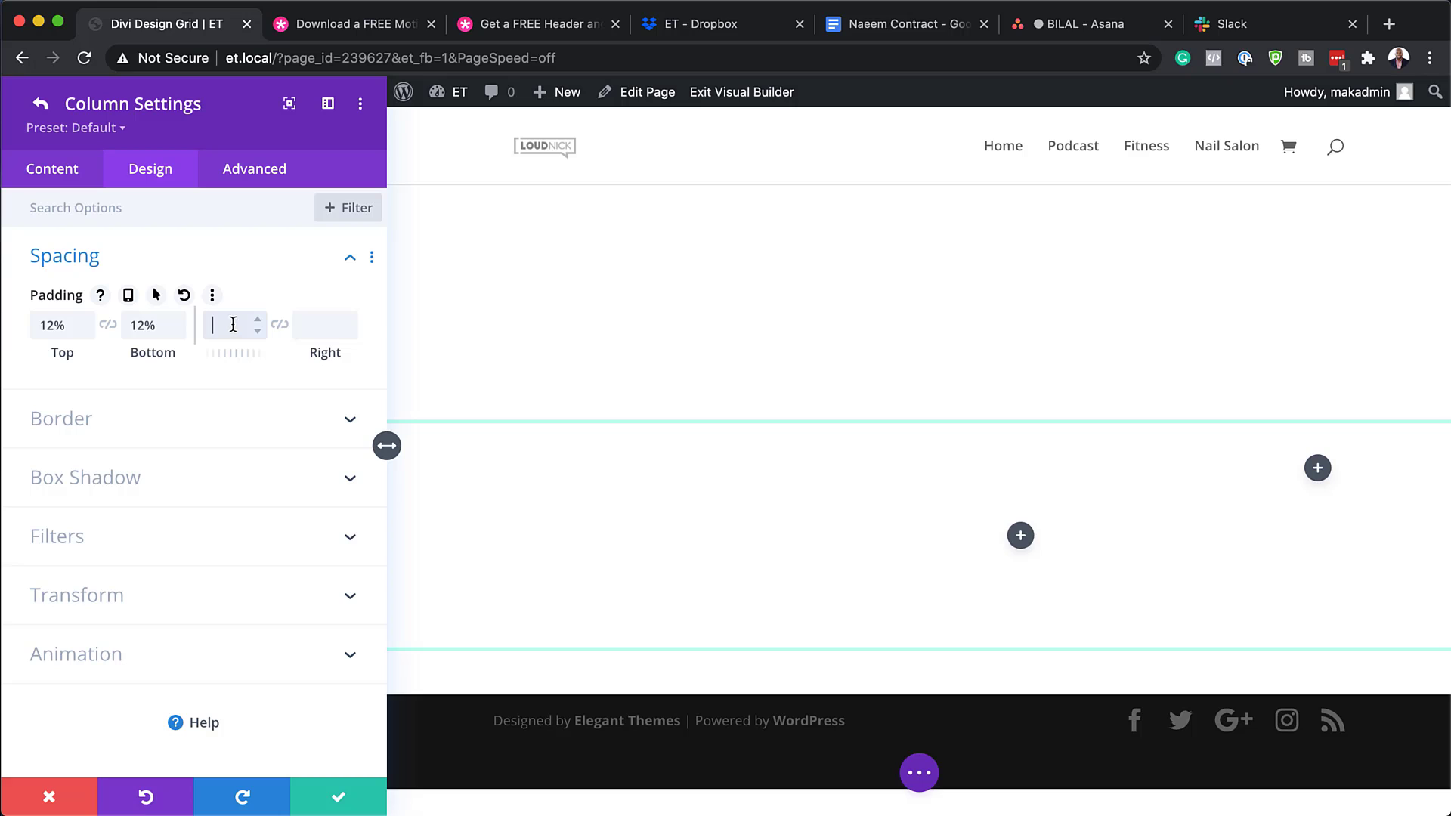
{"action": "type", "text": "3%"}
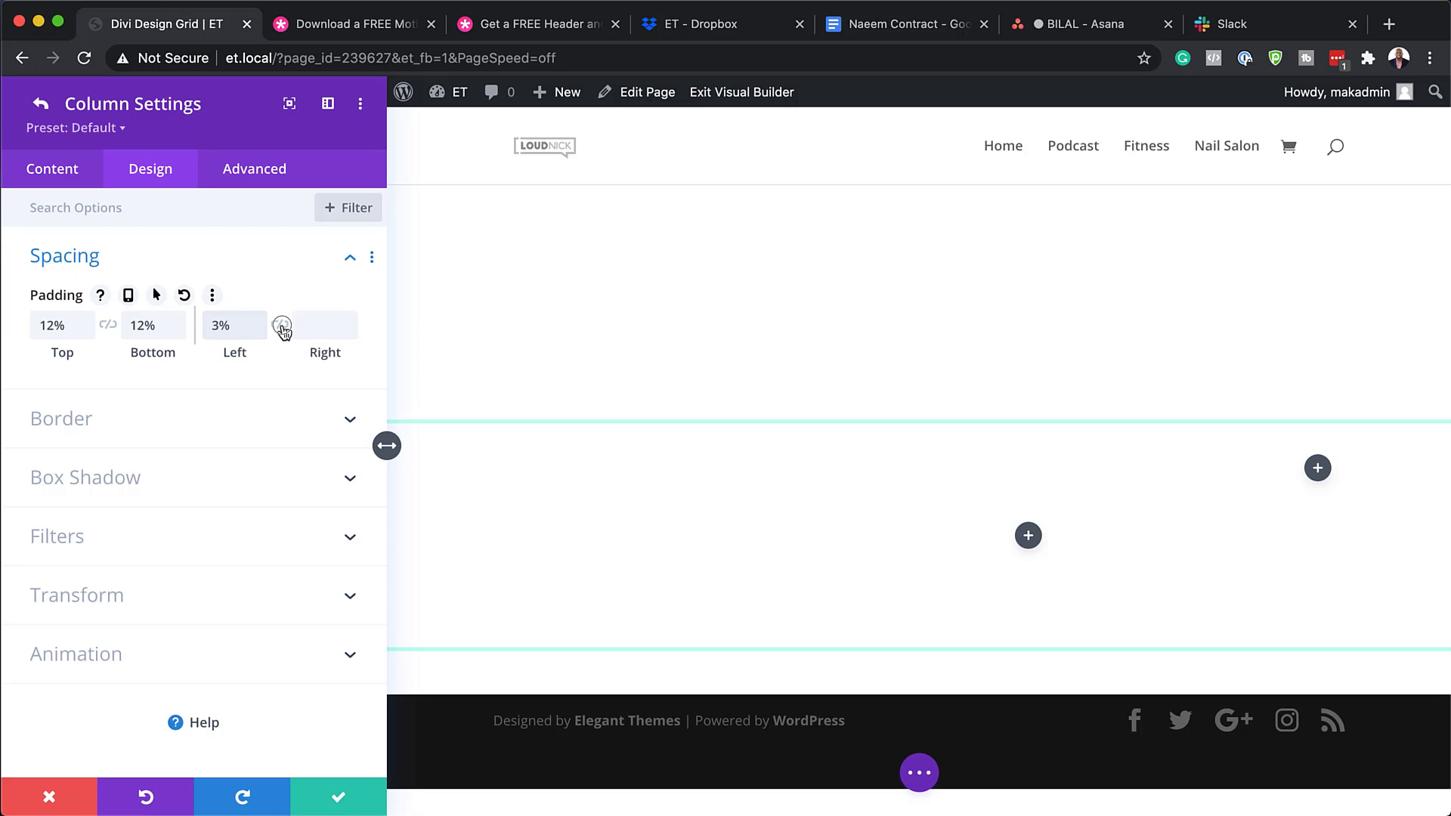
{"action": "left_click", "coordinate": [280, 324]}
{"action": "left_click", "coordinate": [108, 325]}
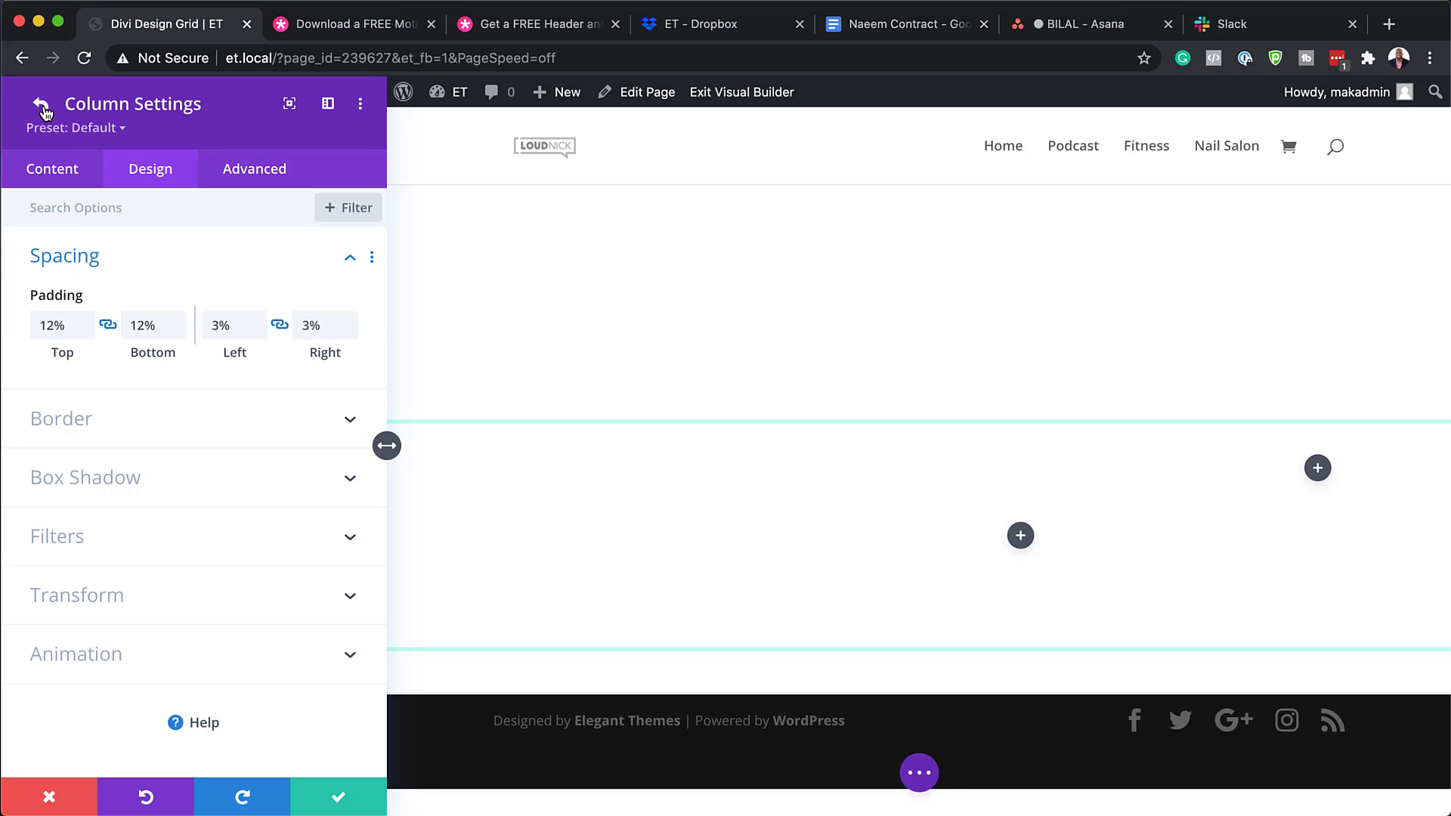
Open the settings of the row's second column and set its linked top and bottom padding to 12%.
{"action": "left_click", "coordinate": [42, 107]}
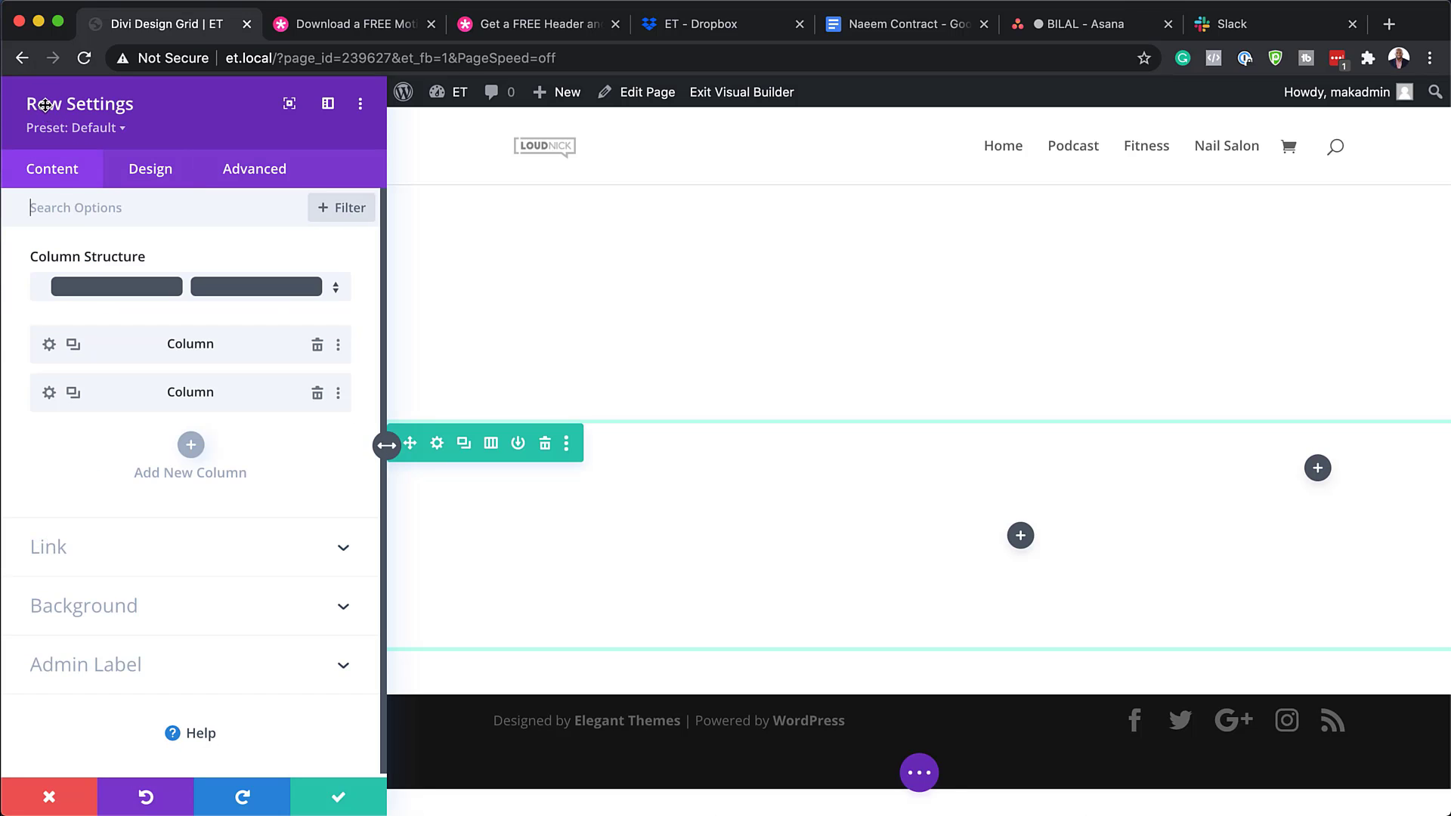
{"action": "left_click", "coordinate": [49, 392]}
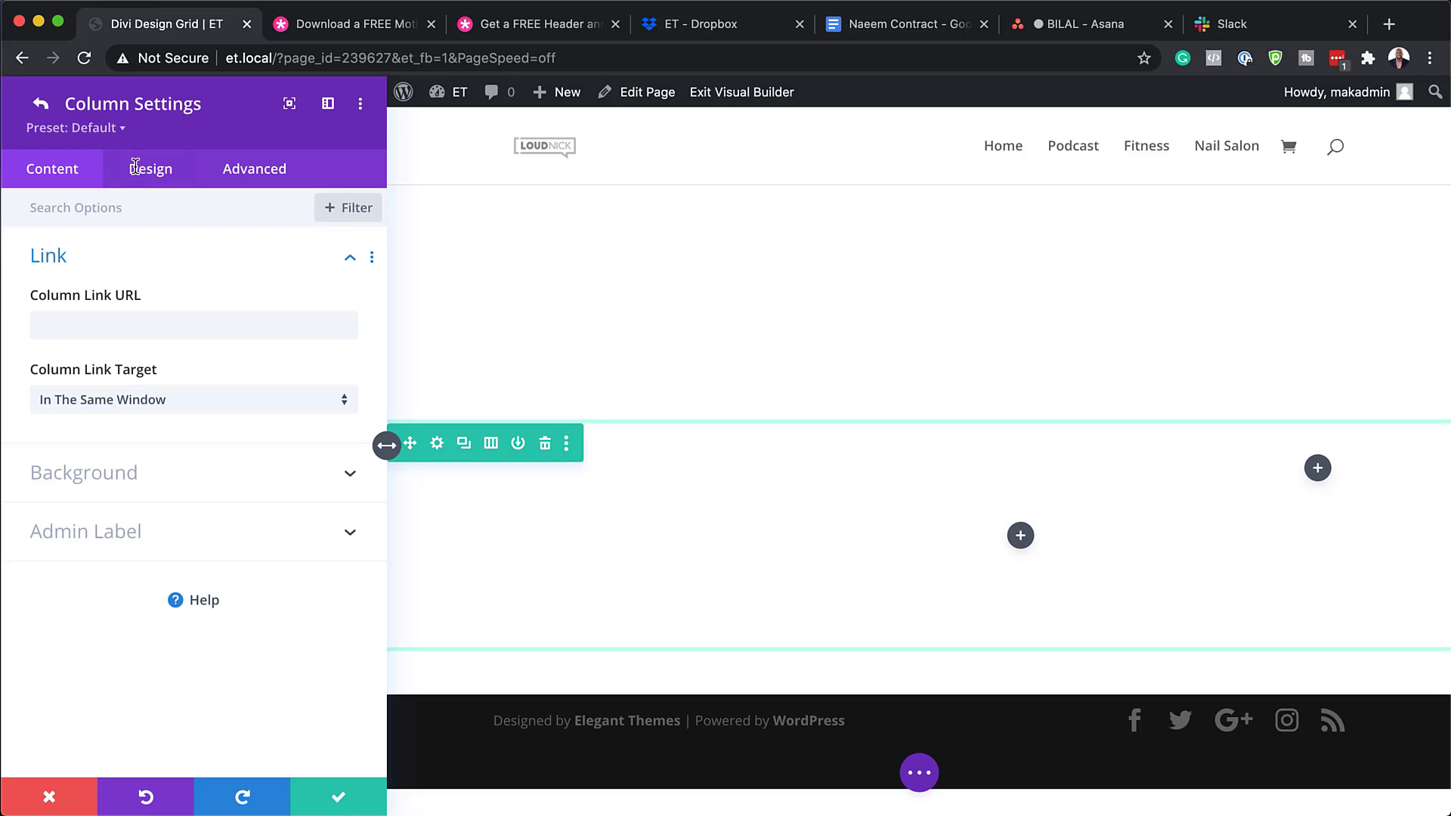
{"action": "left_click", "coordinate": [153, 180]}
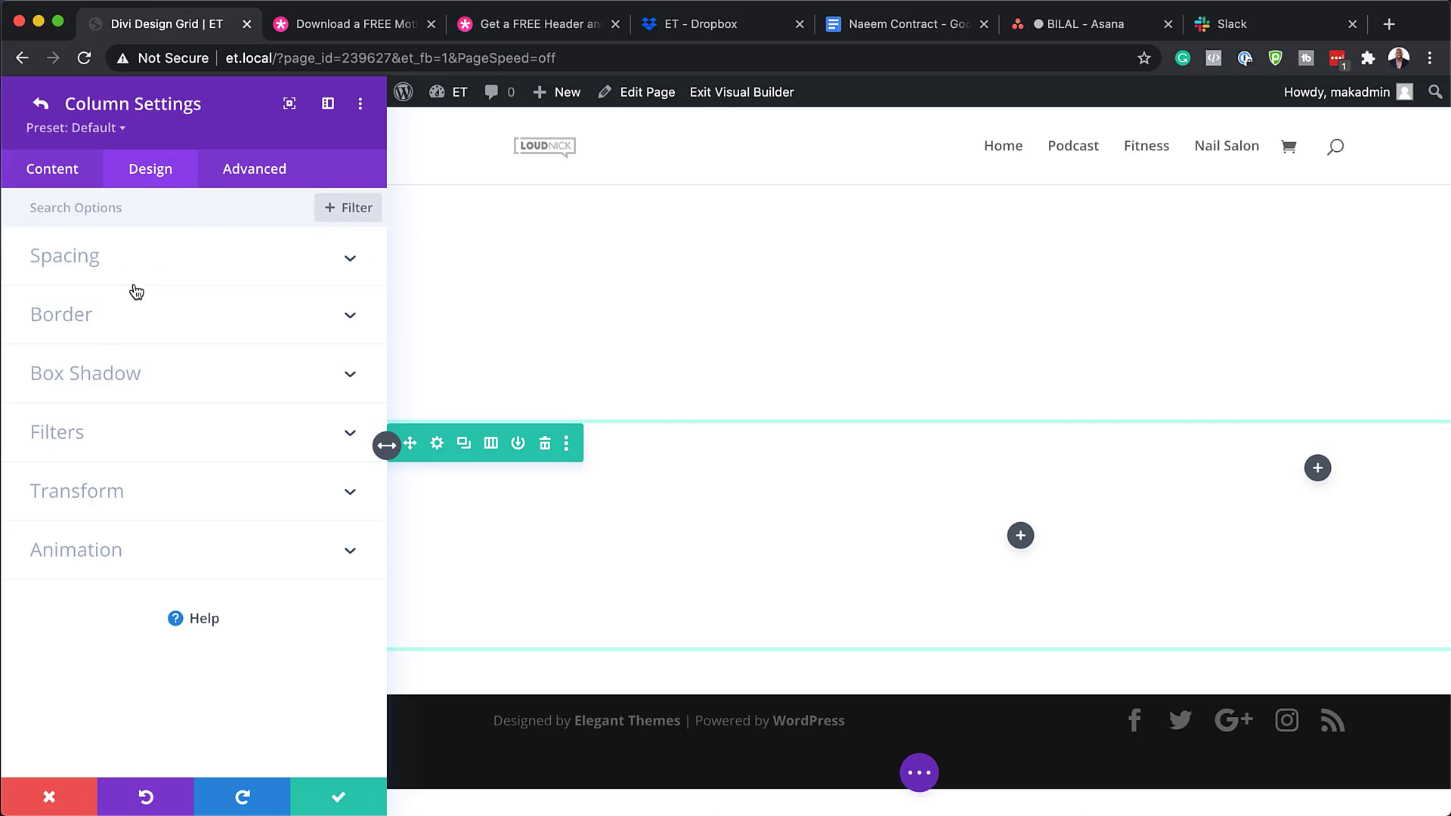
{"action": "left_click", "coordinate": [79, 264]}
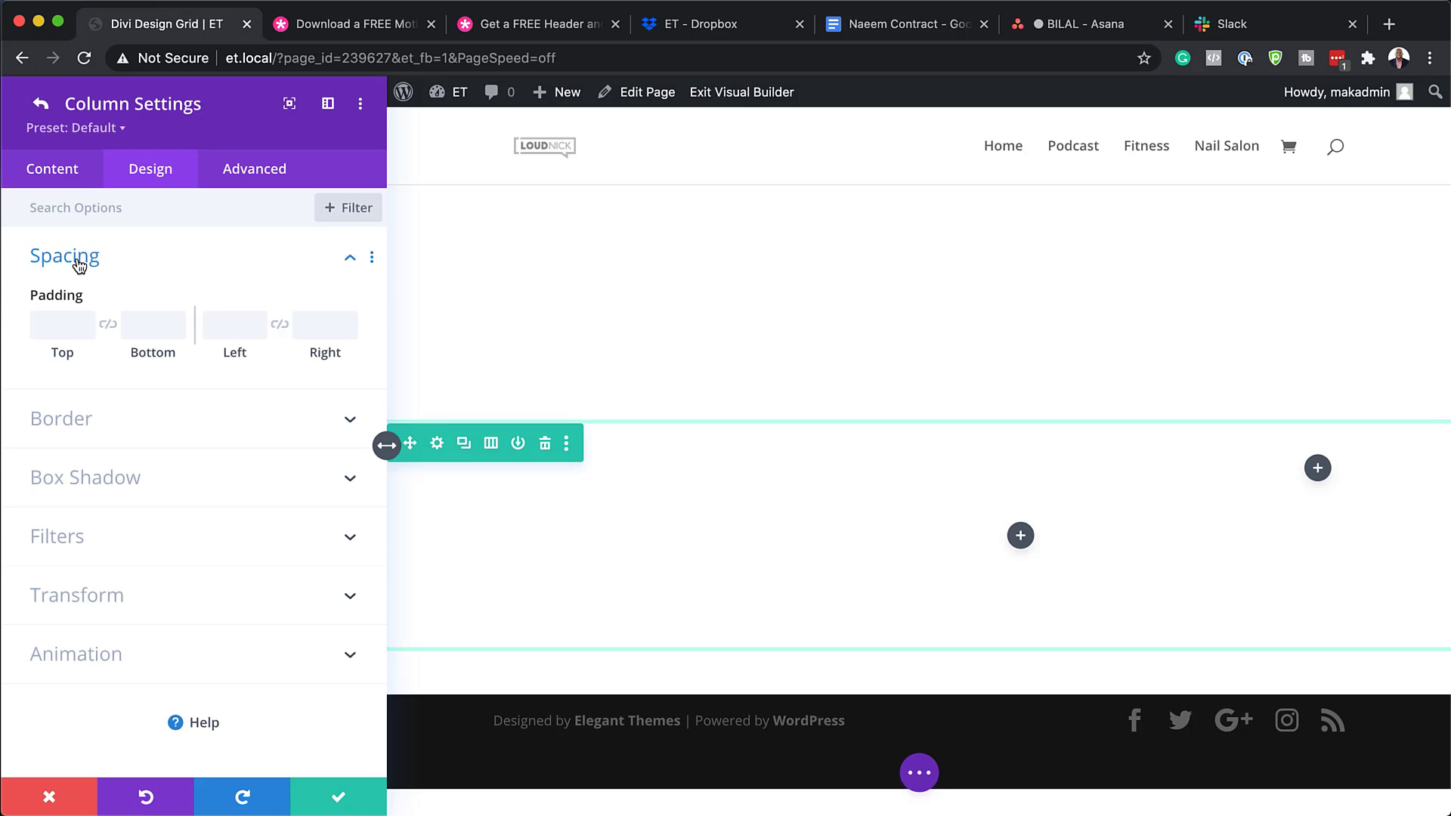
{"action": "left_click", "coordinate": [53, 322]}
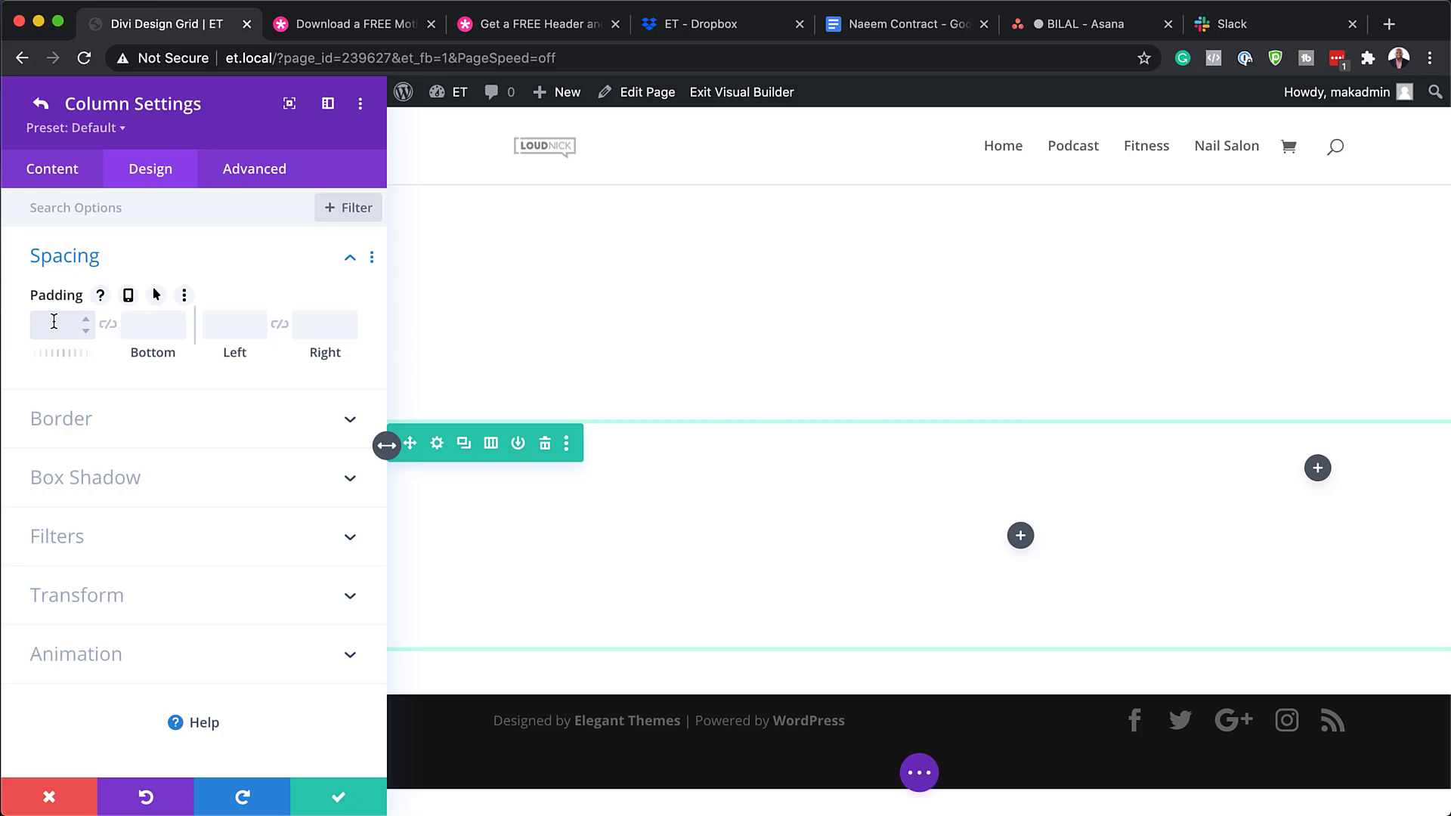
{"action": "type", "text": "12%"}
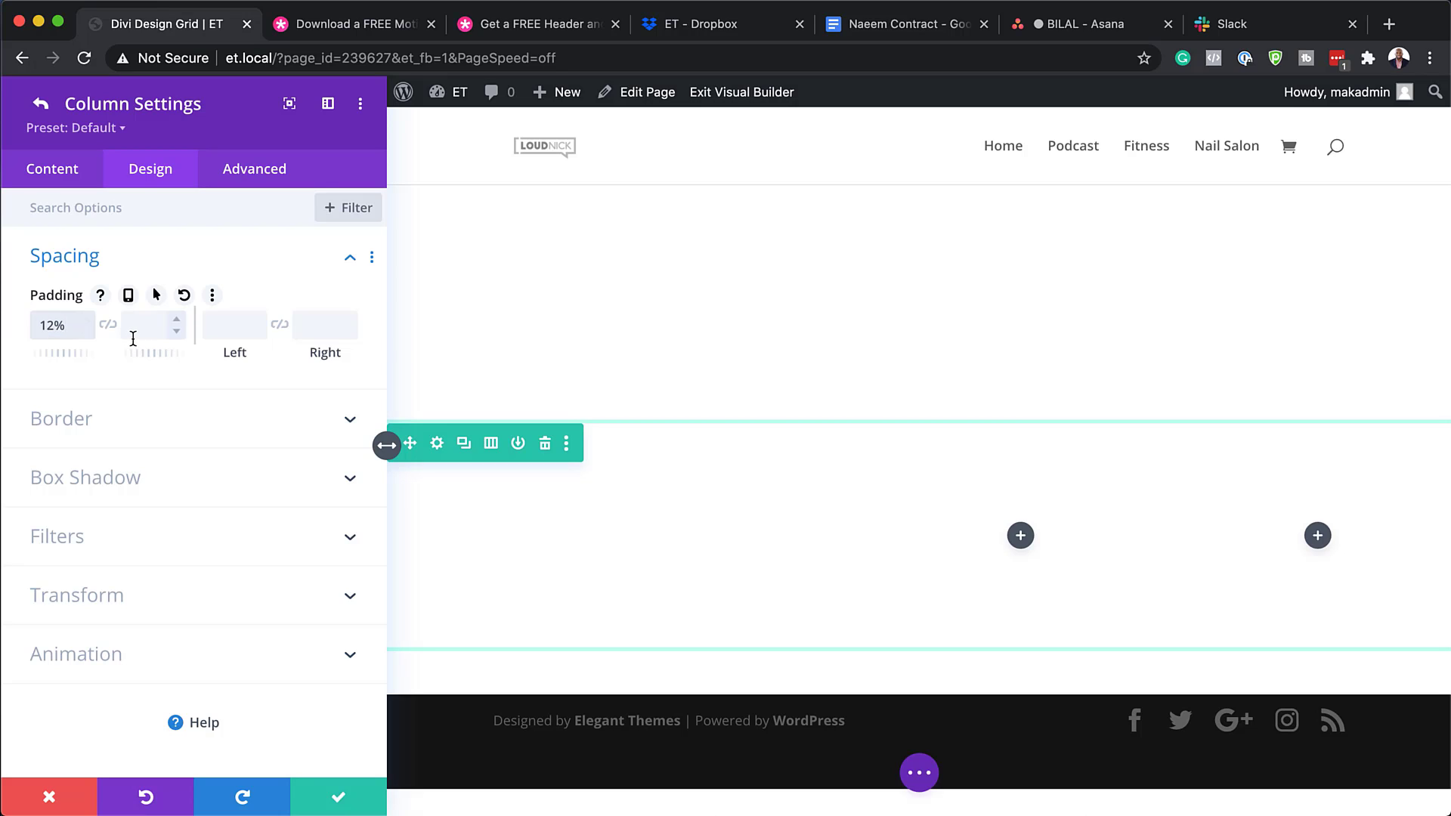
{"action": "left_click", "coordinate": [108, 325]}
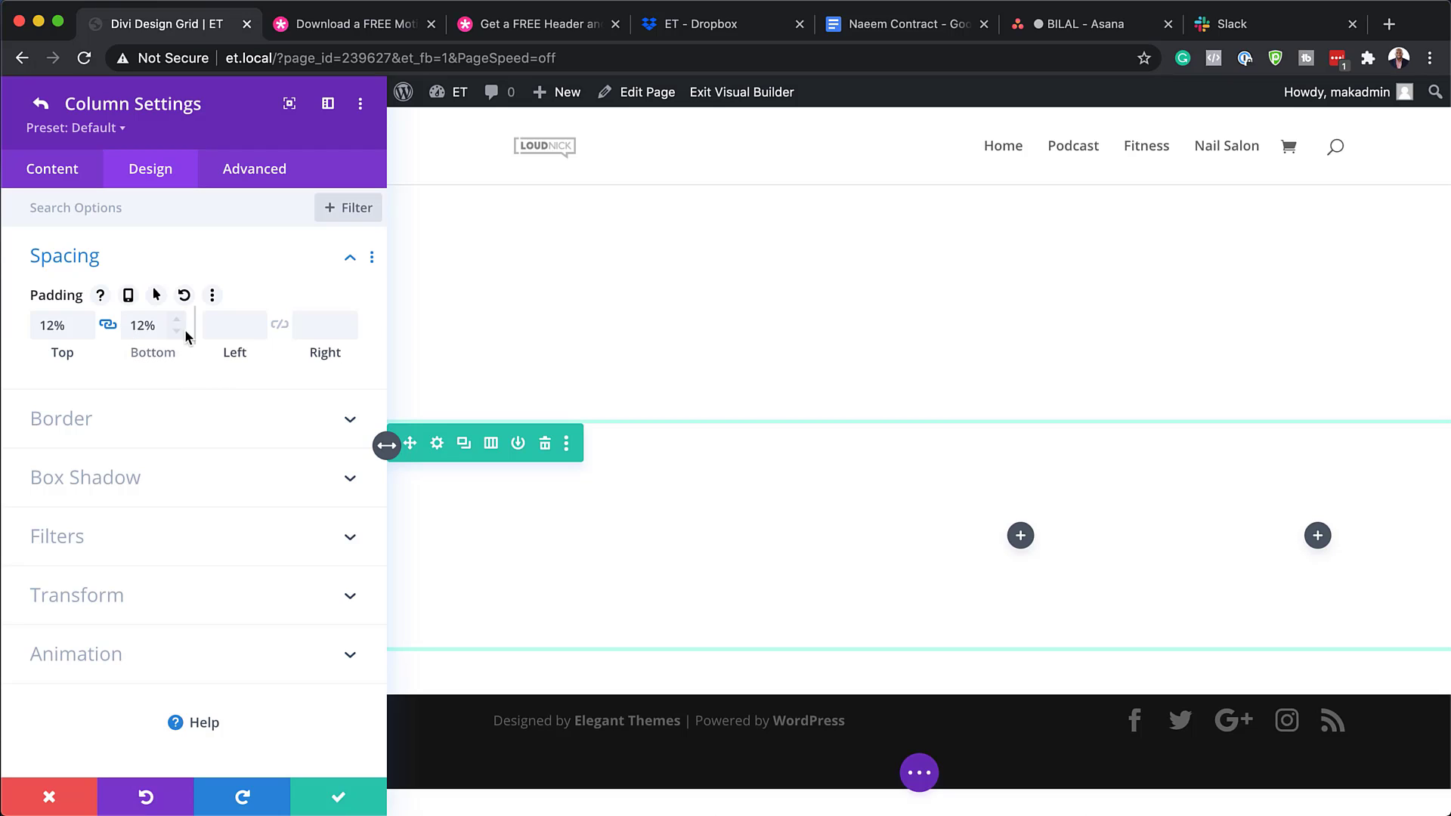
Set the second column's linked left and right padding to 5%, and save the row settings.
{"action": "left_click", "coordinate": [236, 327]}
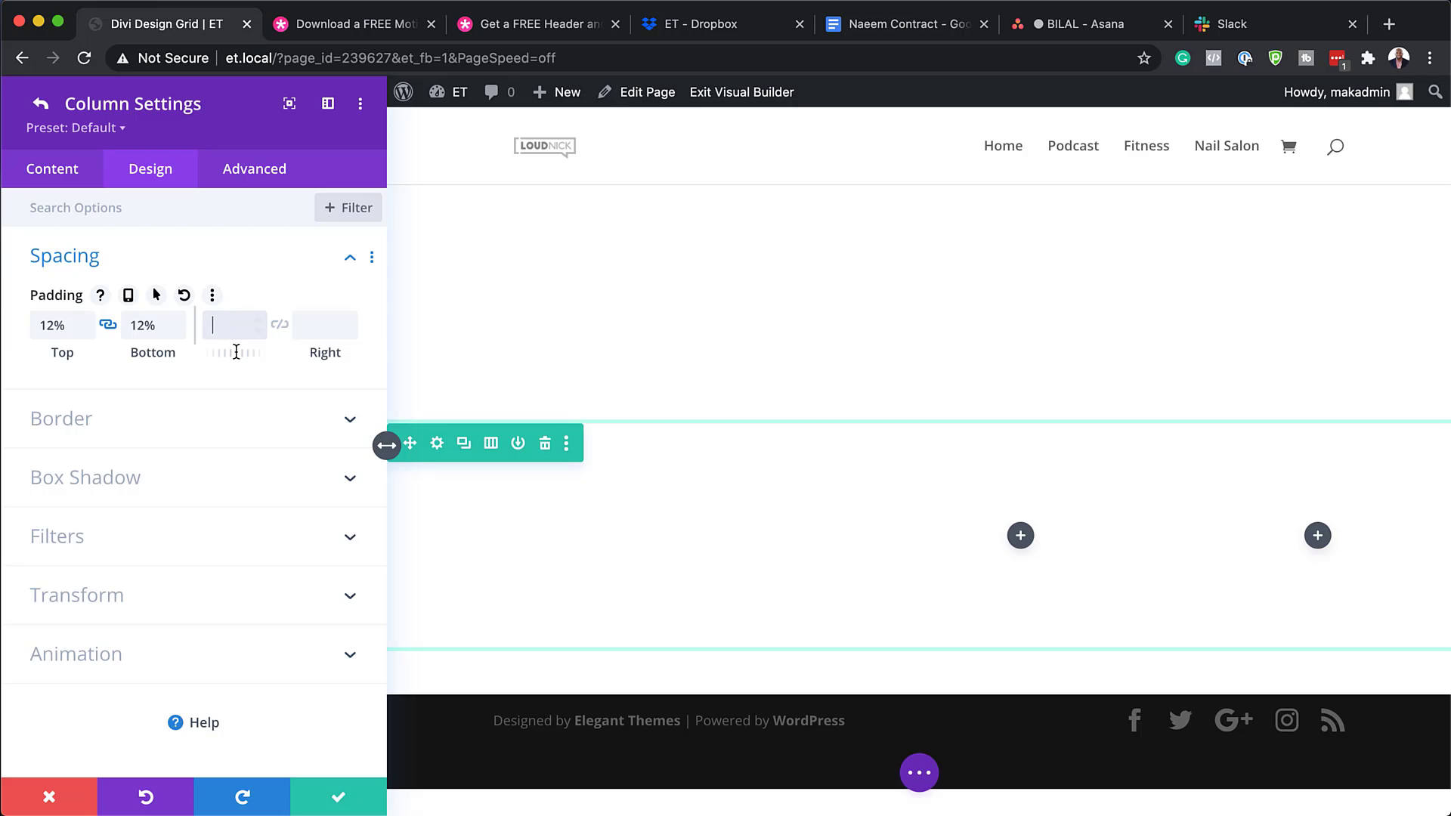
{"action": "type", "text": "5%"}
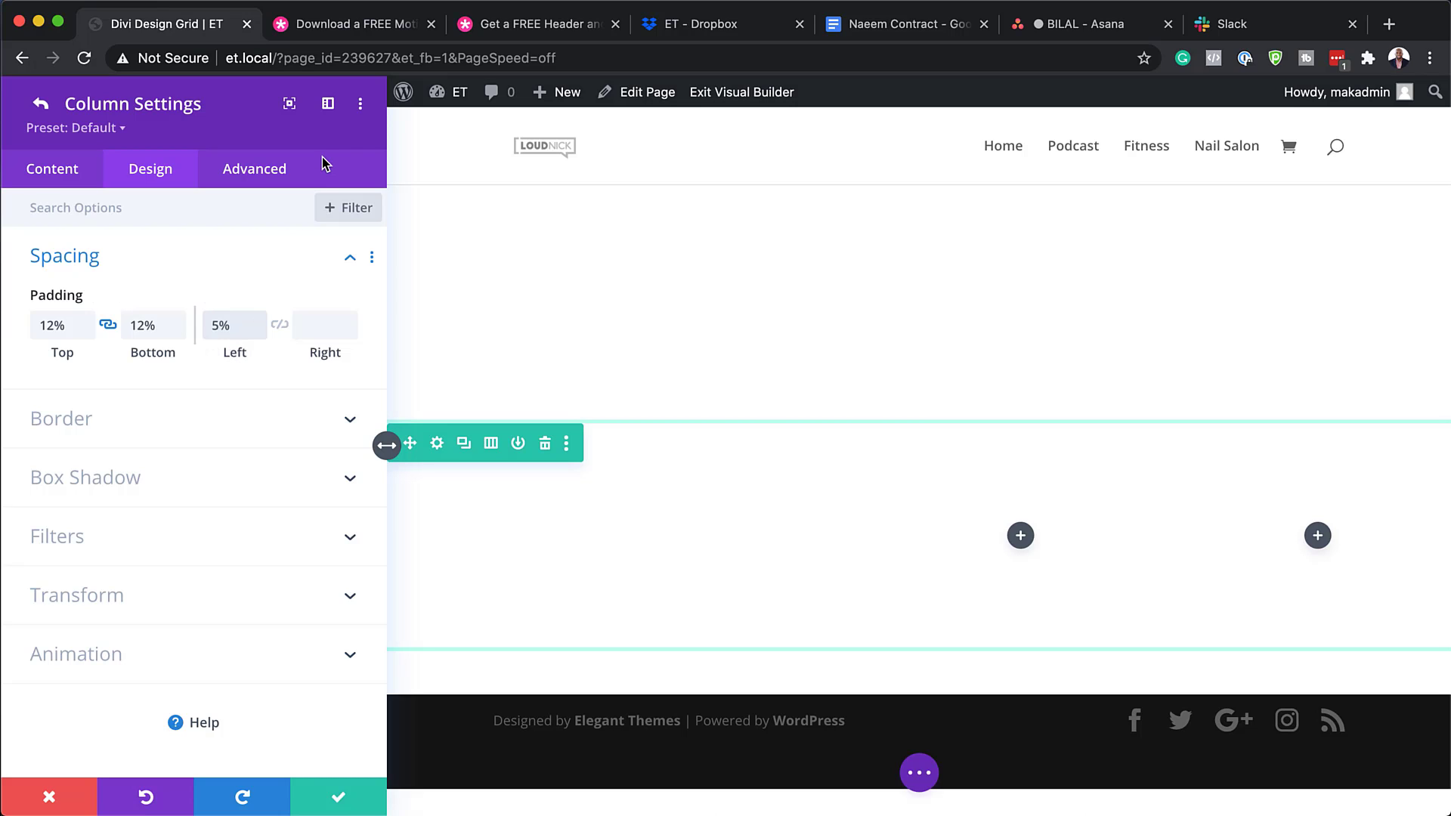
{"action": "left_click", "coordinate": [279, 327]}
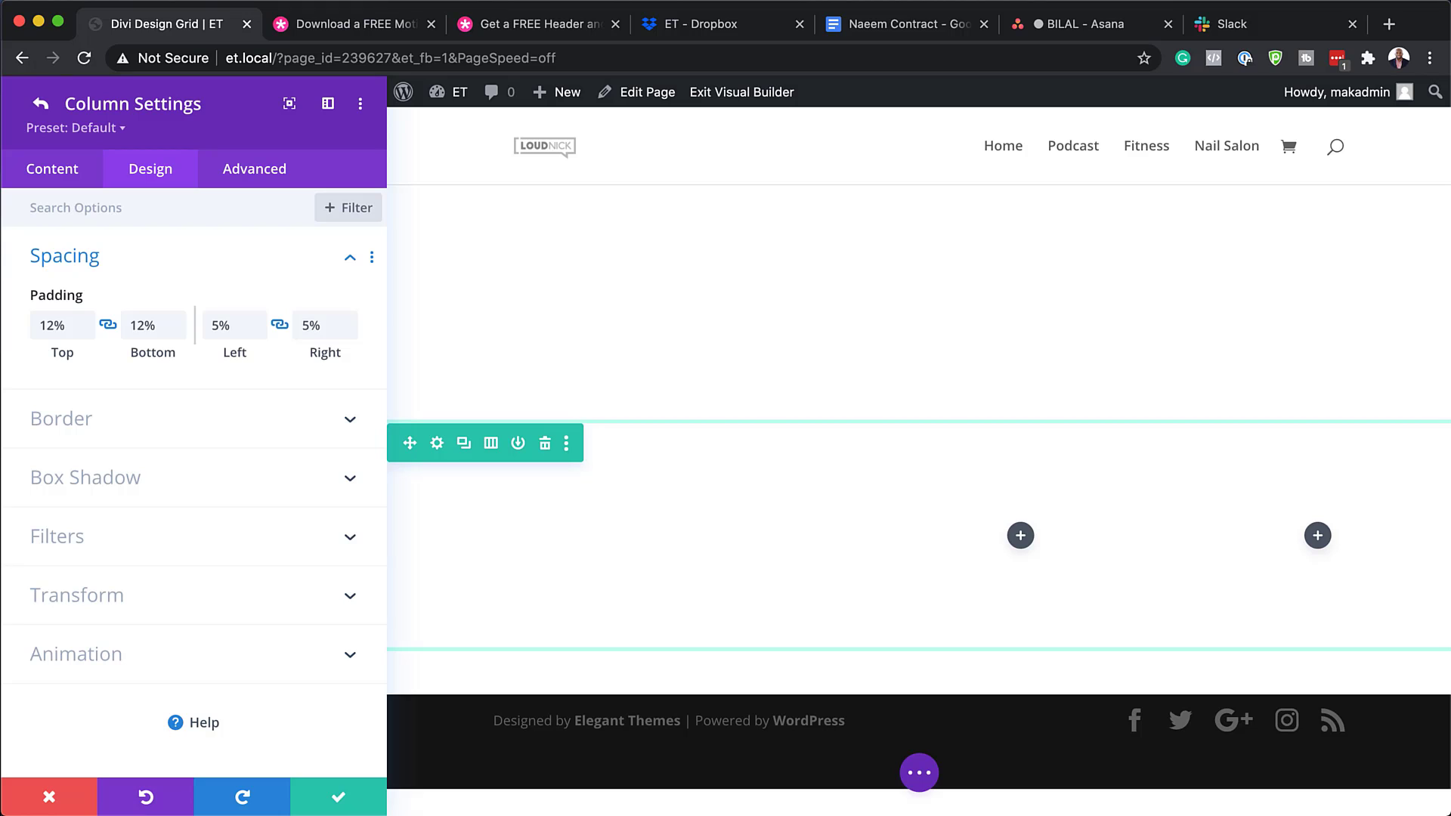
{"action": "left_click", "coordinate": [341, 799]}
{"action": "left_click", "coordinate": [343, 798]}
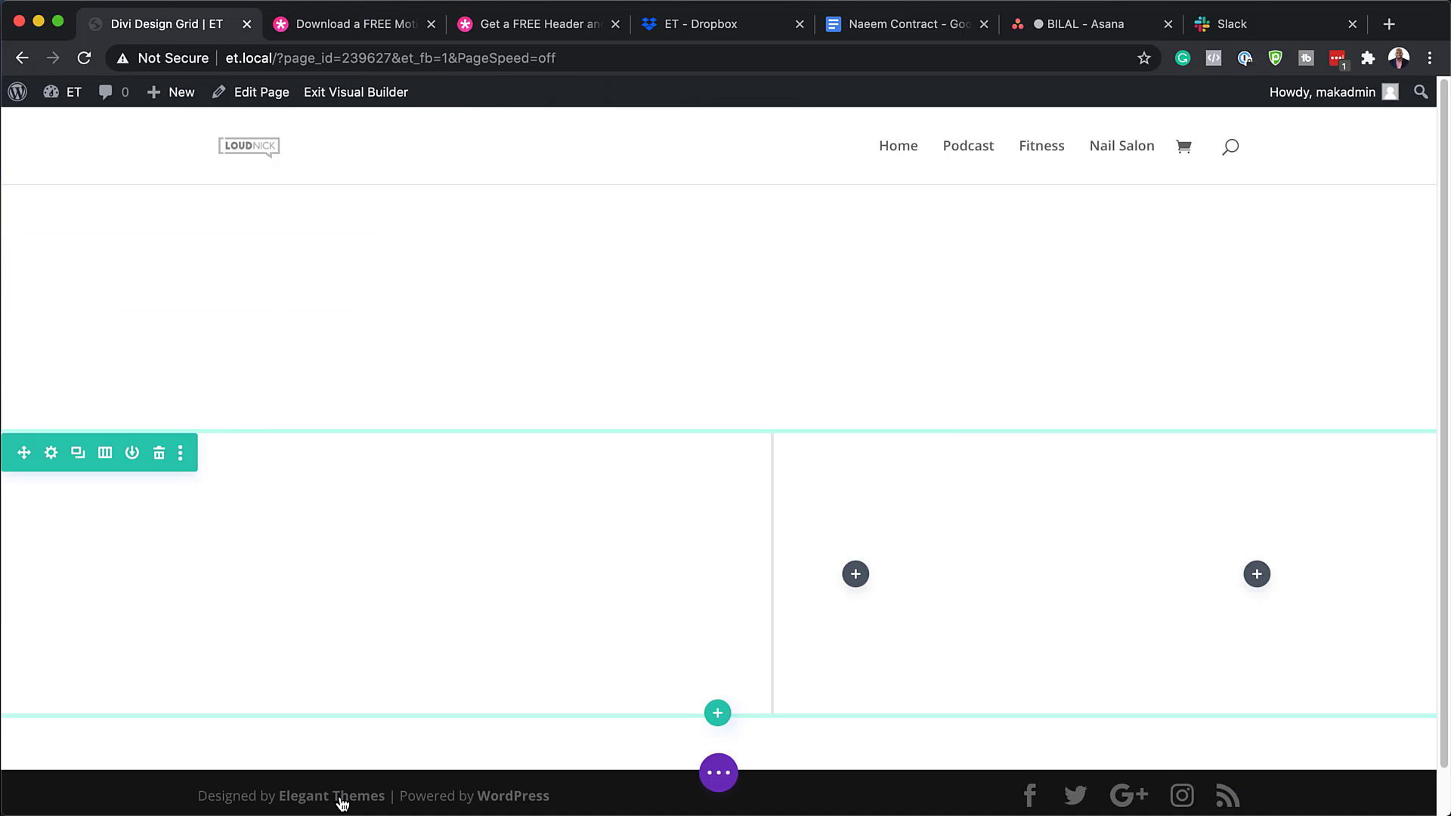
Insert a Text module into the first column of the two-column row.
{"action": "left_click", "coordinate": [857, 576]}
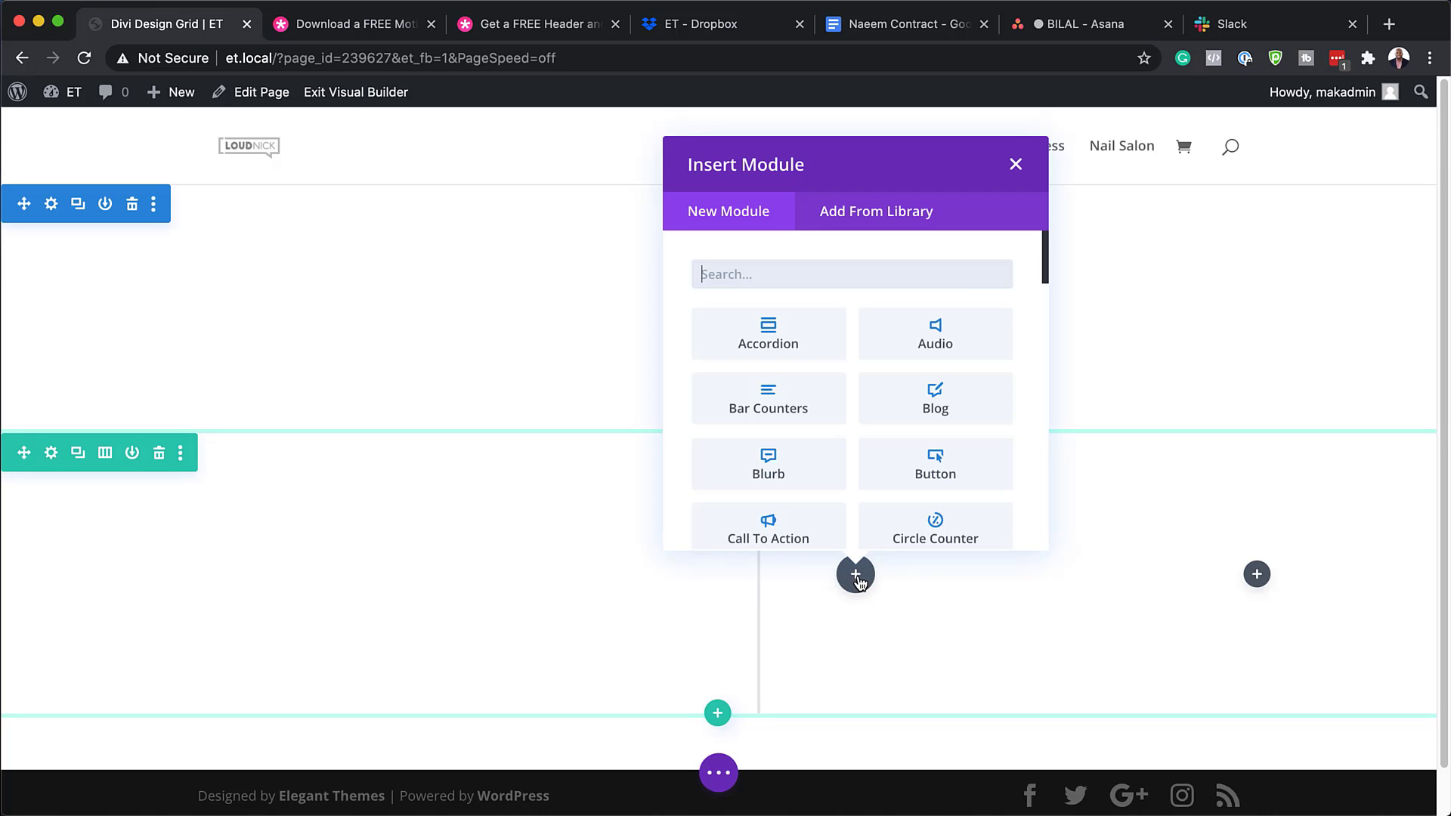
{"action": "left_click", "coordinate": [841, 279]}
{"action": "type", "text": "text"}
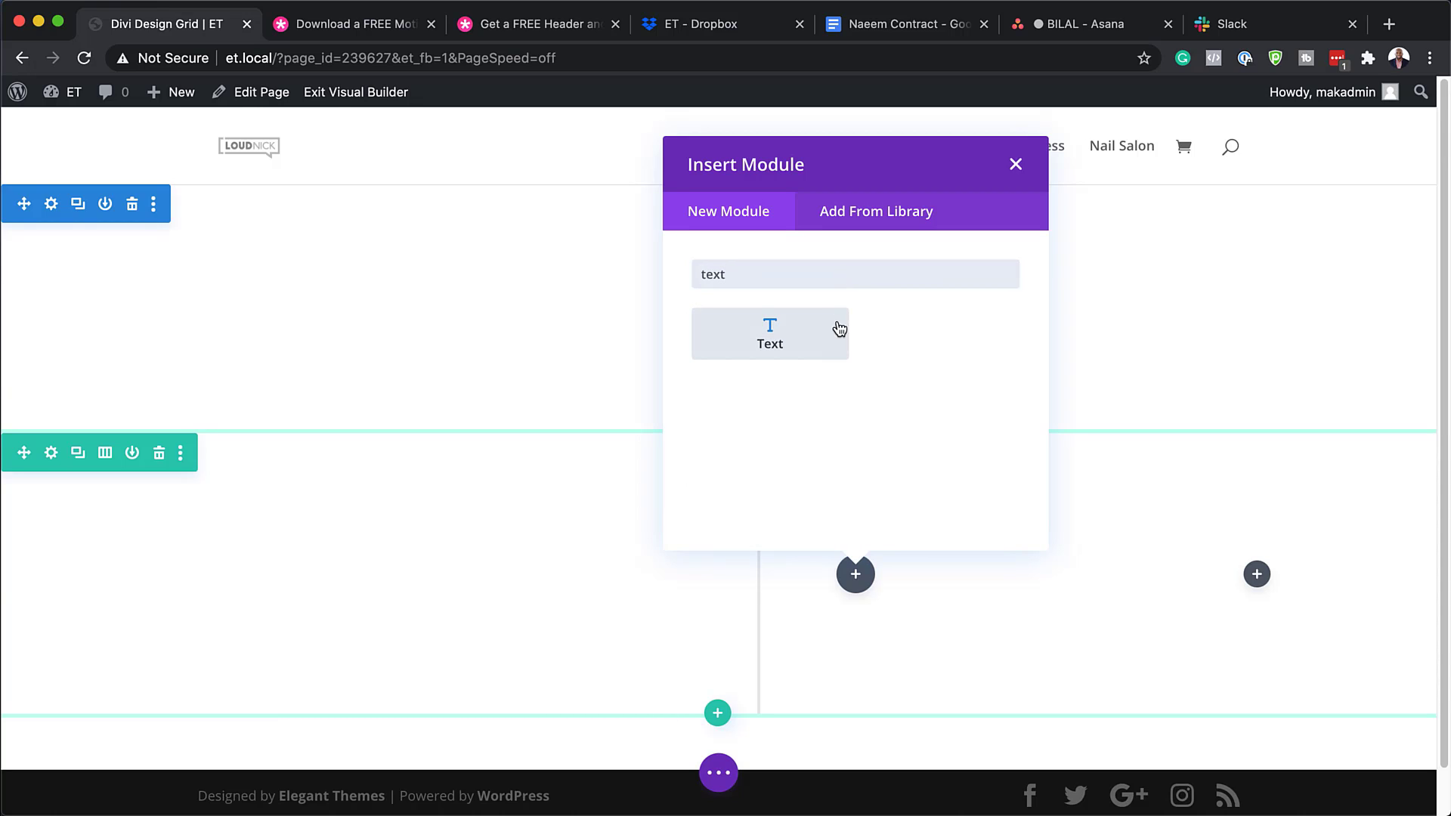
{"action": "left_click", "coordinate": [819, 337]}
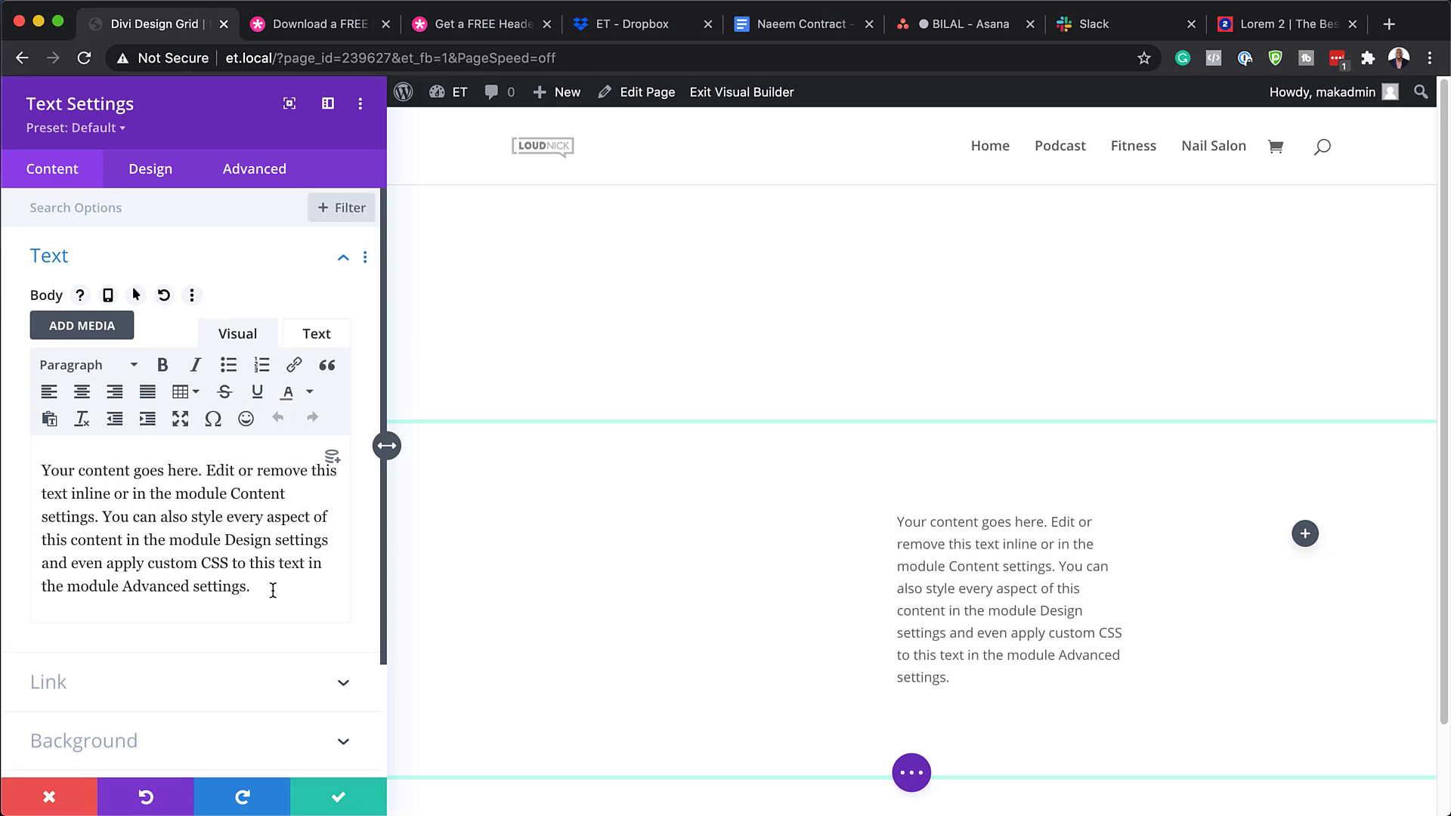
Replace the text module's placeholder body with "Aliquam porttitor" and format it as Heading 2.
{"action": "left_click_drag", "start_coordinate": [272, 587], "coordinate": [26, 453]}
{"action": "key", "text": "BackSpace"}
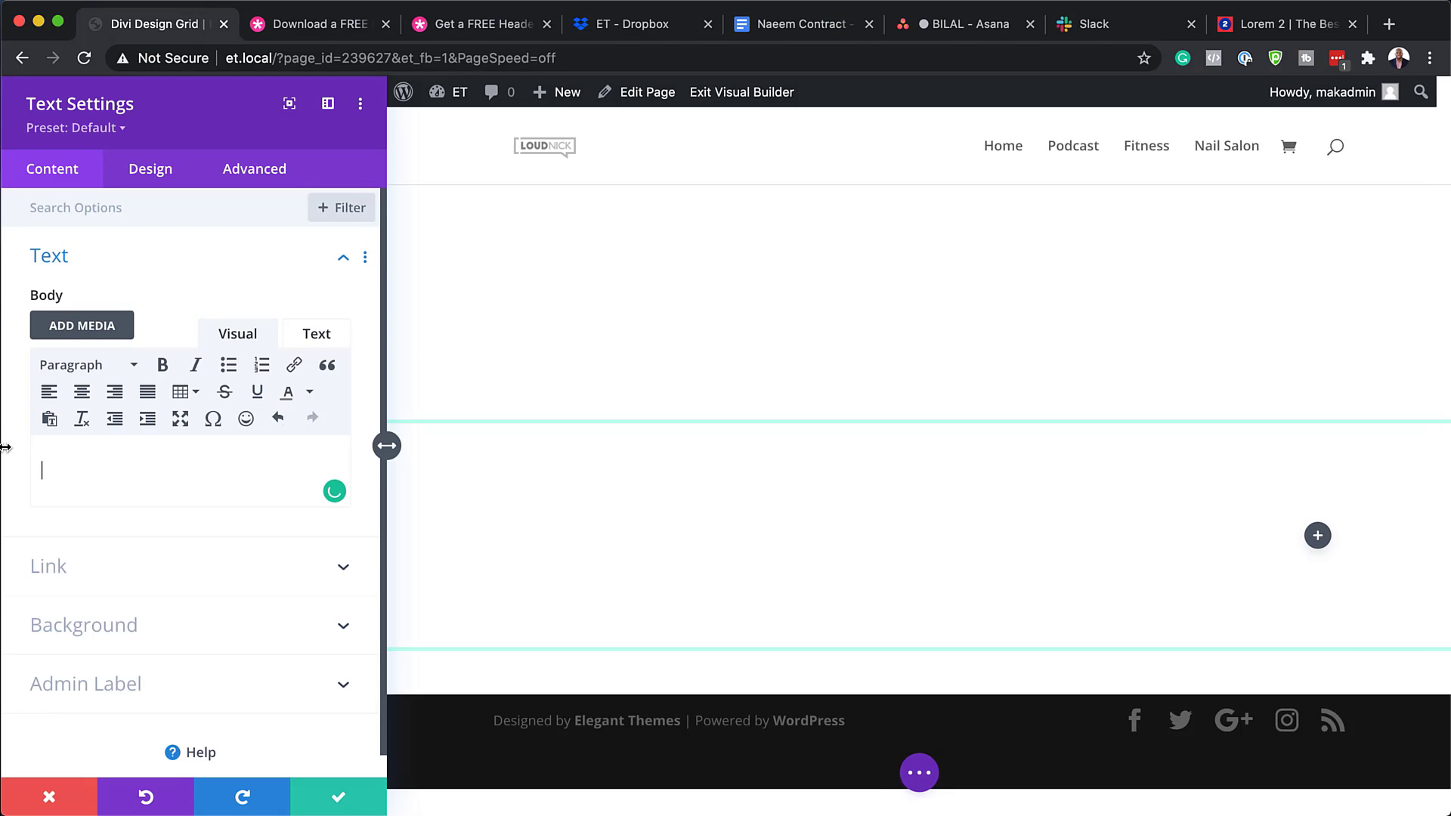
{"action": "type", "text": "Aliquam porttitor"}
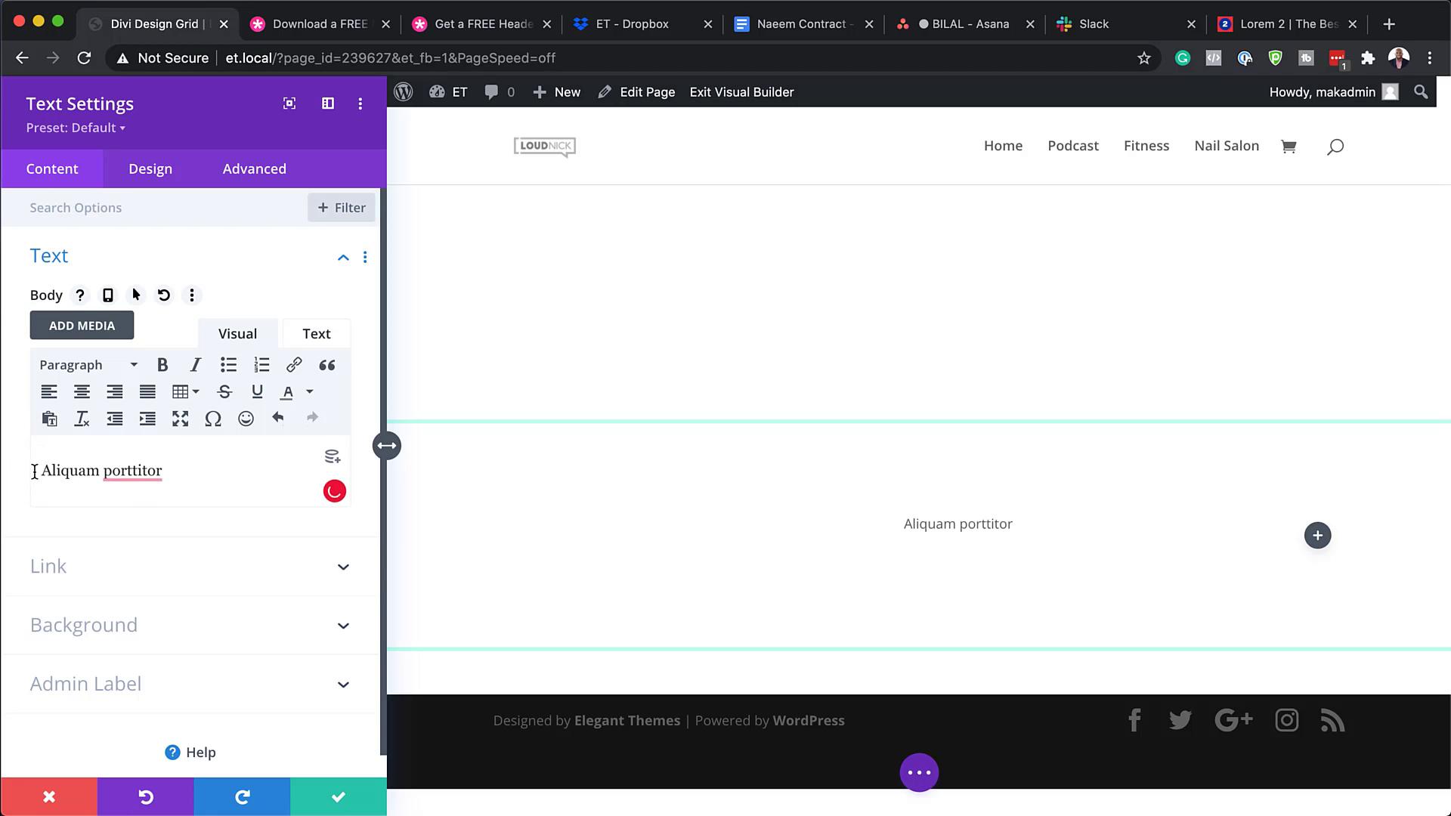
{"action": "left_click_drag", "start_coordinate": [163, 472], "coordinate": [10, 447]}
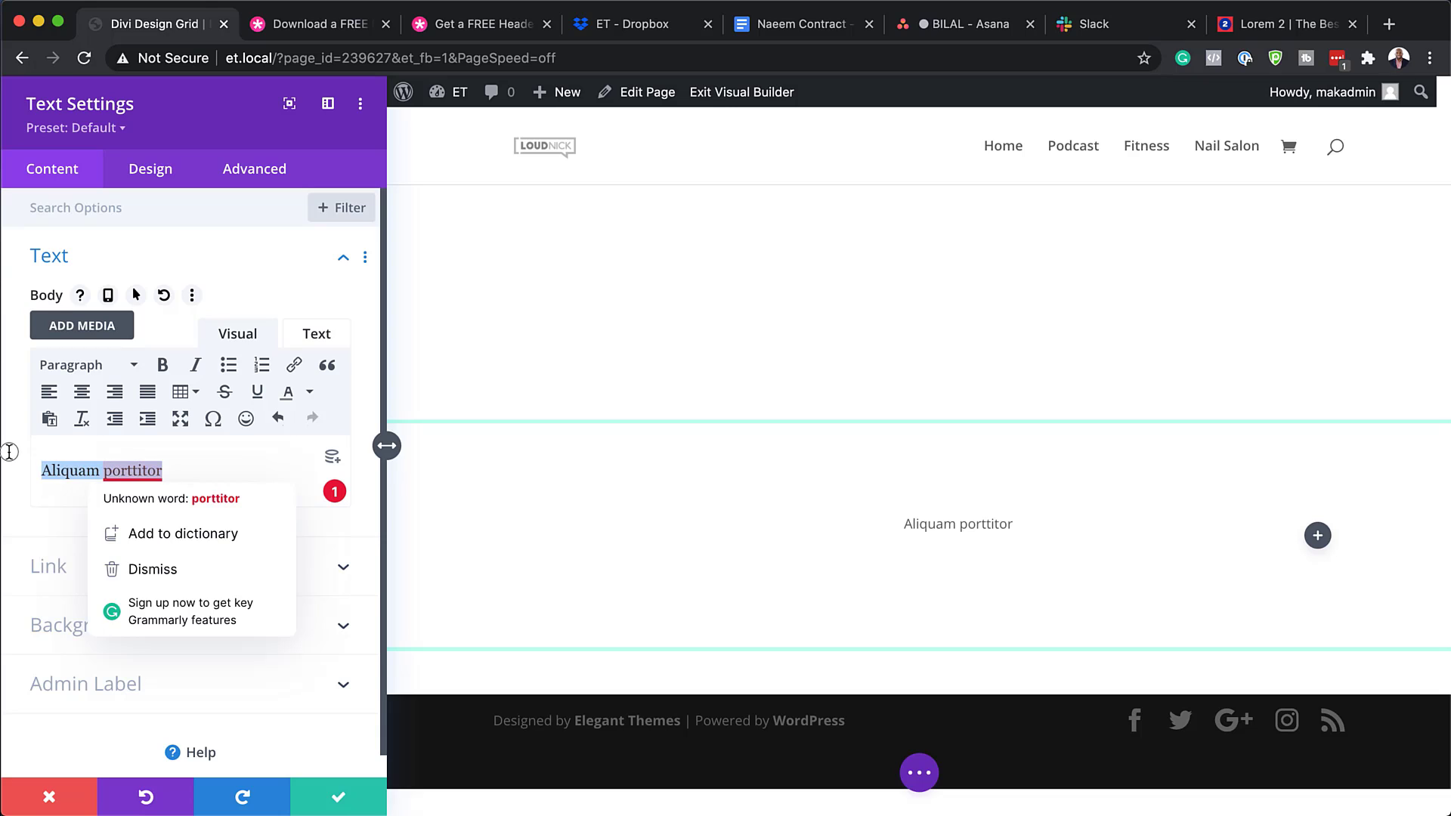
{"action": "left_click", "coordinate": [85, 368]}
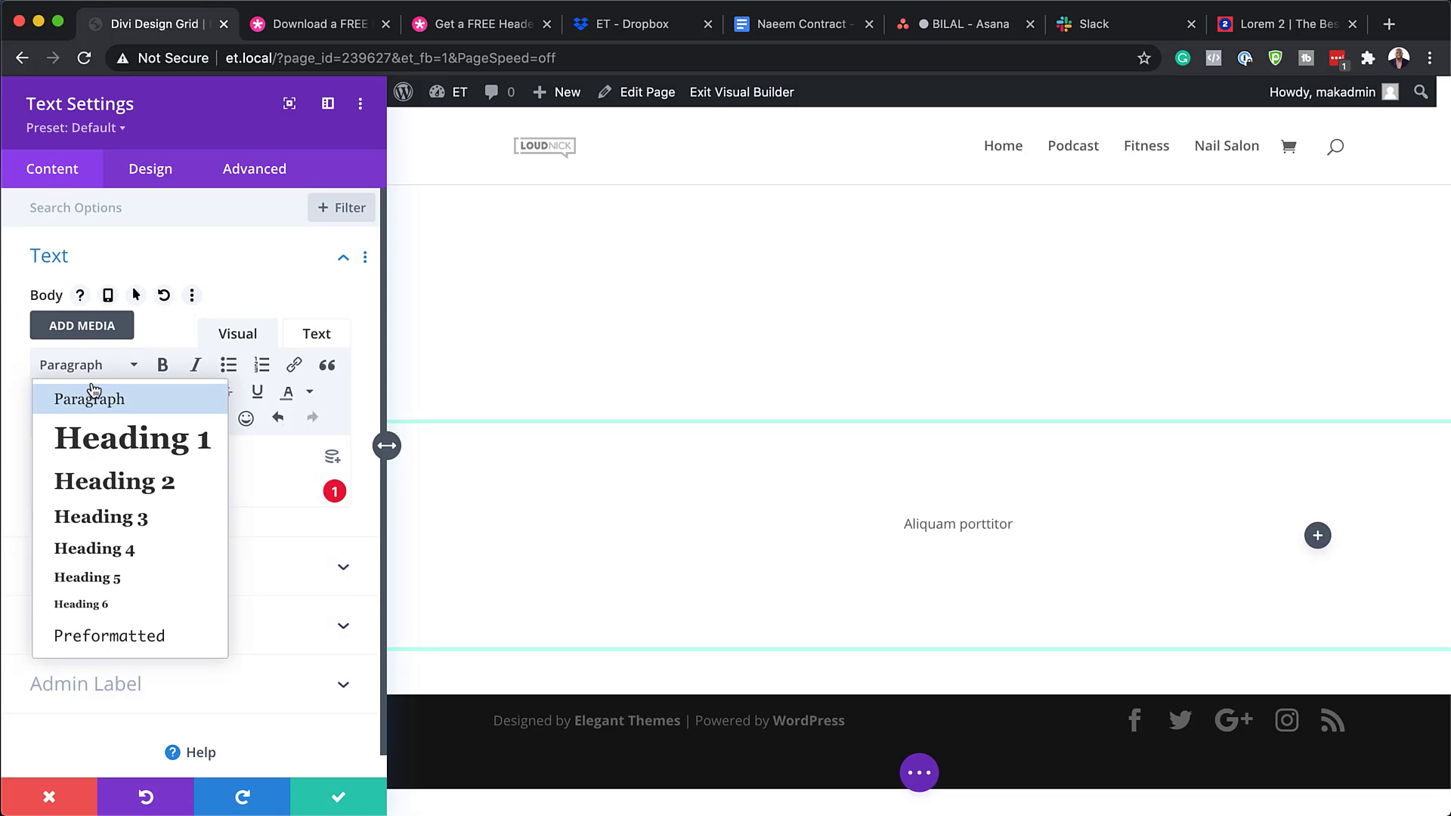
{"action": "left_click", "coordinate": [131, 482]}
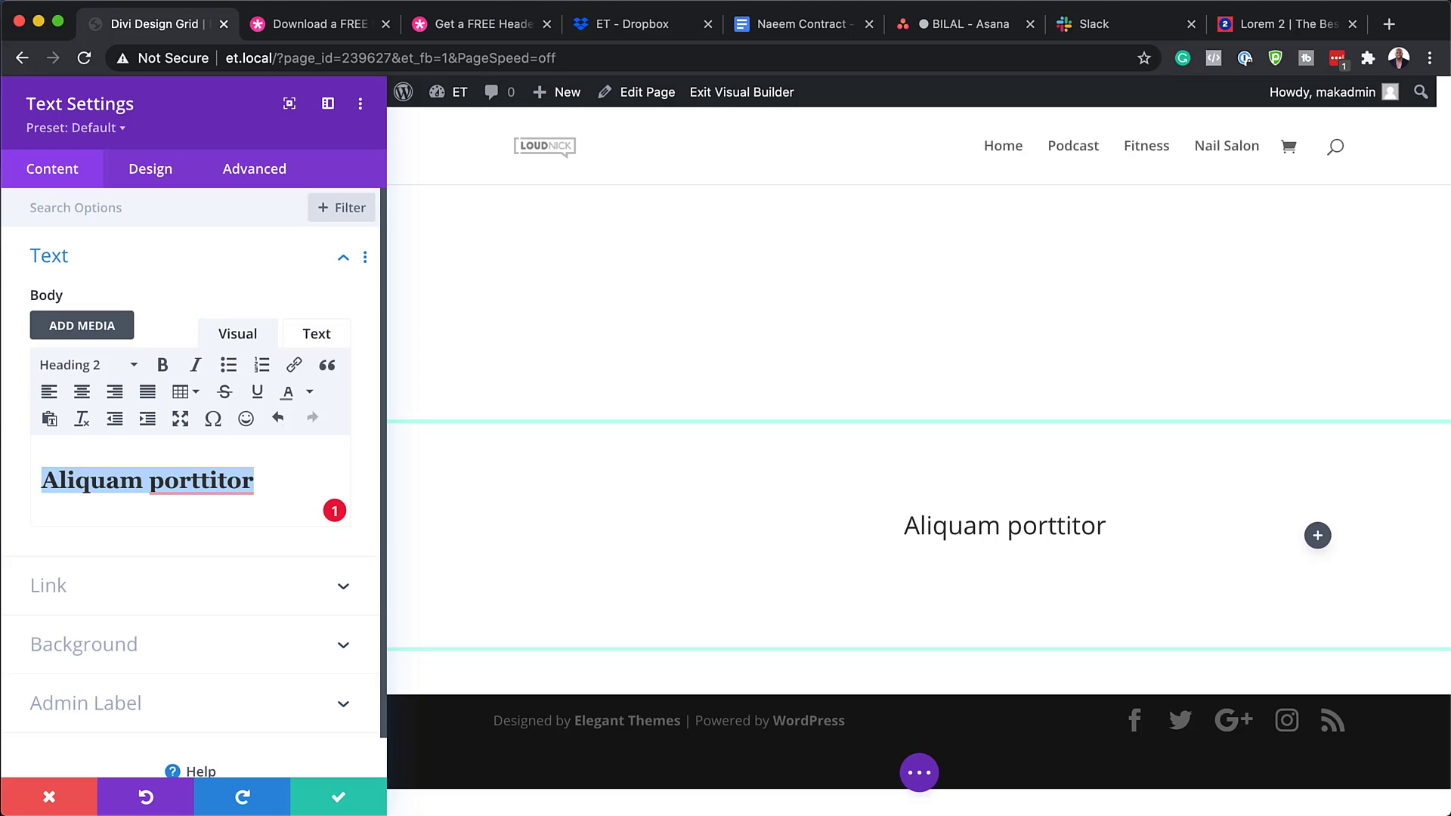
{"action": "key", "text": "super+Tab"}
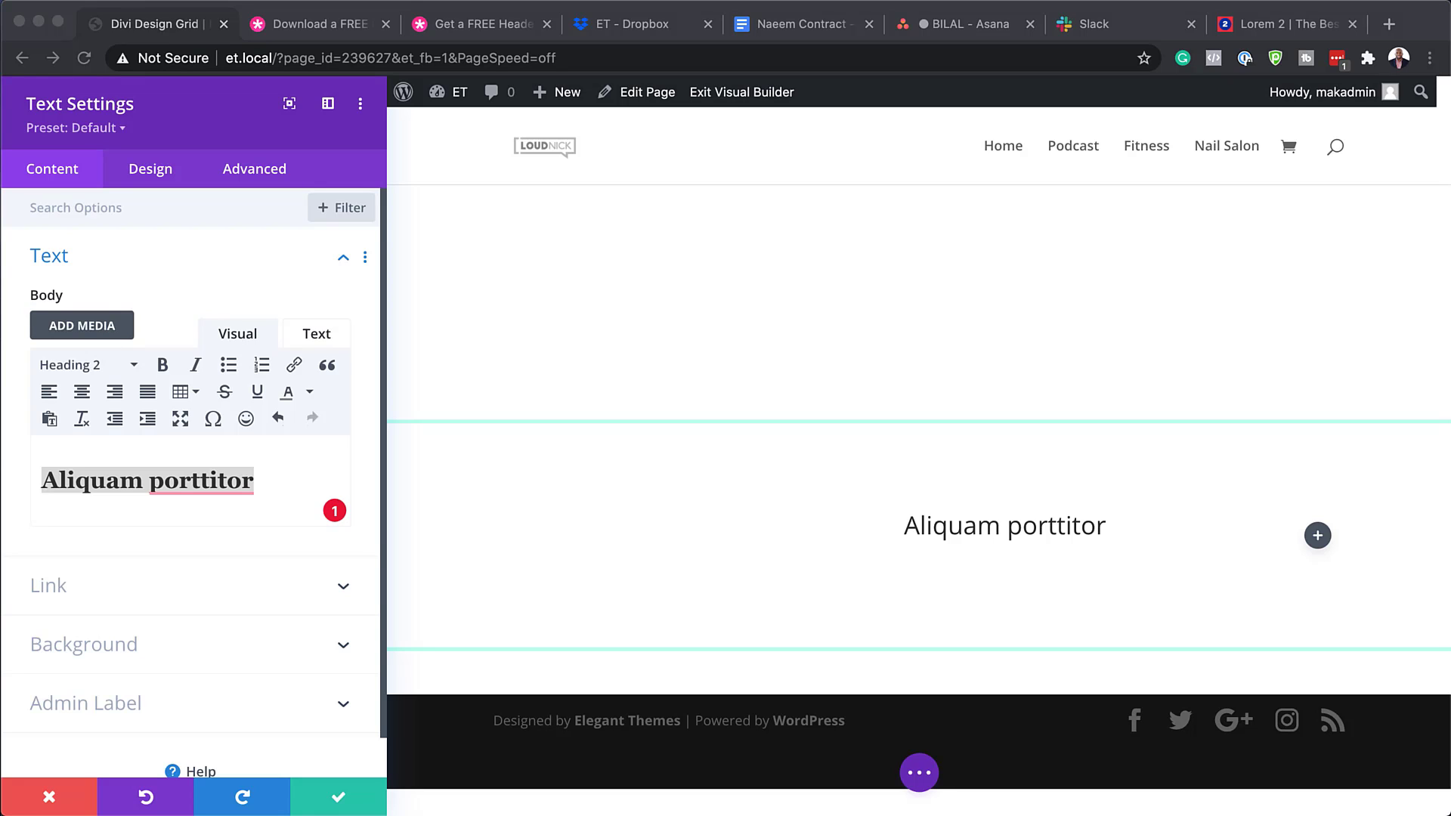
In the module's heading text design options, set the Heading 2 font to Source Code Pro and its weight to Bold.
{"action": "left_click", "coordinate": [165, 174]}
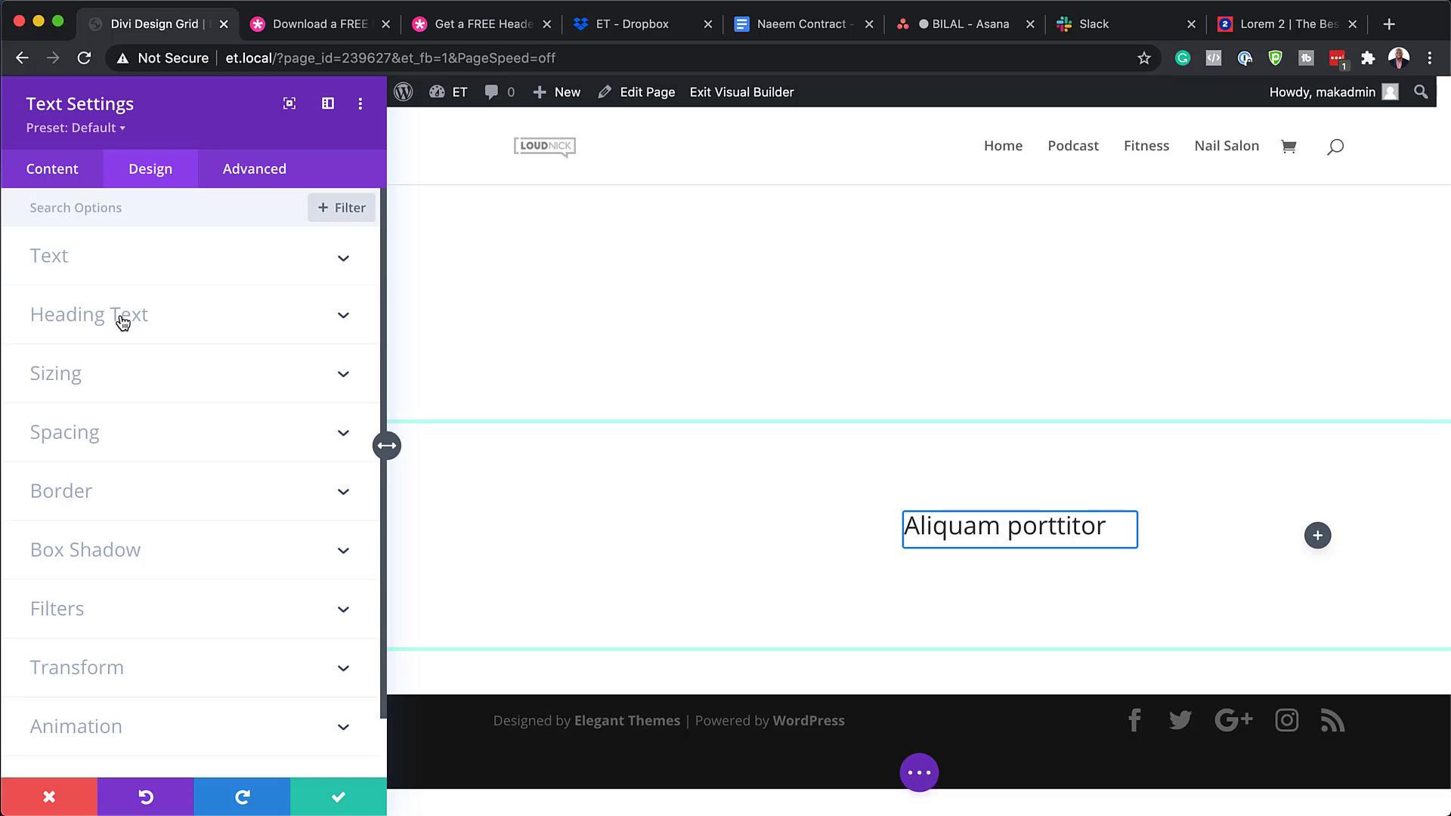
{"action": "left_click", "coordinate": [122, 320]}
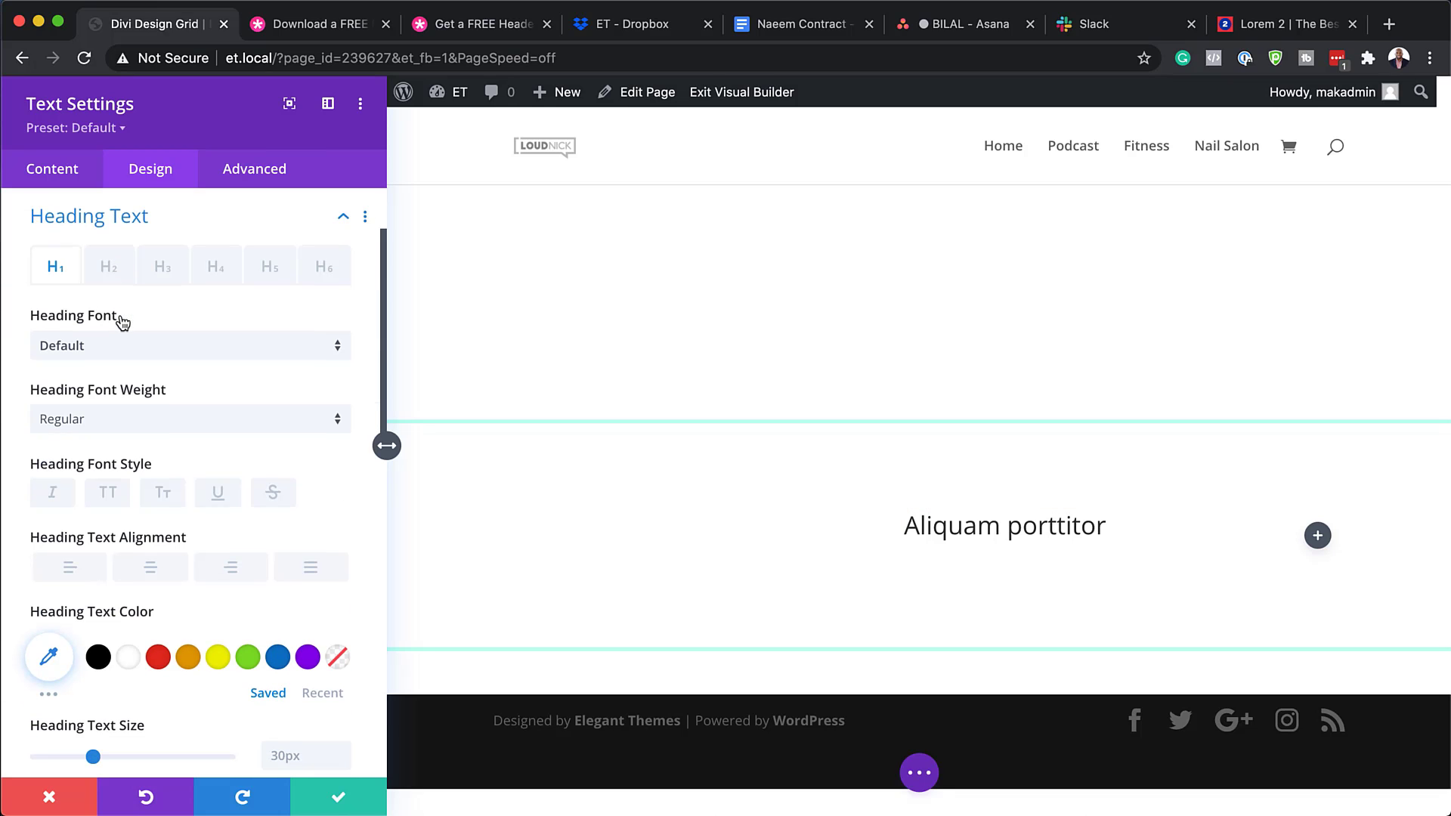
{"action": "left_click", "coordinate": [109, 272]}
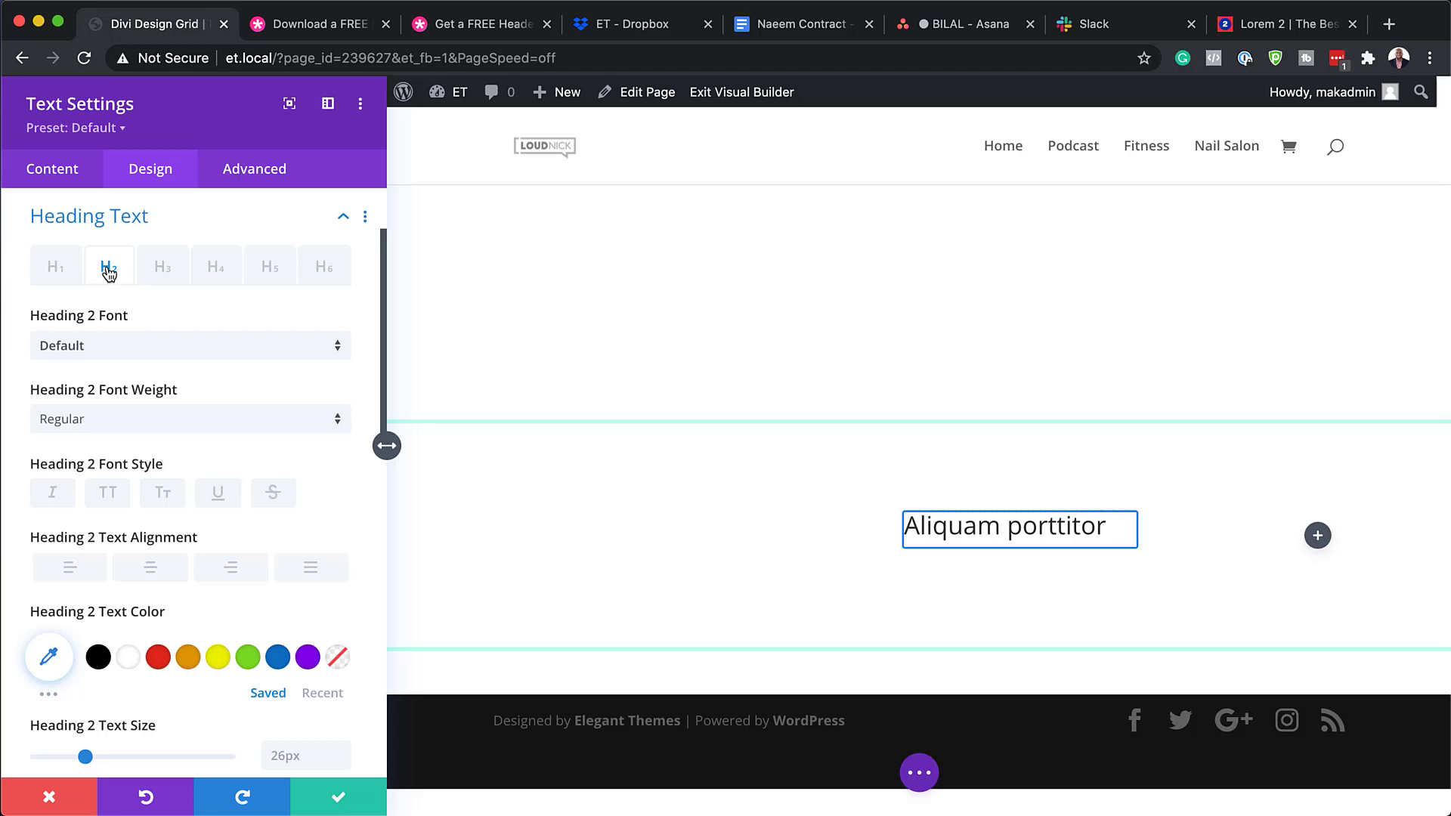
{"action": "left_click", "coordinate": [105, 350]}
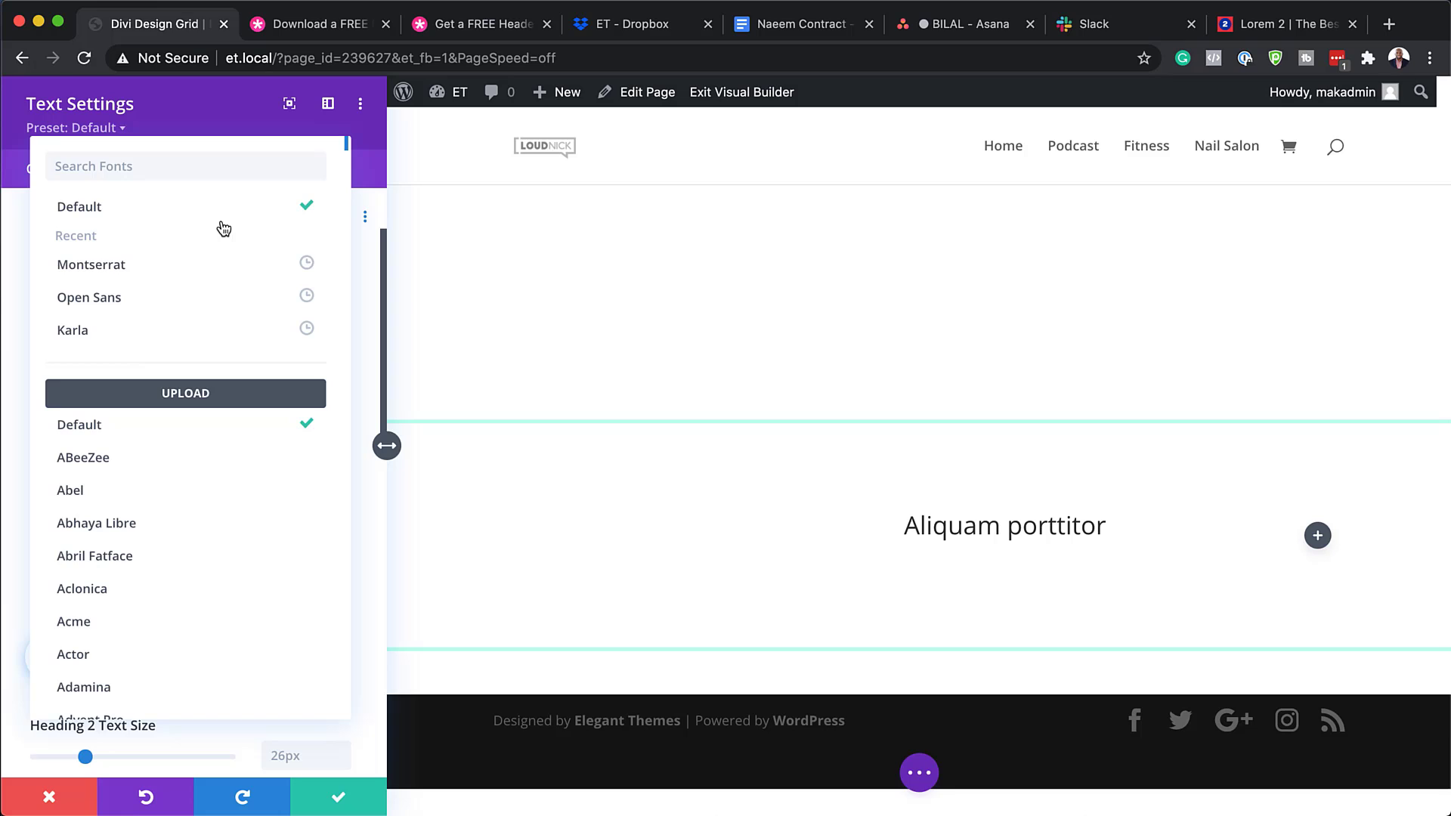
{"action": "type", "text": "sour"}
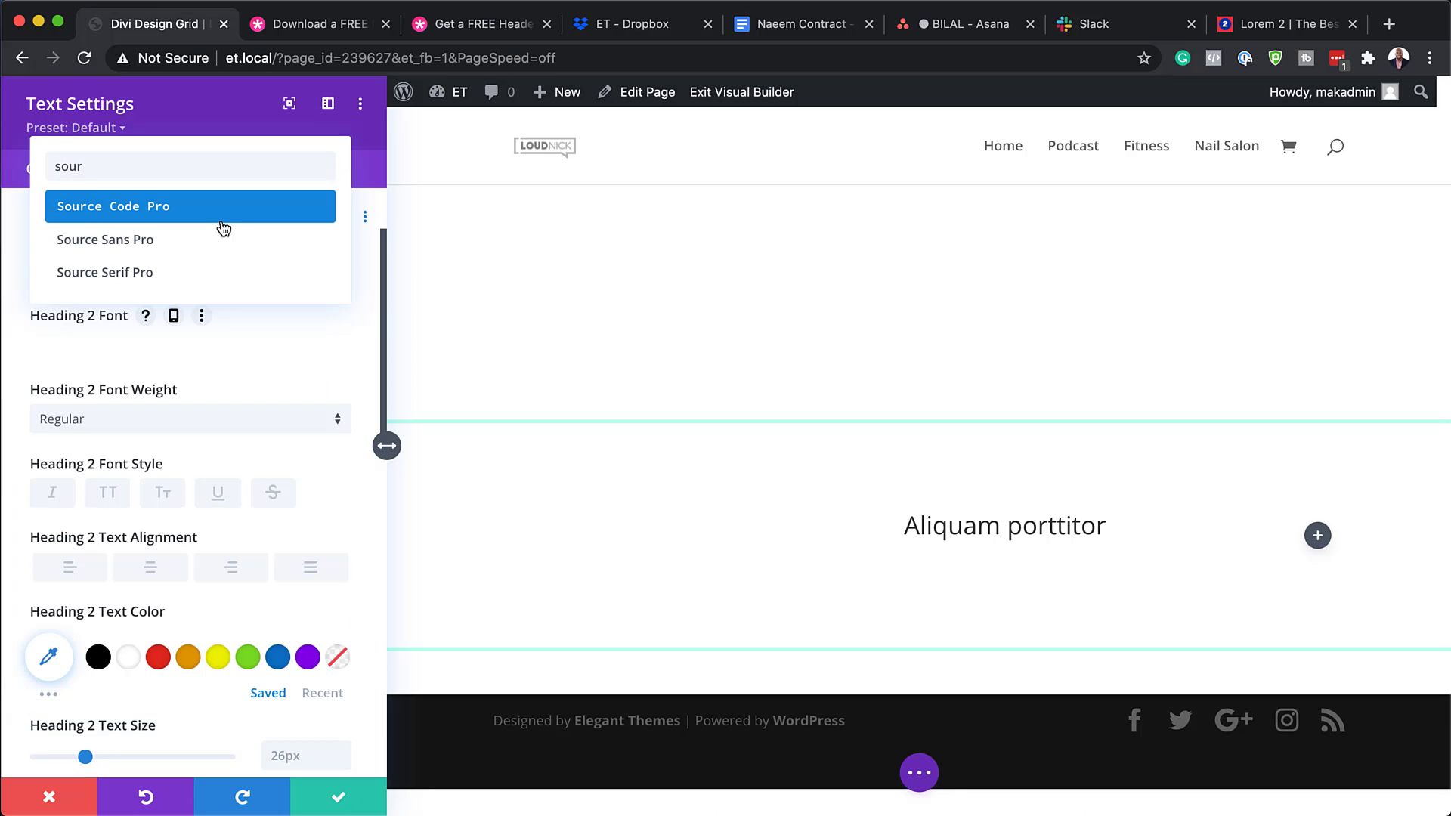
{"action": "left_click", "coordinate": [224, 238]}
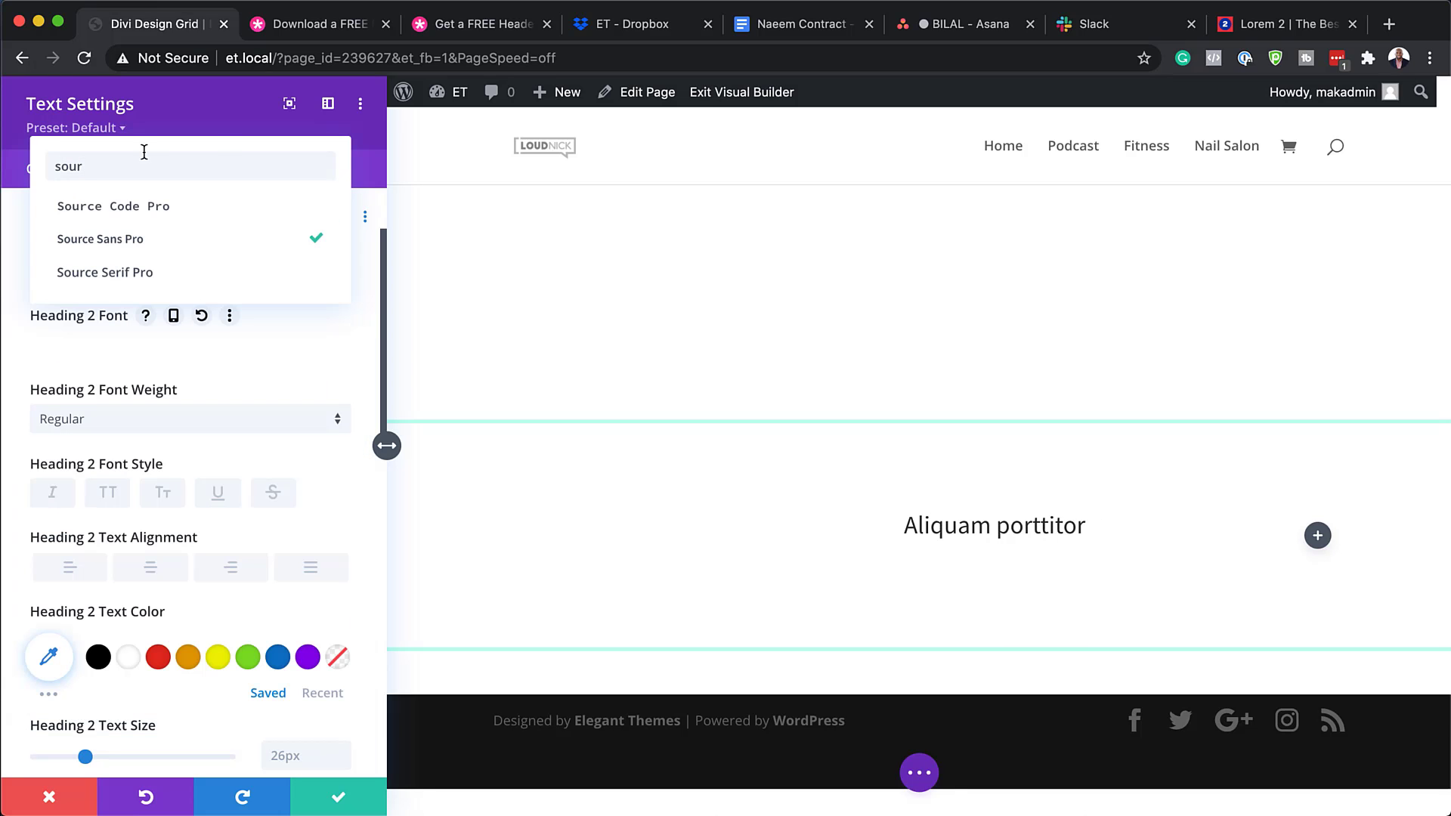
{"action": "left_click", "coordinate": [195, 217]}
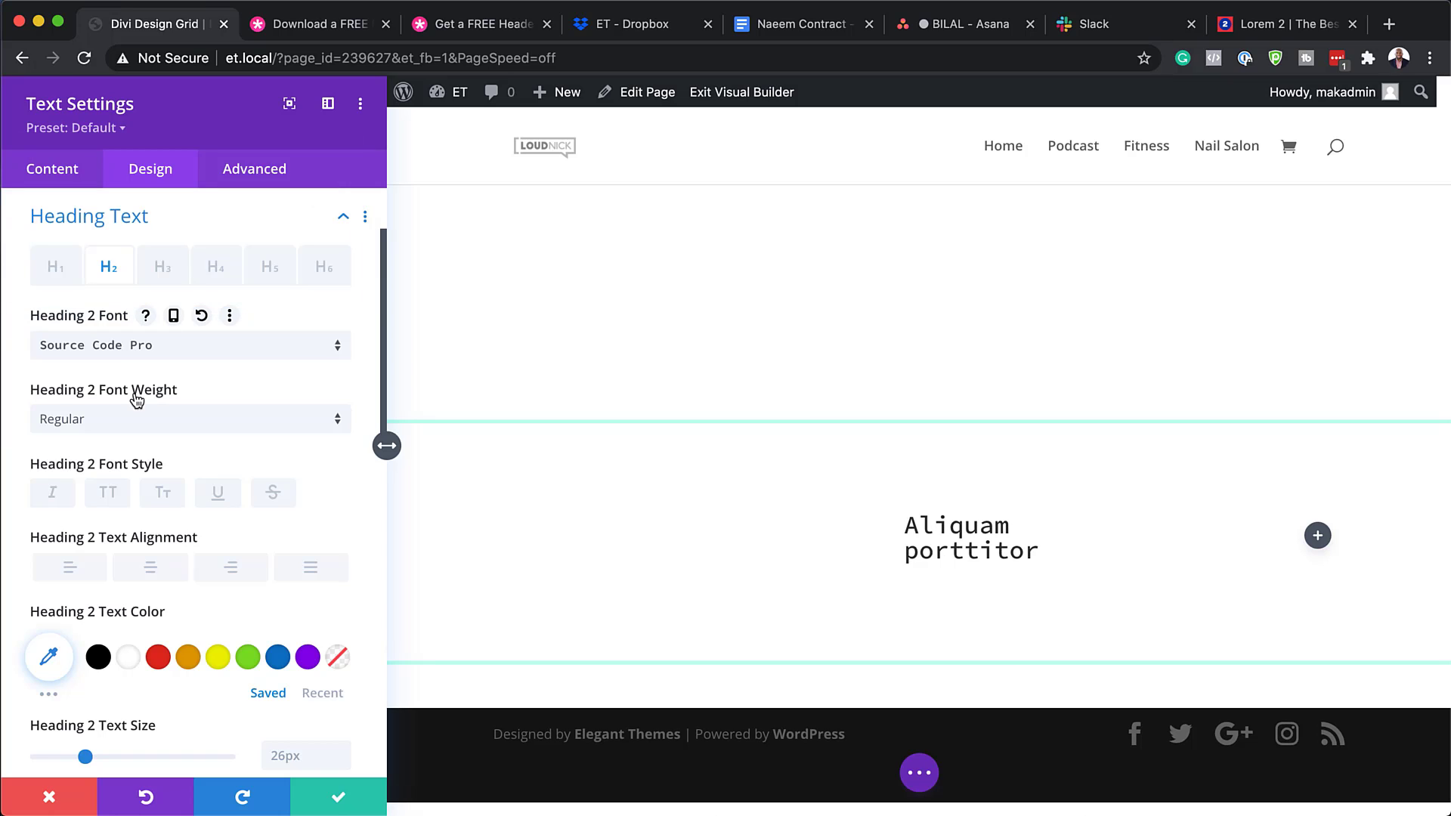
{"action": "left_click", "coordinate": [92, 428]}
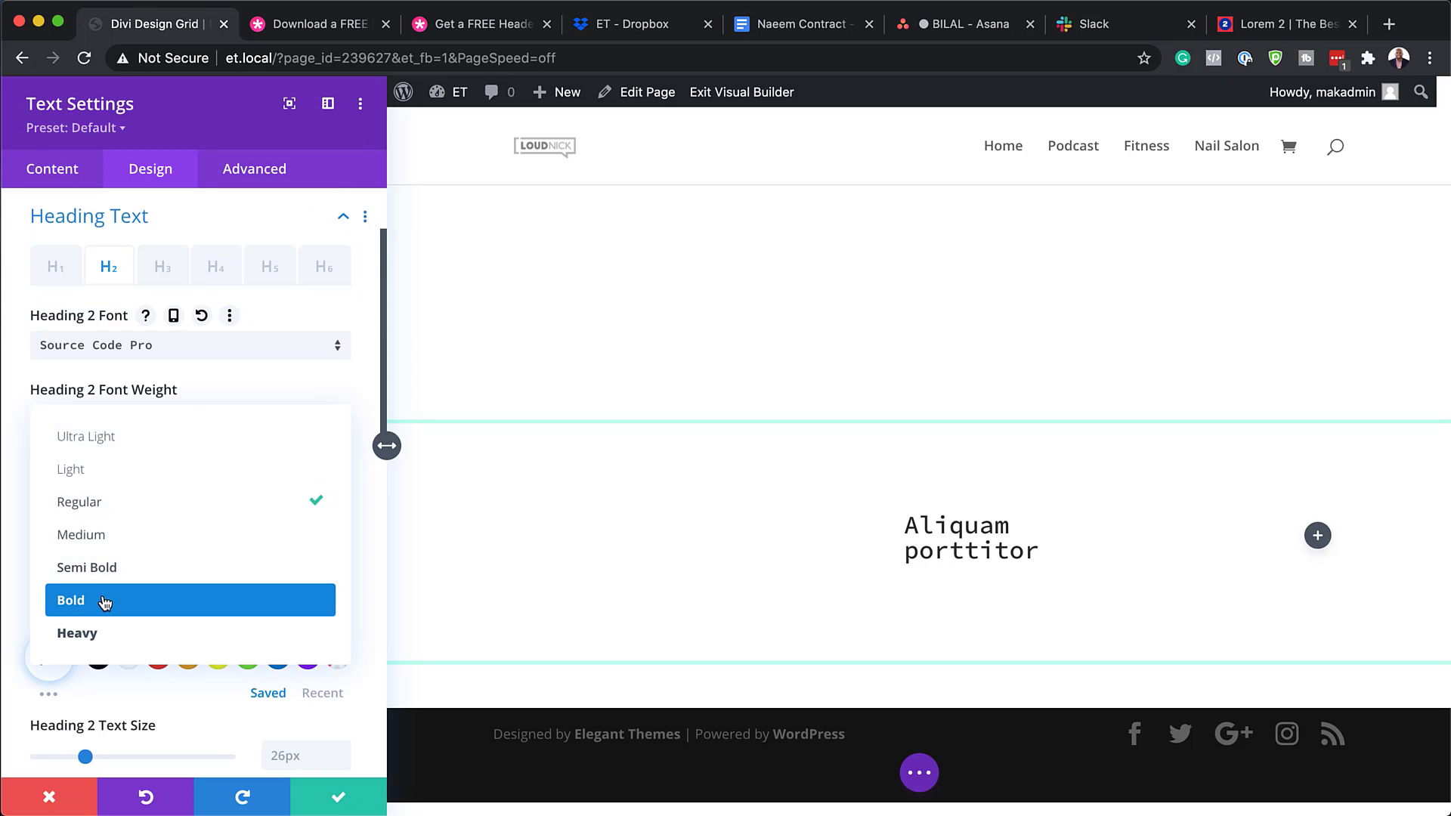
{"action": "left_click", "coordinate": [71, 600]}
Set the Heading 2 text color to rgba(35,38,211,0.46).
{"action": "scroll", "coordinate": [284, 586], "scroll_direction": "down", "scroll_amount": 2}
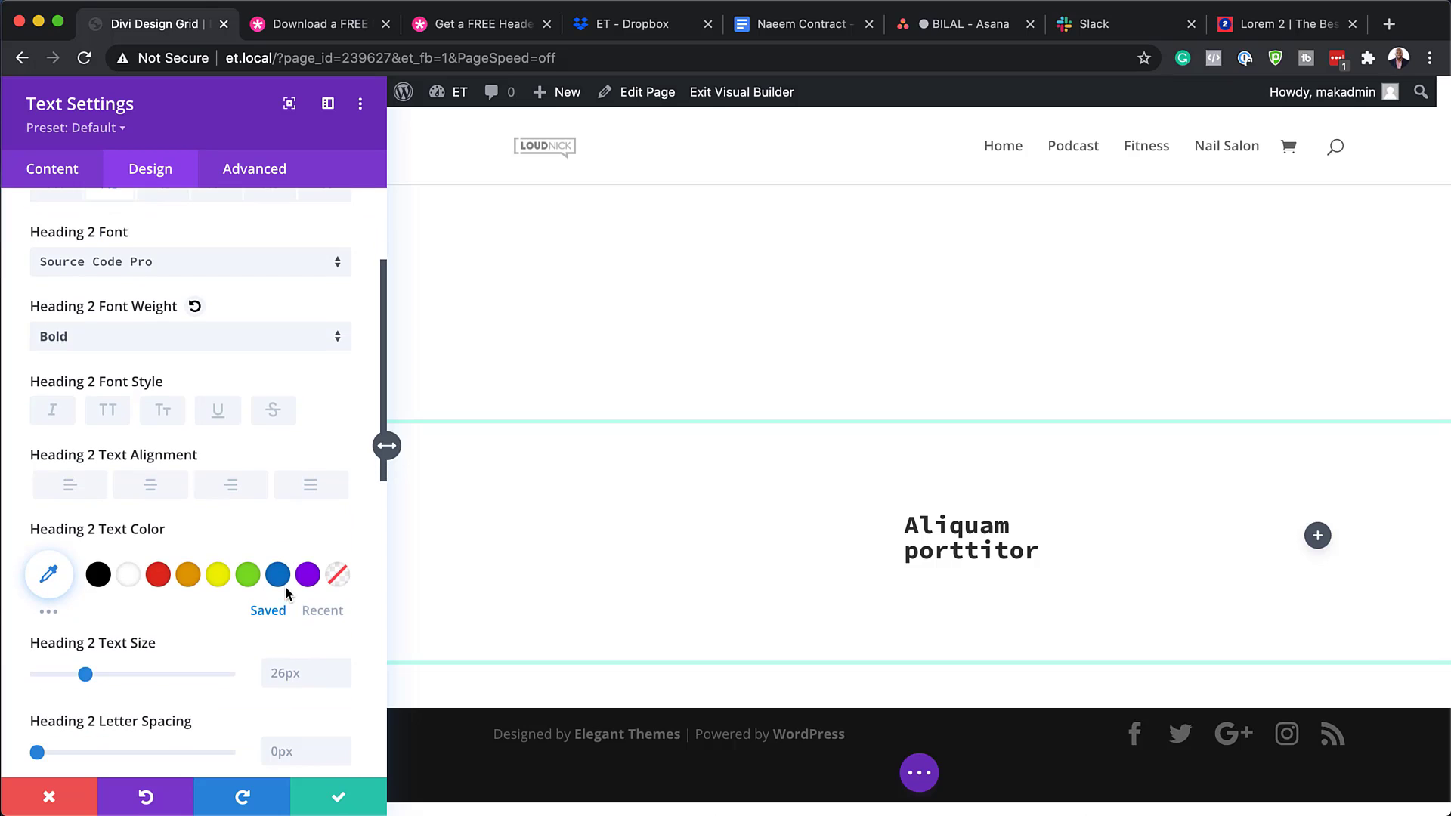
{"action": "left_click", "coordinate": [50, 577]}
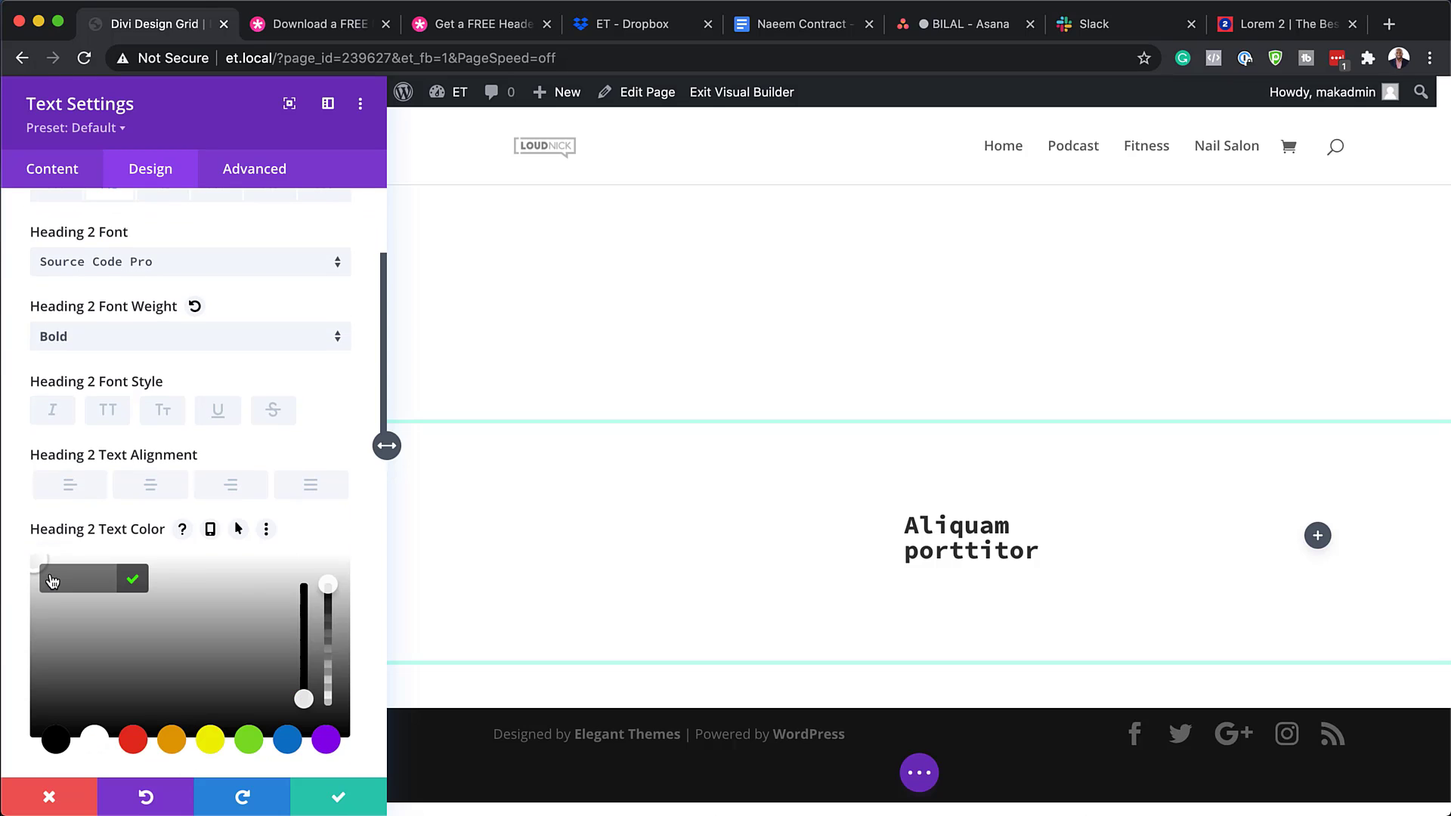
{"action": "scroll", "coordinate": [269, 591], "scroll_direction": "down", "scroll_amount": 2}
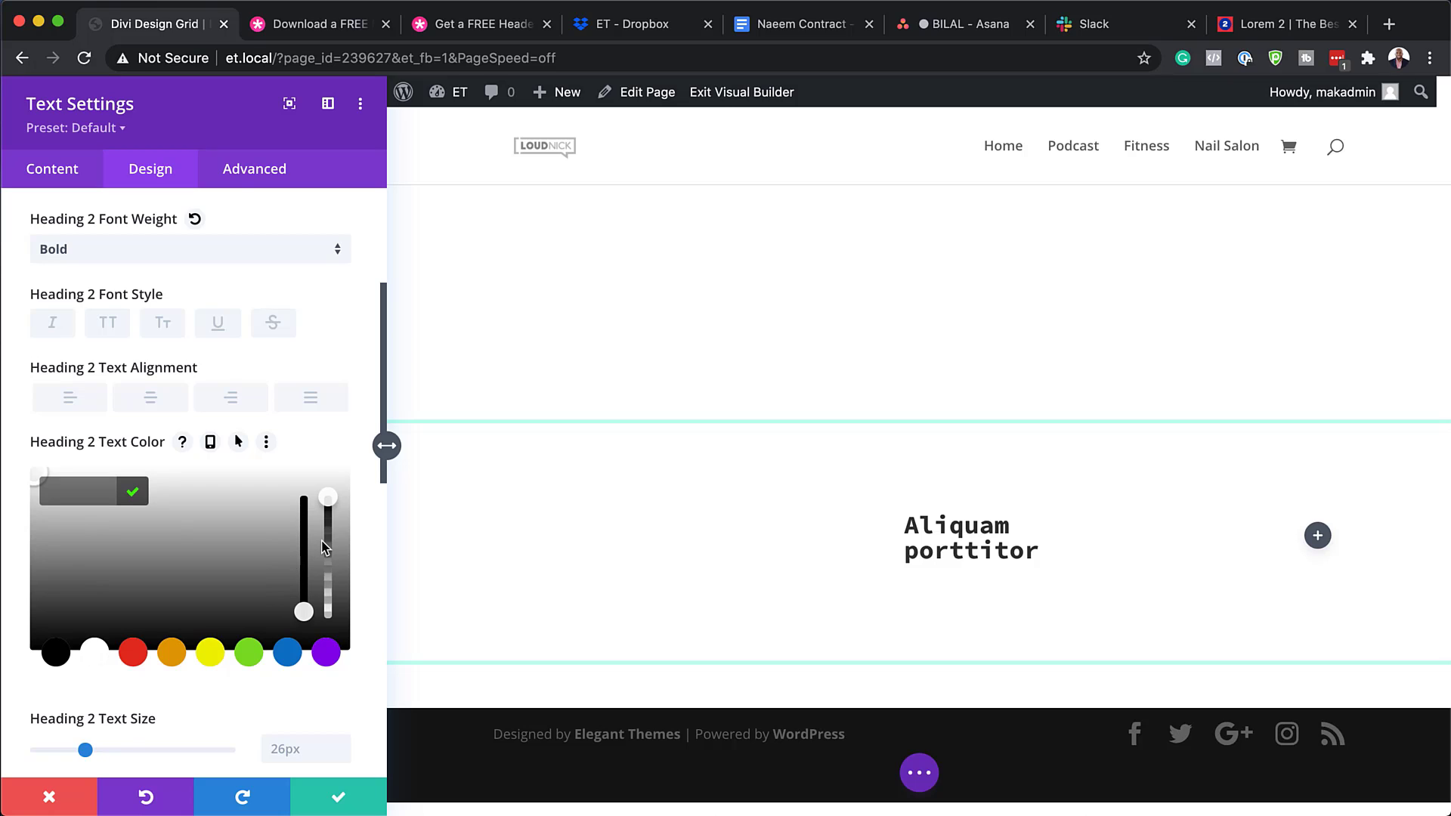
{"action": "left_click", "coordinate": [334, 515]}
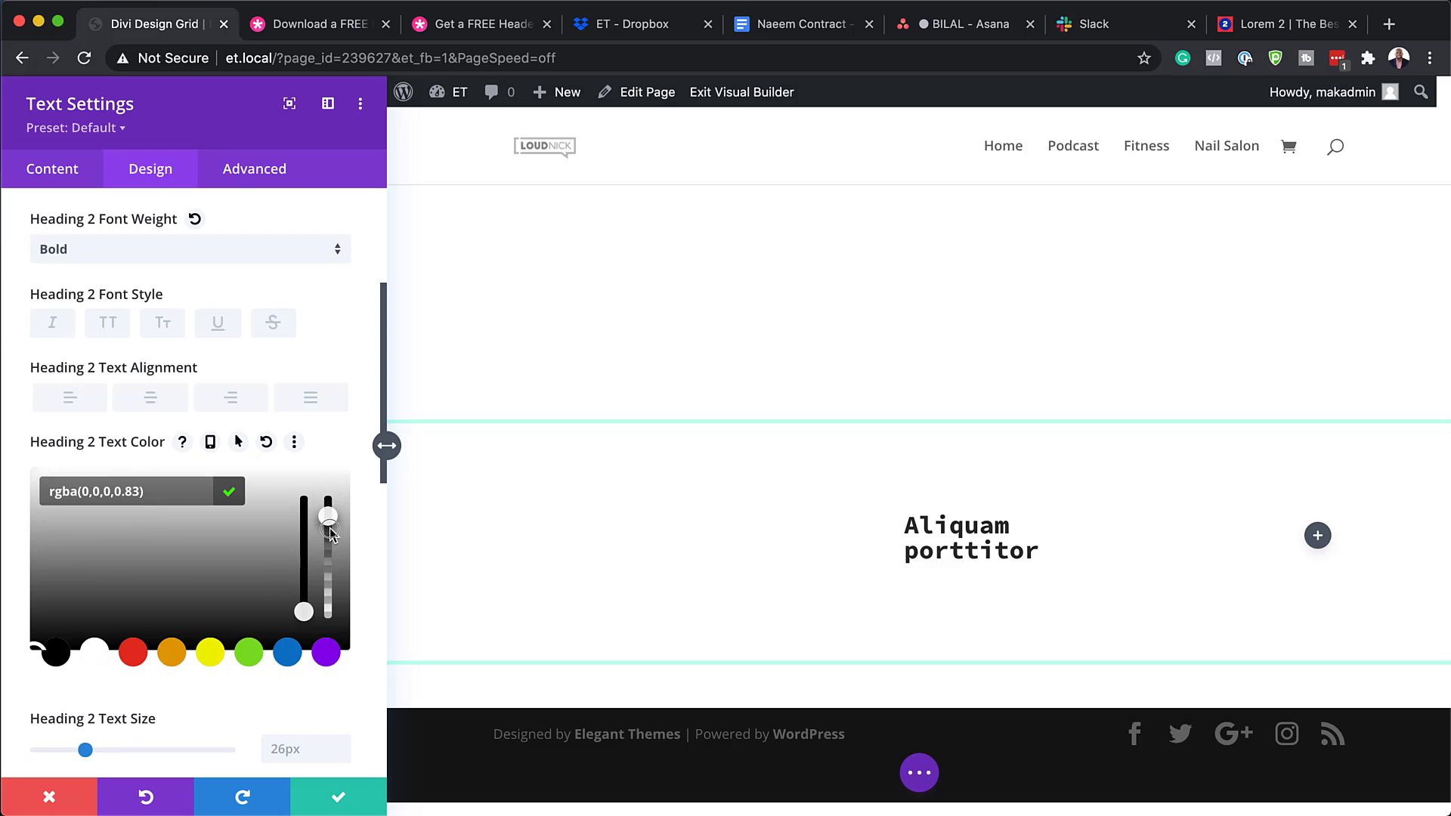
{"action": "left_click_drag", "start_coordinate": [78, 492], "coordinate": [145, 492]}
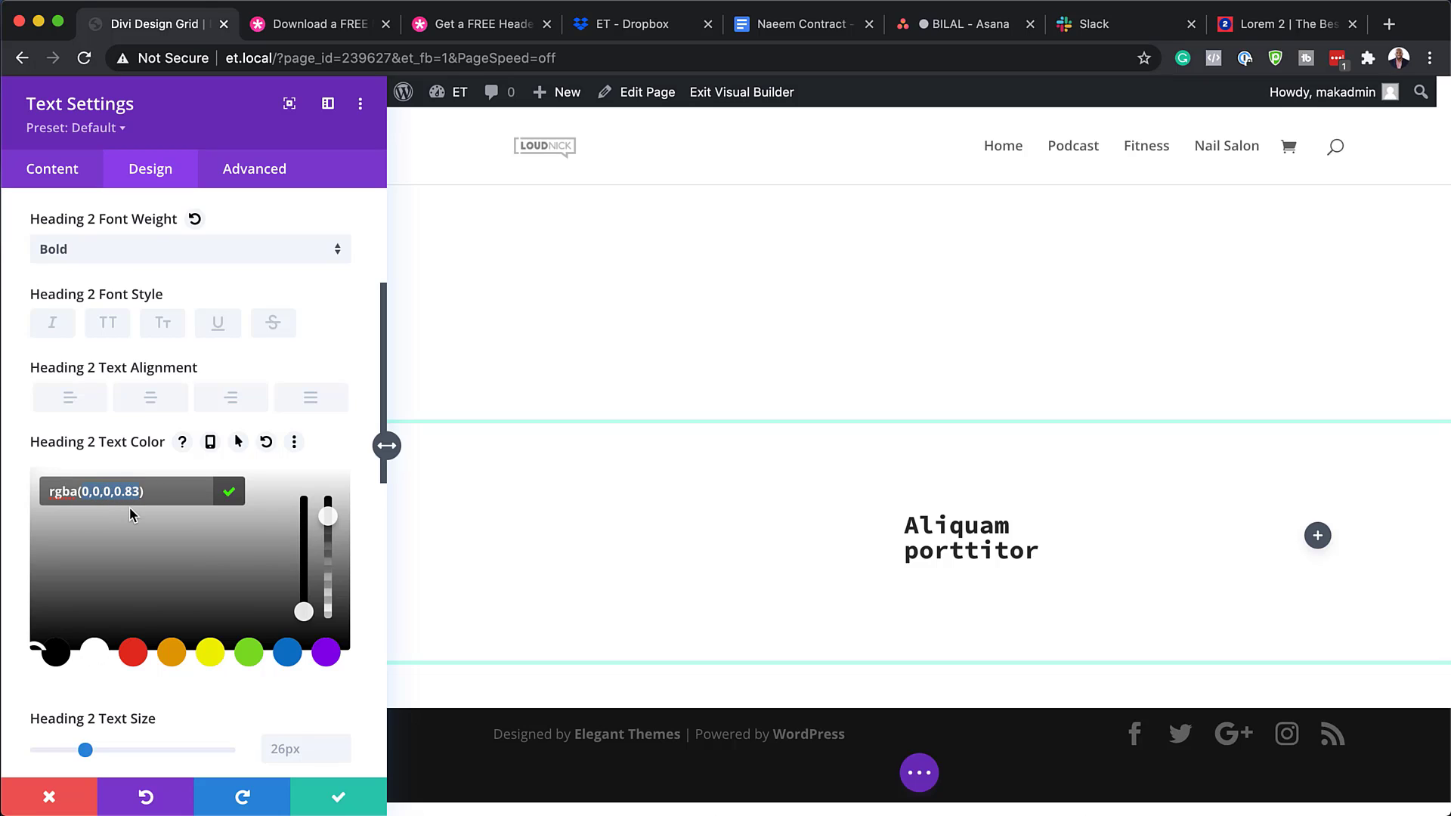
{"action": "type", "text": "(35,38,211,0.46"}
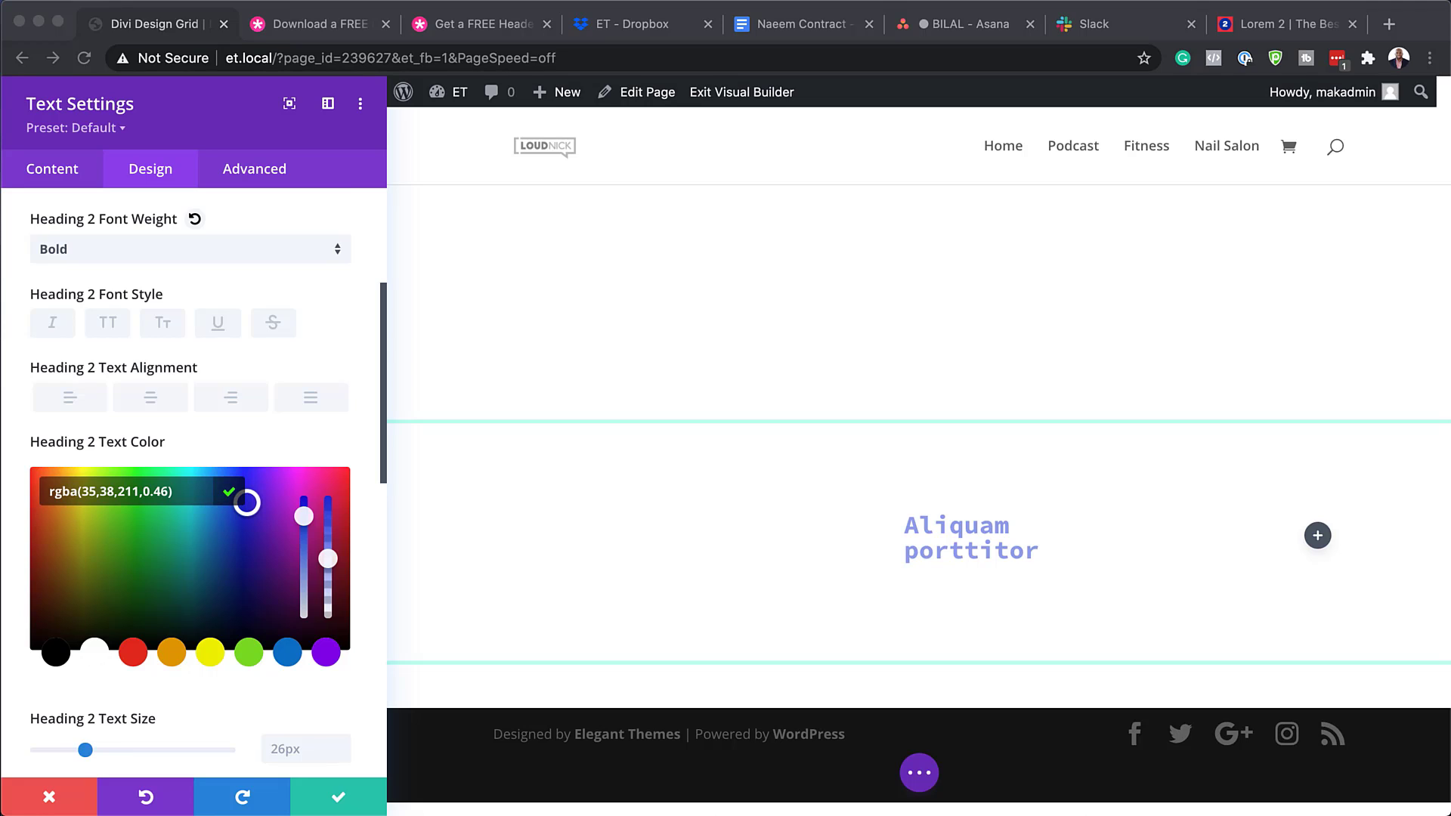
Set the Heading 2 text size to 4vw and its letter spacing to 5px.
{"action": "scroll", "coordinate": [94, 423], "scroll_direction": "down", "scroll_amount": 5}
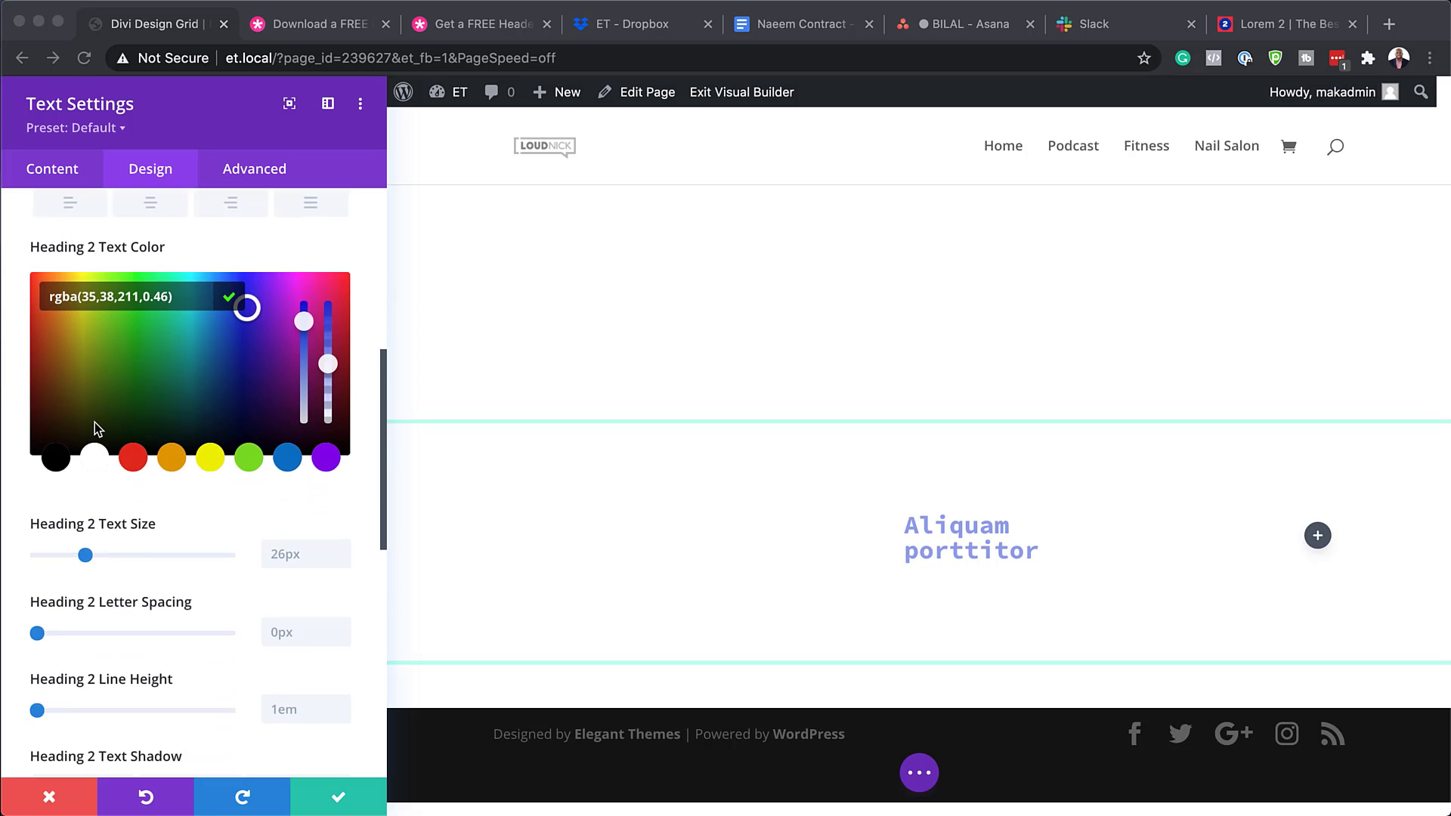
{"action": "scroll", "coordinate": [94, 423], "scroll_direction": "down", "scroll_amount": 4}
{"action": "scroll", "coordinate": [290, 383], "scroll_direction": "down", "scroll_amount": 4}
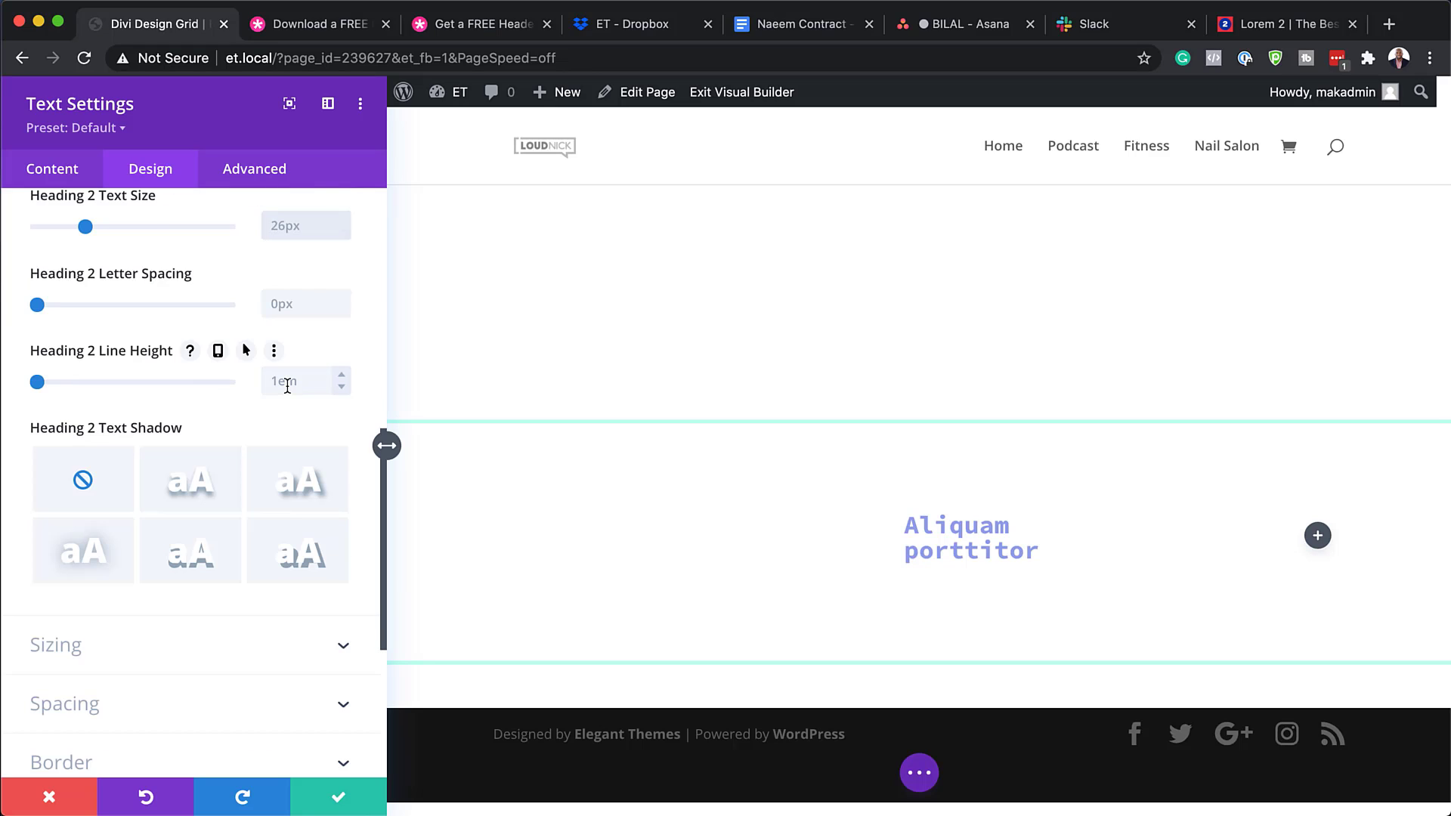
{"action": "type", "text": "4cw"}
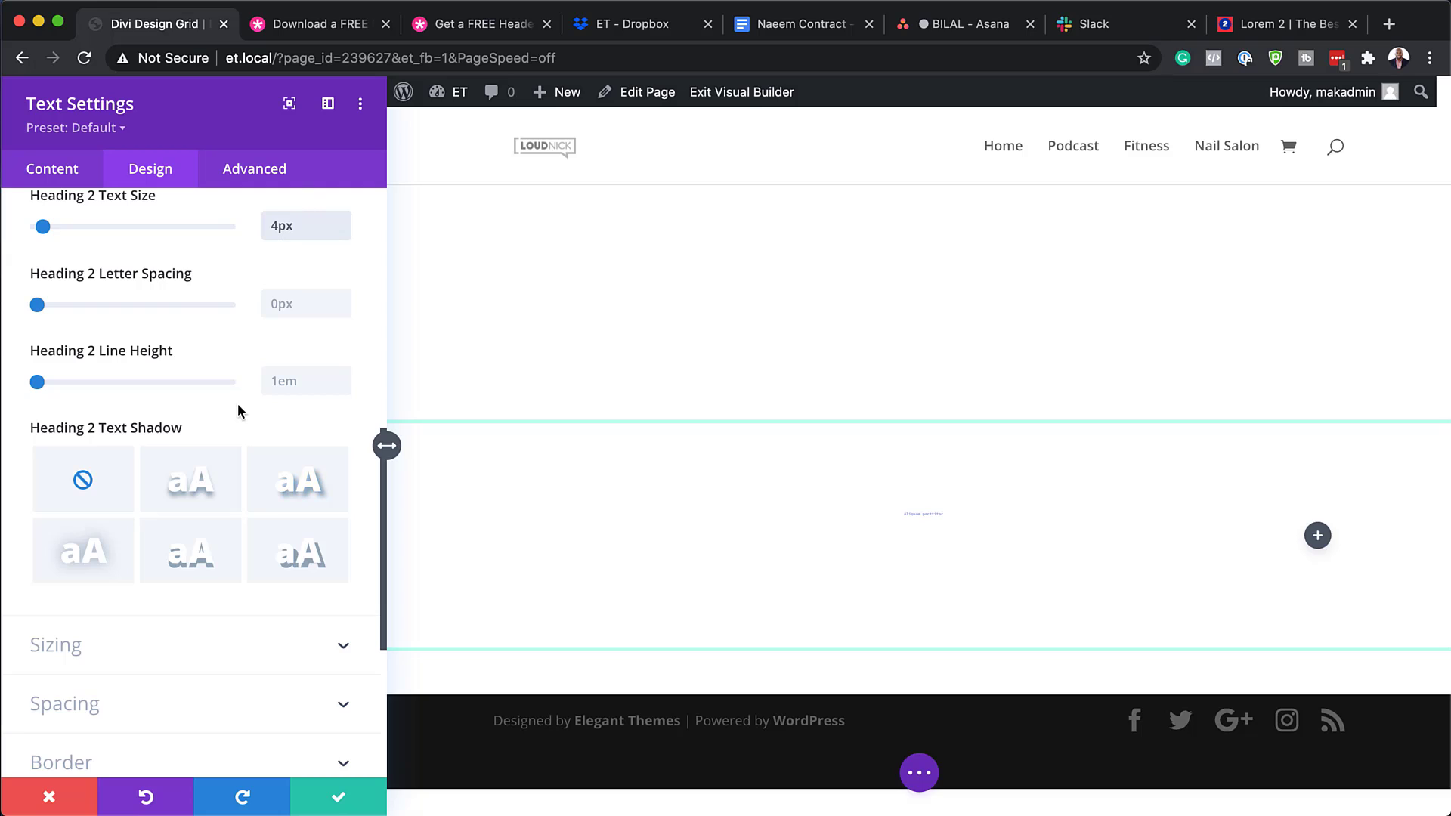
{"action": "scroll", "coordinate": [238, 404], "scroll_direction": "up", "scroll_amount": 2}
{"action": "key", "text": "BackSpace"}
{"action": "key", "text": "BackSpace"}
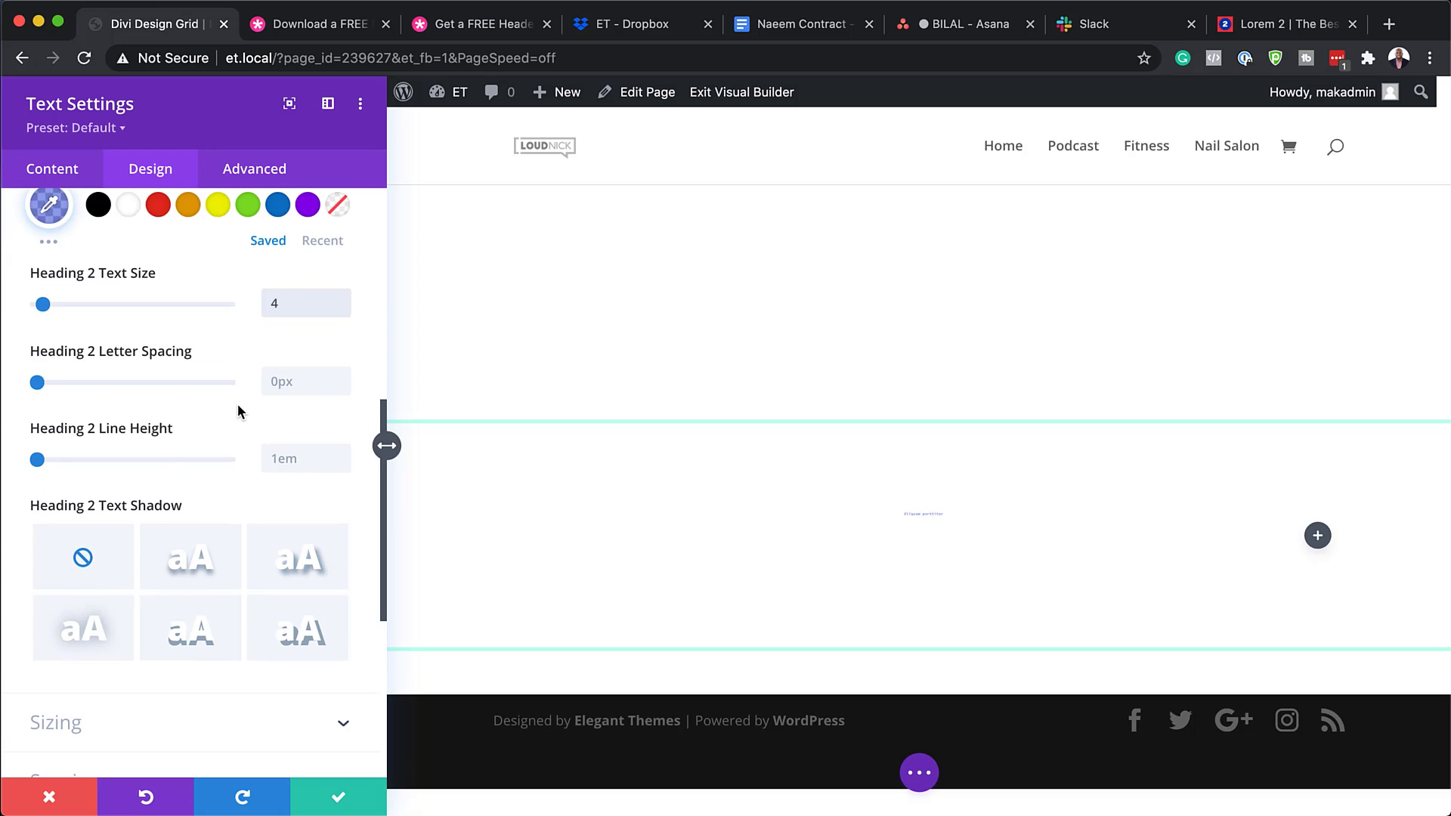
{"action": "type", "text": "vw"}
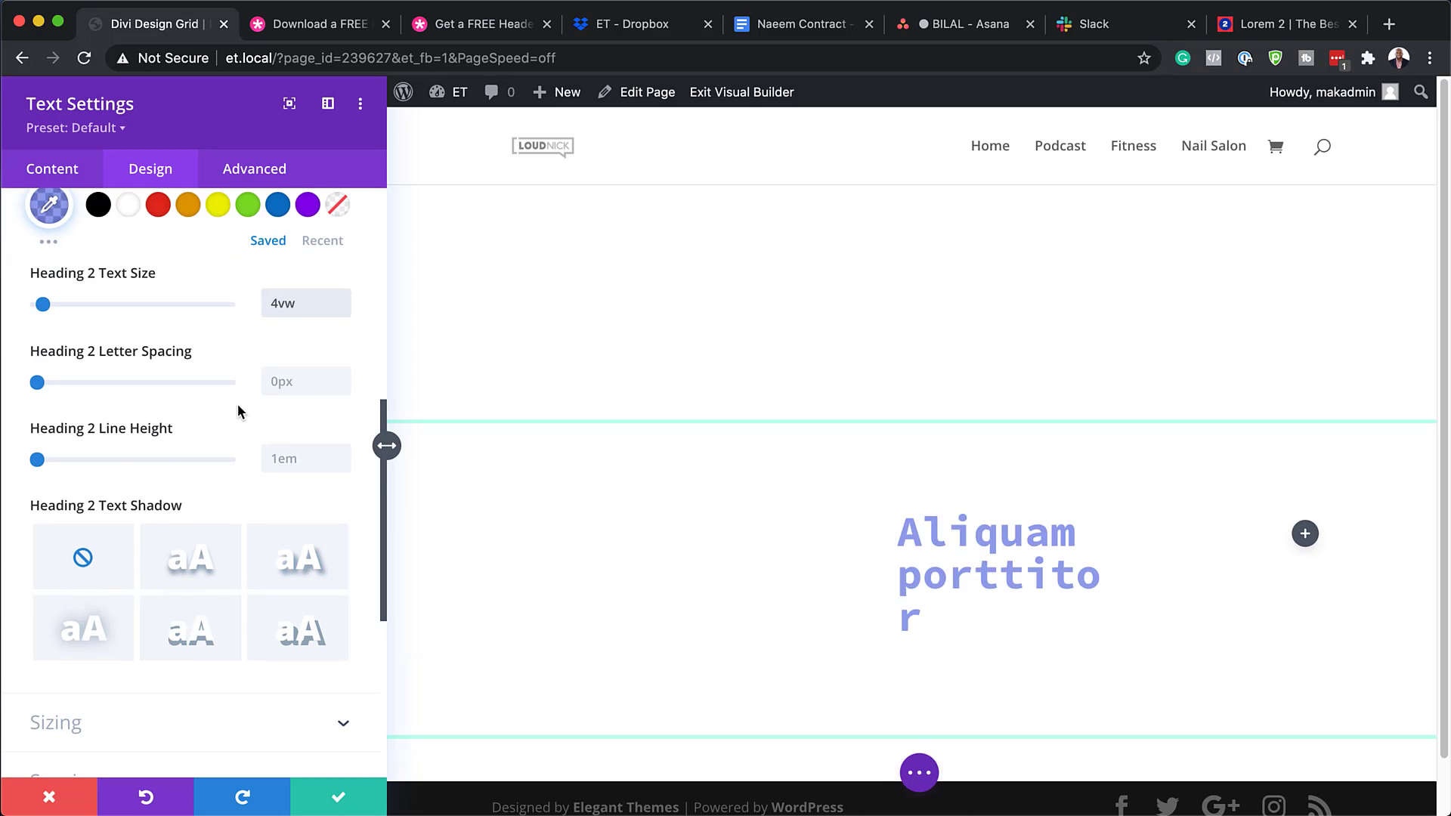
{"action": "left_click", "coordinate": [299, 381]}
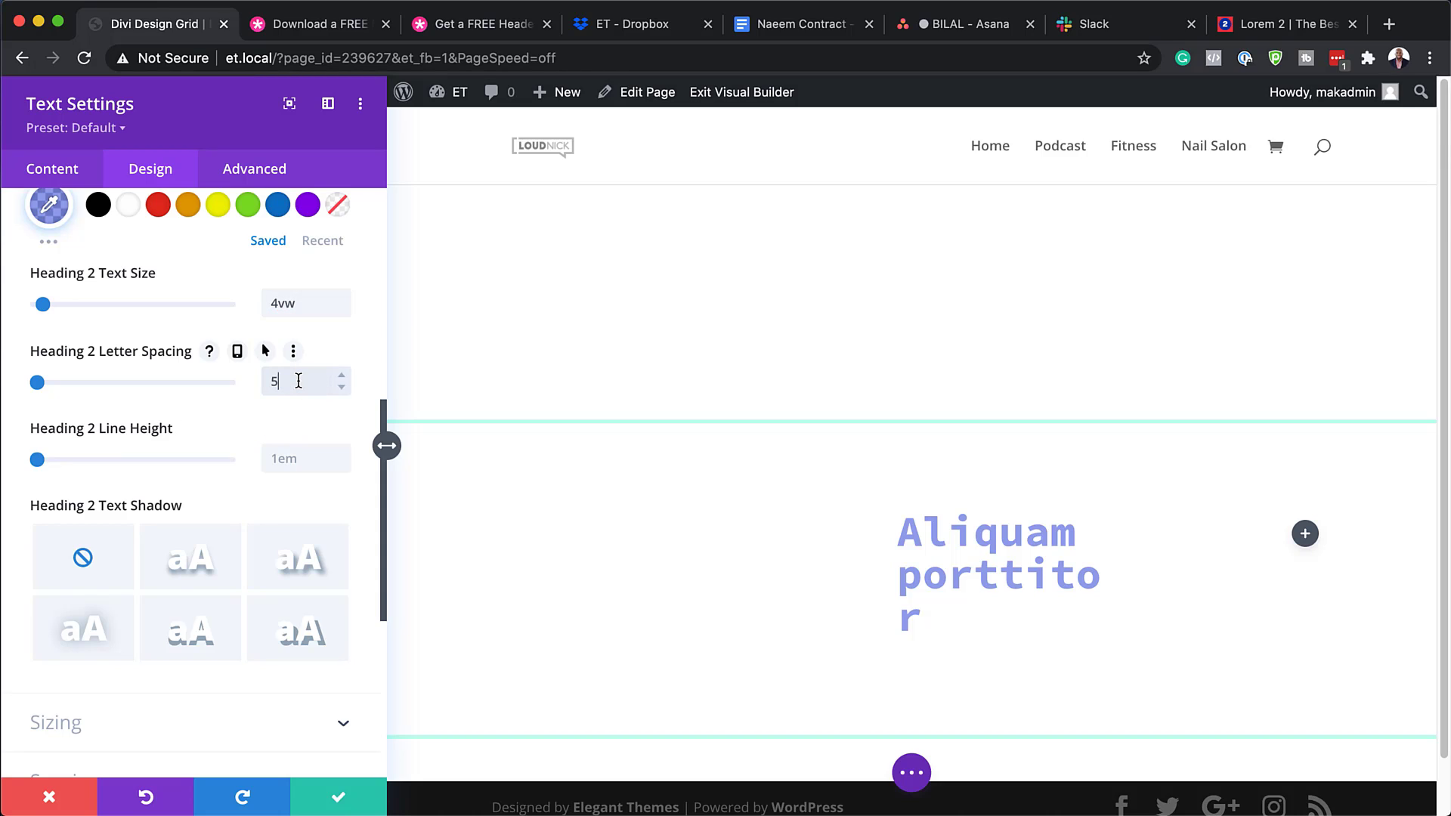
{"action": "type", "text": "5px"}
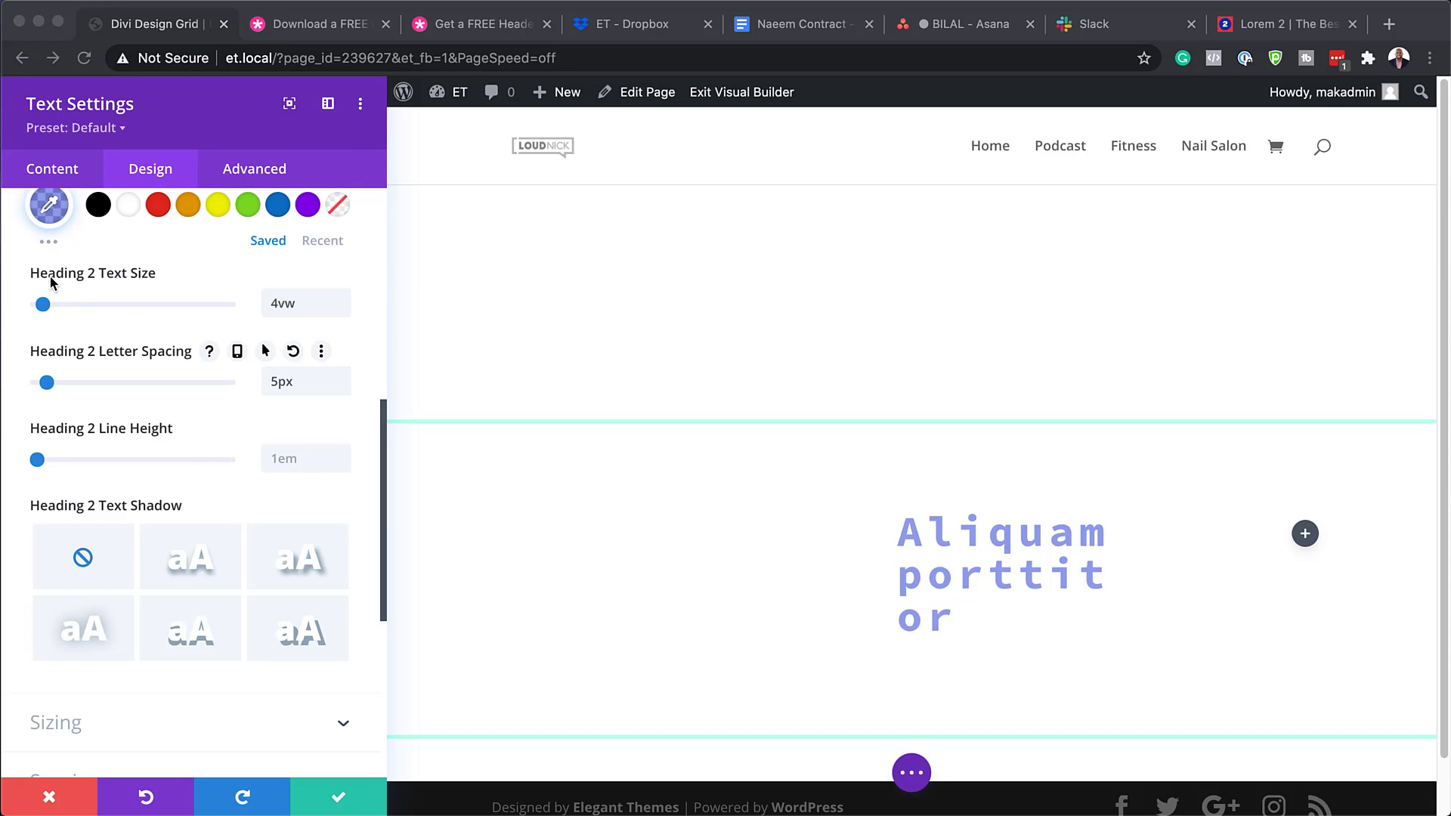
Apply the sixth text shadow preset to Heading 2, with horizontal and vertical lengths of 0.05em.
{"action": "left_click", "coordinate": [308, 647]}
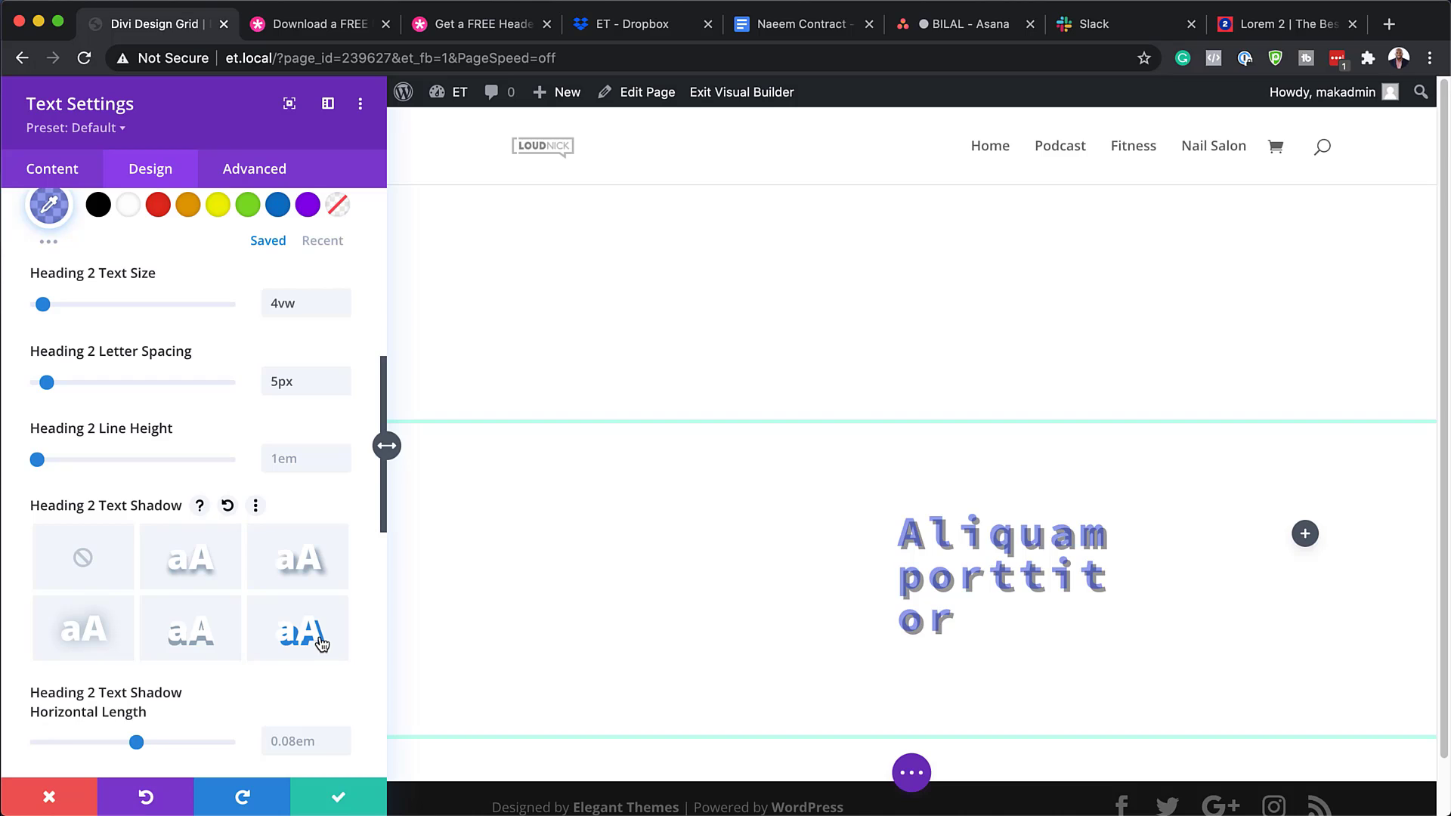
{"action": "scroll", "coordinate": [321, 644], "scroll_direction": "down", "scroll_amount": 1}
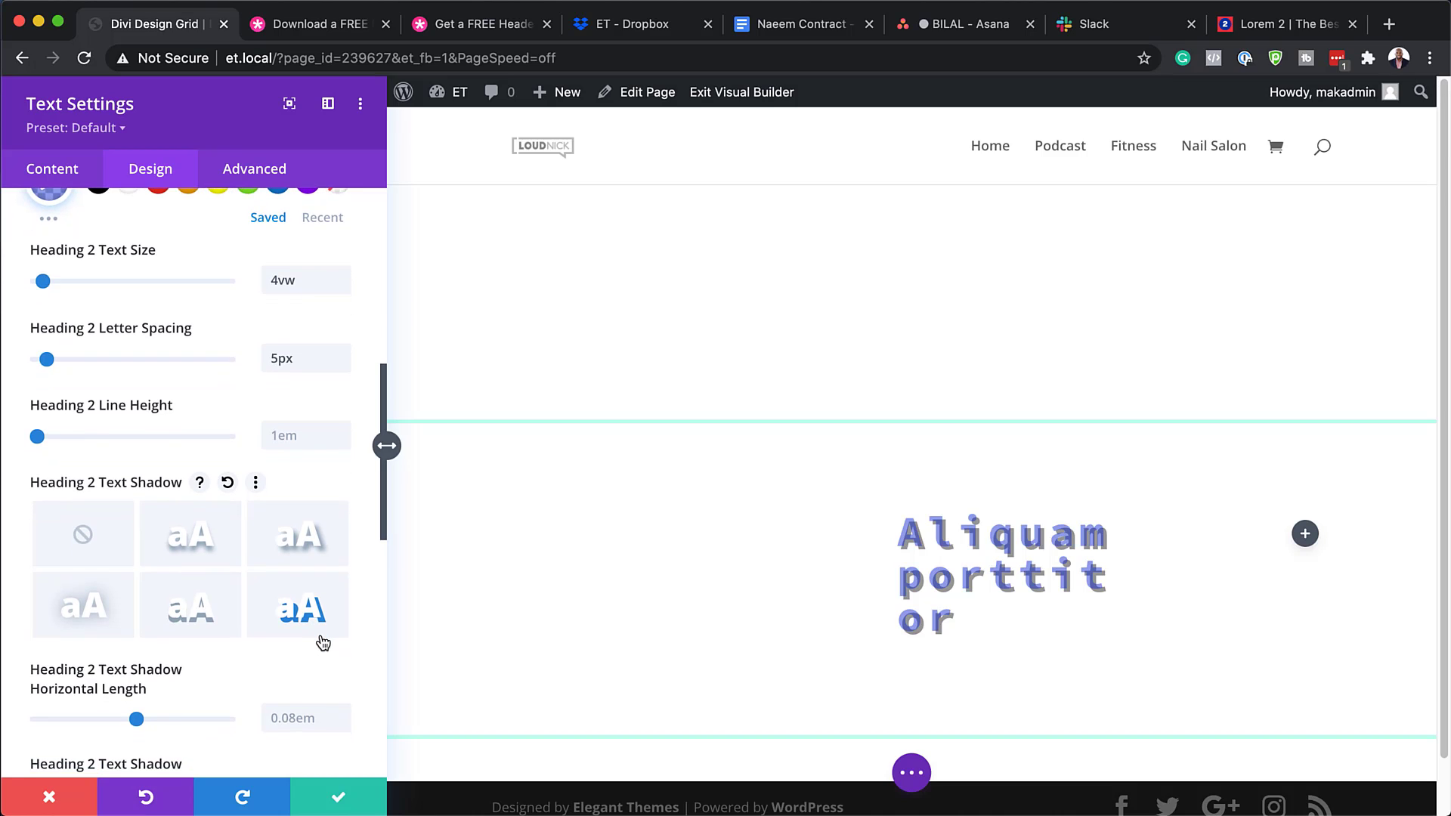
{"action": "scroll", "coordinate": [321, 644], "scroll_direction": "down", "scroll_amount": 5}
{"action": "left_click", "coordinate": [310, 554]}
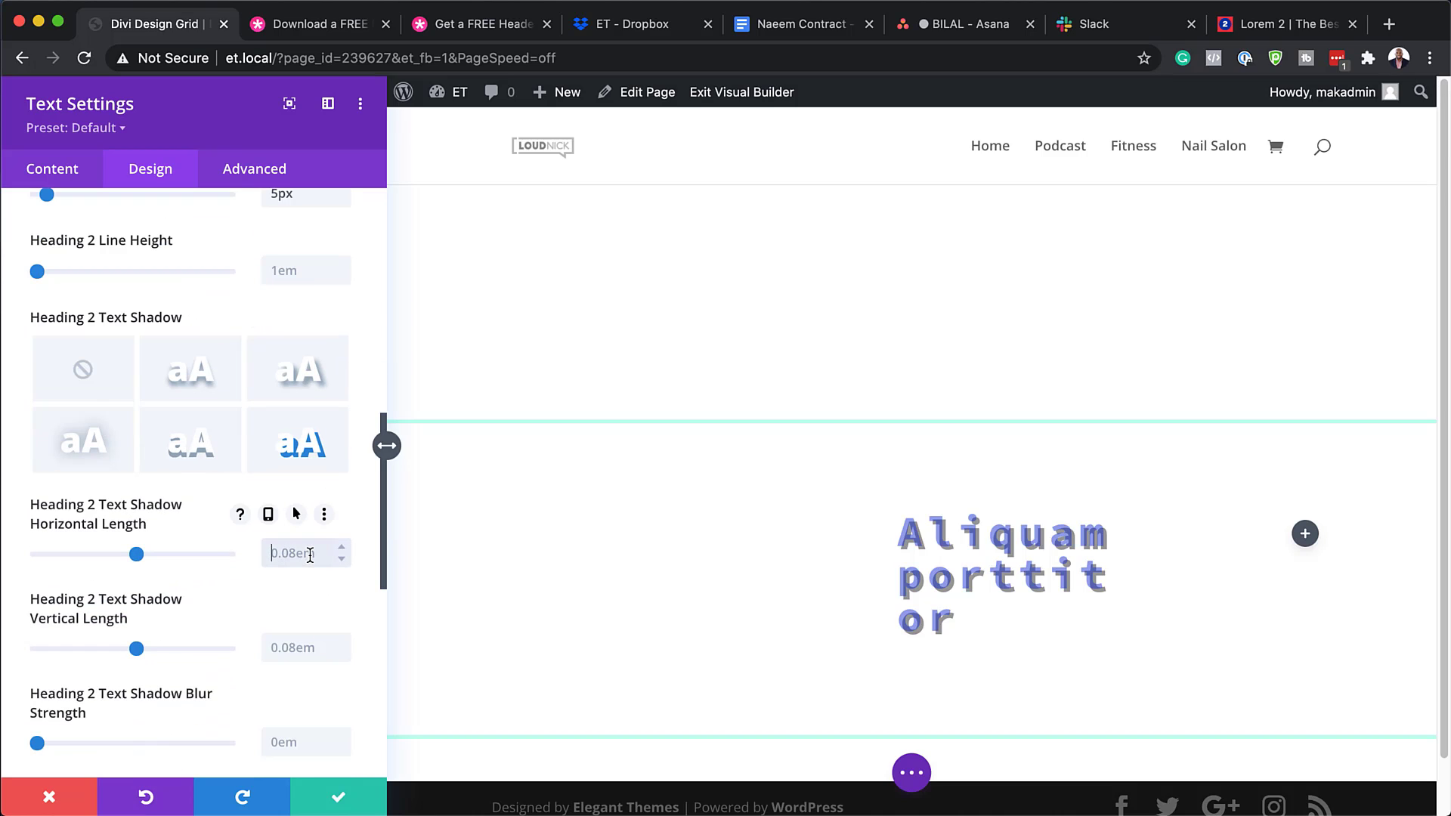
{"action": "type", "text": "0.05em"}
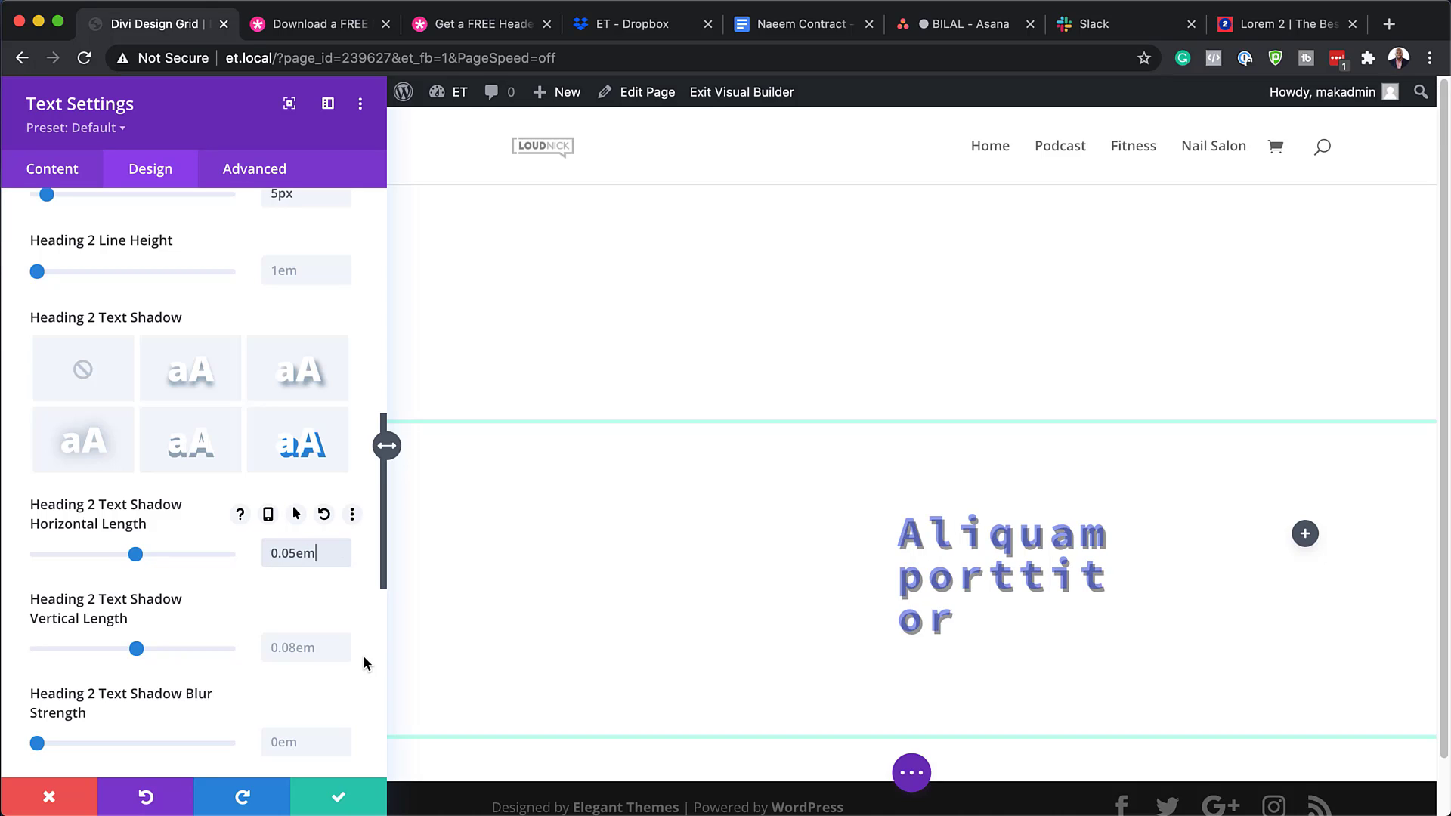
{"action": "left_click", "coordinate": [300, 647]}
{"action": "type", "text": "0.05em"}
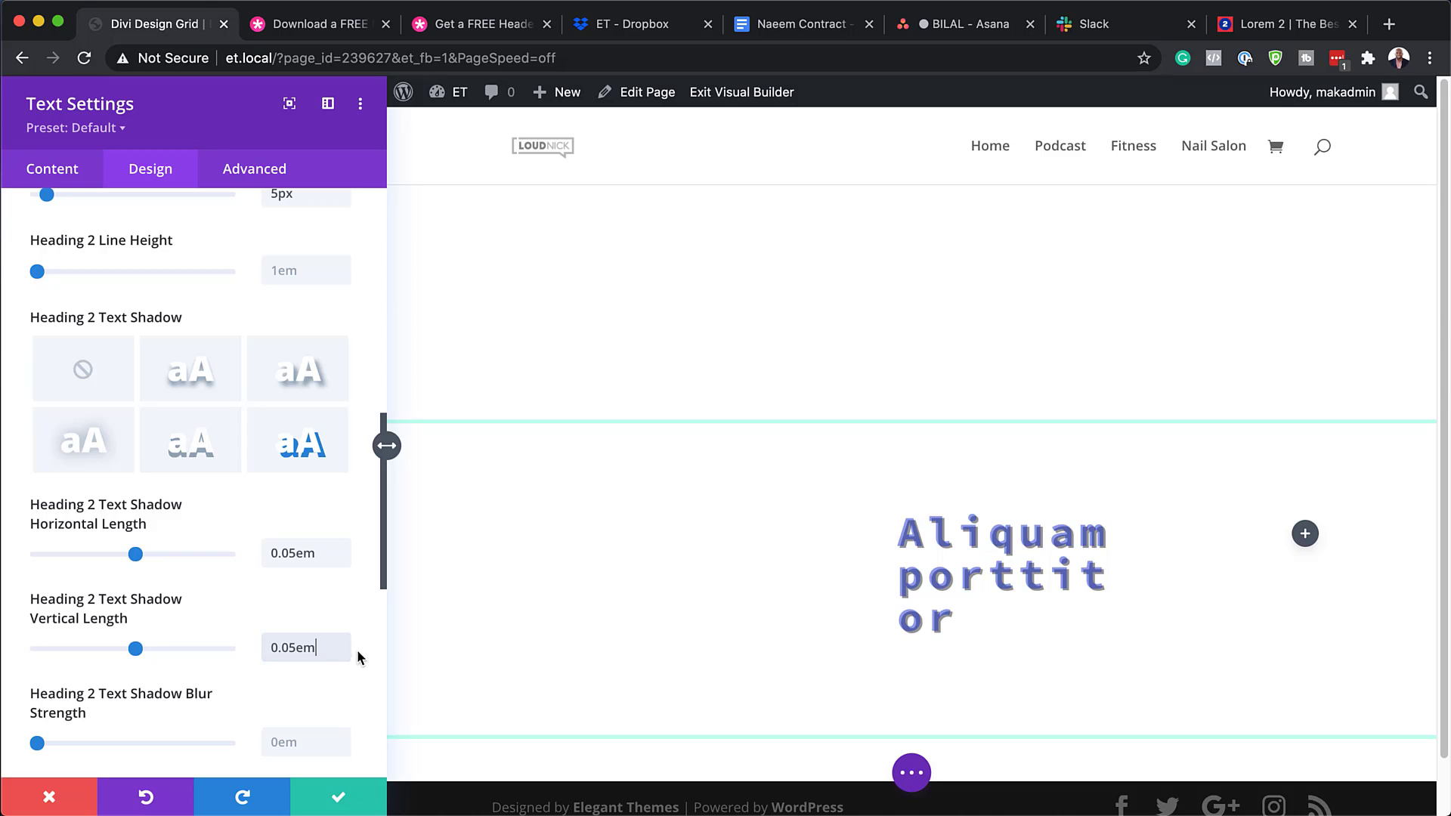
Set the Heading 2 text shadow's vertical length to 0.07em and its color to #bdffed.
{"action": "left_click", "coordinate": [342, 642]}
{"action": "left_click", "coordinate": [341, 642]}
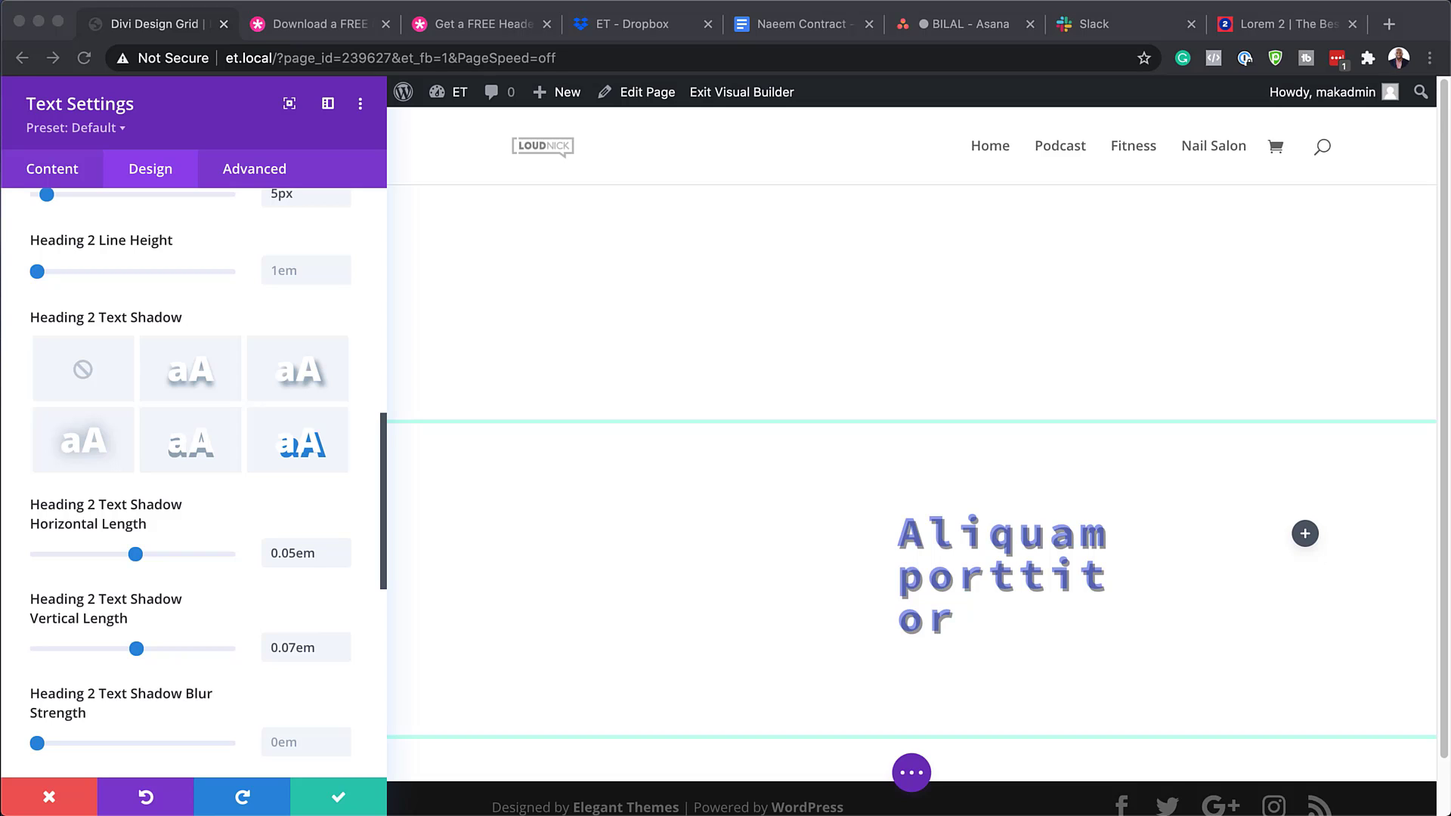
{"action": "scroll", "coordinate": [220, 541], "scroll_direction": "down", "scroll_amount": 5}
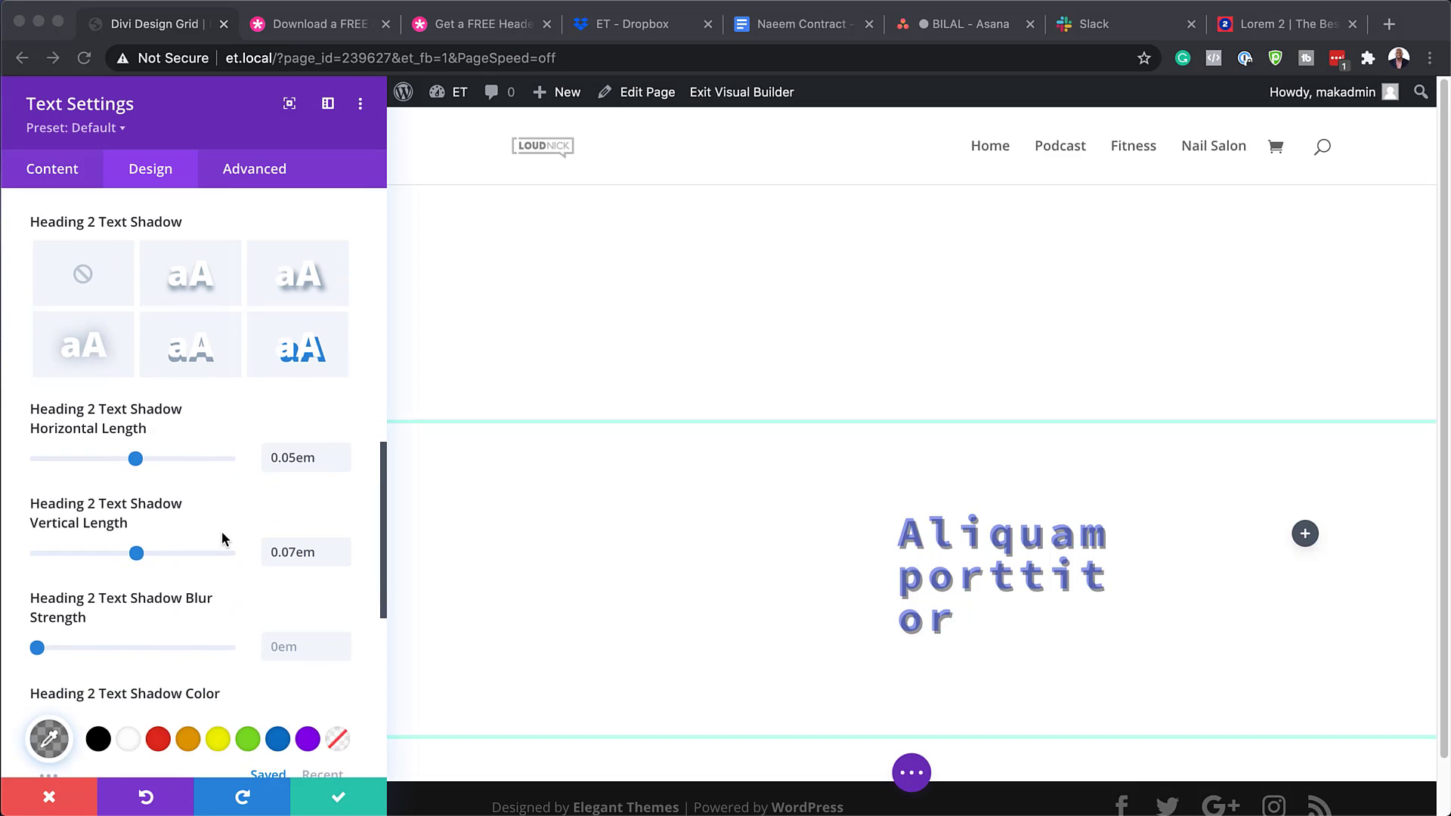
{"action": "left_click", "coordinate": [48, 624]}
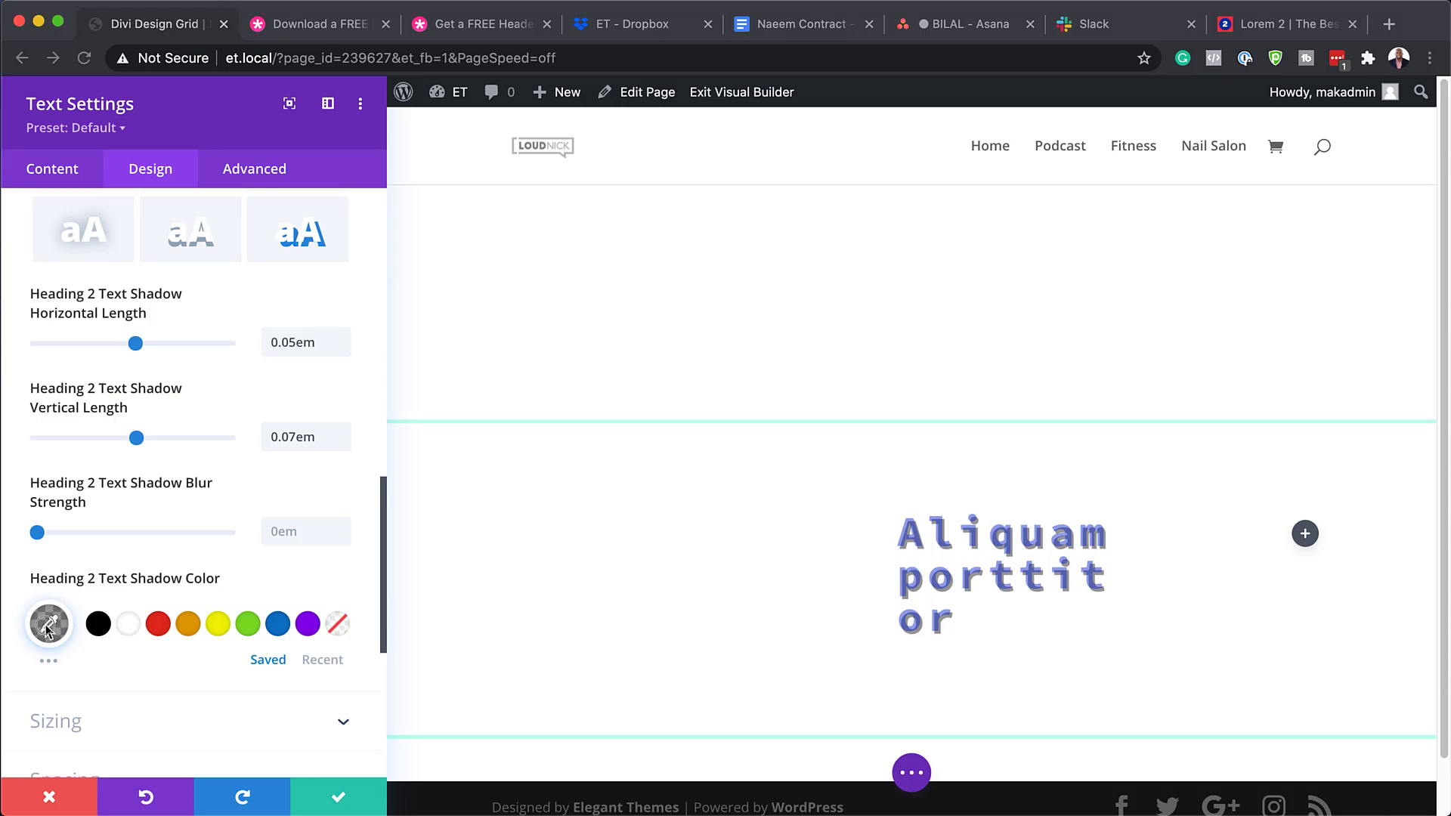
{"action": "left_click", "coordinate": [48, 625]}
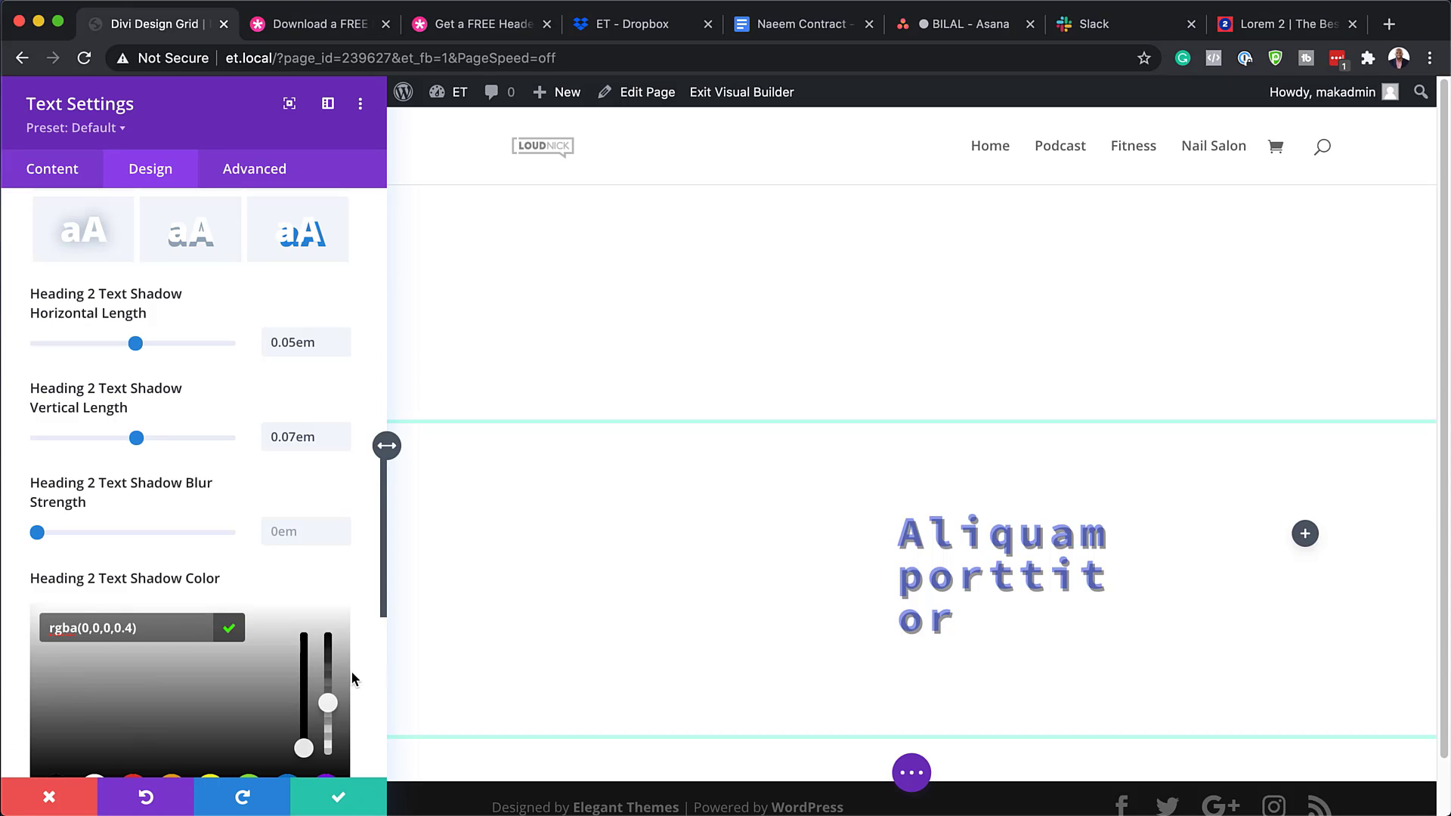
{"action": "scroll", "coordinate": [136, 529], "scroll_direction": "down", "scroll_amount": 3}
{"action": "left_click", "coordinate": [137, 530]}
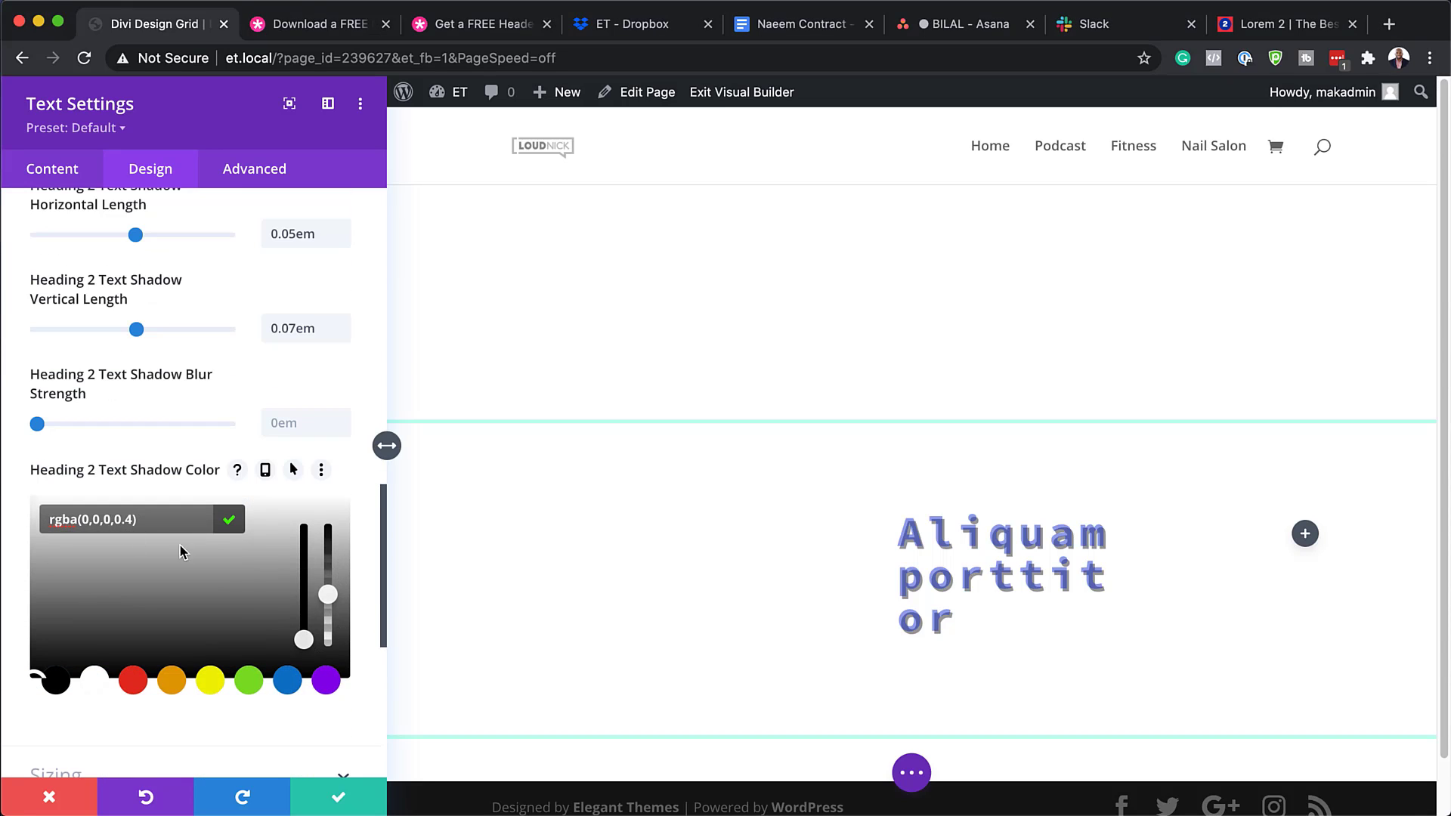
{"action": "left_click_drag", "start_coordinate": [328, 594], "coordinate": [333, 491]}
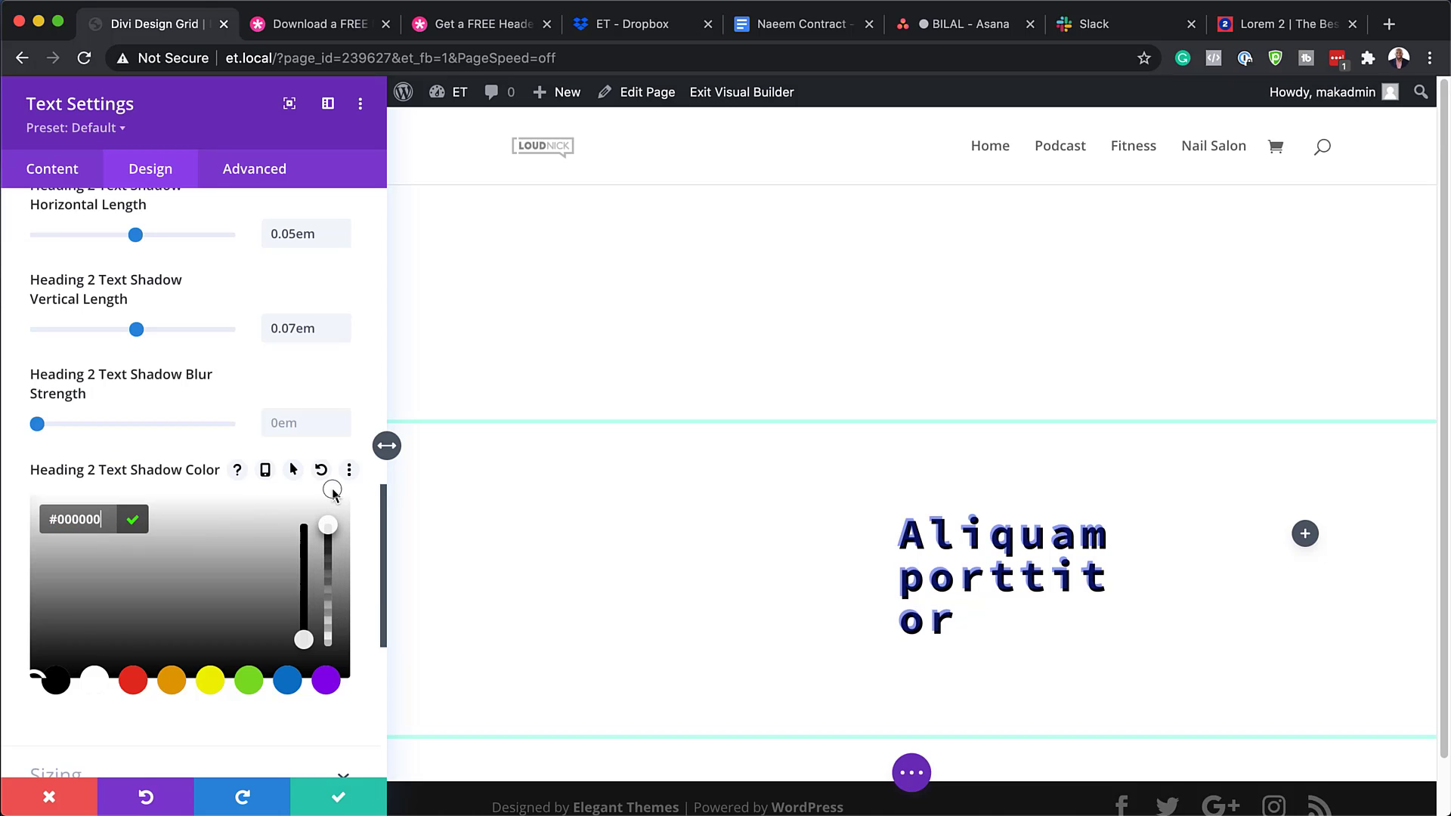
{"action": "triple_click", "coordinate": [106, 520]}
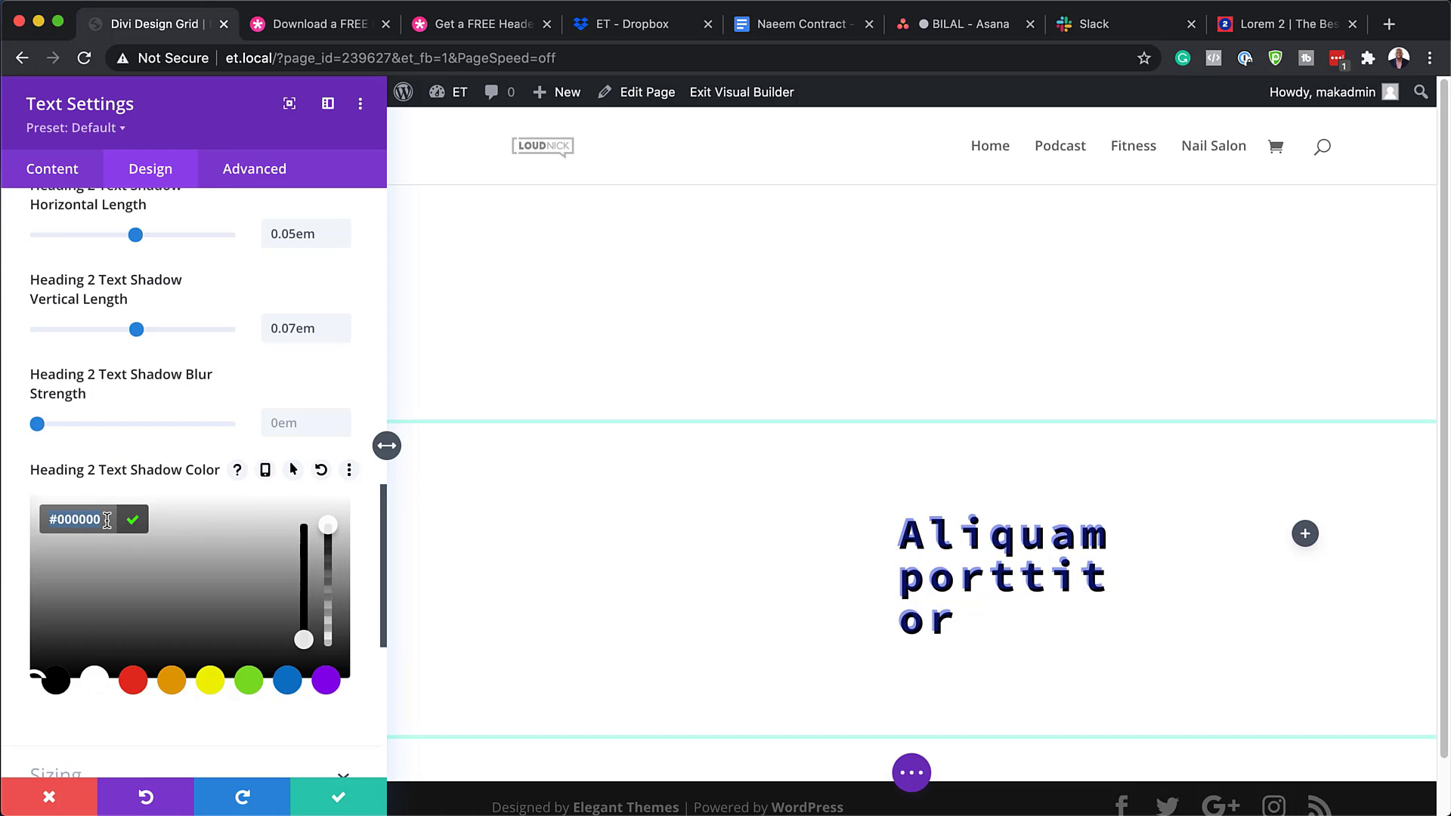
{"action": "type", "text": "#bdffed"}
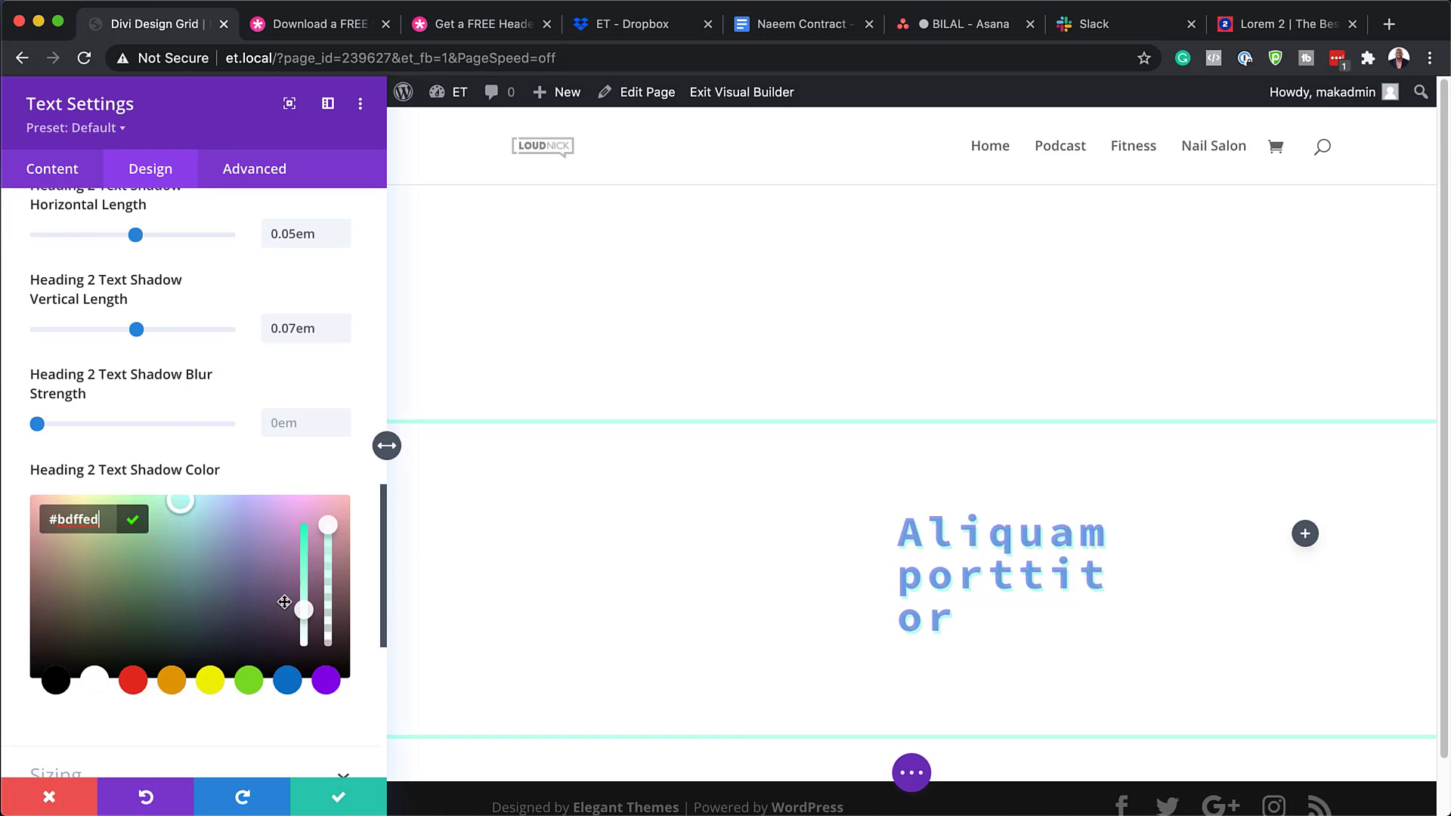
Enable vertical scroll motion on the heading module with starting offset 2 and ending offset -2, and save the module.
{"action": "left_click", "coordinate": [260, 167]}
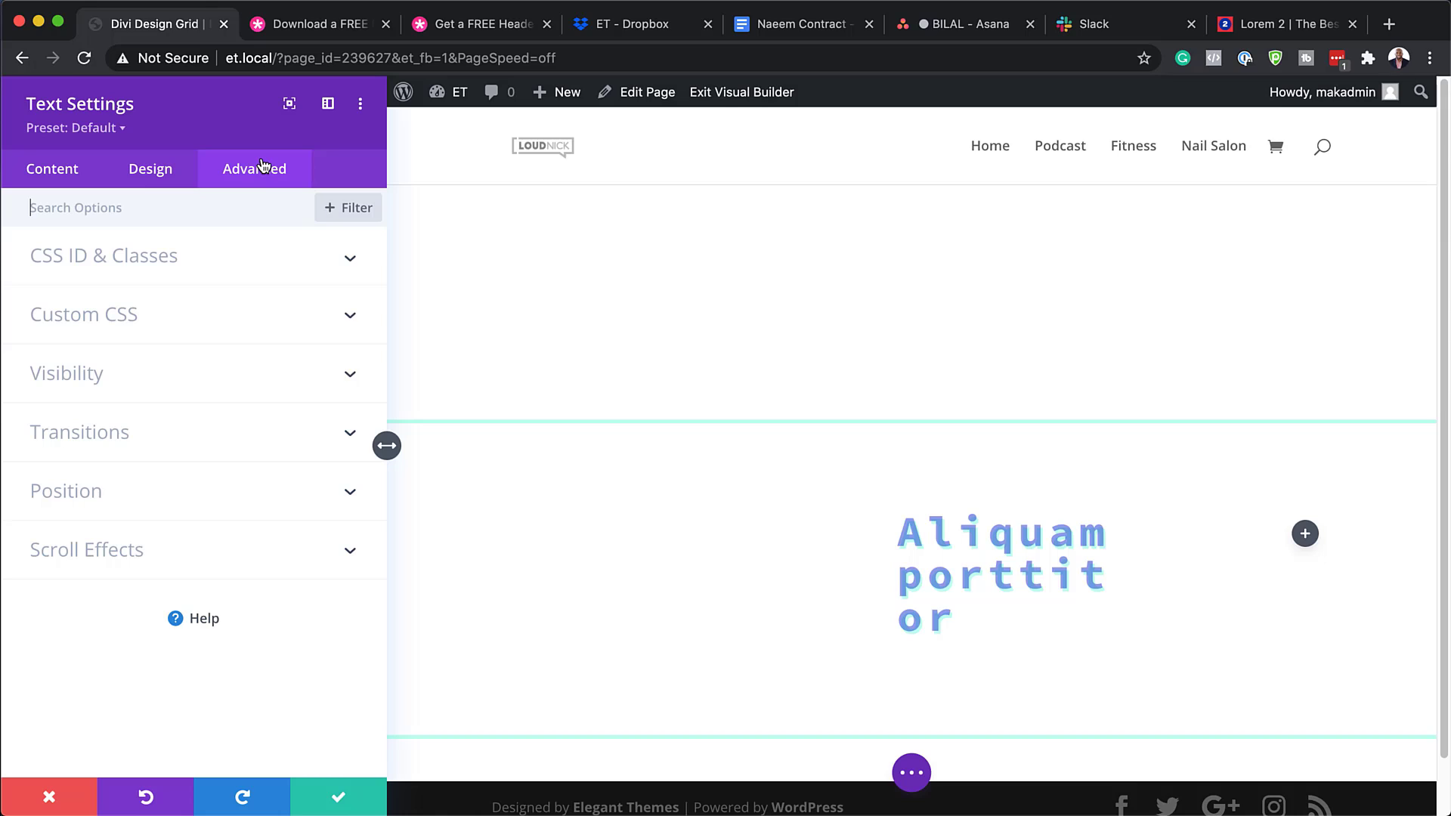
{"action": "left_click", "coordinate": [130, 550]}
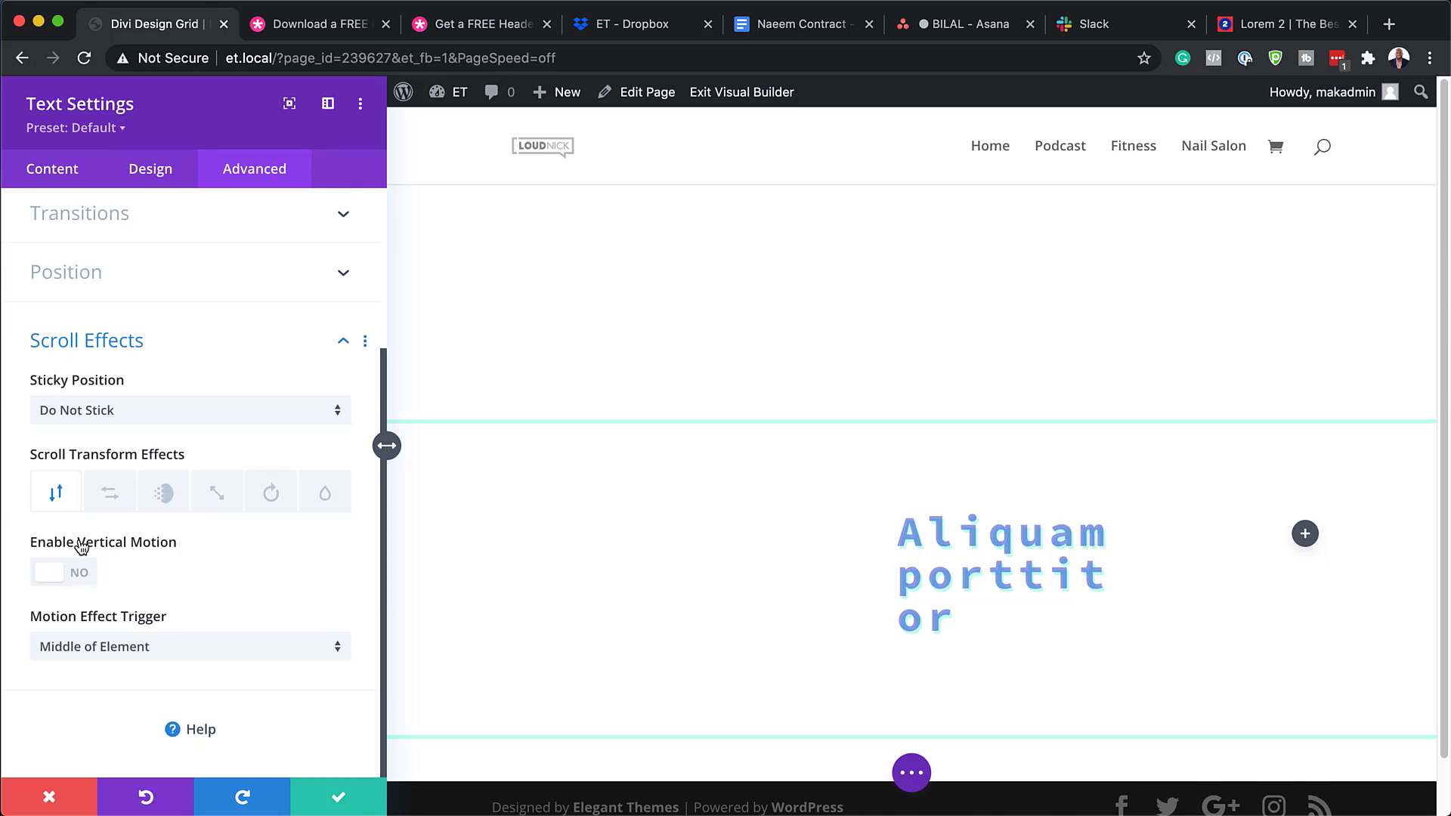
{"action": "left_click", "coordinate": [84, 575]}
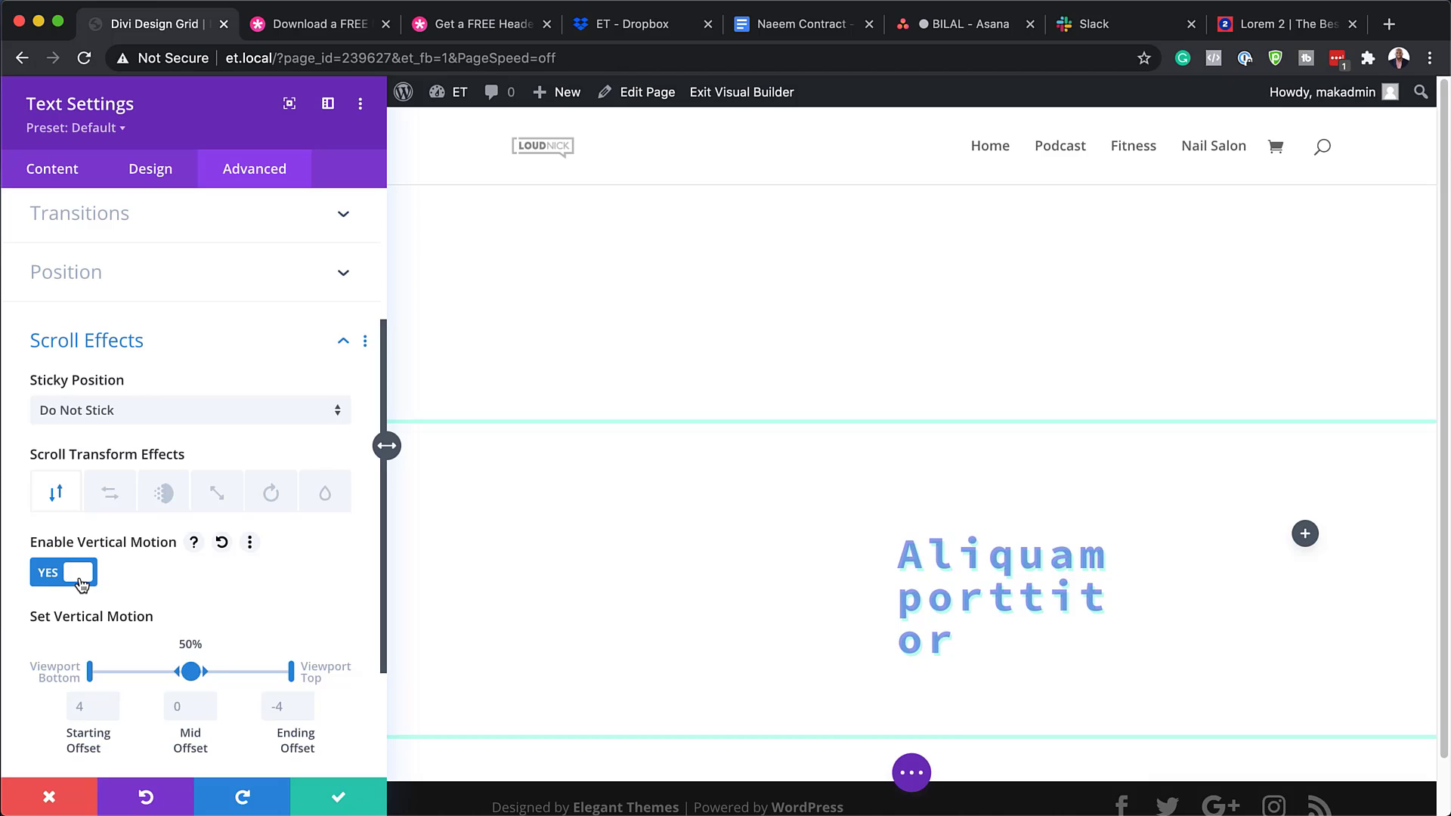
{"action": "scroll", "coordinate": [187, 631], "scroll_direction": "down", "scroll_amount": 2}
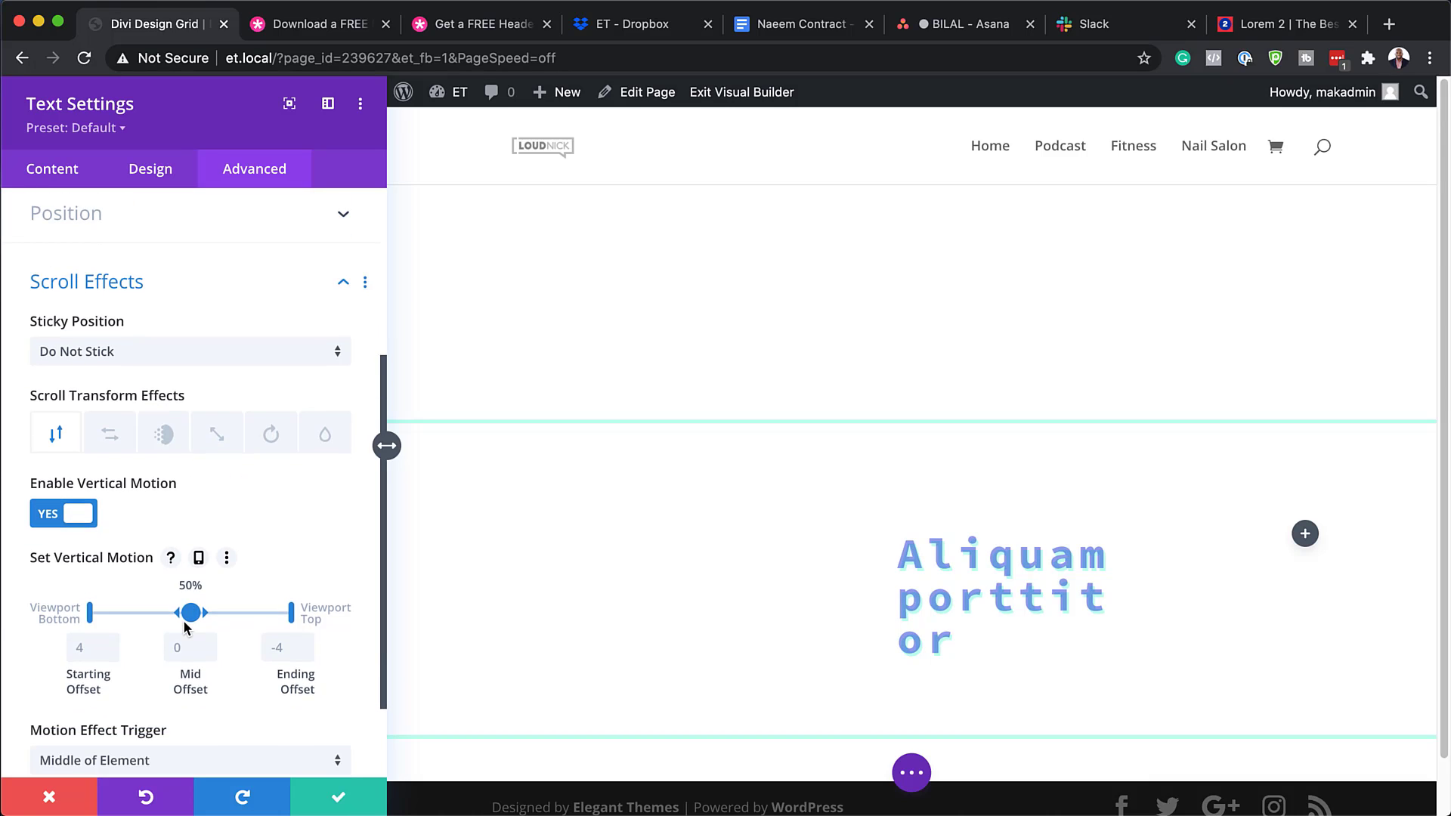
{"action": "left_click", "coordinate": [87, 638]}
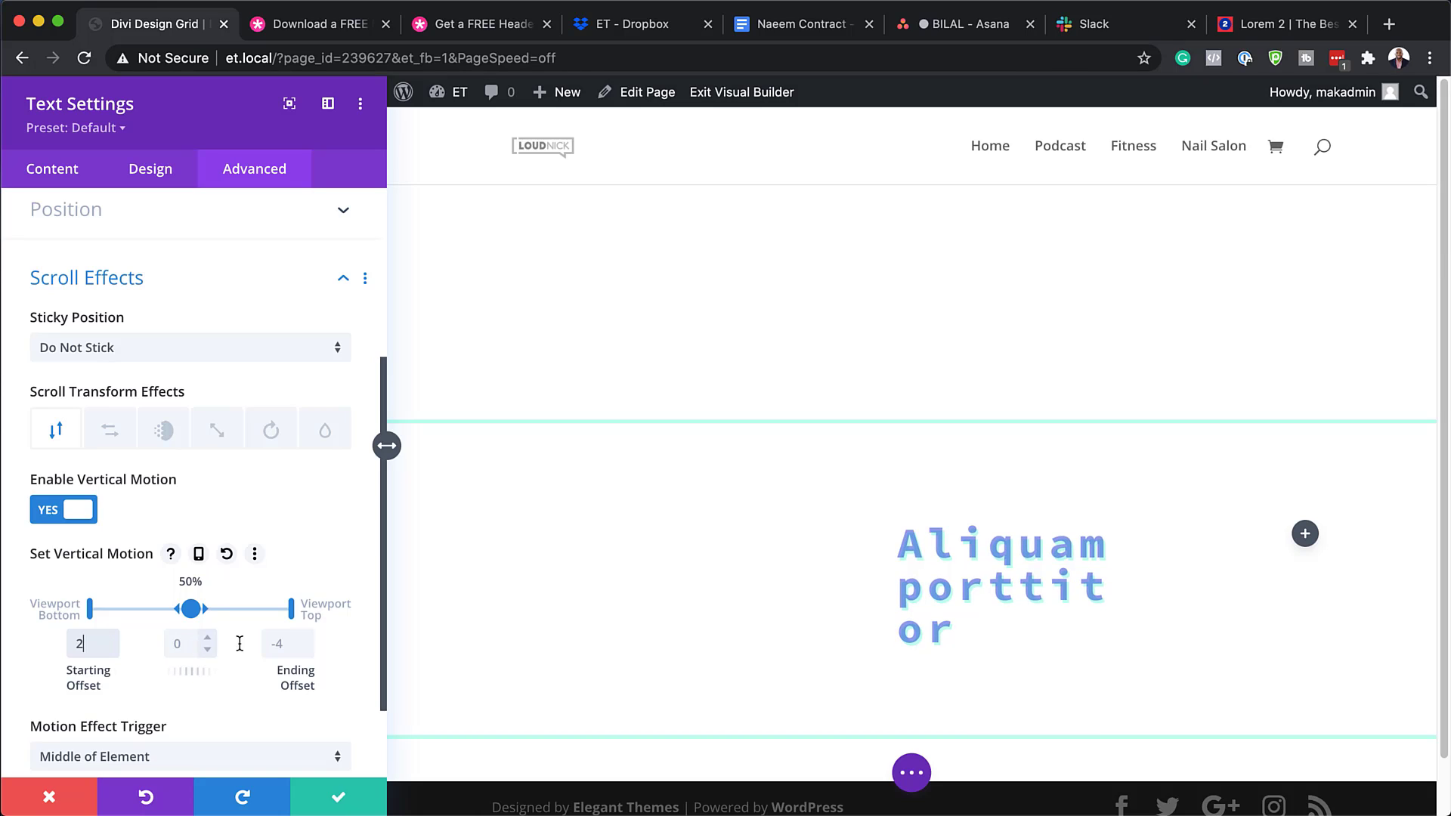
{"action": "left_click", "coordinate": [282, 645]}
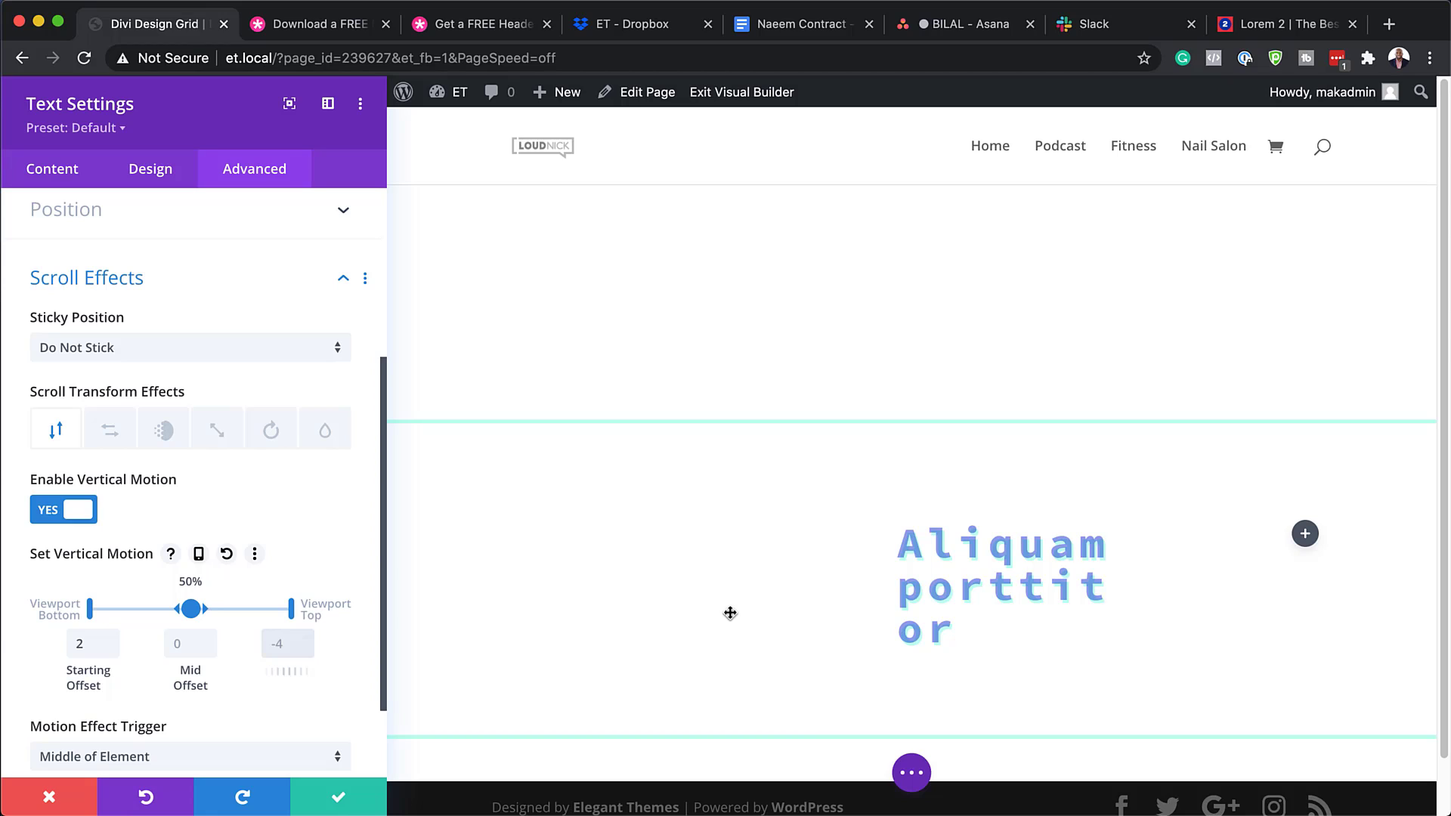
{"action": "type", "text": "-2"}
{"action": "left_click", "coordinate": [340, 799]}
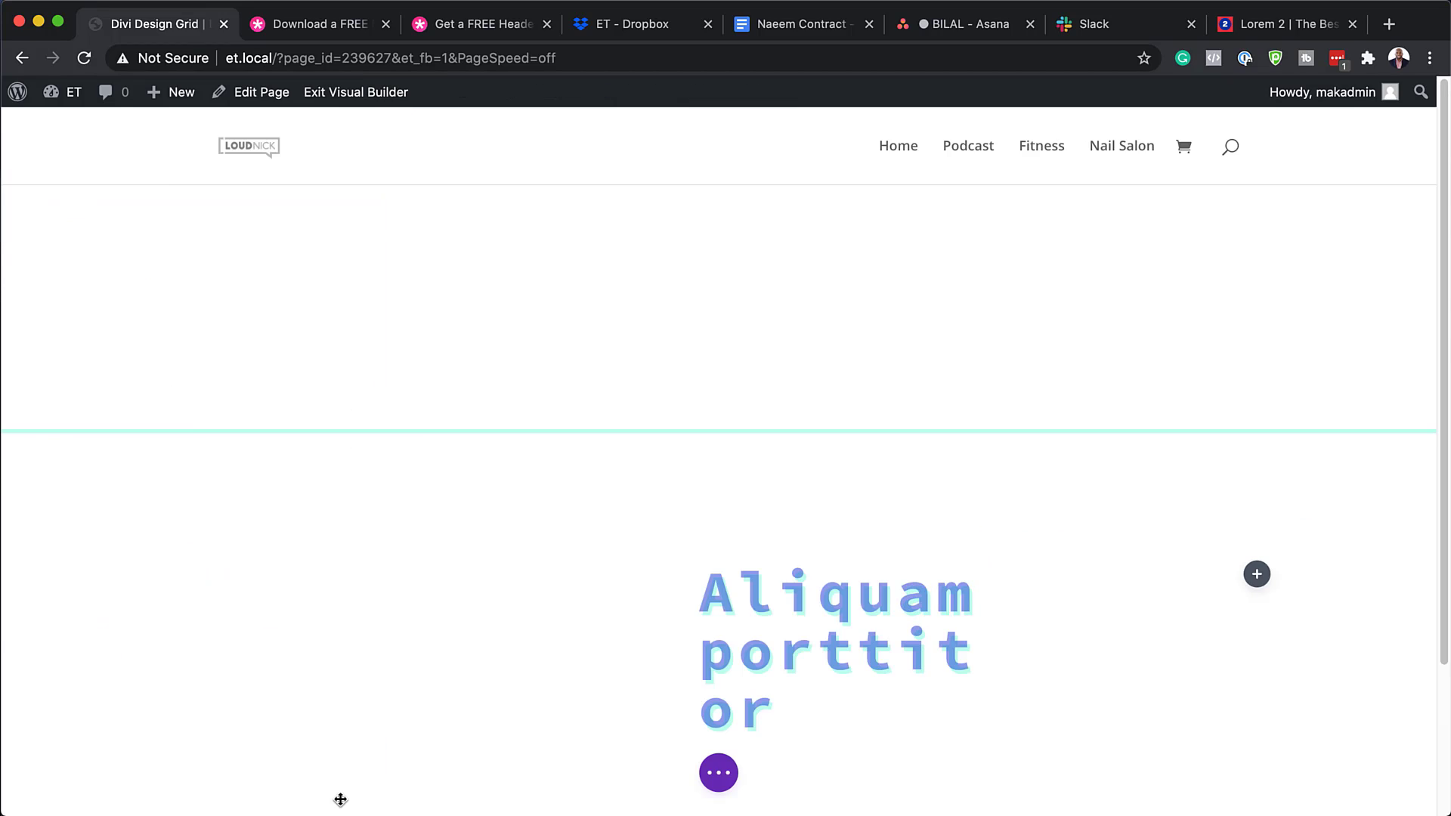
Add a Text module below the heading and replace its body with the paragraph "Lorem ipsum dolor sit amet, consectetuer adipiscing elit … posuere a, pede.".
{"action": "scroll", "coordinate": [1257, 628], "scroll_direction": "down", "scroll_amount": 5}
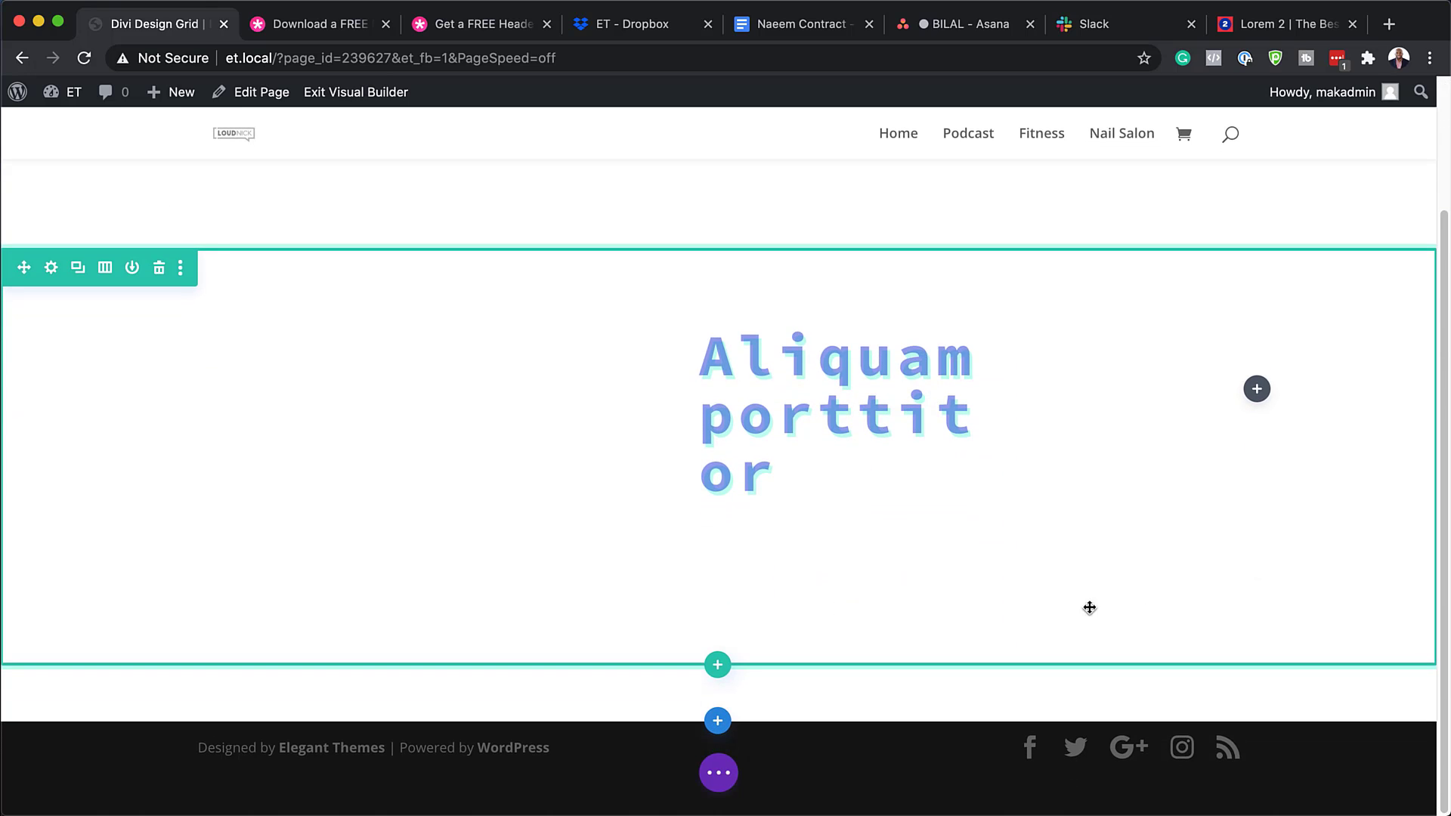
{"action": "left_click", "coordinate": [853, 508]}
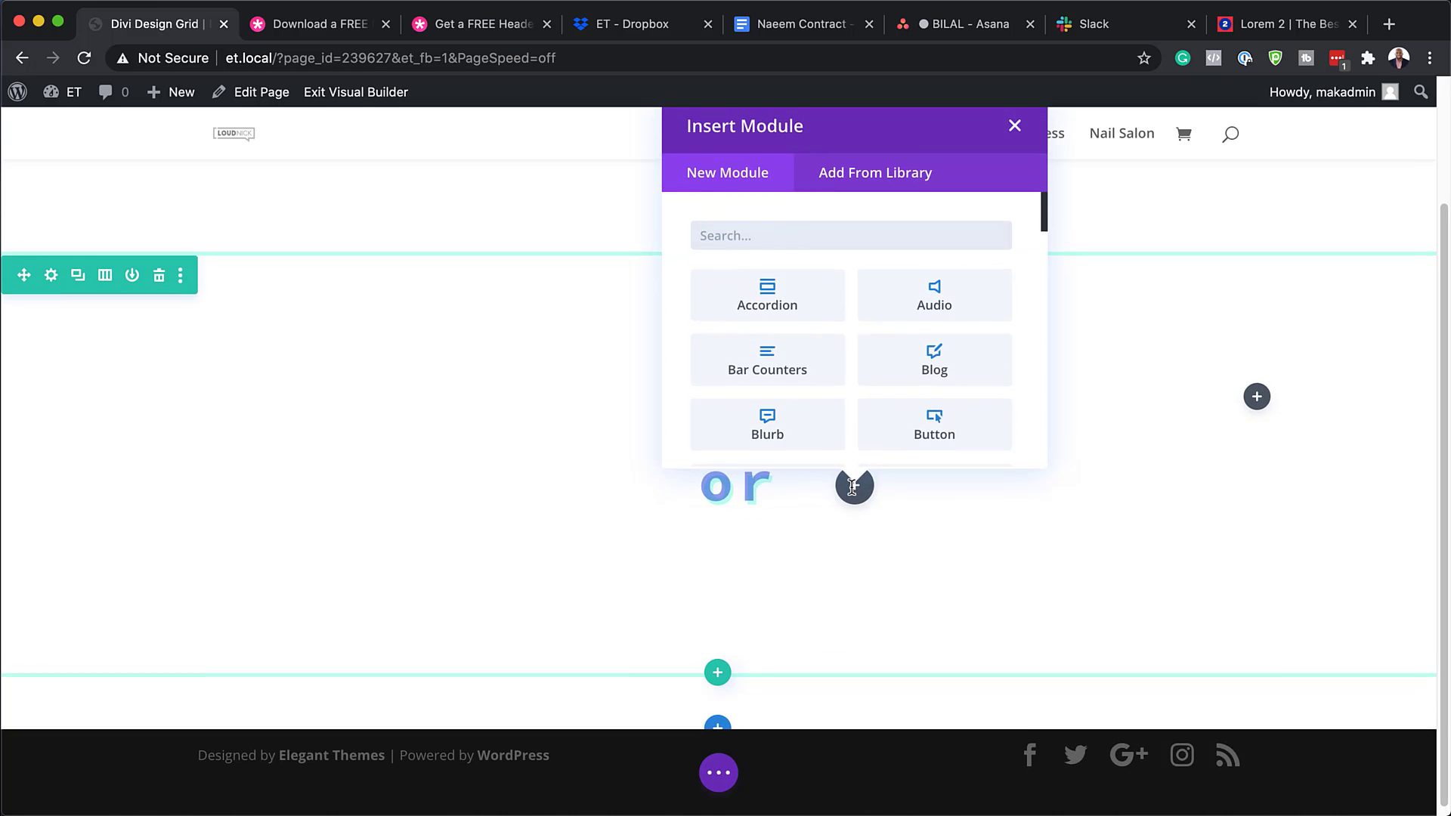
{"action": "type", "text": "text"}
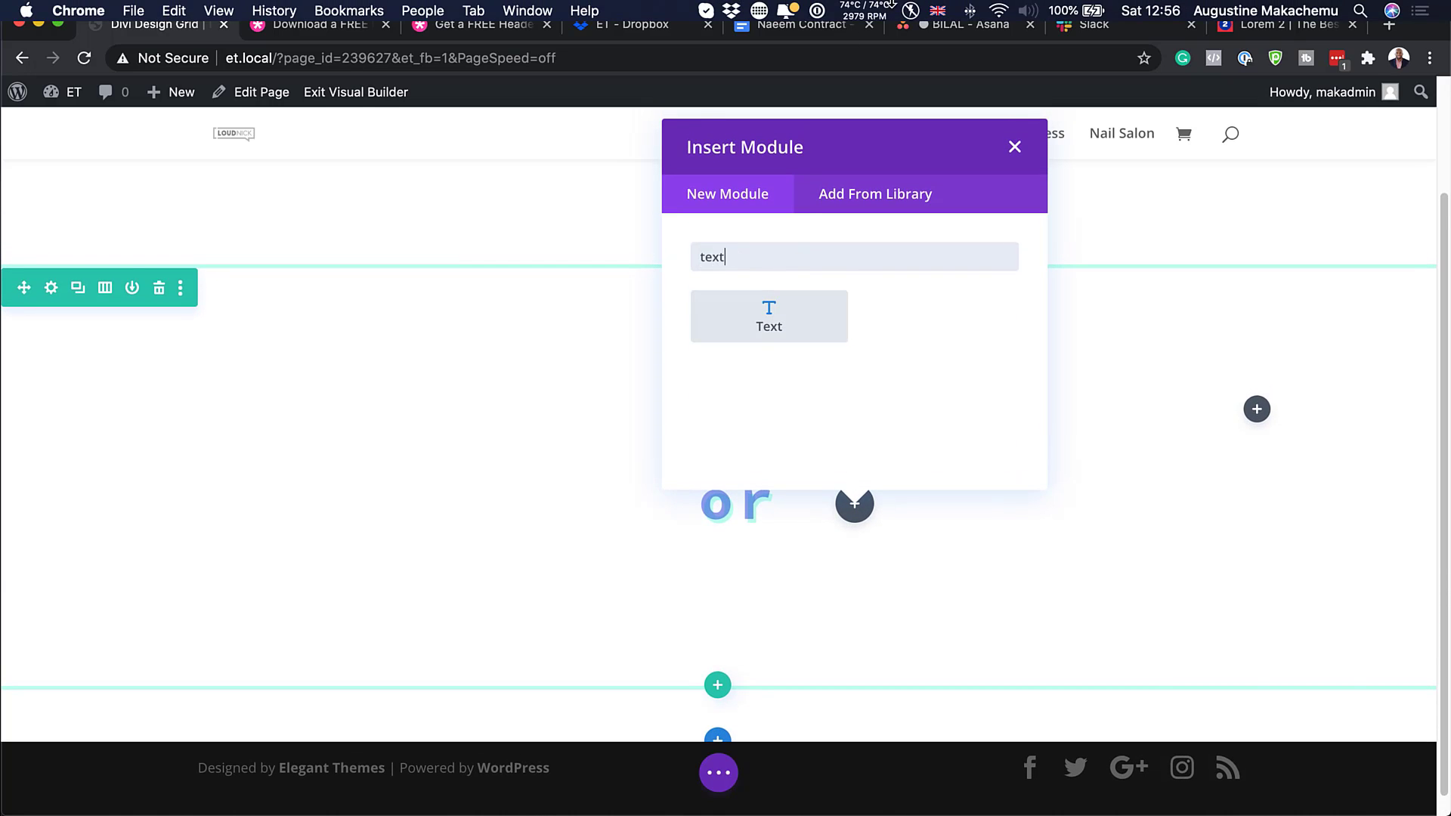
{"action": "left_click", "coordinate": [762, 314]}
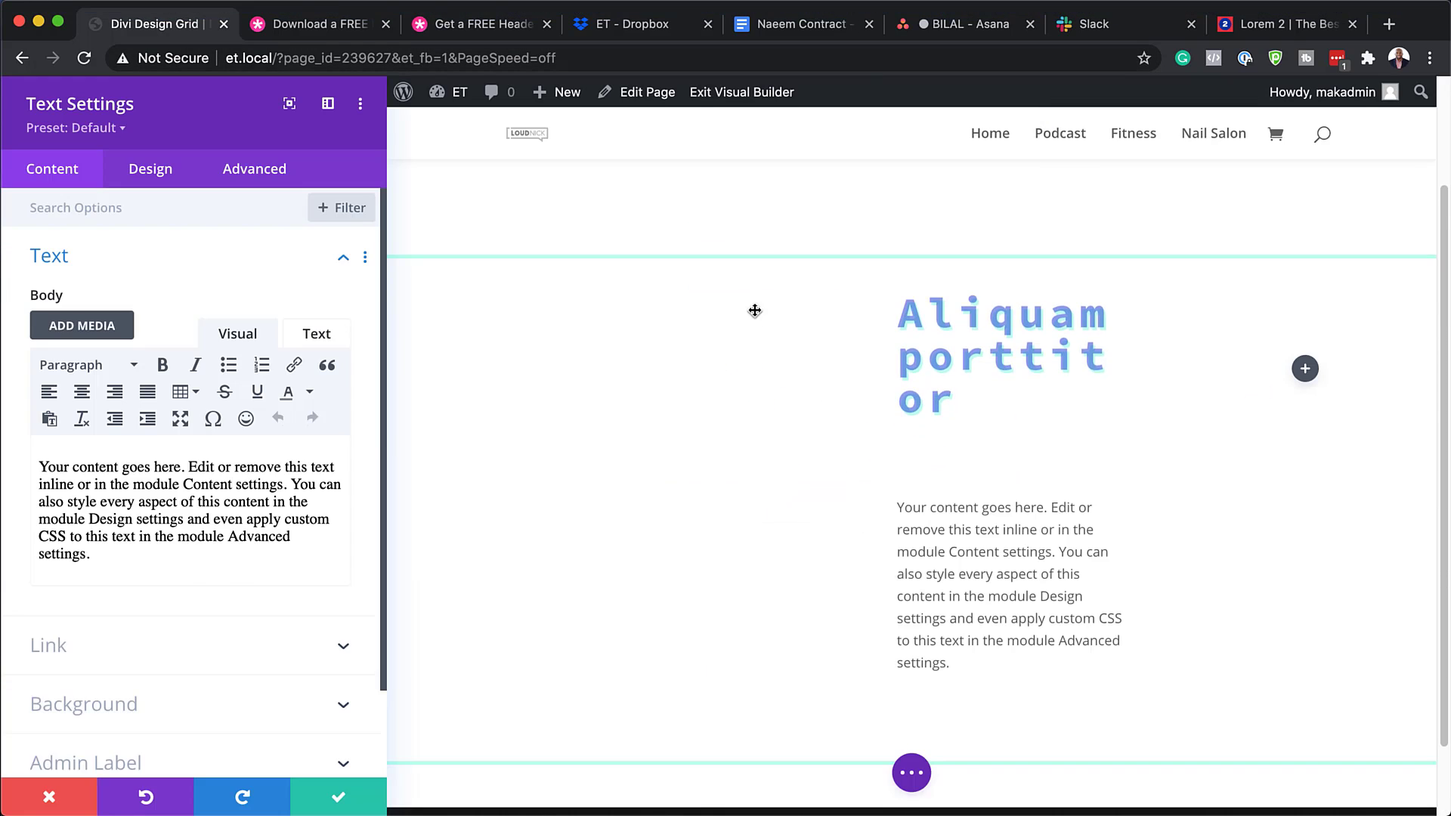
{"action": "left_click_drag", "start_coordinate": [257, 587], "coordinate": [11, 445]}
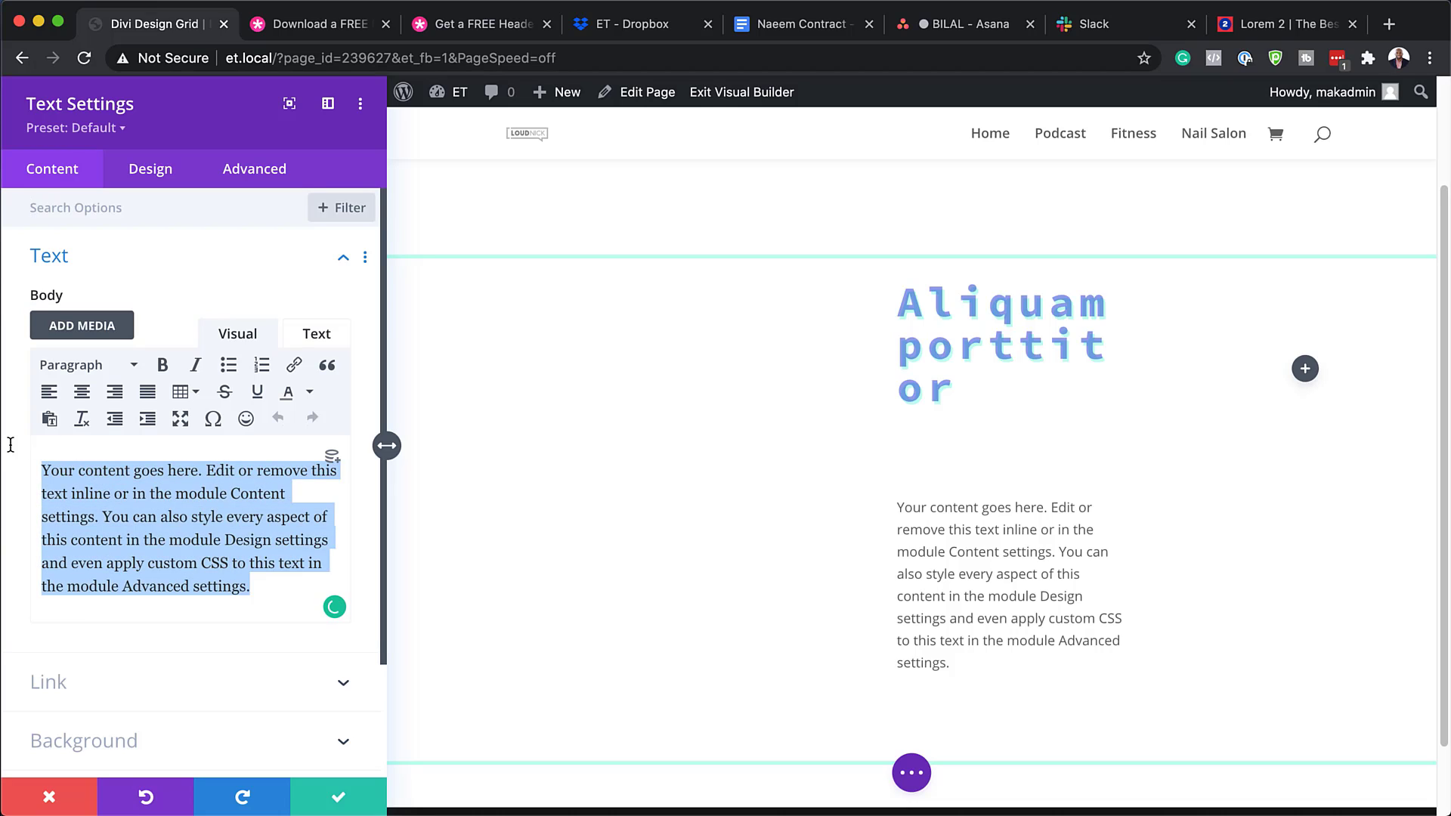
{"action": "type", "text": "Lorem ipsum dolor sit amet, consectetuer adipiscing elit. Donec odio. Quisque volutpat mattis eros. Nullam malesuada erat ut turpis. Suspendisse urna nibh, viverra non, semper suscipit, posuere a, pede."}
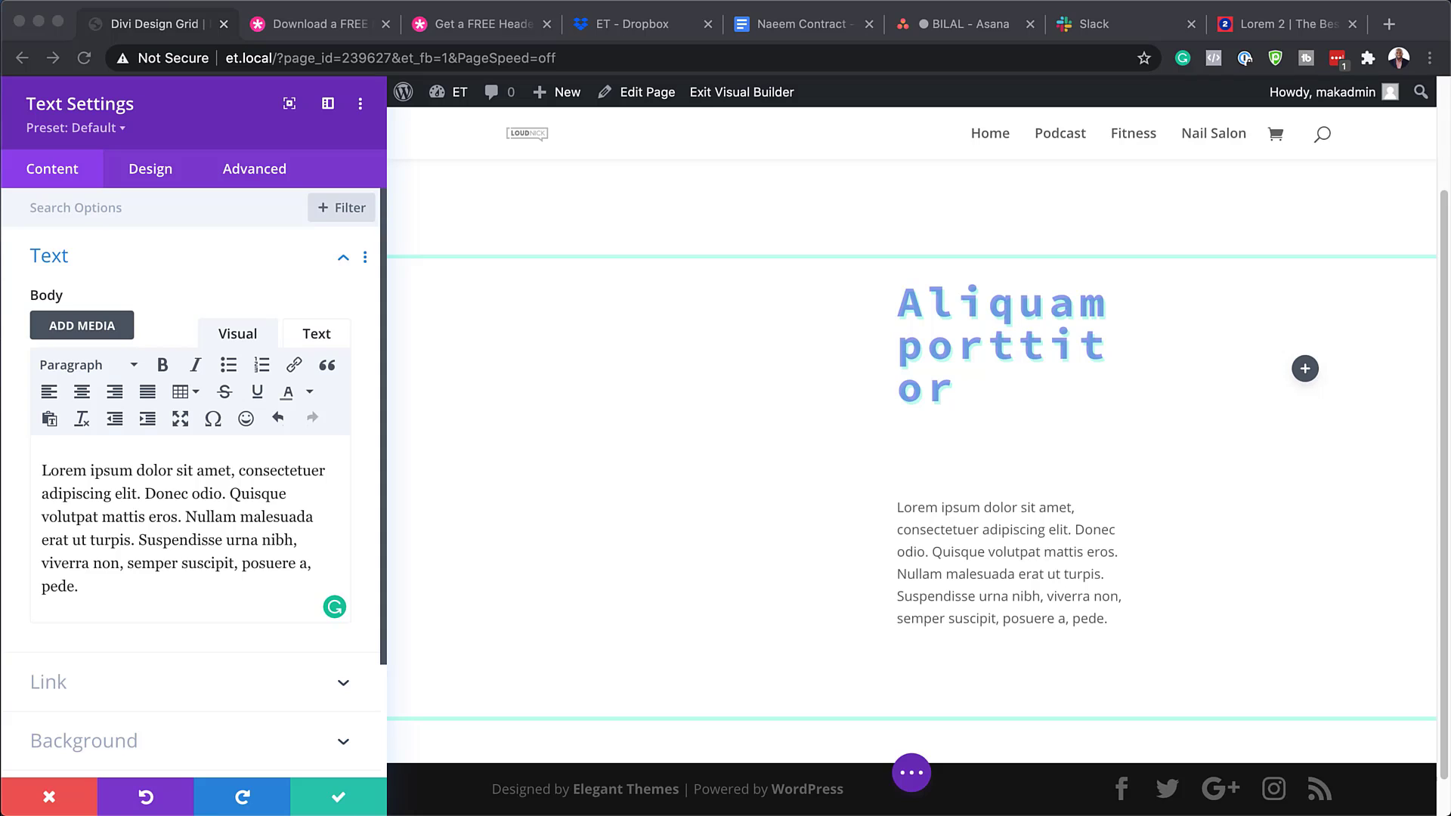
In the new module's text design options, set the text font to Source Code Pro.
{"action": "left_click", "coordinate": [159, 168]}
{"action": "left_click", "coordinate": [87, 260]}
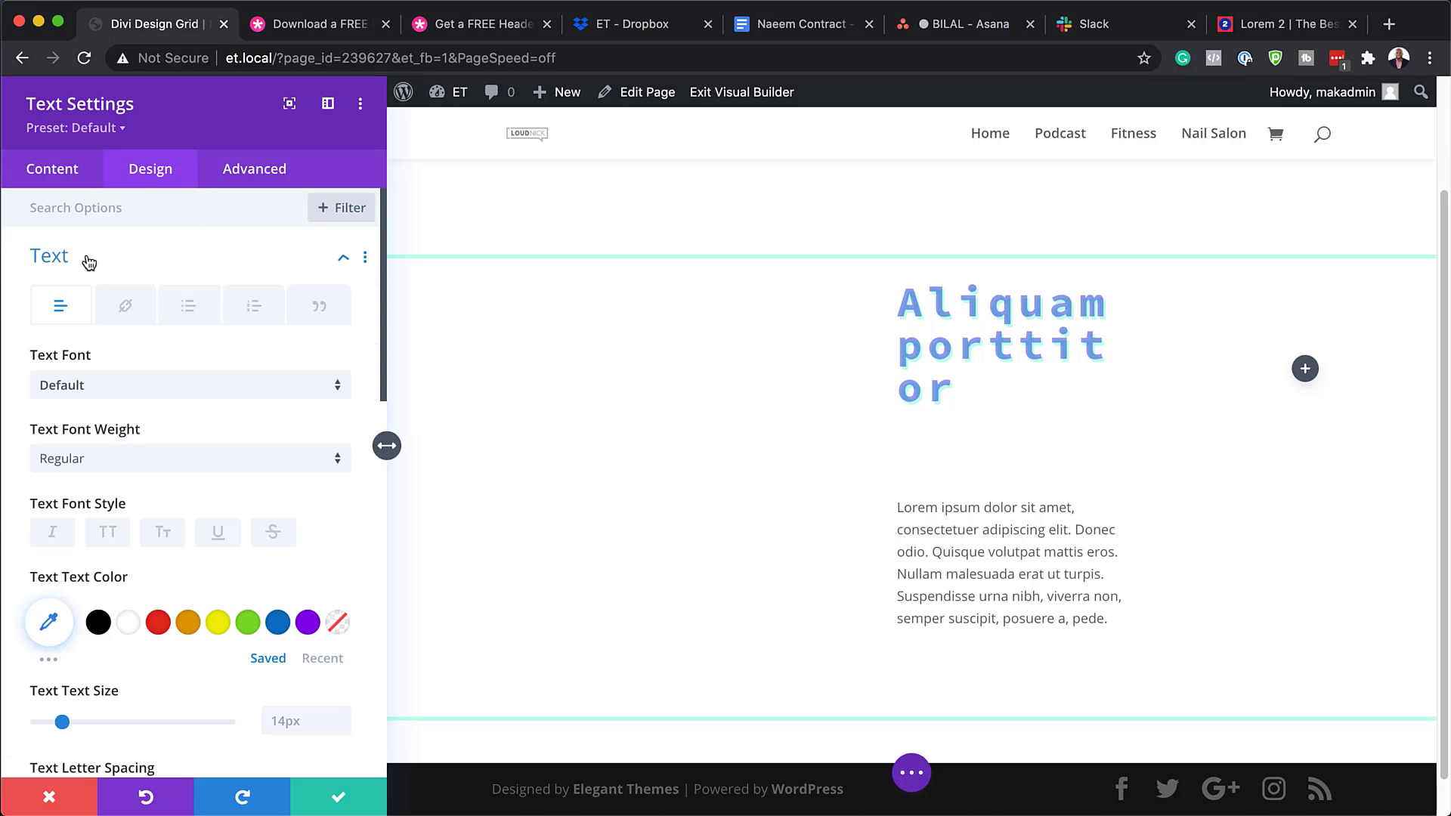
{"action": "left_click", "coordinate": [133, 395]}
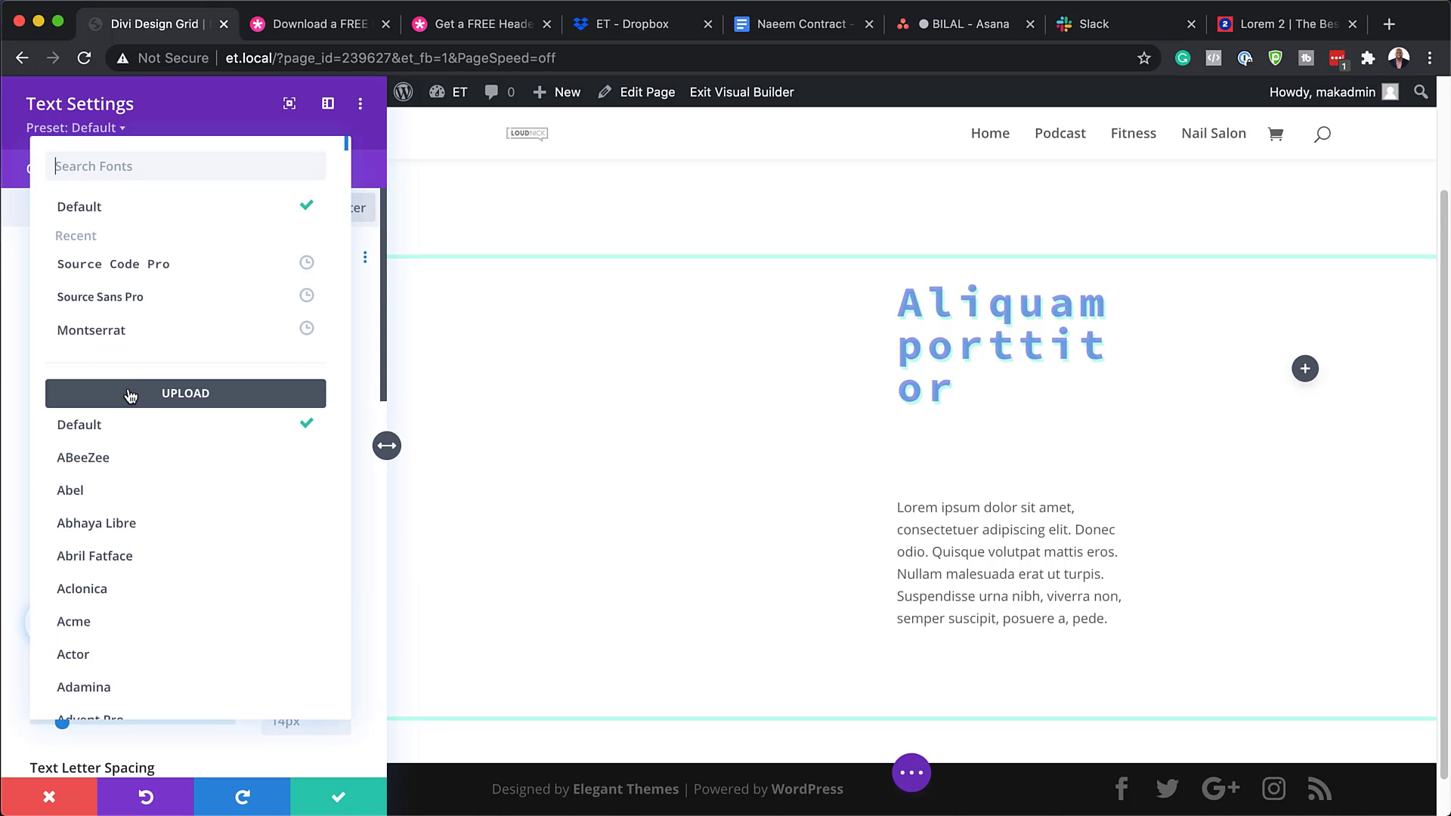
{"action": "left_click", "coordinate": [198, 265]}
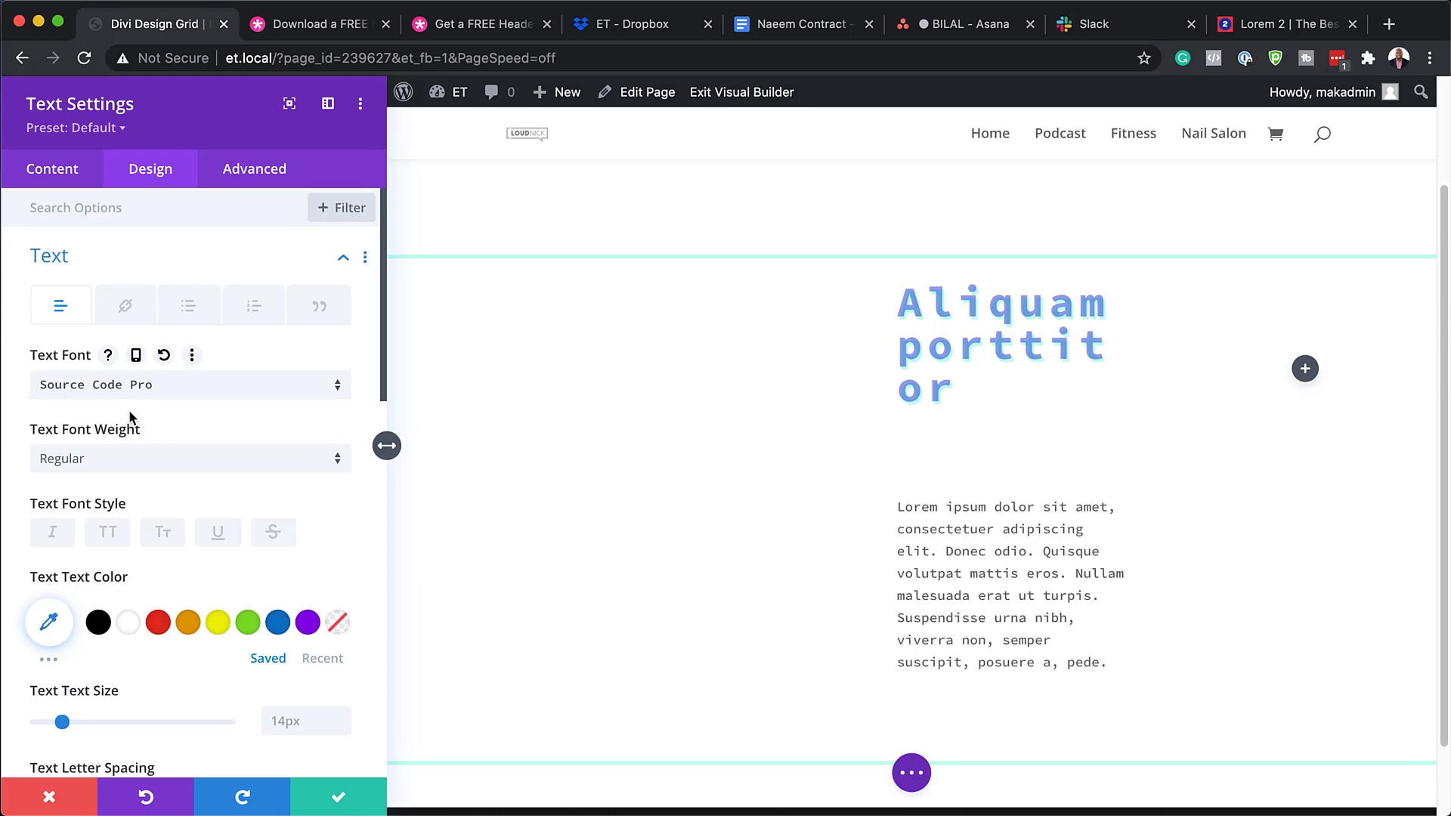
Set the paragraph's text size to 15px and its line height to 2em.
{"action": "scroll", "coordinate": [238, 661], "scroll_direction": "down", "scroll_amount": 1}
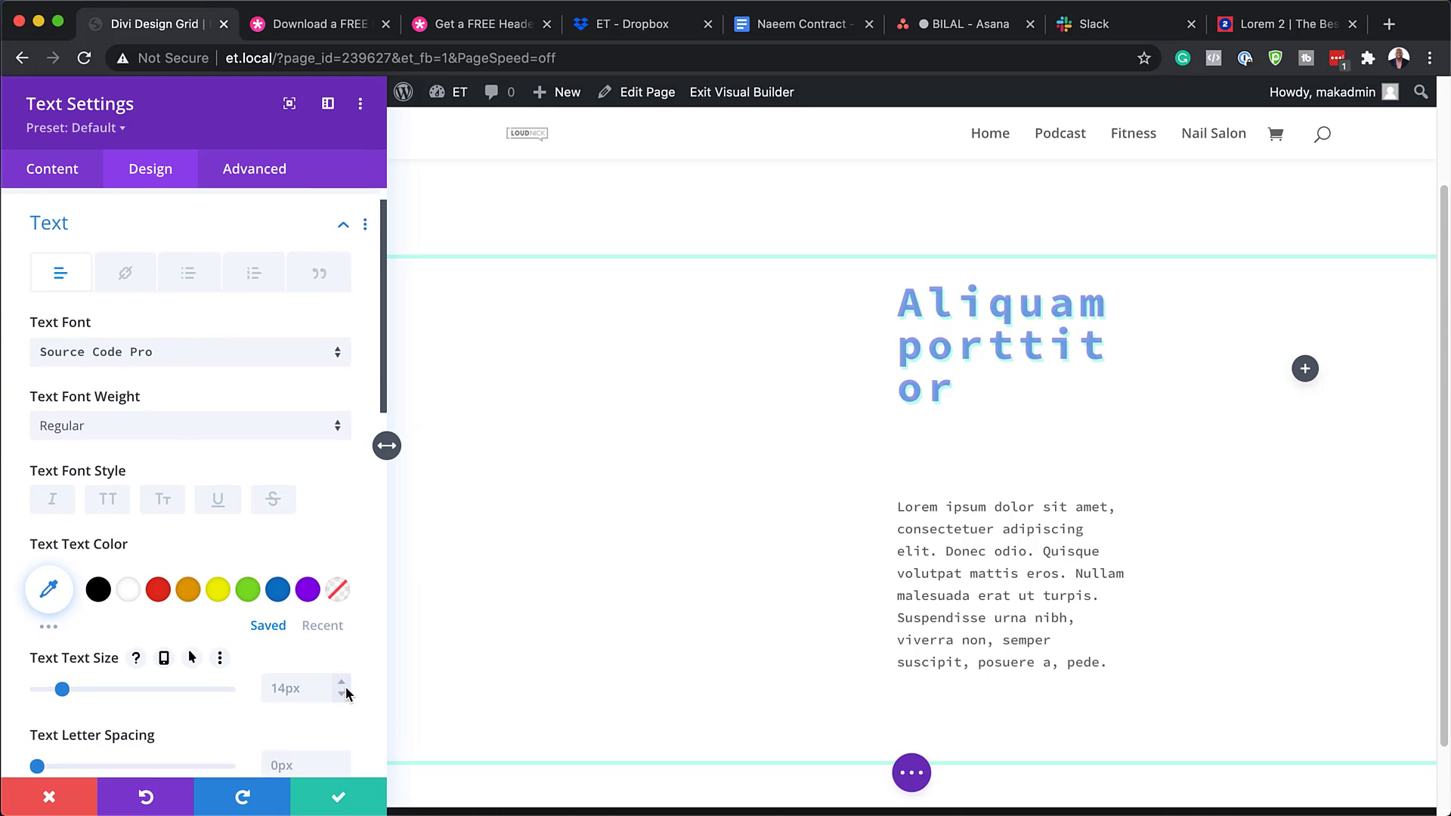
{"action": "left_click", "coordinate": [343, 683]}
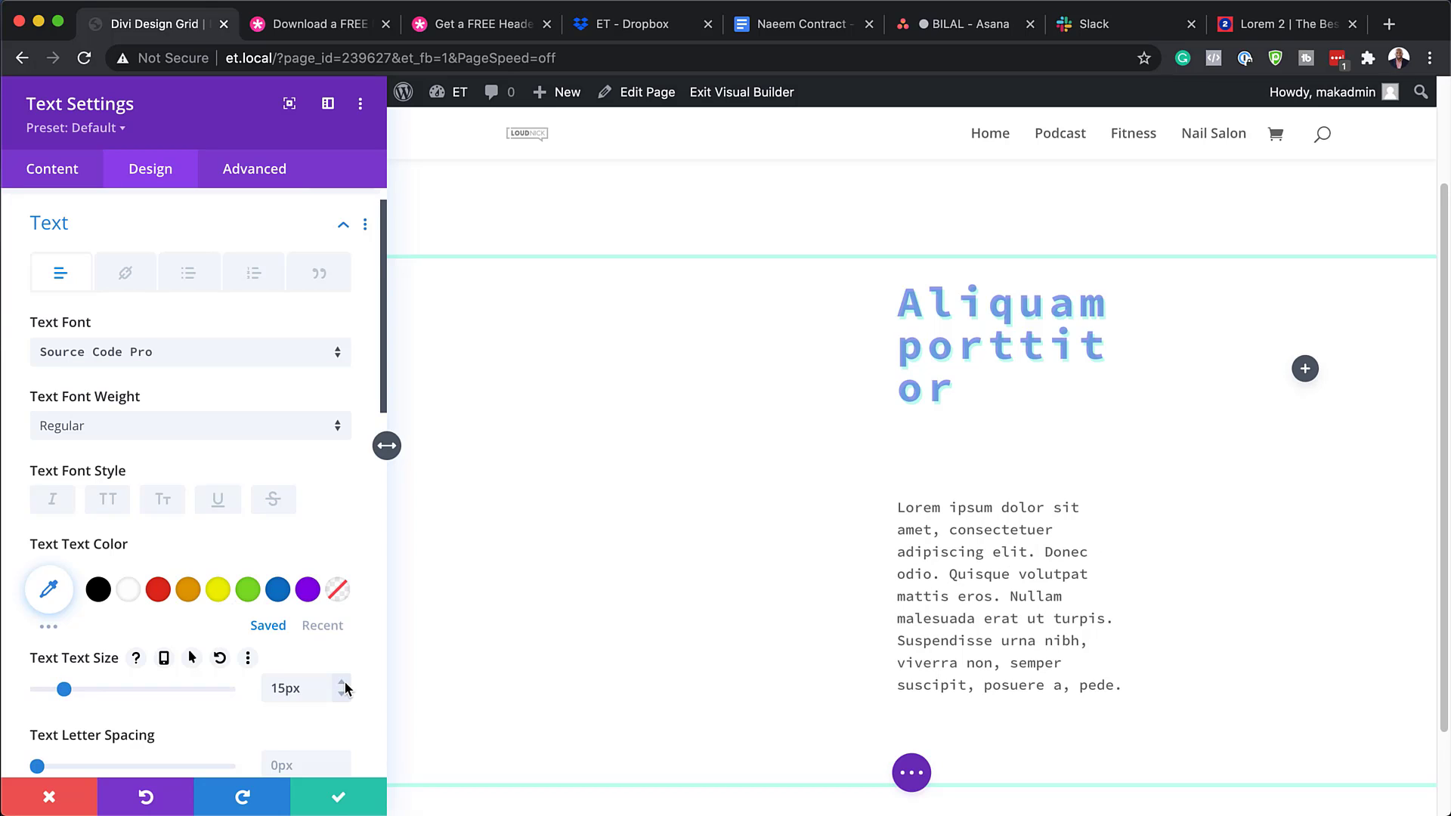
{"action": "scroll", "coordinate": [344, 688], "scroll_direction": "down", "scroll_amount": 3}
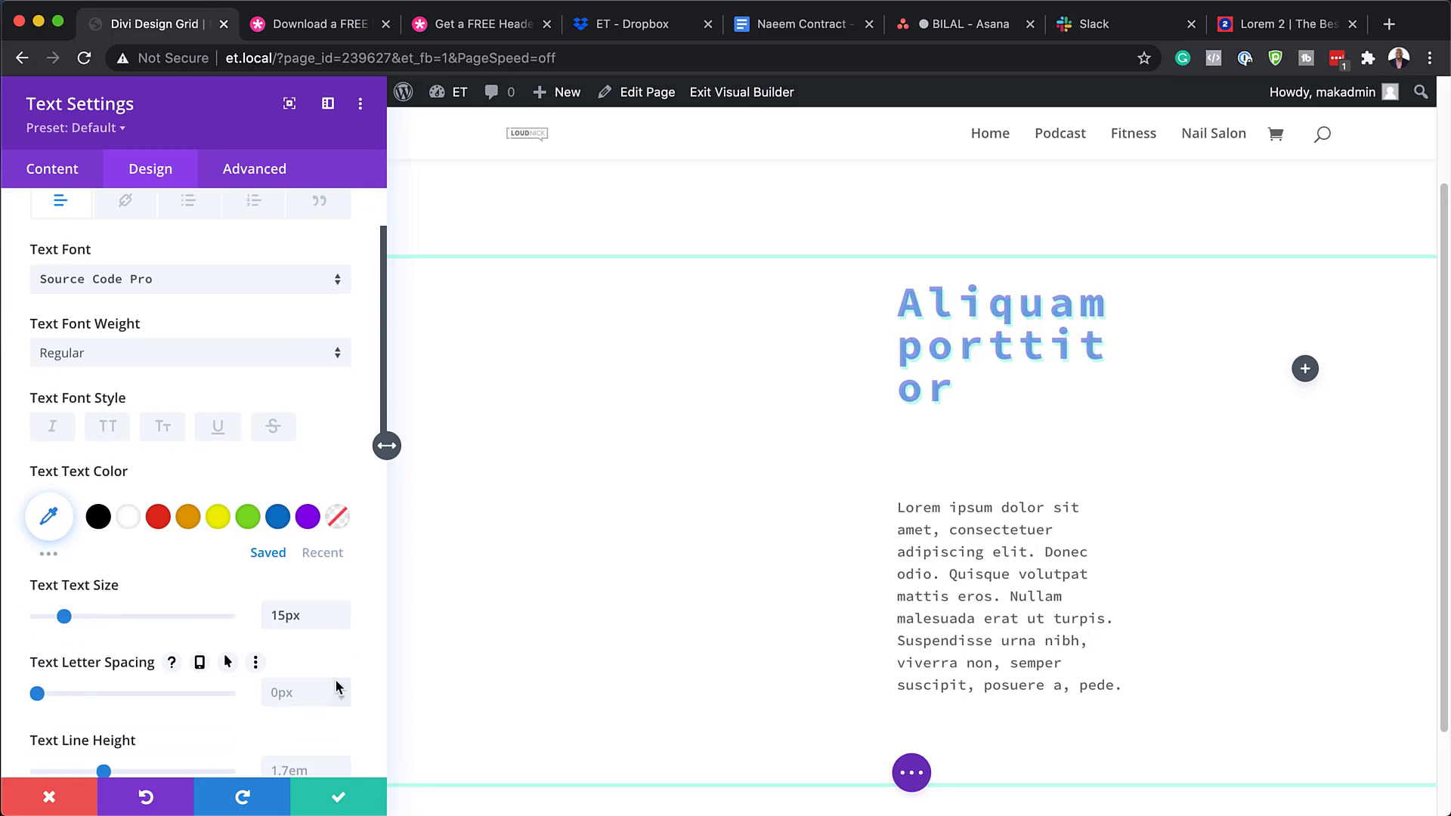
{"action": "scroll", "coordinate": [337, 685], "scroll_direction": "down", "scroll_amount": 3}
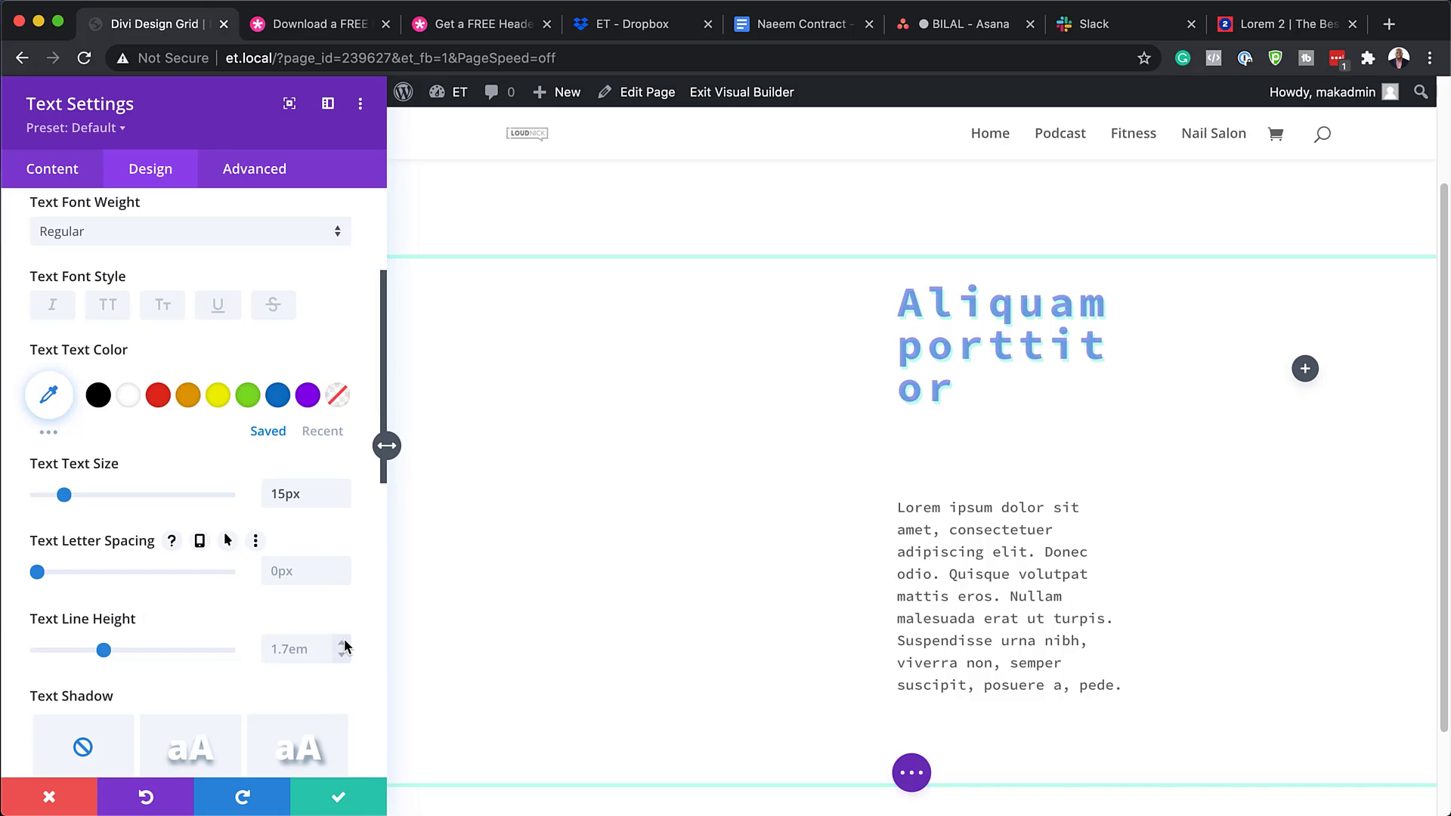
{"action": "left_click", "coordinate": [344, 643]}
{"action": "left_click", "coordinate": [344, 643]}
{"action": "left_click", "coordinate": [344, 643]}
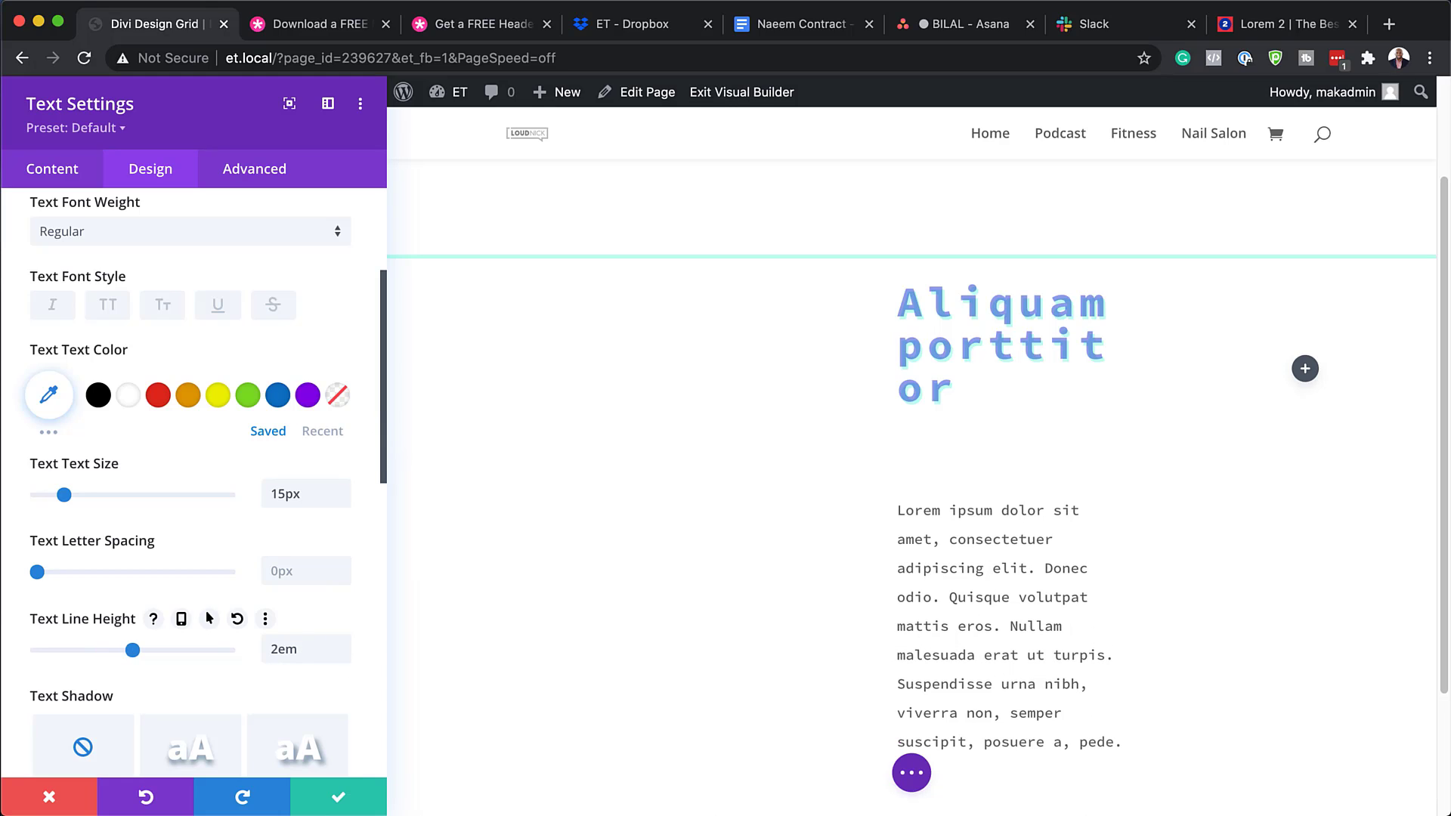
Enable vertical scroll motion on the paragraph module with starting offset 2 and ending offset -2, and save the module.
{"action": "left_click", "coordinate": [276, 175]}
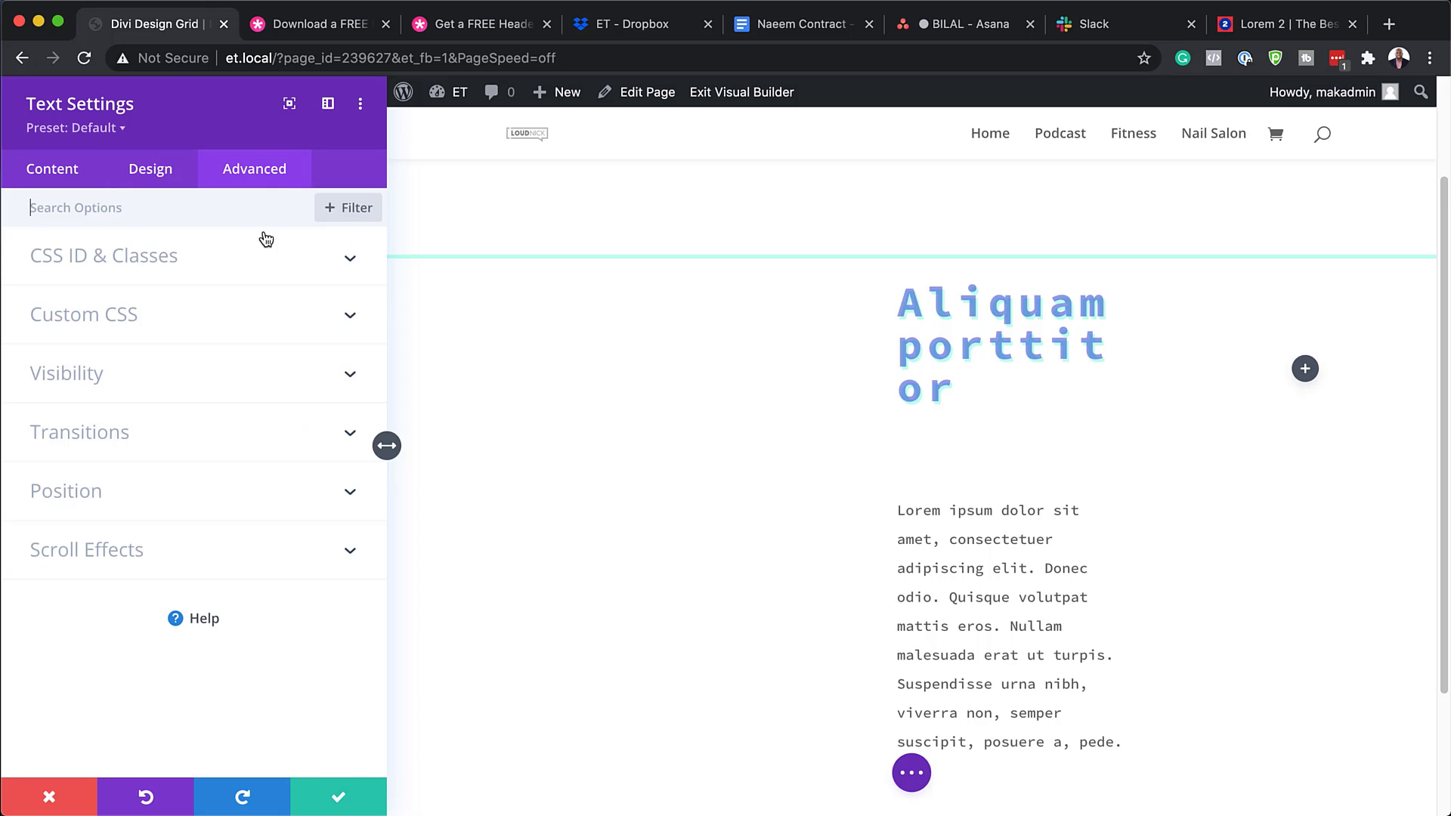
{"action": "left_click", "coordinate": [148, 554]}
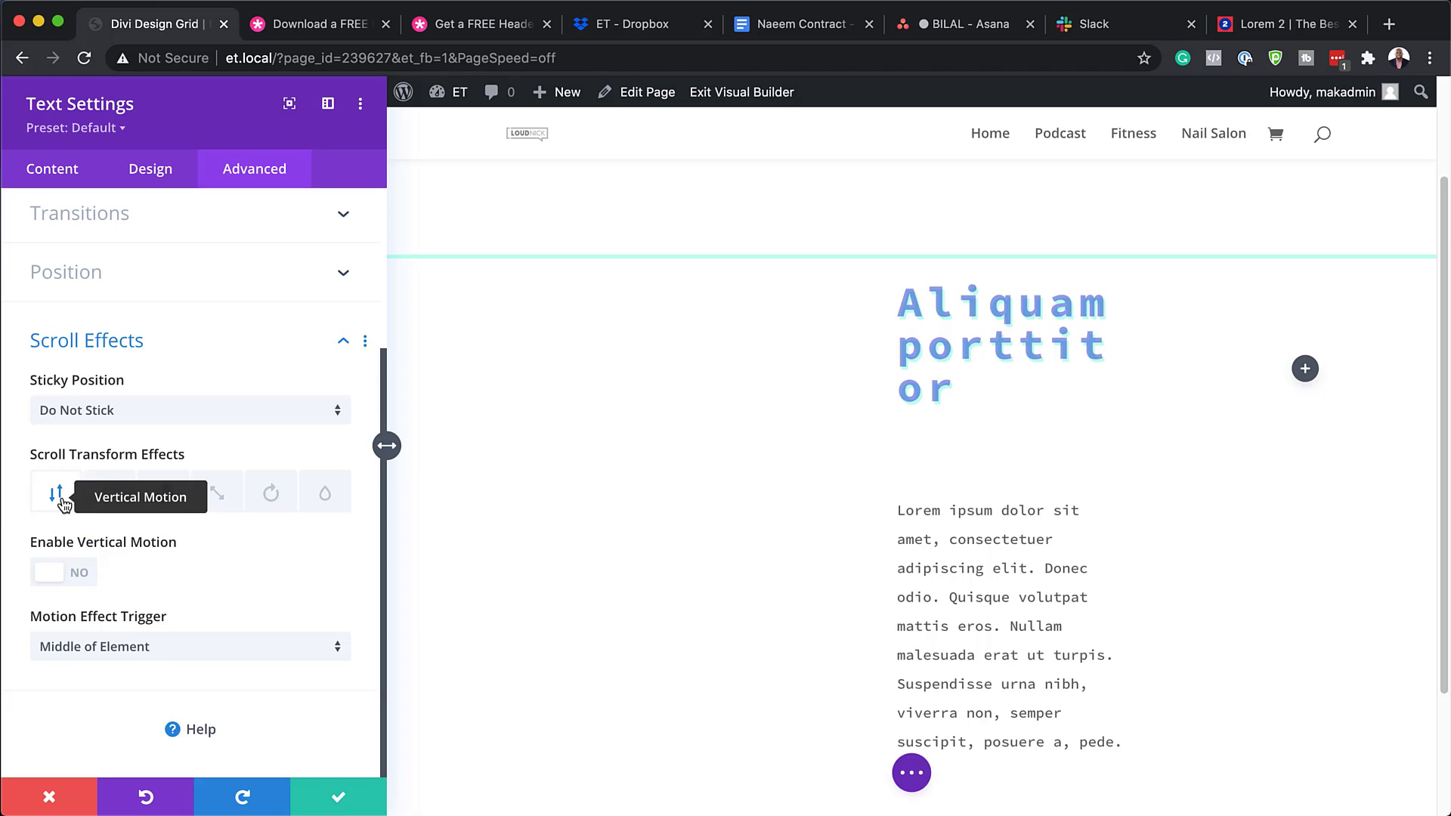
{"action": "left_click", "coordinate": [80, 576]}
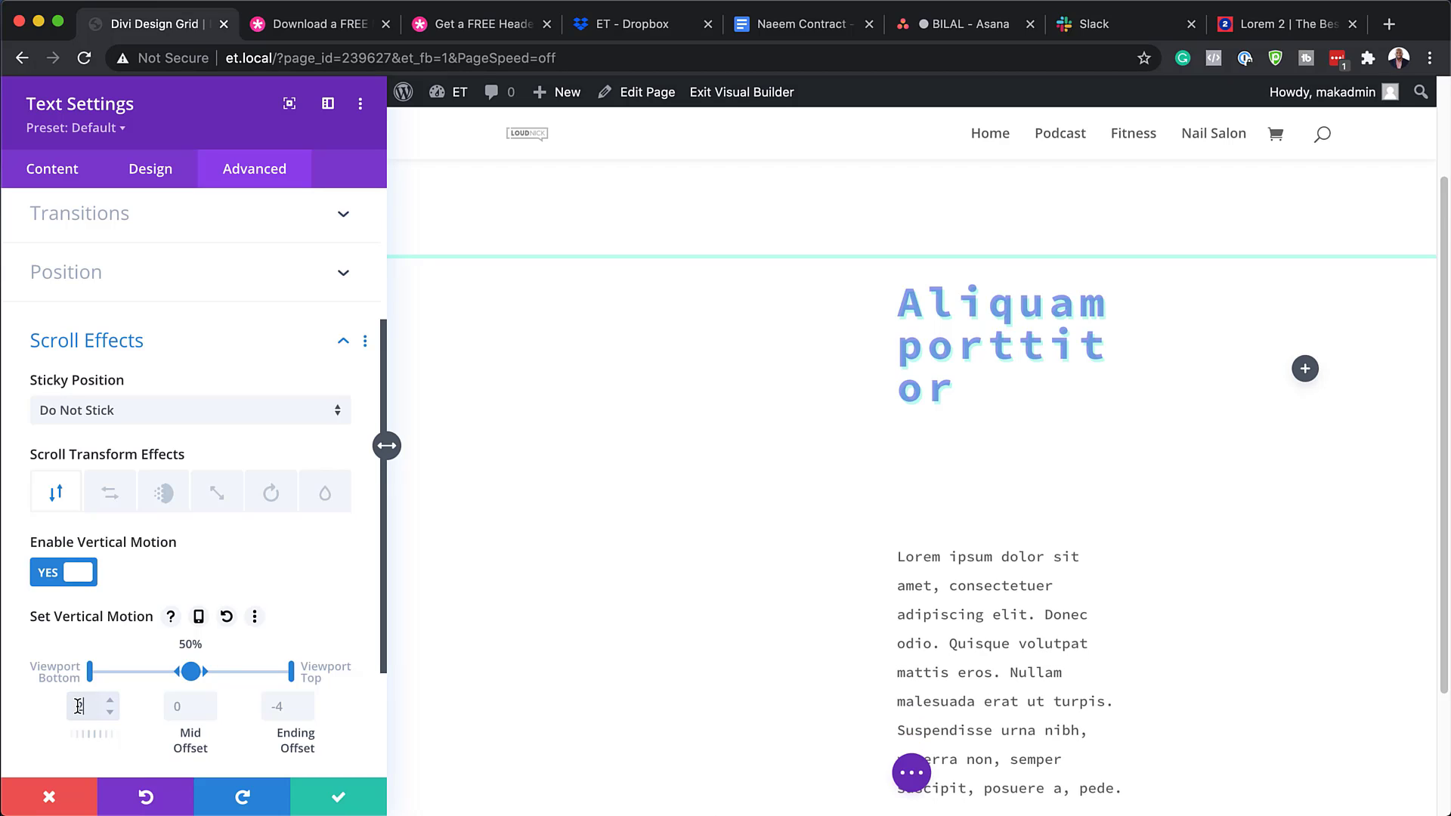
{"action": "left_click", "coordinate": [287, 711]}
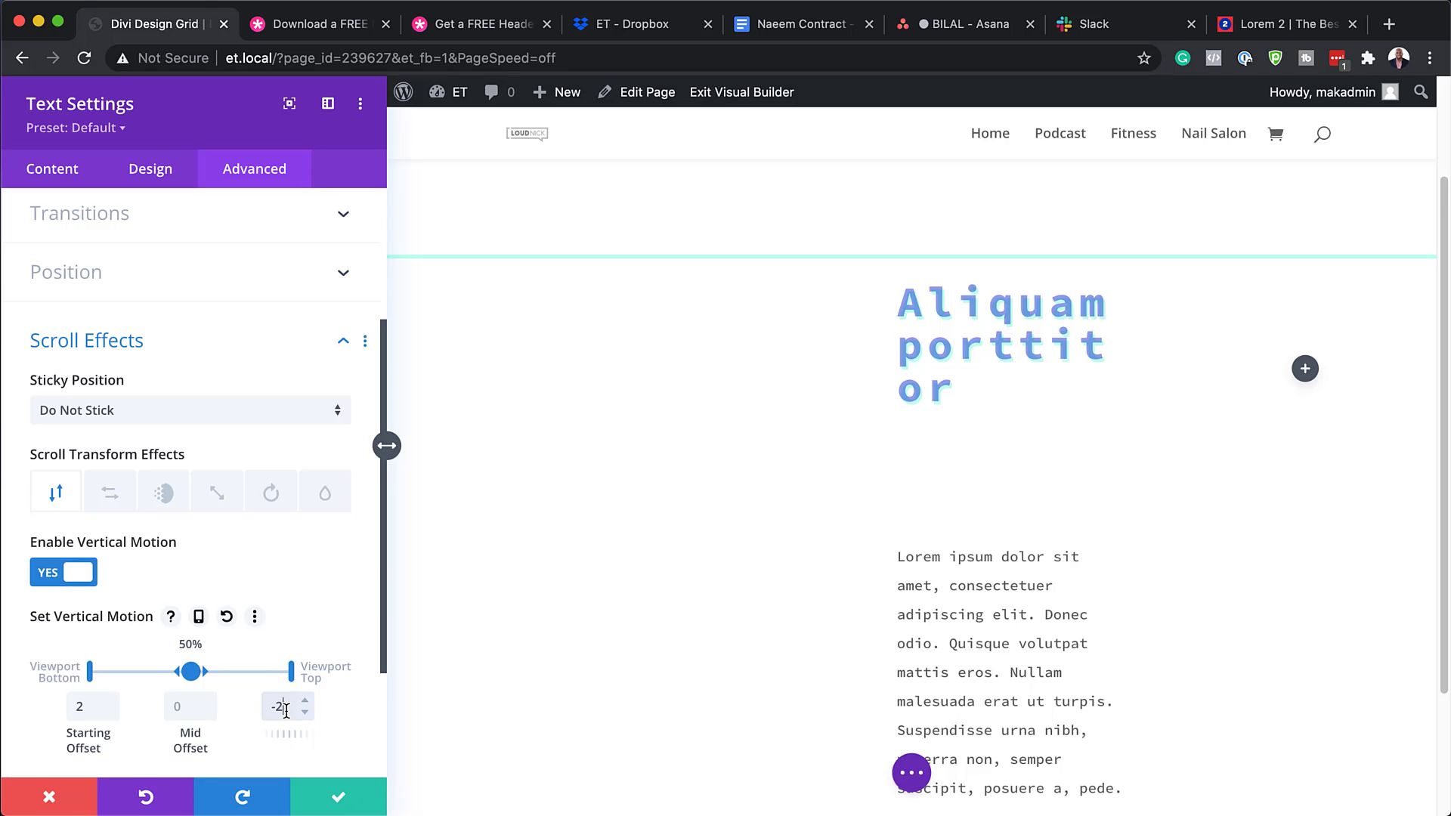
{"action": "type", "text": "-2"}
{"action": "left_click", "coordinate": [341, 799]}
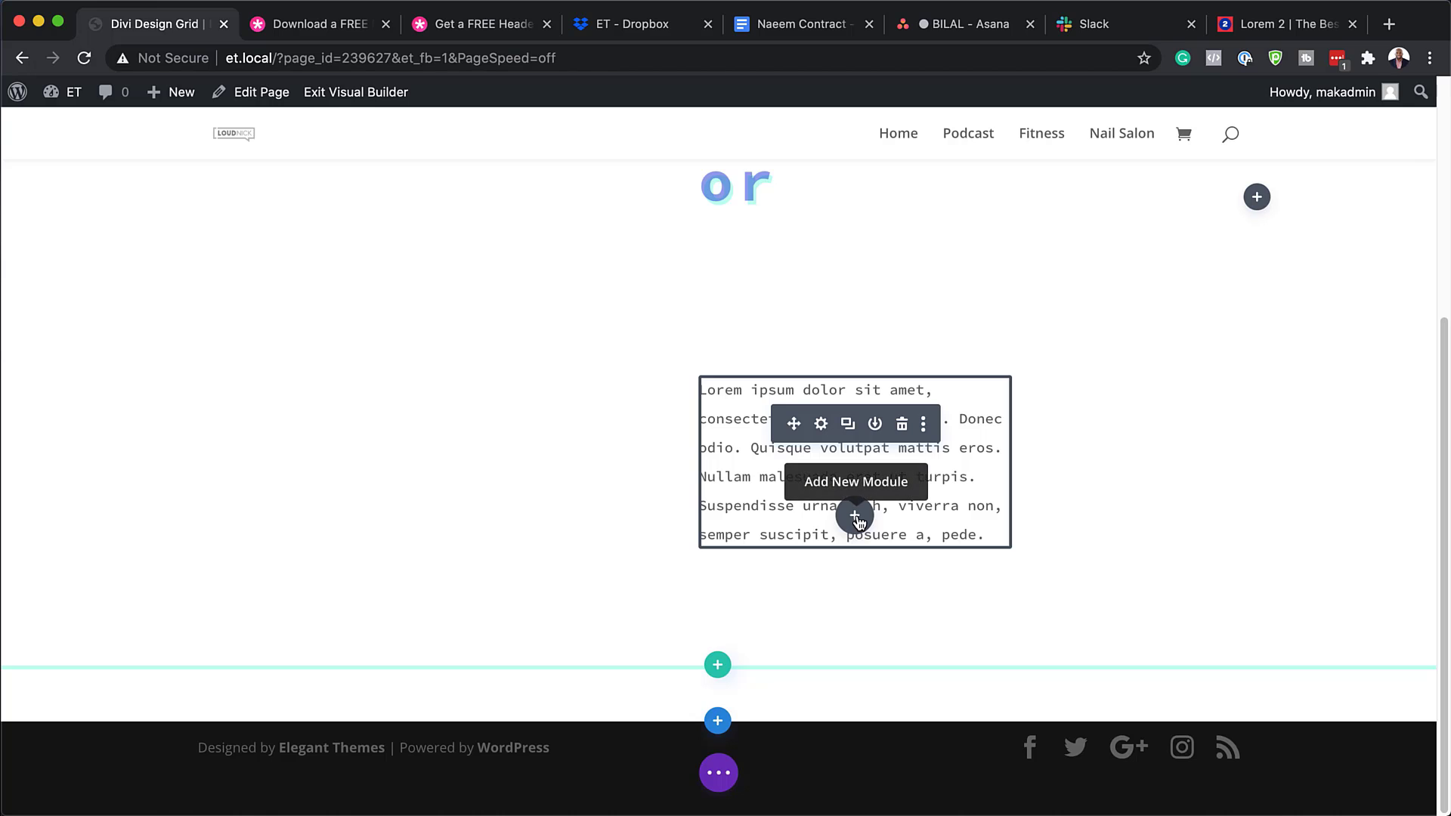
Add a Button module below the paragraph with the button text "Read More" and the link URL "#".
{"action": "left_click", "coordinate": [857, 518]}
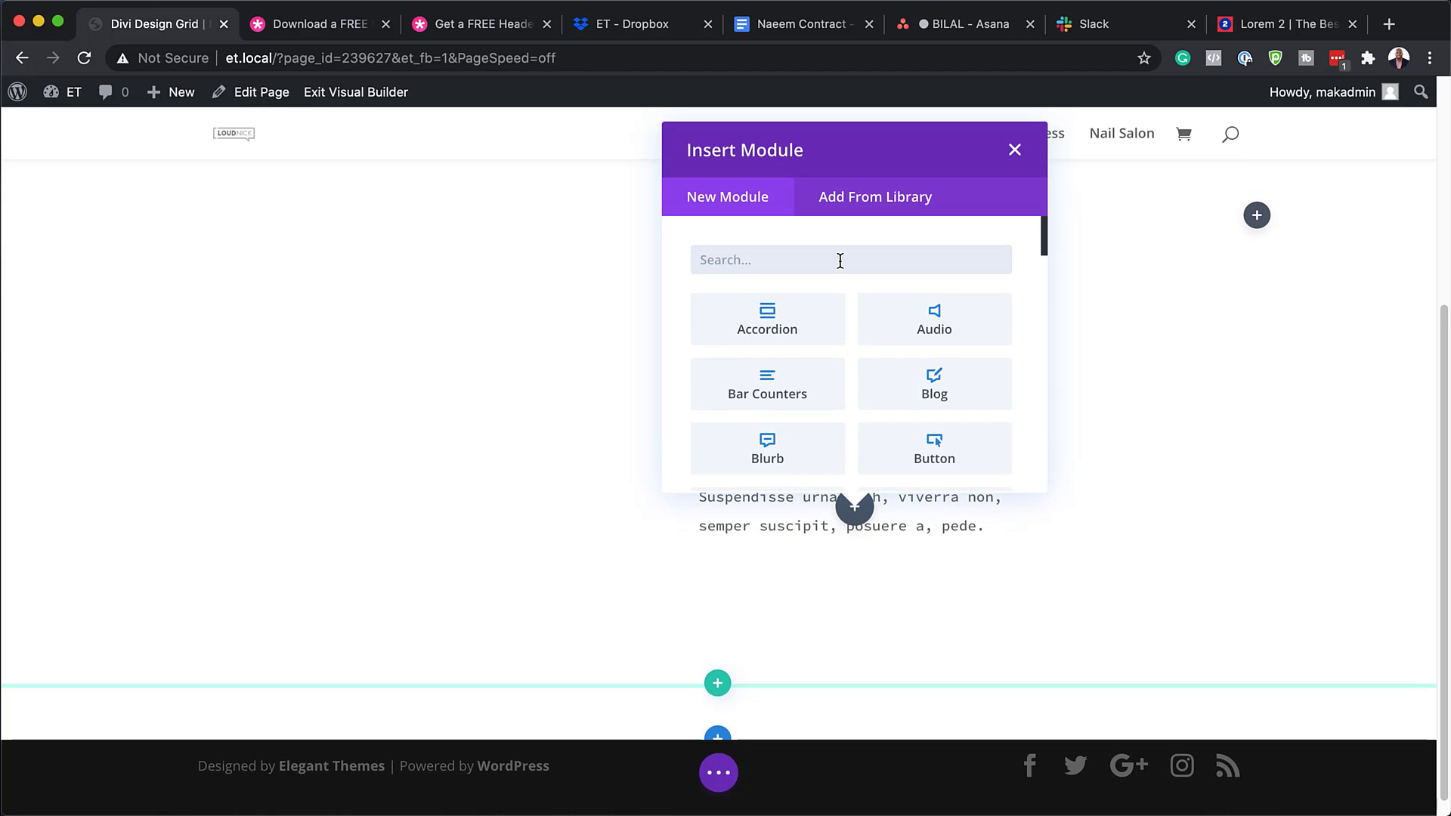
{"action": "left_click", "coordinate": [974, 461]}
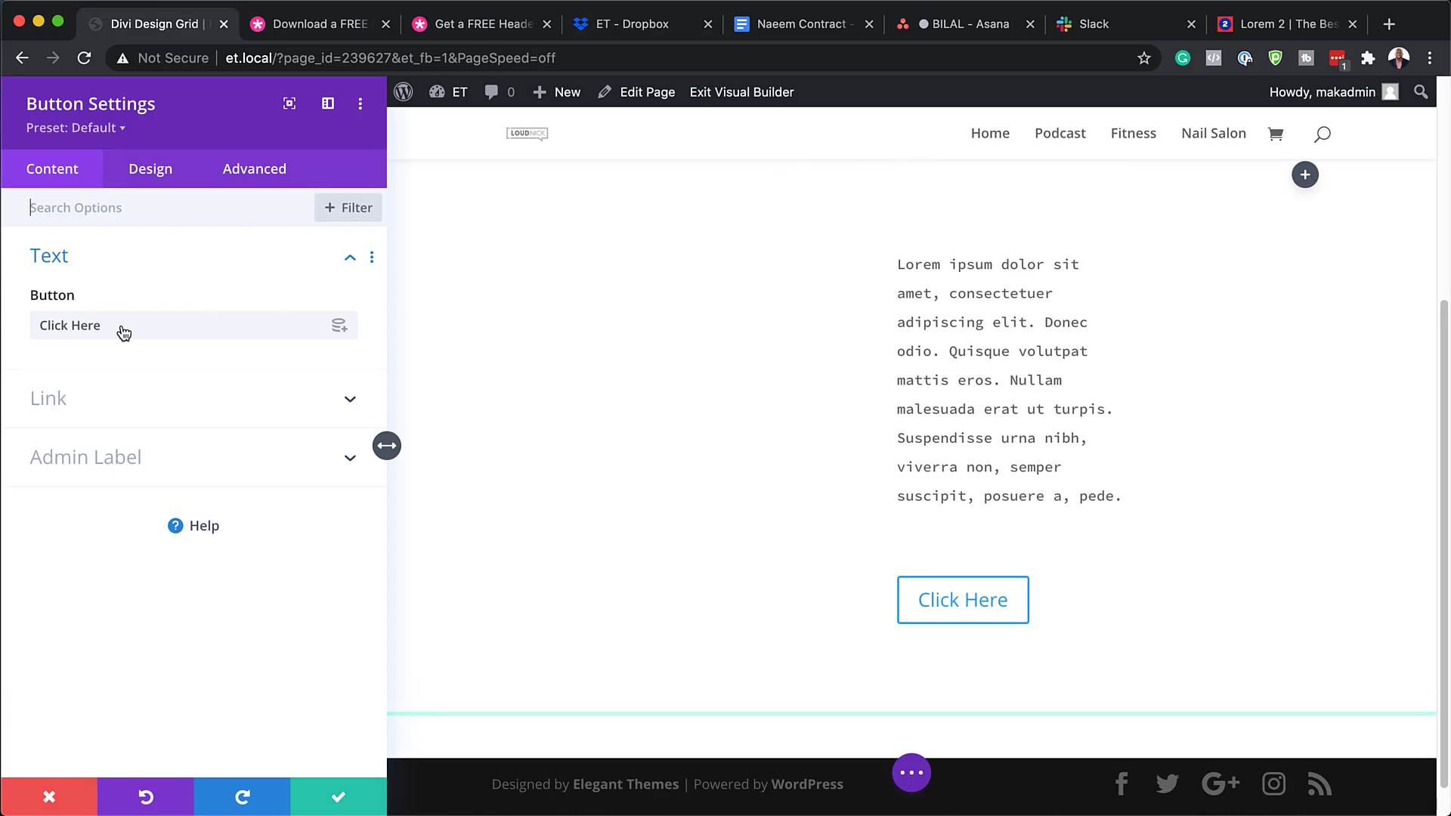
{"action": "triple_click", "coordinate": [160, 325]}
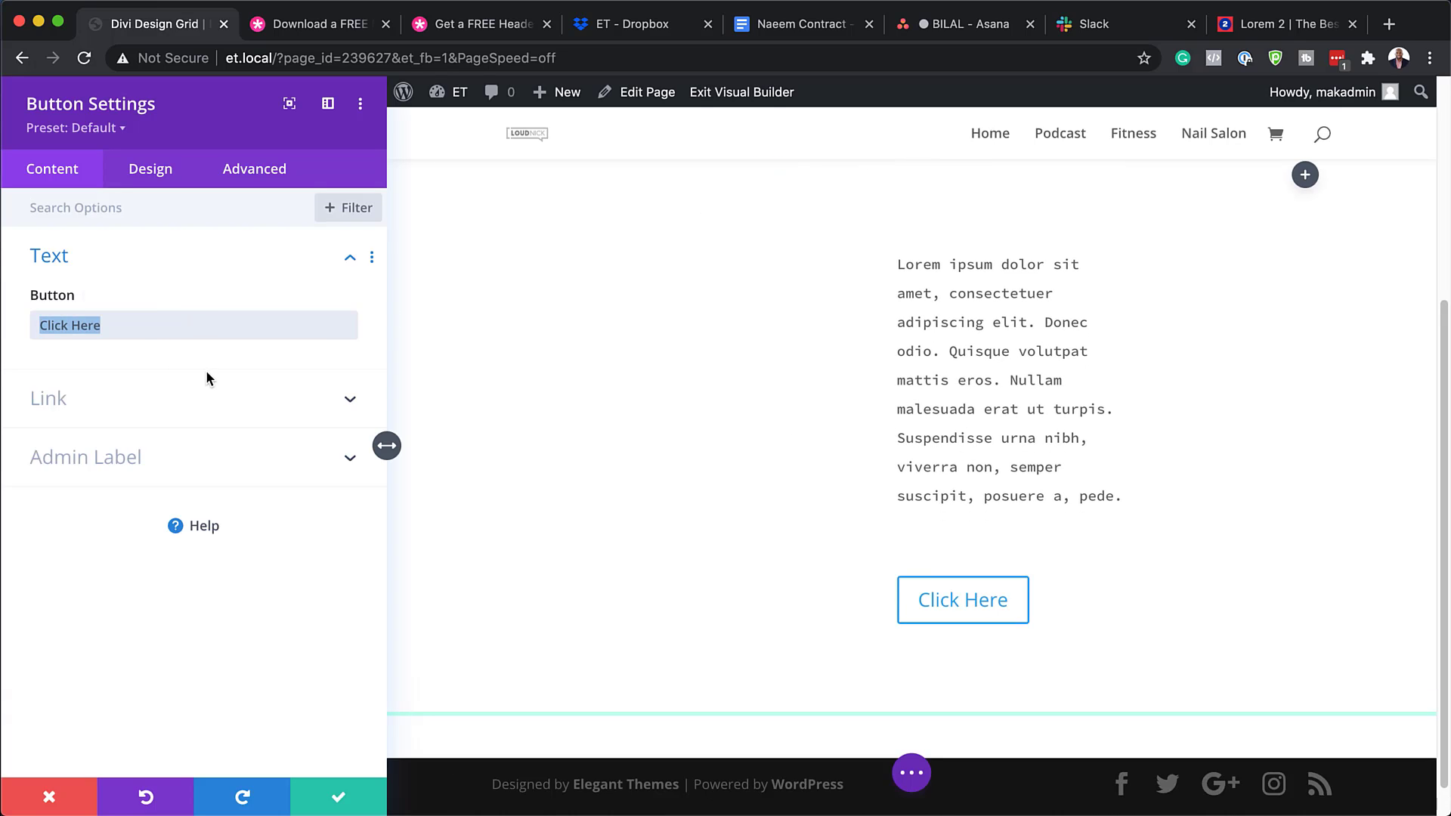
{"action": "type", "text": "Read More"}
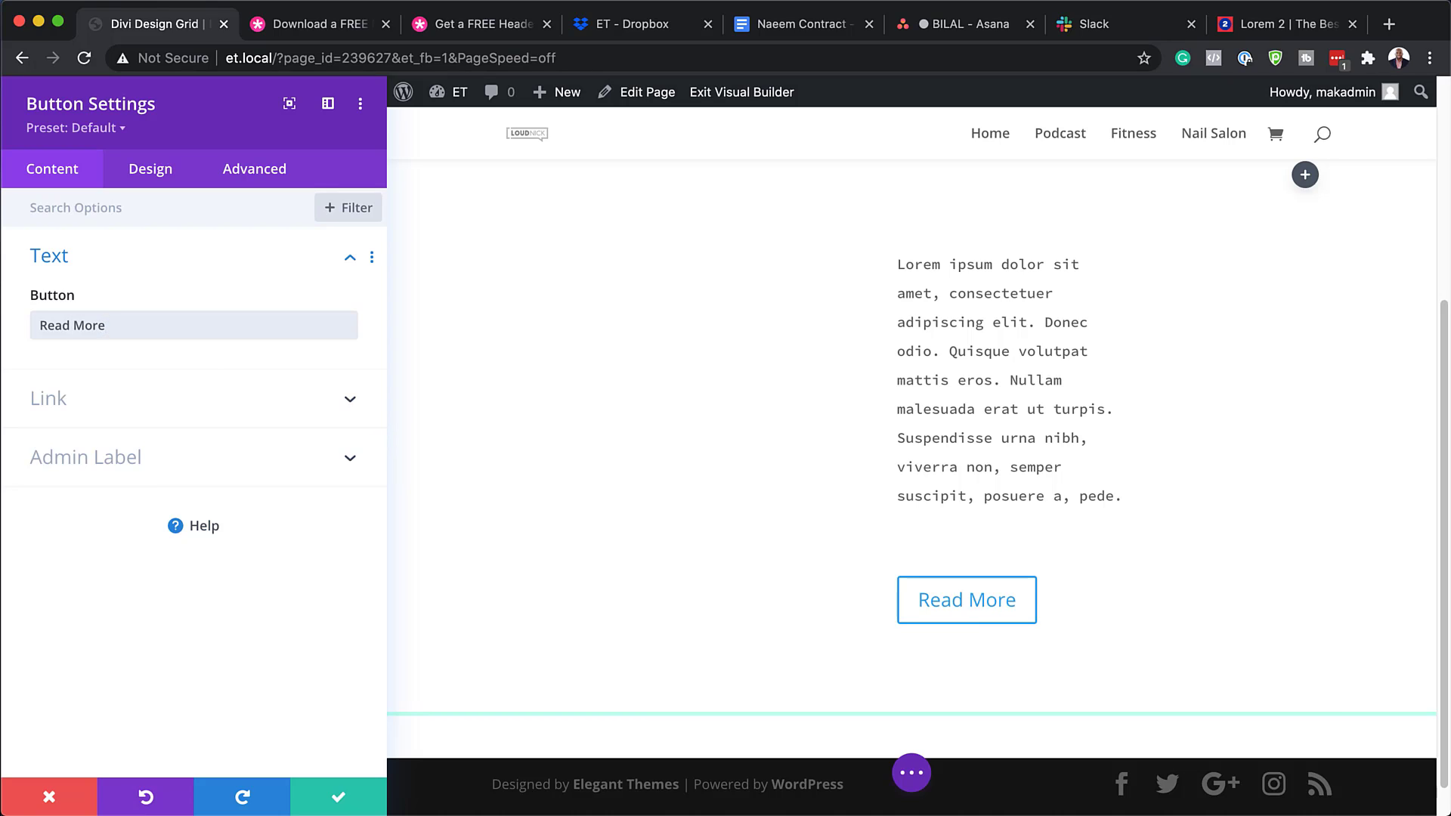
{"action": "left_click", "coordinate": [133, 400]}
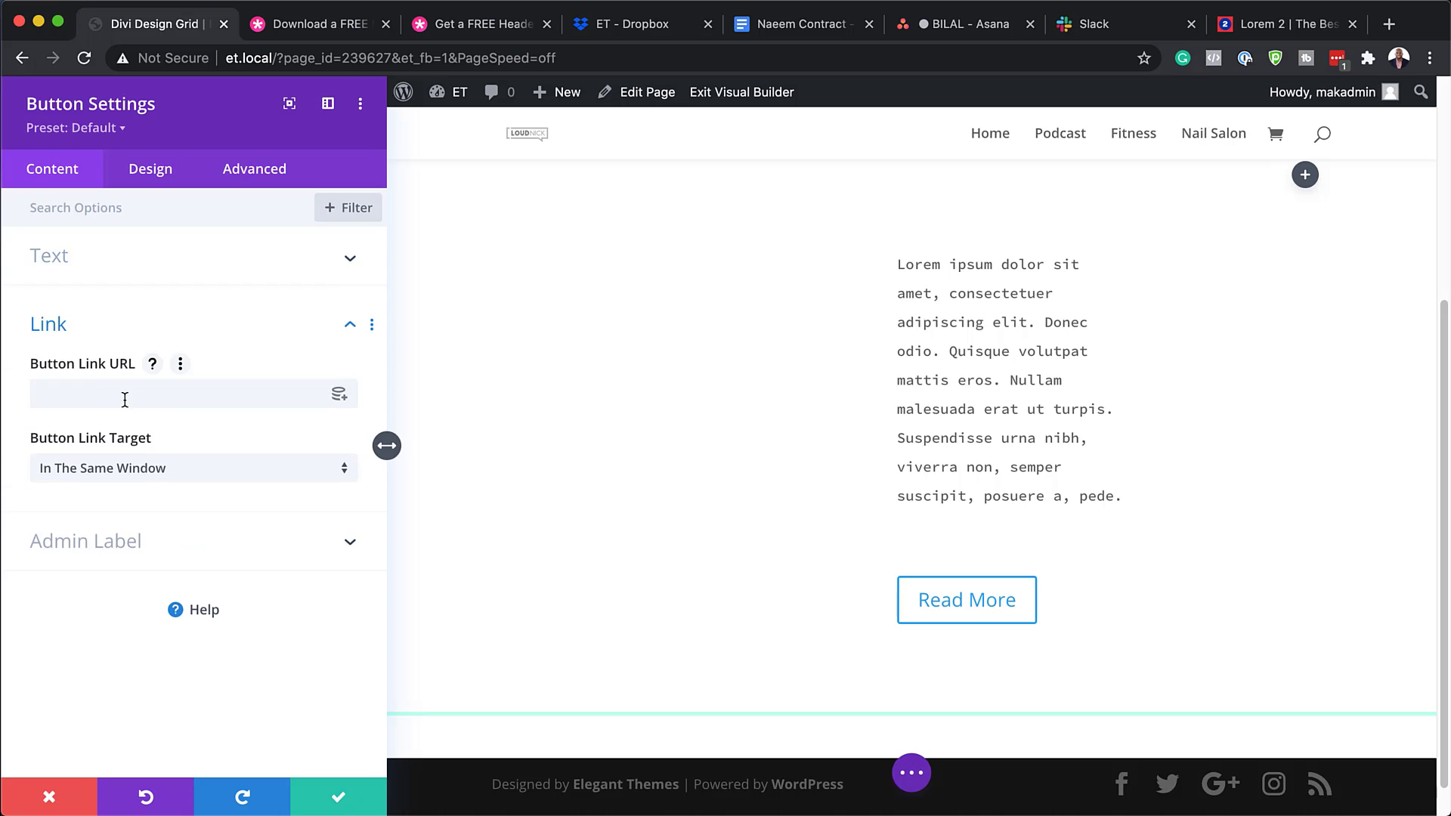
{"action": "left_click", "coordinate": [85, 382]}
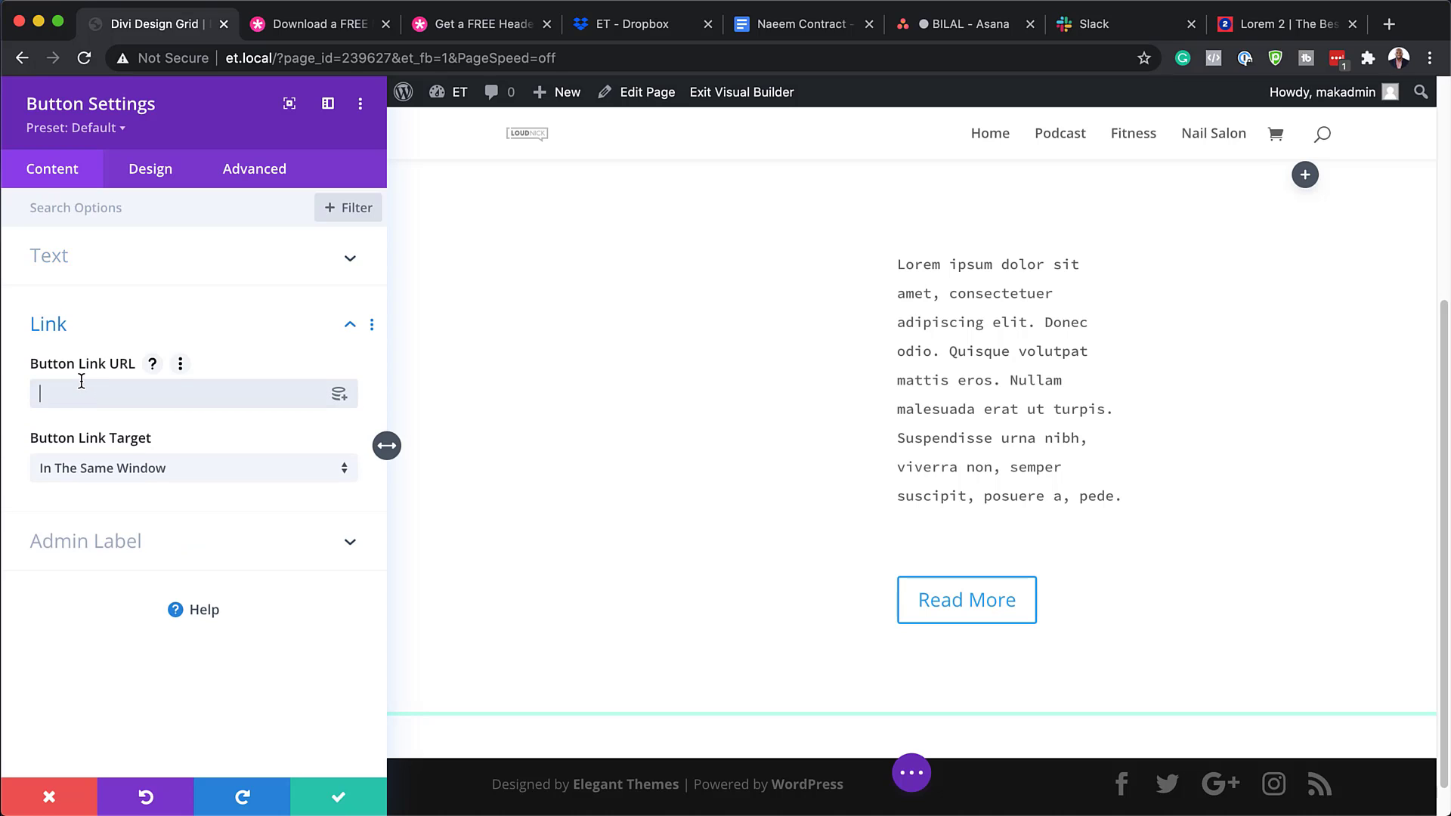
{"action": "type", "text": "#"}
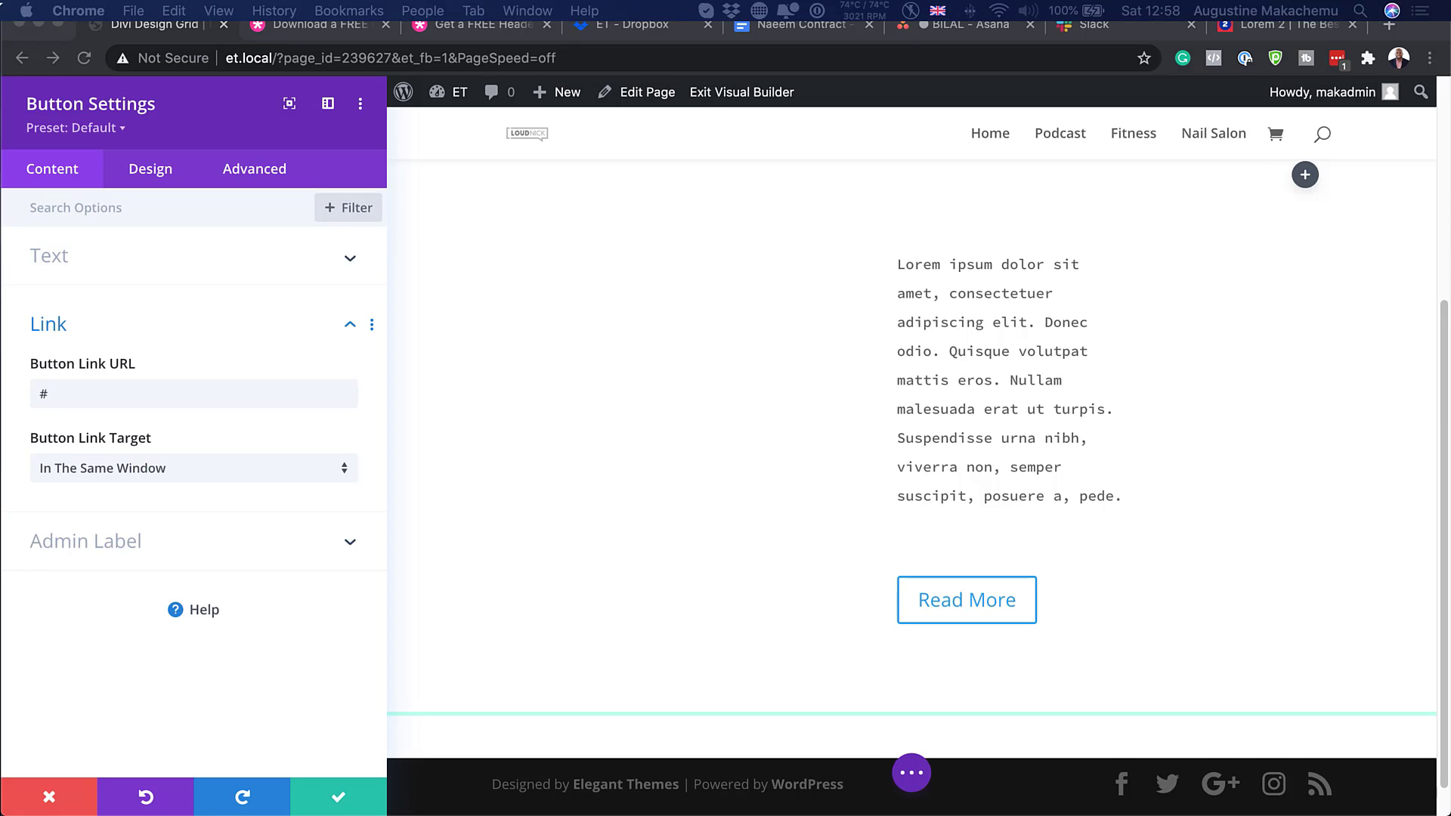
Enable custom styles for the button and set its text color to #2326d3.
{"action": "left_click", "coordinate": [153, 176]}
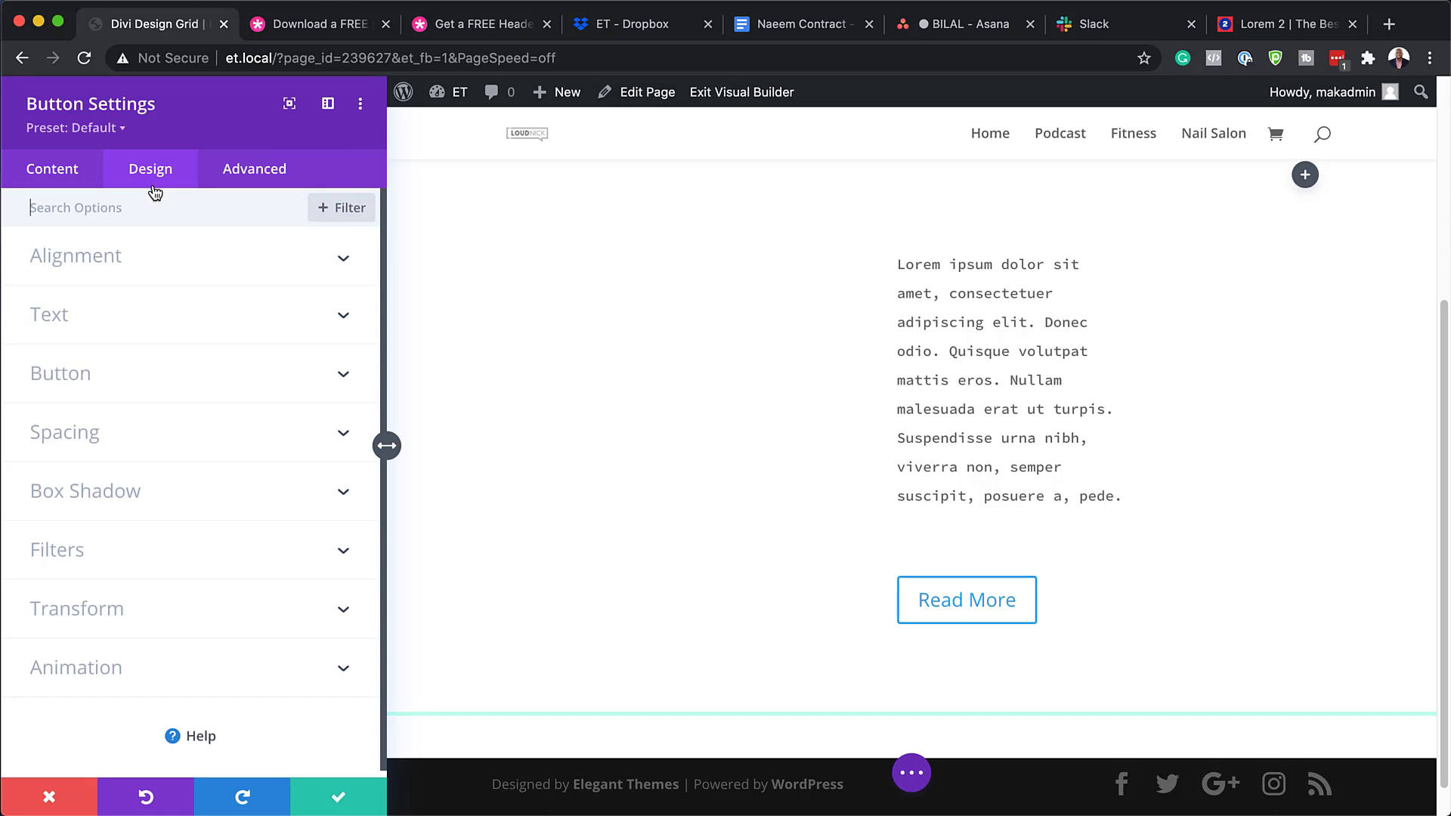
{"action": "left_click", "coordinate": [94, 373]}
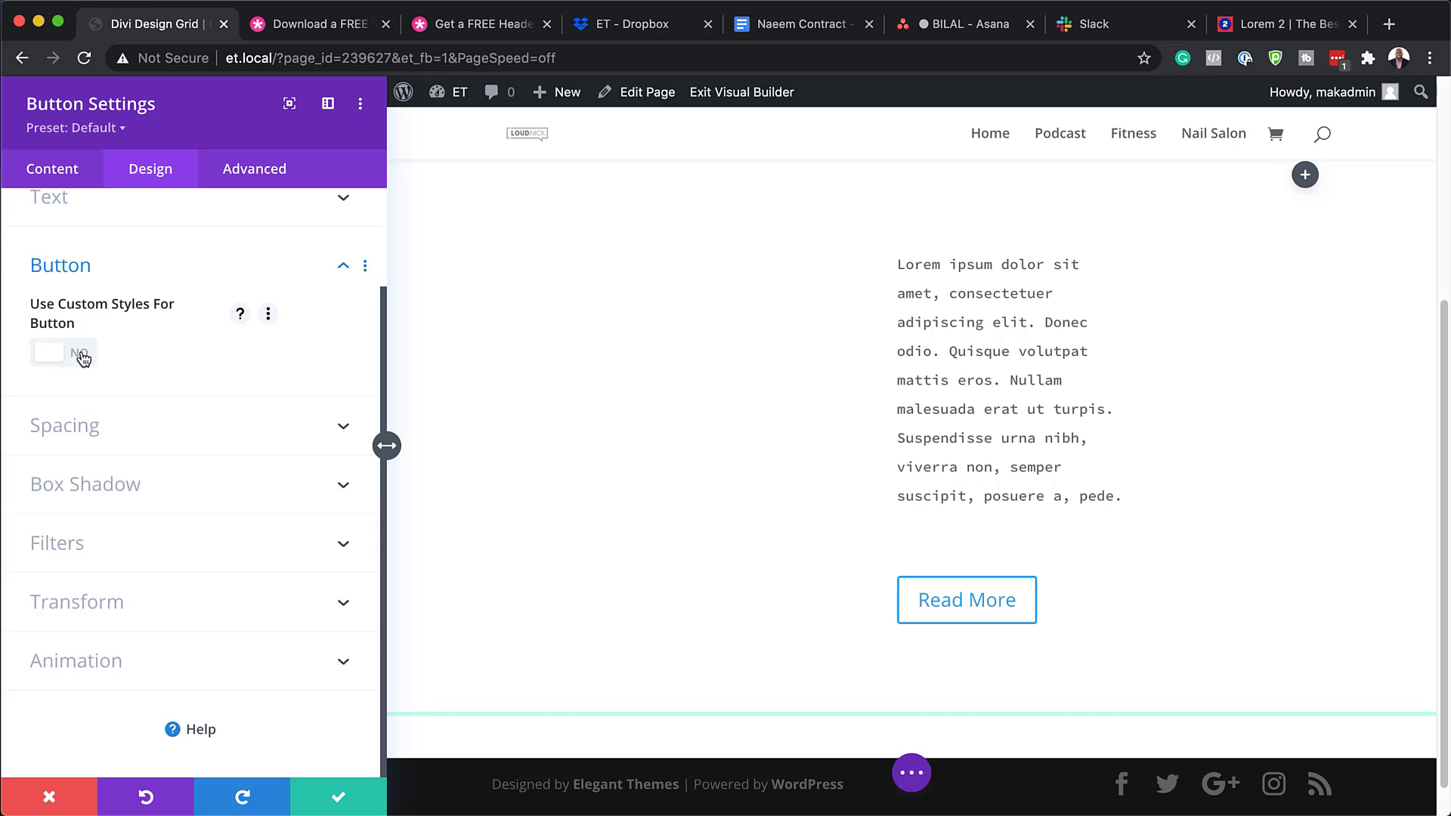
{"action": "left_click", "coordinate": [83, 359]}
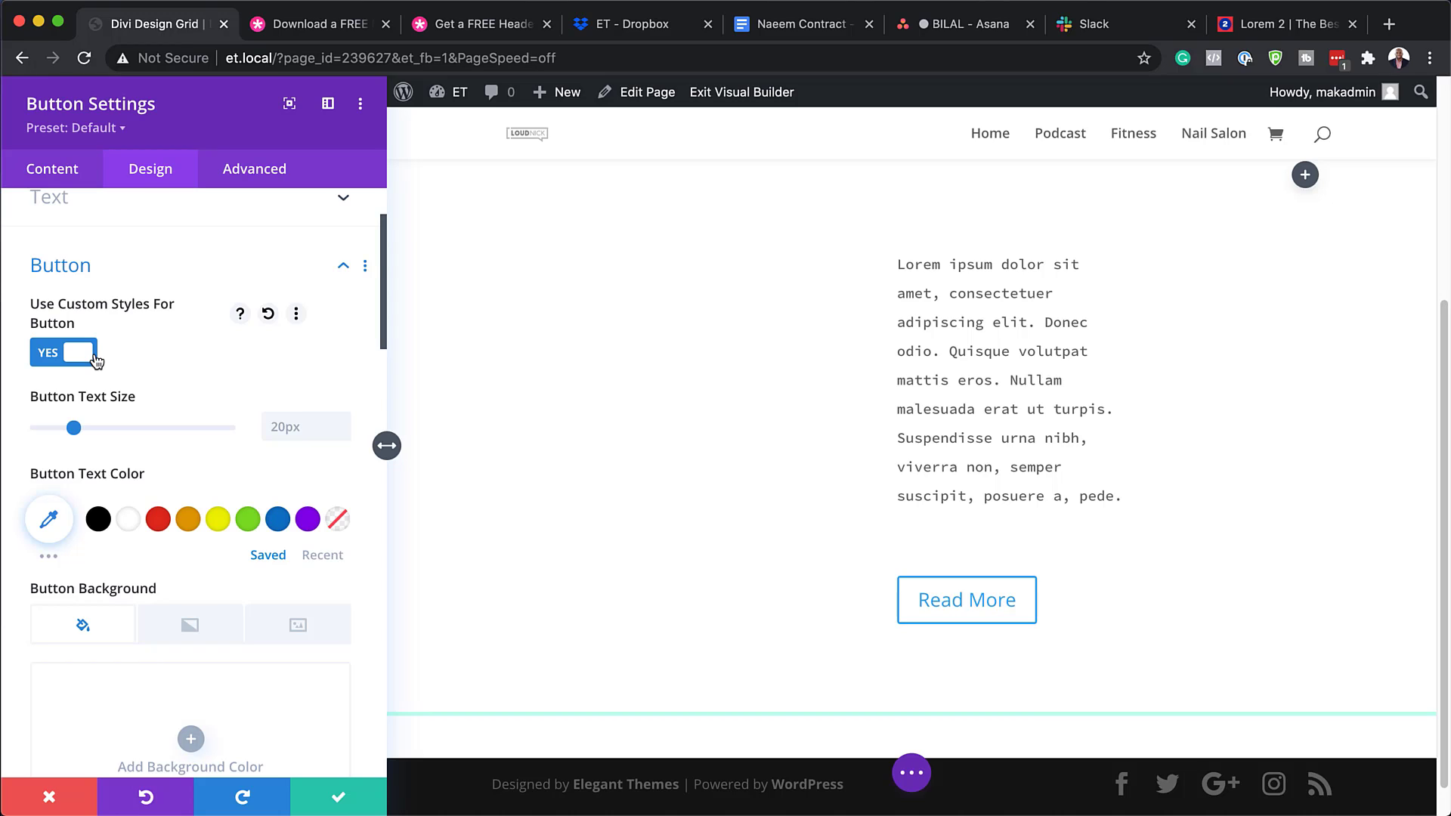
{"action": "left_click", "coordinate": [50, 523]}
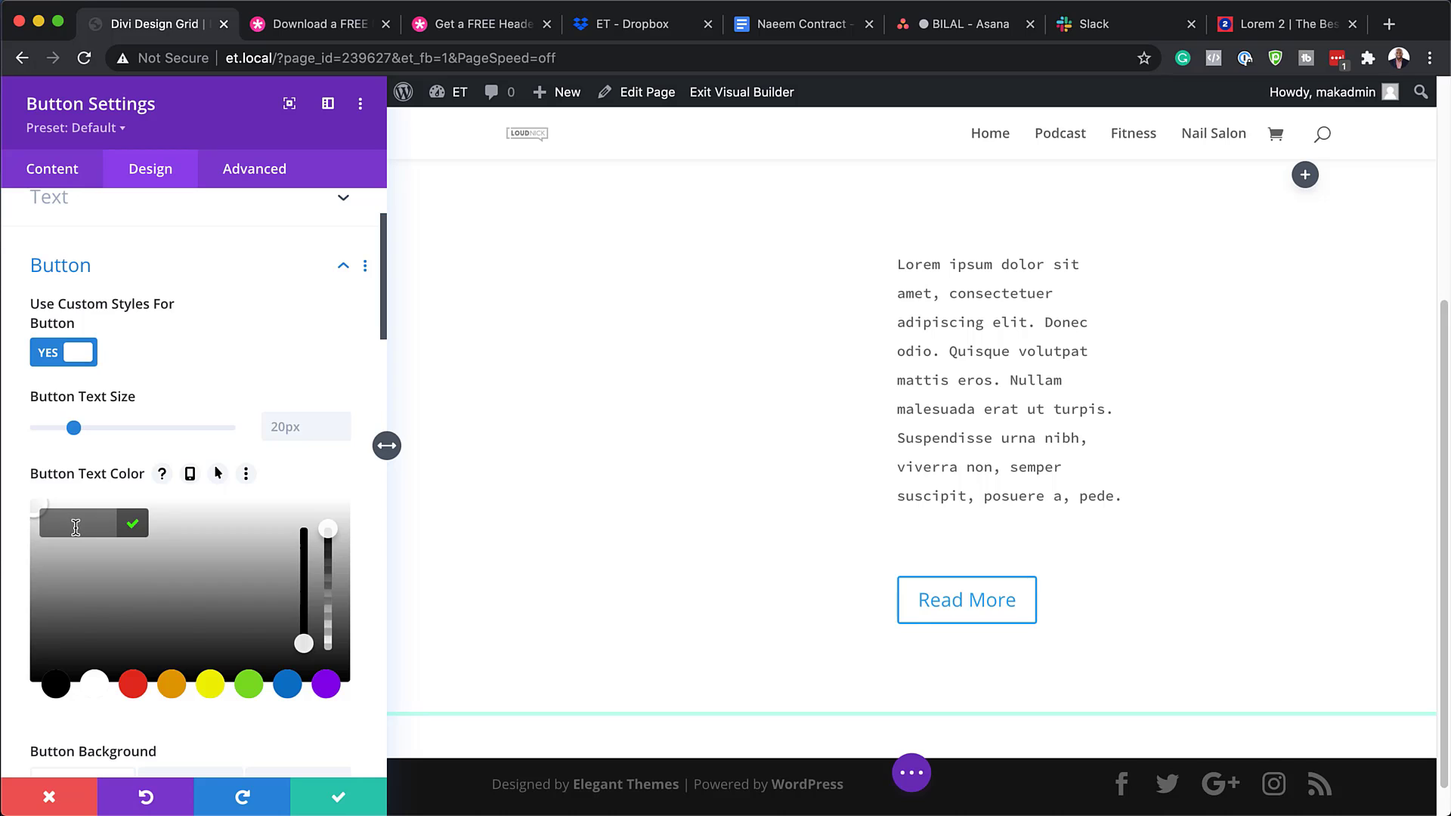
{"action": "type", "text": "#2326d3"}
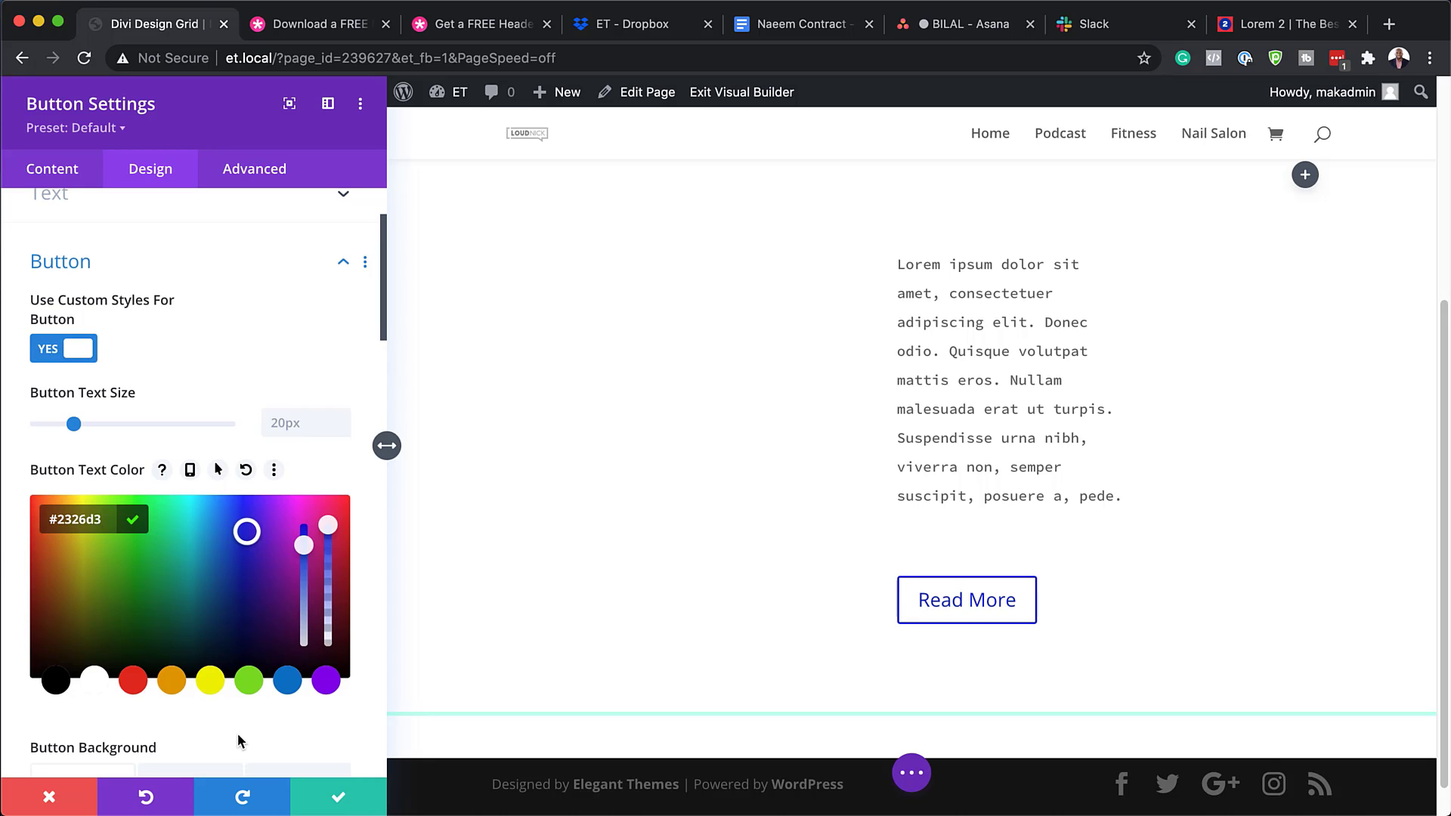
{"action": "left_click", "coordinate": [237, 733]}
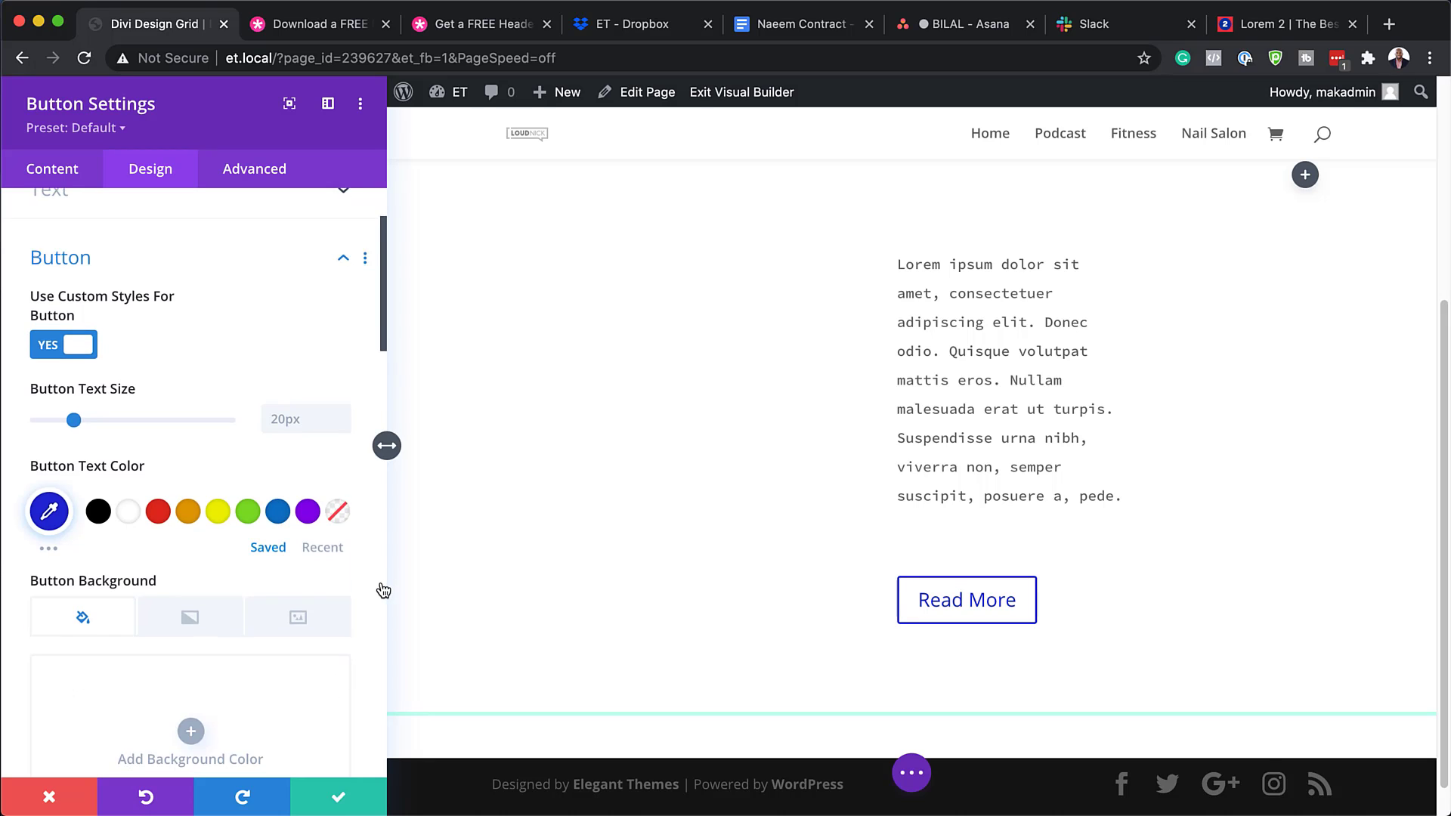
Set the button's border radius to 0px.
{"action": "scroll", "coordinate": [383, 591], "scroll_direction": "down", "scroll_amount": 8}
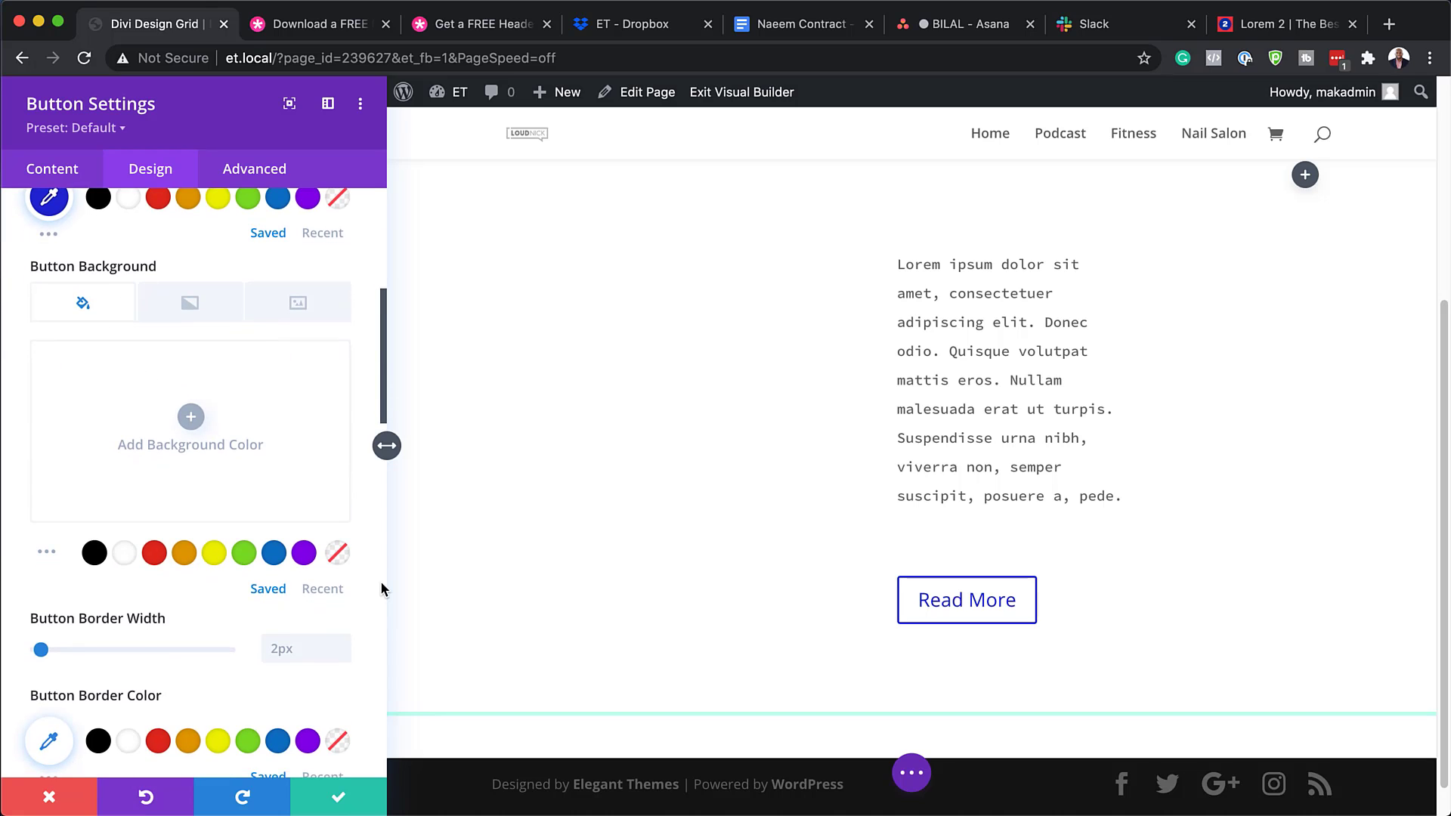
{"action": "scroll", "coordinate": [381, 589], "scroll_direction": "down", "scroll_amount": 3}
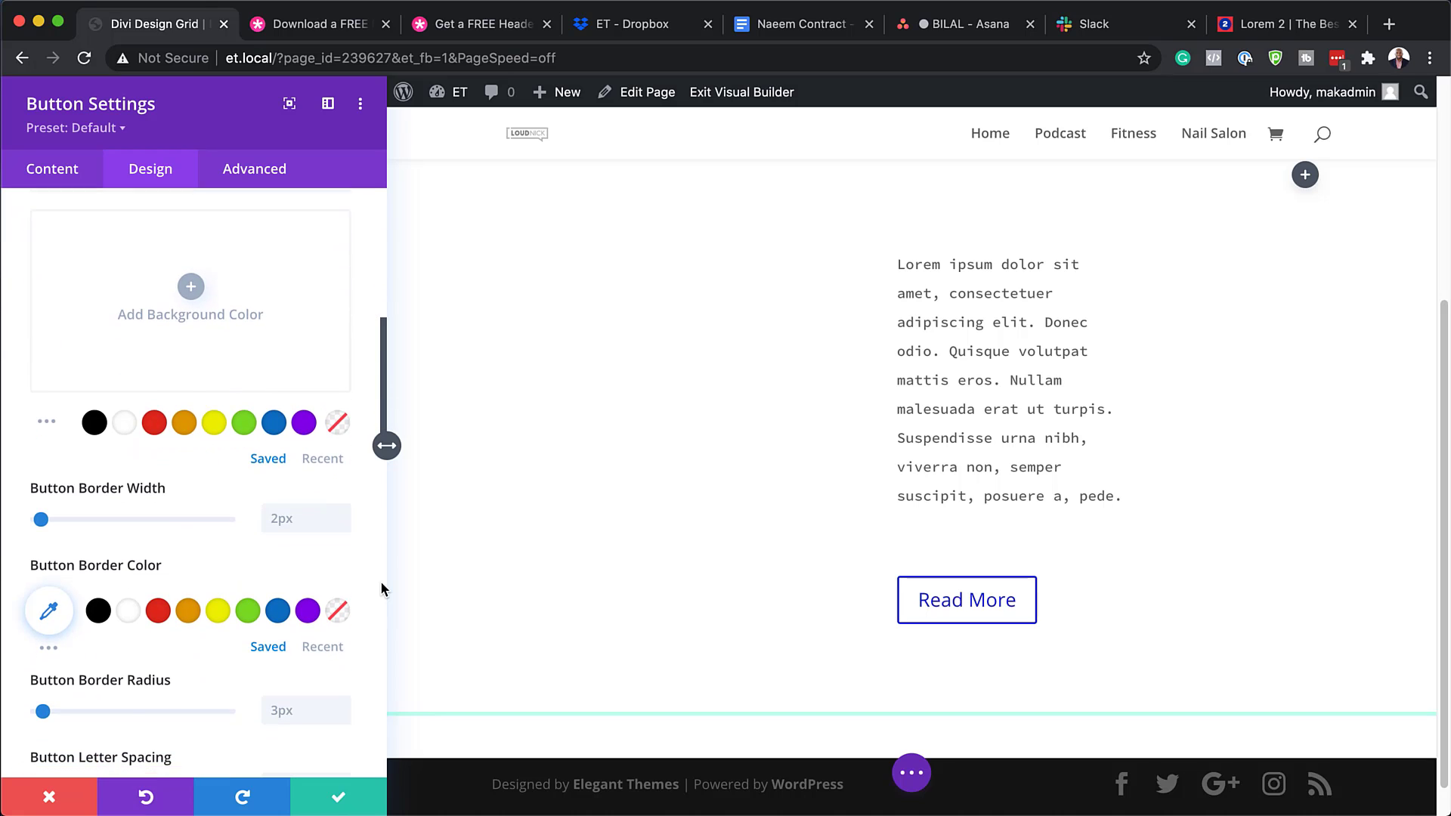
{"action": "scroll", "coordinate": [381, 588], "scroll_direction": "down", "scroll_amount": 1}
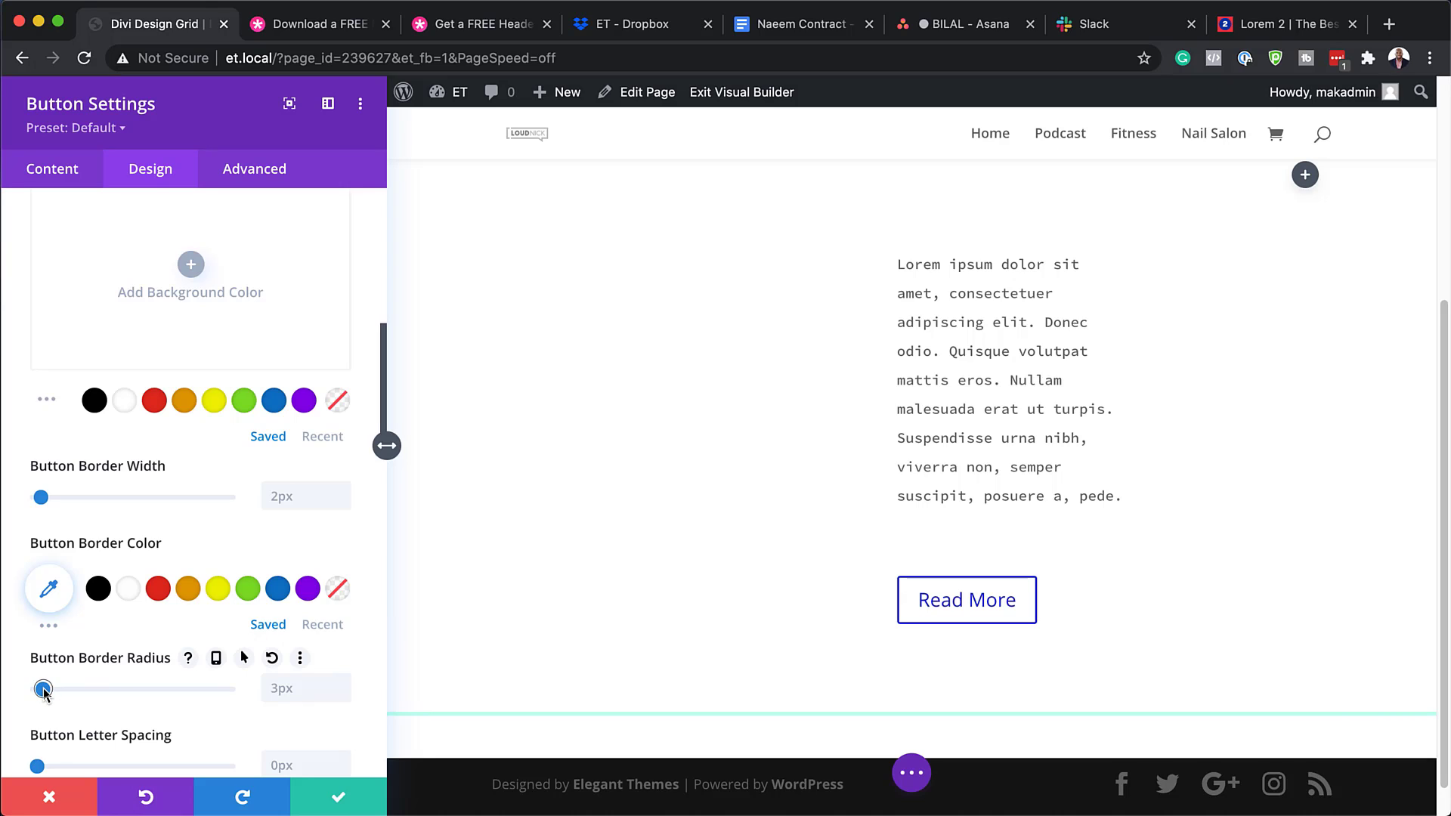
{"action": "left_click_drag", "start_coordinate": [43, 689], "coordinate": [15, 695]}
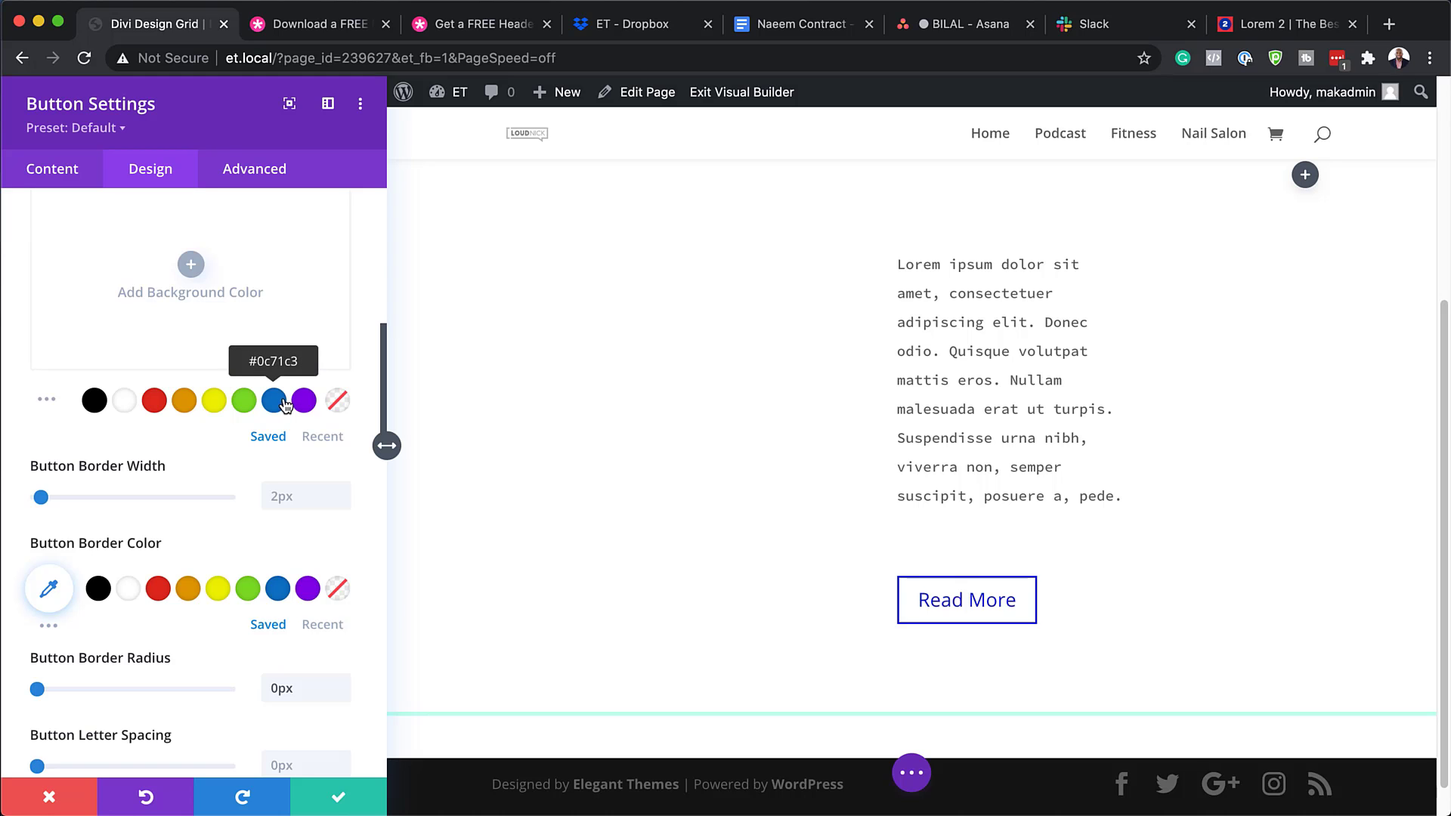
Change the button font to Source Code Pro.
{"action": "scroll", "coordinate": [287, 405], "scroll_direction": "up", "scroll_amount": 3}
{"action": "scroll", "coordinate": [286, 405], "scroll_direction": "up", "scroll_amount": 3}
{"action": "scroll", "coordinate": [286, 405], "scroll_direction": "down", "scroll_amount": 9}
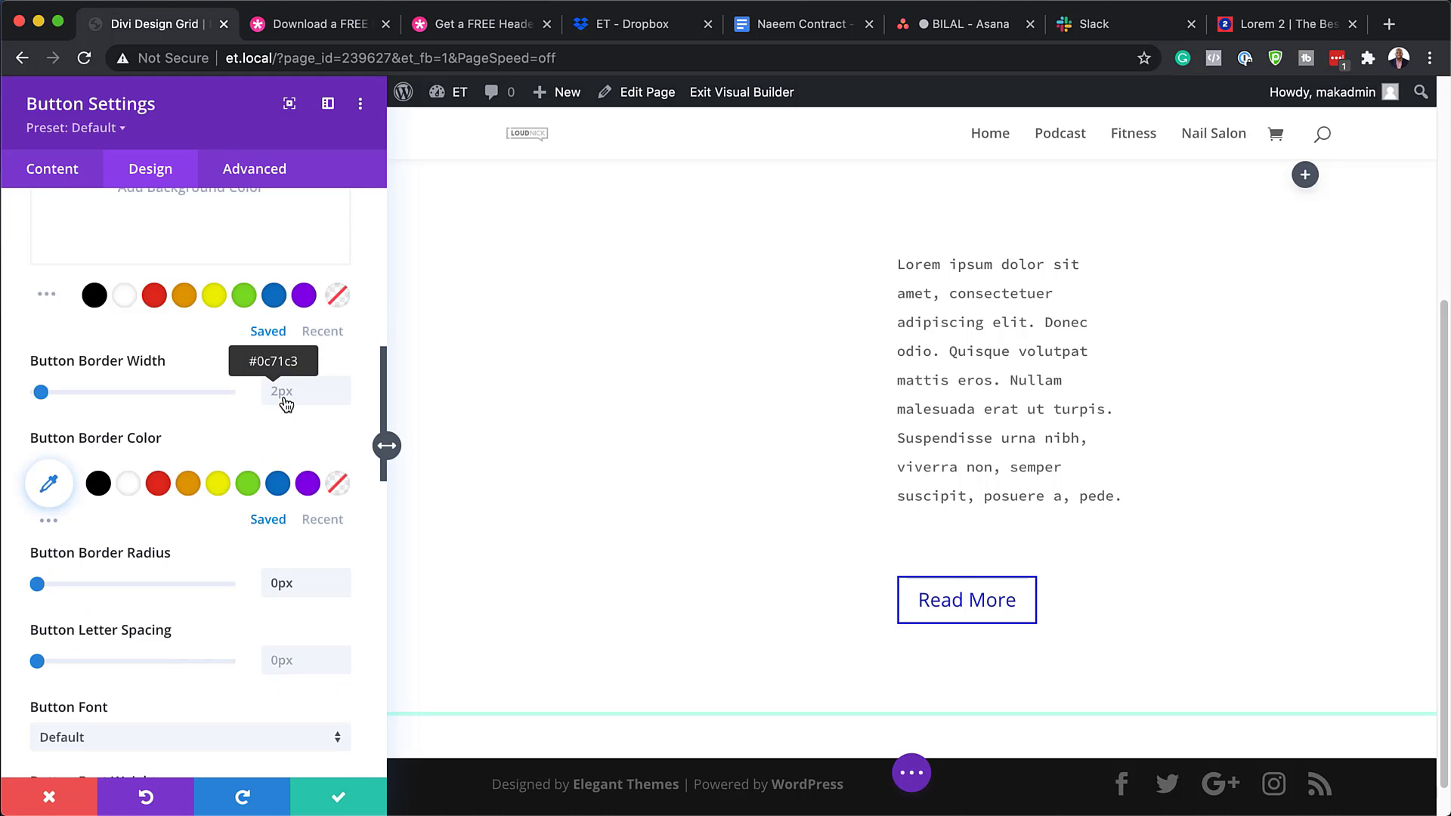
{"action": "scroll", "coordinate": [227, 624], "scroll_direction": "down", "scroll_amount": 3}
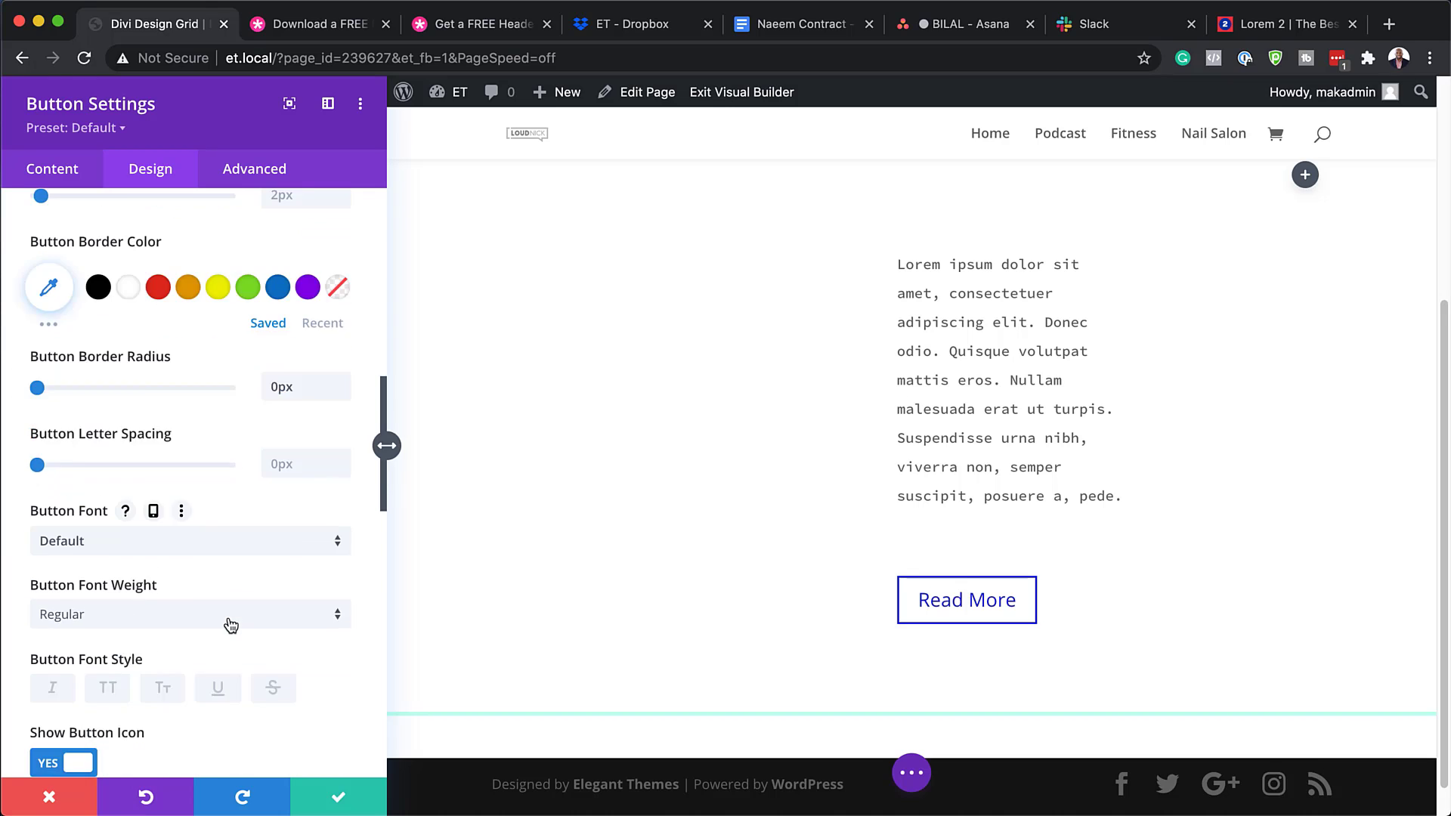
{"action": "left_click", "coordinate": [181, 508]}
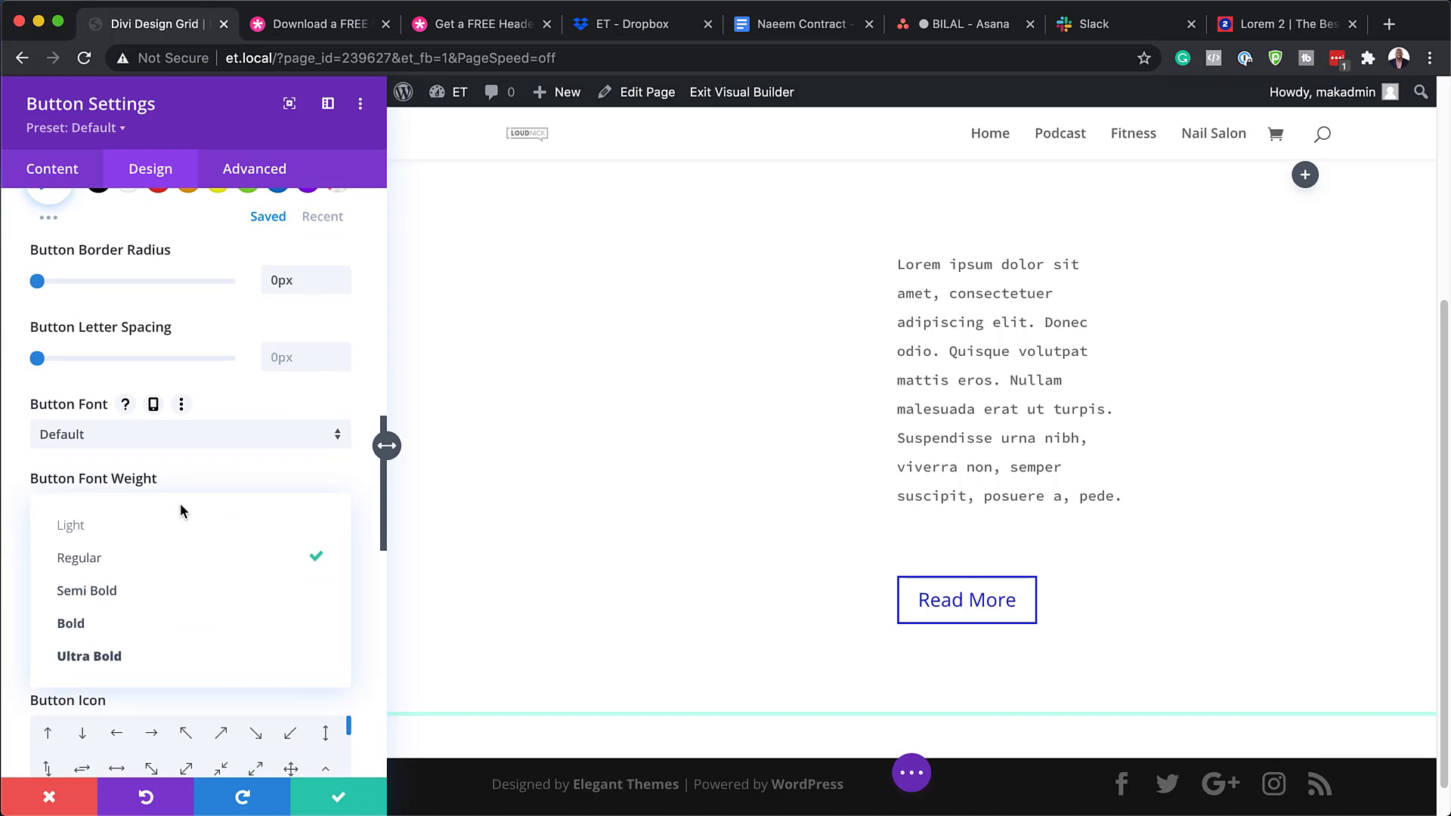
{"action": "left_click", "coordinate": [239, 434]}
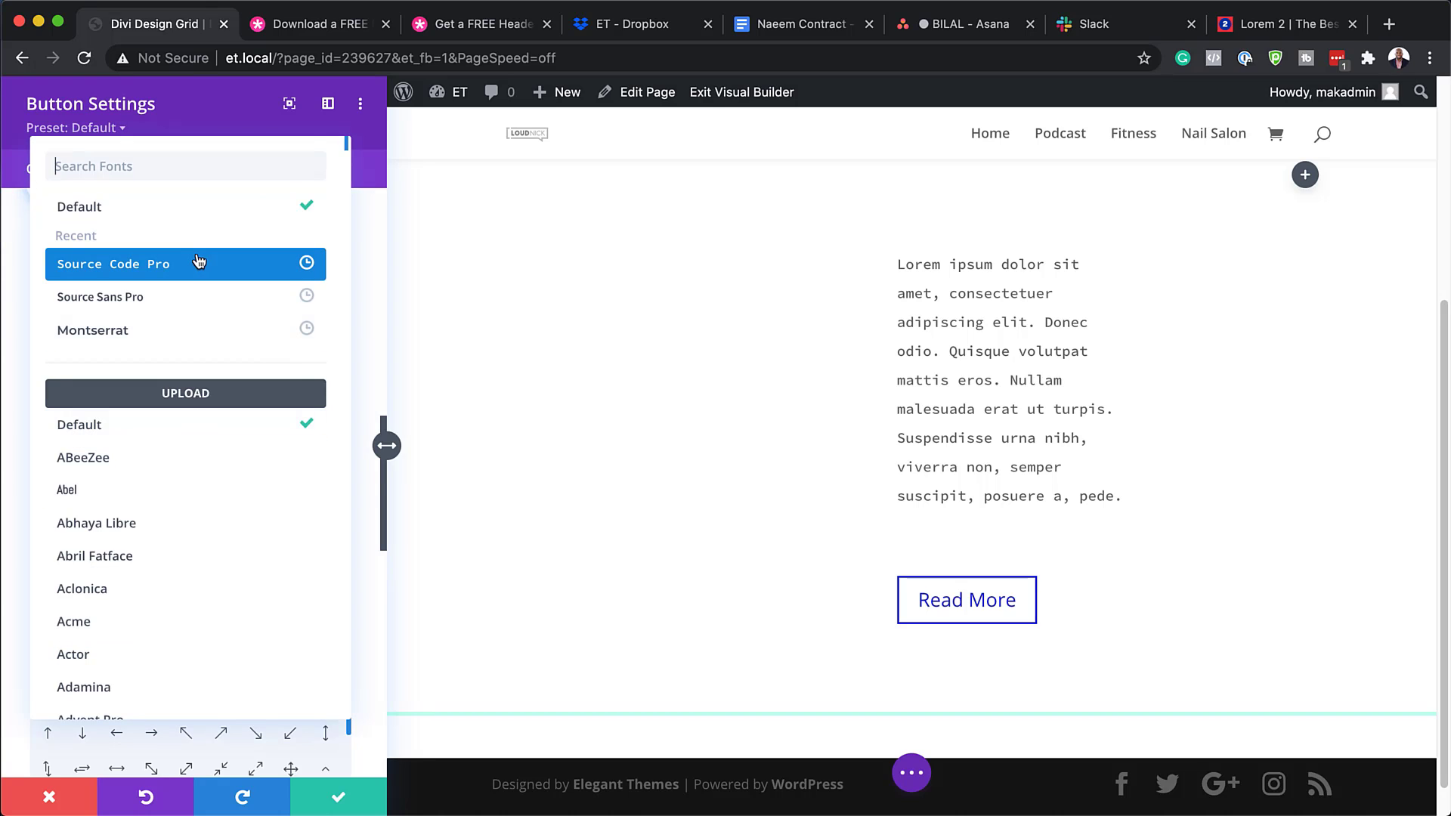
{"action": "left_click", "coordinate": [189, 267]}
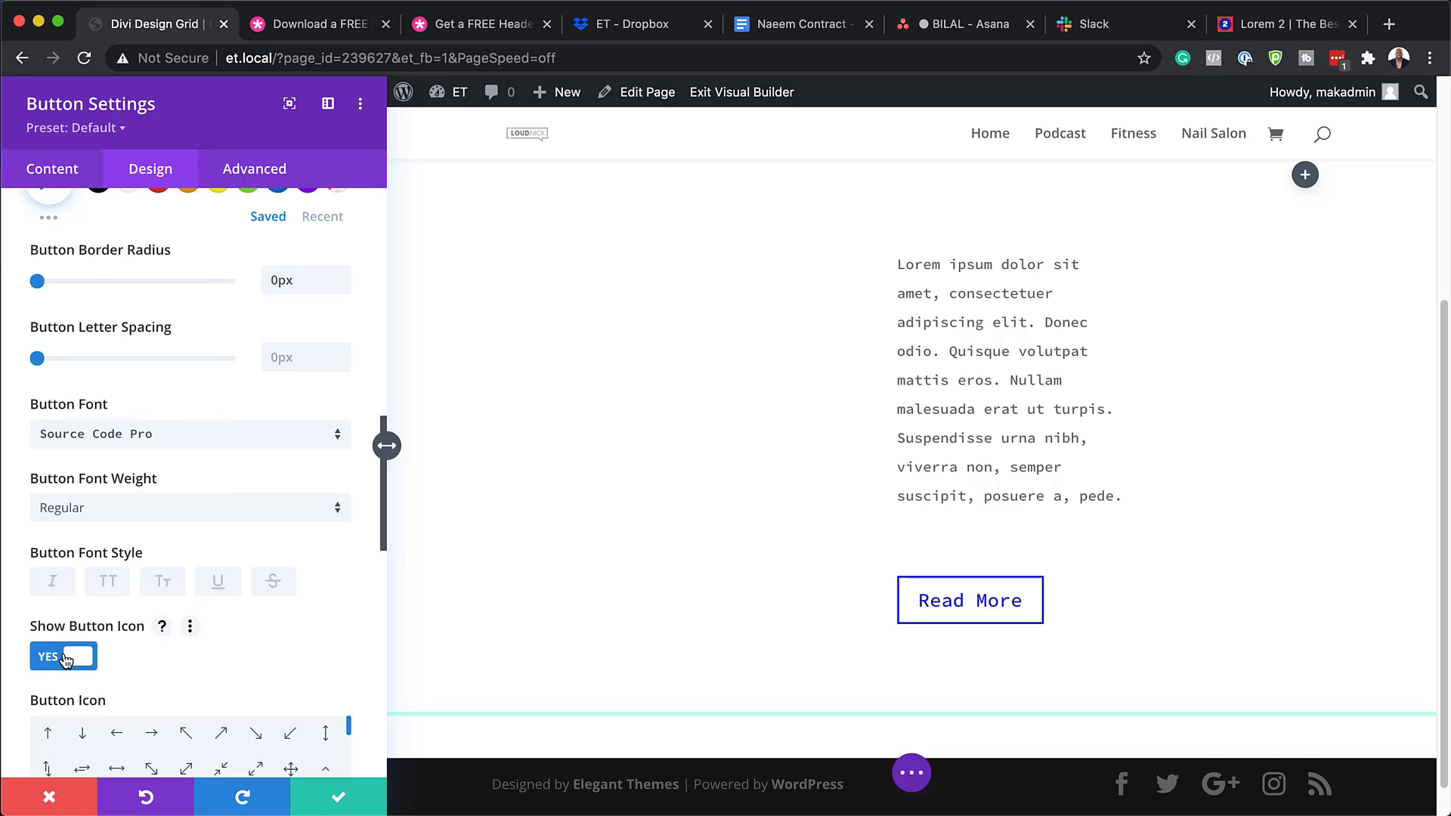
Set the button icon placement to Left.
{"action": "scroll", "coordinate": [212, 673], "scroll_direction": "down", "scroll_amount": 5}
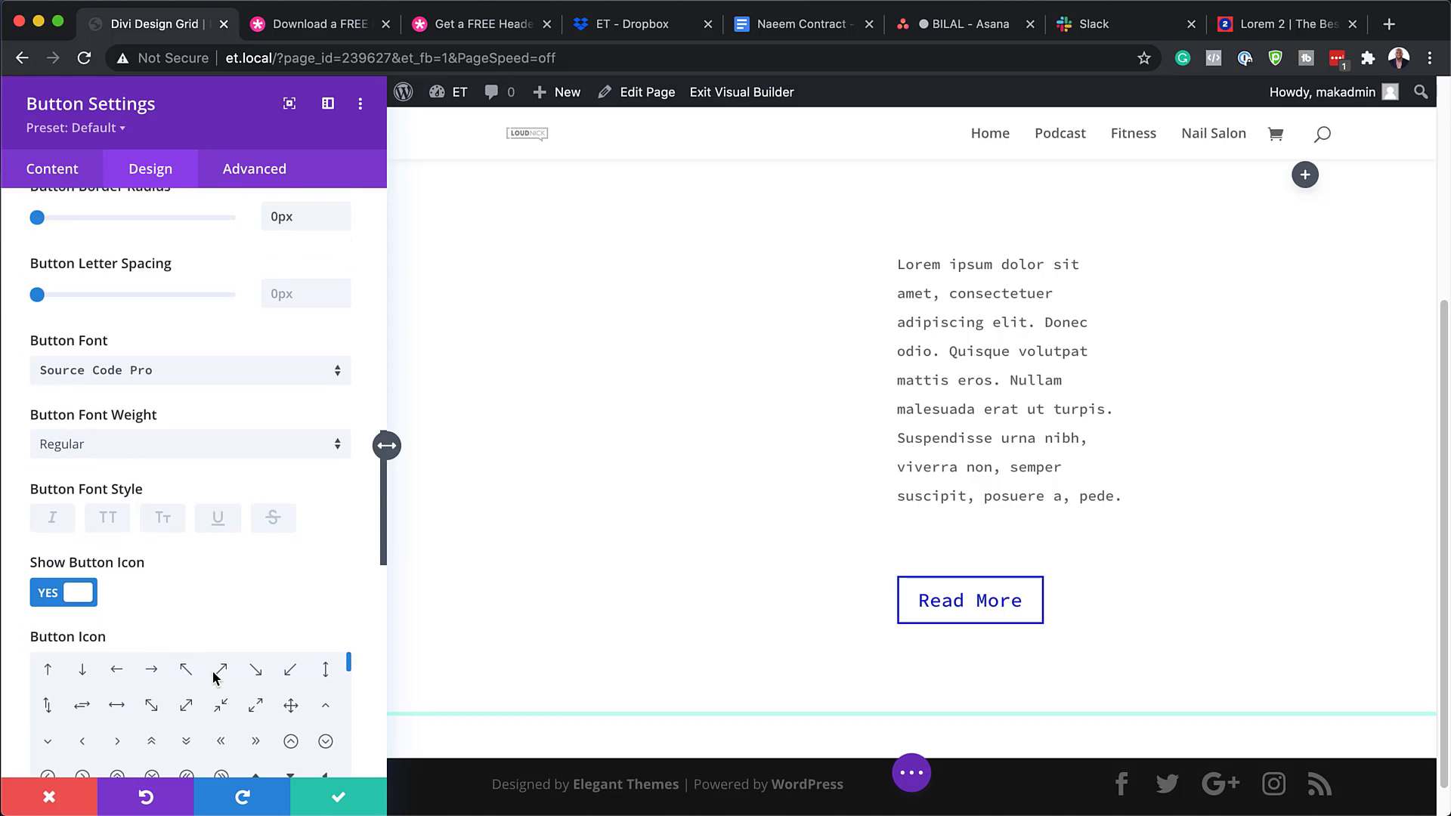
{"action": "scroll", "coordinate": [215, 679], "scroll_direction": "down", "scroll_amount": 3}
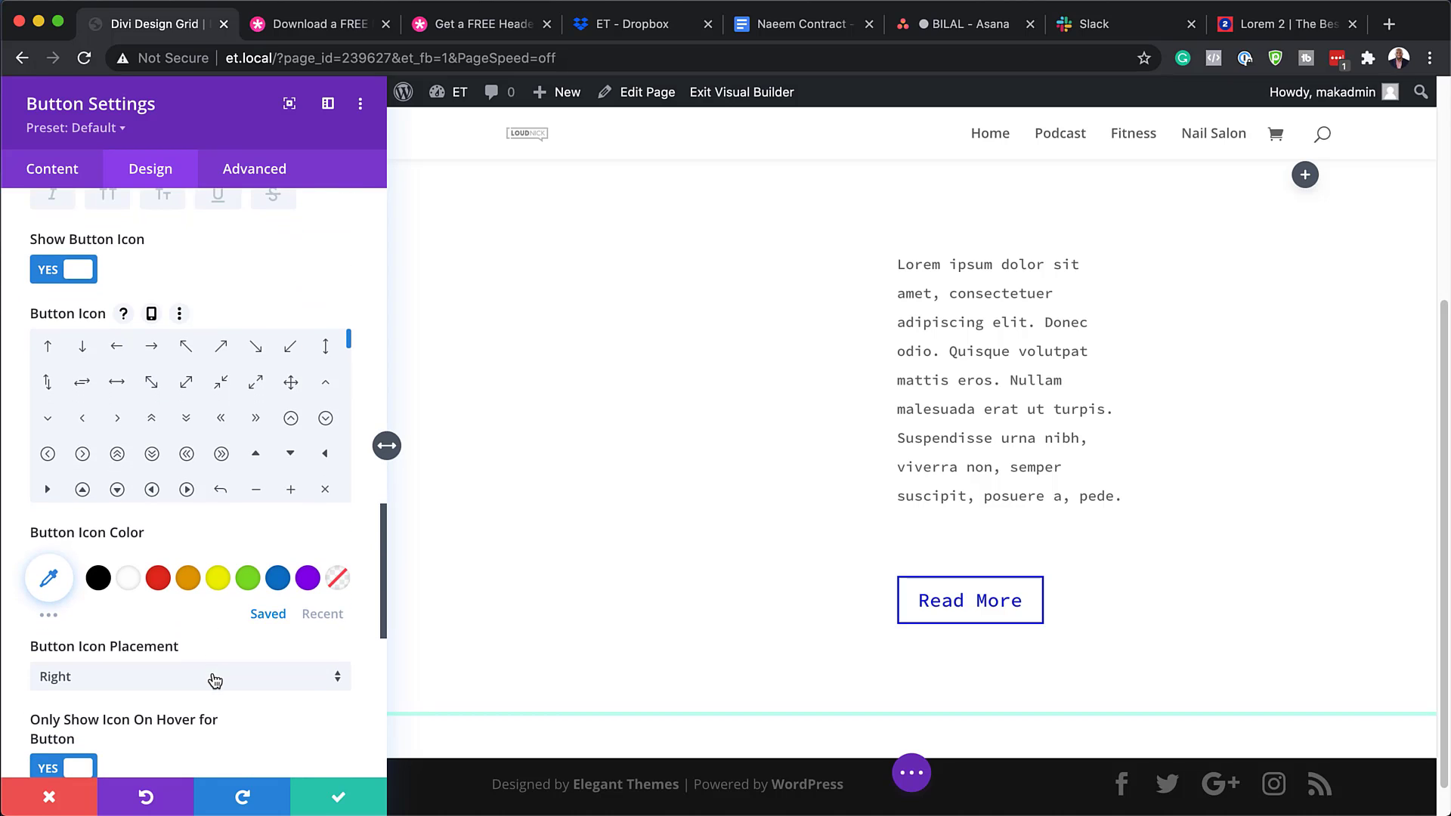
{"action": "left_click", "coordinate": [214, 679]}
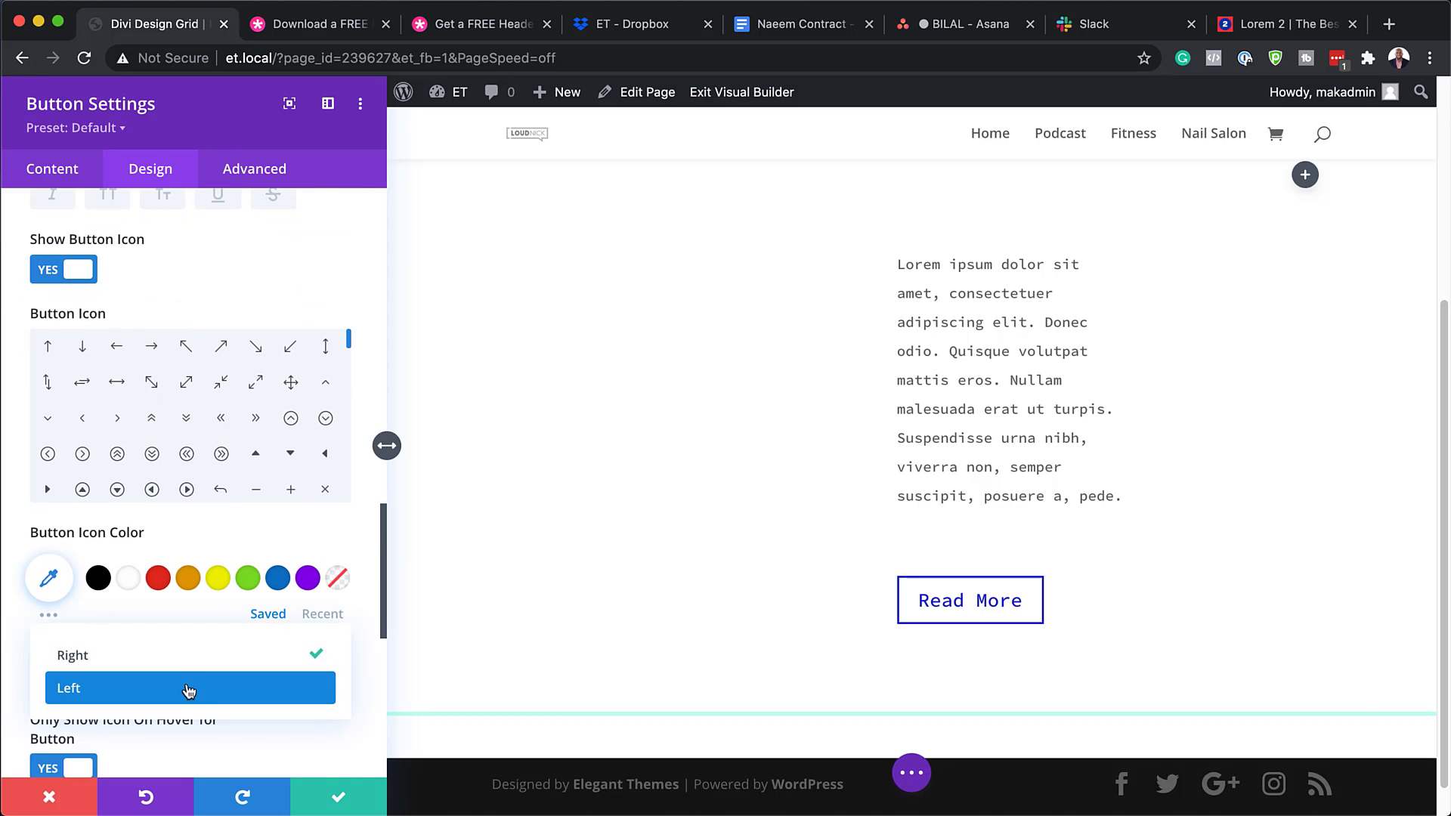
{"action": "left_click", "coordinate": [189, 692]}
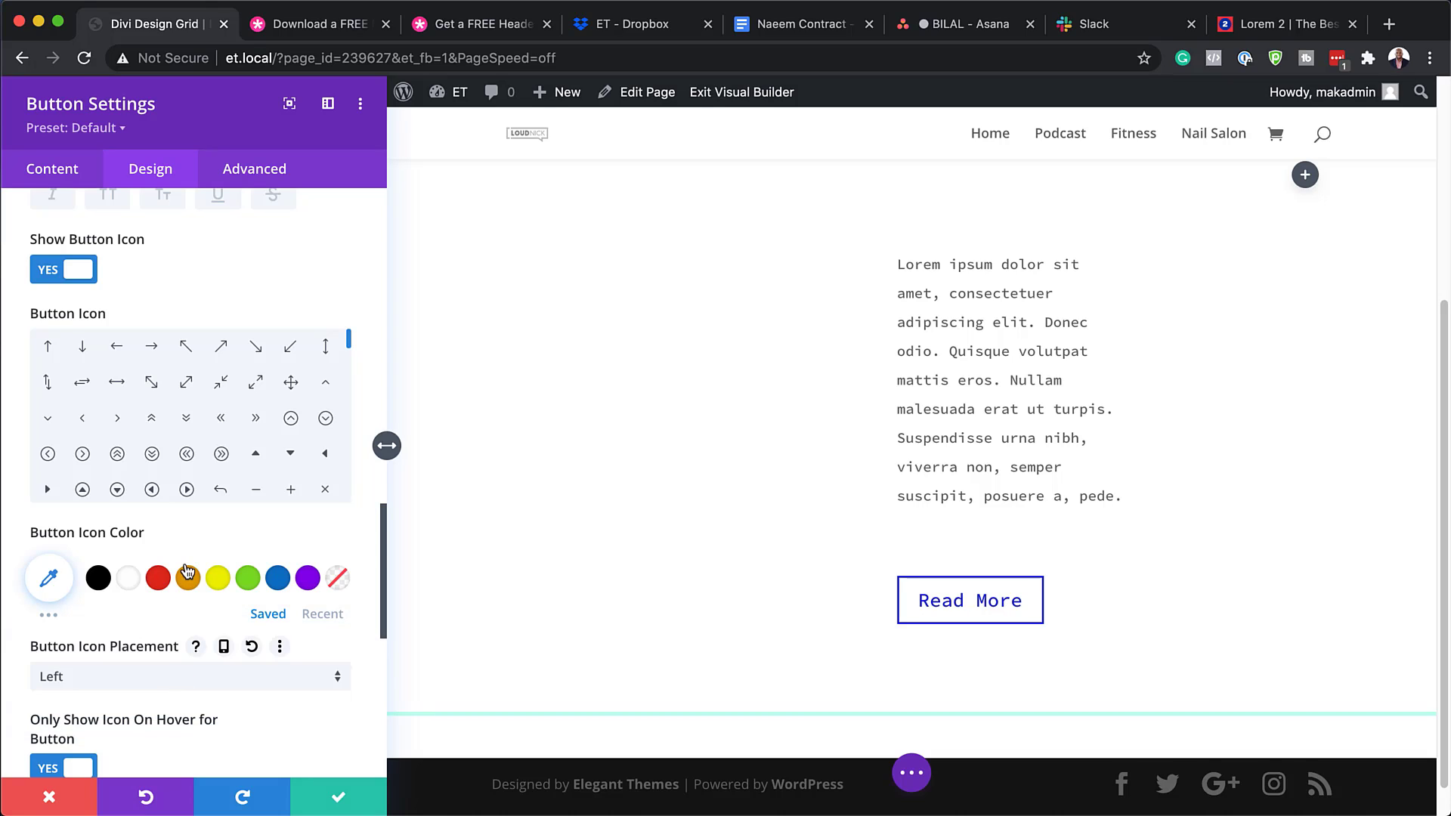
Choose the plain right-pointing arrow as the button icon and disable showing the icon only on hover.
{"action": "left_click", "coordinate": [152, 348]}
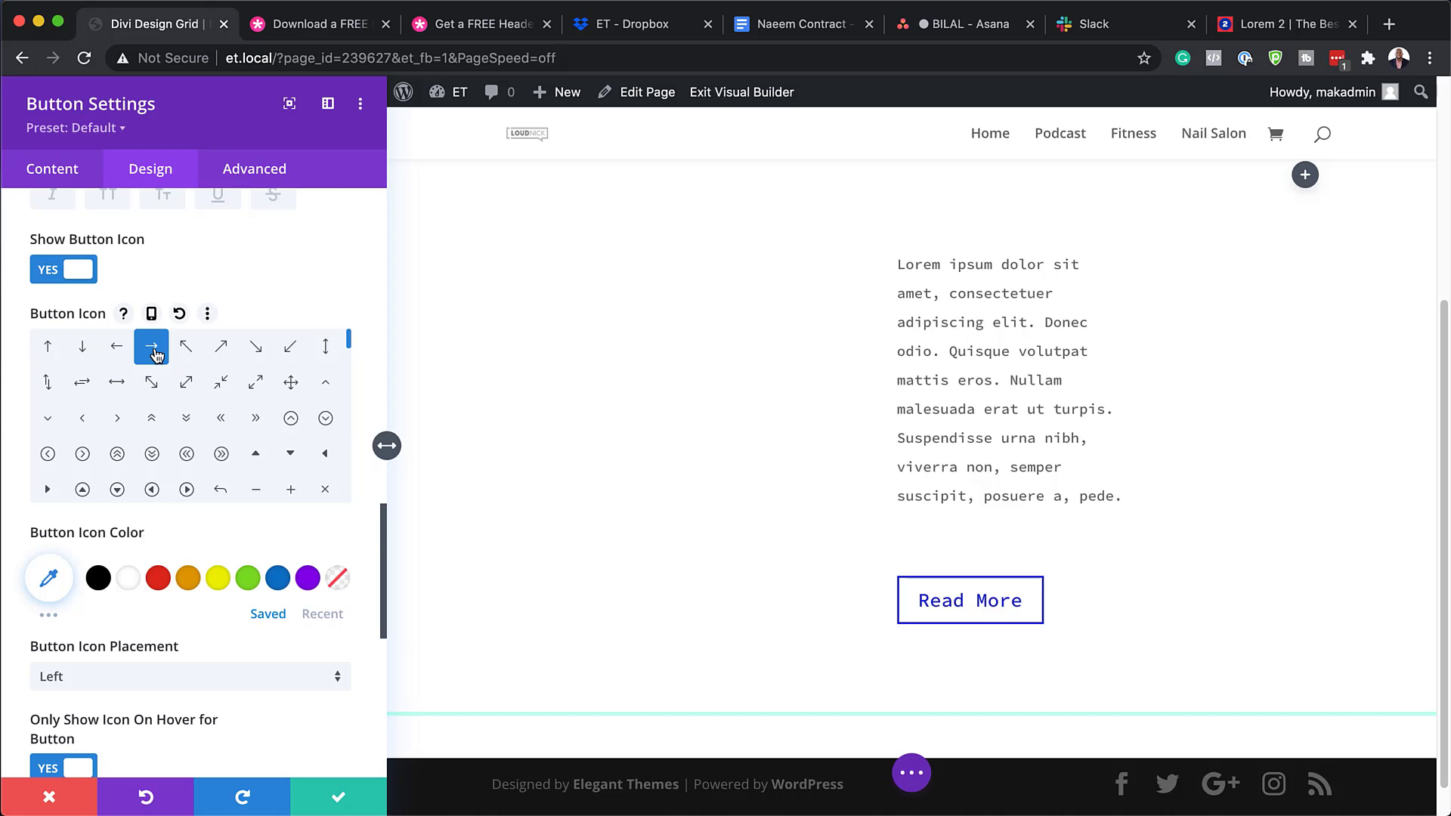
{"action": "scroll", "coordinate": [168, 666], "scroll_direction": "down", "scroll_amount": 3}
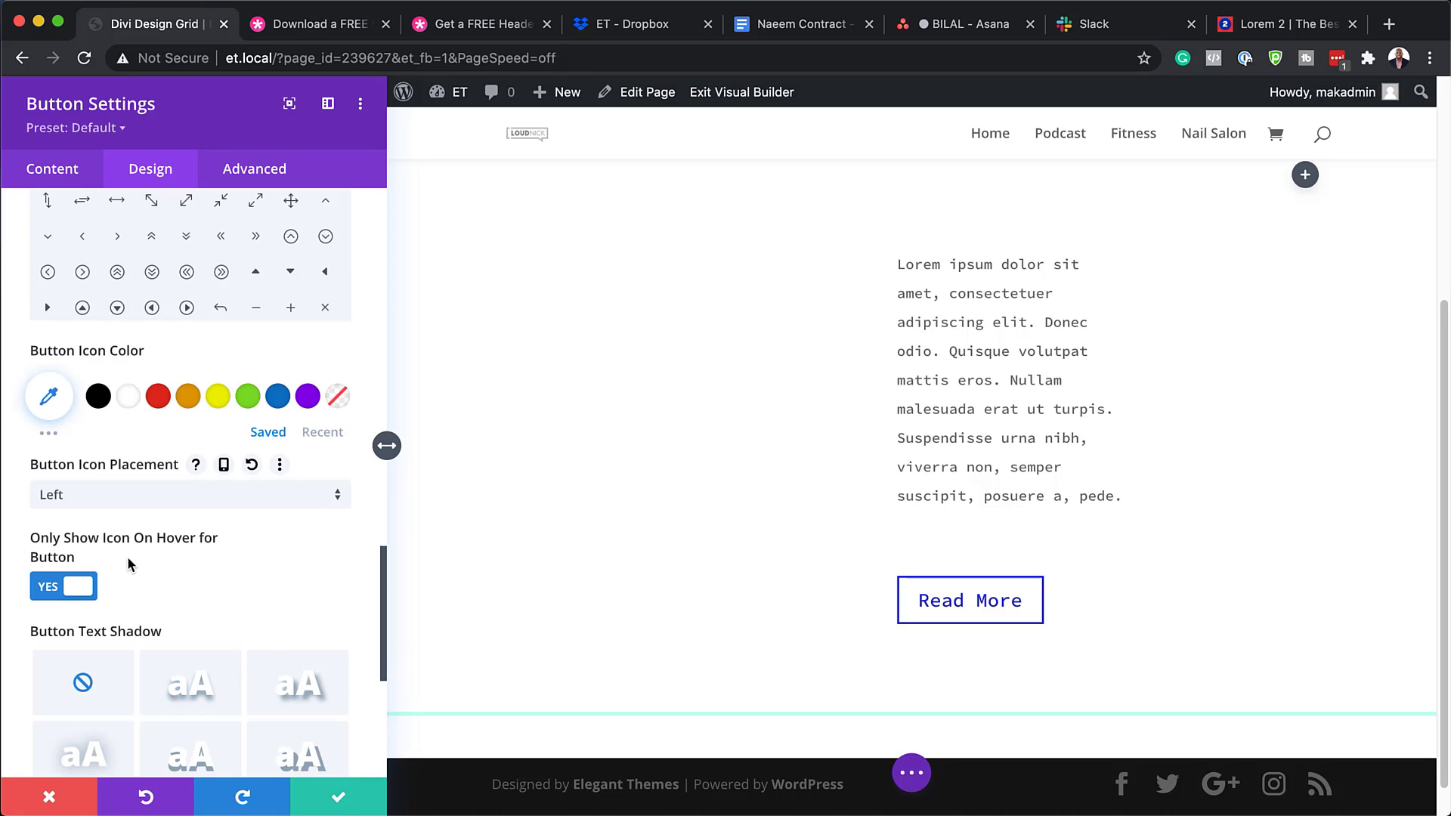
{"action": "left_click", "coordinate": [47, 589]}
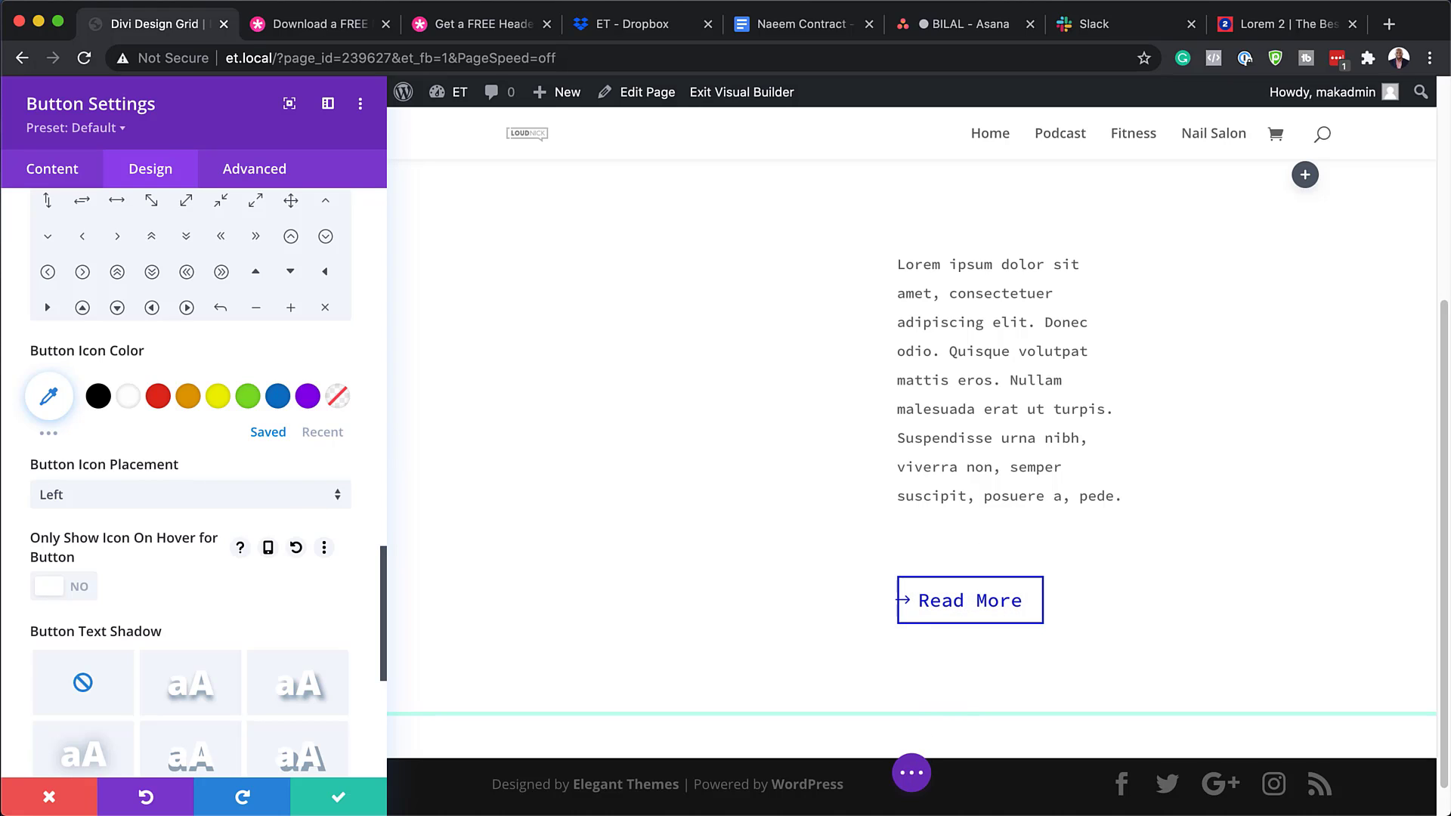
Set the button's padding to 20px for top and bottom and 50px for left and right, with each pair linked.
{"action": "scroll", "coordinate": [247, 618], "scroll_direction": "down", "scroll_amount": 5}
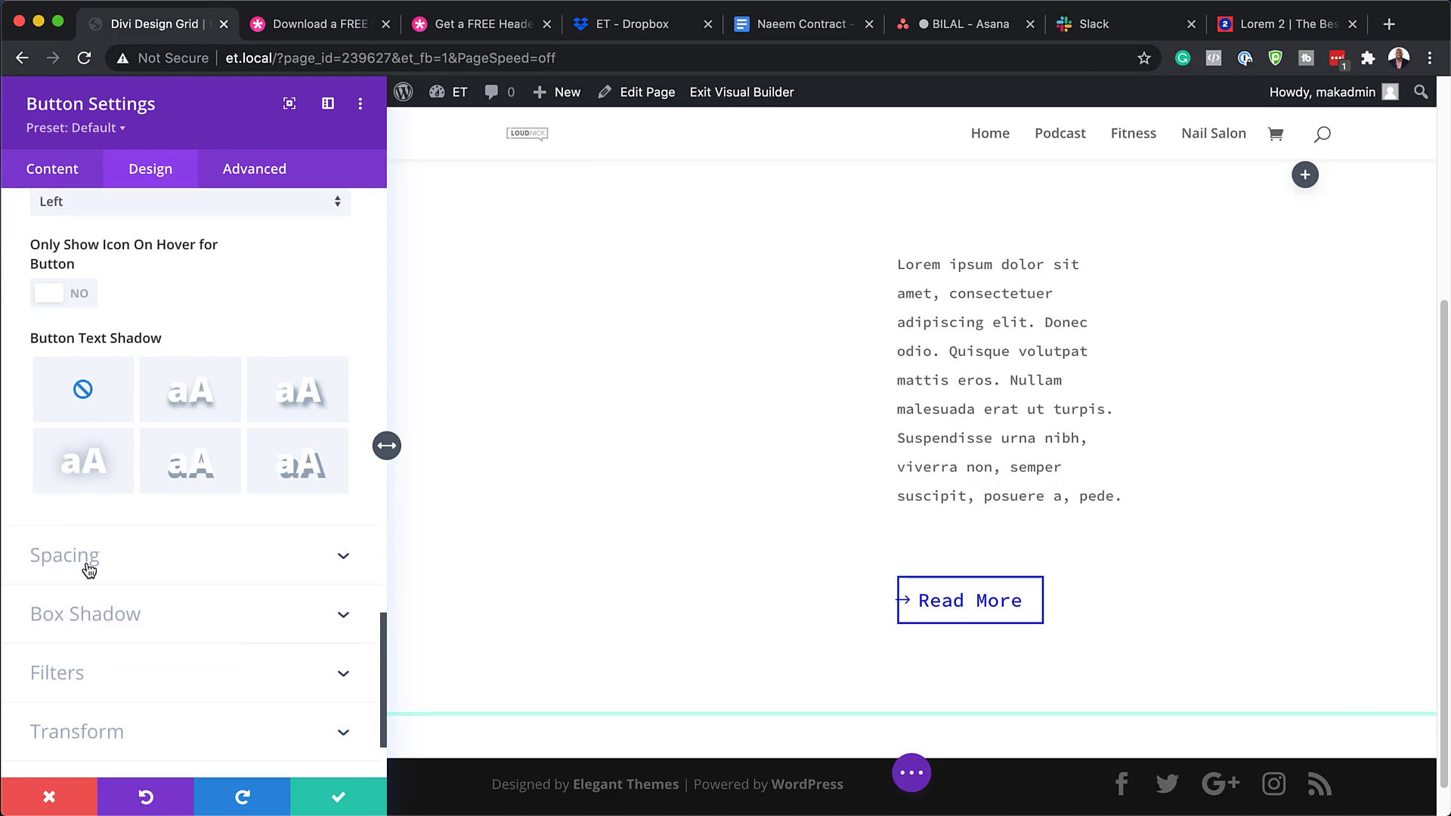
{"action": "left_click", "coordinate": [88, 571]}
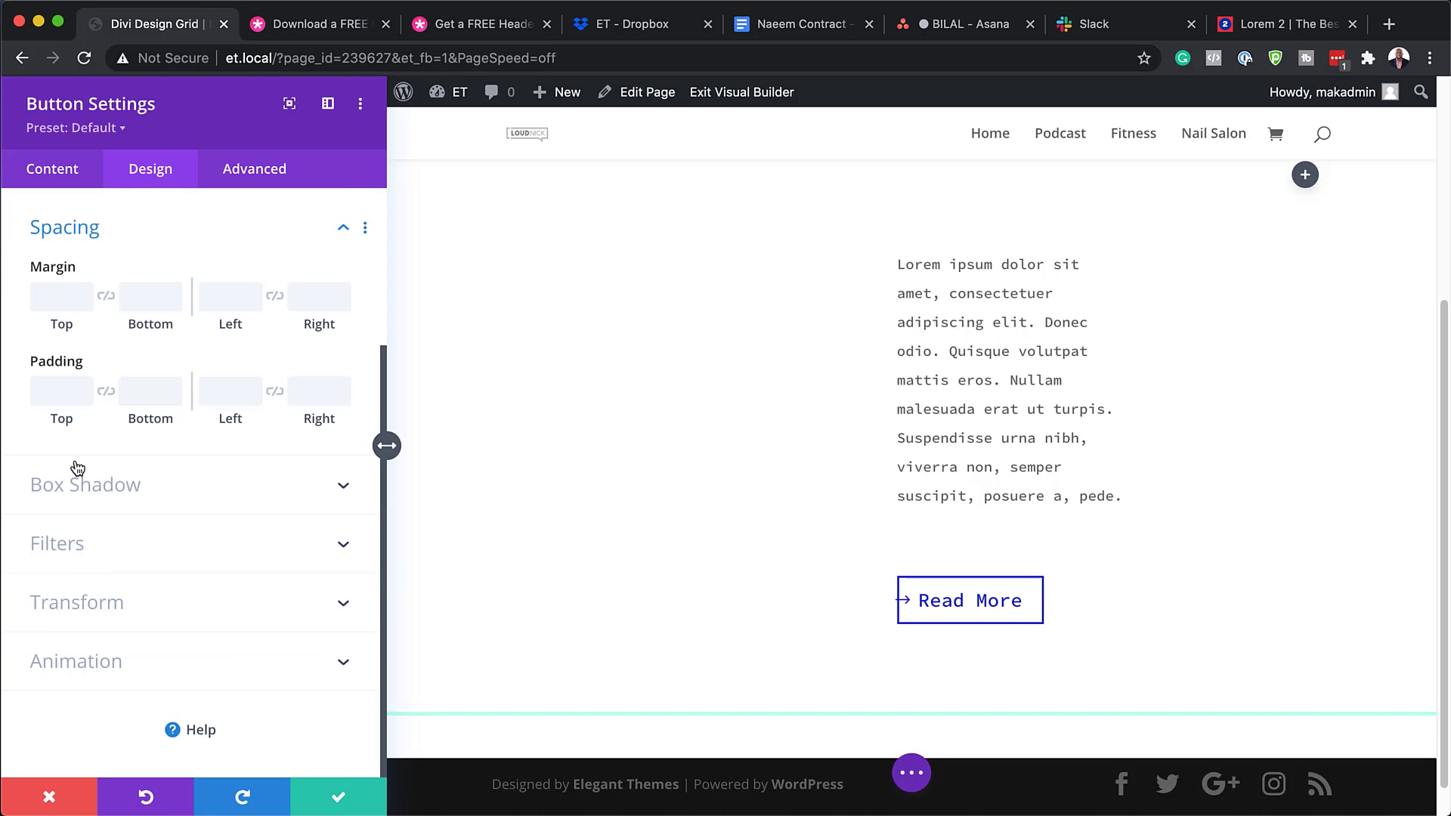
{"action": "left_click", "coordinate": [53, 392]}
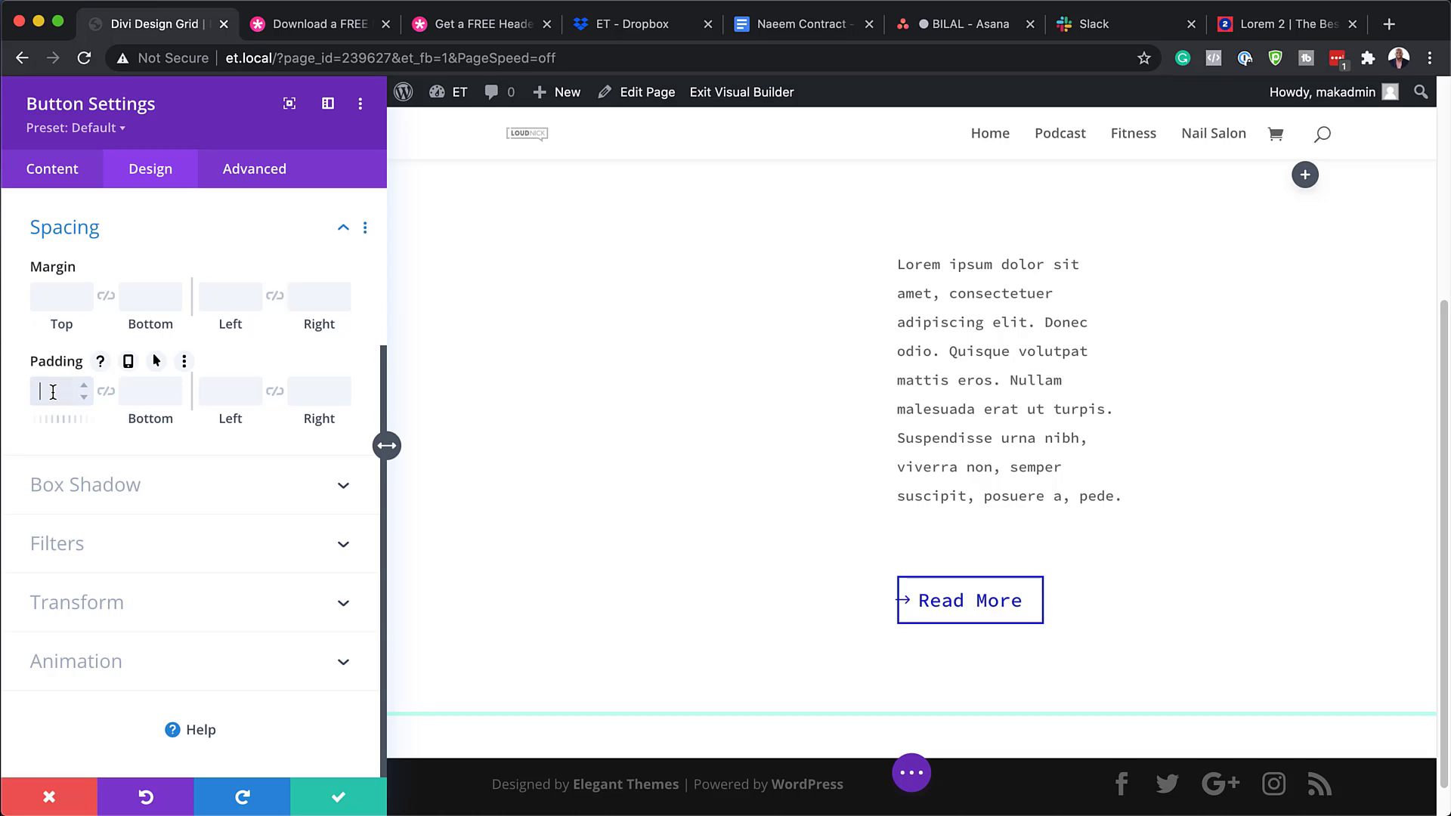
{"action": "type", "text": "20px"}
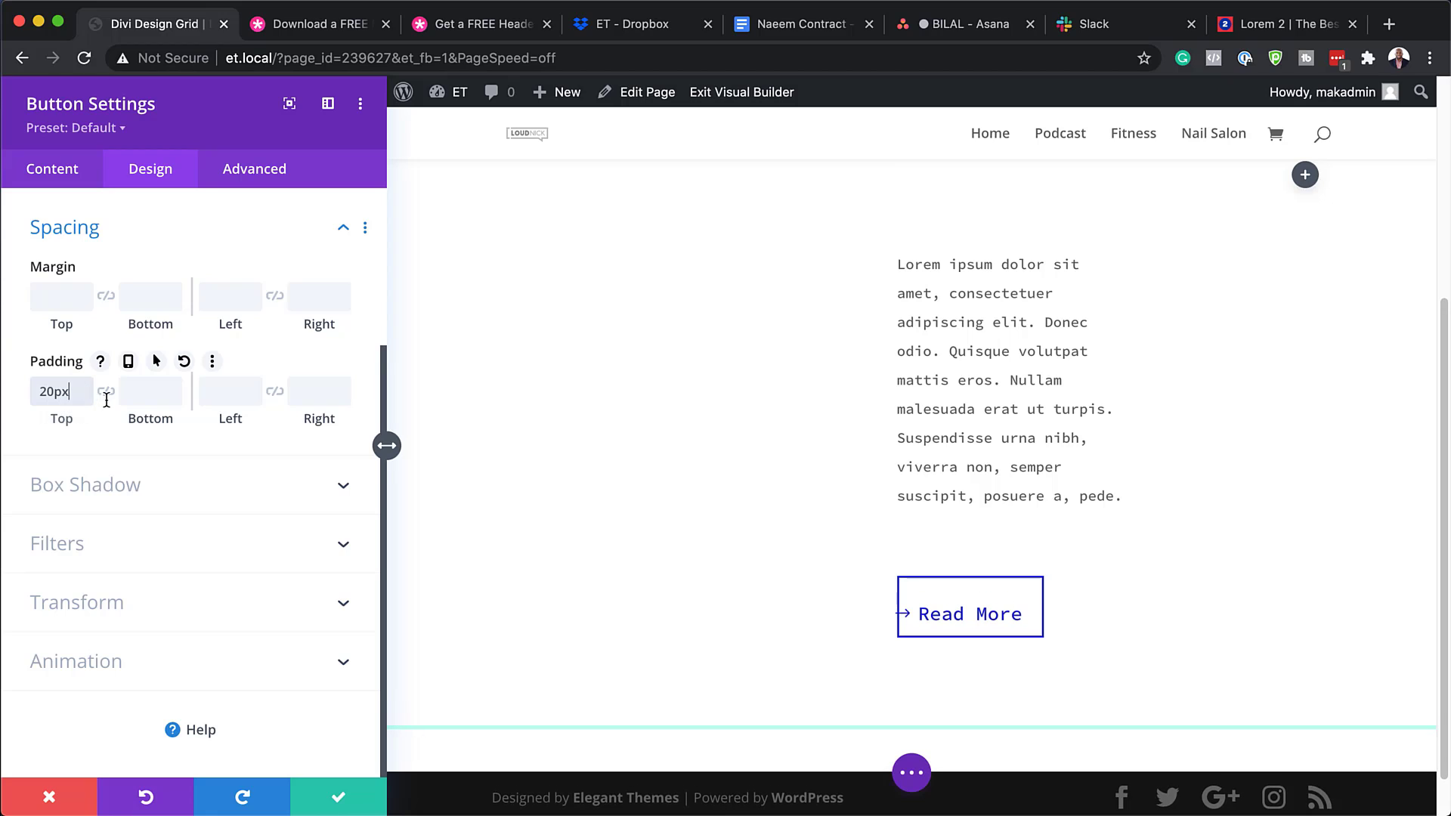
{"action": "left_click", "coordinate": [105, 391]}
{"action": "left_click", "coordinate": [234, 389]}
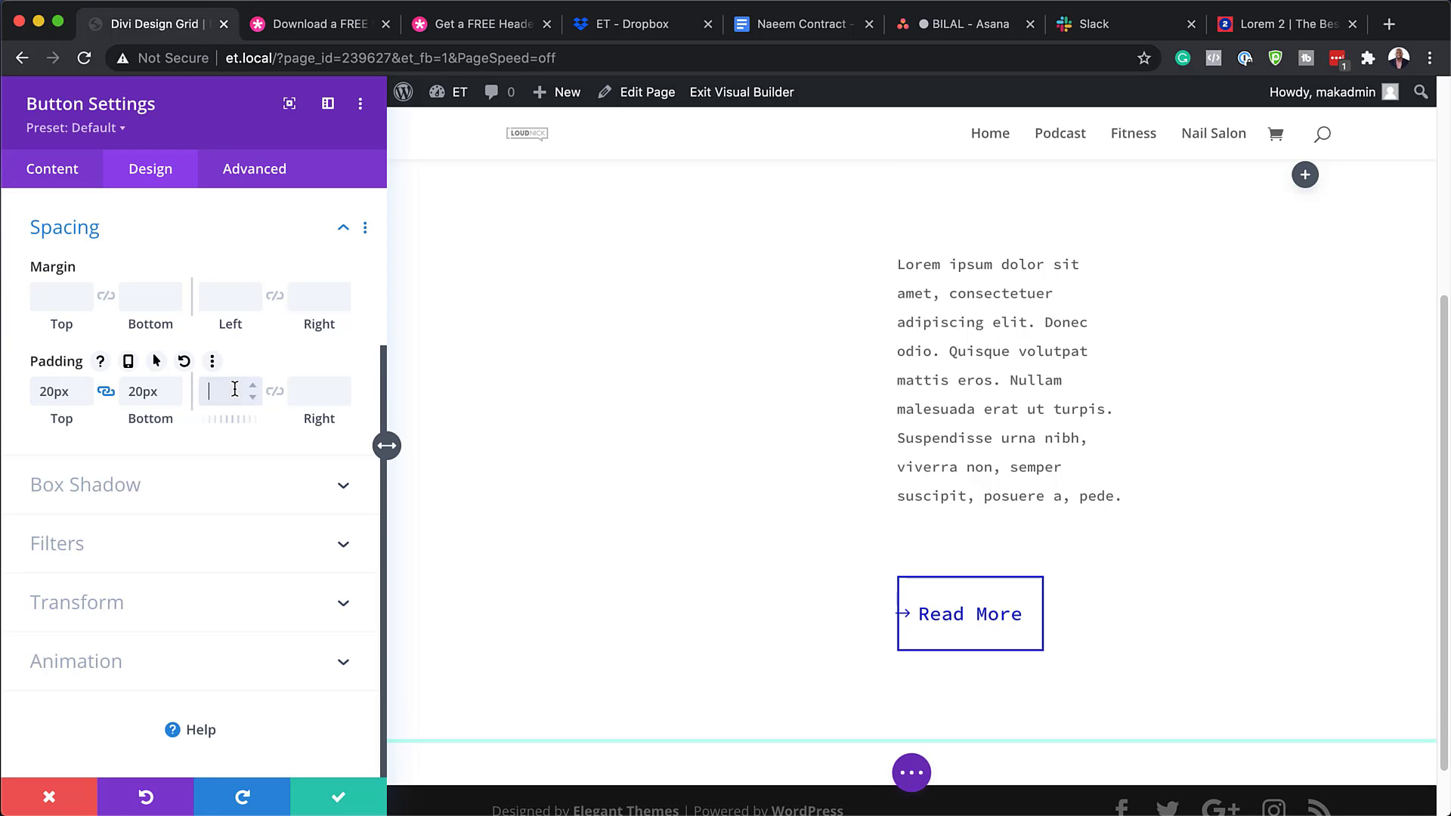
{"action": "type", "text": "50px"}
{"action": "left_click", "coordinate": [274, 391]}
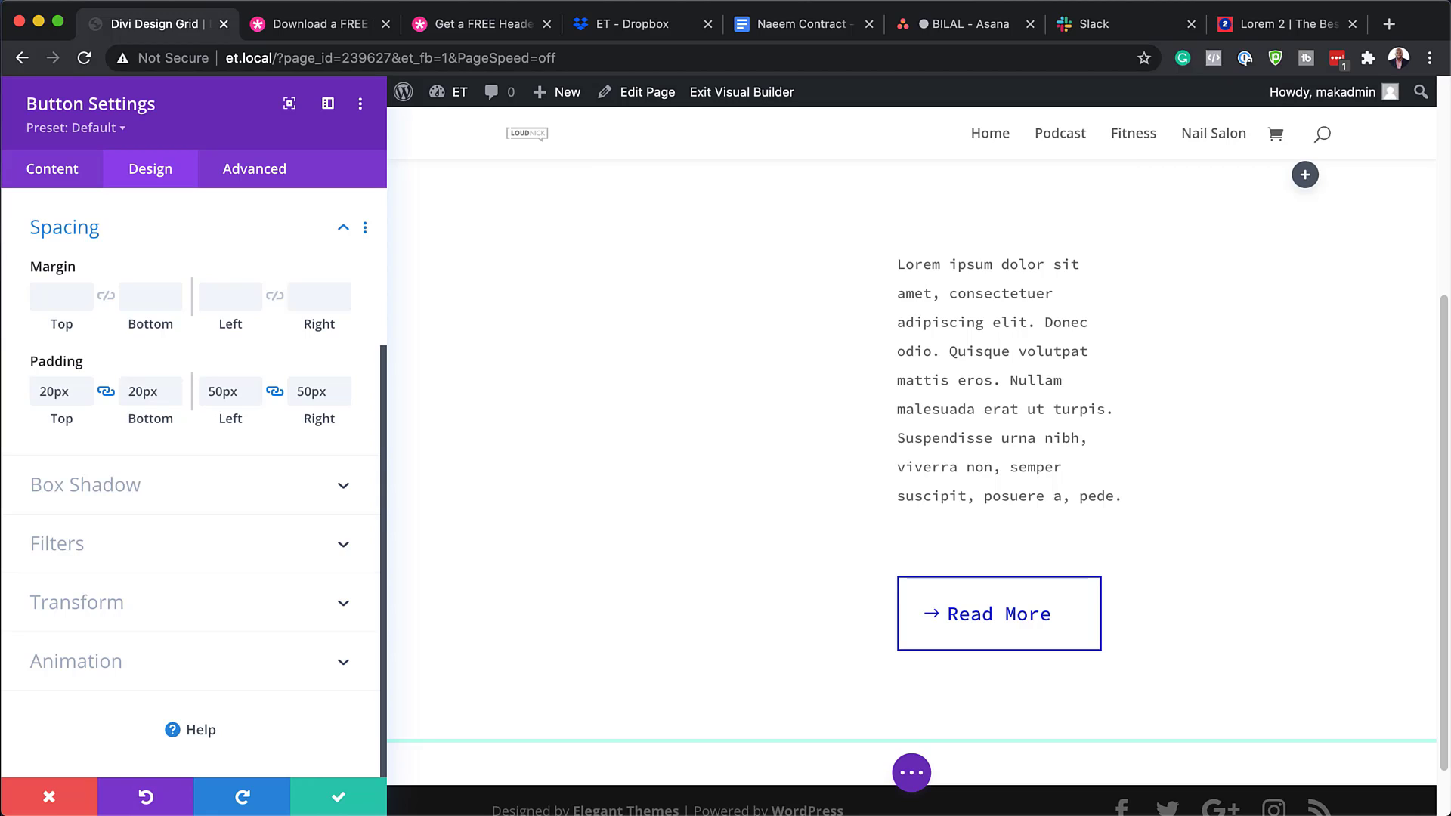
Enable vertical motion scroll effect on the button with a starting offset of 2 and an ending offset of -2, and save the module.
{"action": "left_click", "coordinate": [254, 180]}
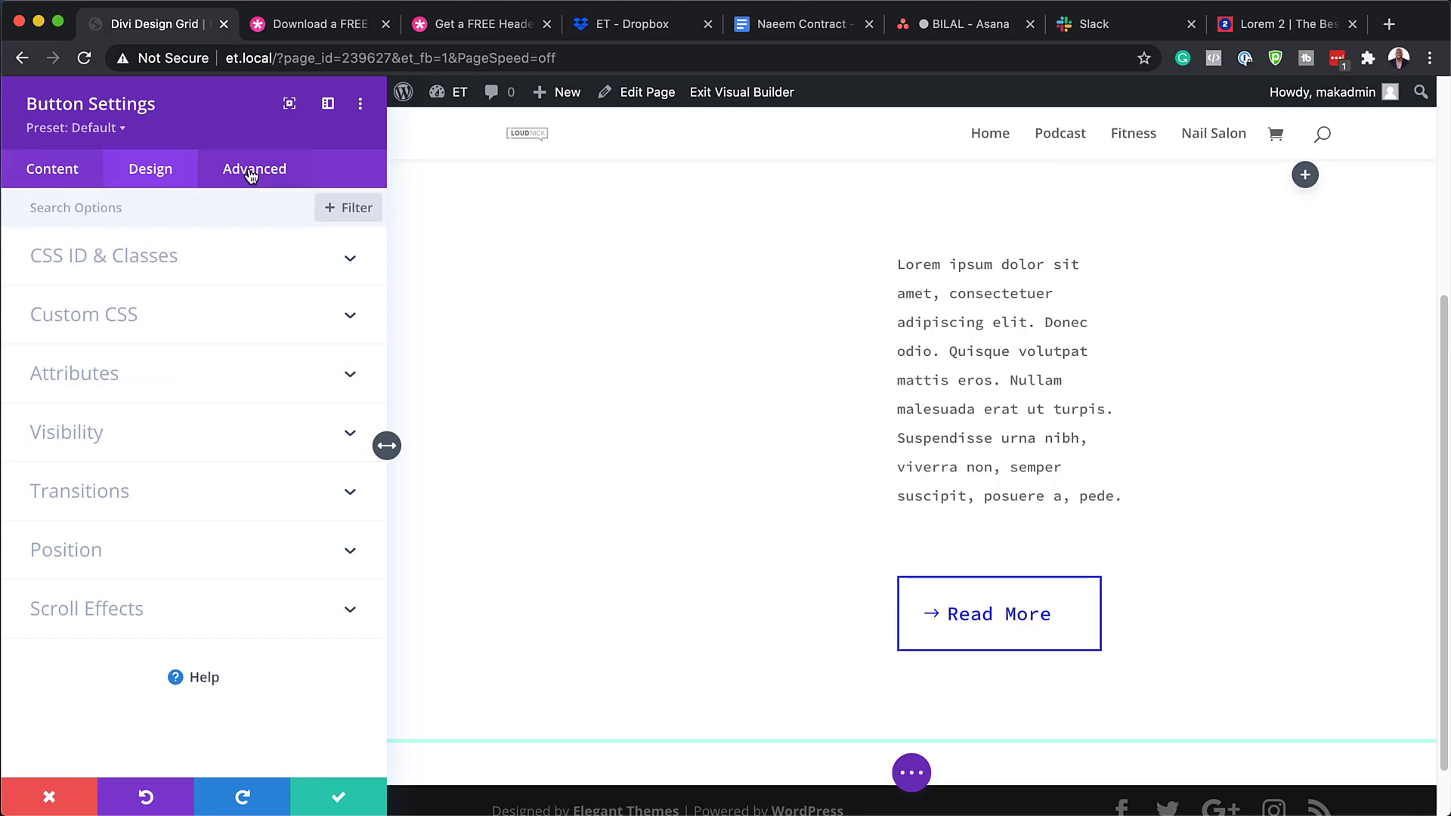
{"action": "left_click", "coordinate": [109, 625]}
{"action": "left_click", "coordinate": [80, 576]}
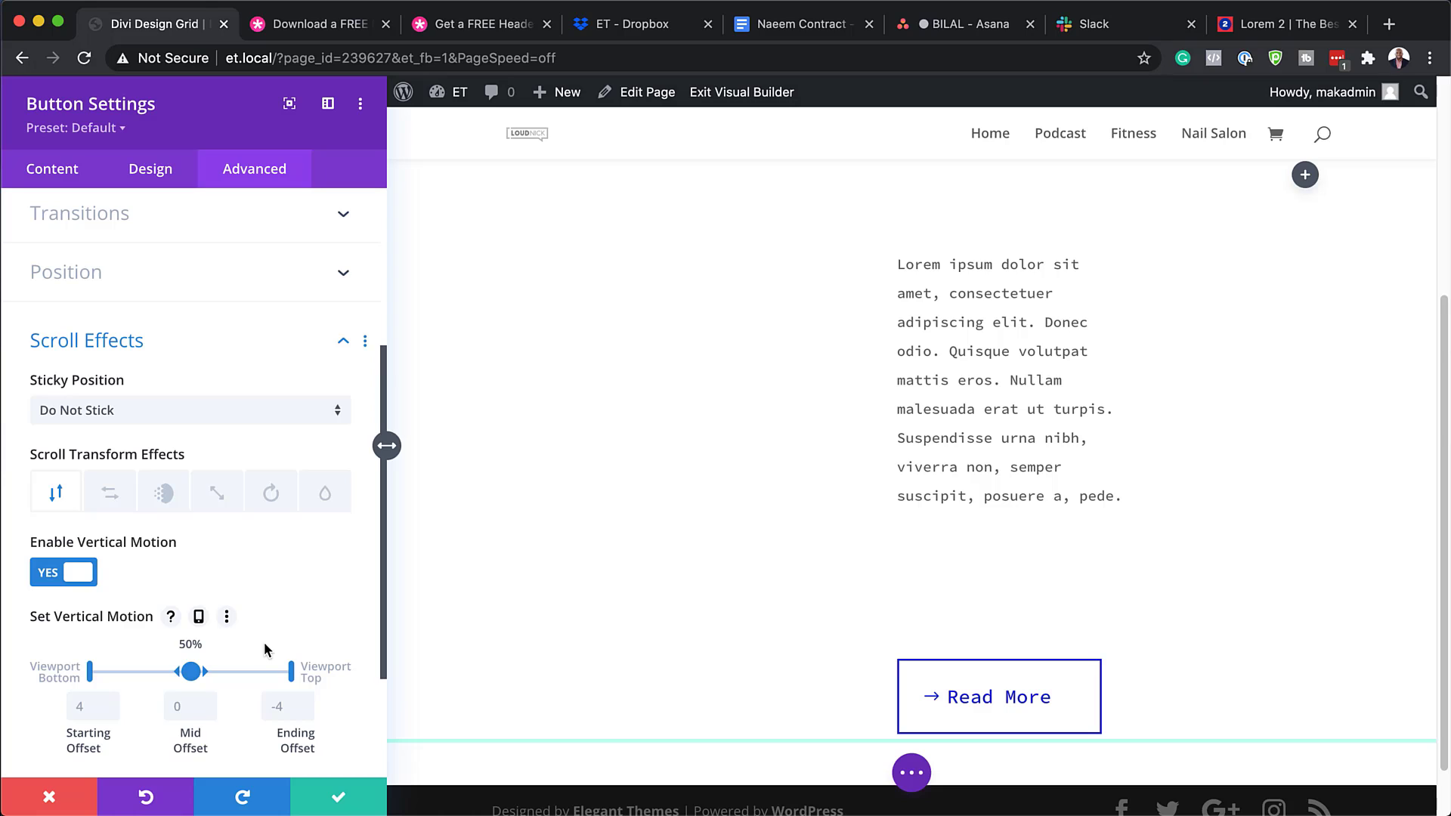
{"action": "left_click", "coordinate": [272, 707]}
{"action": "type", "text": "-2"}
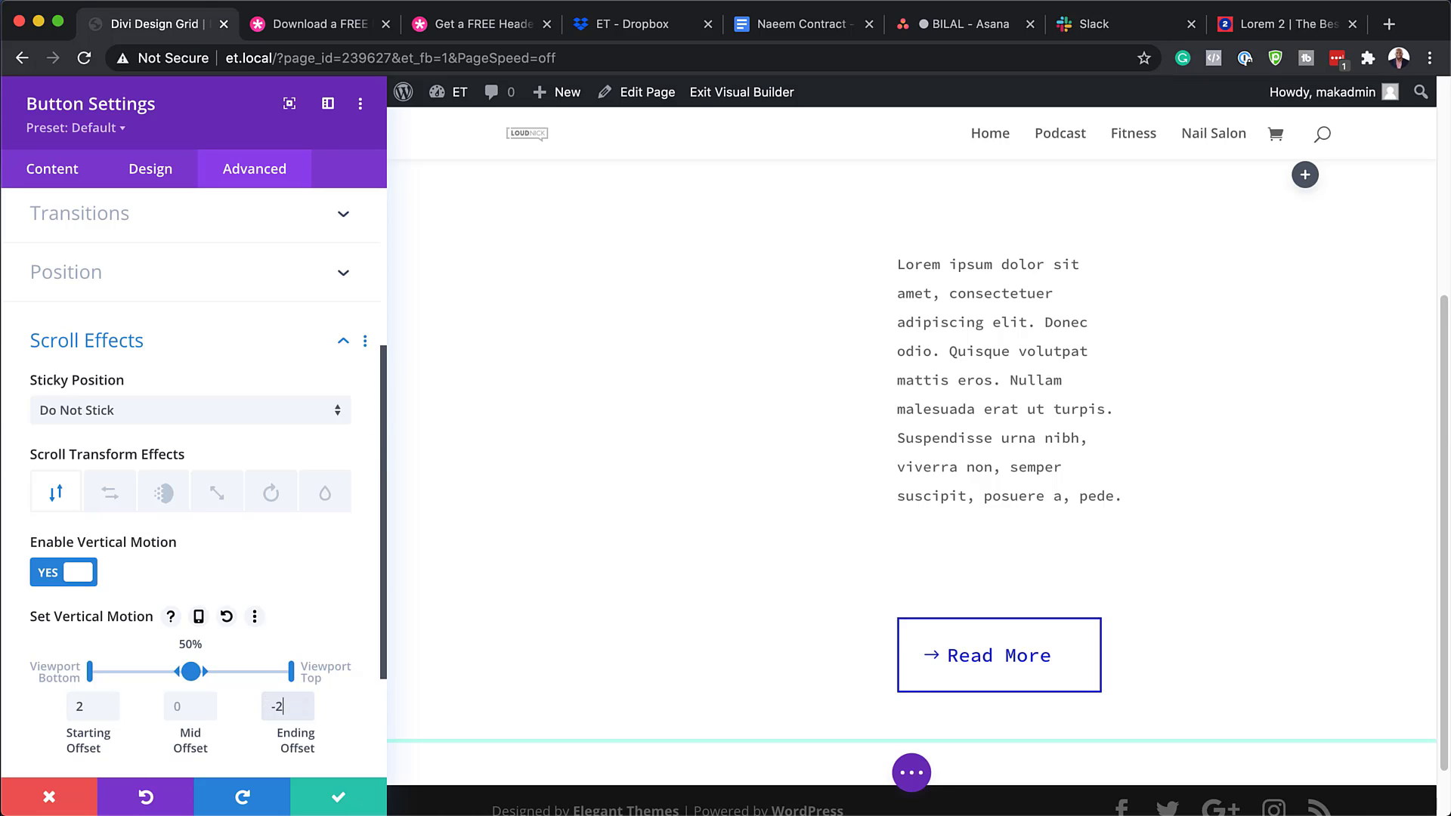
{"action": "left_click", "coordinate": [337, 797]}
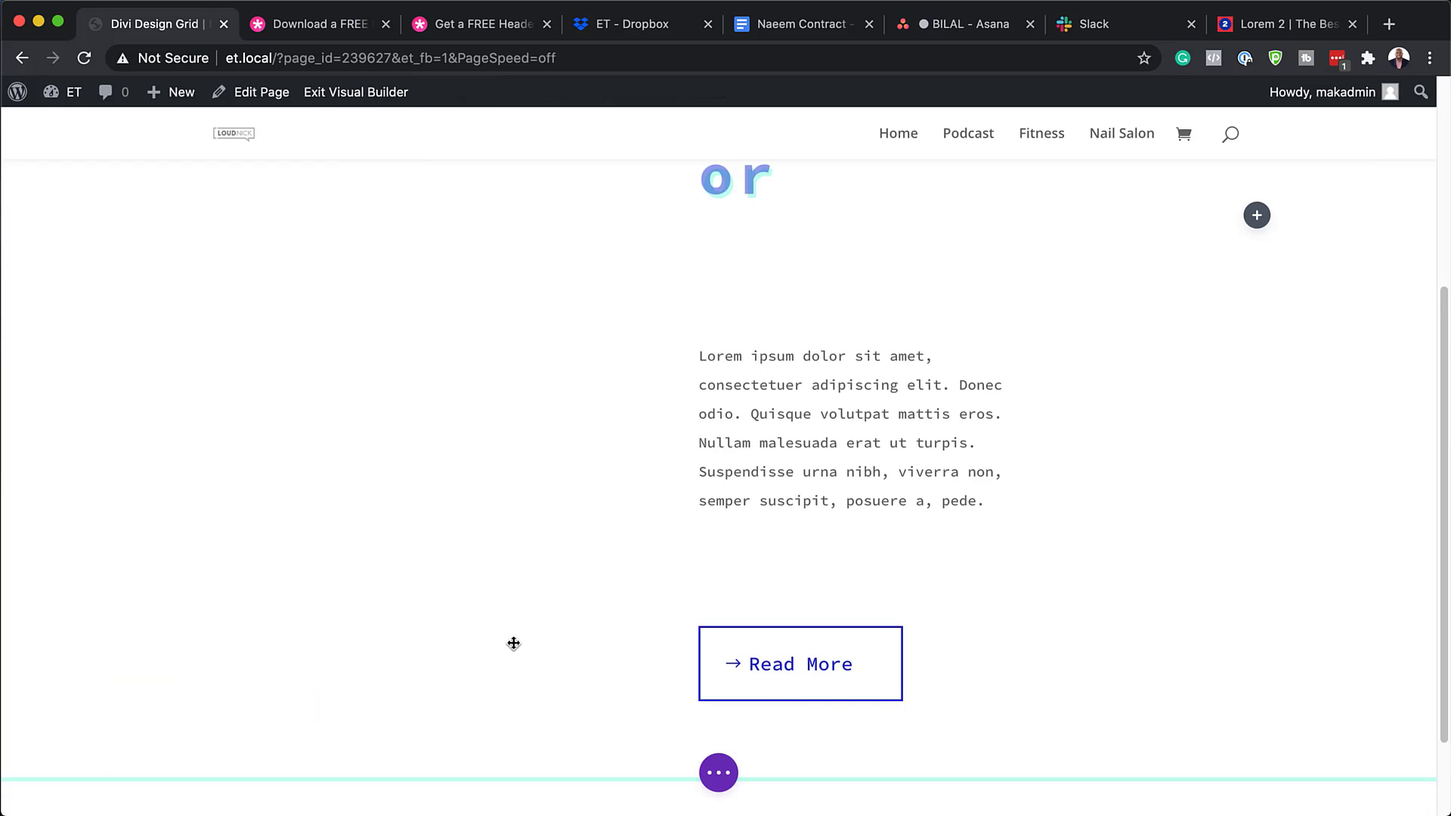
Add an Image module to the empty column beside the Aliquam porttitor heading.
{"action": "scroll", "coordinate": [1357, 524], "scroll_direction": "up", "scroll_amount": 5}
{"action": "scroll", "coordinate": [1334, 532], "scroll_direction": "down", "scroll_amount": 3}
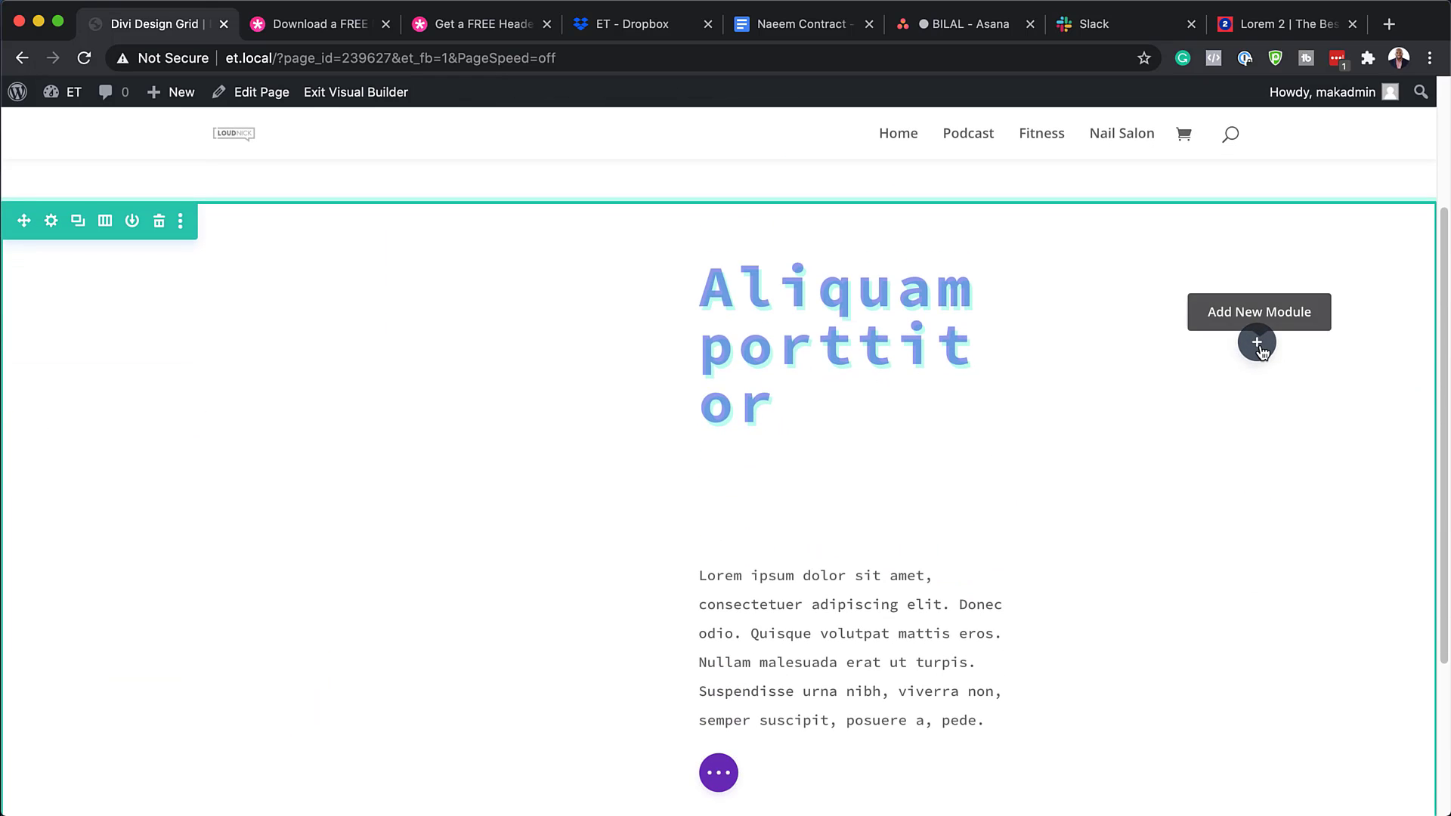
{"action": "left_click", "coordinate": [1257, 343]}
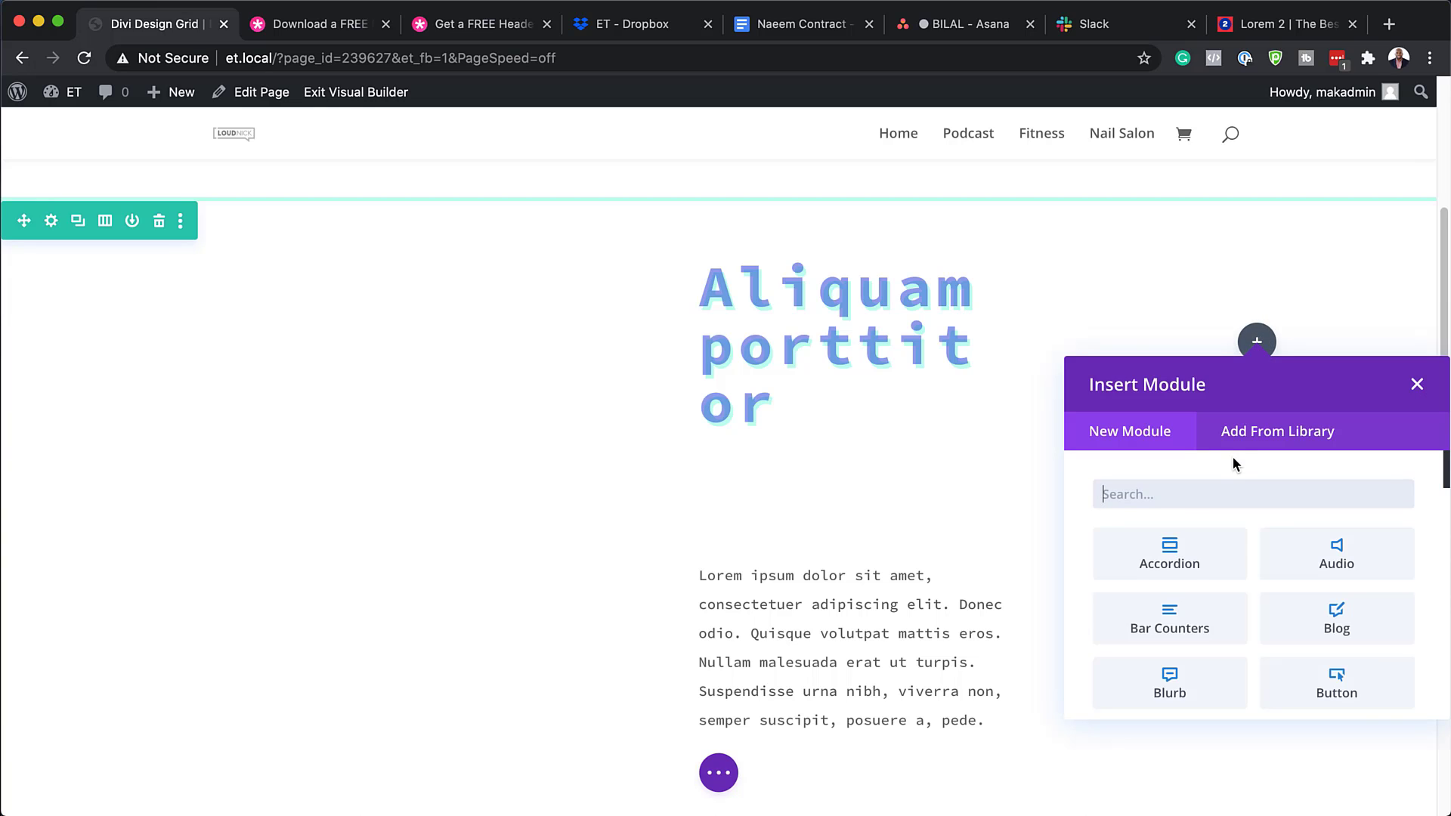
{"action": "type", "text": "image"}
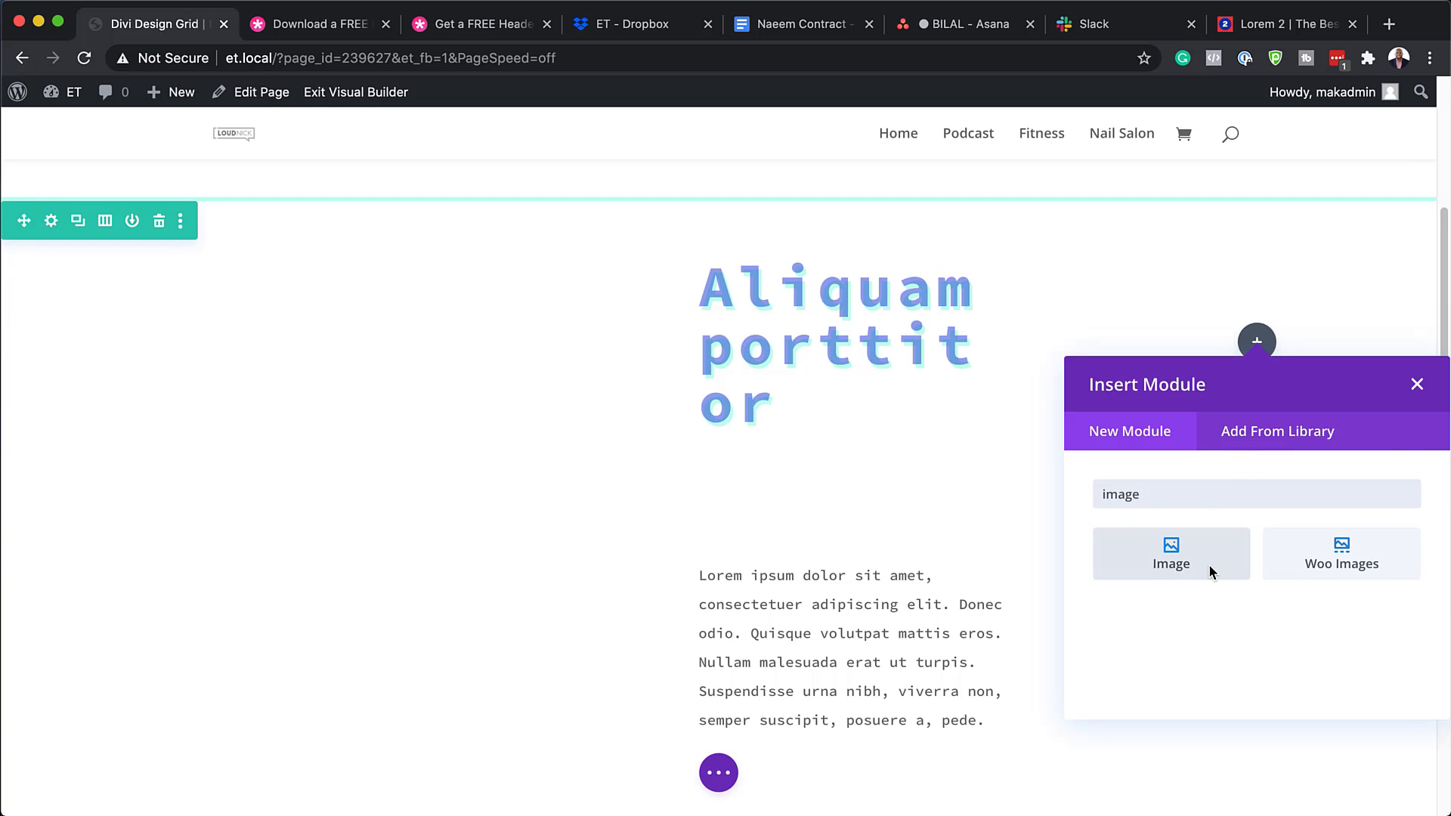
{"action": "left_click", "coordinate": [1209, 563]}
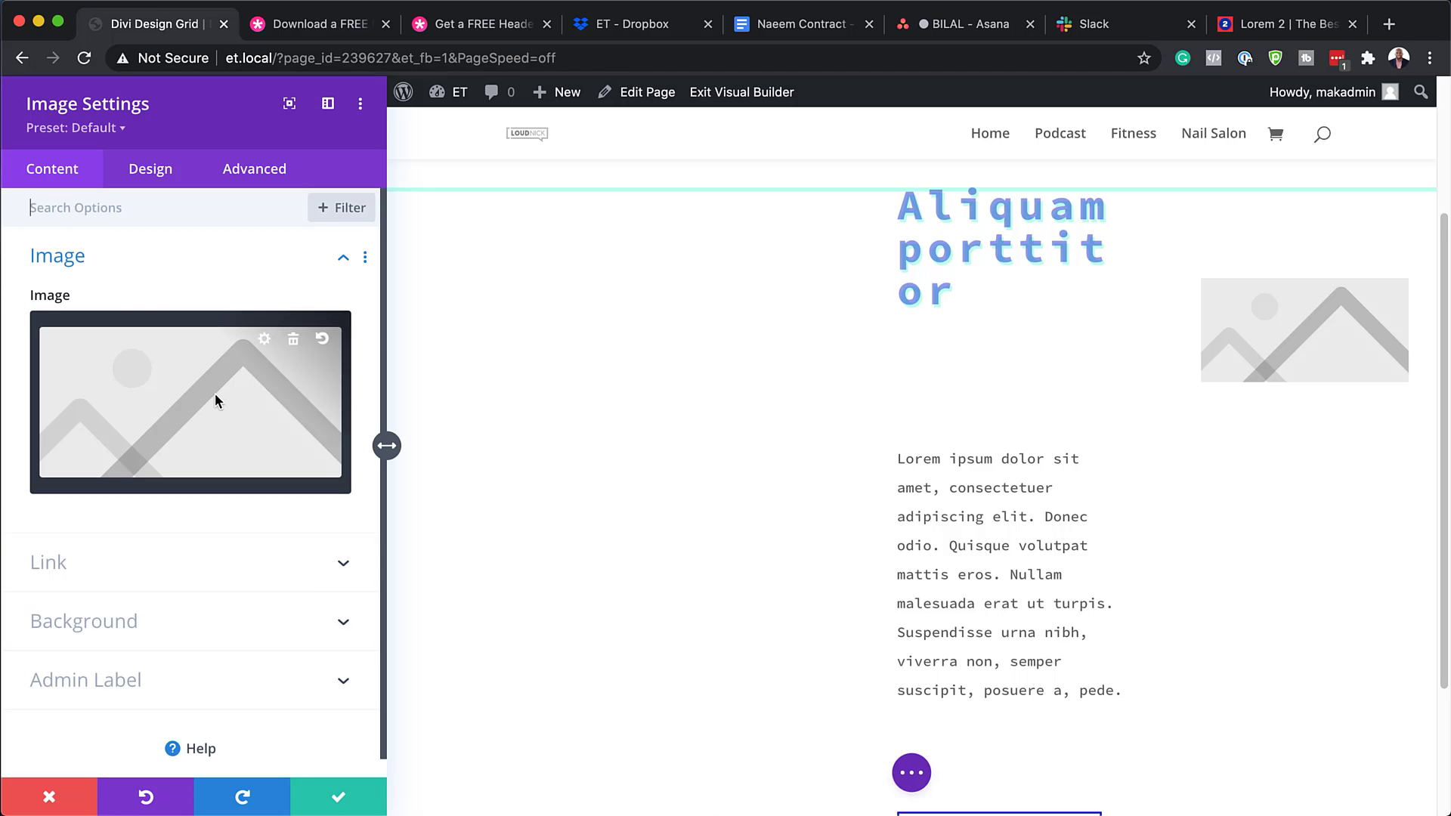
Replace the placeholder with workspace-39-2.jpg from the media library.
{"action": "left_click", "coordinate": [160, 412]}
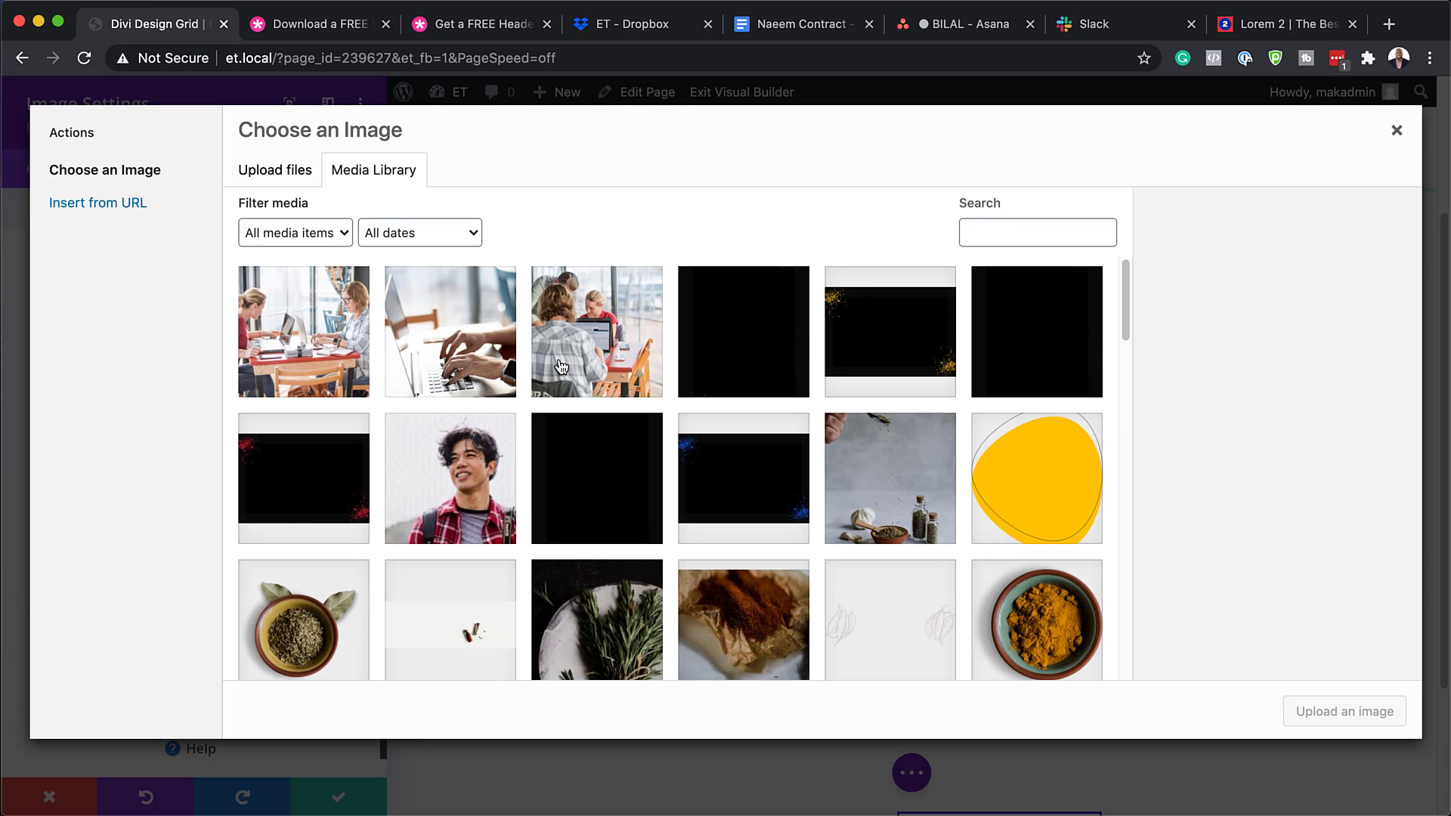
{"action": "left_click", "coordinate": [581, 347]}
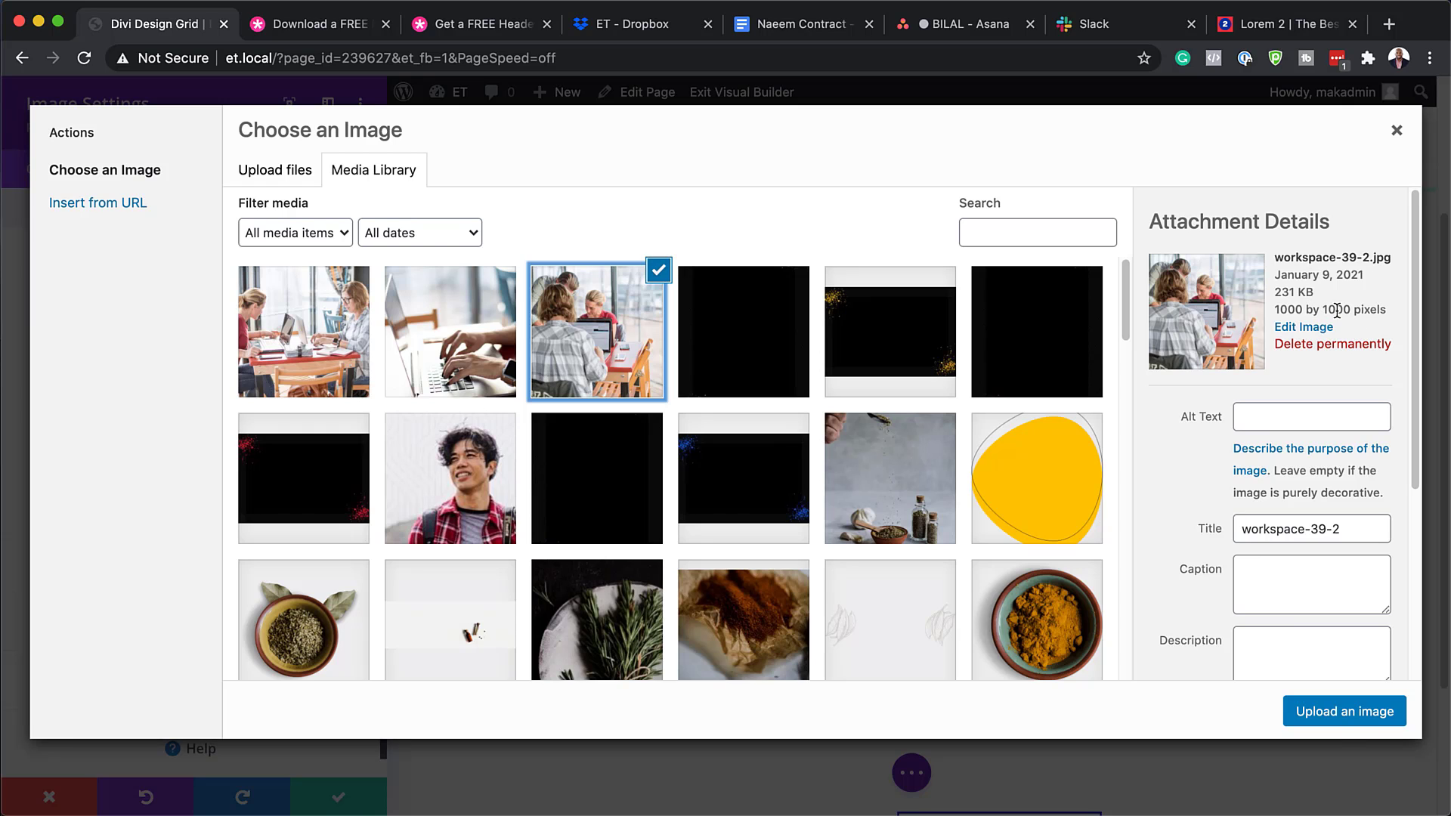
{"action": "left_click", "coordinate": [1346, 724]}
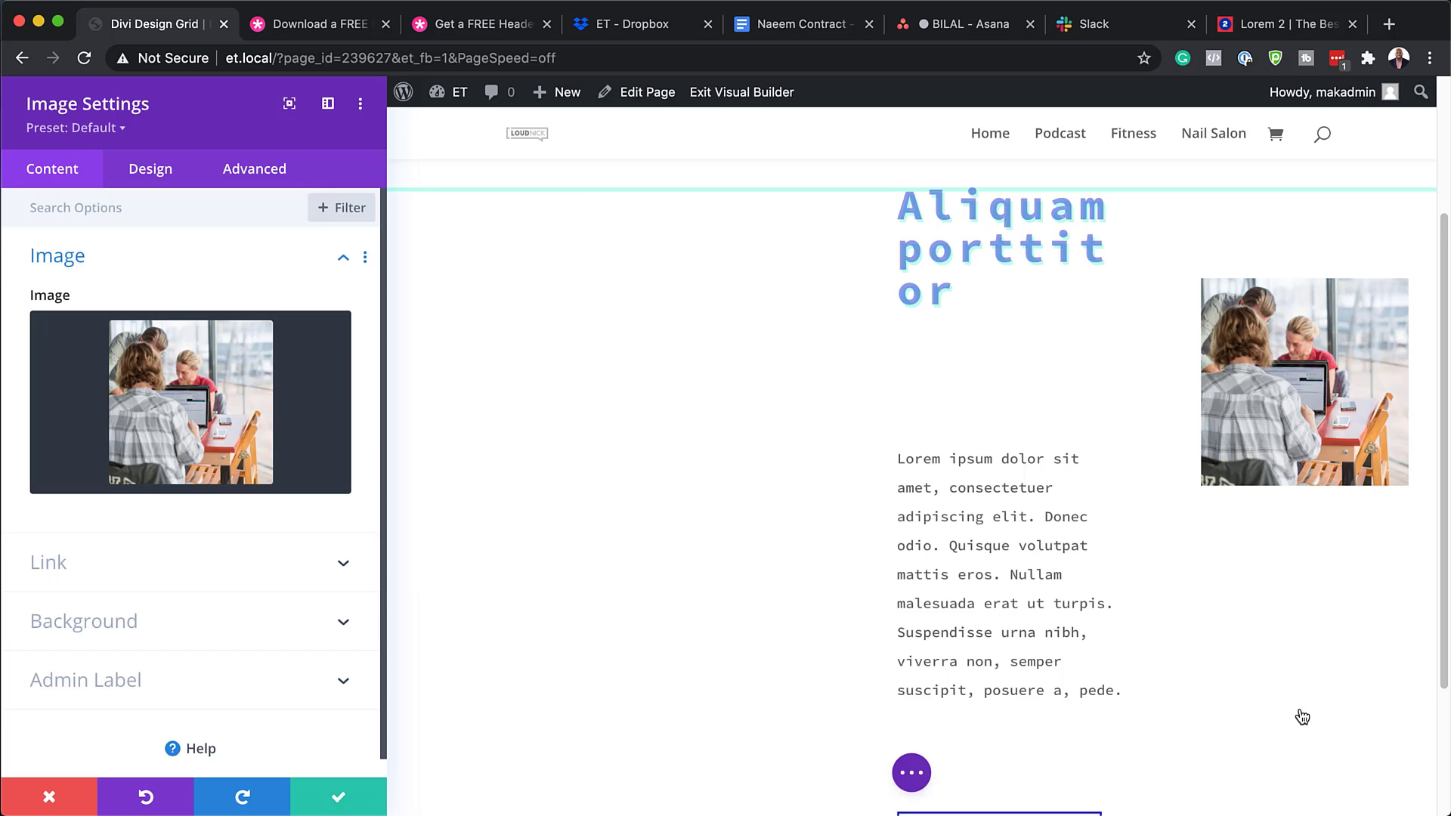
Turn on Force Fullwidth in the image's sizing options.
{"action": "left_click", "coordinate": [142, 171]}
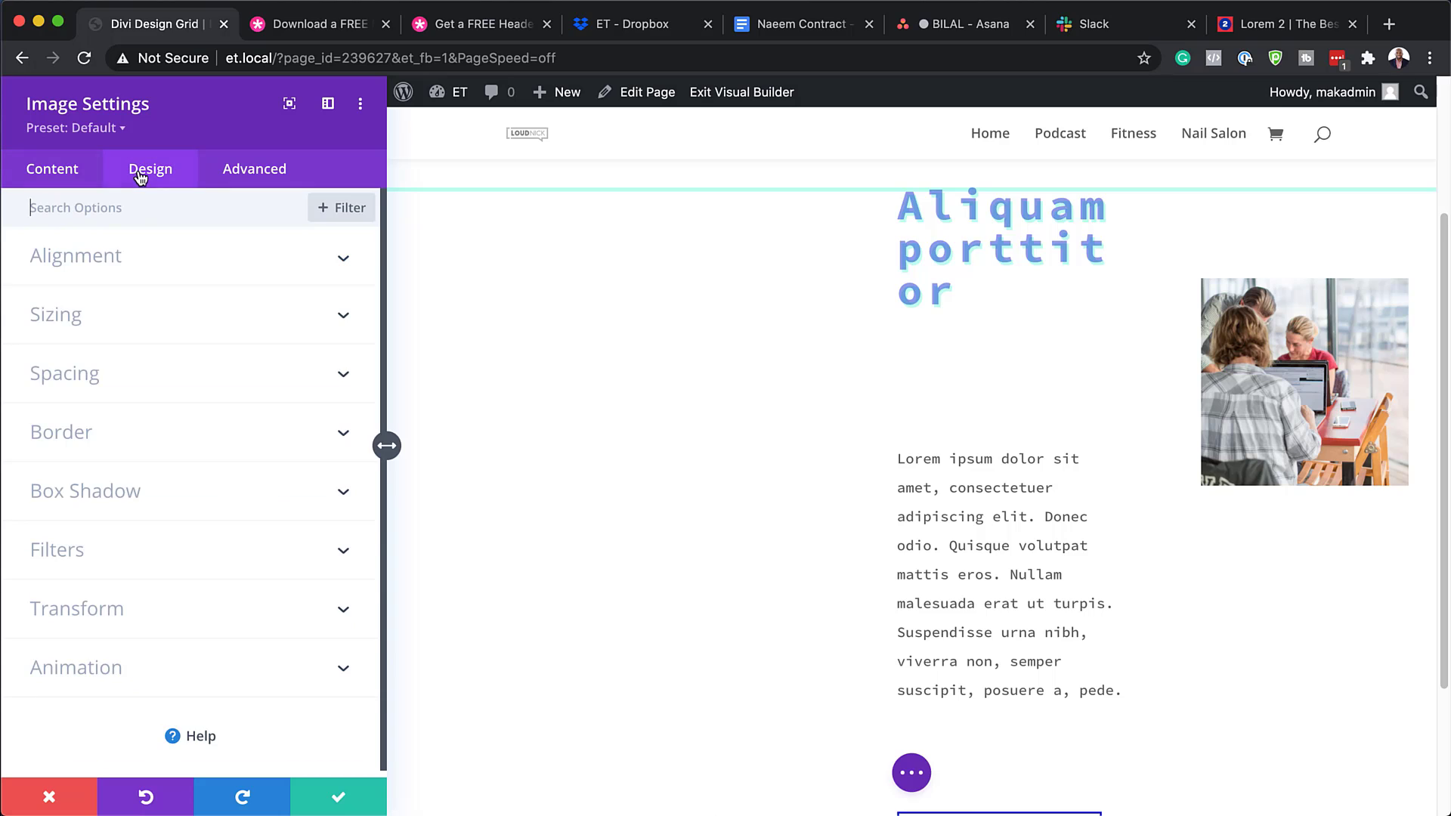
{"action": "left_click", "coordinate": [78, 325]}
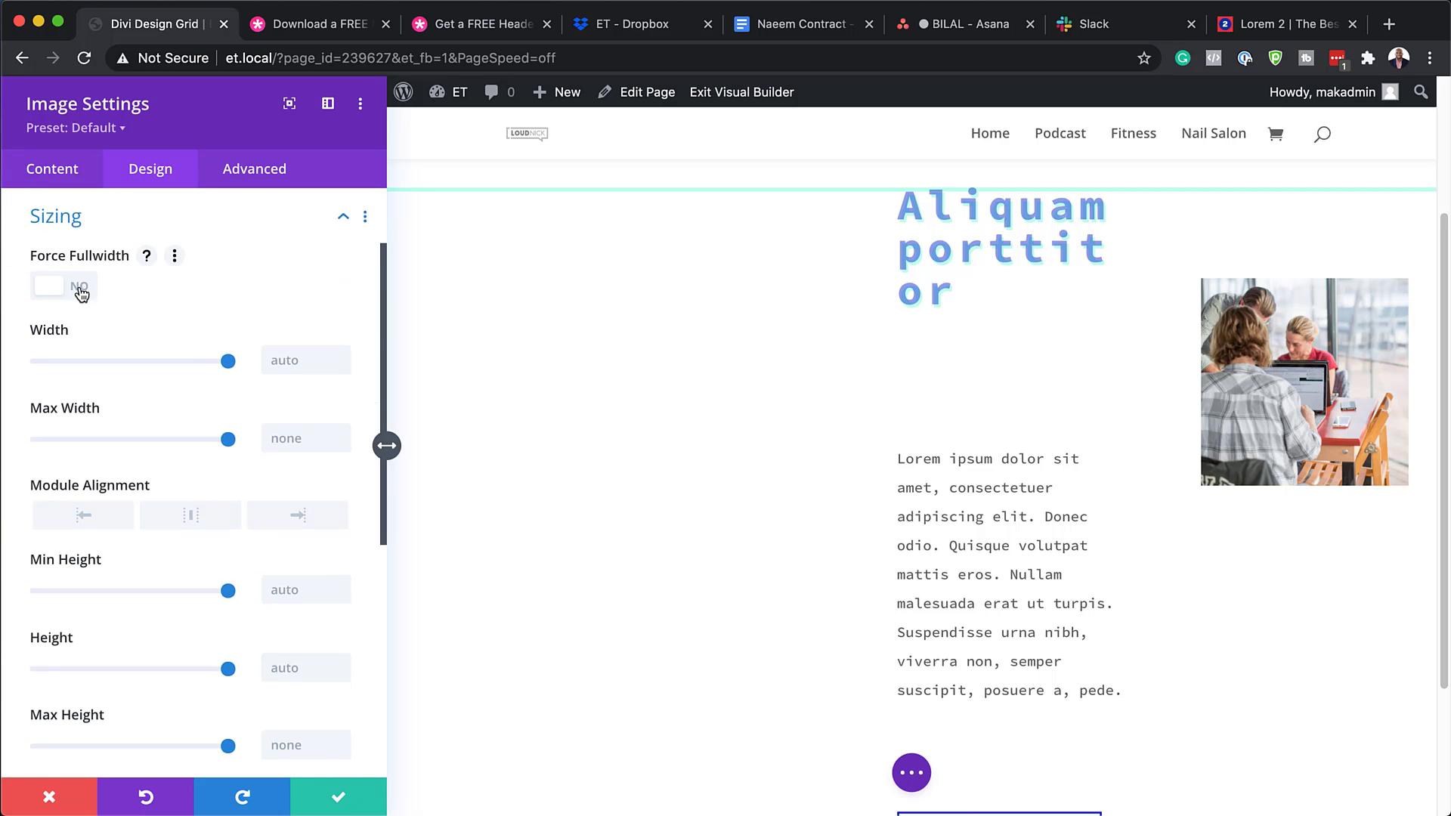
{"action": "left_click", "coordinate": [81, 294]}
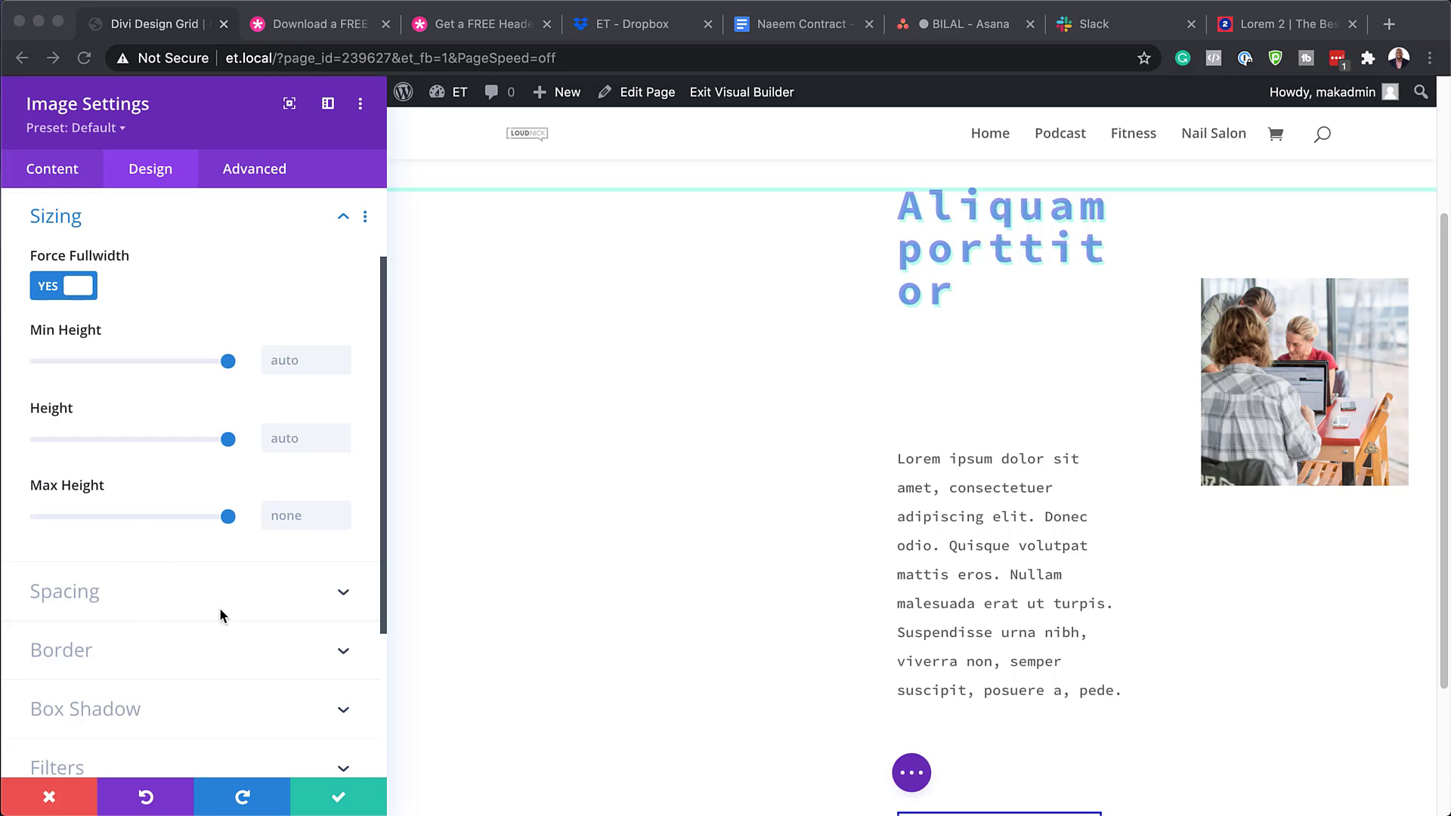
Round all four linked corners of the image to 50vw.
{"action": "scroll", "coordinate": [301, 591], "scroll_direction": "down", "scroll_amount": 3}
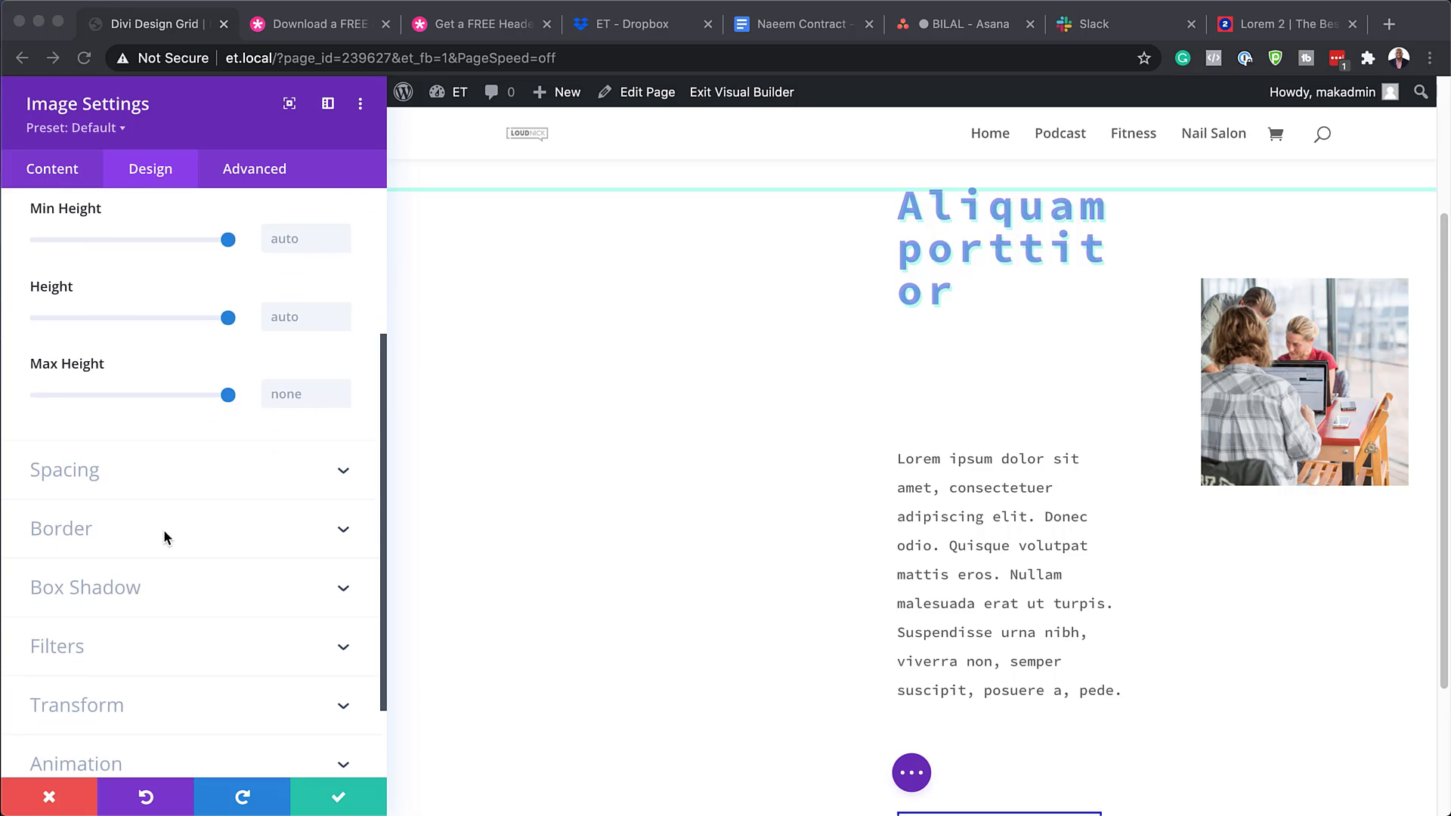
{"action": "left_click", "coordinate": [163, 529]}
{"action": "left_click", "coordinate": [95, 538]}
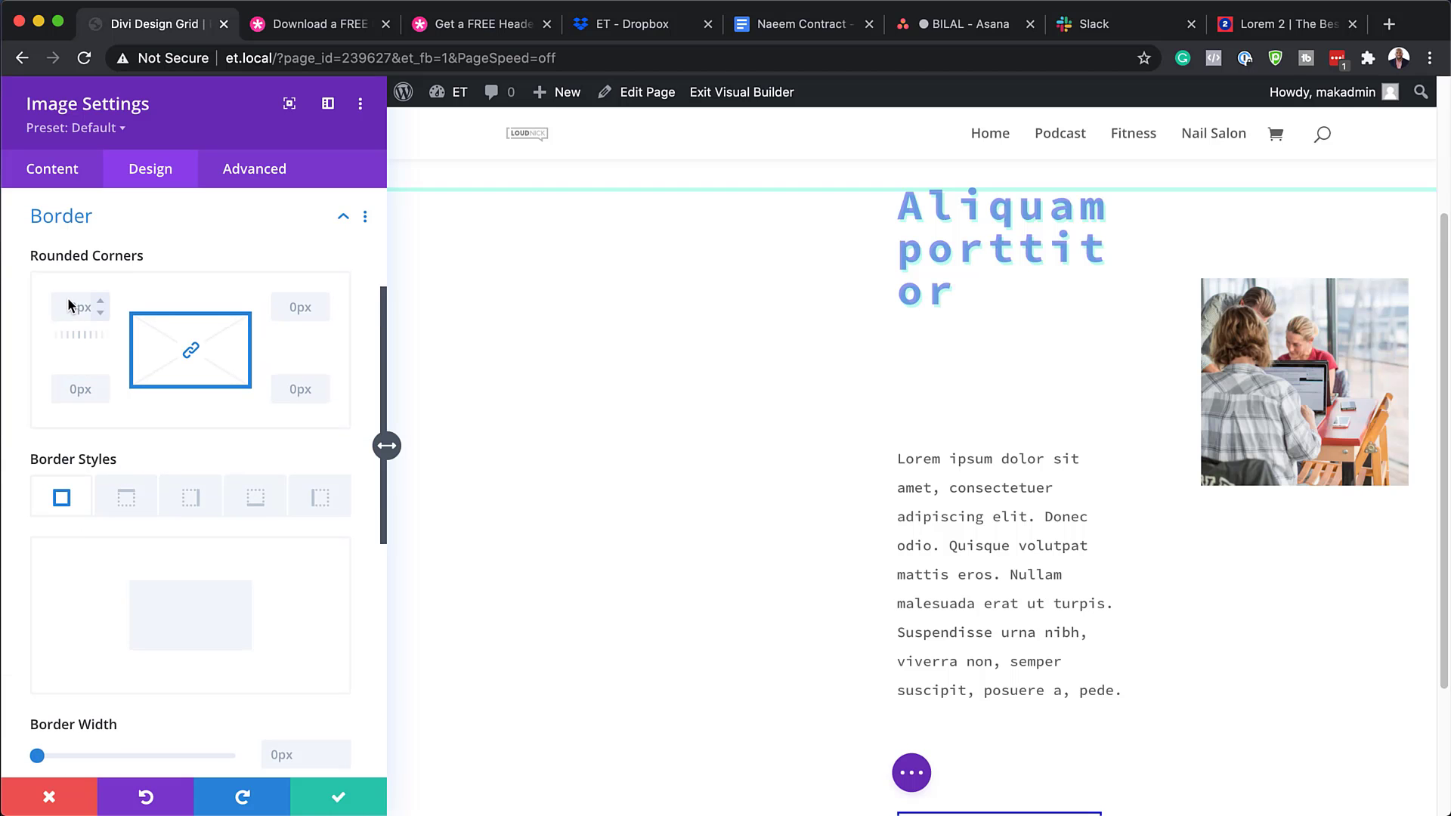
{"action": "type", "text": "50vw"}
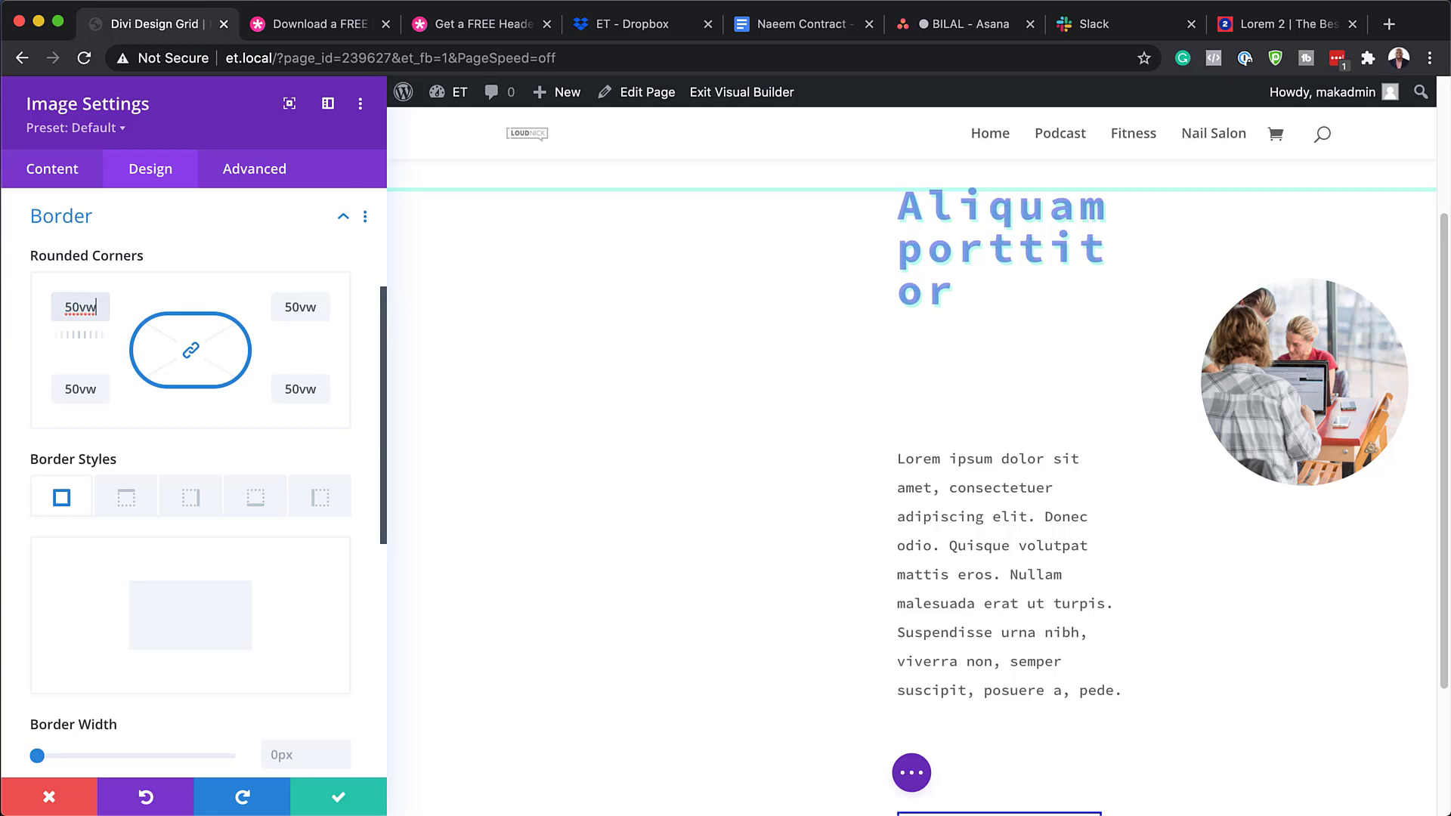
Give the image the solid bottom-right box shadow preset, with horizontal and vertical positions of 30px.
{"action": "scroll", "coordinate": [240, 478], "scroll_direction": "down", "scroll_amount": 6}
{"action": "scroll", "coordinate": [239, 474], "scroll_direction": "down", "scroll_amount": 1}
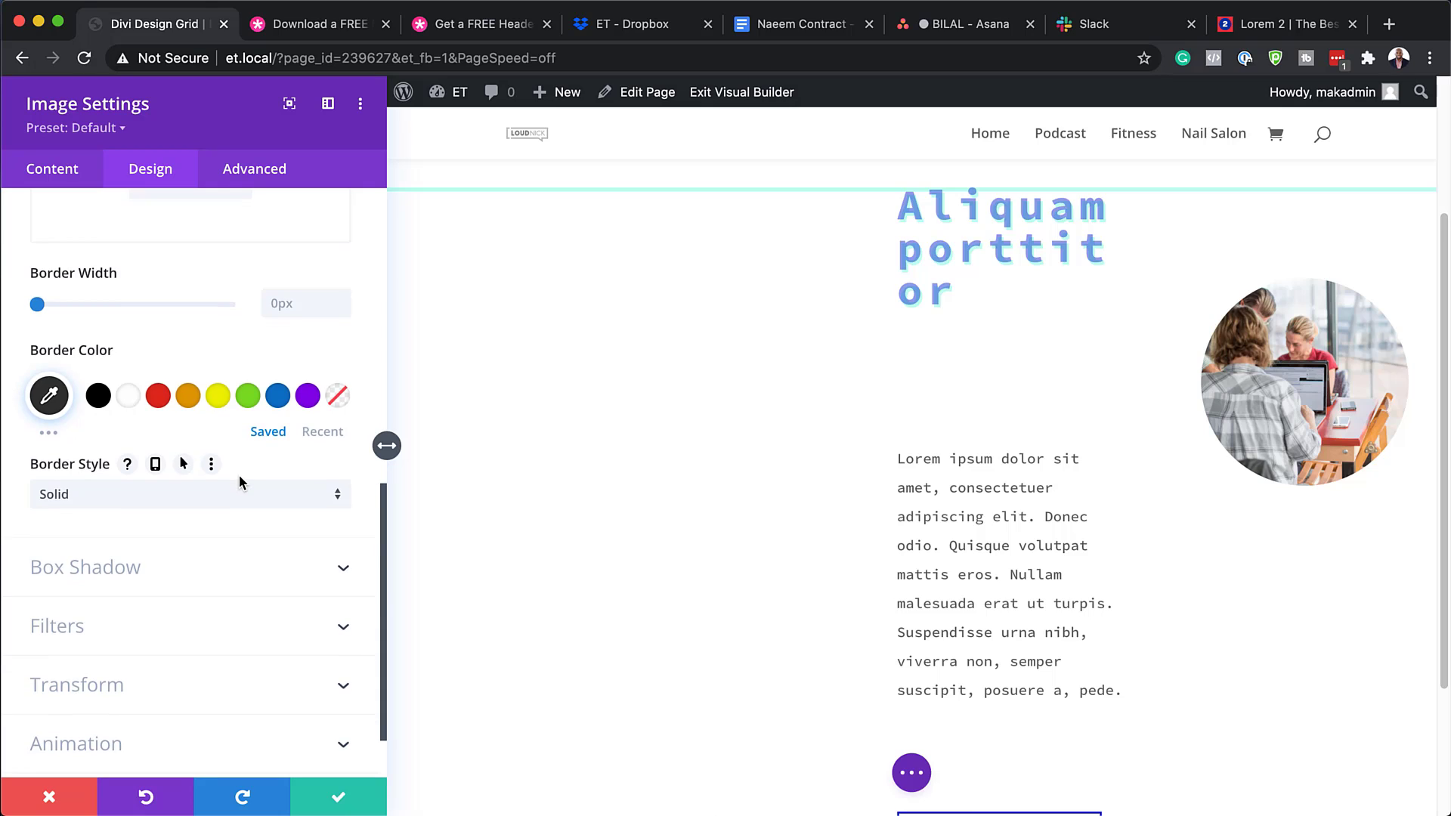
{"action": "left_click", "coordinate": [130, 559]}
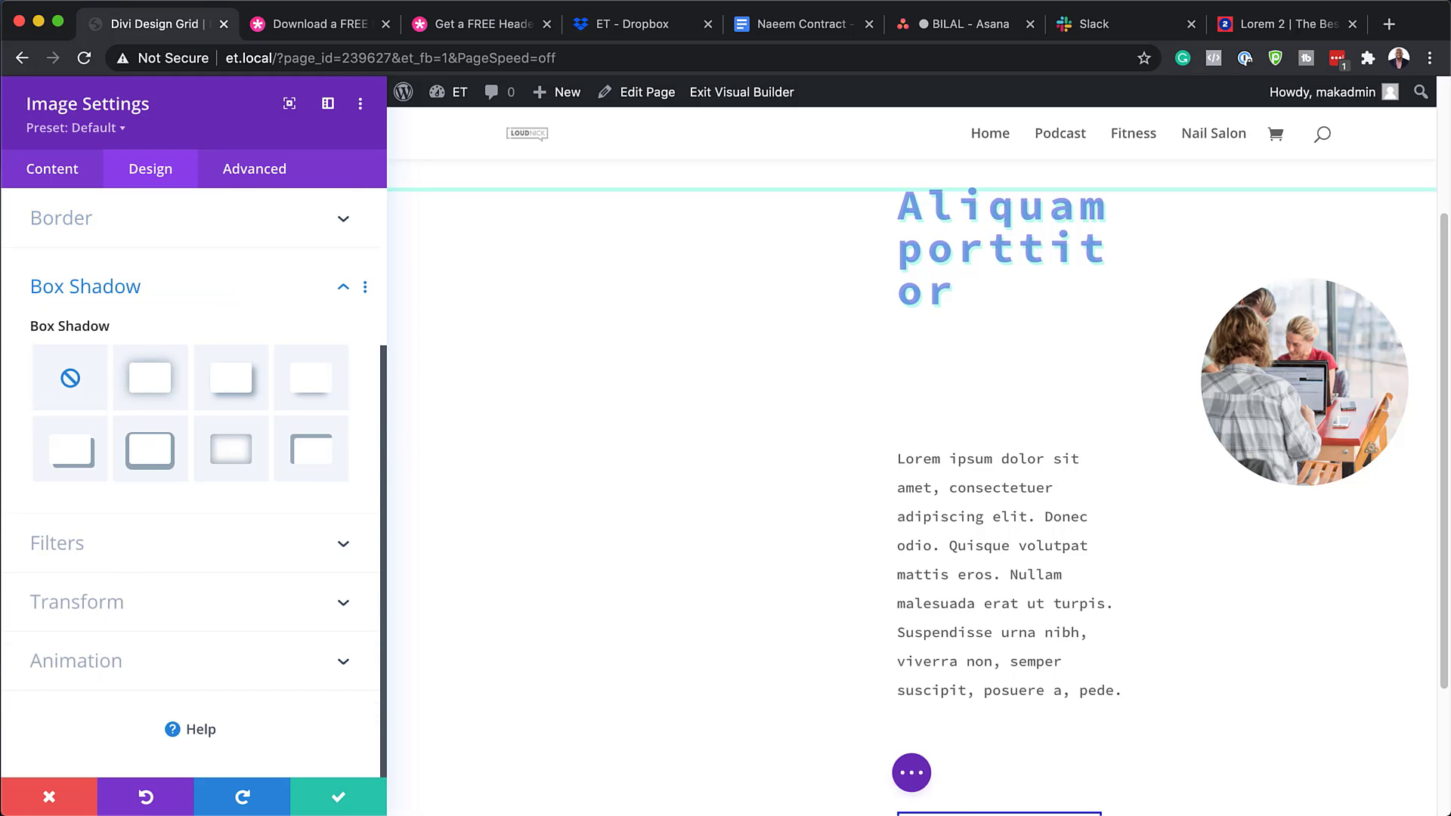
{"action": "left_click", "coordinate": [73, 452]}
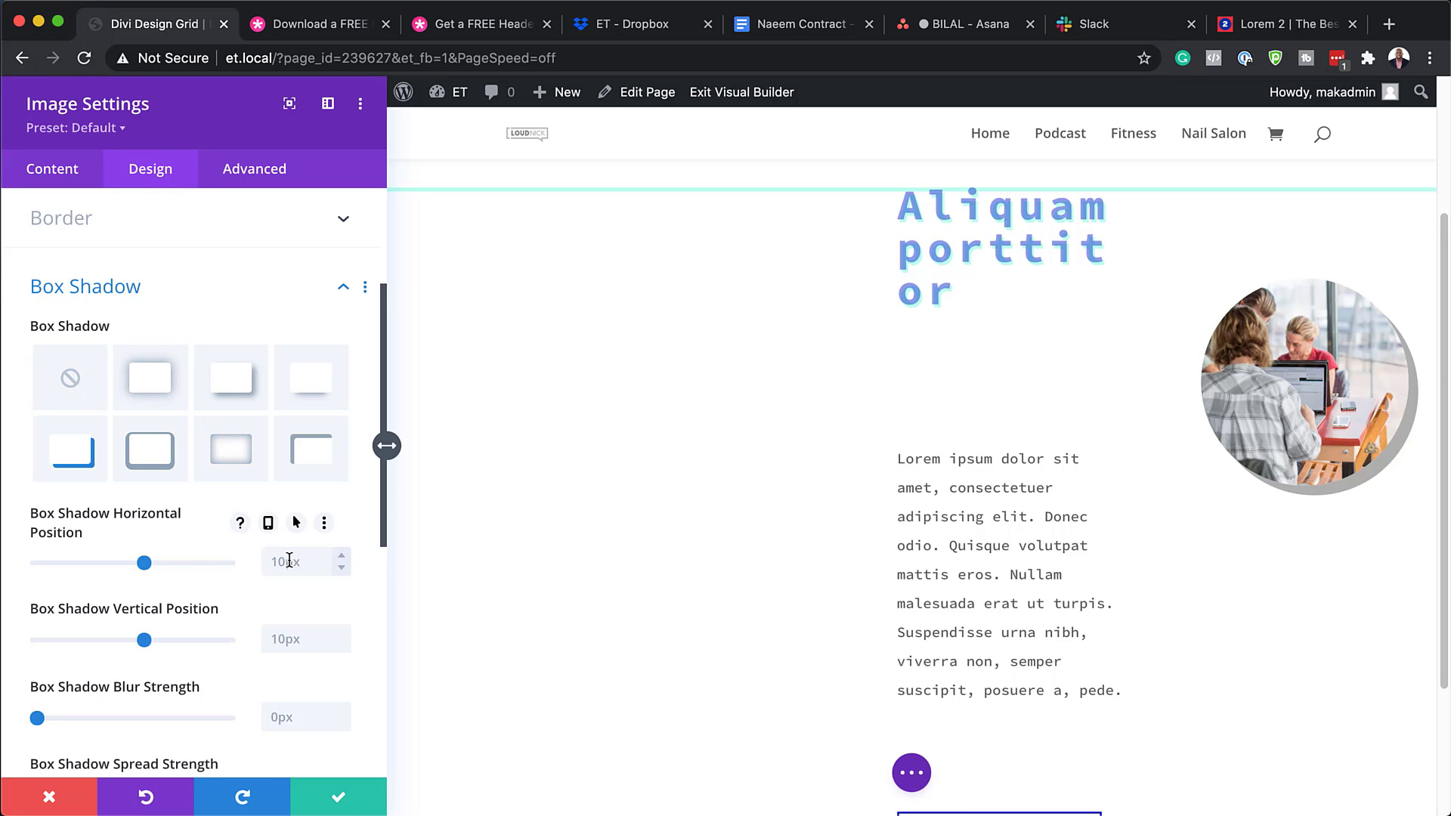
{"action": "left_click", "coordinate": [289, 561]}
{"action": "type", "text": "30px"}
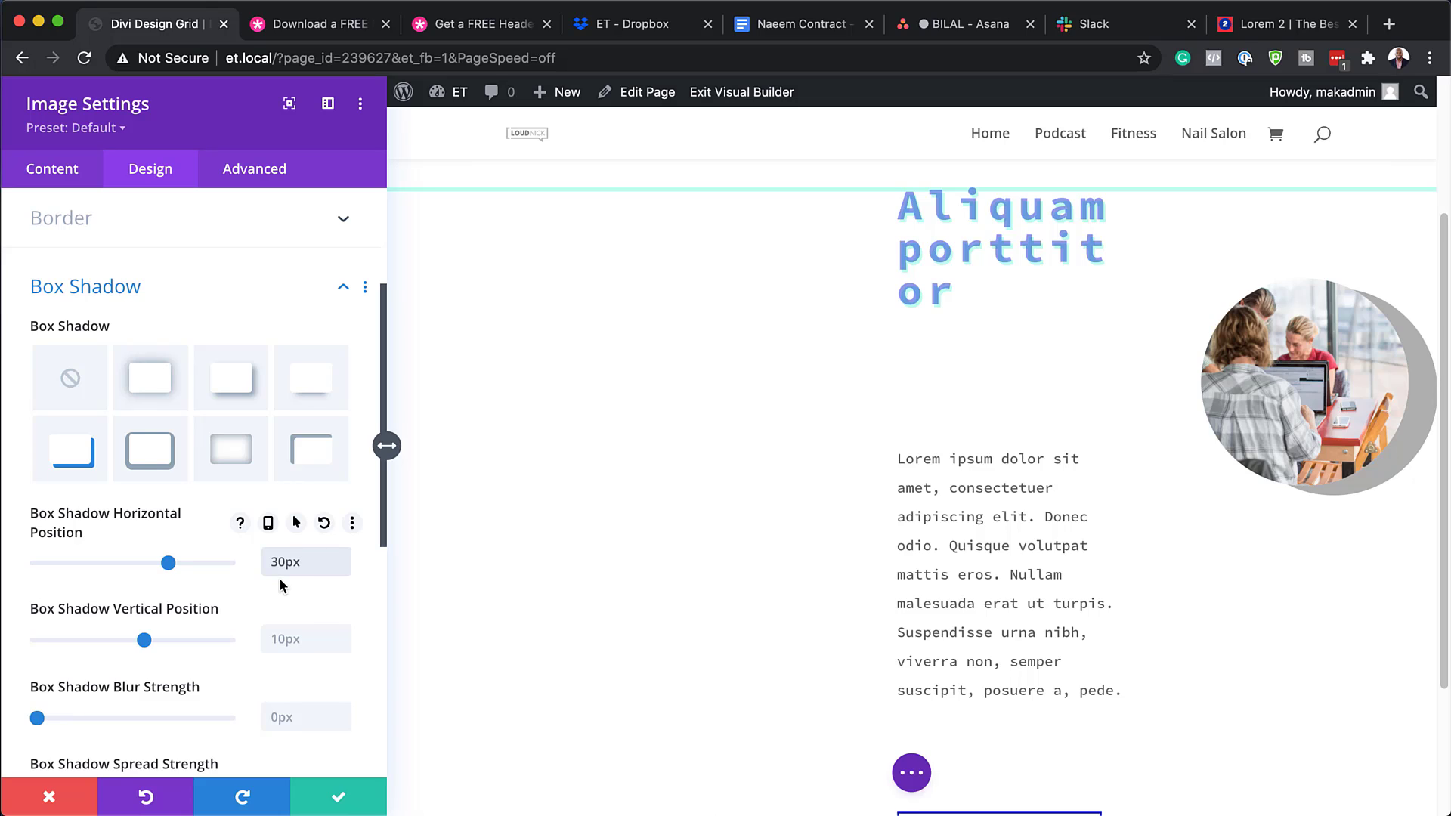
{"action": "left_click", "coordinate": [290, 647]}
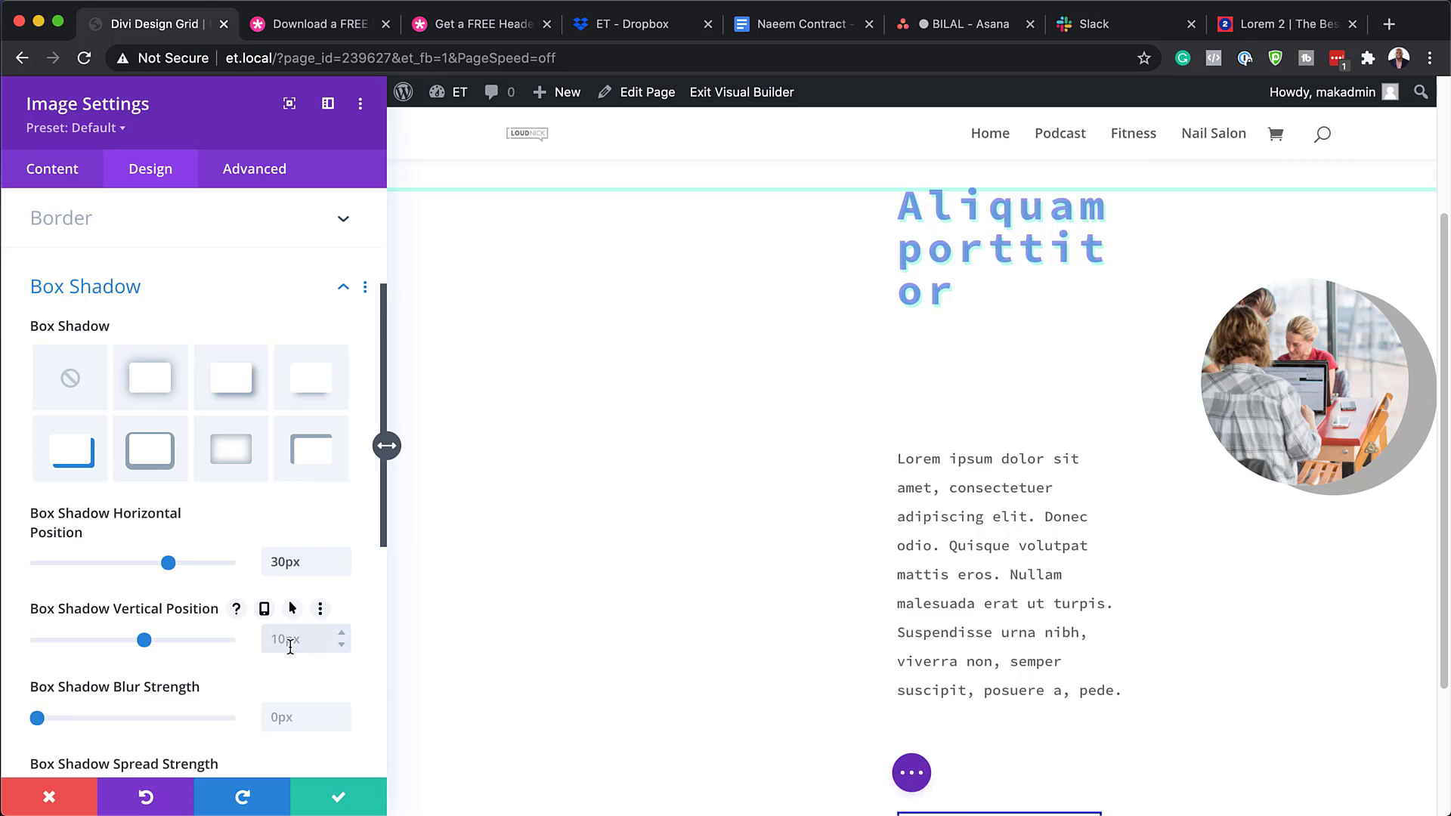
{"action": "type", "text": "30px"}
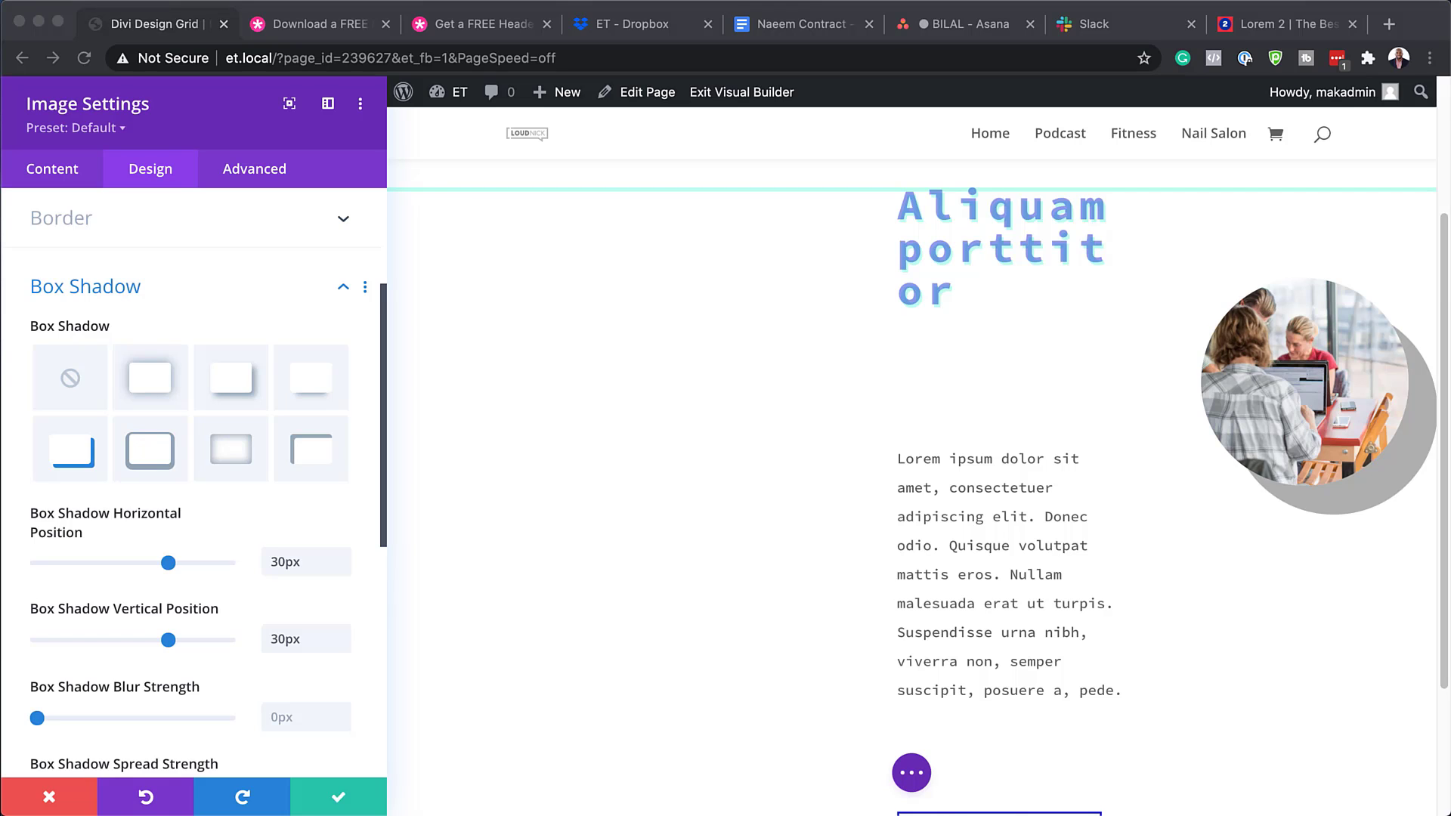
Set the image's shadow color to rgba(38,255,197,0.3).
{"action": "scroll", "coordinate": [321, 566], "scroll_direction": "down", "scroll_amount": 6}
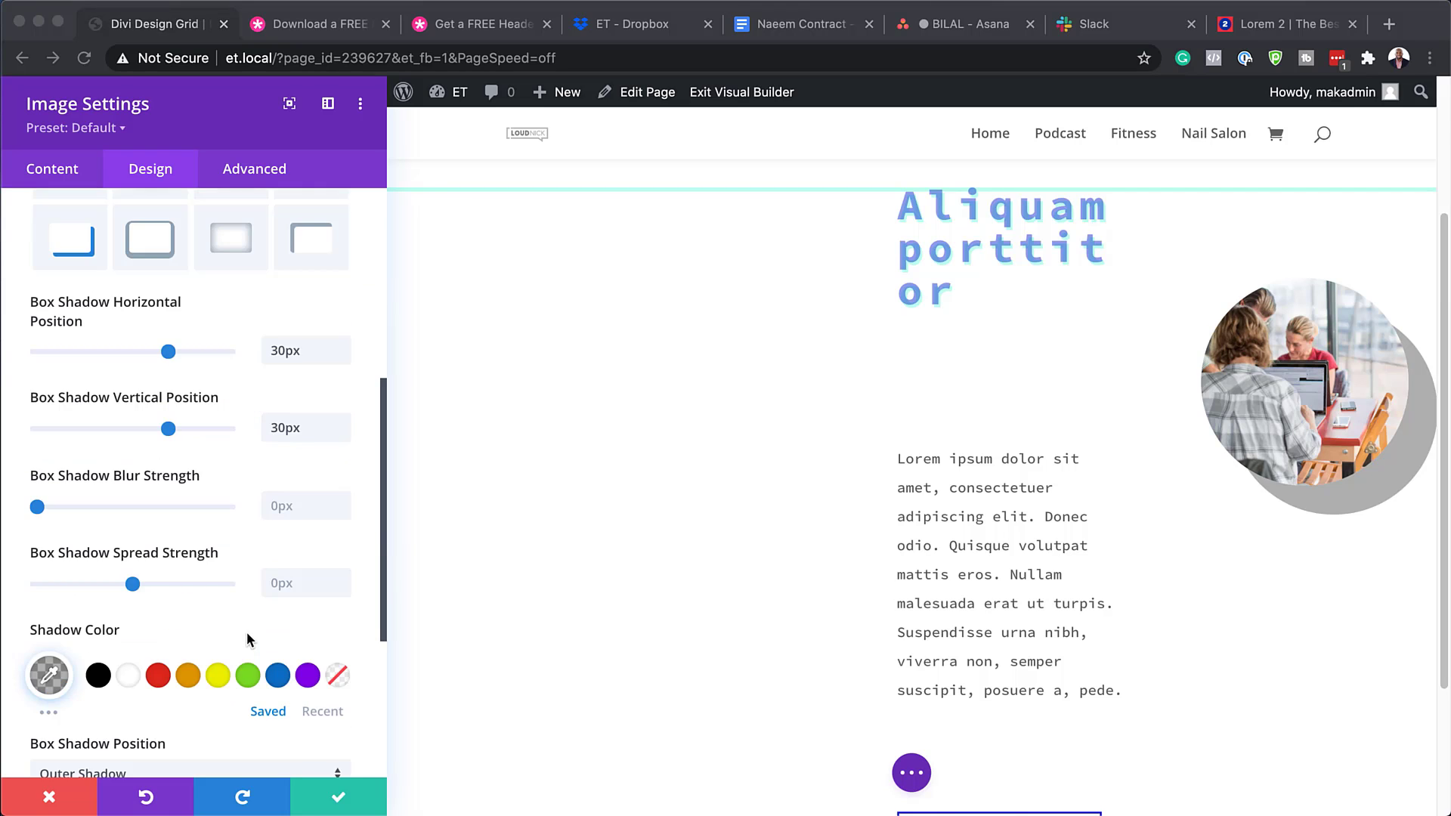
{"action": "left_click", "coordinate": [53, 421]}
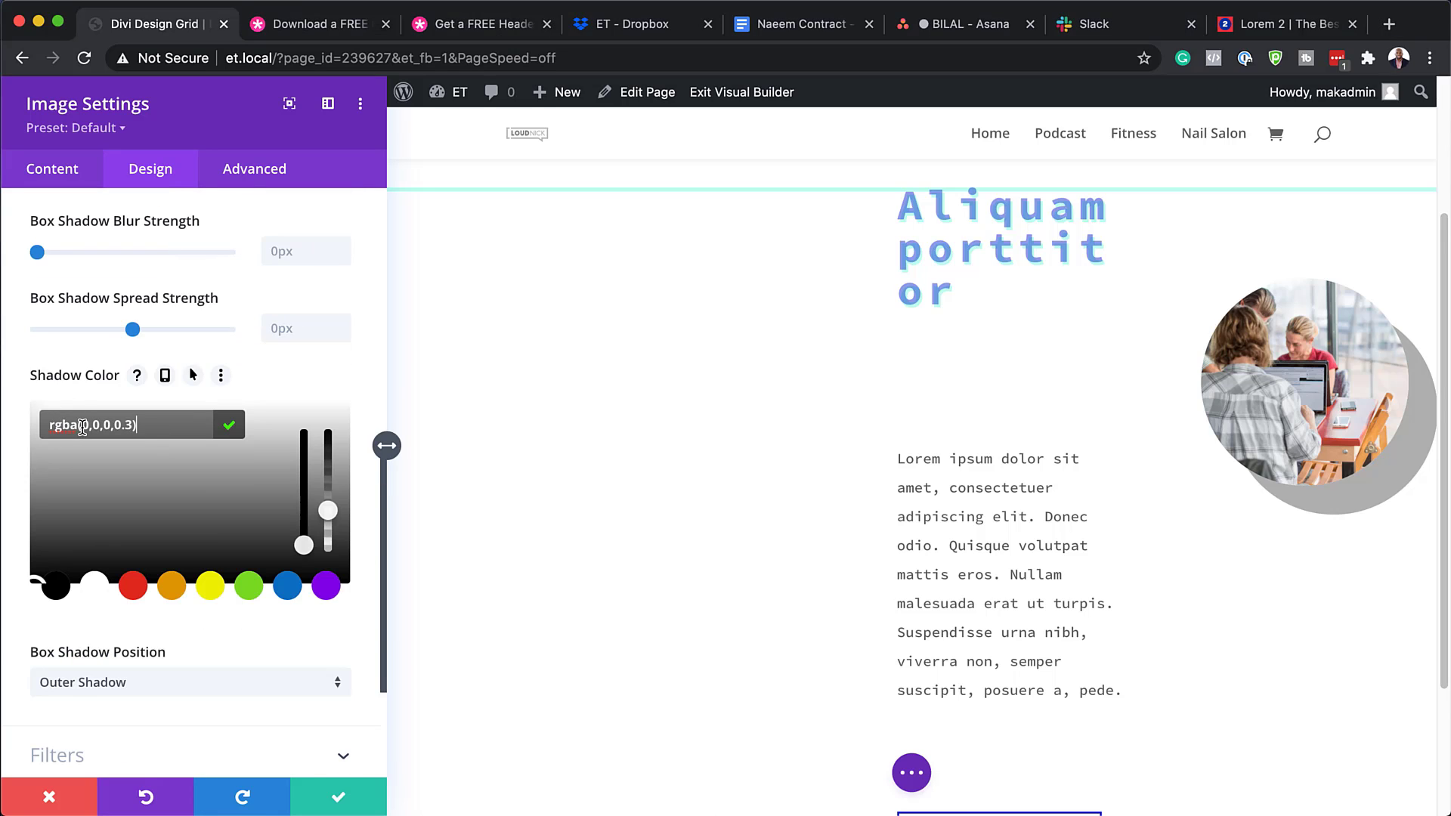
{"action": "left_click_drag", "start_coordinate": [84, 427], "coordinate": [132, 427]}
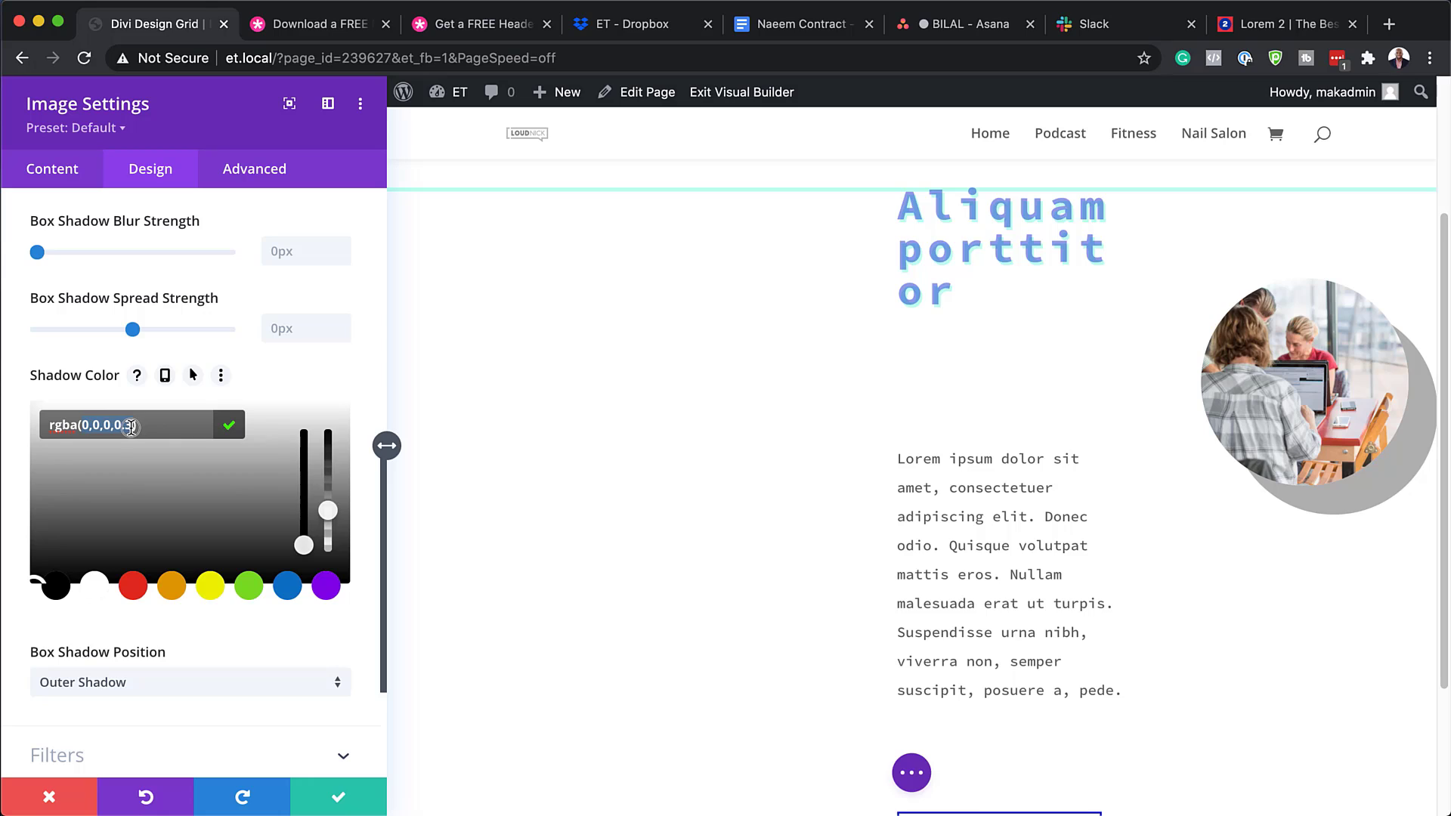
{"action": "type", "text": "38,255,197,0.3"}
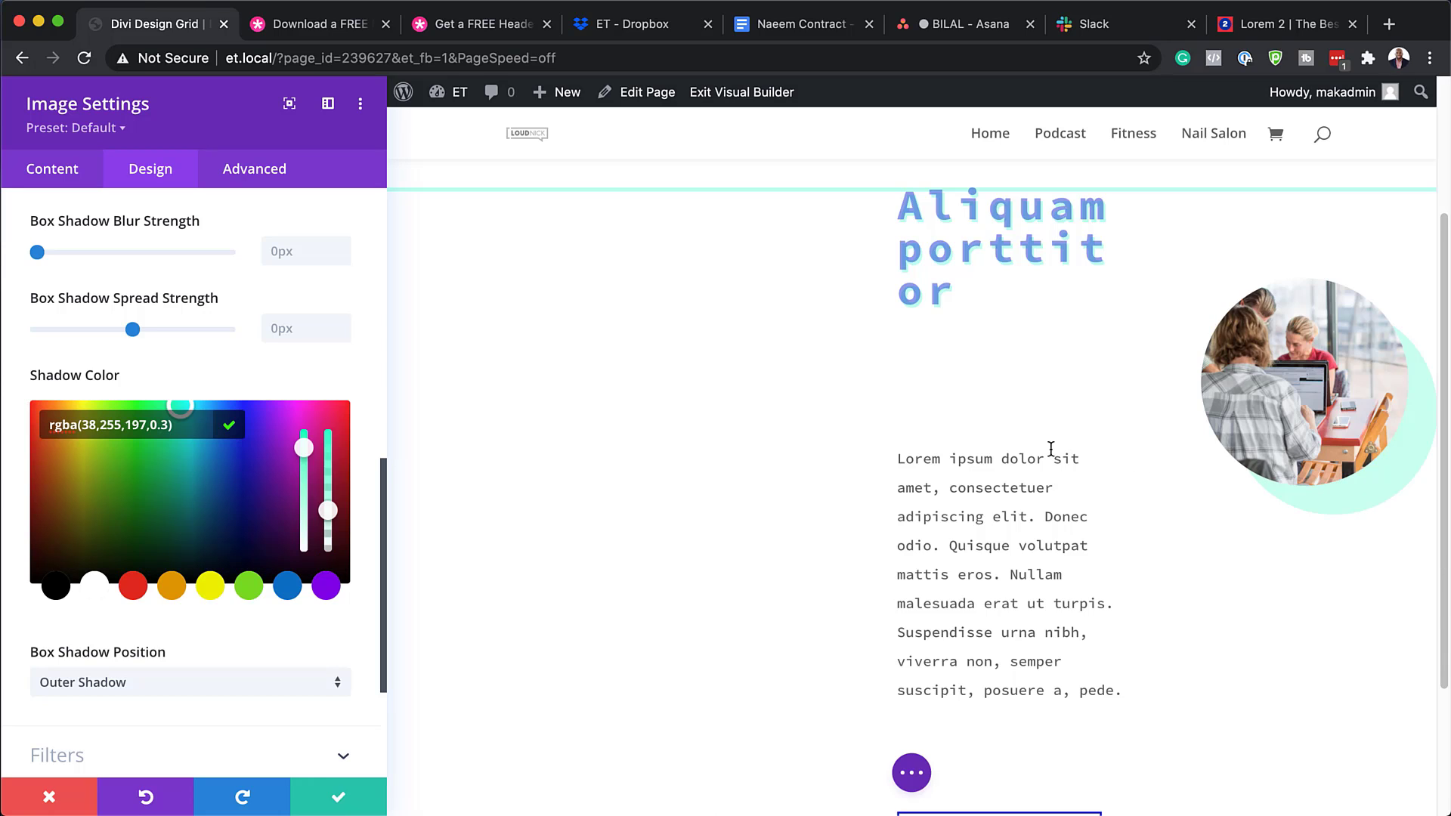
{"action": "scroll", "coordinate": [1072, 465], "scroll_direction": "up", "scroll_amount": 5}
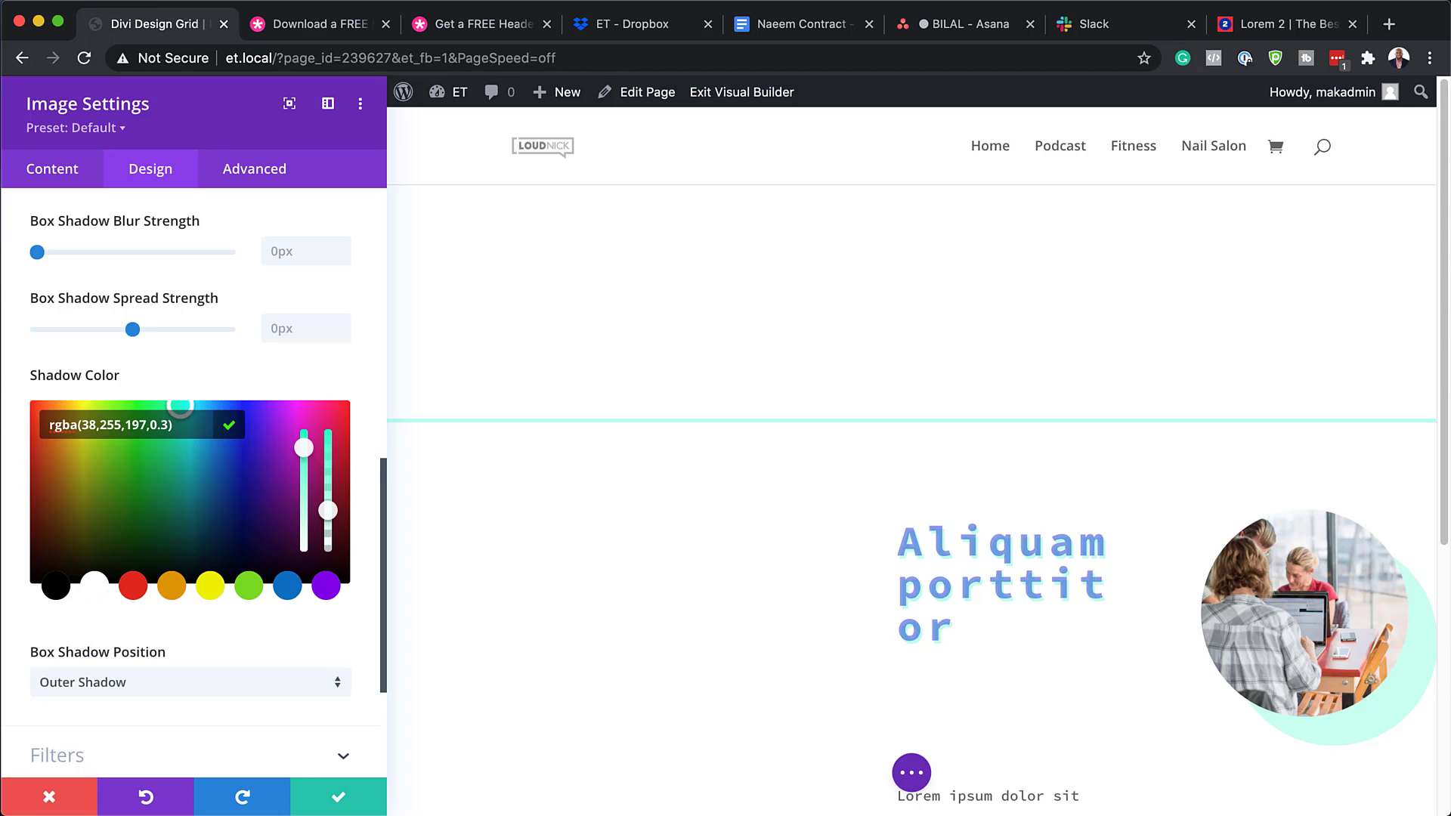
Enable the image's vertical motion scroll effect with starting offset 2 and ending offset -2, and save the module.
{"action": "left_click", "coordinate": [285, 179]}
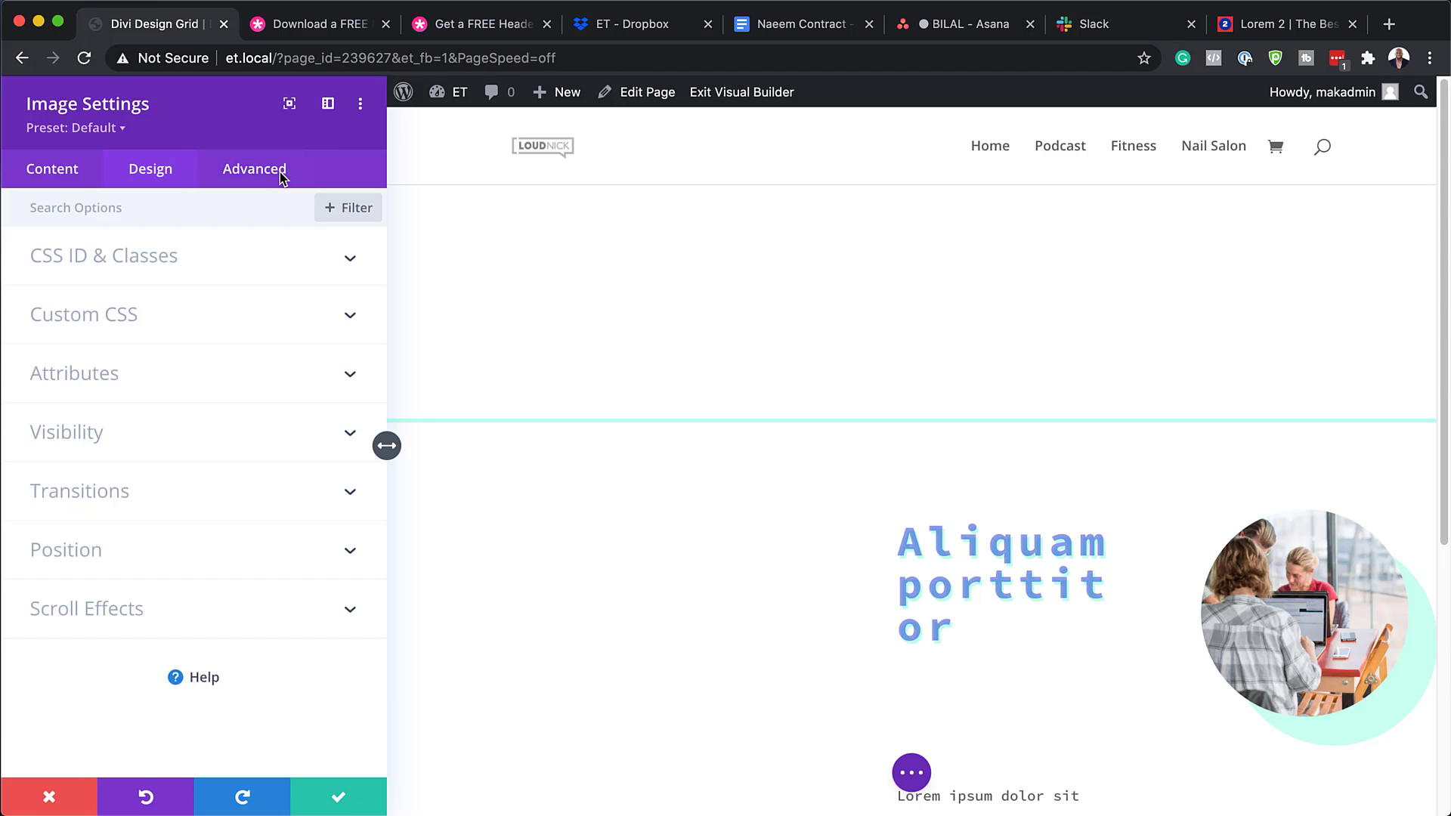
{"action": "left_click", "coordinate": [139, 609]}
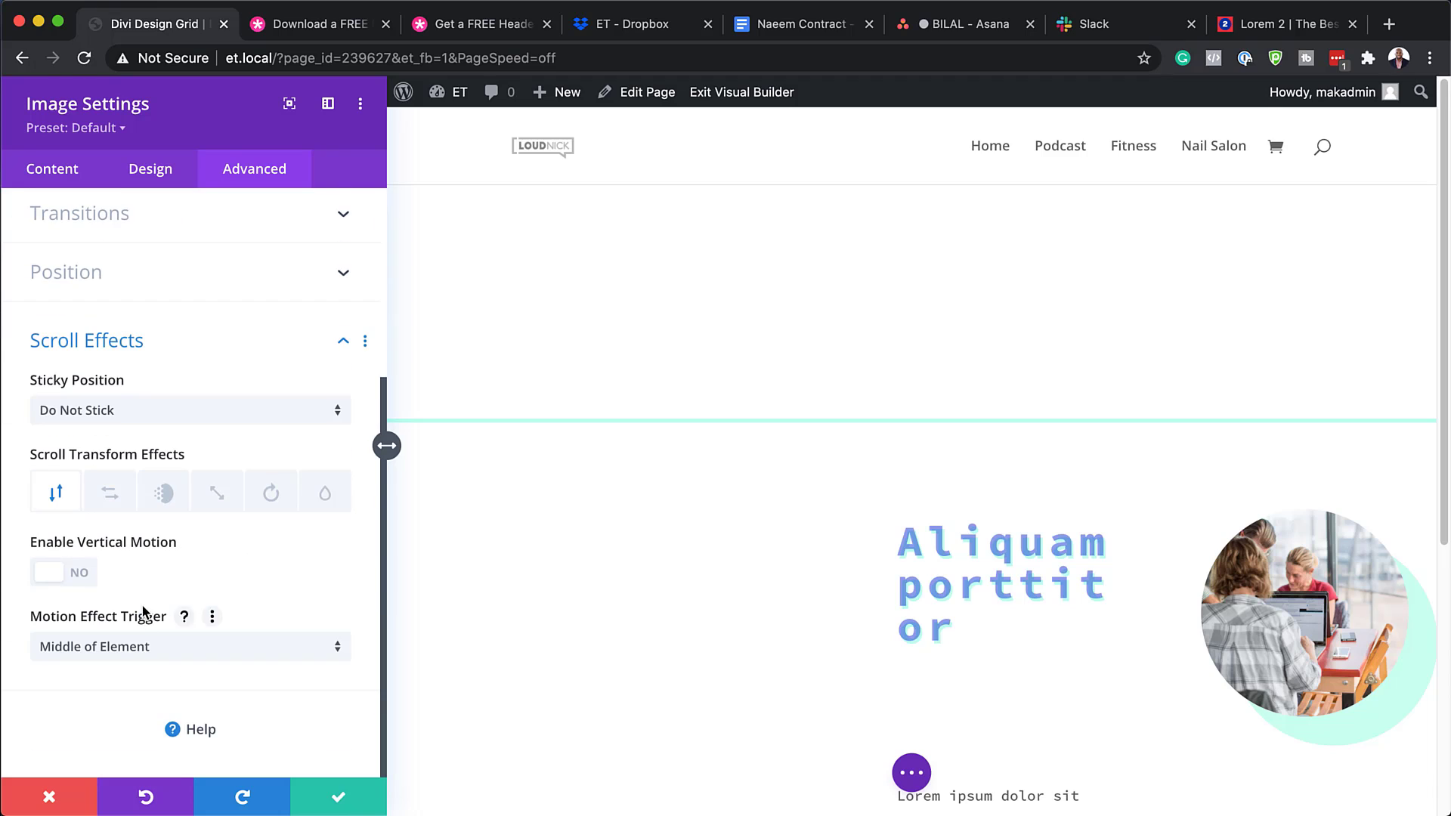
{"action": "left_click", "coordinate": [79, 576]}
{"action": "scroll", "coordinate": [123, 682], "scroll_direction": "down", "scroll_amount": 1}
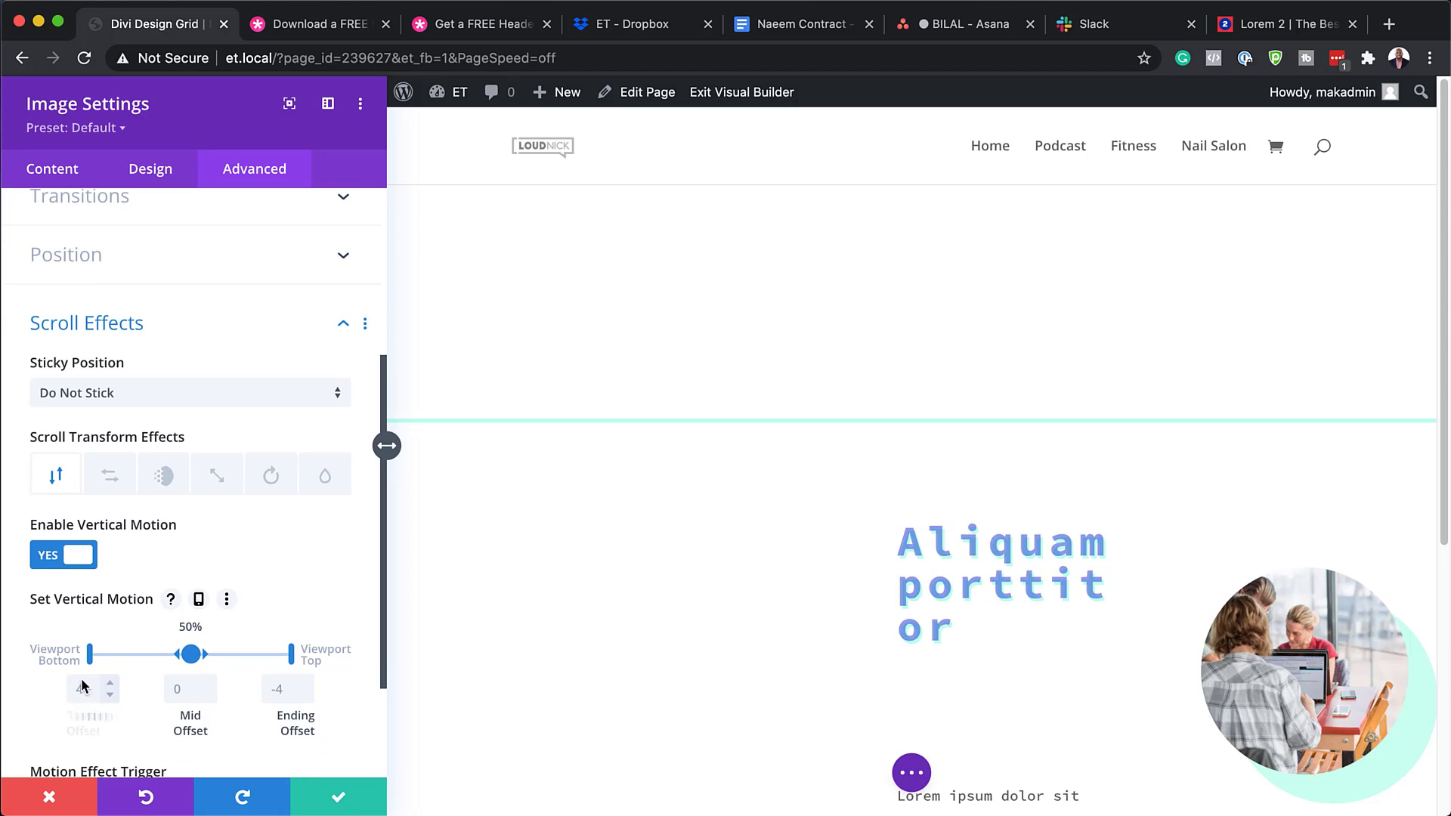
{"action": "left_click", "coordinate": [75, 684]}
{"action": "type", "text": "2"}
{"action": "left_click", "coordinate": [280, 692]}
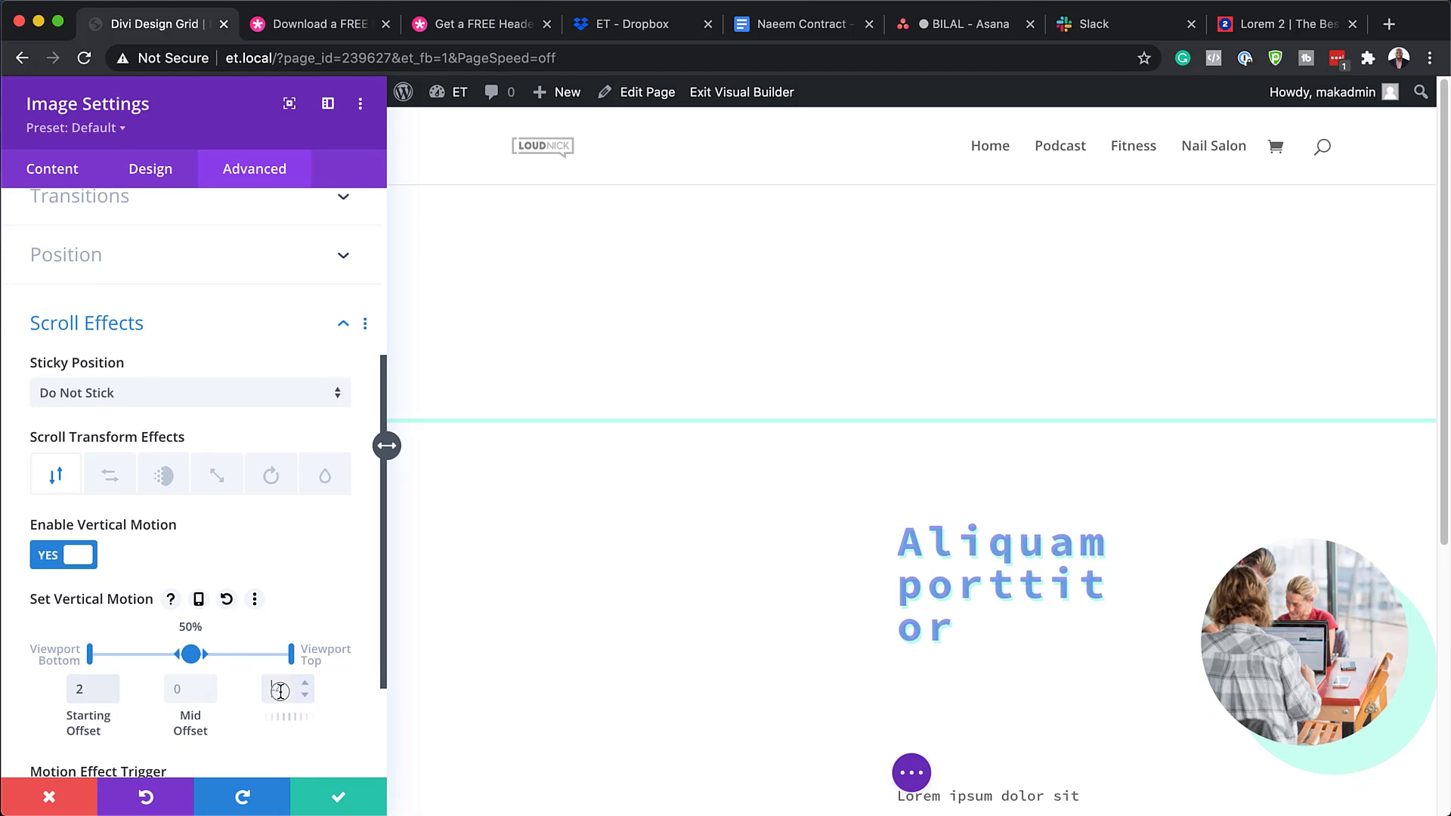
{"action": "type", "text": "-2"}
{"action": "left_click", "coordinate": [337, 802]}
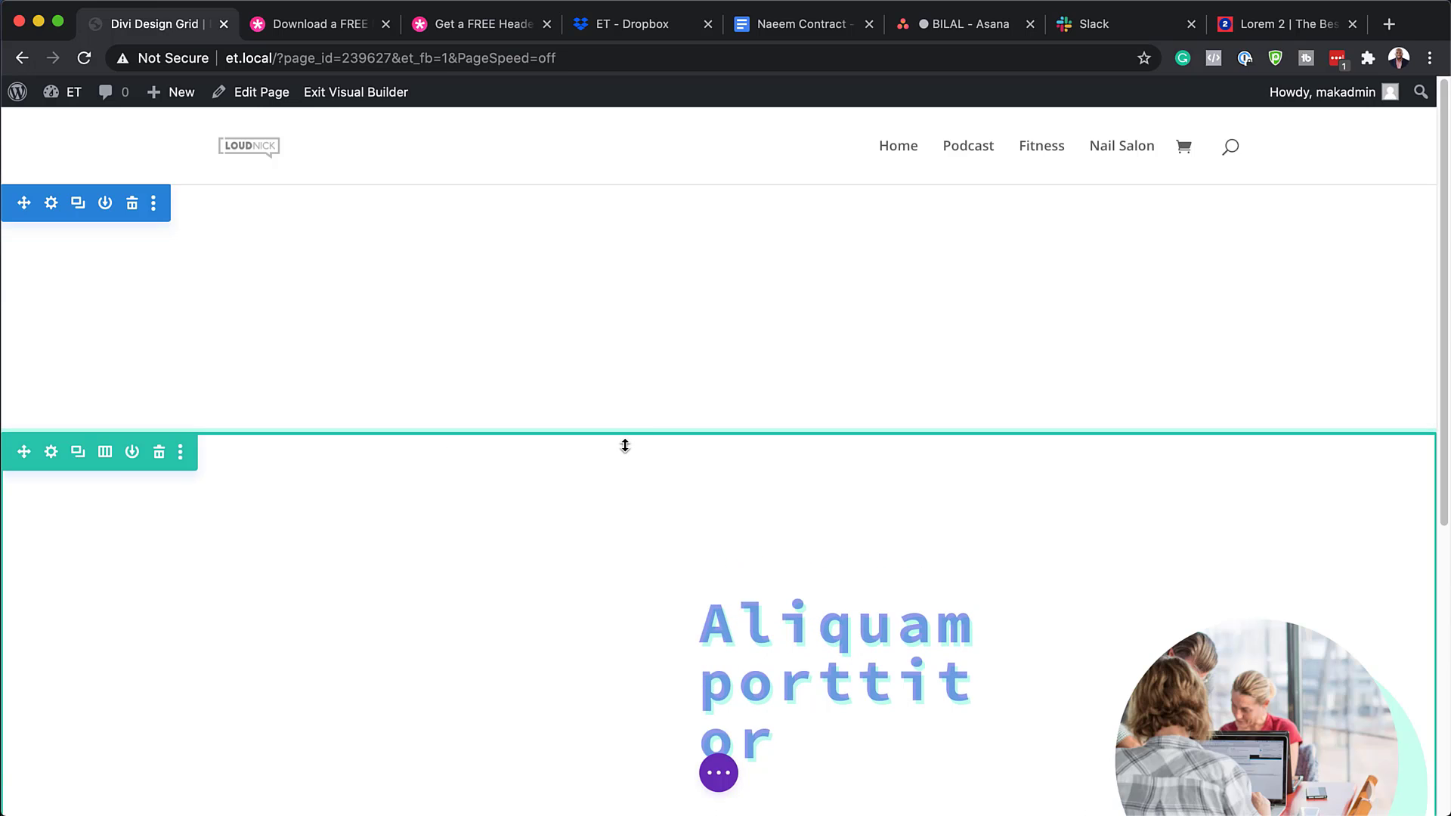
{"action": "scroll", "coordinate": [618, 521], "scroll_direction": "down", "scroll_amount": 1}
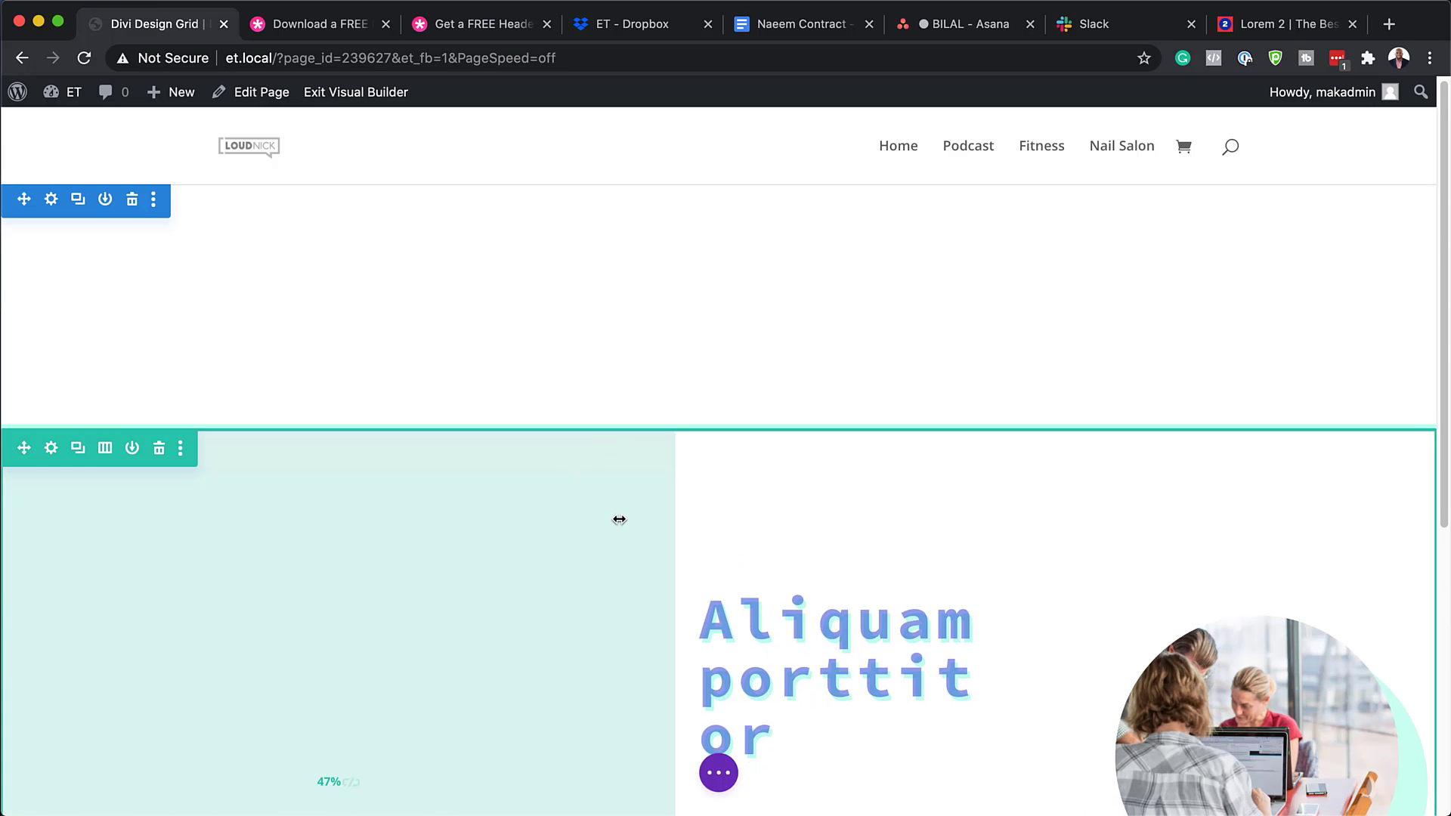
{"action": "scroll", "coordinate": [620, 519], "scroll_direction": "down", "scroll_amount": 10}
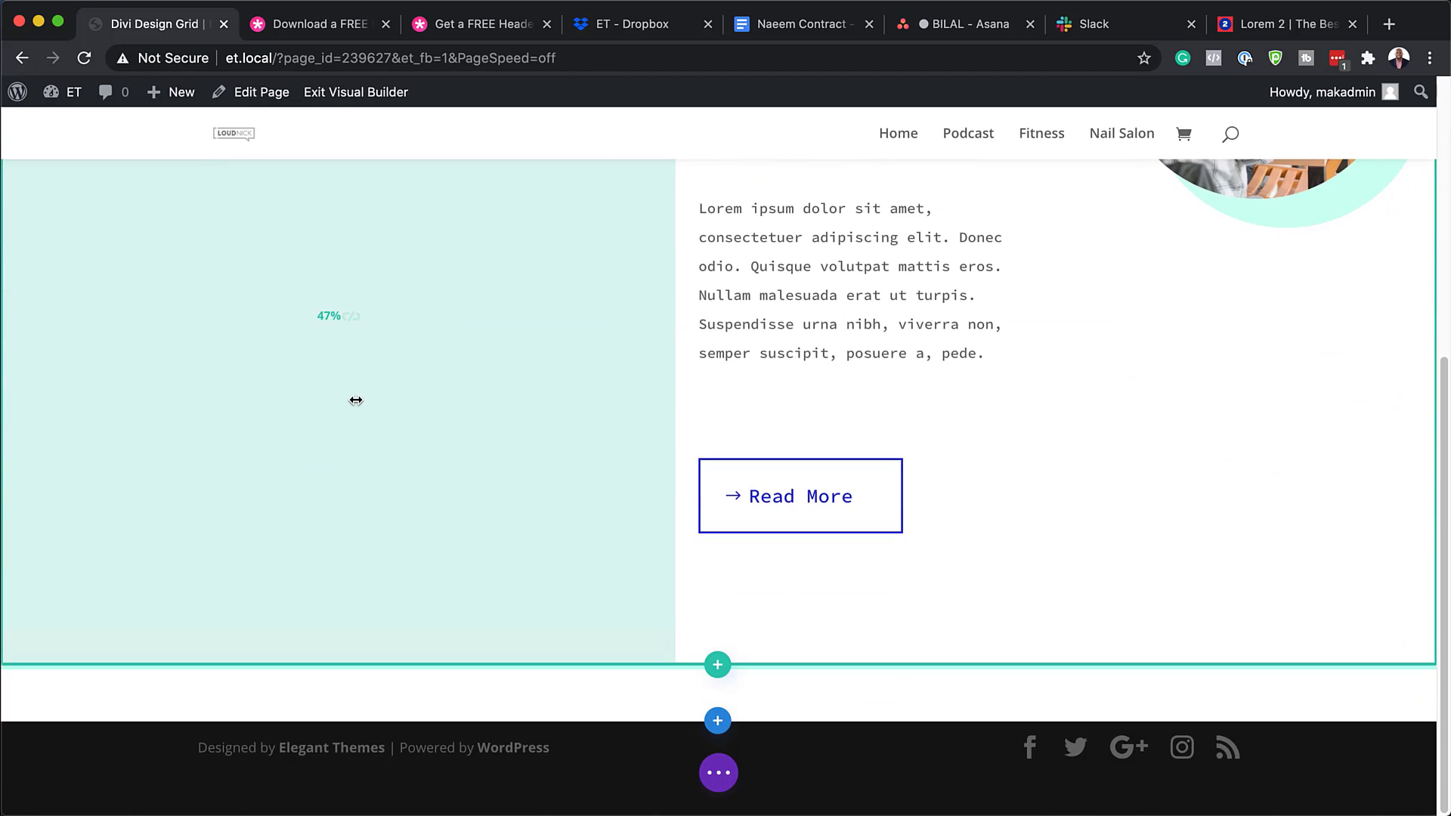
Duplicate the finished row containing the "Aliquam porttitor" heading and the circular image.
{"action": "scroll", "coordinate": [366, 483], "scroll_direction": "up", "scroll_amount": 3}
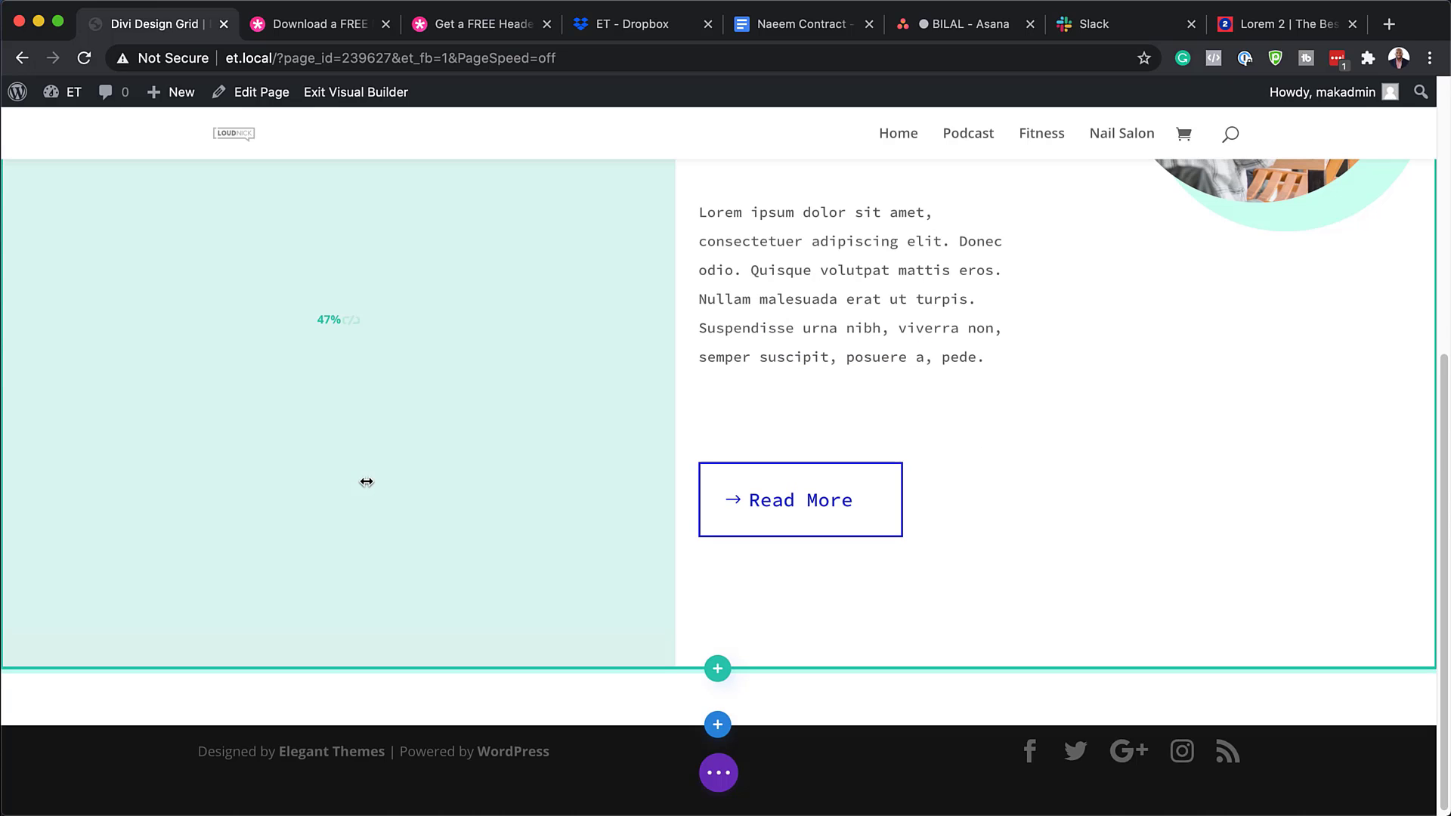
{"action": "scroll", "coordinate": [365, 481], "scroll_direction": "up", "scroll_amount": 4}
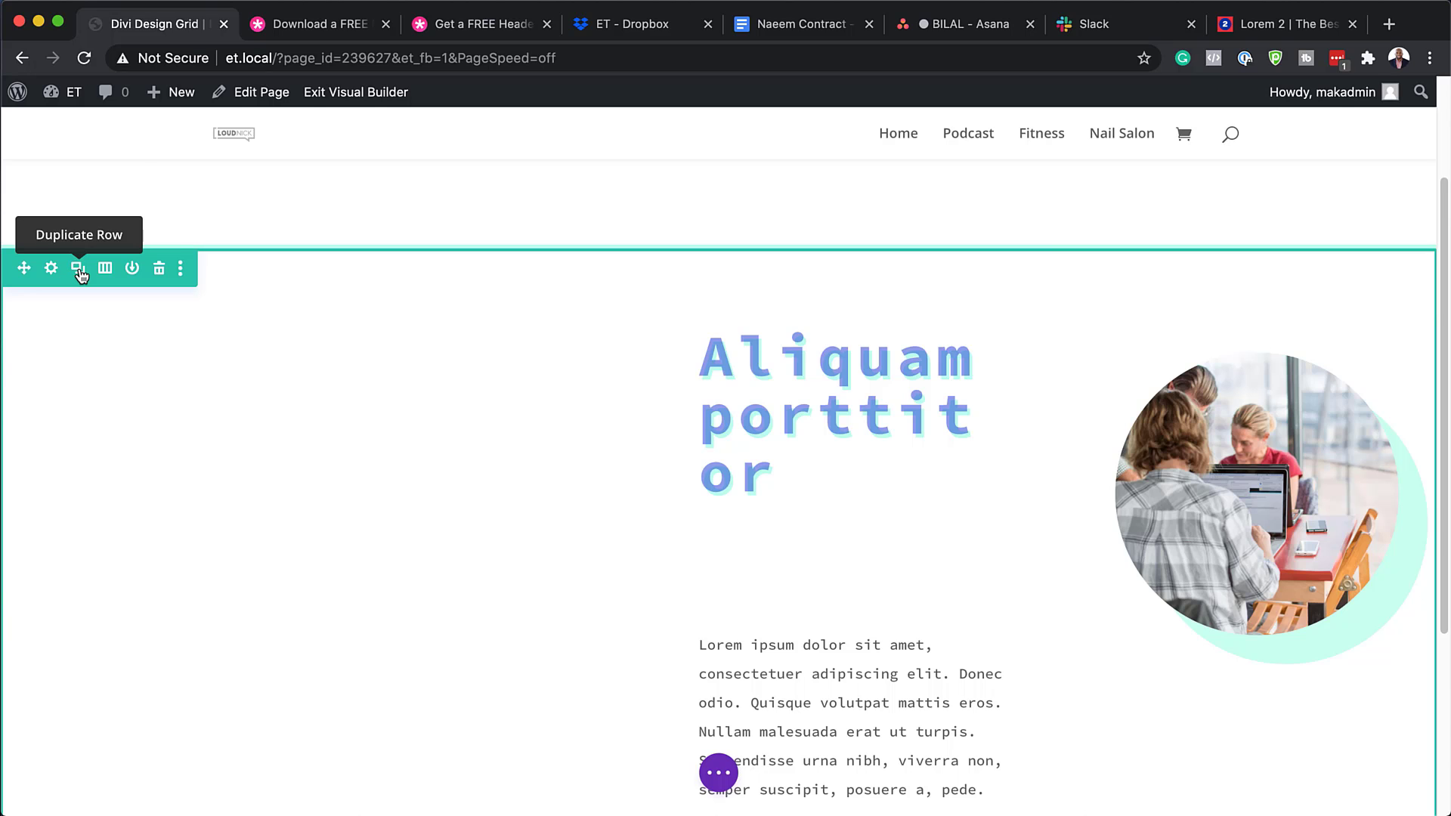
{"action": "left_click", "coordinate": [79, 269]}
Change the duplicated second row's heading text to "Praesent dapibus" and save the text module.
{"action": "scroll", "coordinate": [355, 453], "scroll_direction": "down", "scroll_amount": 7}
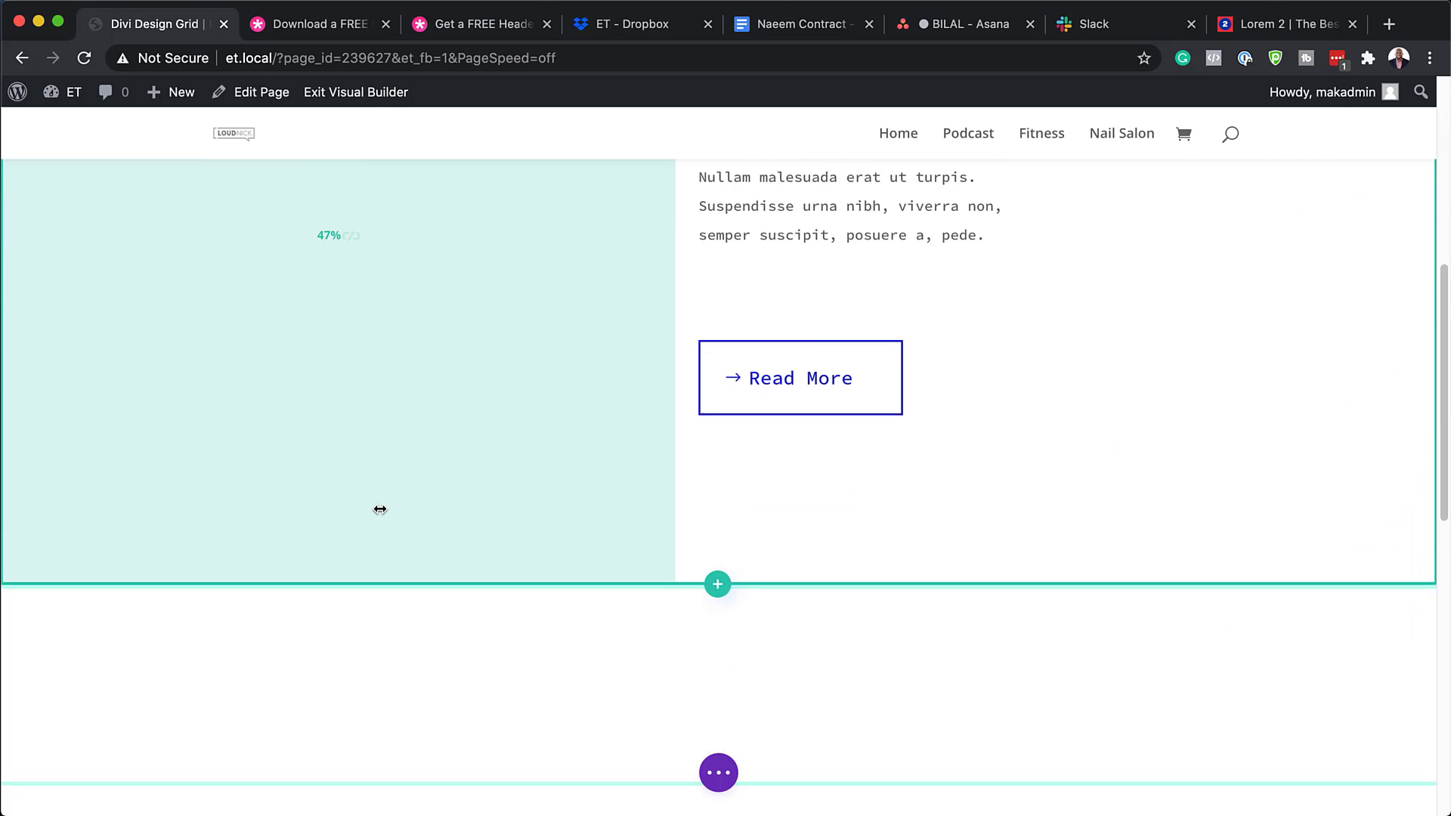
{"action": "scroll", "coordinate": [381, 510], "scroll_direction": "down", "scroll_amount": 5}
{"action": "scroll", "coordinate": [379, 508], "scroll_direction": "down", "scroll_amount": 5}
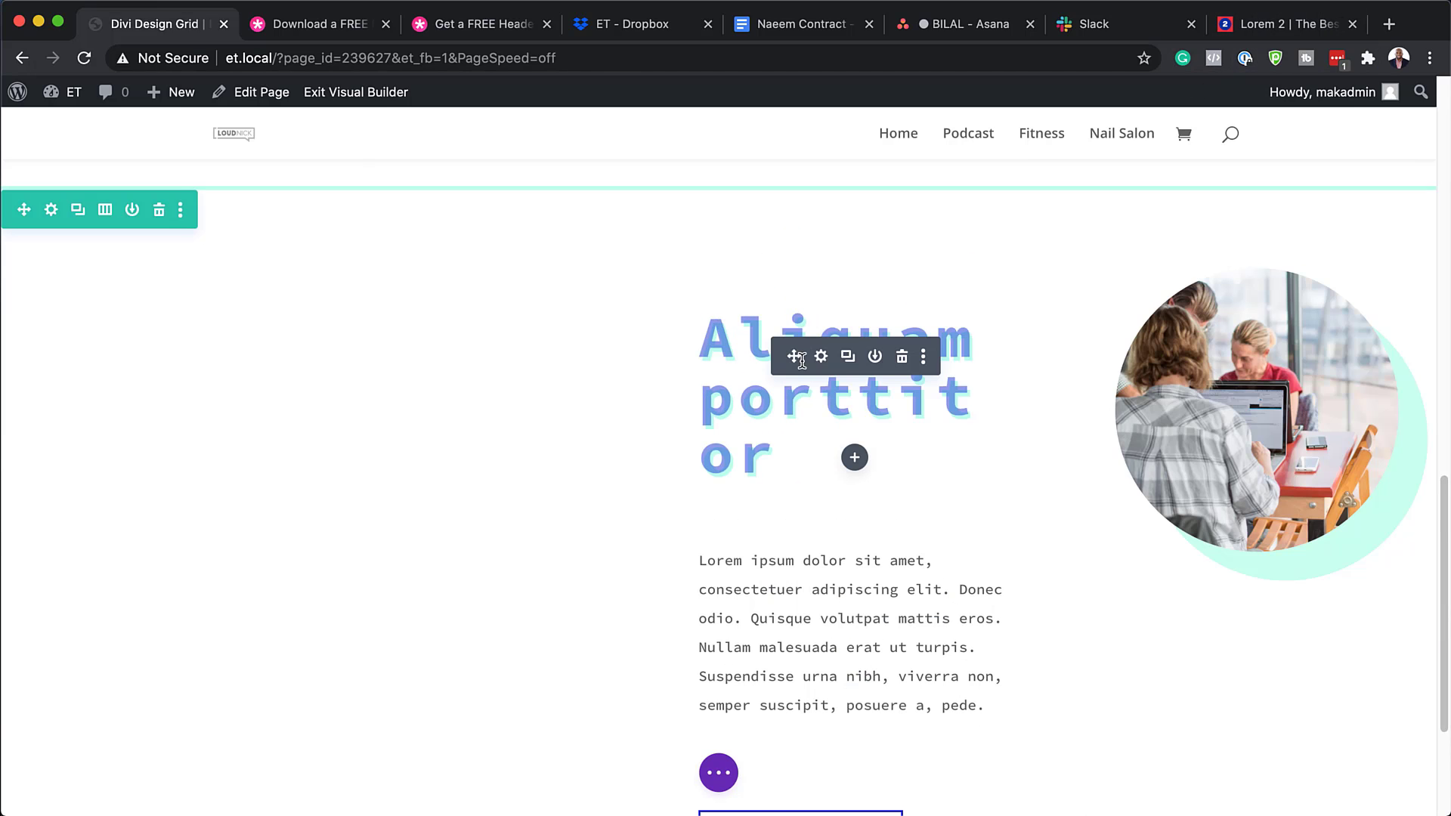
{"action": "left_click", "coordinate": [823, 352]}
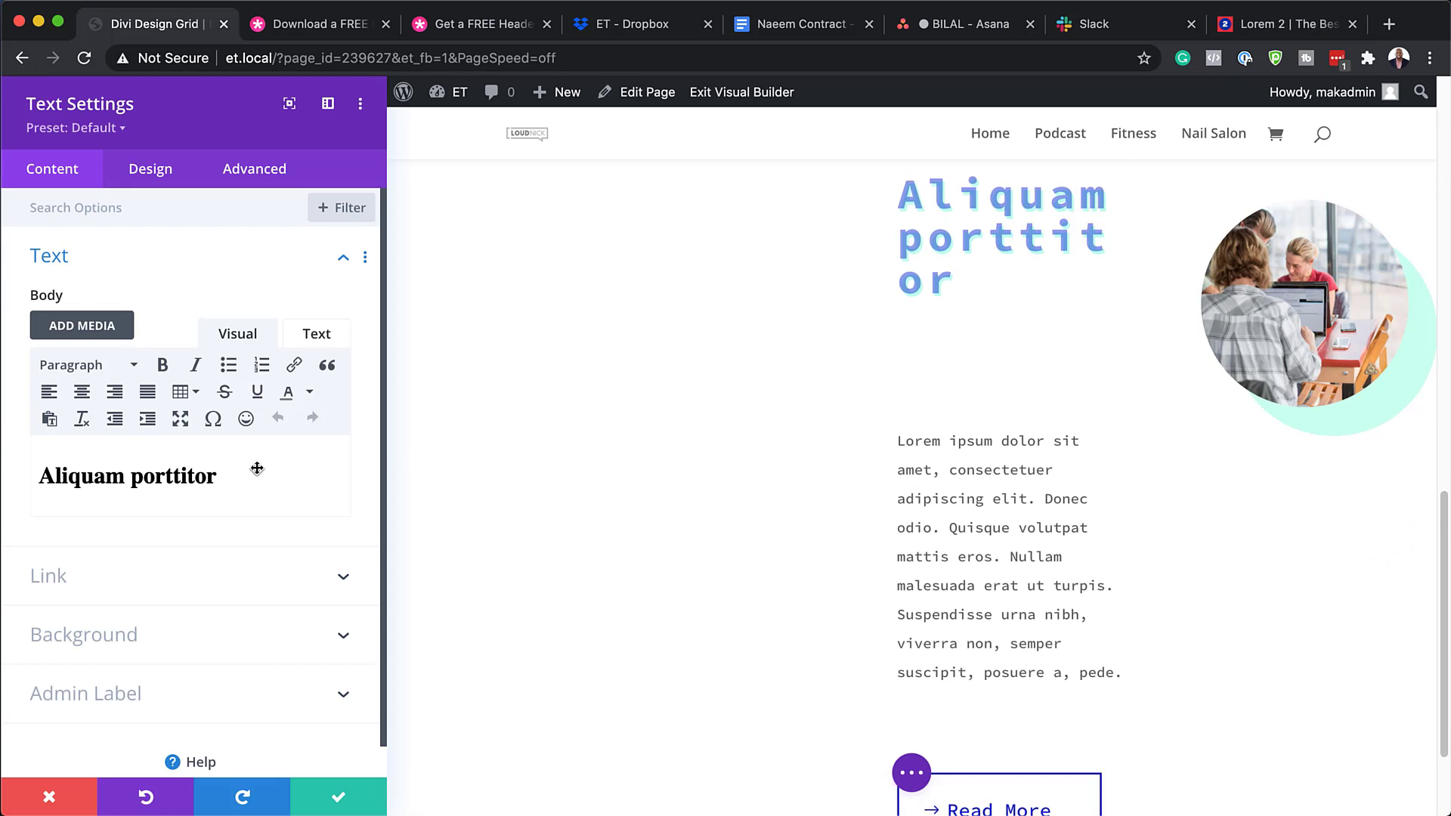
{"action": "left_click_drag", "start_coordinate": [255, 479], "coordinate": [35, 446]}
{"action": "type", "text": "Praesent dapibus"}
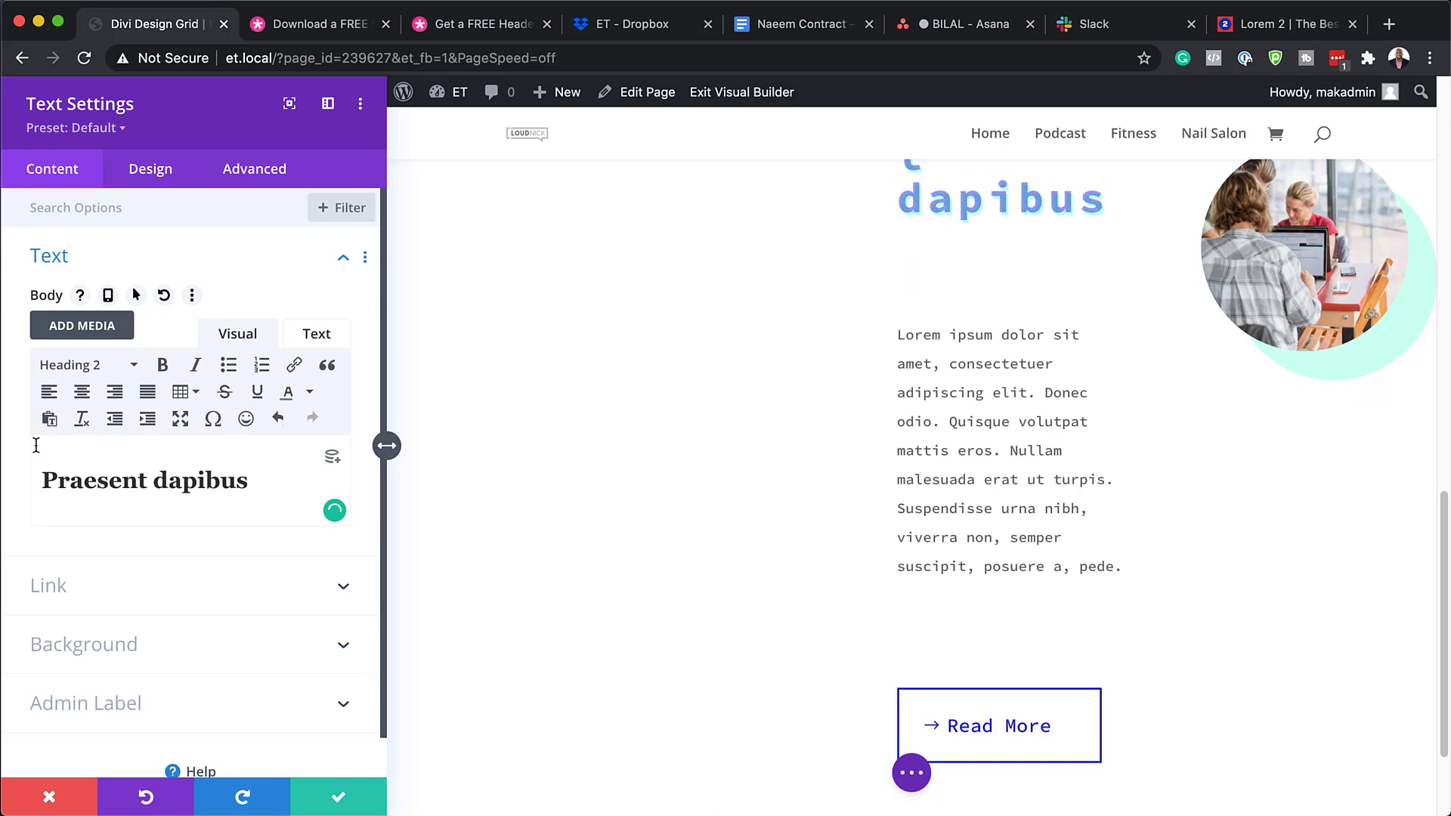
{"action": "left_click", "coordinate": [342, 800]}
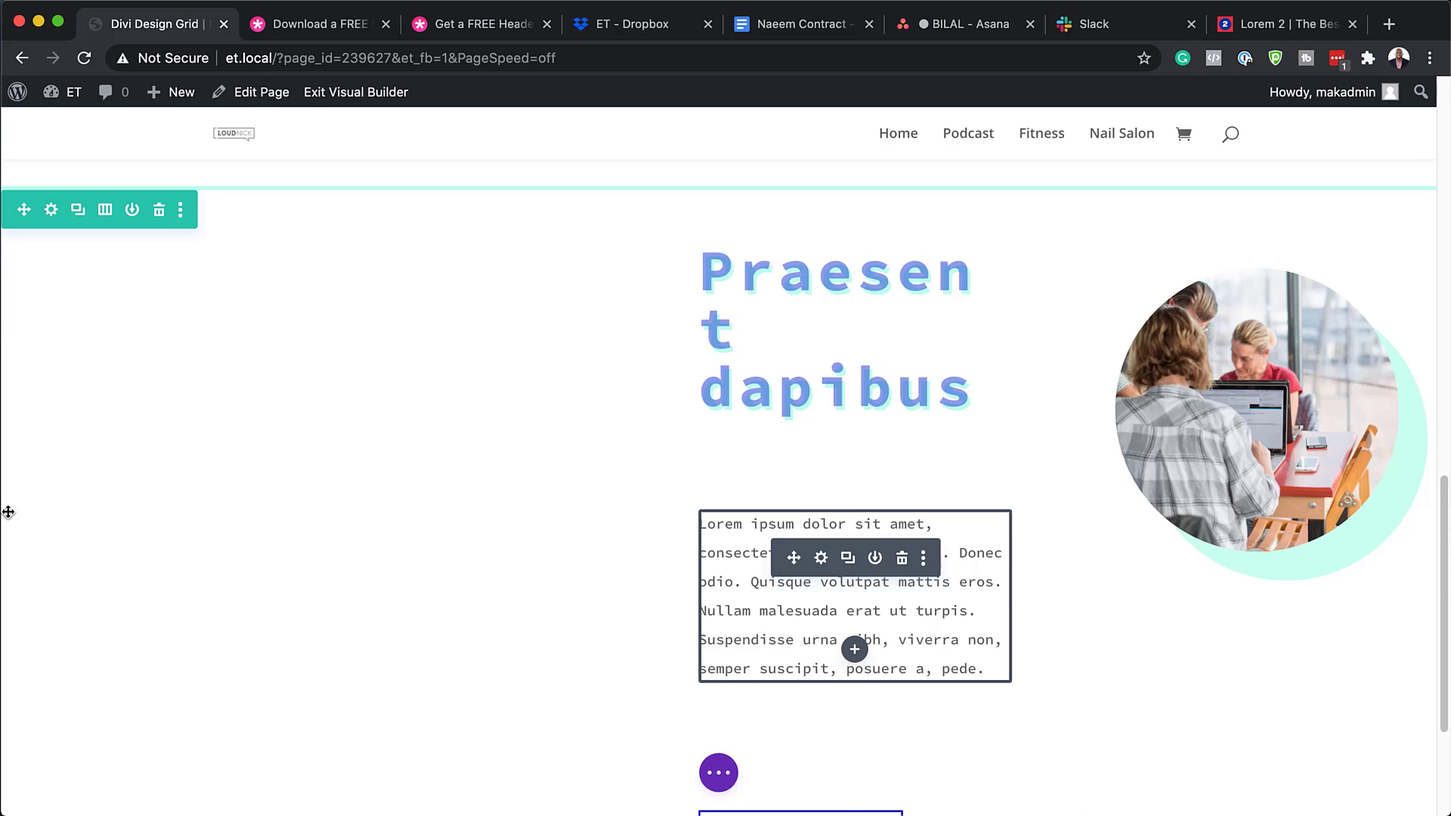
Replace the second row's circular image with workspace-27-2.jpg from the media library and save the image module.
{"action": "mouse_move", "coordinate": [1269, 330]}
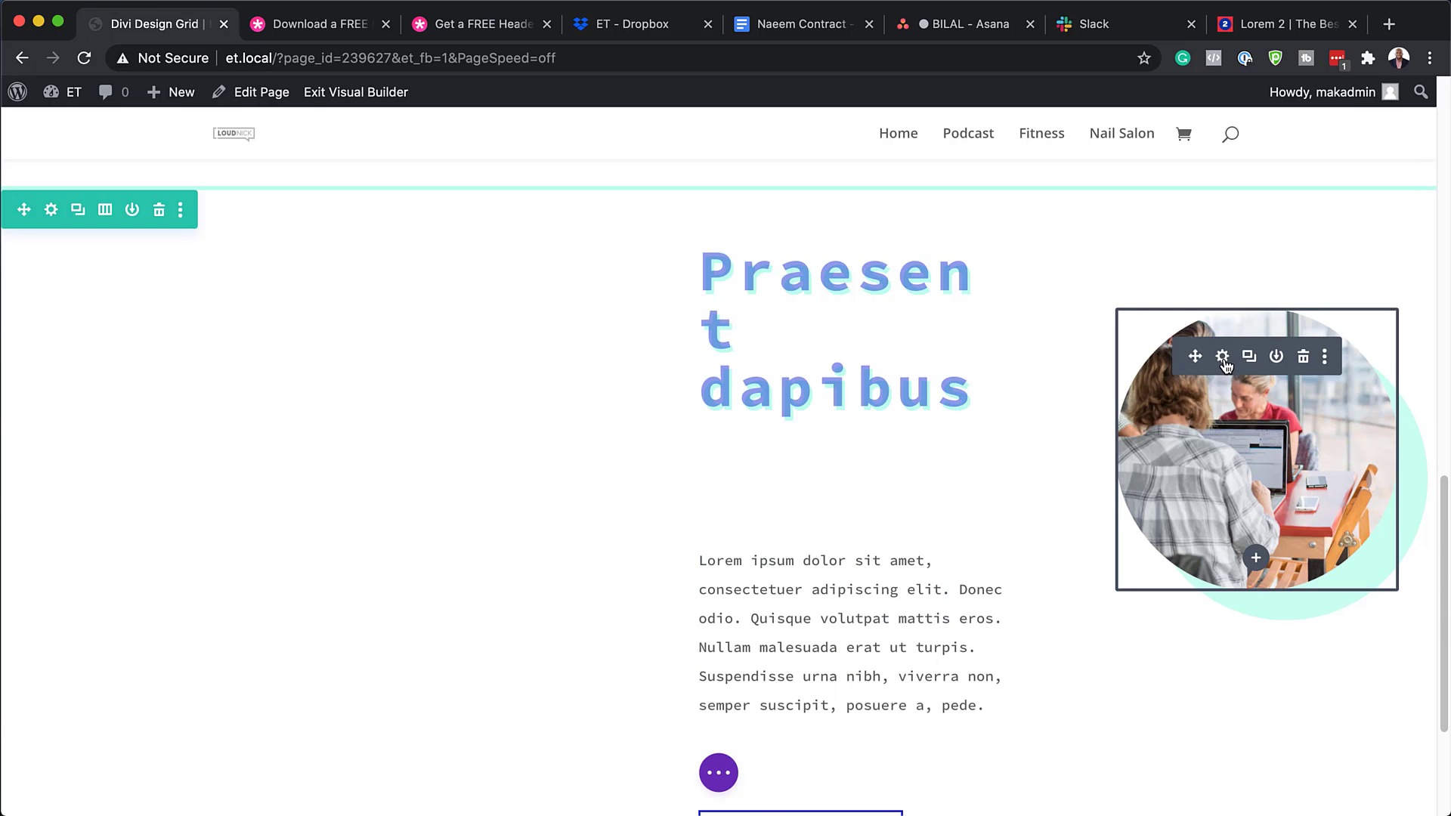
{"action": "left_click", "coordinate": [1224, 360]}
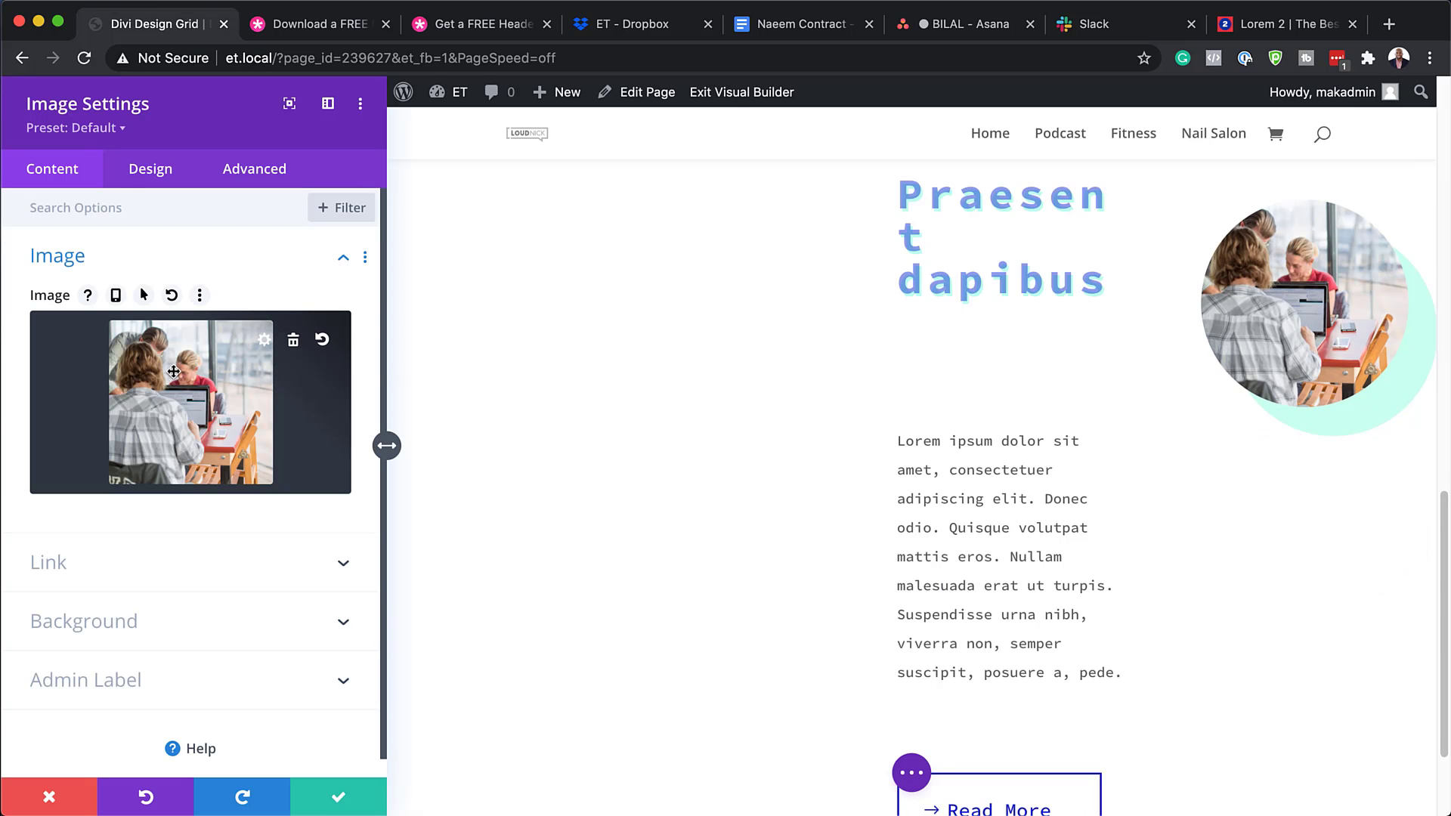
{"action": "left_click", "coordinate": [184, 391]}
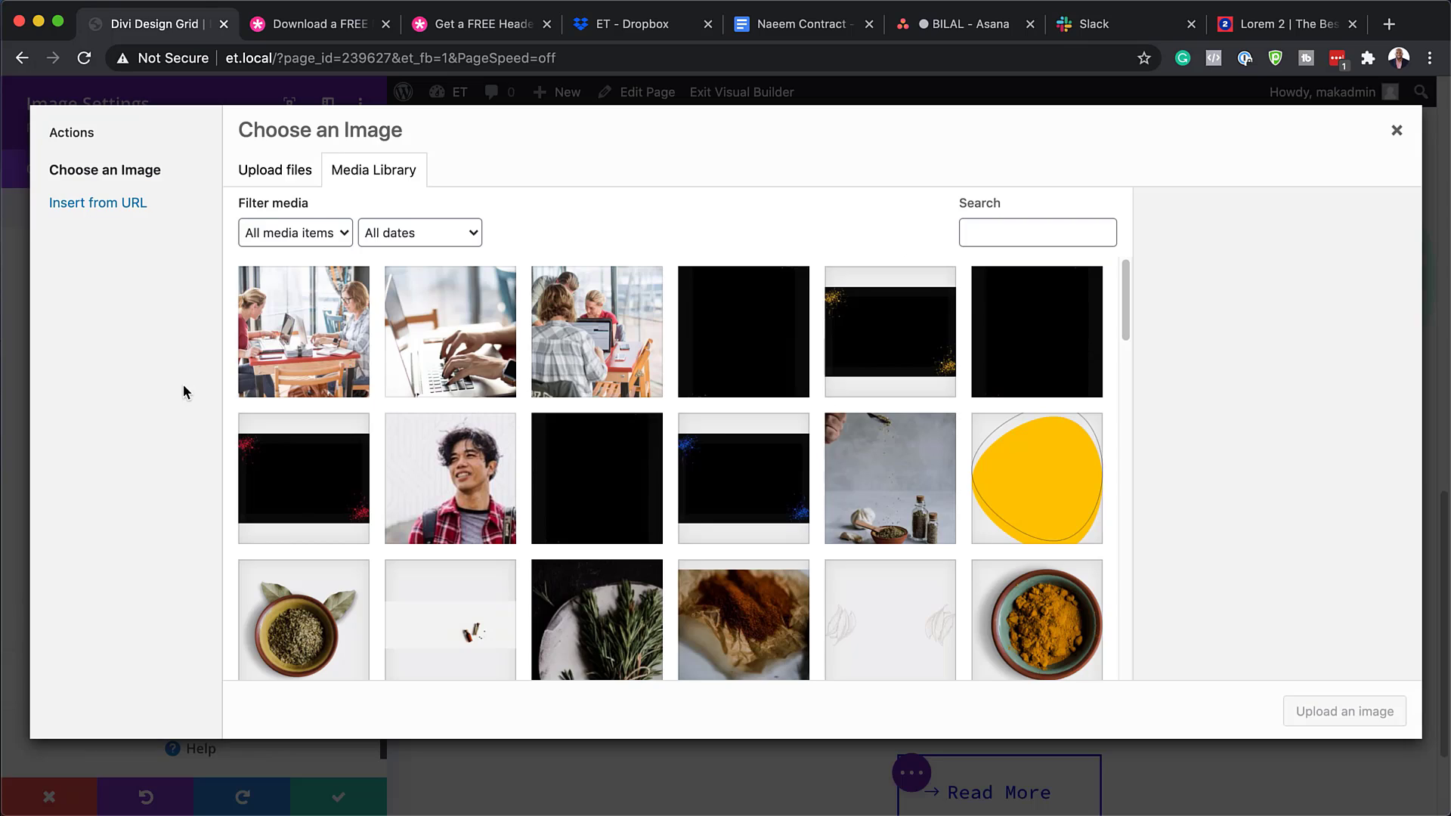
{"action": "left_click", "coordinate": [459, 333]}
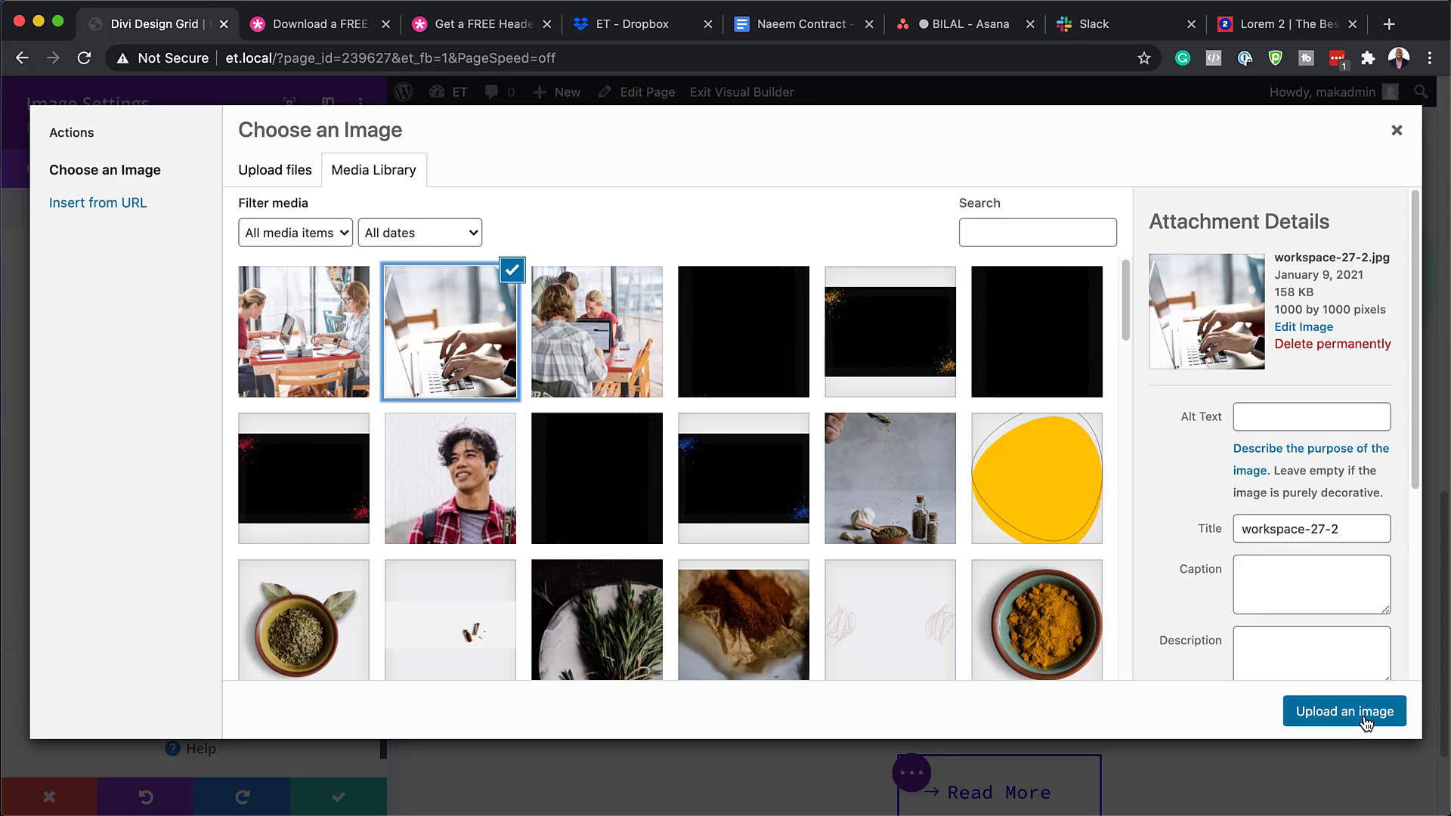
{"action": "left_click", "coordinate": [1365, 721]}
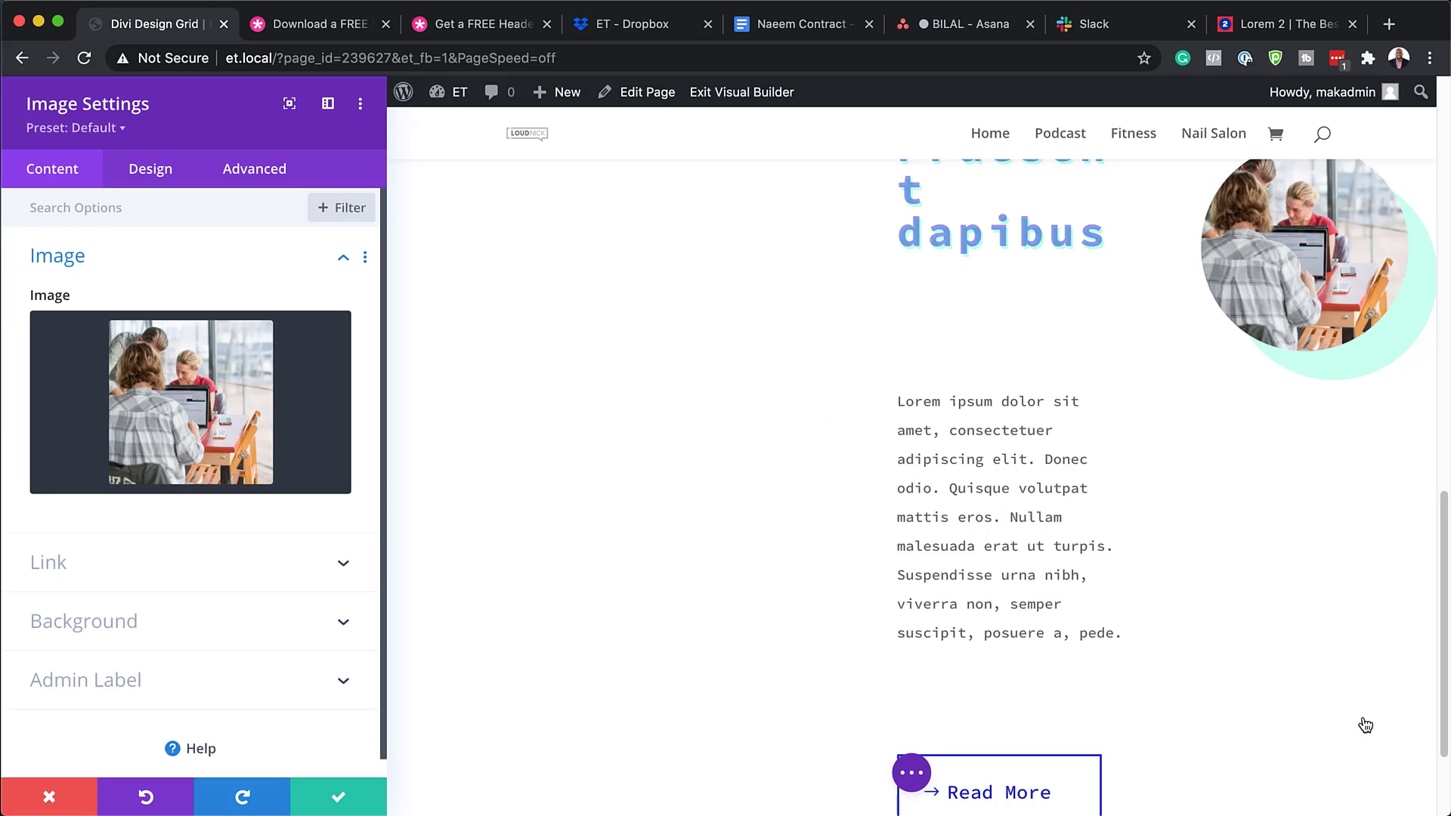
{"action": "left_click", "coordinate": [338, 797]}
Duplicate the "Praesent dapibus" row to add a third row.
{"action": "scroll", "coordinate": [1059, 441], "scroll_direction": "down", "scroll_amount": 8}
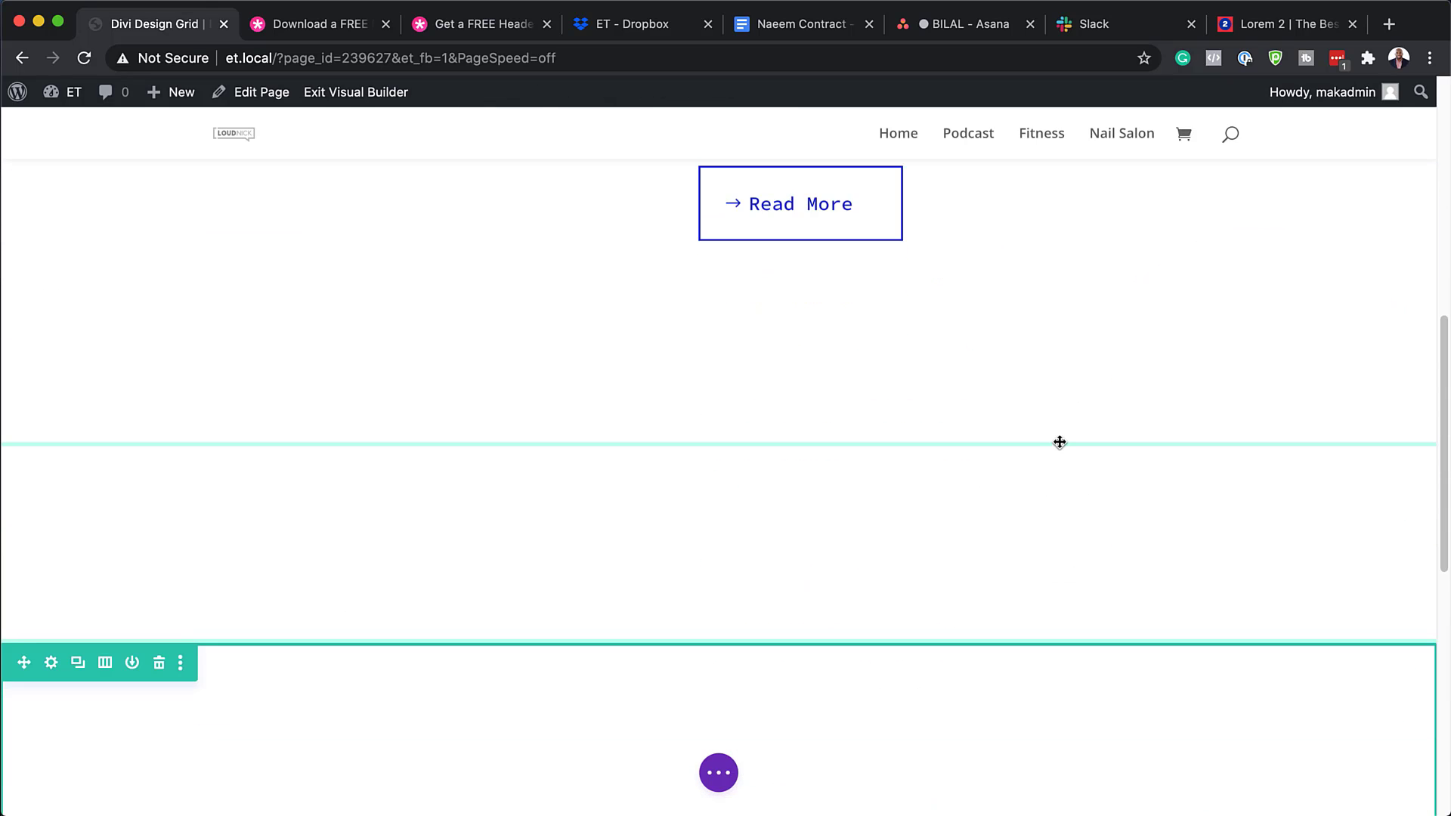
{"action": "scroll", "coordinate": [1061, 441], "scroll_direction": "down", "scroll_amount": 12}
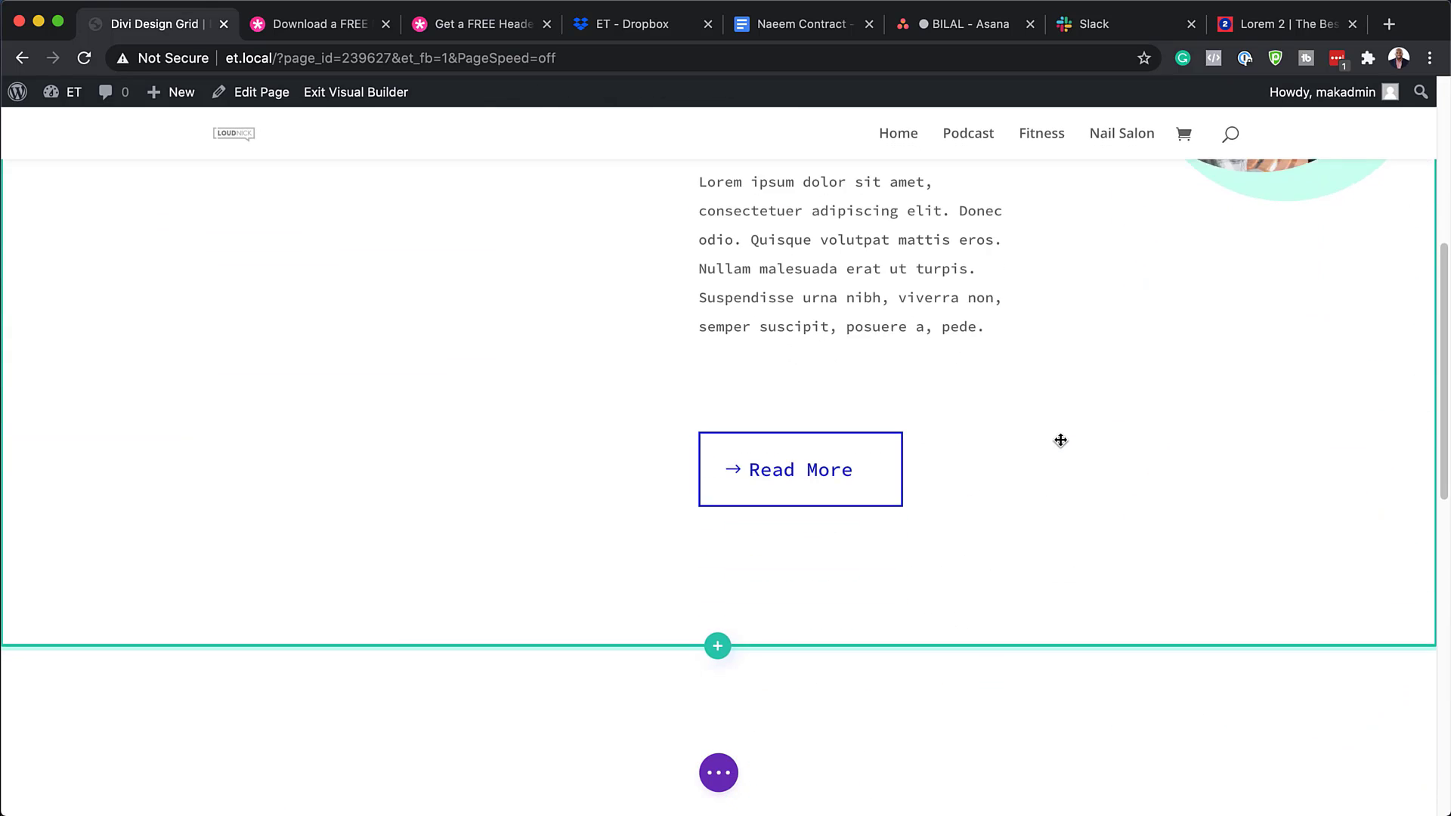
{"action": "scroll", "coordinate": [1061, 441], "scroll_direction": "down", "scroll_amount": 8}
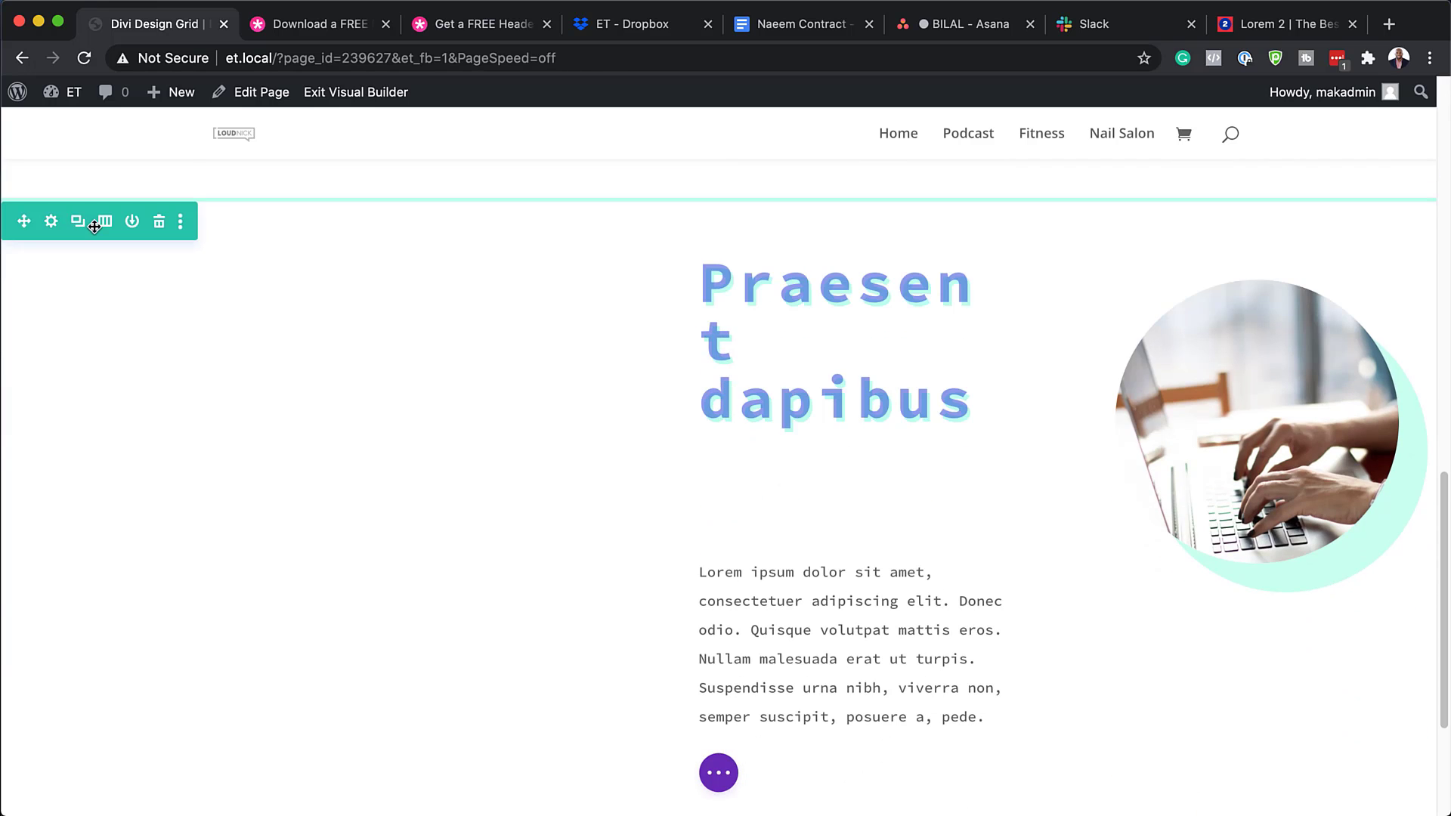
{"action": "left_click", "coordinate": [78, 225]}
Replace the third row's circular image with workspace-25-2.jpg from the media library and save the image module.
{"action": "scroll", "coordinate": [750, 502], "scroll_direction": "down", "scroll_amount": 12}
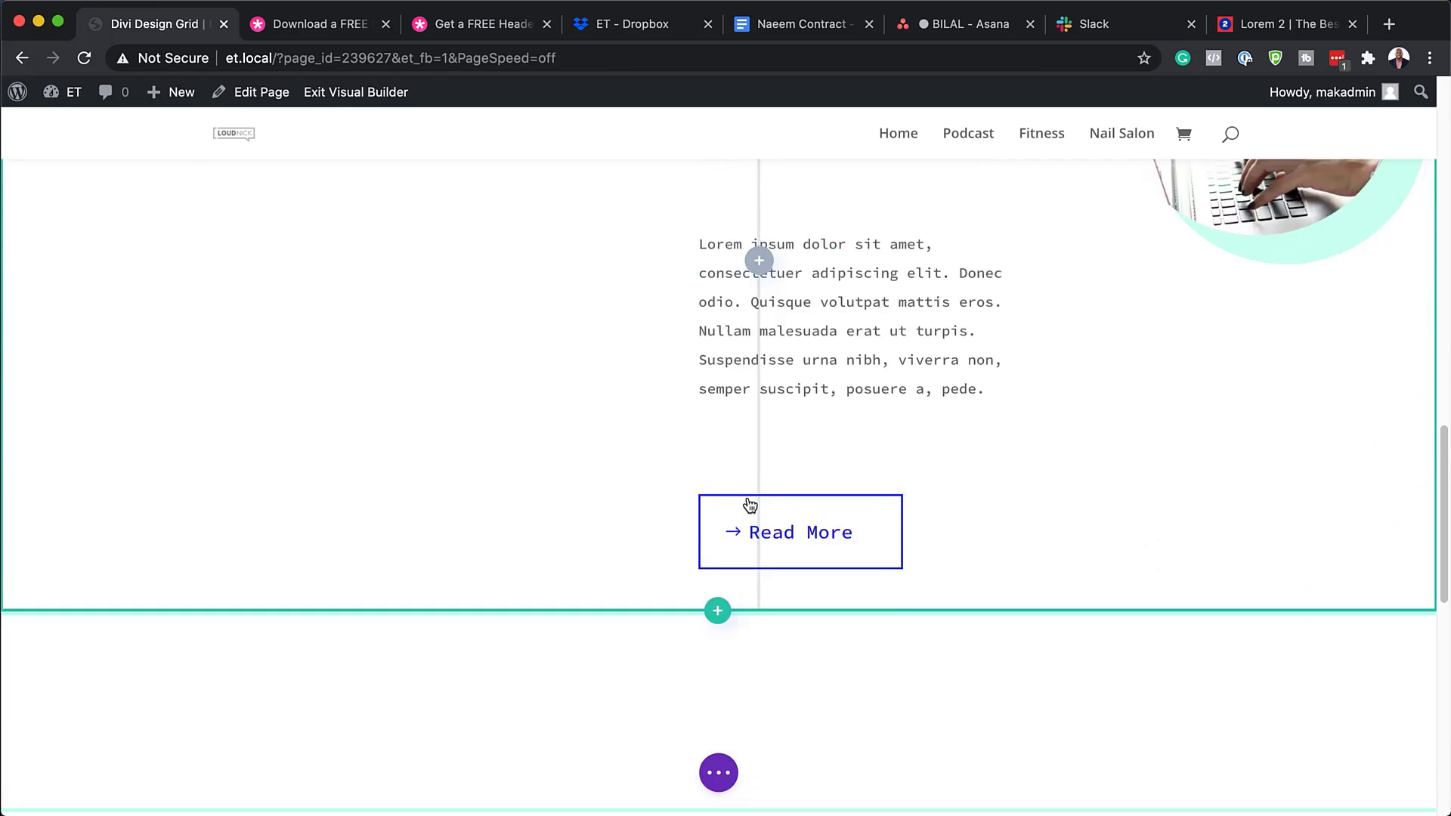
{"action": "scroll", "coordinate": [750, 498], "scroll_direction": "down", "scroll_amount": 3}
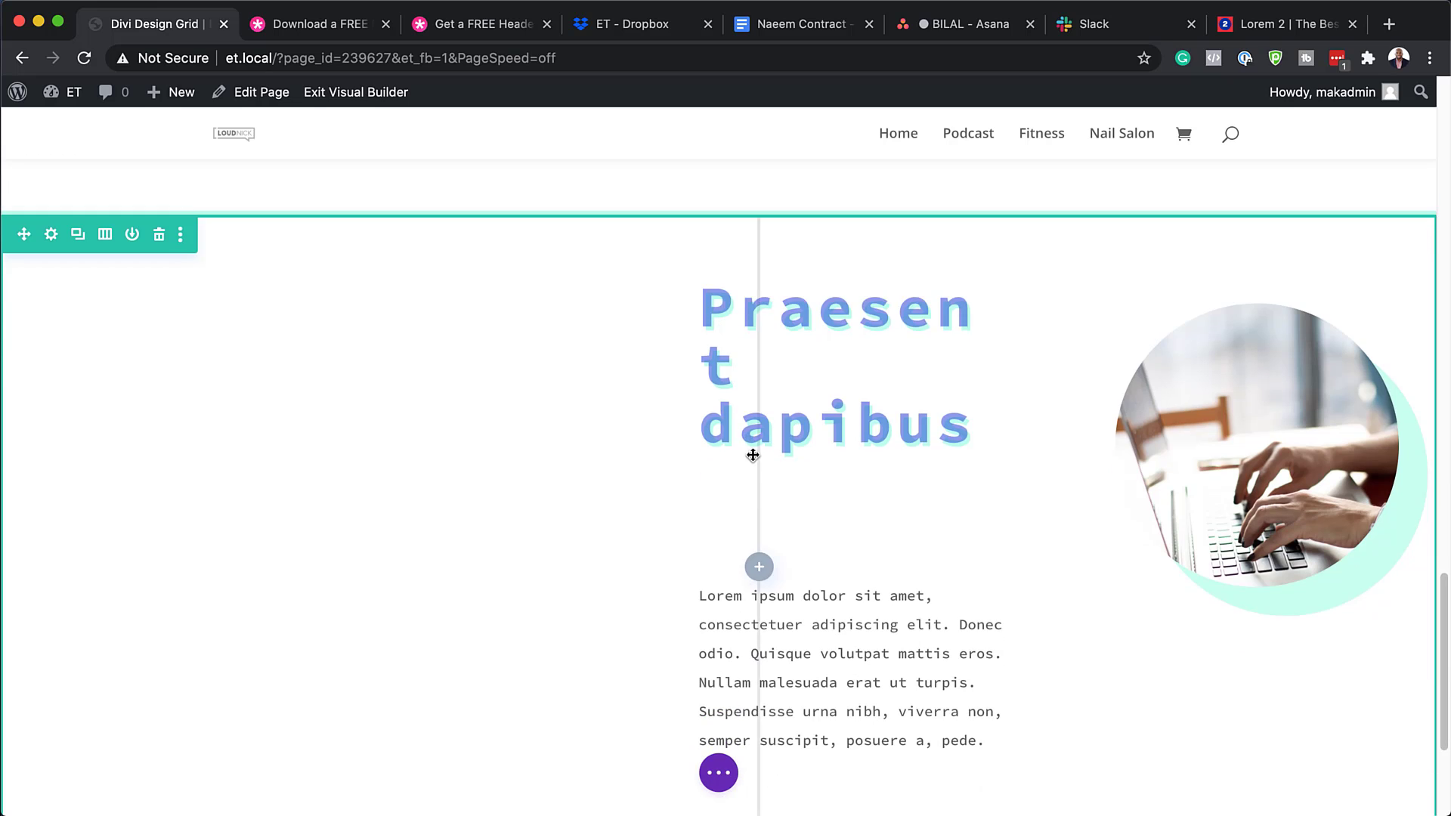
{"action": "left_click", "coordinate": [1223, 383]}
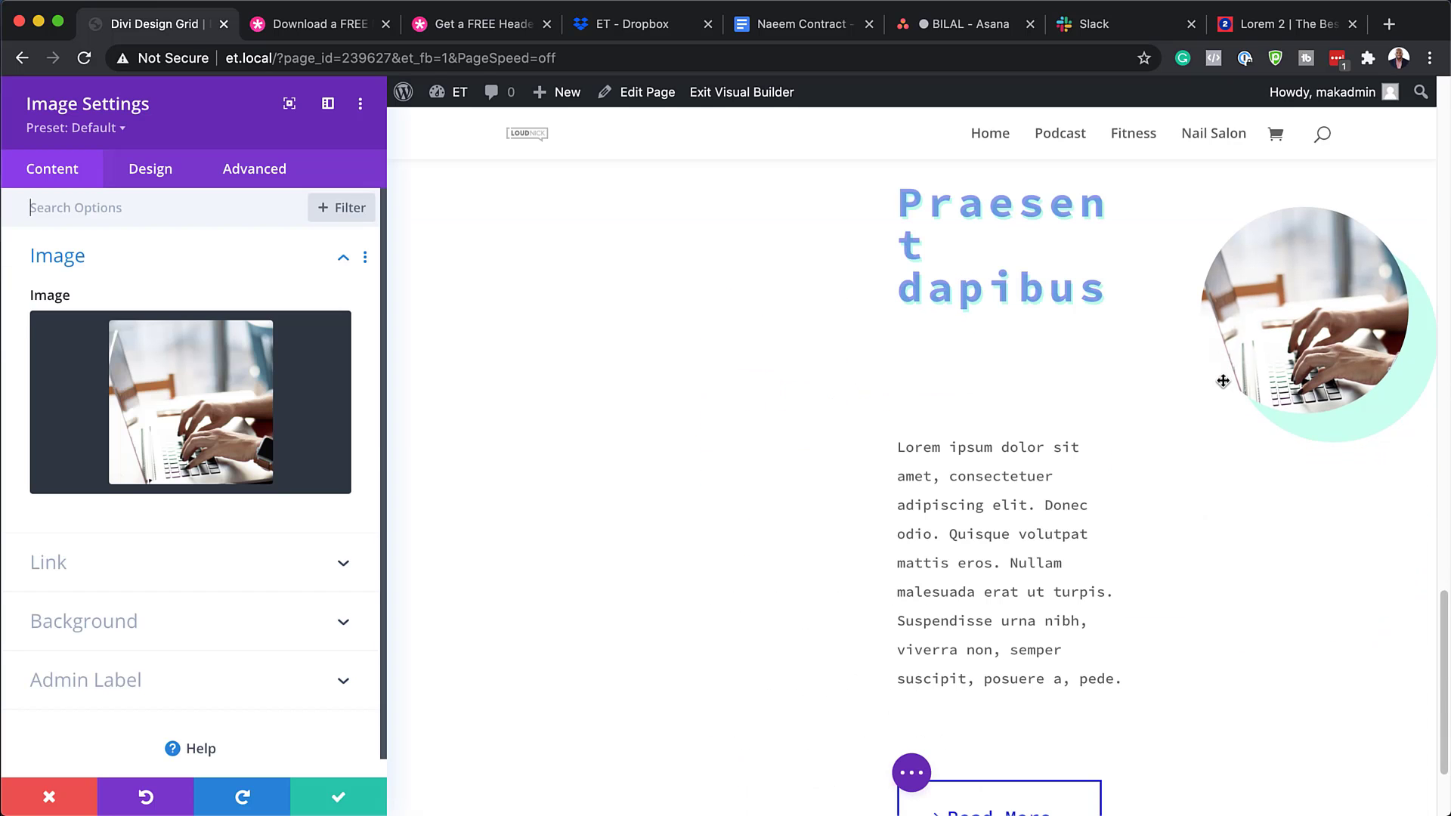
{"action": "left_click", "coordinate": [203, 412]}
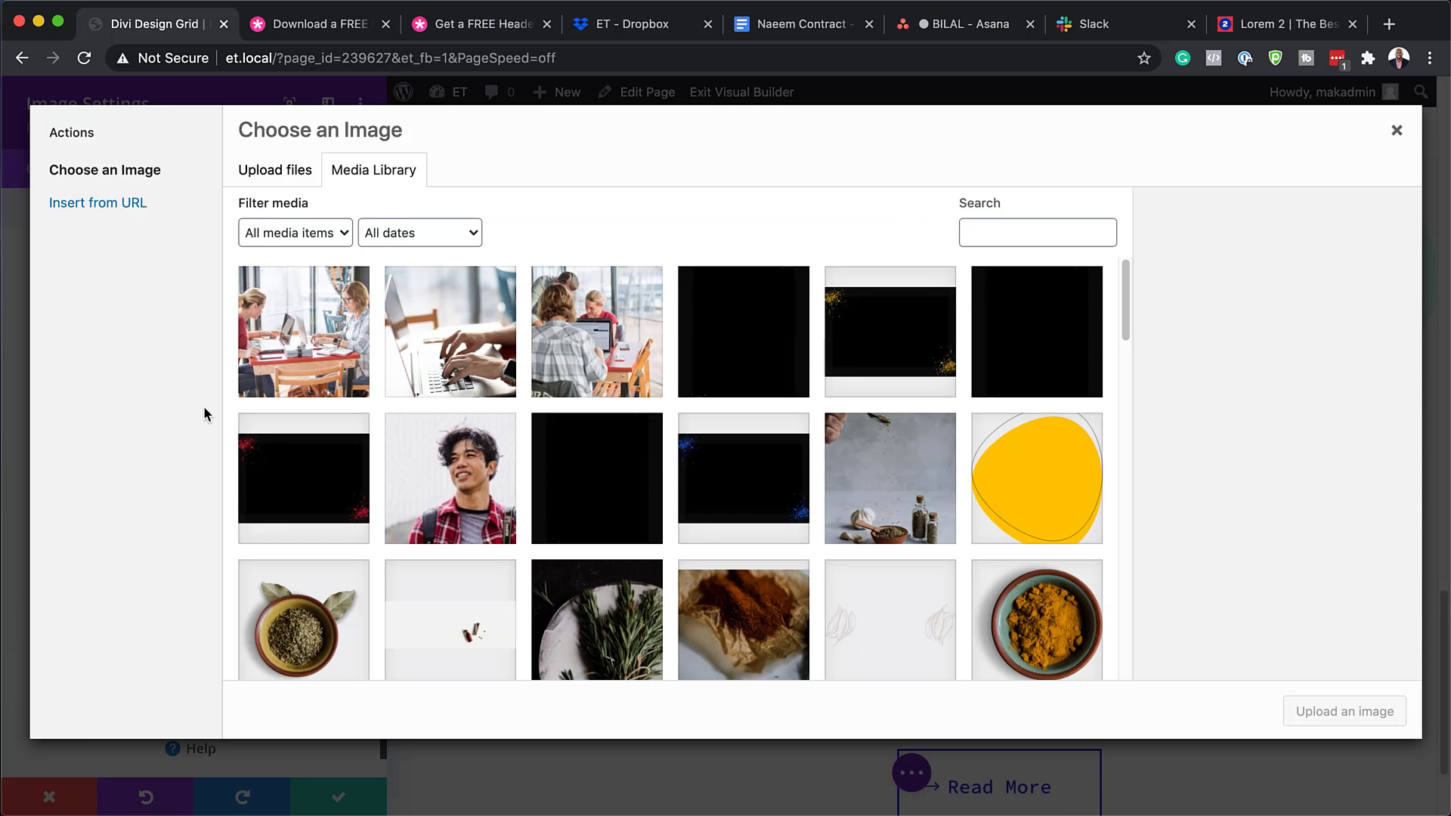
{"action": "left_click", "coordinate": [312, 320]}
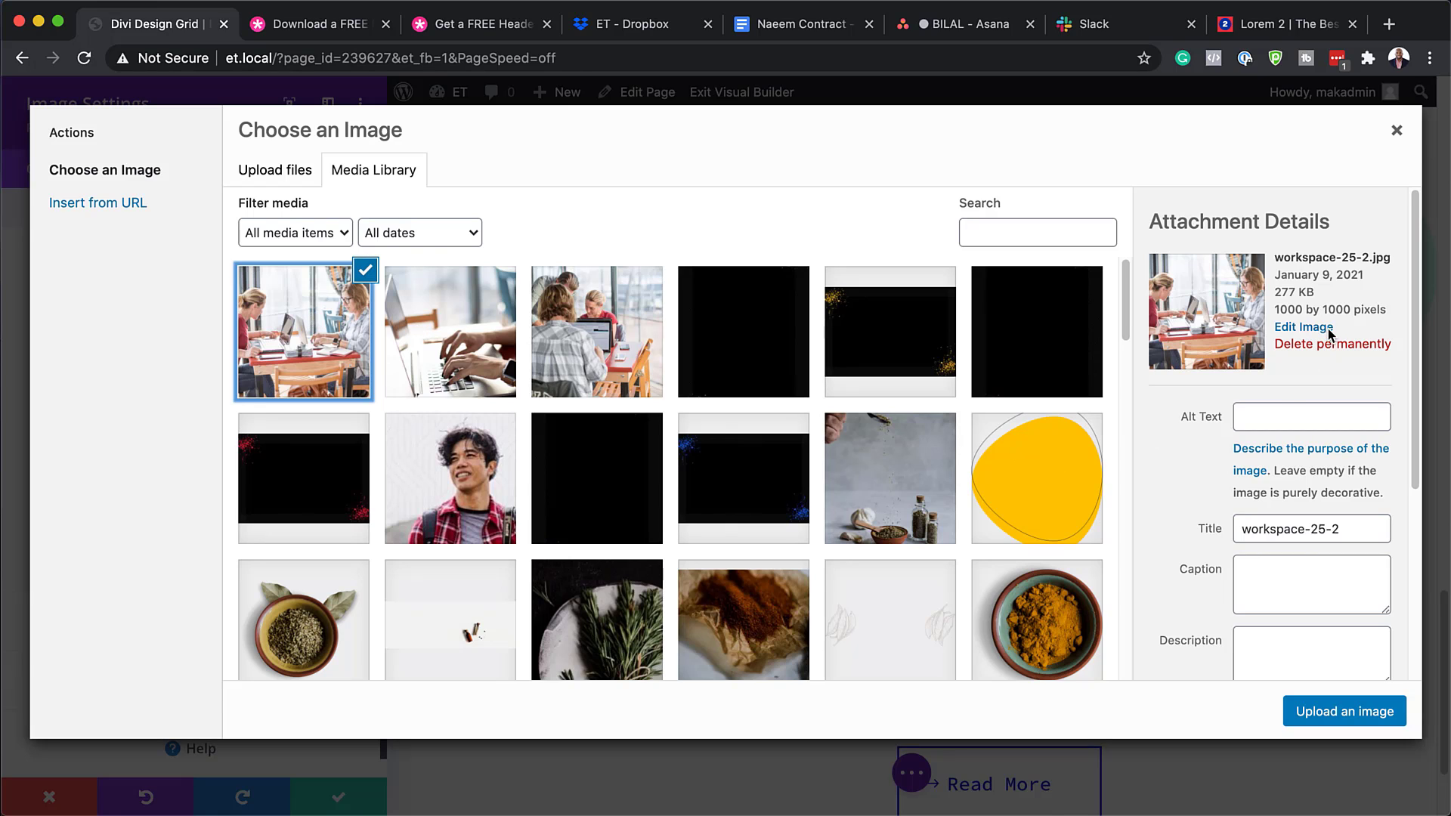
{"action": "left_click", "coordinate": [1320, 714]}
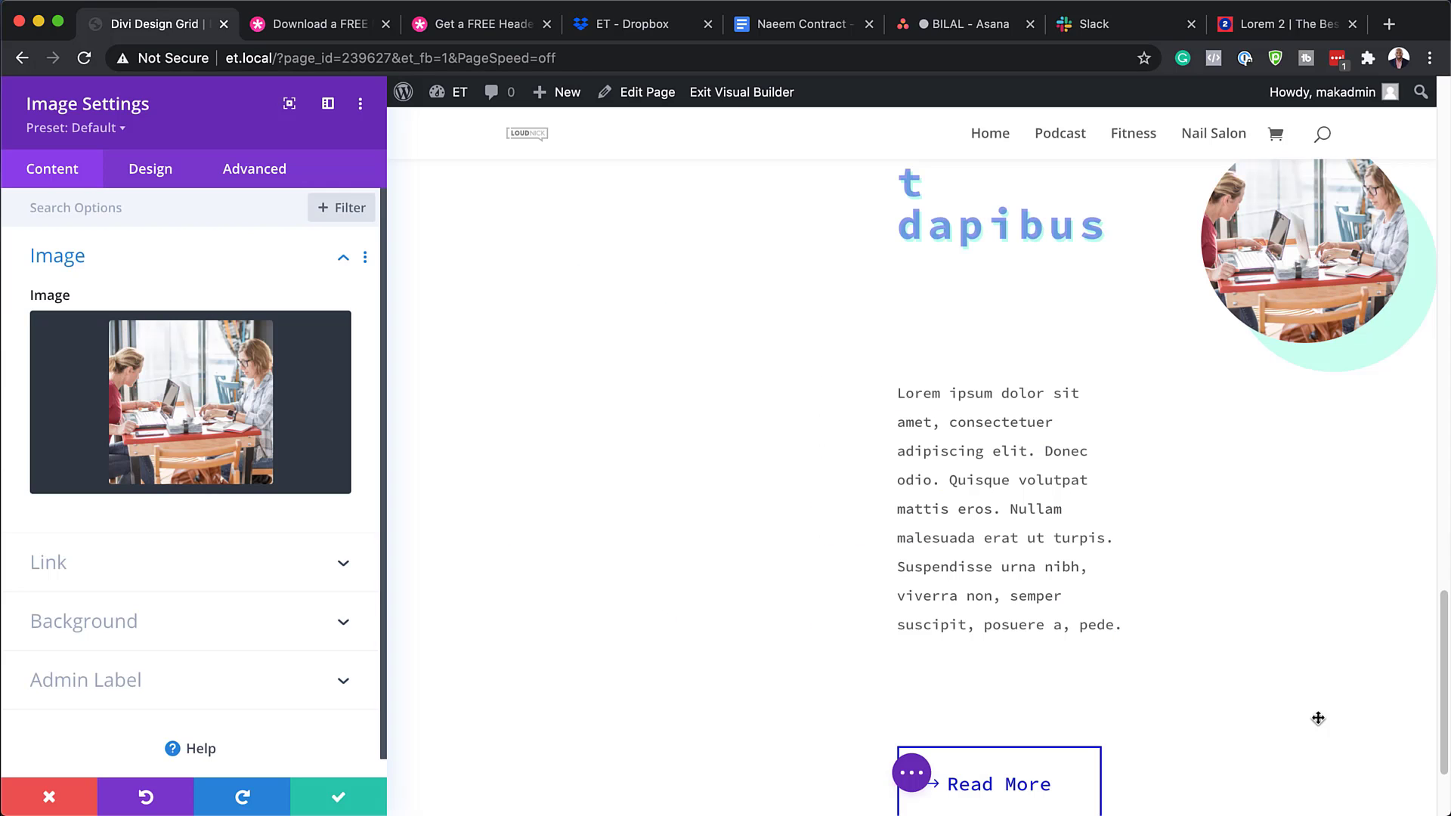
{"action": "left_click", "coordinate": [343, 799]}
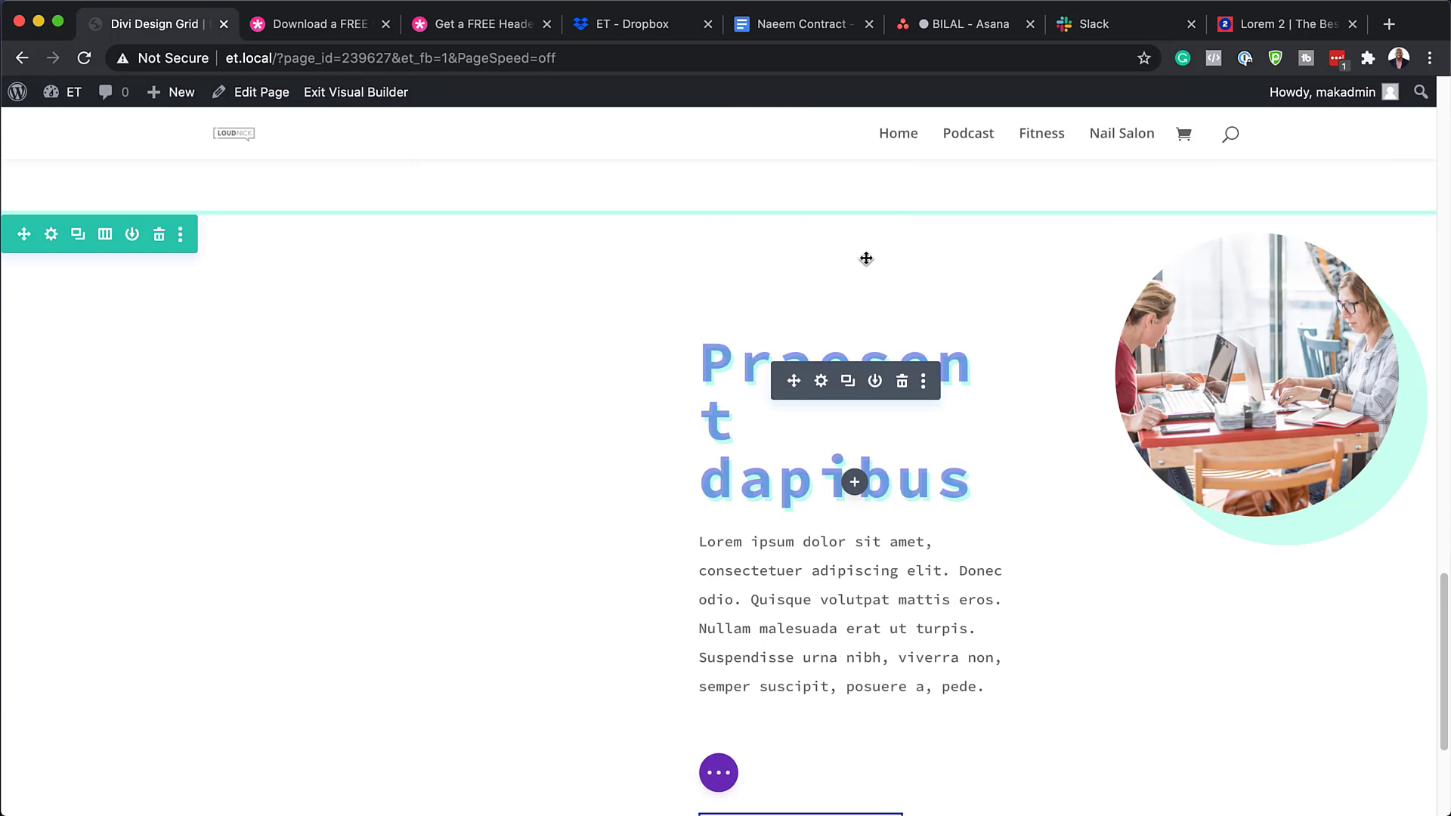
Change the third row's heading text to "Phasellus ultrices" and save the text module.
{"action": "left_click", "coordinate": [821, 382]}
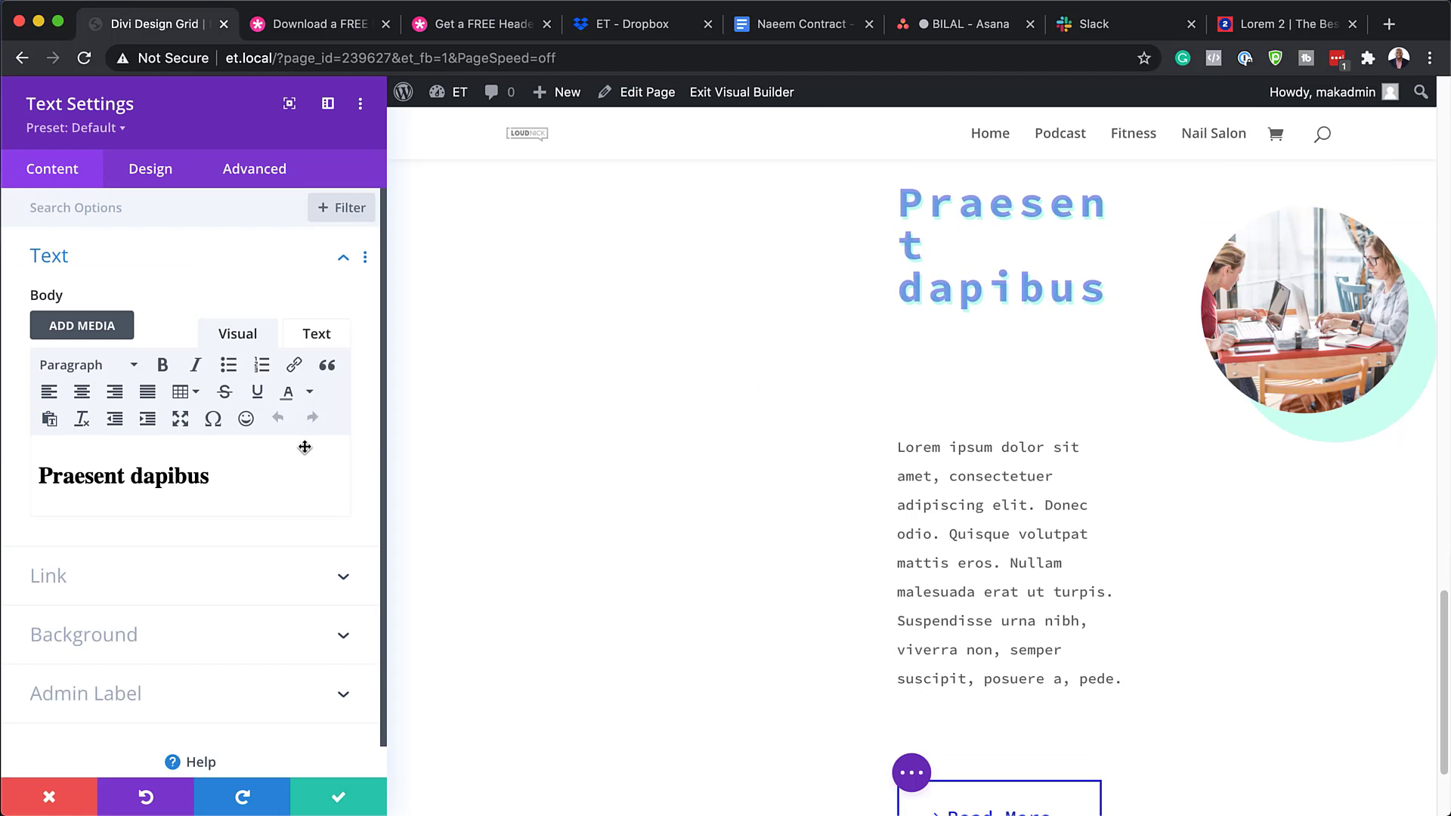
{"action": "left_click_drag", "start_coordinate": [252, 481], "coordinate": [27, 461]}
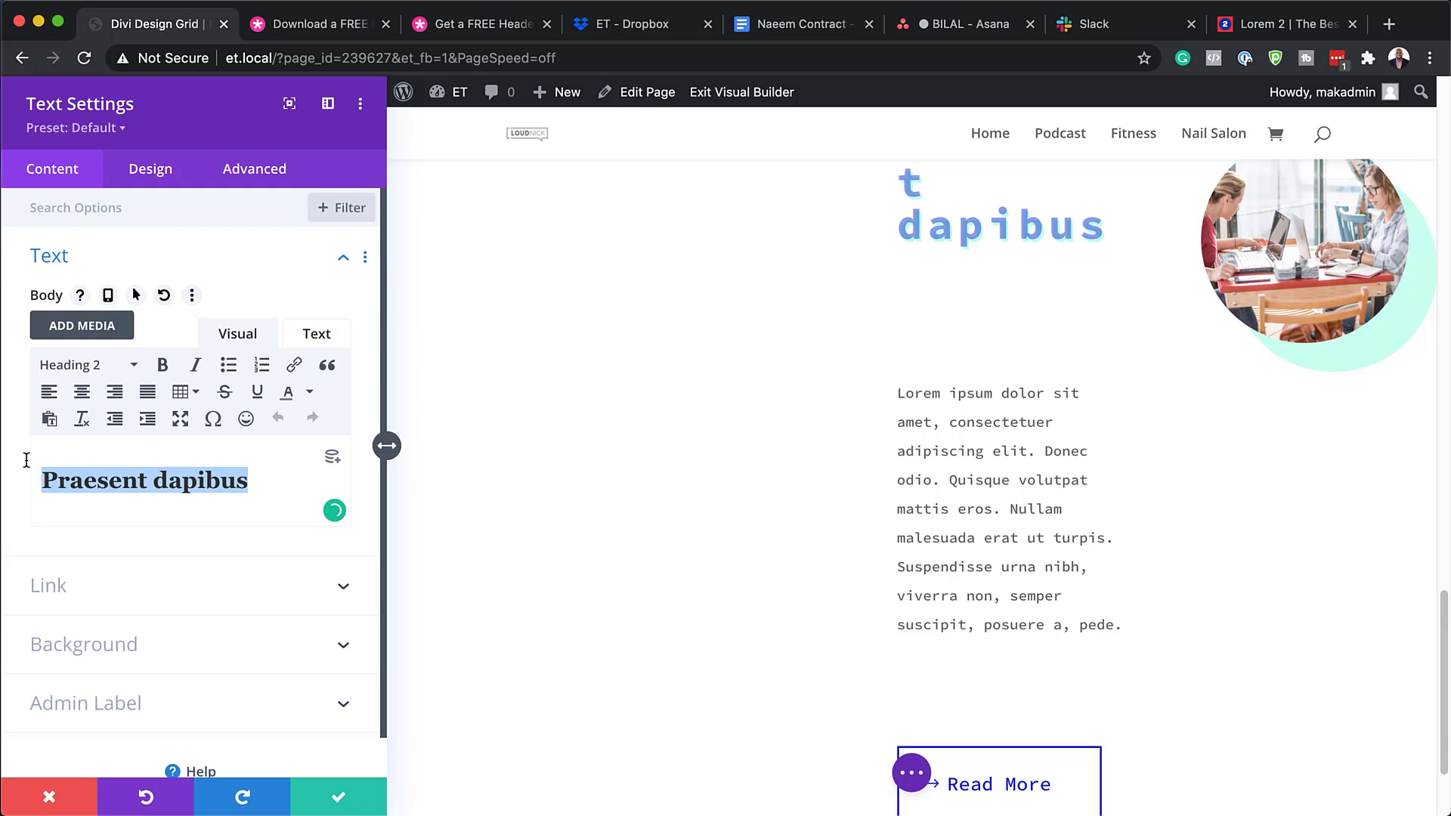
{"action": "type", "text": "Phasellus ultrices"}
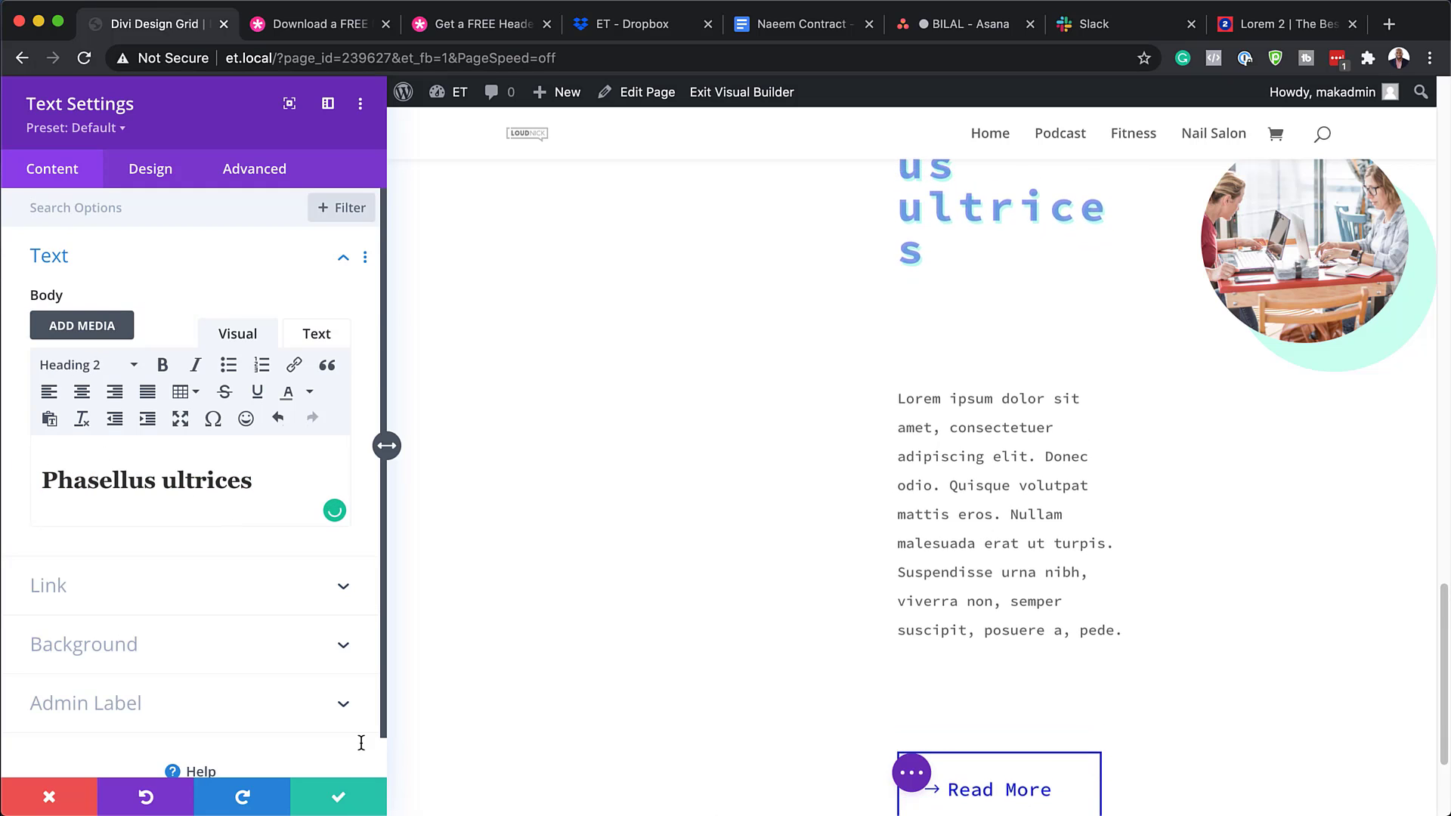
{"action": "left_click", "coordinate": [341, 800]}
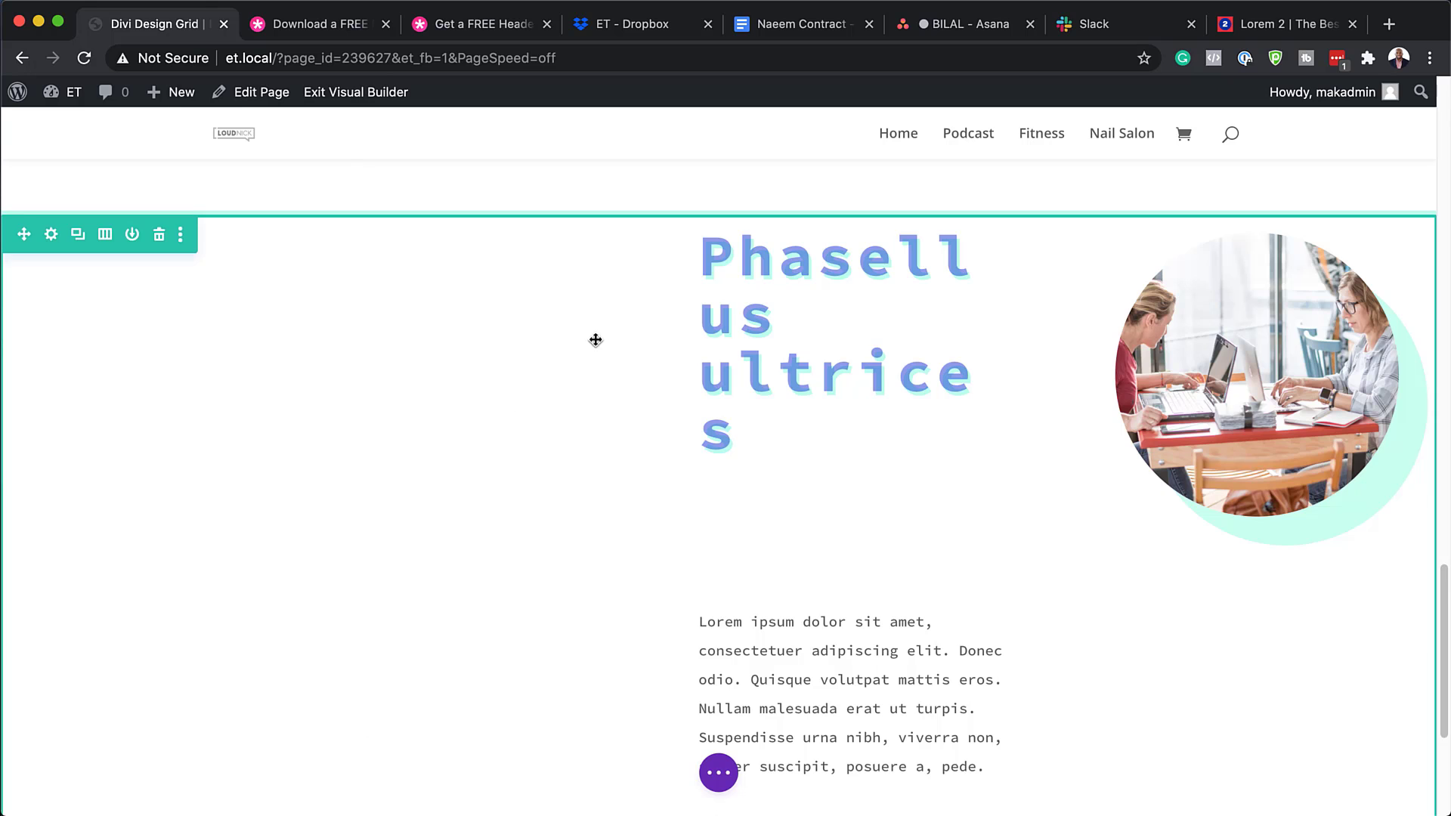
Review the layout and scroll effects of the three rows from the top of the page down.
{"action": "scroll", "coordinate": [671, 448], "scroll_direction": "up", "scroll_amount": 10}
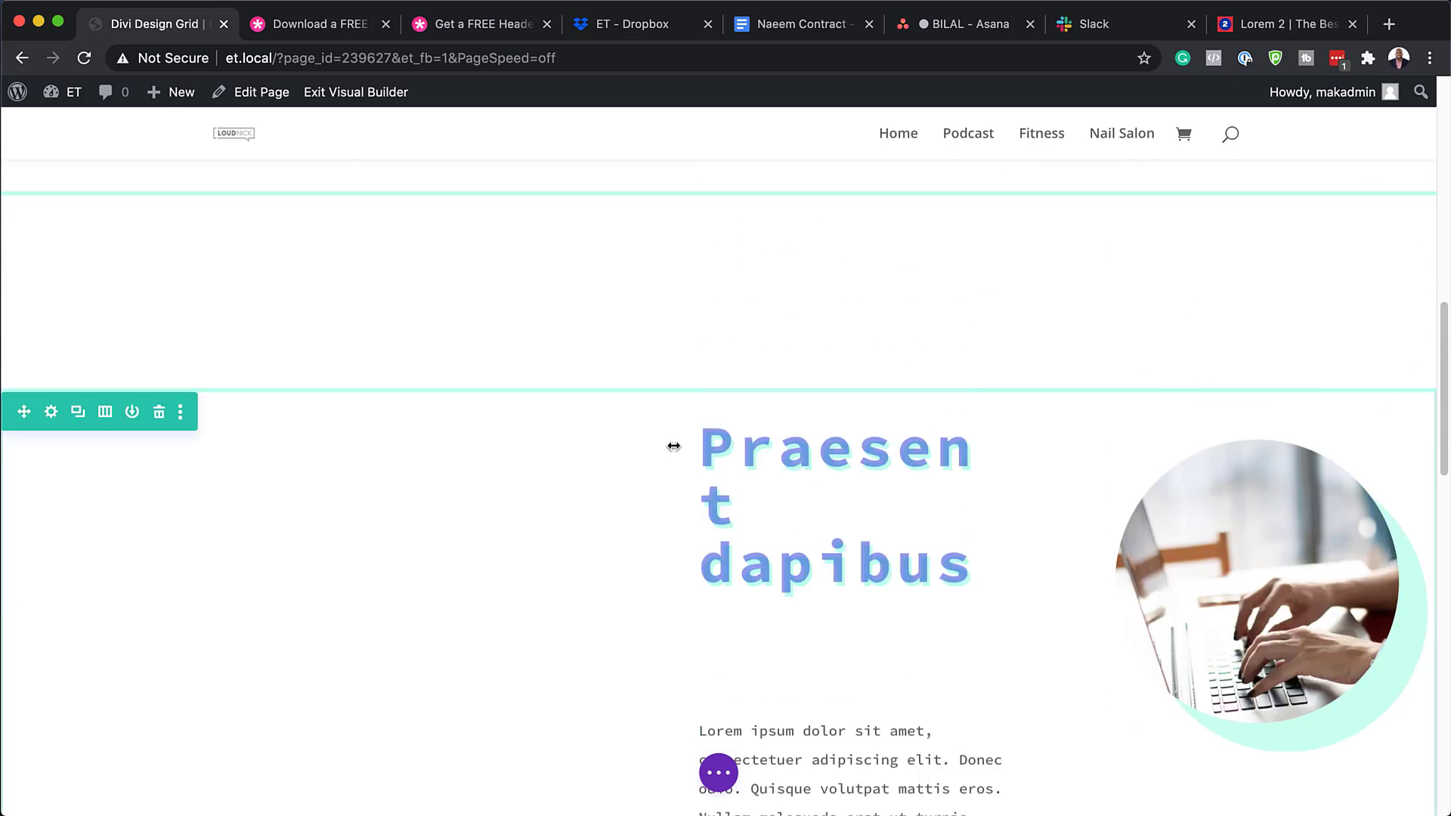
{"action": "scroll", "coordinate": [674, 446], "scroll_direction": "up", "scroll_amount": 10}
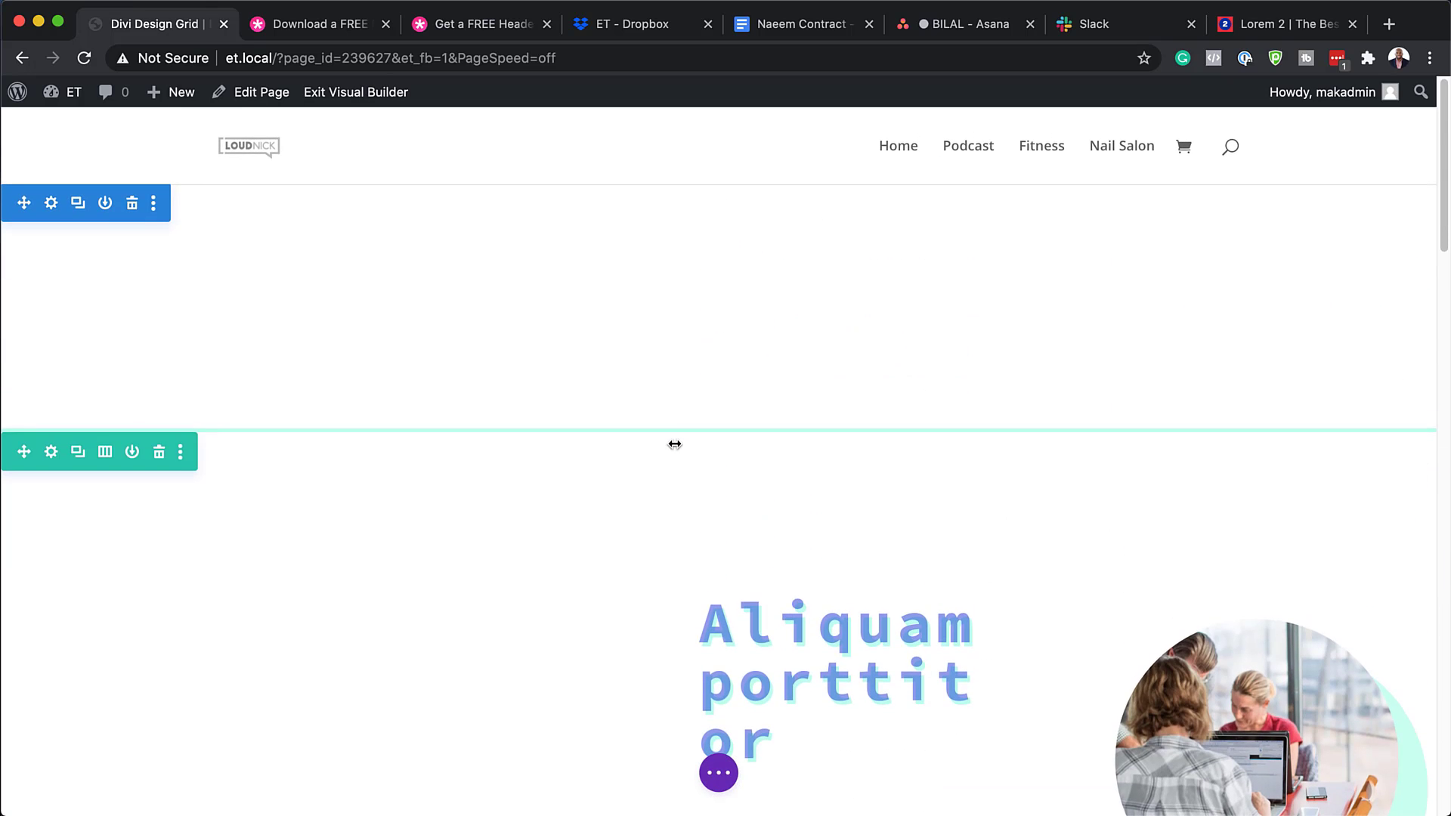
{"action": "scroll", "coordinate": [675, 445], "scroll_direction": "down", "scroll_amount": 2}
{"action": "scroll", "coordinate": [675, 444], "scroll_direction": "down", "scroll_amount": 2}
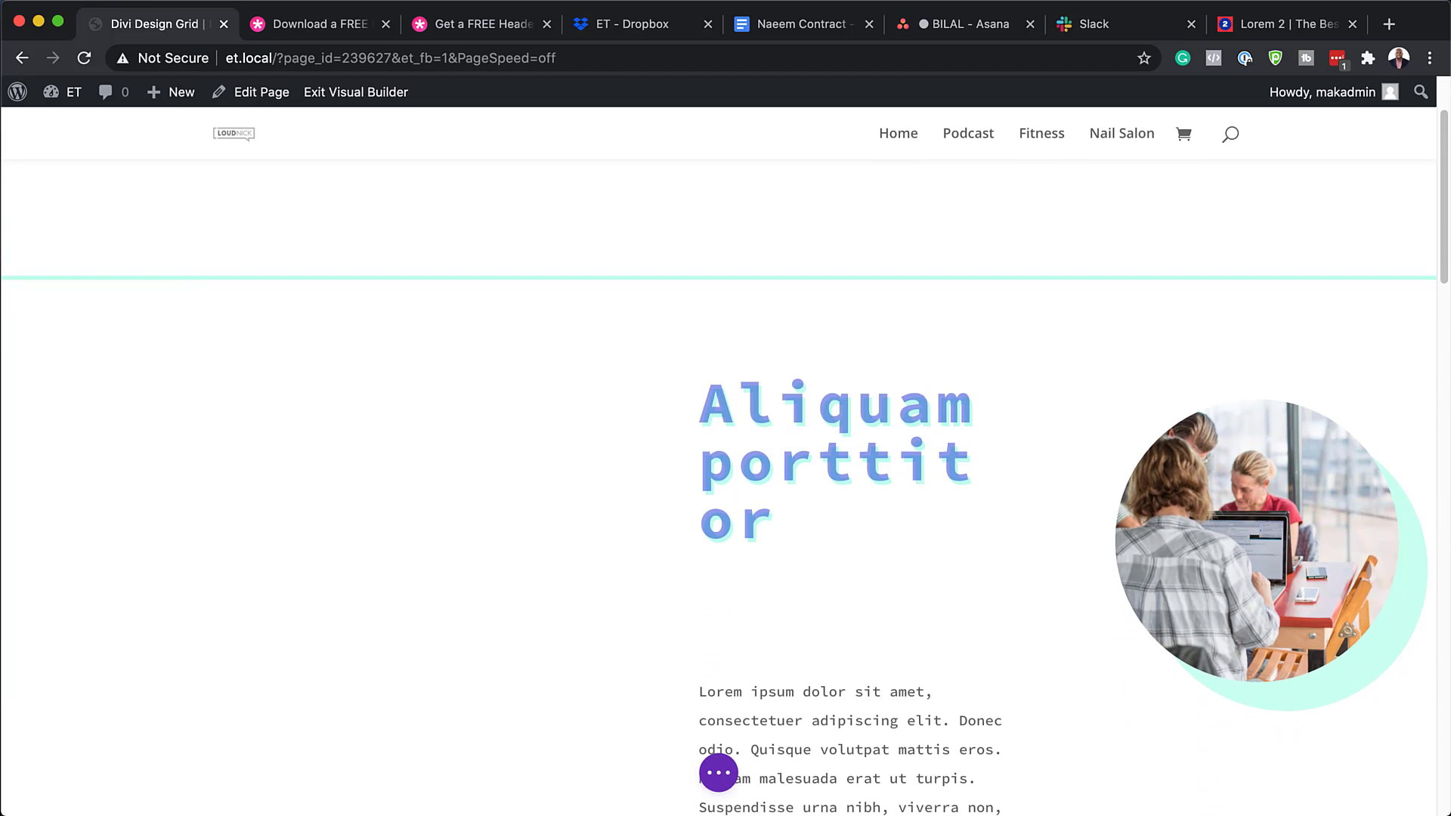
{"action": "scroll", "coordinate": [464, 421], "scroll_direction": "down", "scroll_amount": 5}
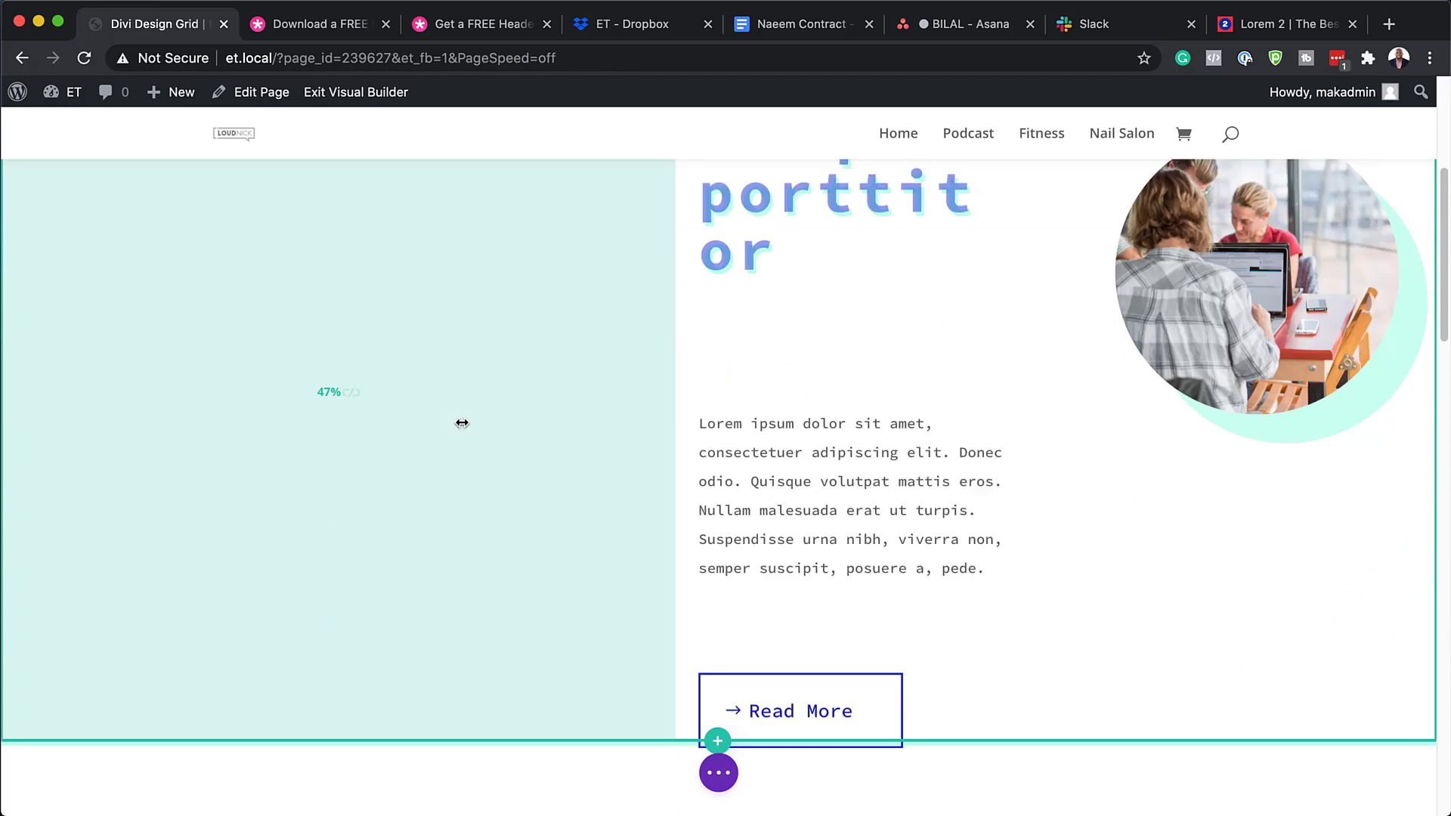
{"action": "scroll", "coordinate": [464, 422], "scroll_direction": "down", "scroll_amount": 20}
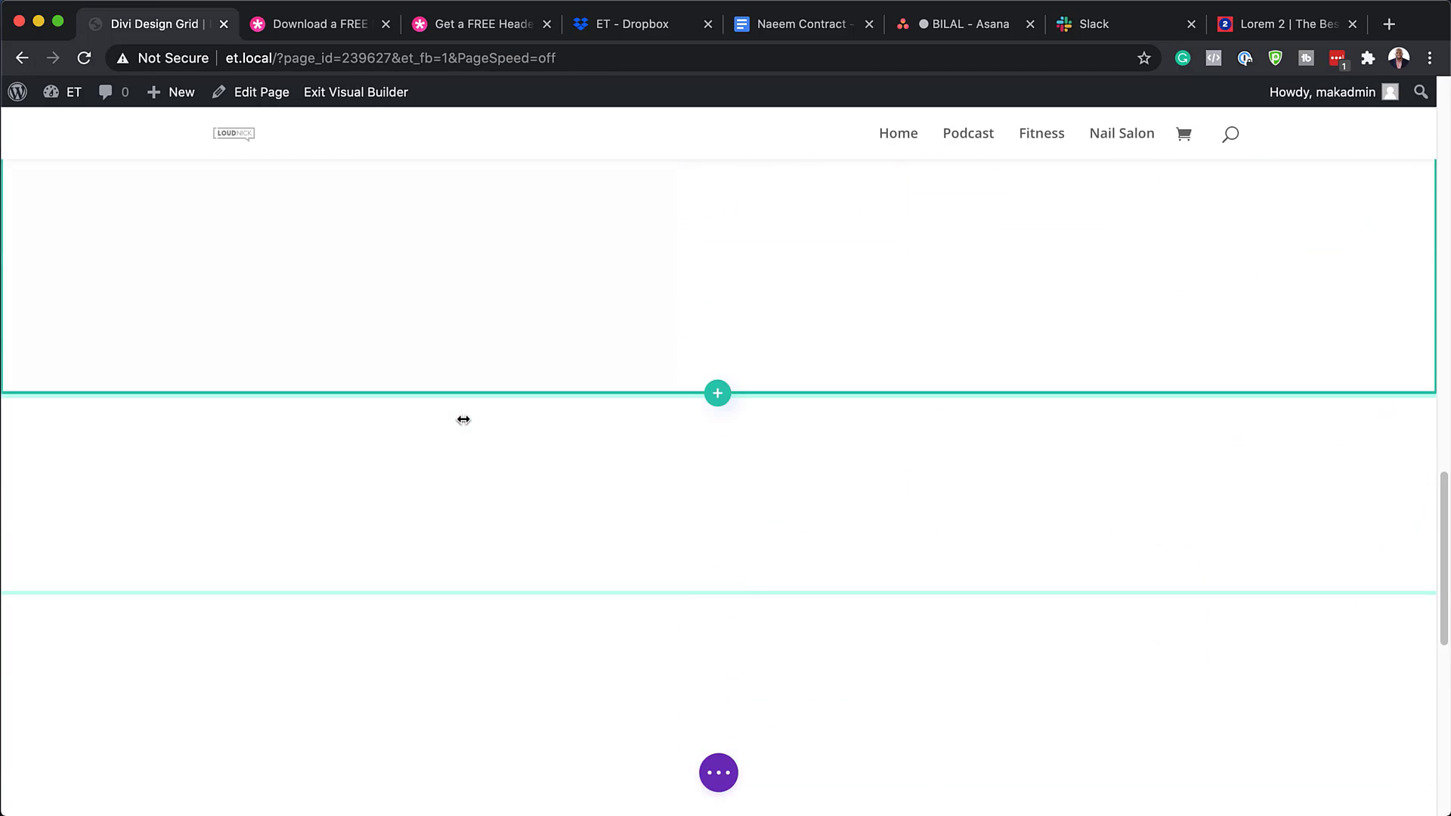
{"action": "scroll", "coordinate": [463, 419], "scroll_direction": "down", "scroll_amount": 4}
Give the "Phasellus ultrices" row a linked 200px top and bottom margin and save the row settings.
{"action": "scroll", "coordinate": [463, 419], "scroll_direction": "up", "scroll_amount": 7}
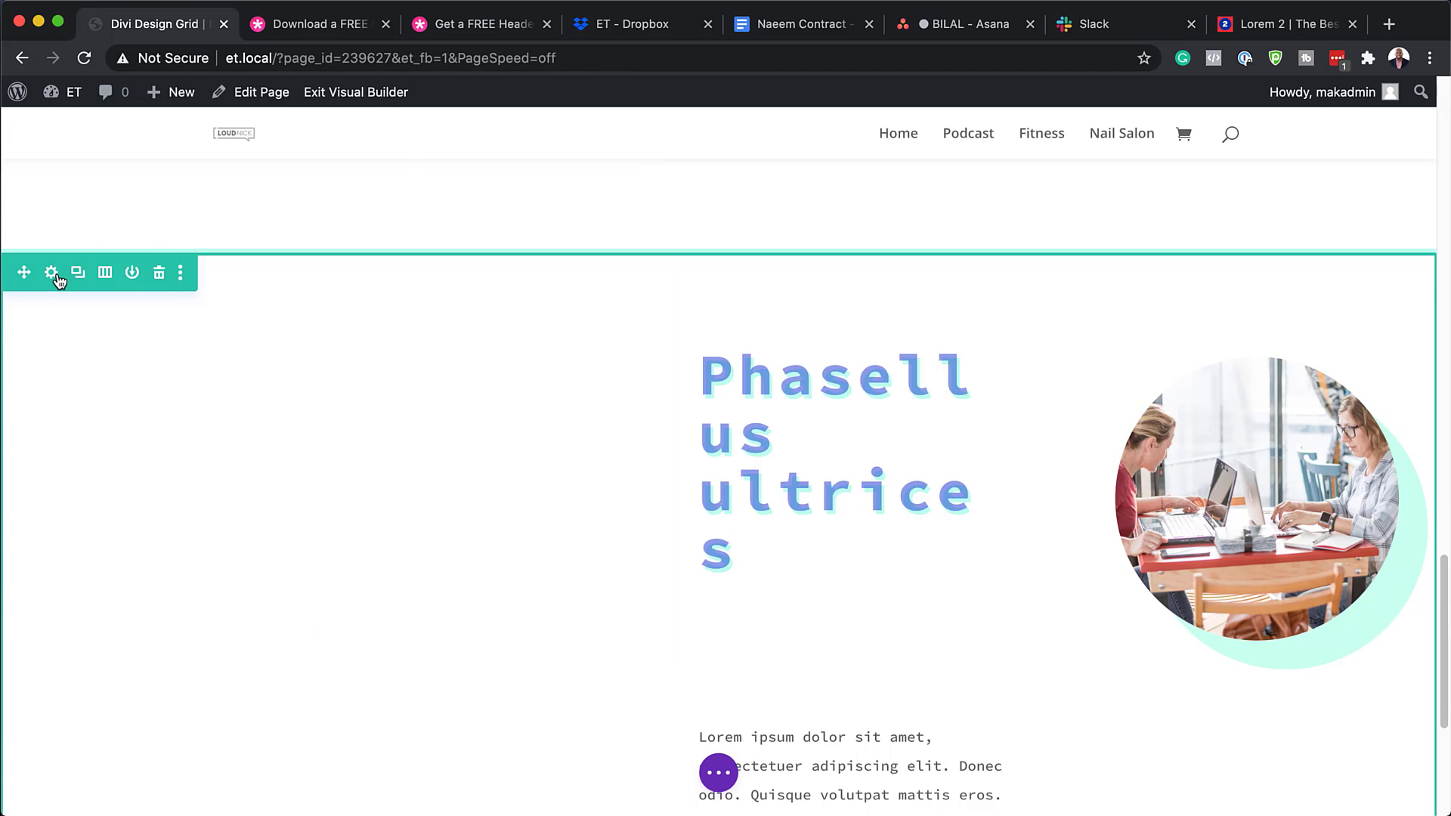
{"action": "left_click", "coordinate": [52, 274]}
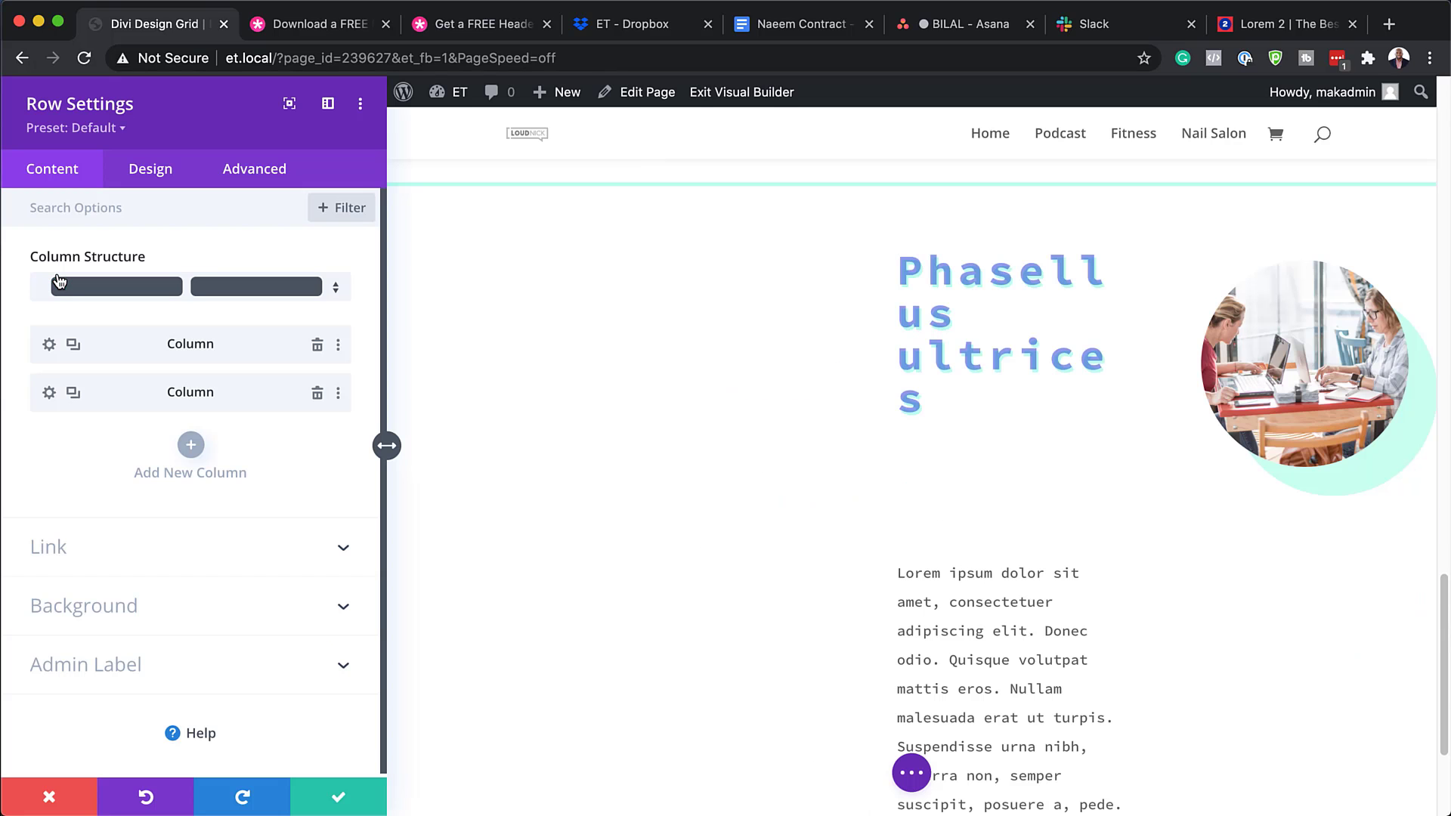
{"action": "left_click", "coordinate": [149, 168]}
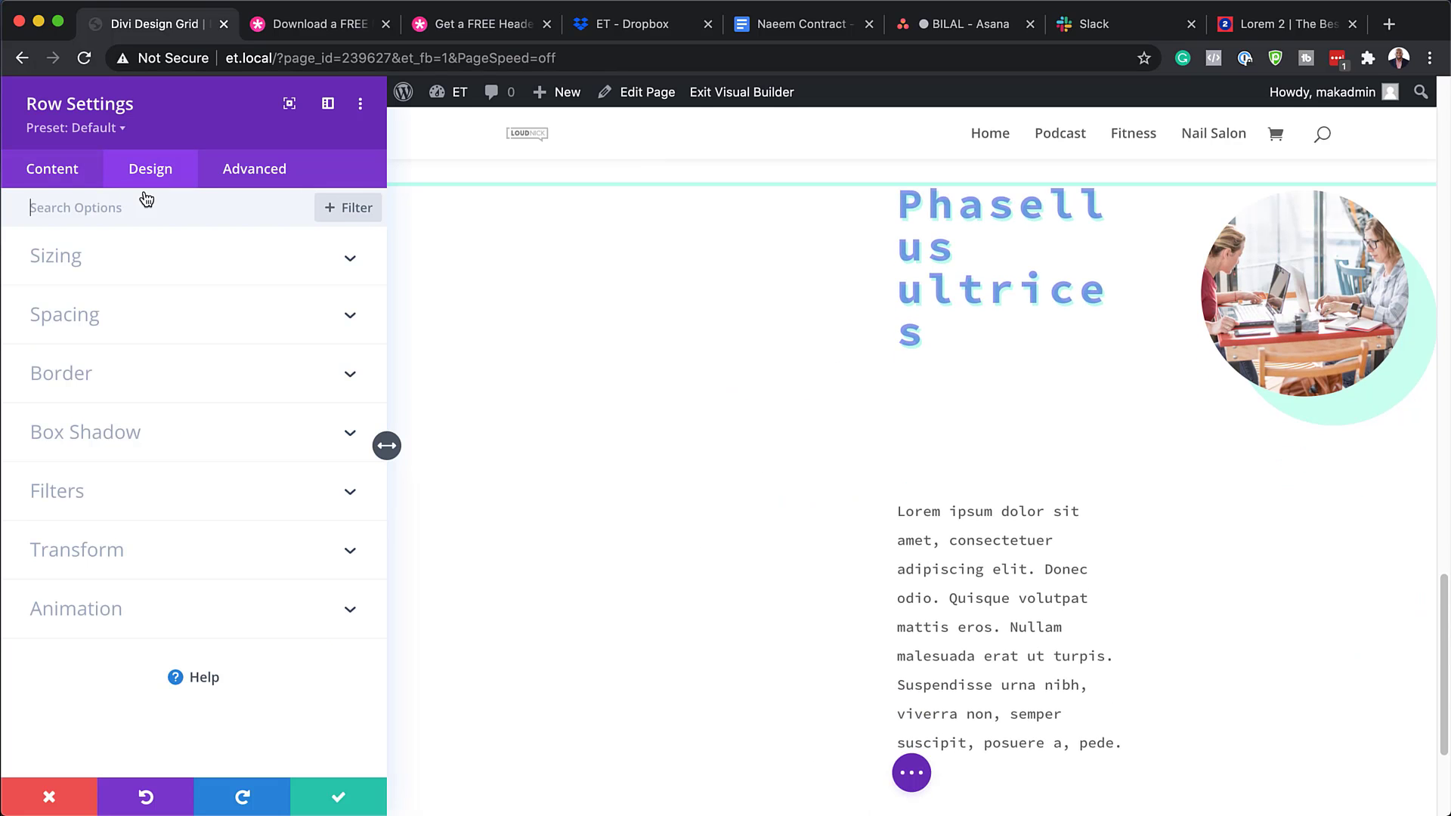
{"action": "left_click", "coordinate": [82, 316]}
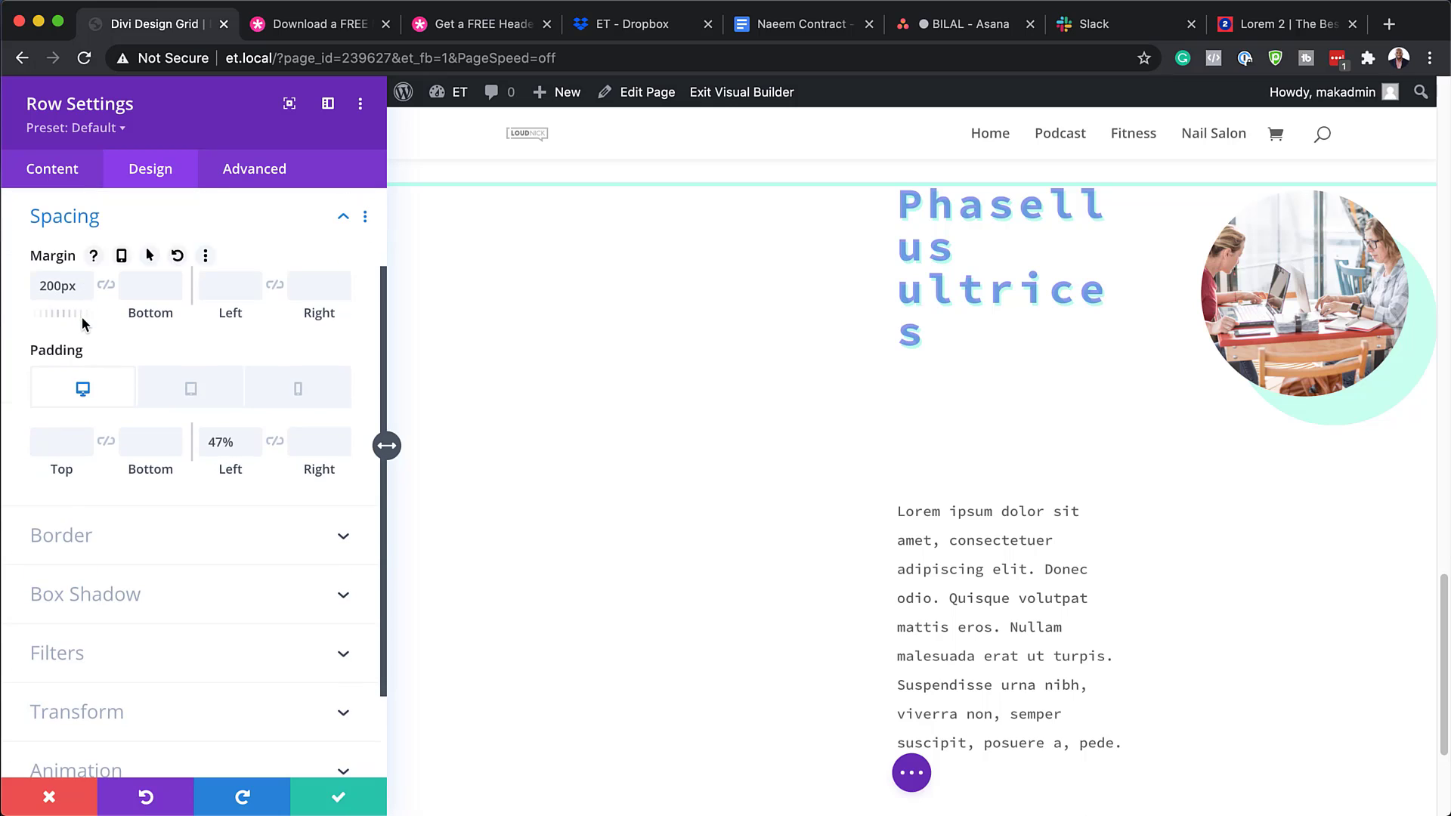
{"action": "left_click", "coordinate": [110, 288]}
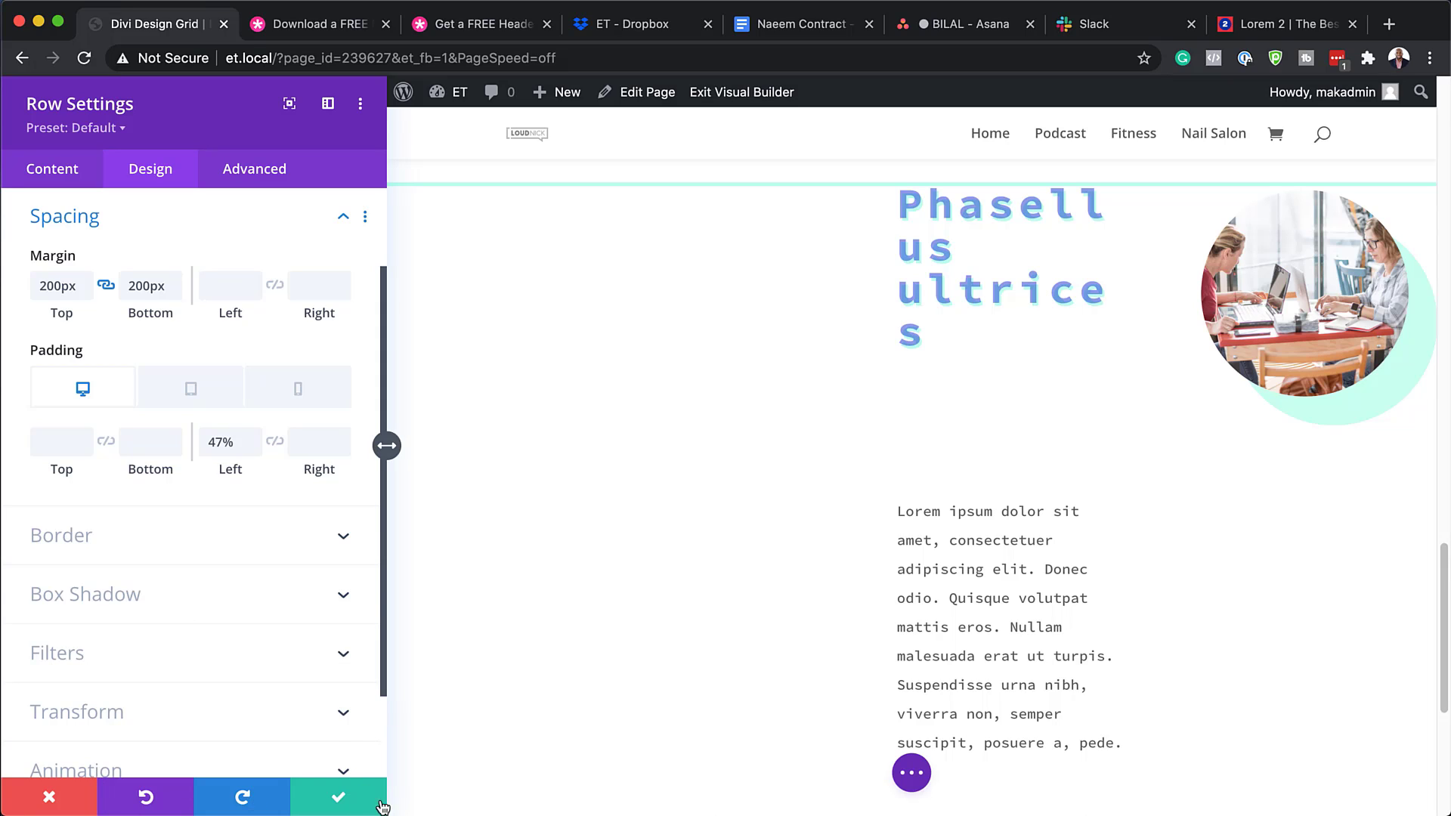
{"action": "left_click", "coordinate": [338, 797]}
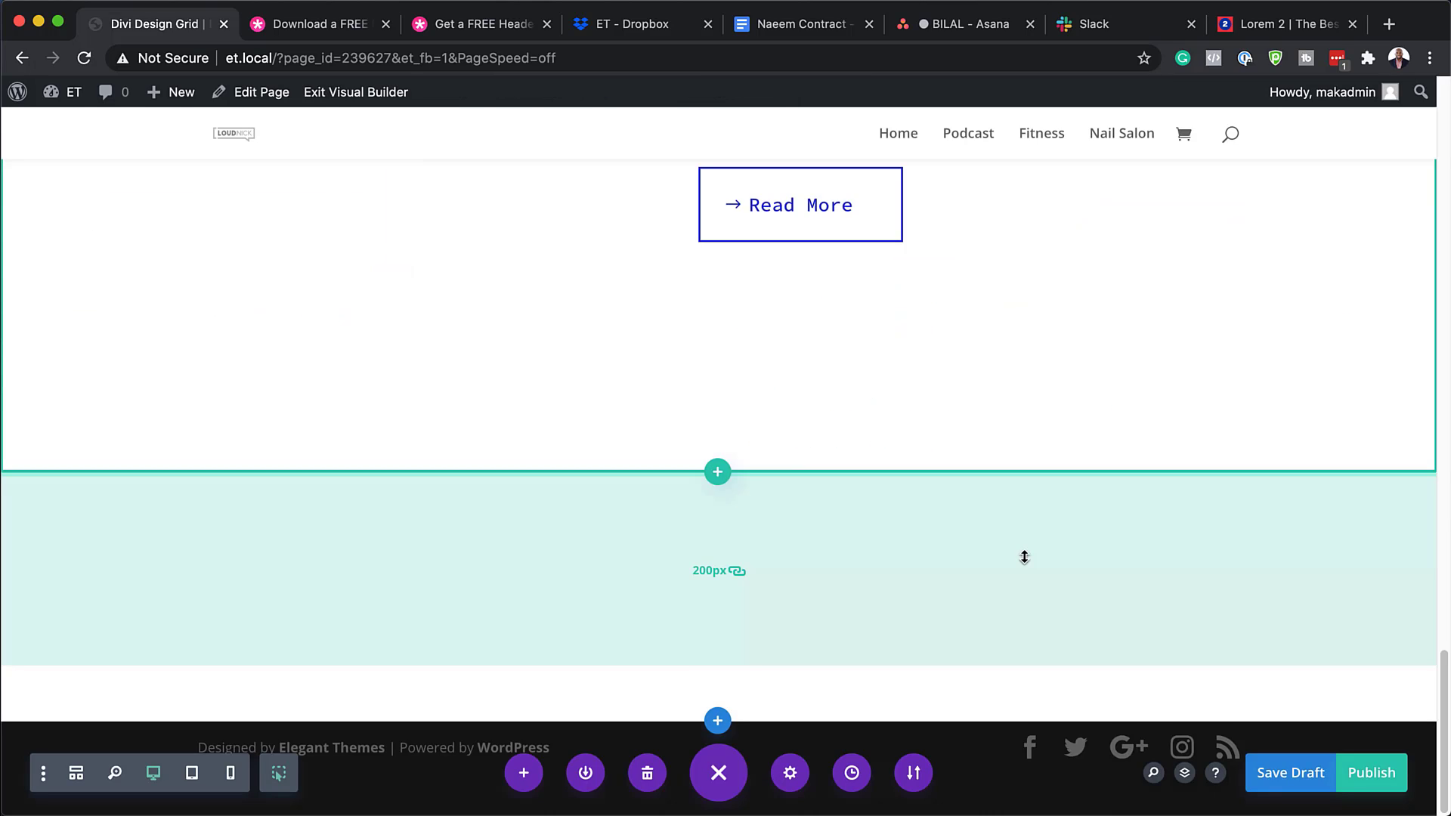
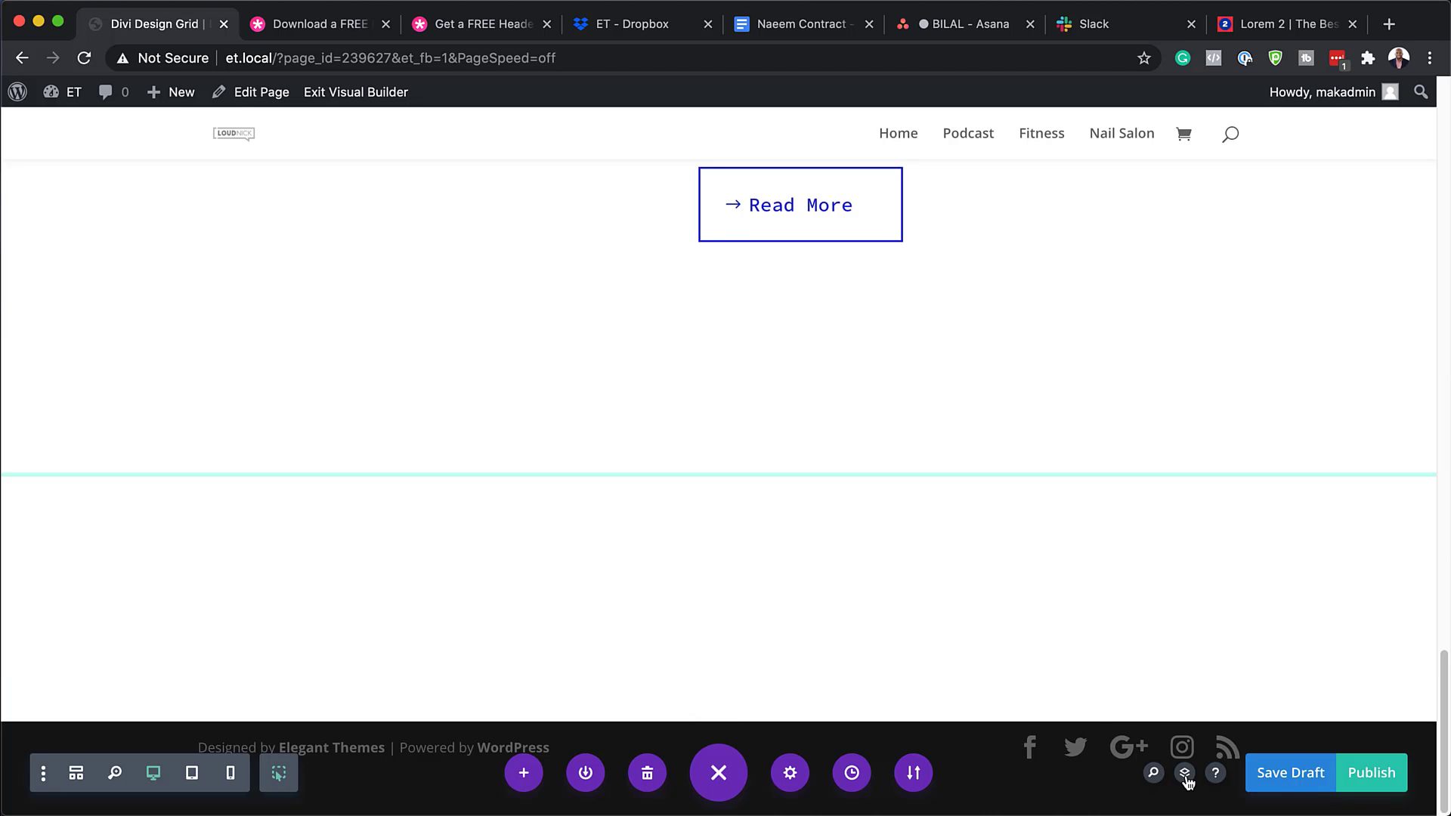
Add a new regular section with a five-column row below the existing section.
{"action": "left_click", "coordinate": [1184, 774]}
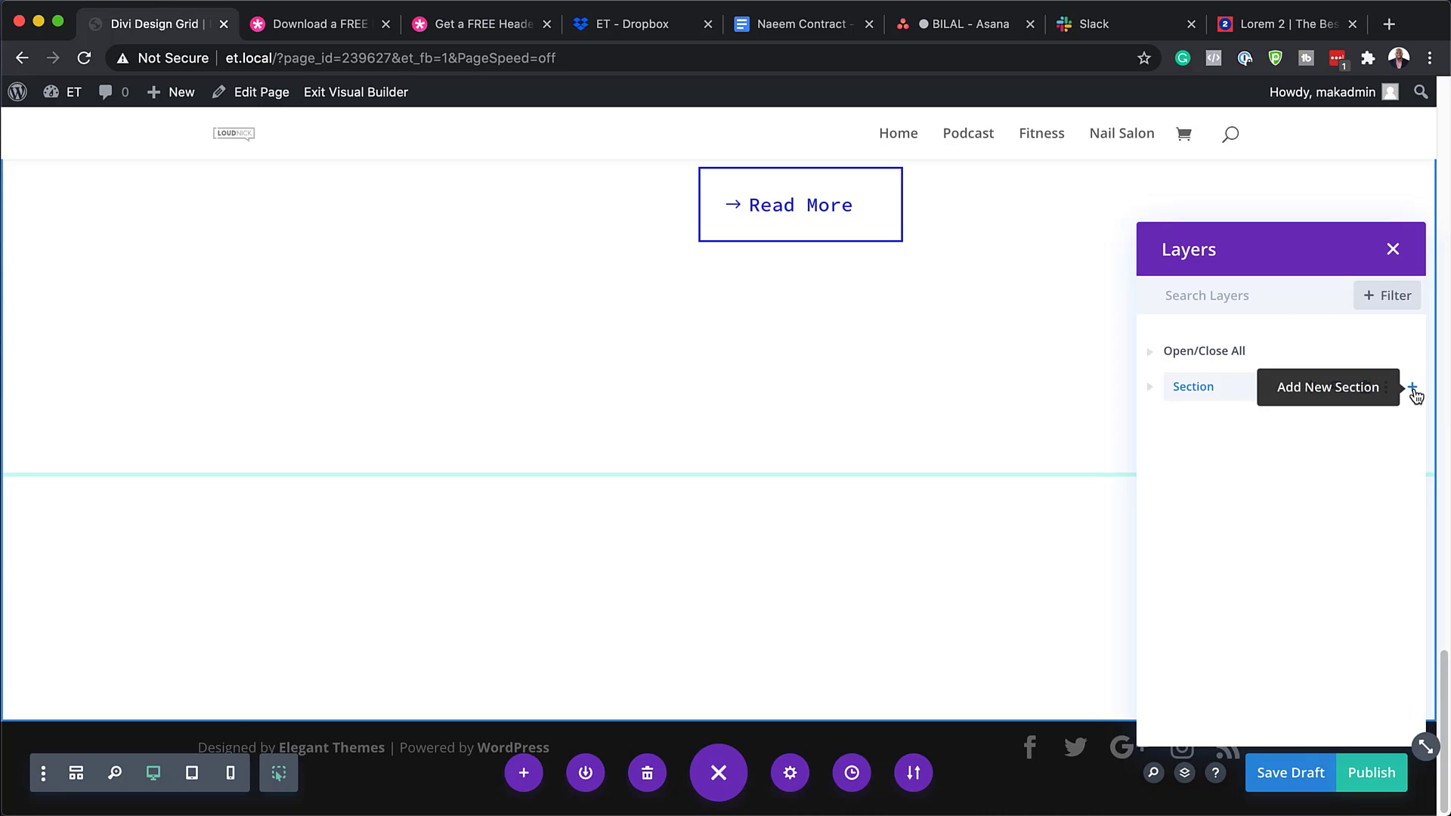
{"action": "left_click", "coordinate": [1413, 388]}
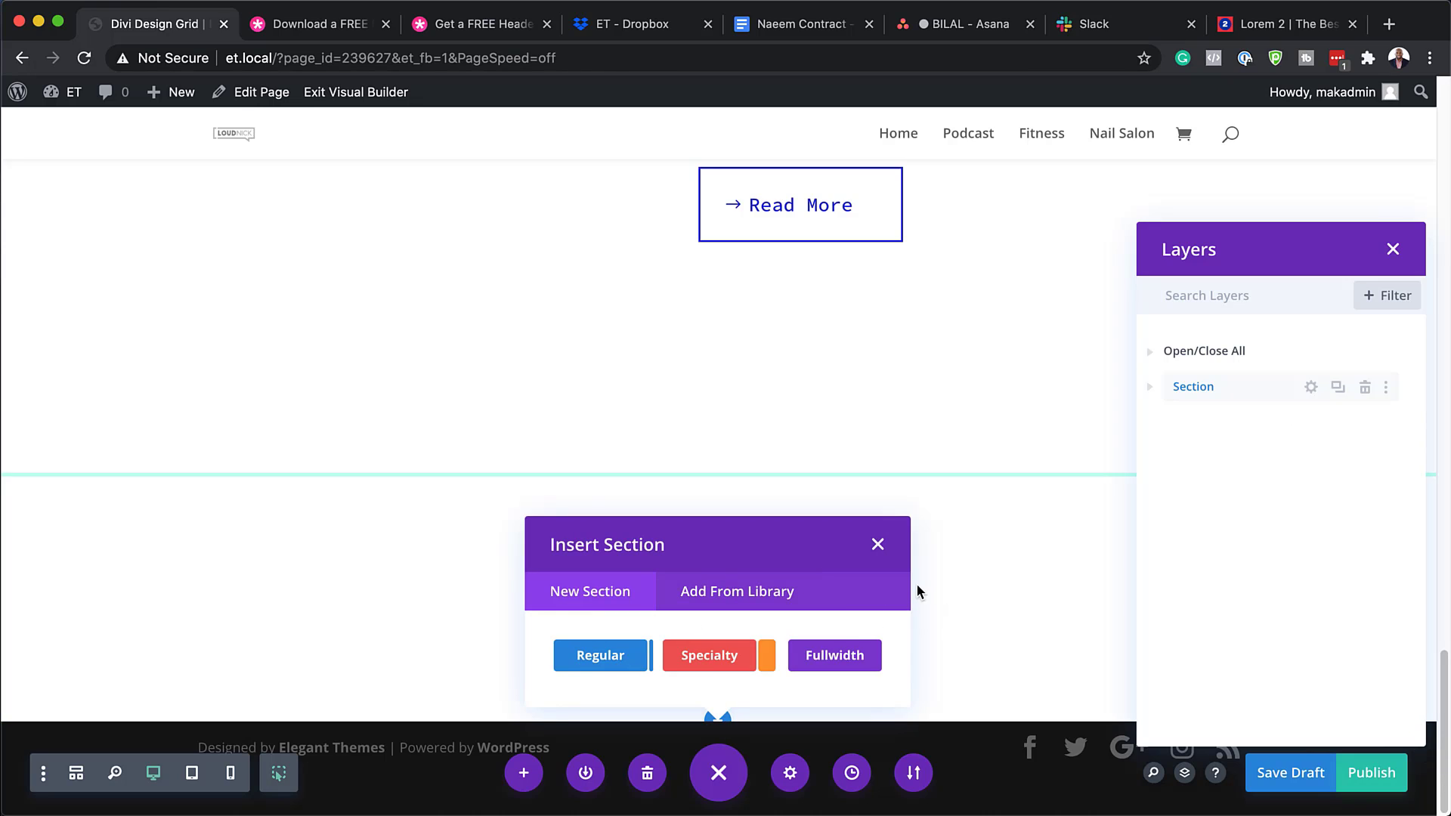
{"action": "left_click", "coordinate": [993, 562]}
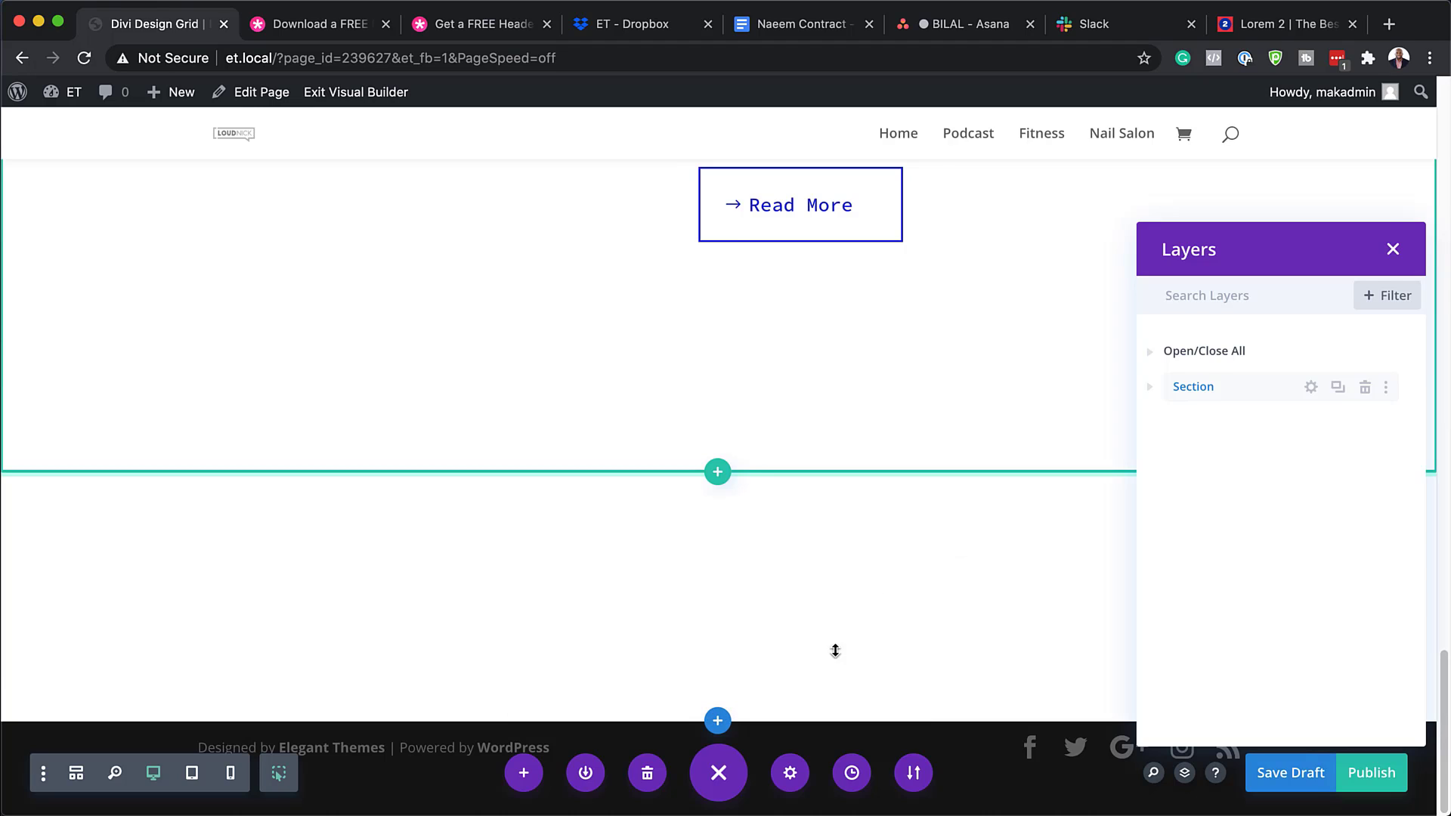
{"action": "left_click", "coordinate": [710, 722]}
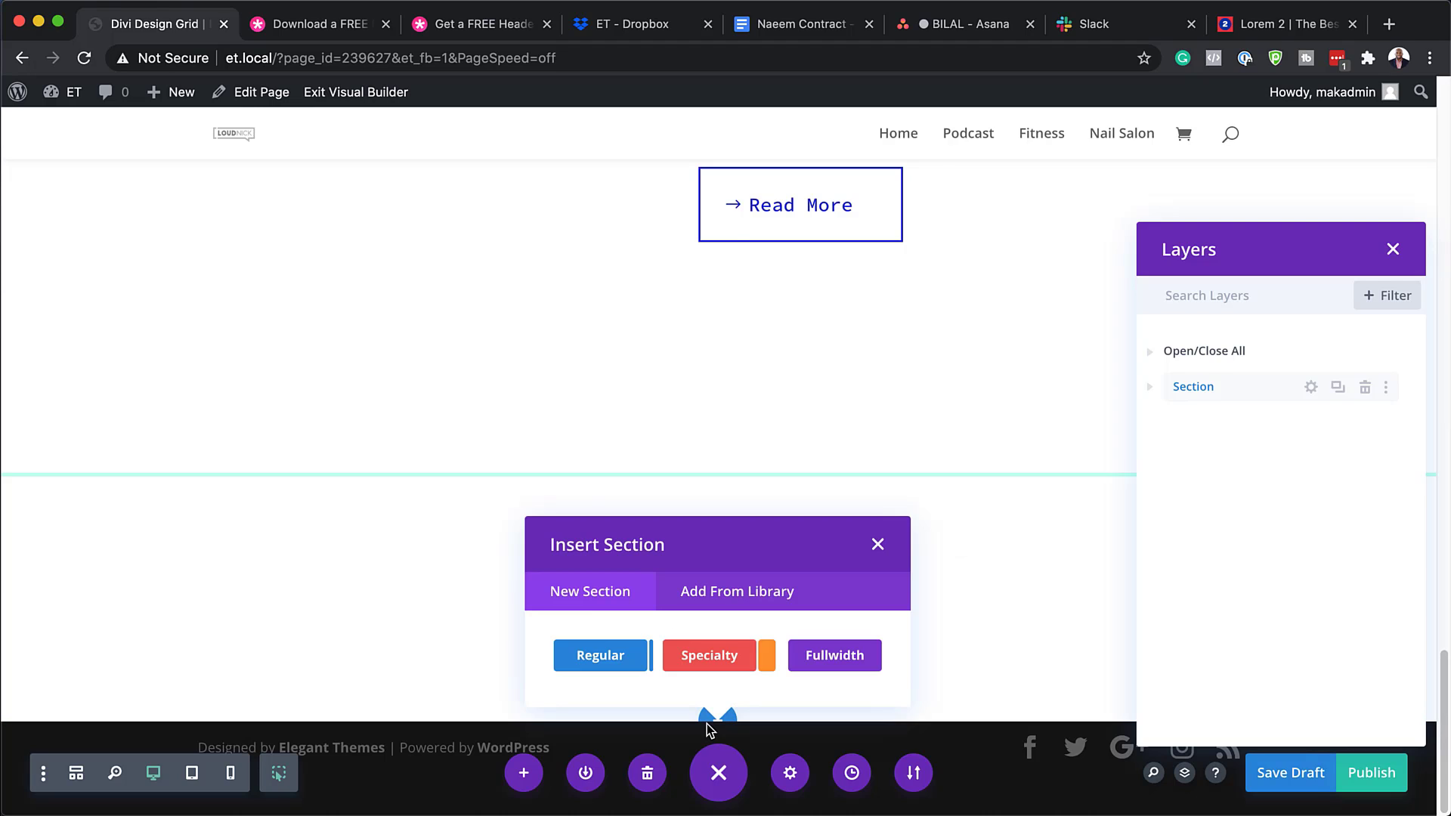
{"action": "left_click", "coordinate": [608, 660]}
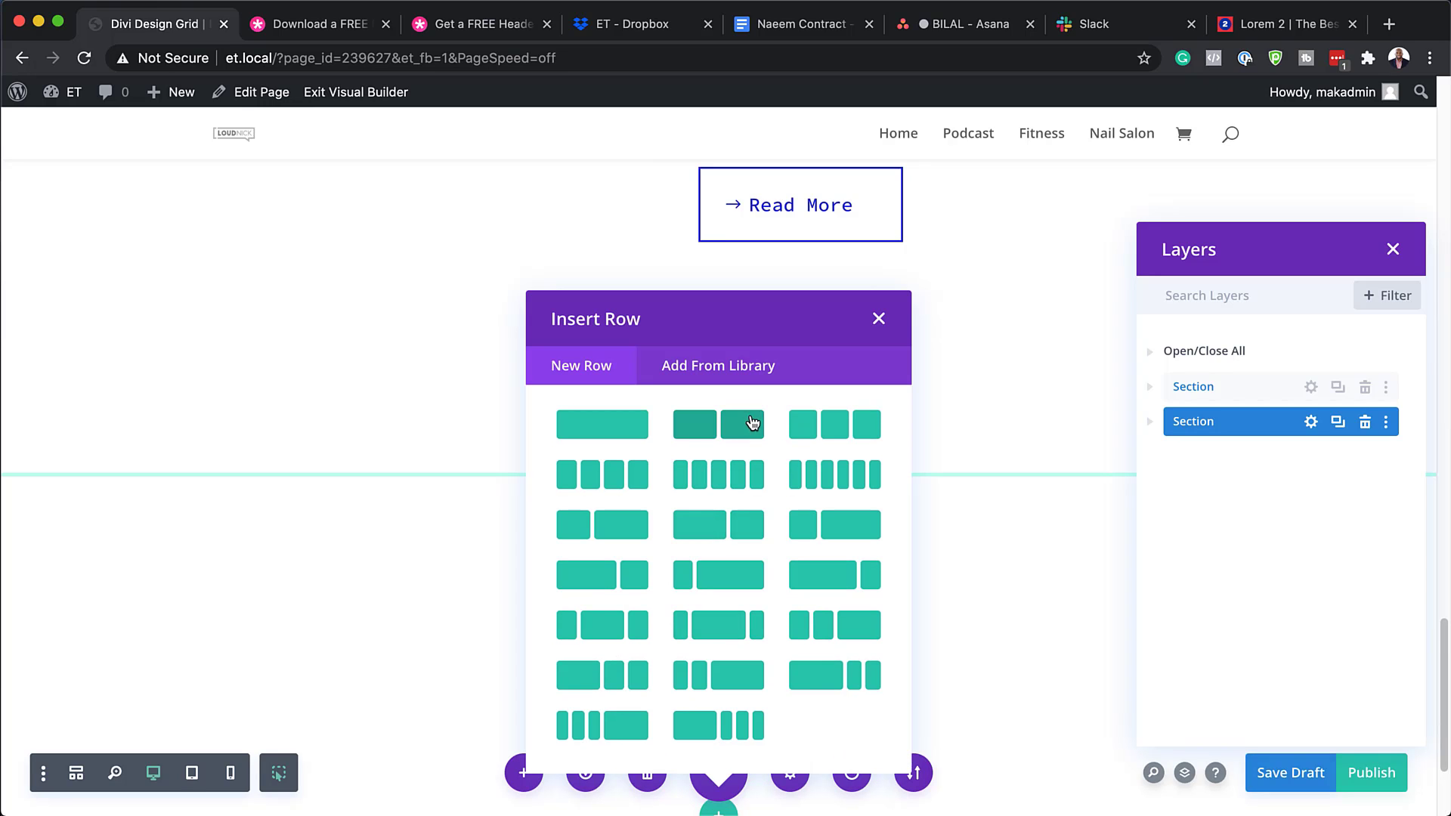
{"action": "left_click", "coordinate": [747, 490]}
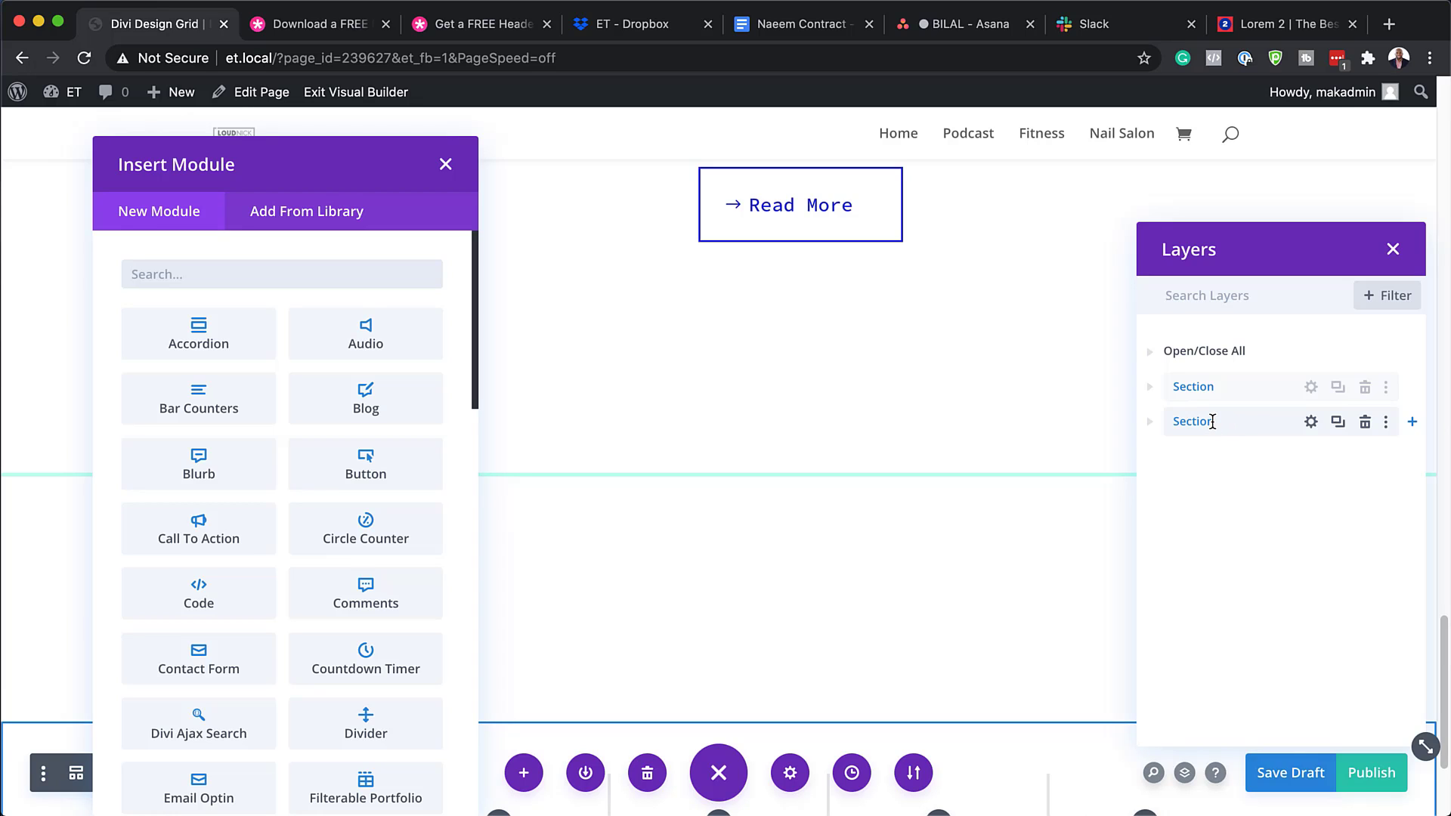
Rename the new section "Grid" in the layers list and collapse its contents.
{"action": "left_click", "coordinate": [1212, 422]}
{"action": "left_click_drag", "start_coordinate": [1214, 422], "coordinate": [1177, 422]}
{"action": "left_click", "coordinate": [1172, 422]}
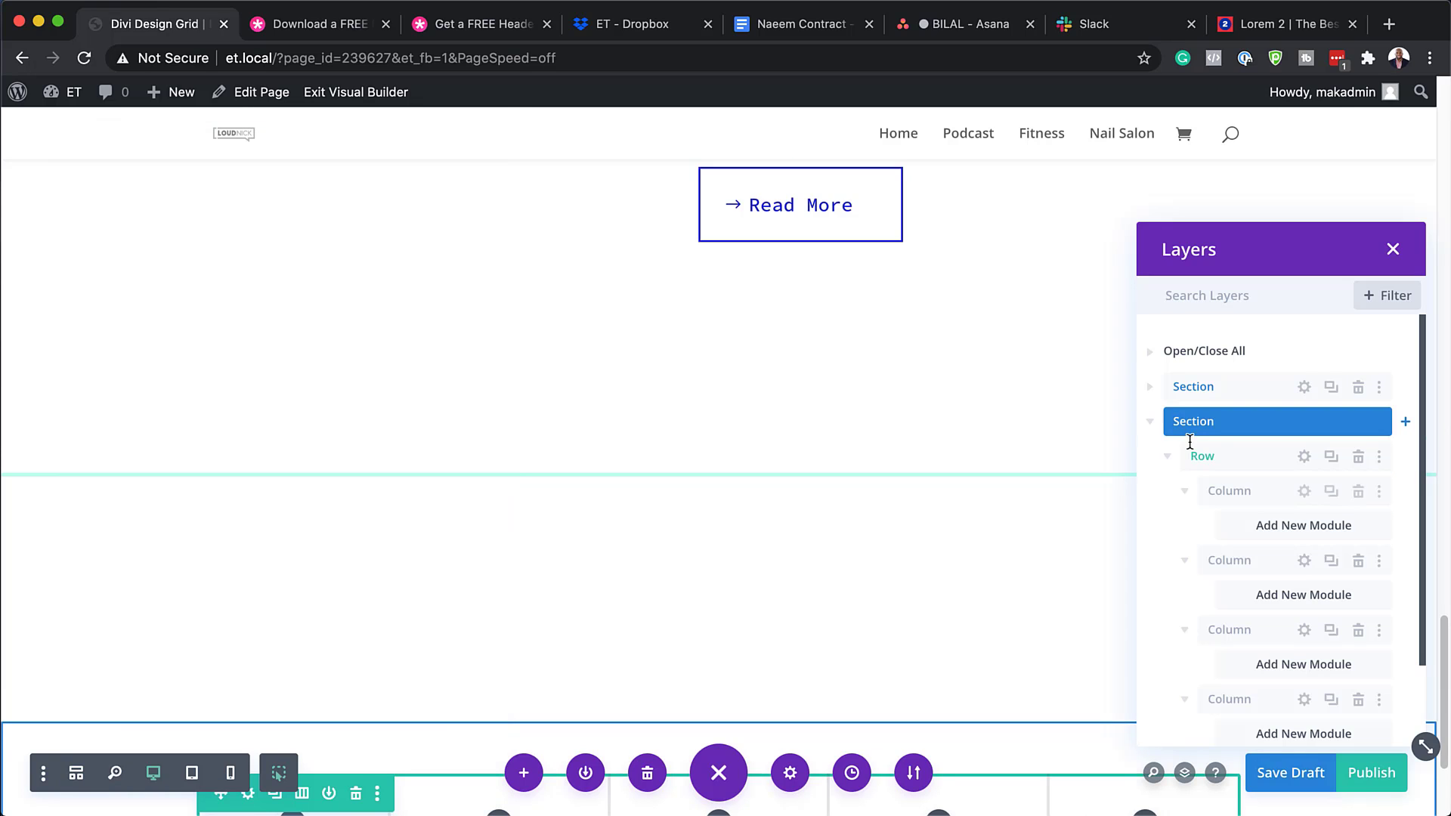
{"action": "type", "text": "Grid"}
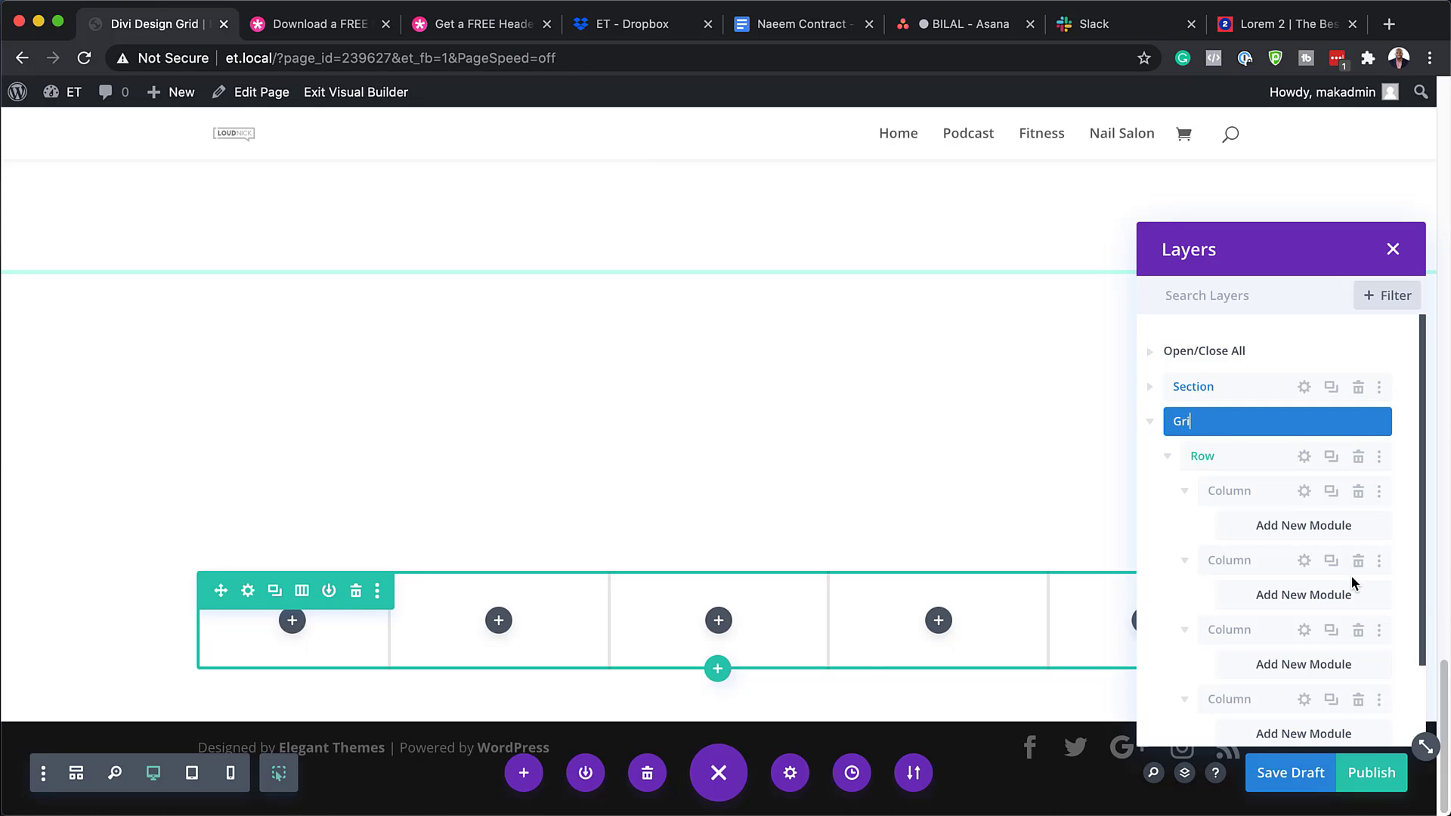
{"action": "left_click", "coordinate": [1152, 424]}
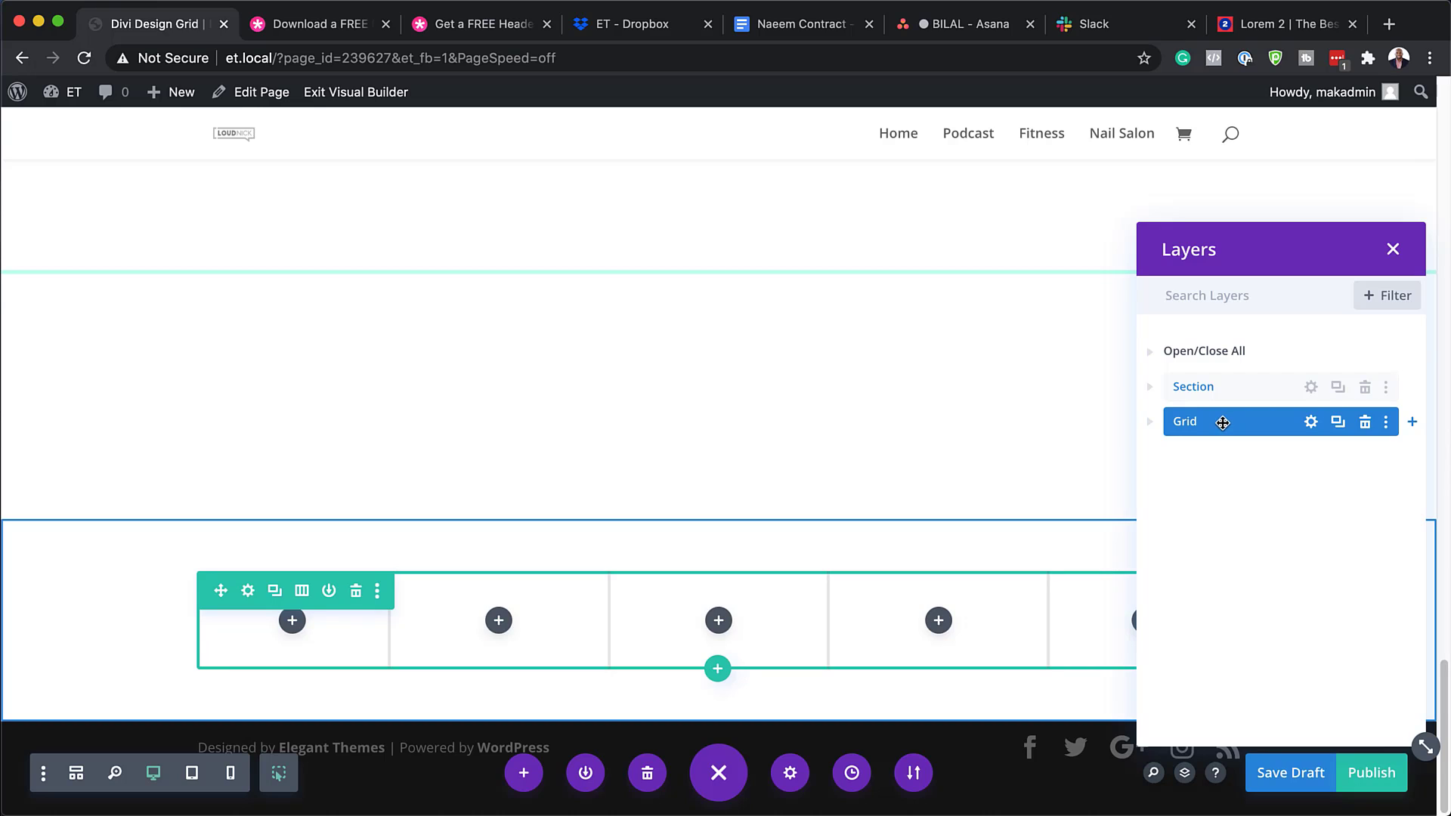
Move the Grid section above the existing section and close the layers list.
{"action": "left_click_drag", "start_coordinate": [1223, 423], "coordinate": [1224, 371]}
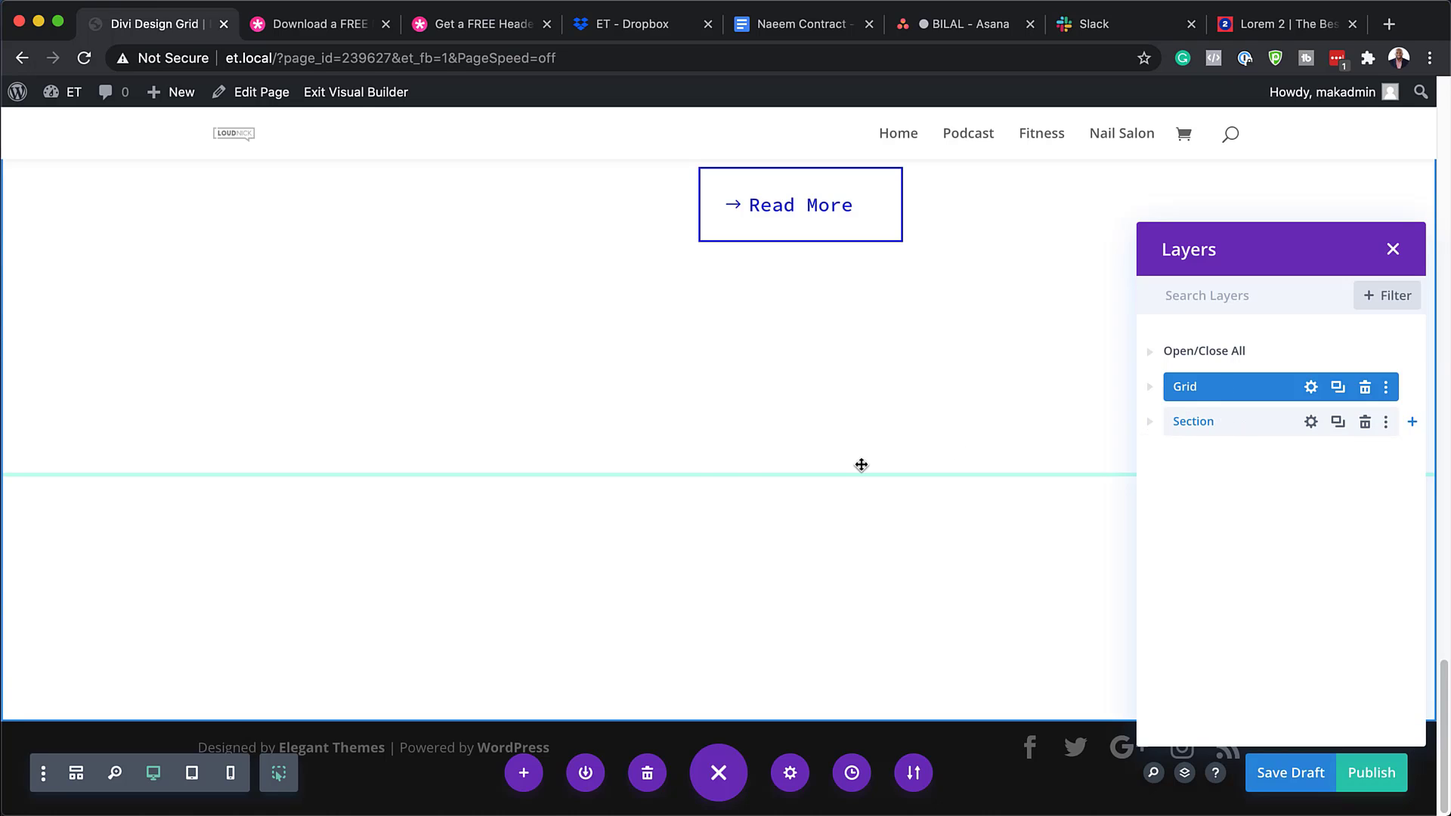
{"action": "scroll", "coordinate": [862, 464], "scroll_direction": "up", "scroll_amount": 10}
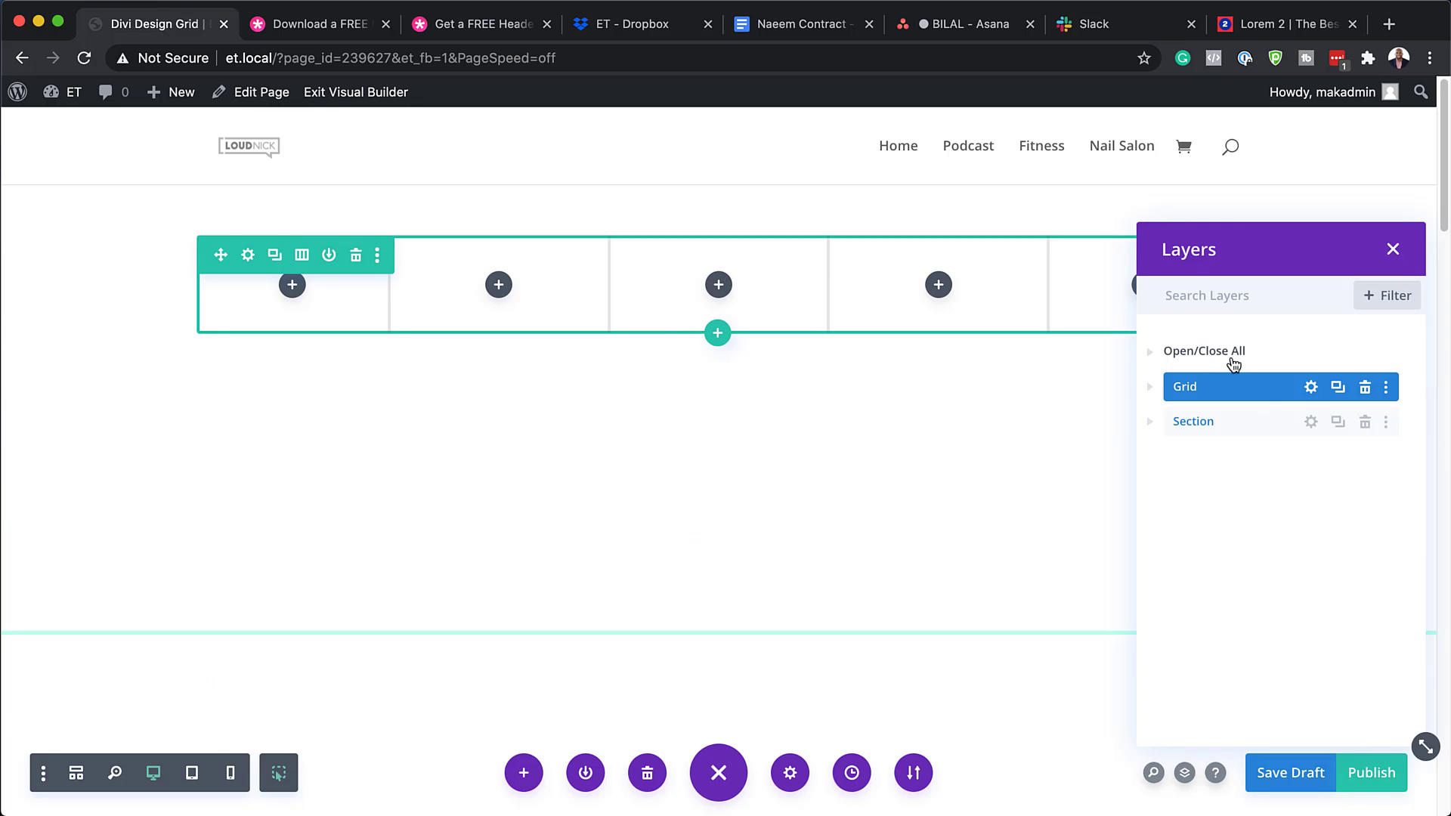
{"action": "left_click", "coordinate": [1395, 251]}
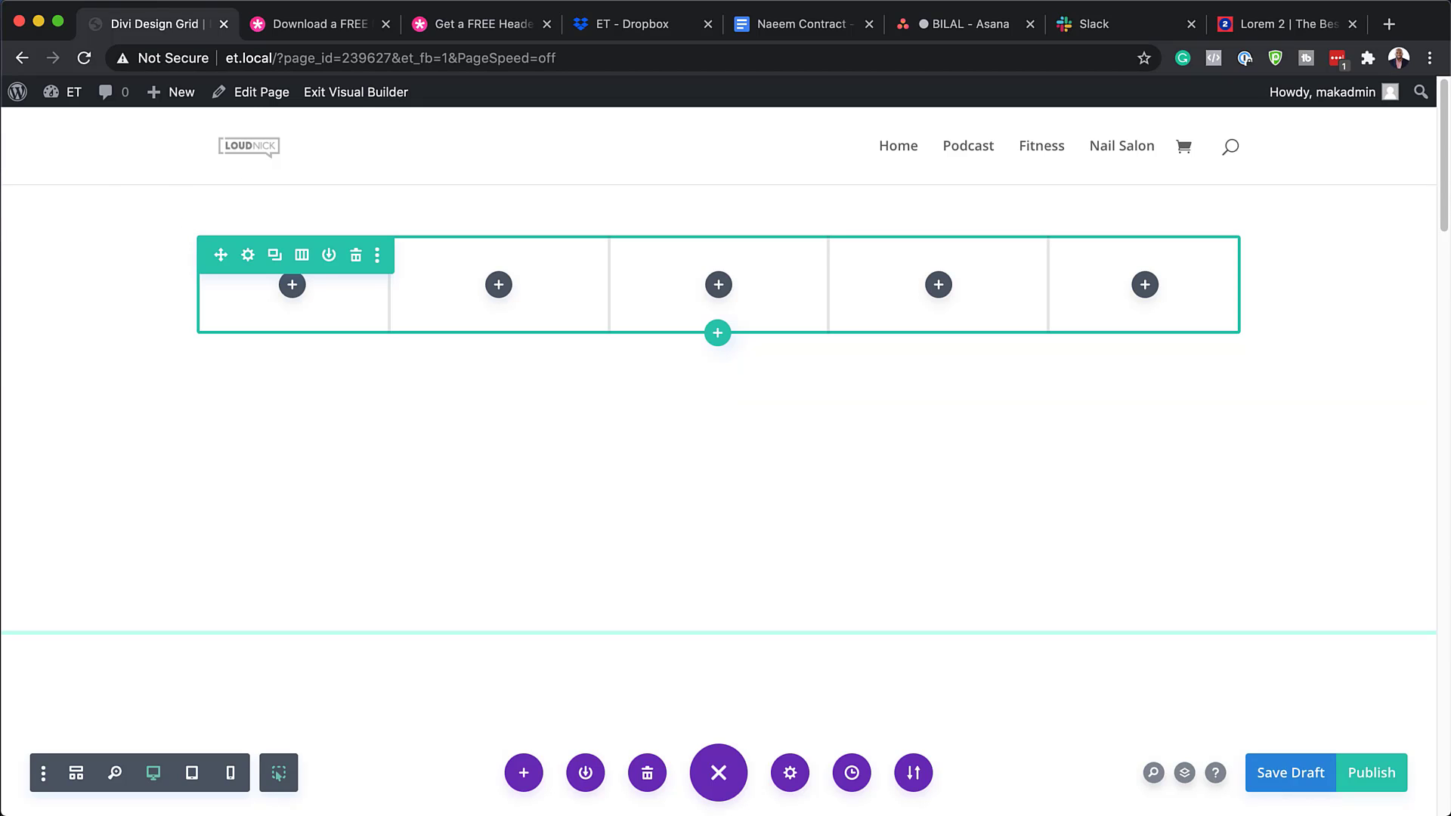
Set a custom gutter width of 1 for the five-column row and enable equalized column heights.
{"action": "left_click", "coordinate": [249, 255]}
{"action": "left_click", "coordinate": [155, 168]}
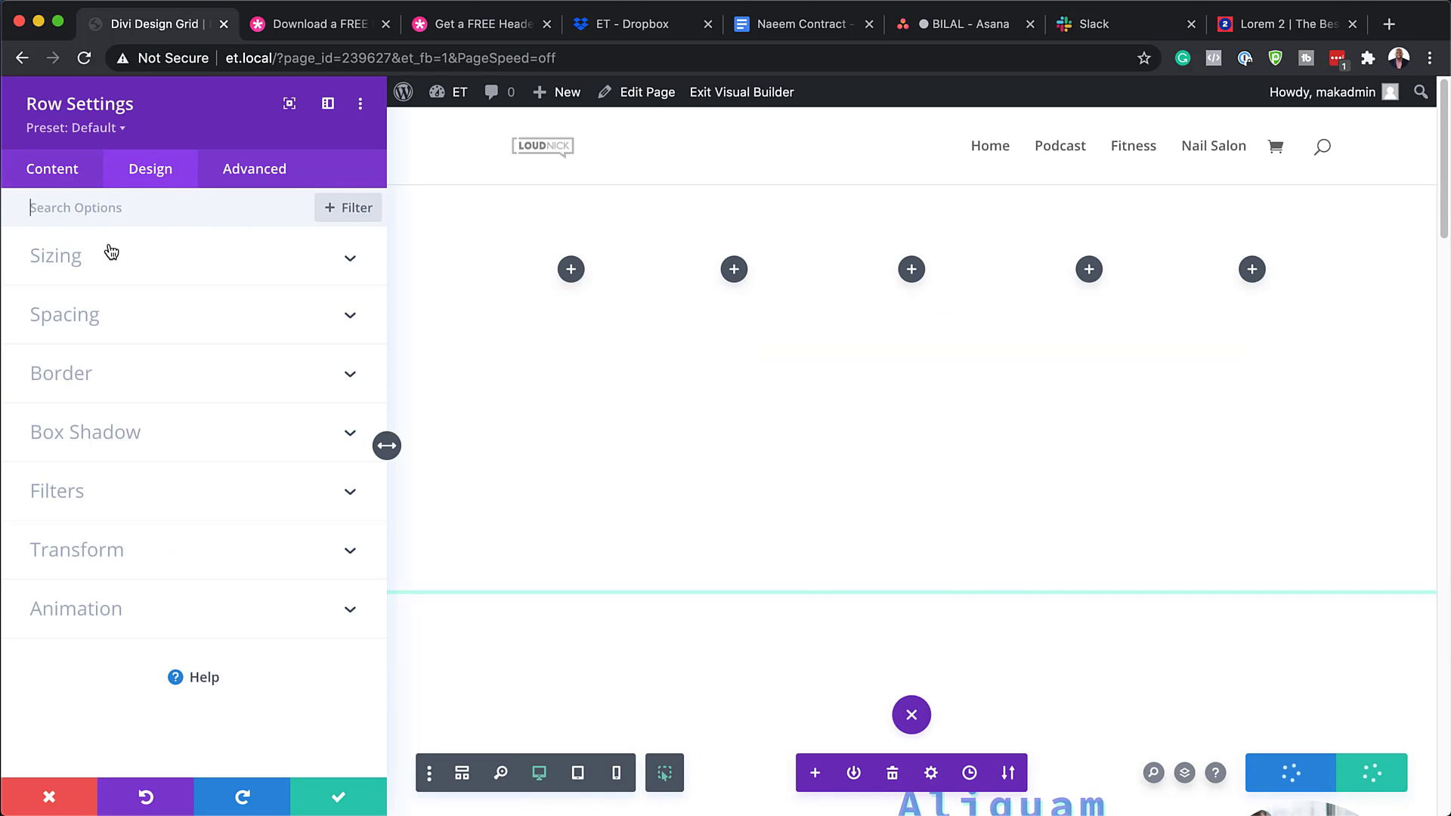
{"action": "left_click", "coordinate": [91, 261]}
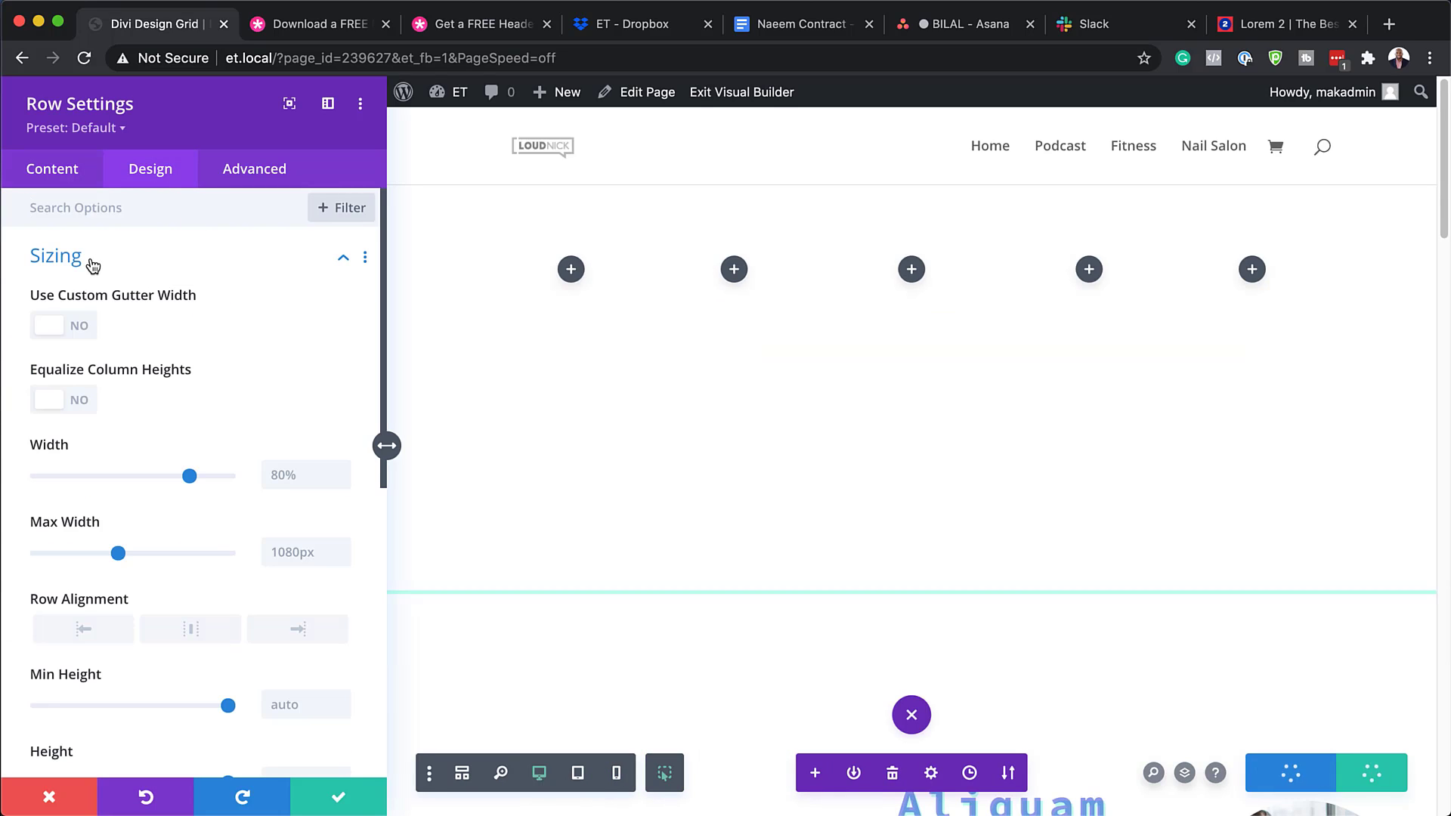
{"action": "left_click", "coordinate": [68, 326]}
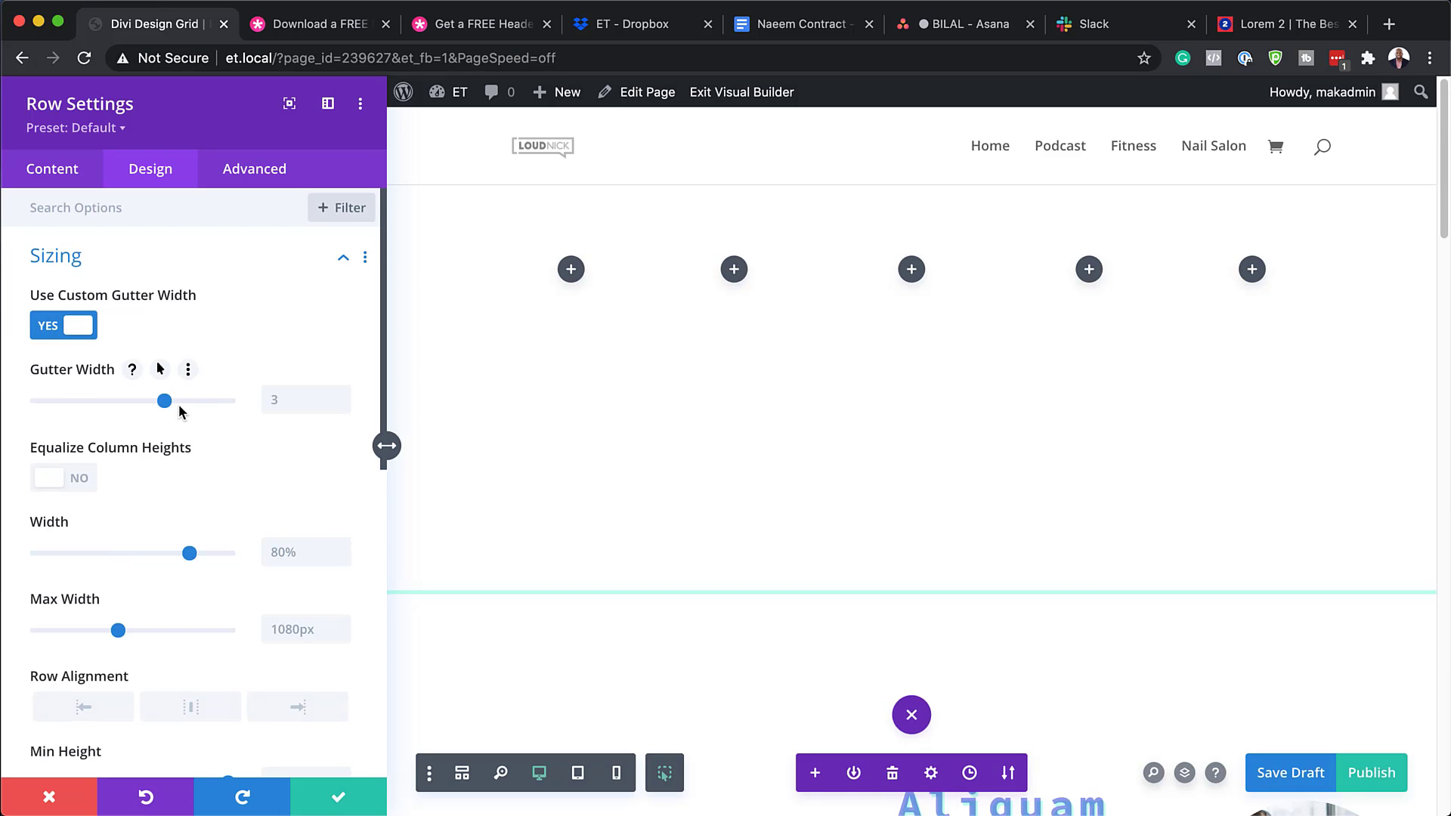
{"action": "left_click_drag", "start_coordinate": [164, 404], "coordinate": [38, 402]}
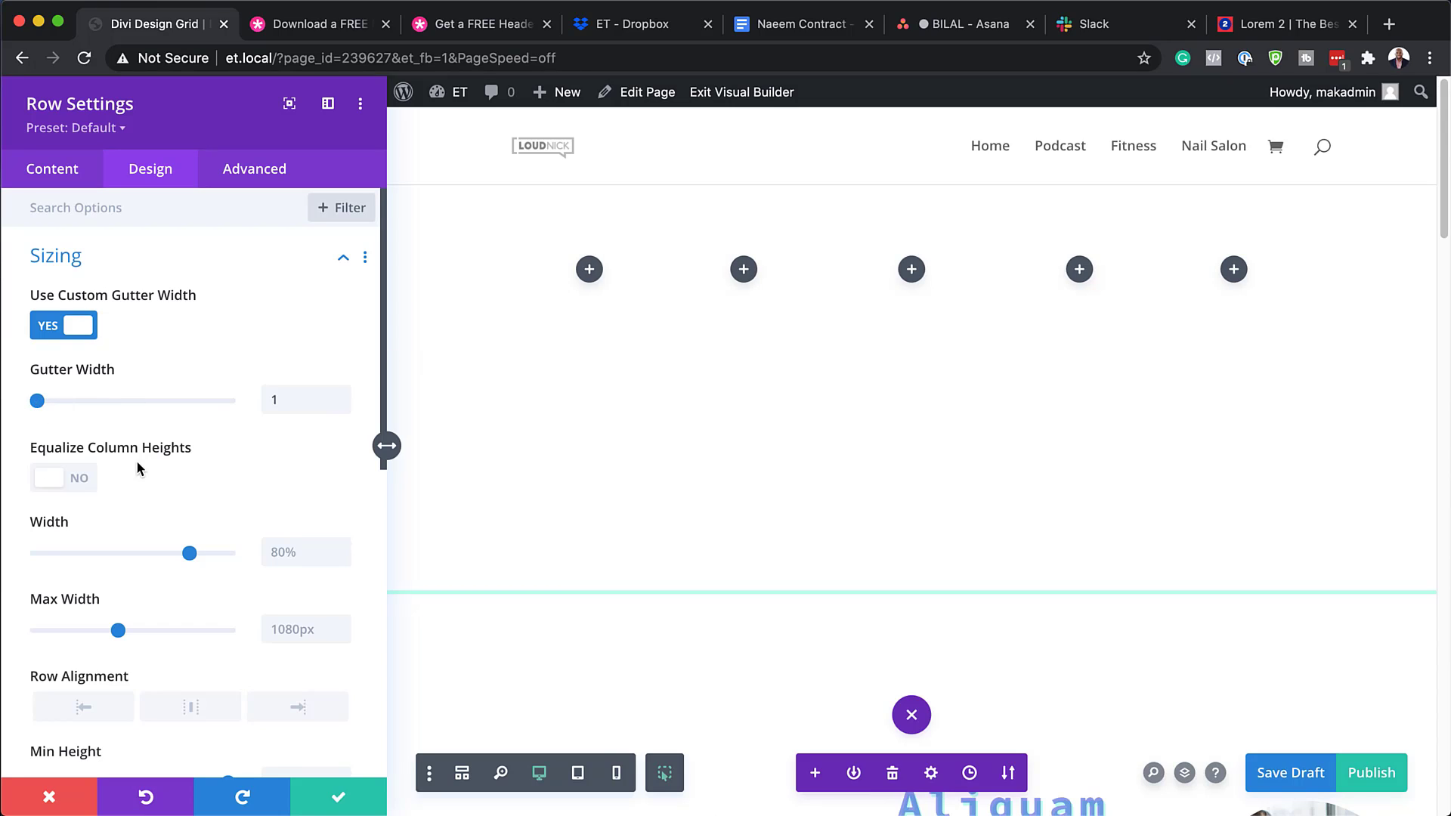
{"action": "left_click", "coordinate": [86, 481]}
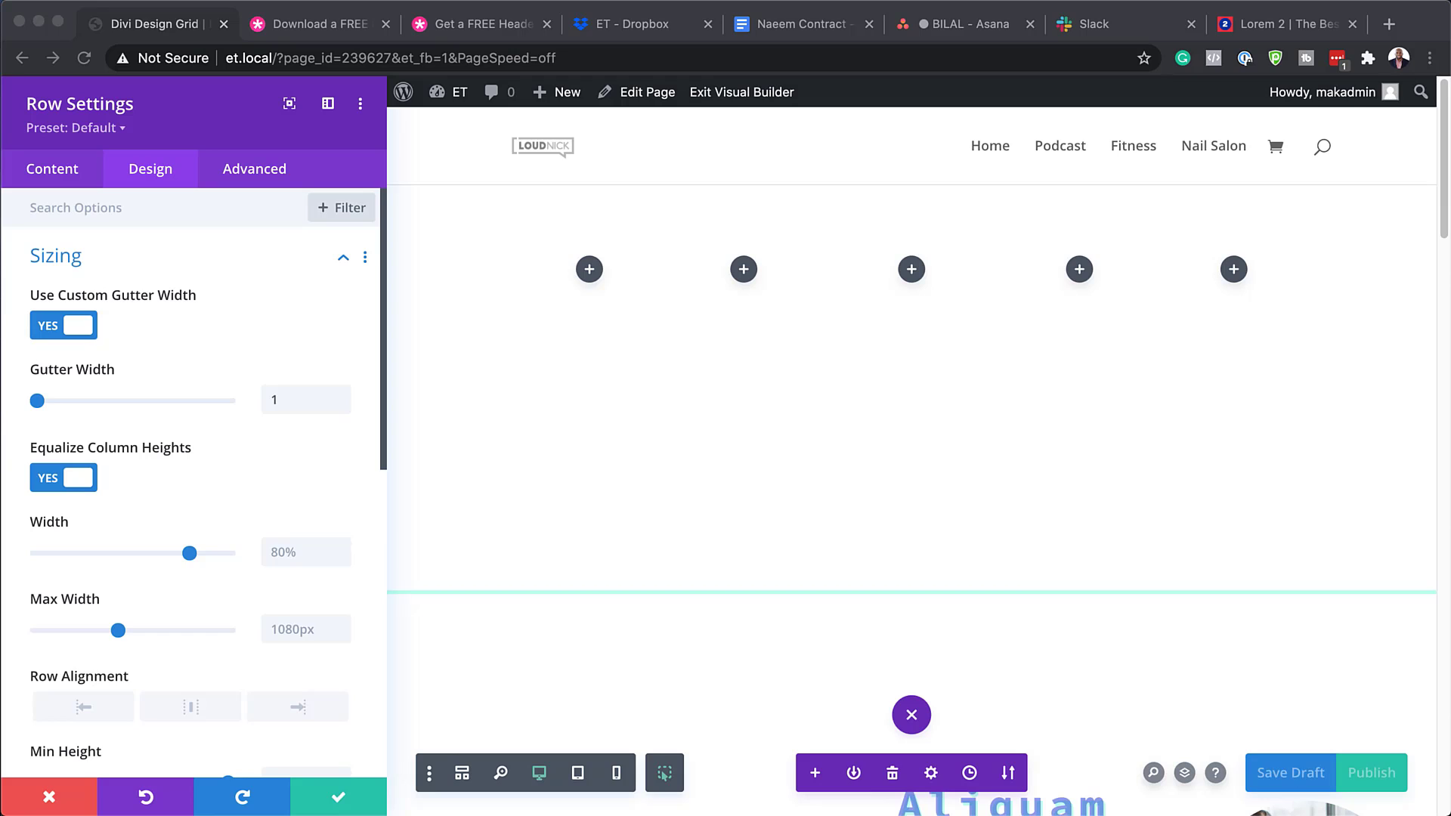
Set the five-column row's width to 90% and its max width to 100%.
{"action": "left_click", "coordinate": [344, 546]}
{"action": "left_click", "coordinate": [344, 546]}
{"action": "left_click", "coordinate": [344, 546]}
{"action": "left_click", "coordinate": [343, 546]}
{"action": "left_click", "coordinate": [344, 546]}
{"action": "left_click", "coordinate": [344, 545]}
{"action": "left_click", "coordinate": [344, 545]}
{"action": "left_click", "coordinate": [344, 546]}
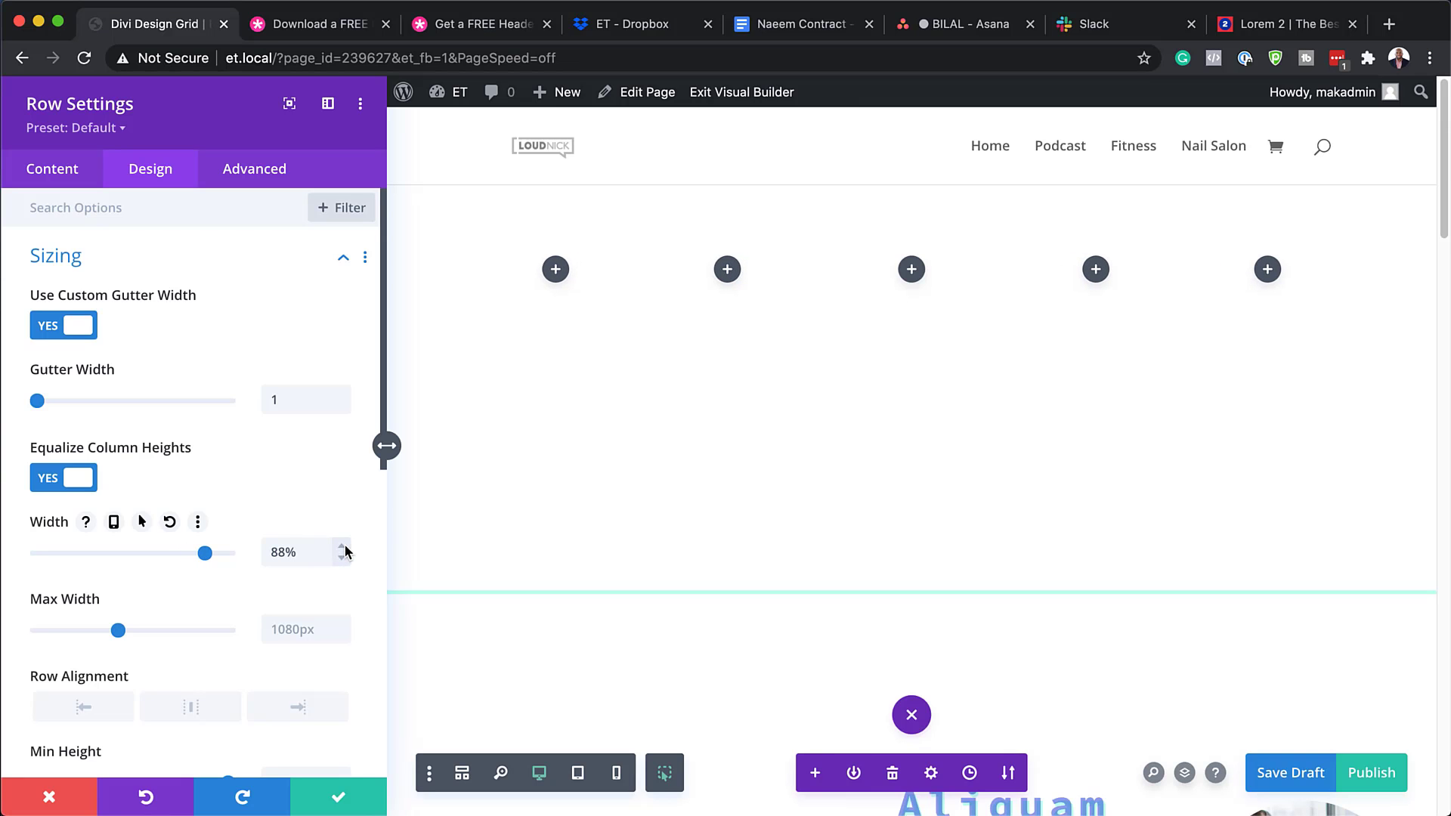
{"action": "left_click", "coordinate": [344, 546]}
{"action": "left_click", "coordinate": [344, 546]}
{"action": "left_click", "coordinate": [344, 546]}
{"action": "left_click", "coordinate": [342, 559]}
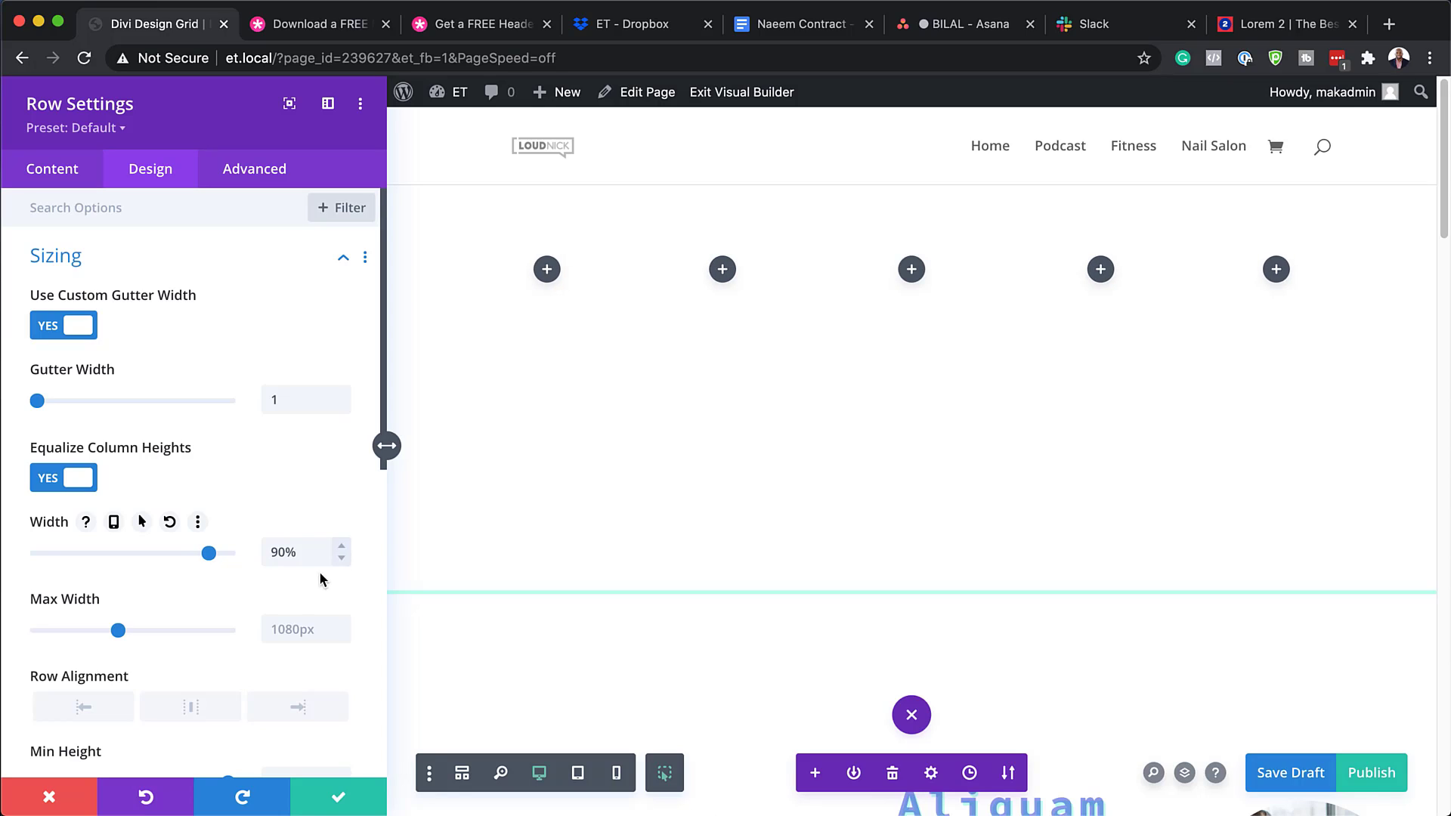
{"action": "left_click", "coordinate": [299, 632]}
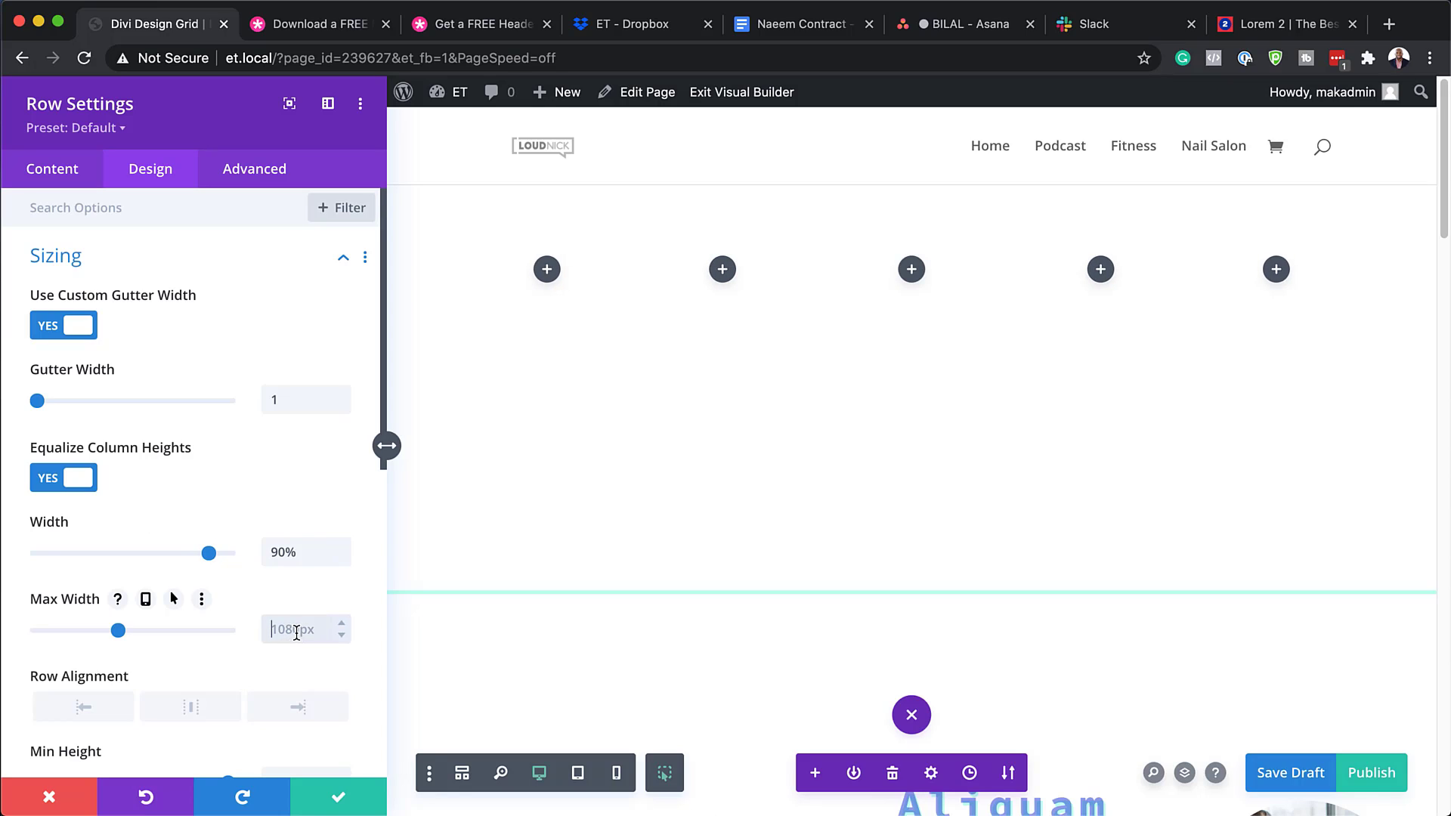
{"action": "type", "text": "100%"}
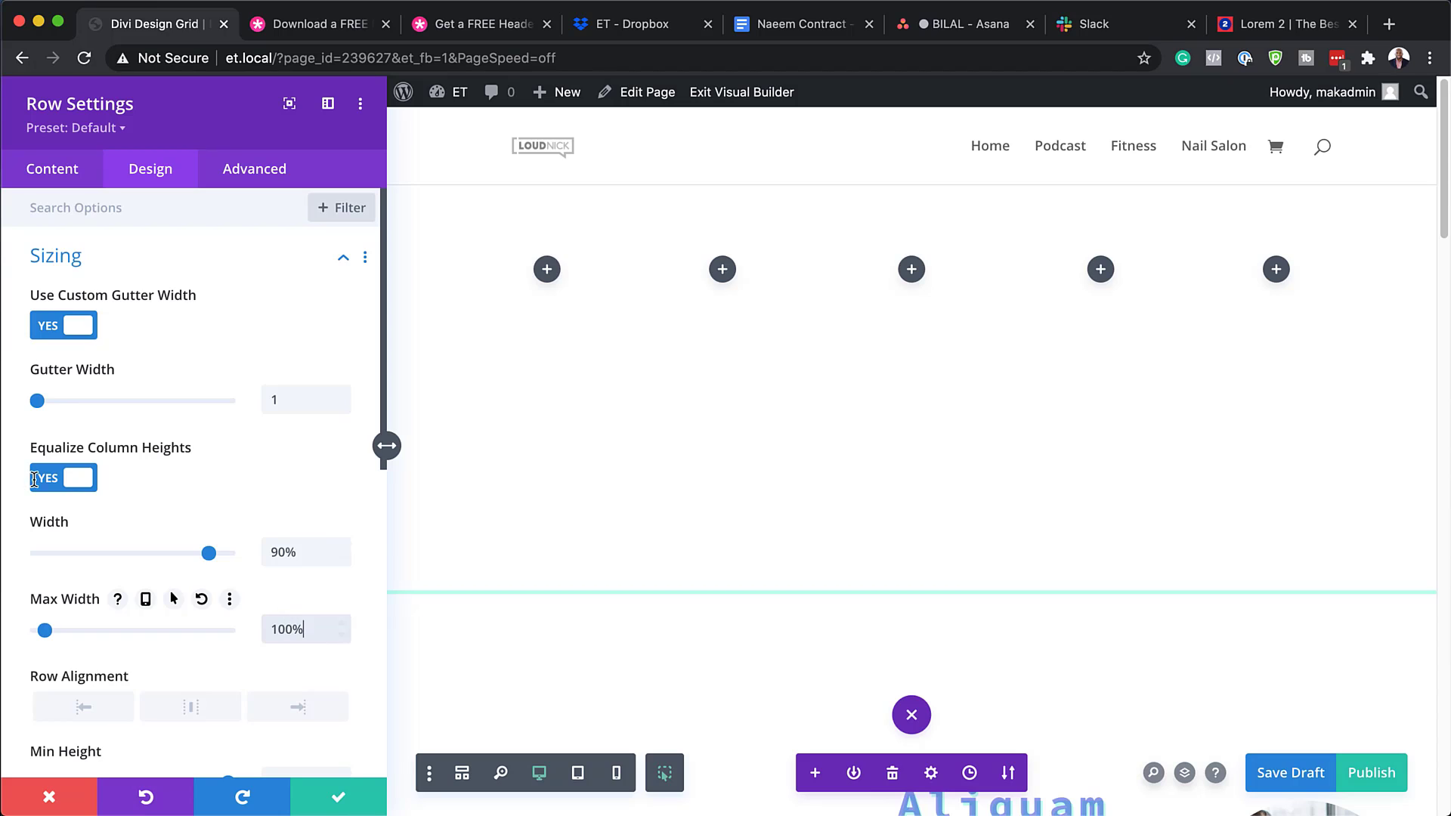
Set the five-column row's top and bottom padding to a linked 0px.
{"action": "scroll", "coordinate": [285, 593], "scroll_direction": "down", "scroll_amount": 5}
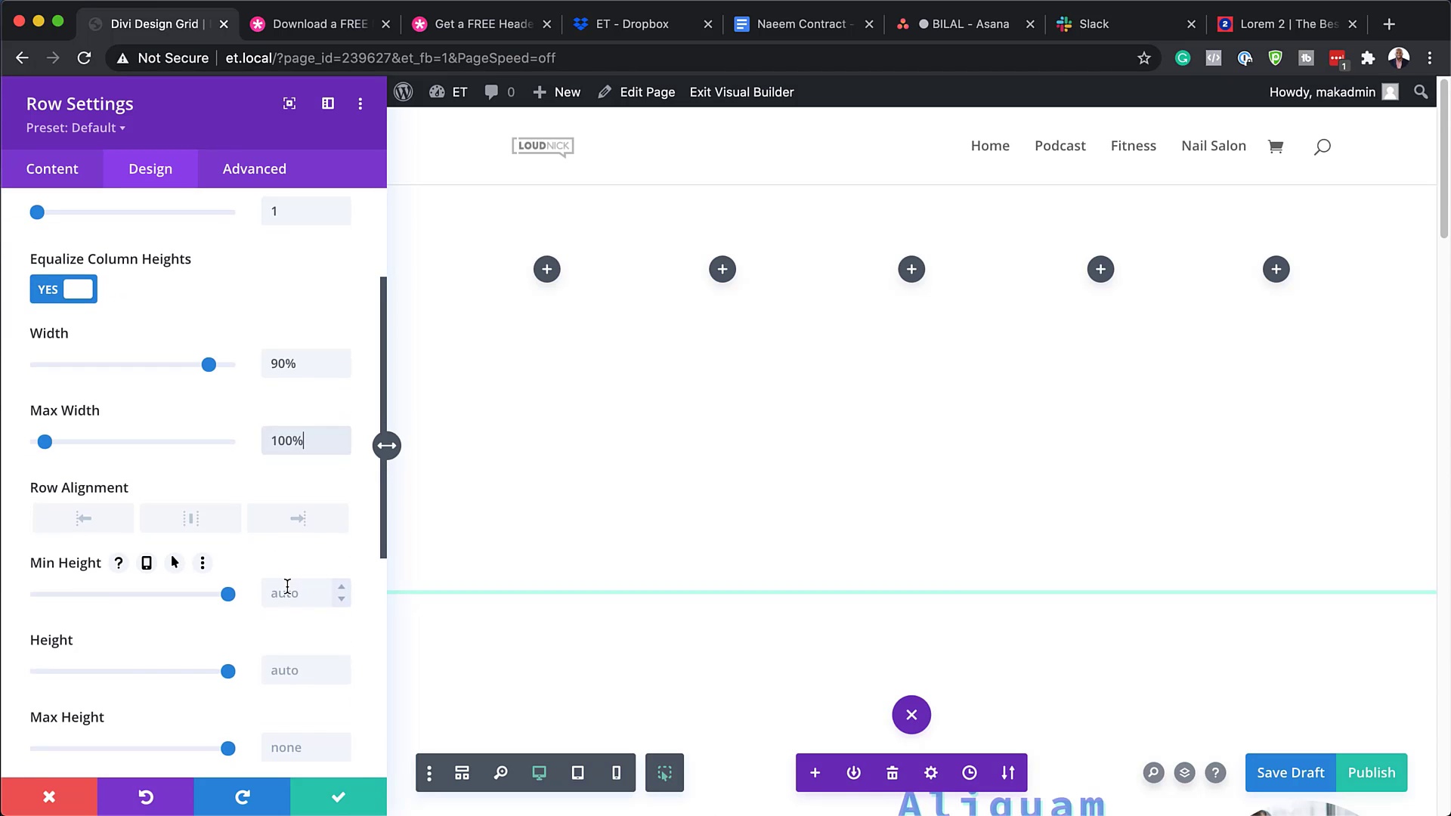
{"action": "scroll", "coordinate": [287, 586], "scroll_direction": "down", "scroll_amount": 10}
{"action": "left_click", "coordinate": [65, 466]}
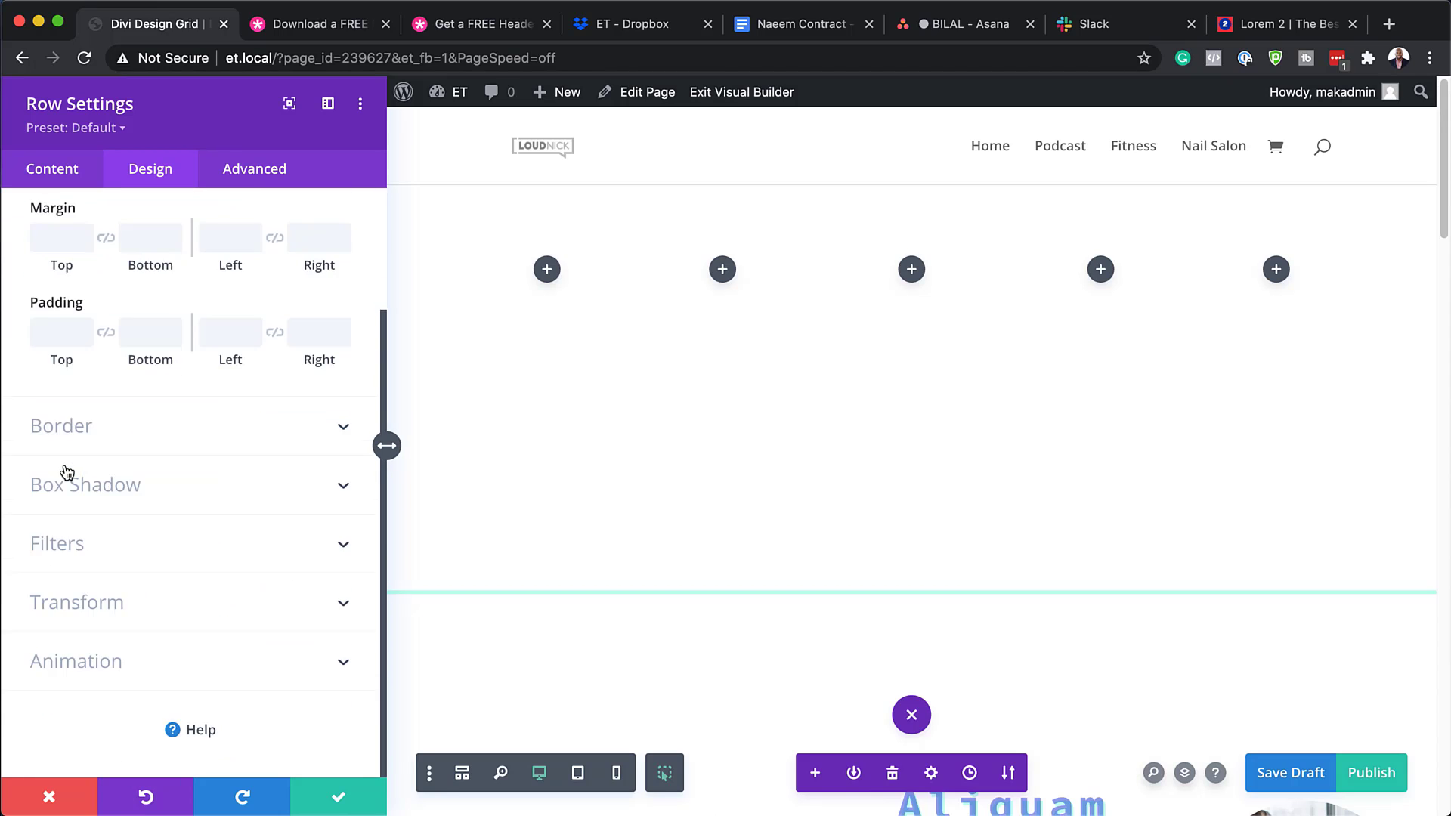
{"action": "scroll", "coordinate": [67, 472], "scroll_direction": "up", "scroll_amount": 1}
{"action": "left_click", "coordinate": [65, 381]}
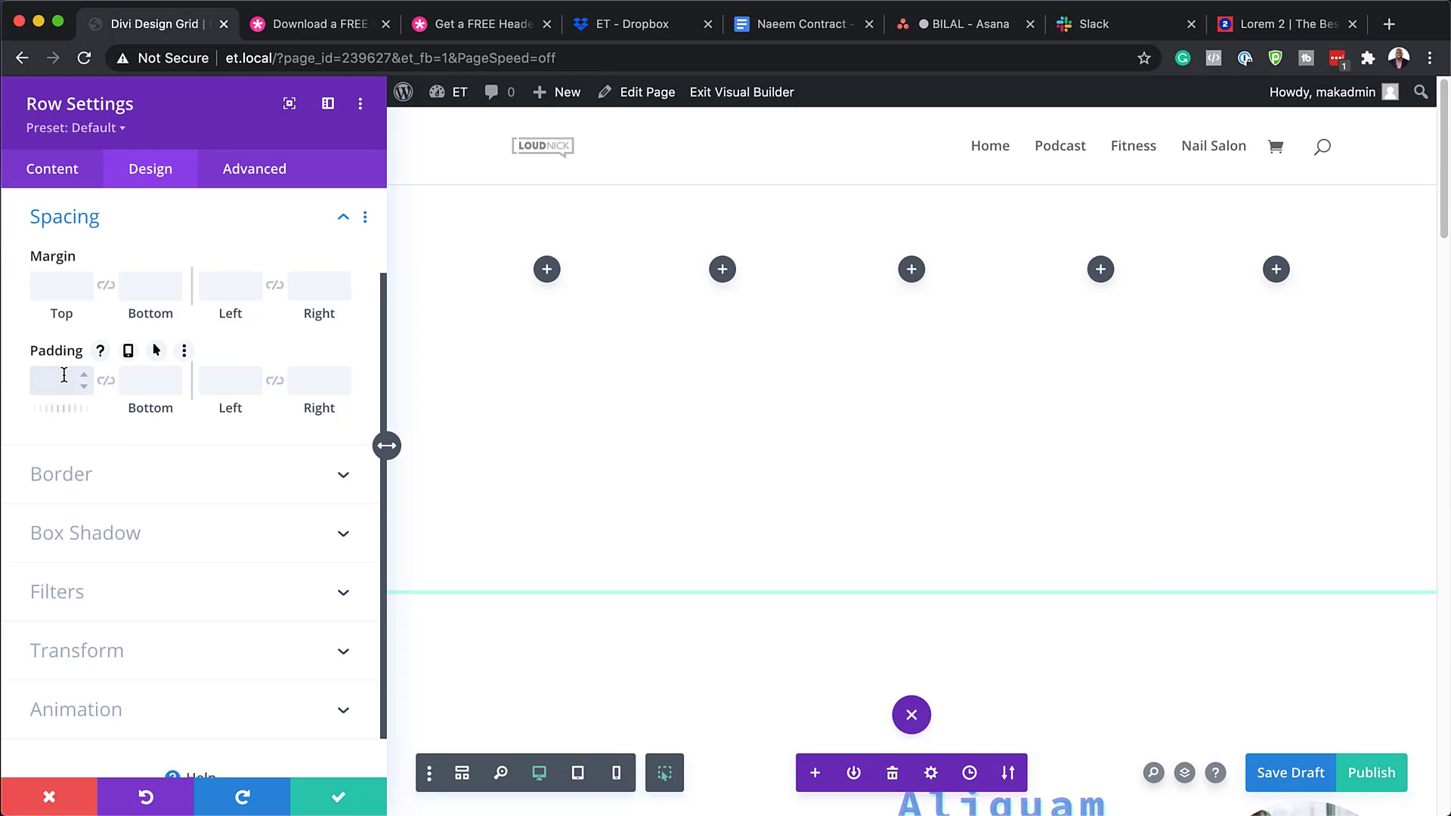
{"action": "type", "text": "0"}
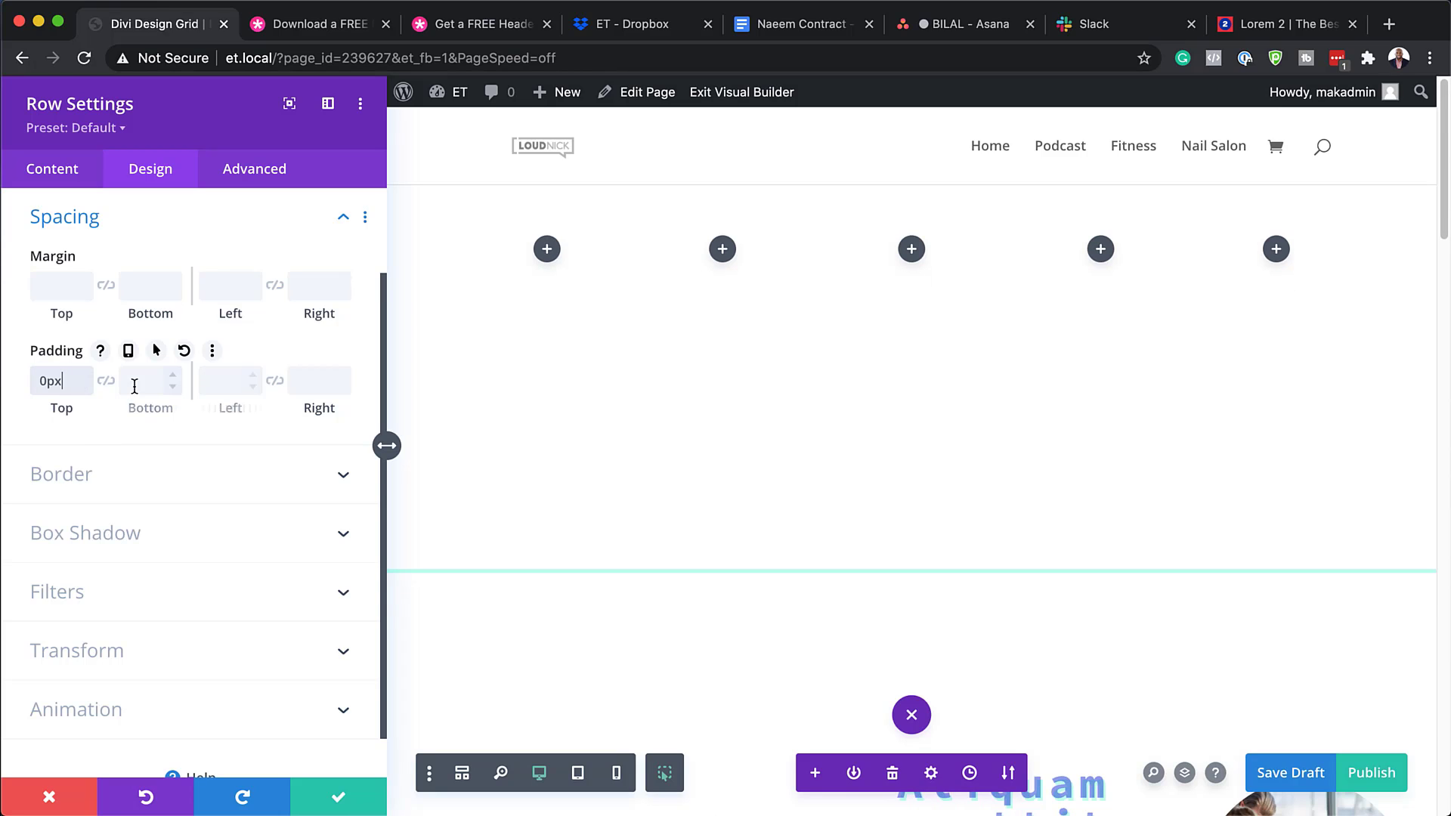
{"action": "left_click", "coordinate": [106, 380]}
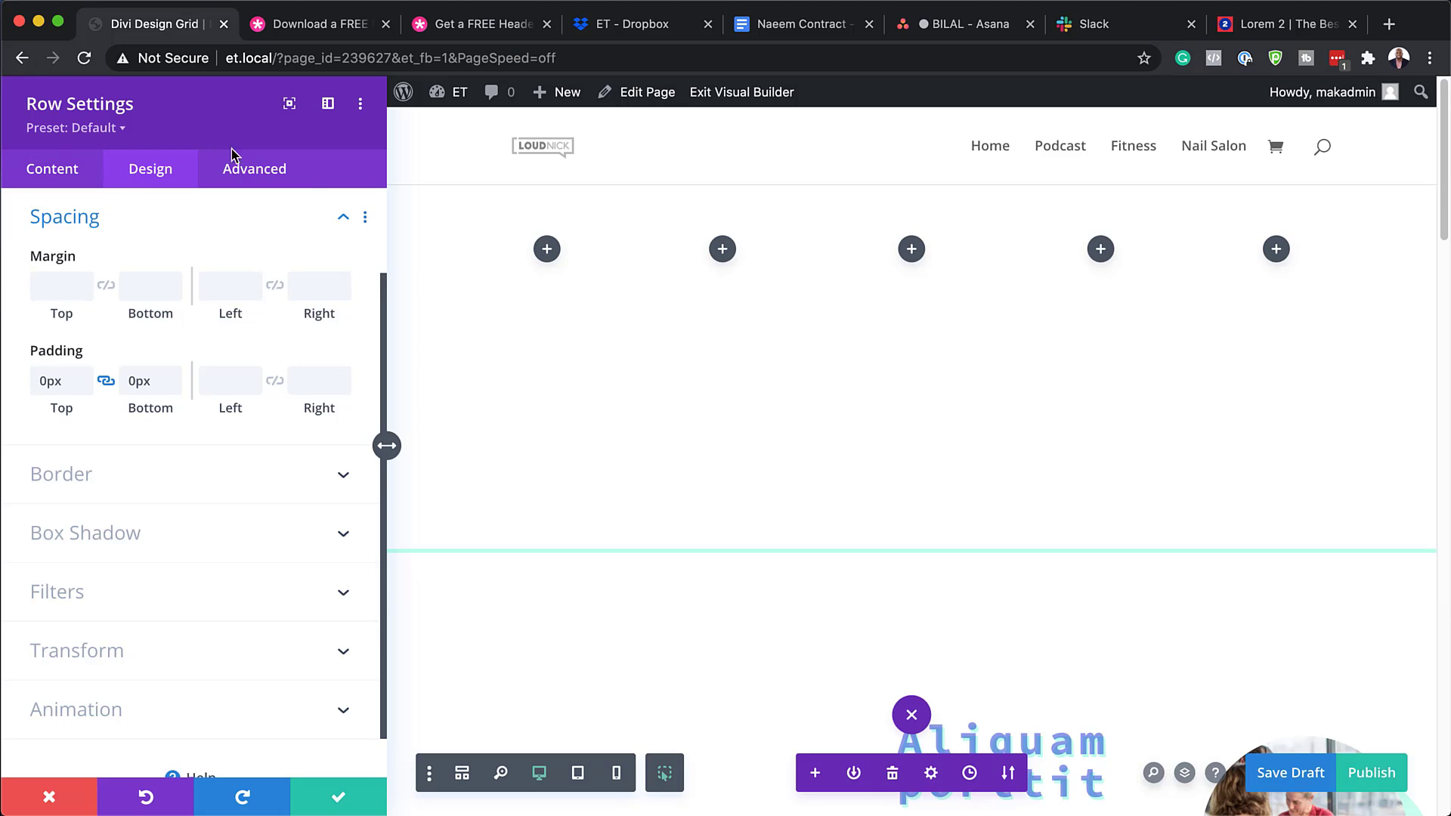
Set the five-column row's position to Absolute with its location at the top center.
{"action": "left_click", "coordinate": [242, 172]}
{"action": "left_click", "coordinate": [68, 488]}
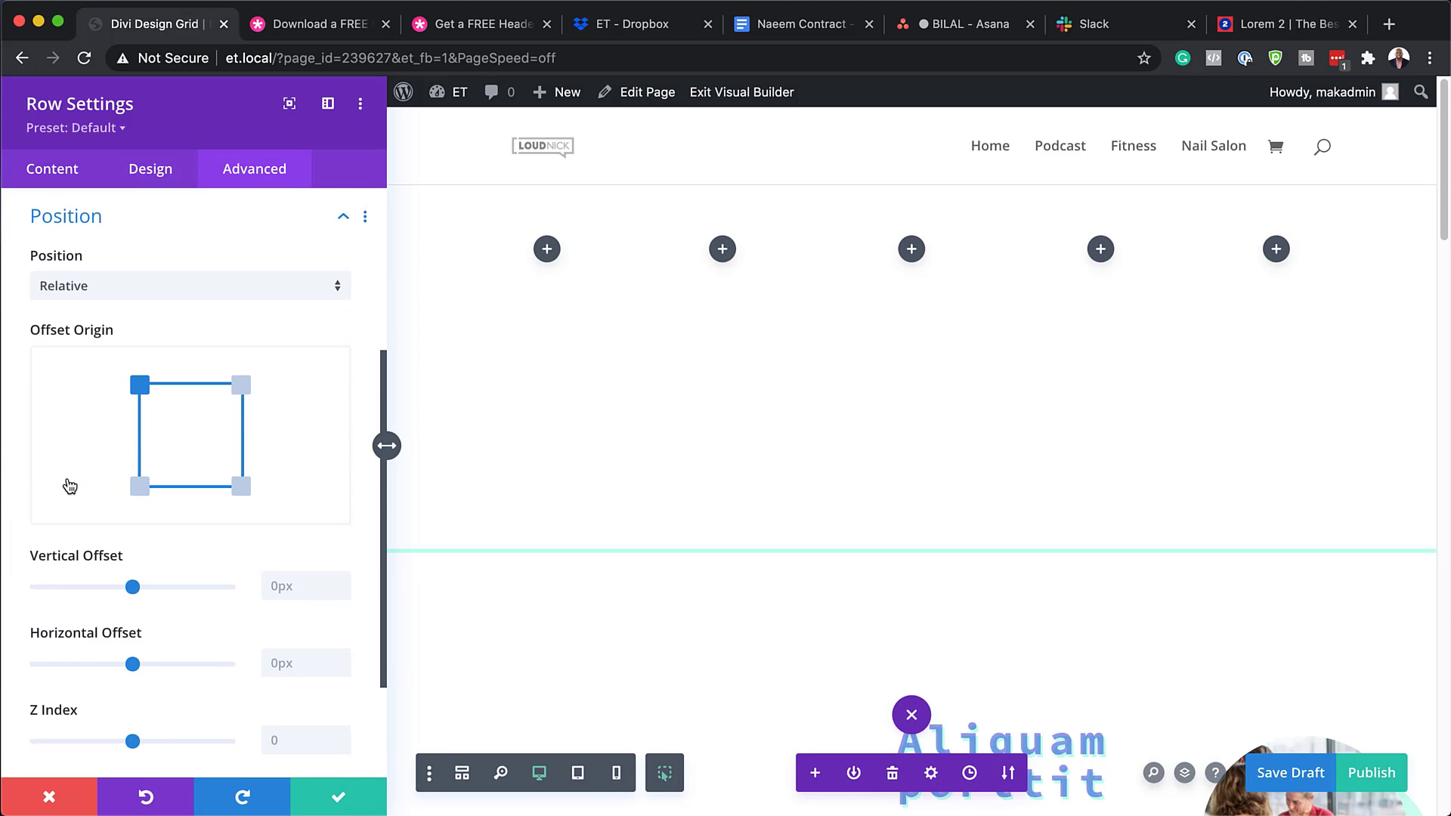
{"action": "left_click", "coordinate": [279, 291]}
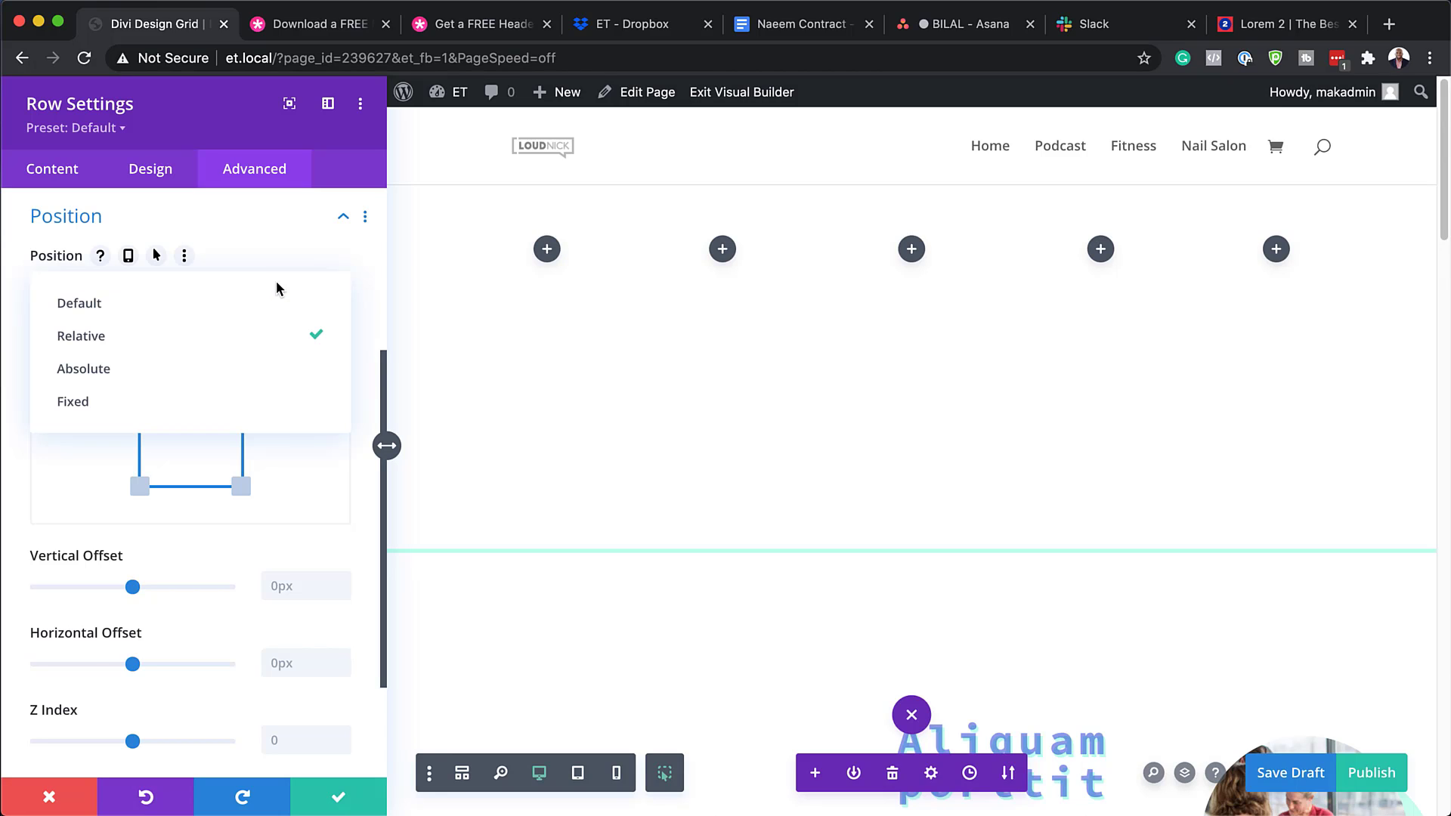
{"action": "left_click", "coordinate": [195, 369]}
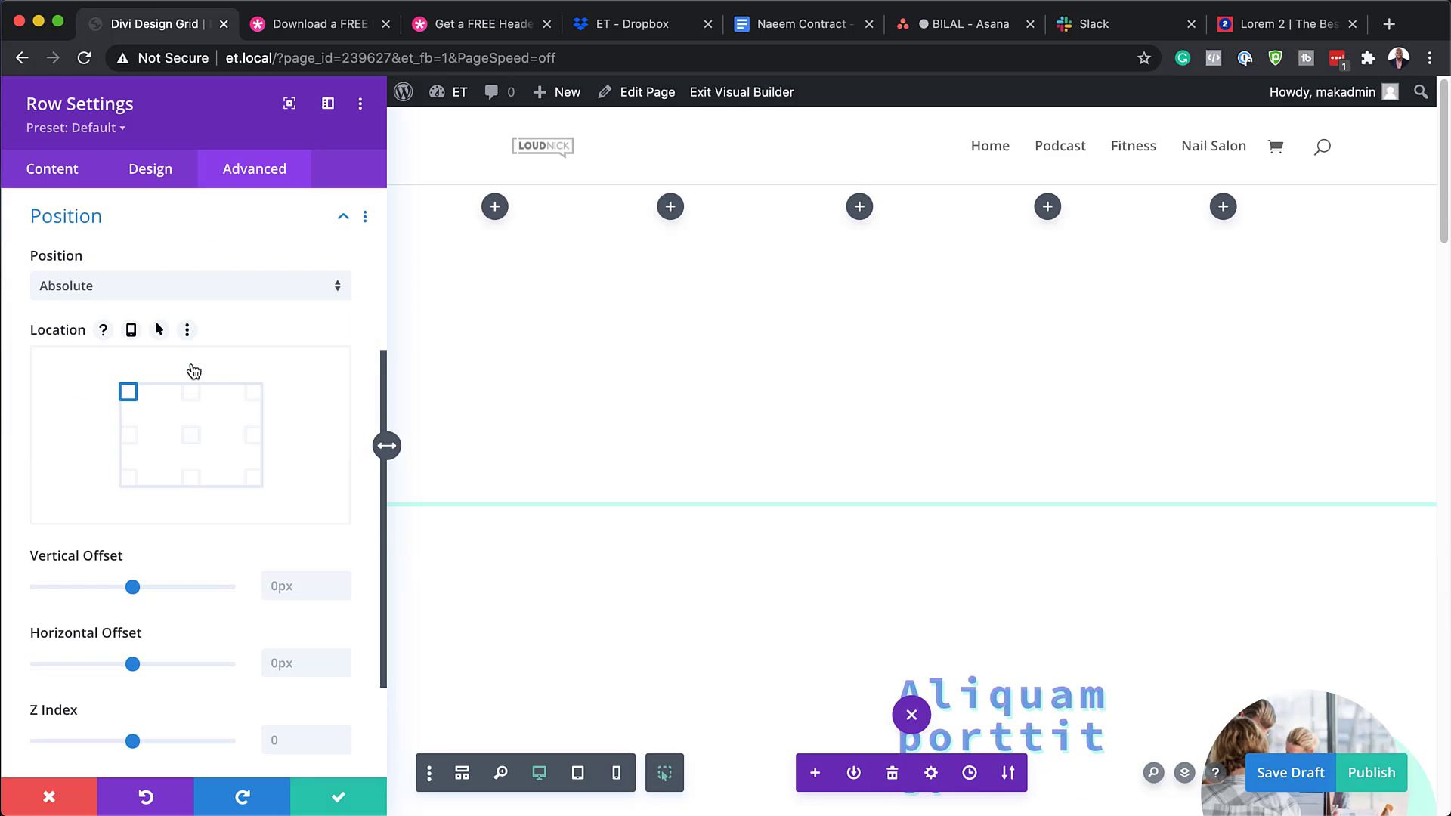
{"action": "left_click", "coordinate": [192, 393]}
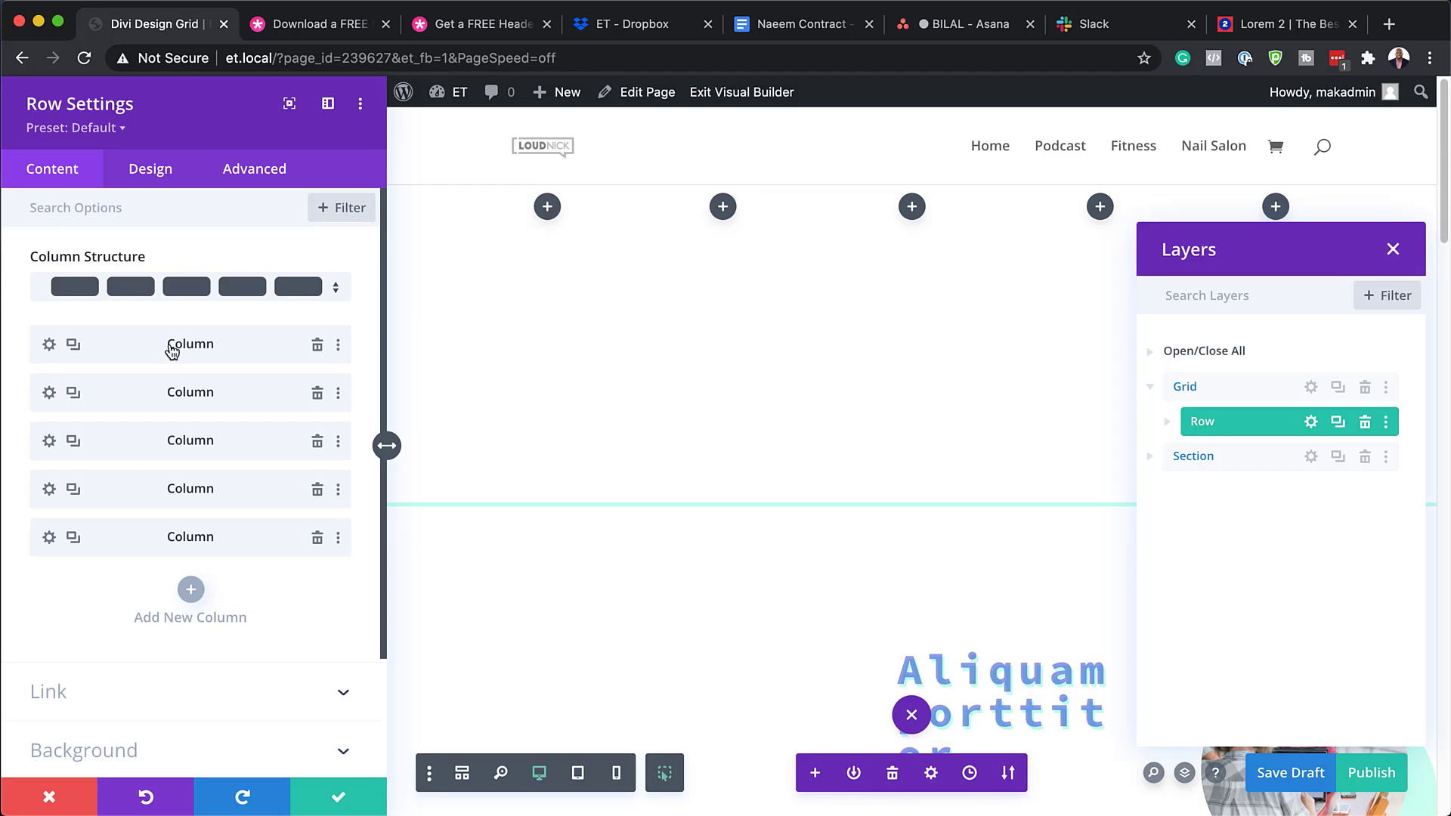
Add the main element CSS "width: 20% !important;" to the row's first column and return to the row settings.
{"action": "left_click", "coordinate": [49, 345]}
{"action": "left_click", "coordinate": [283, 175]}
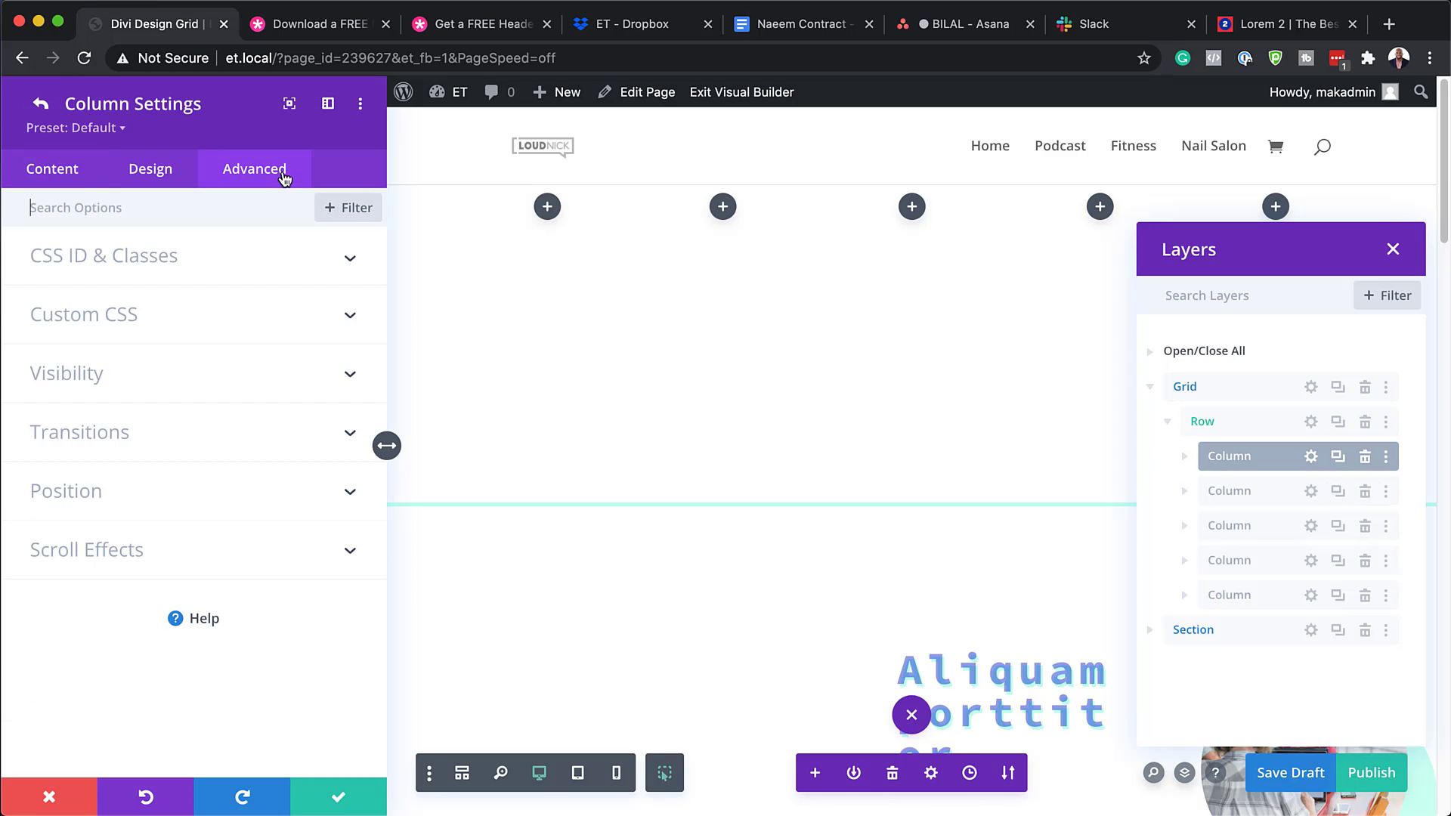
{"action": "left_click", "coordinate": [130, 316]}
{"action": "left_click", "coordinate": [75, 466]}
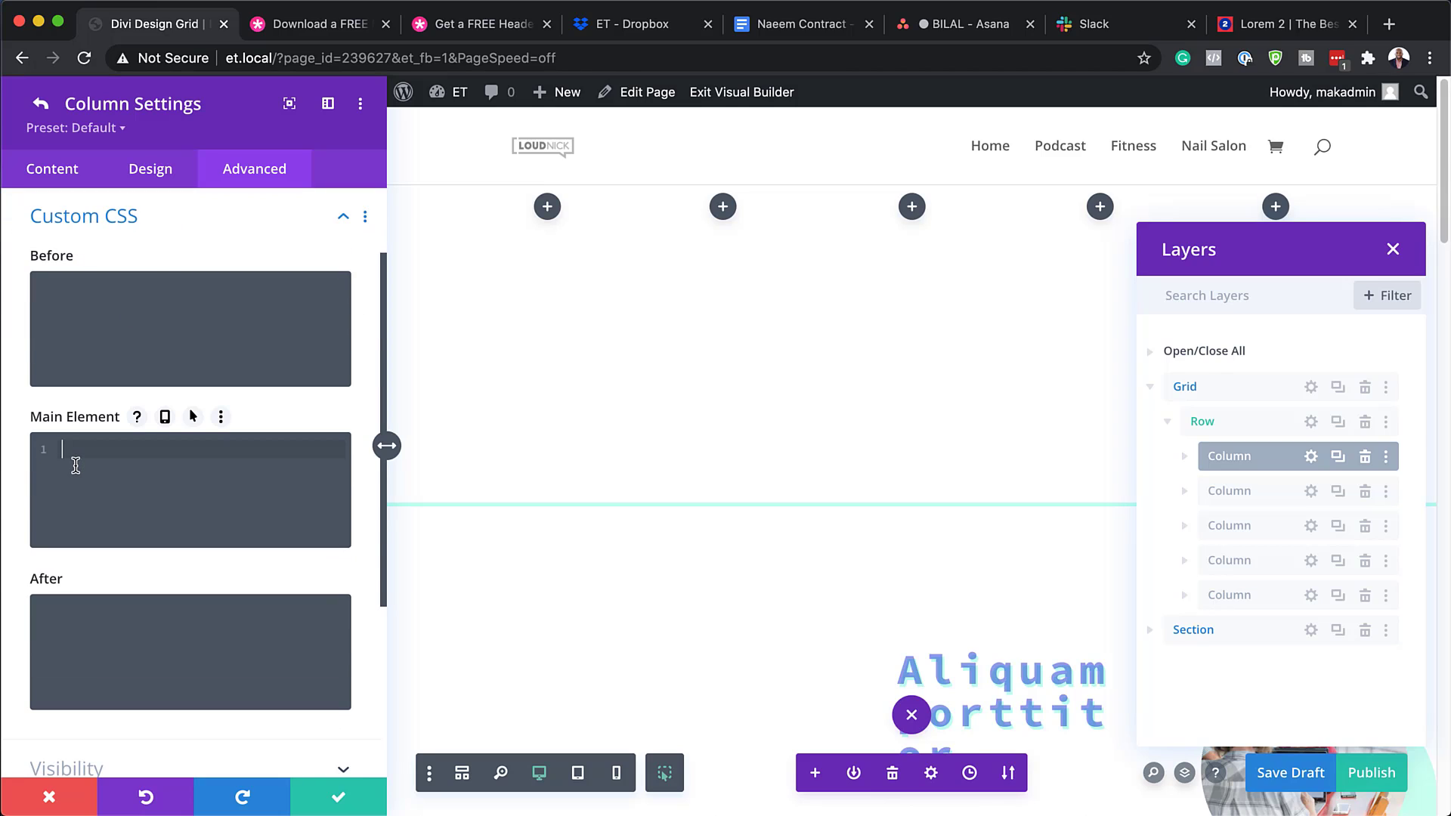
{"action": "type", "text": "width: 20% !important;"}
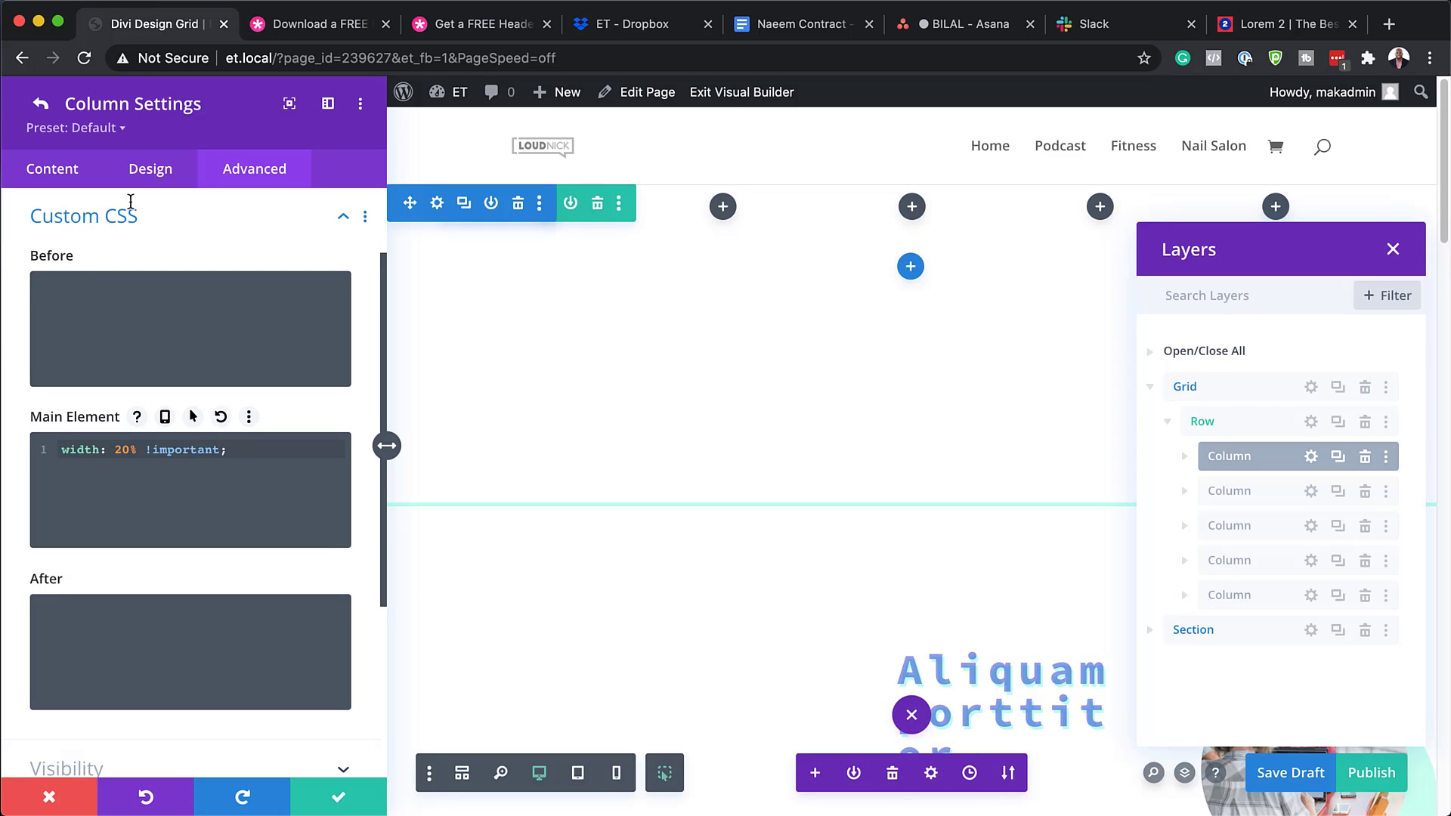
{"action": "left_click", "coordinate": [47, 108]}
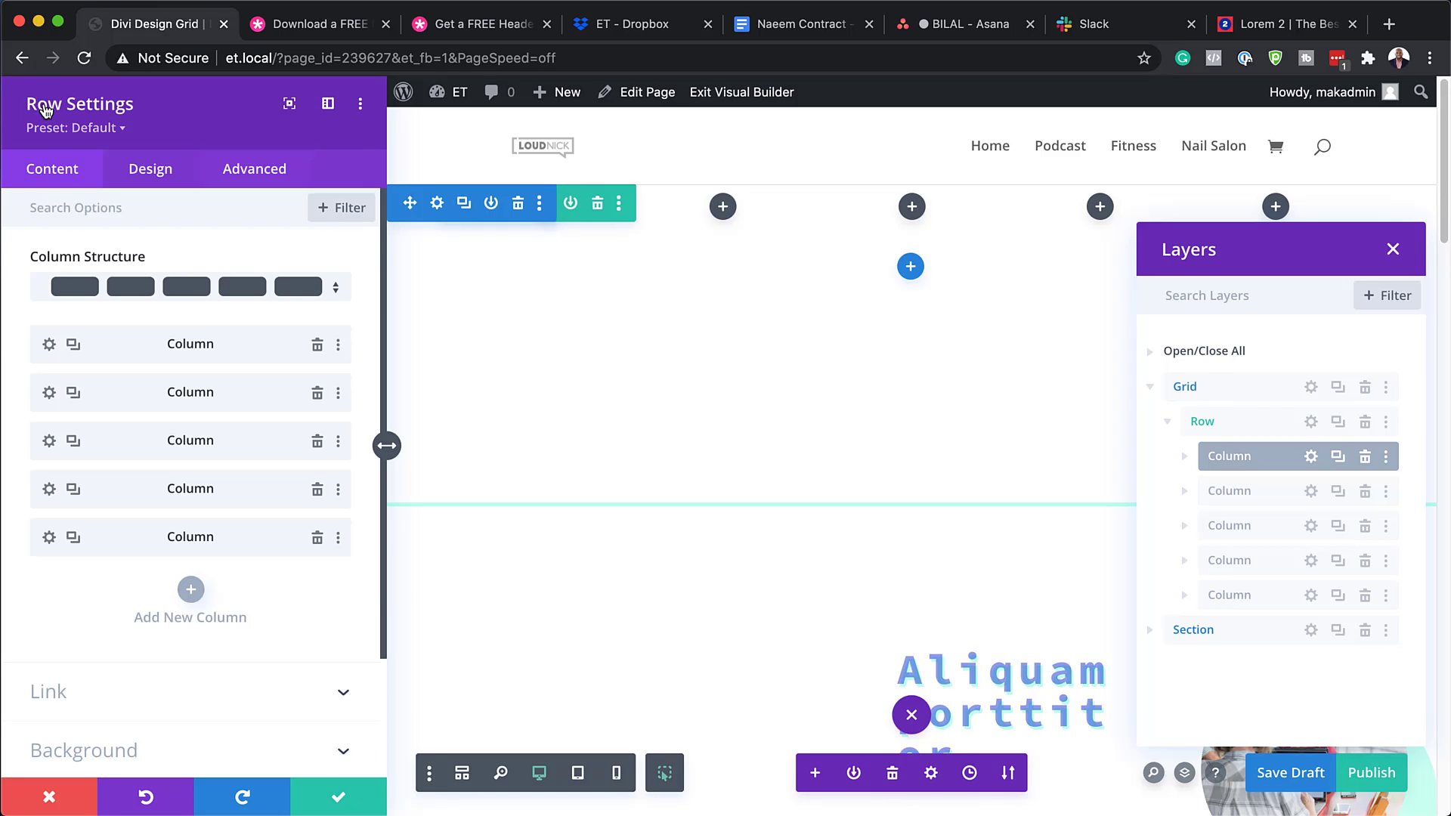
Add the main element CSS "width: 20% !important;" to the row's second column and return to the row settings.
{"action": "left_click", "coordinate": [49, 393]}
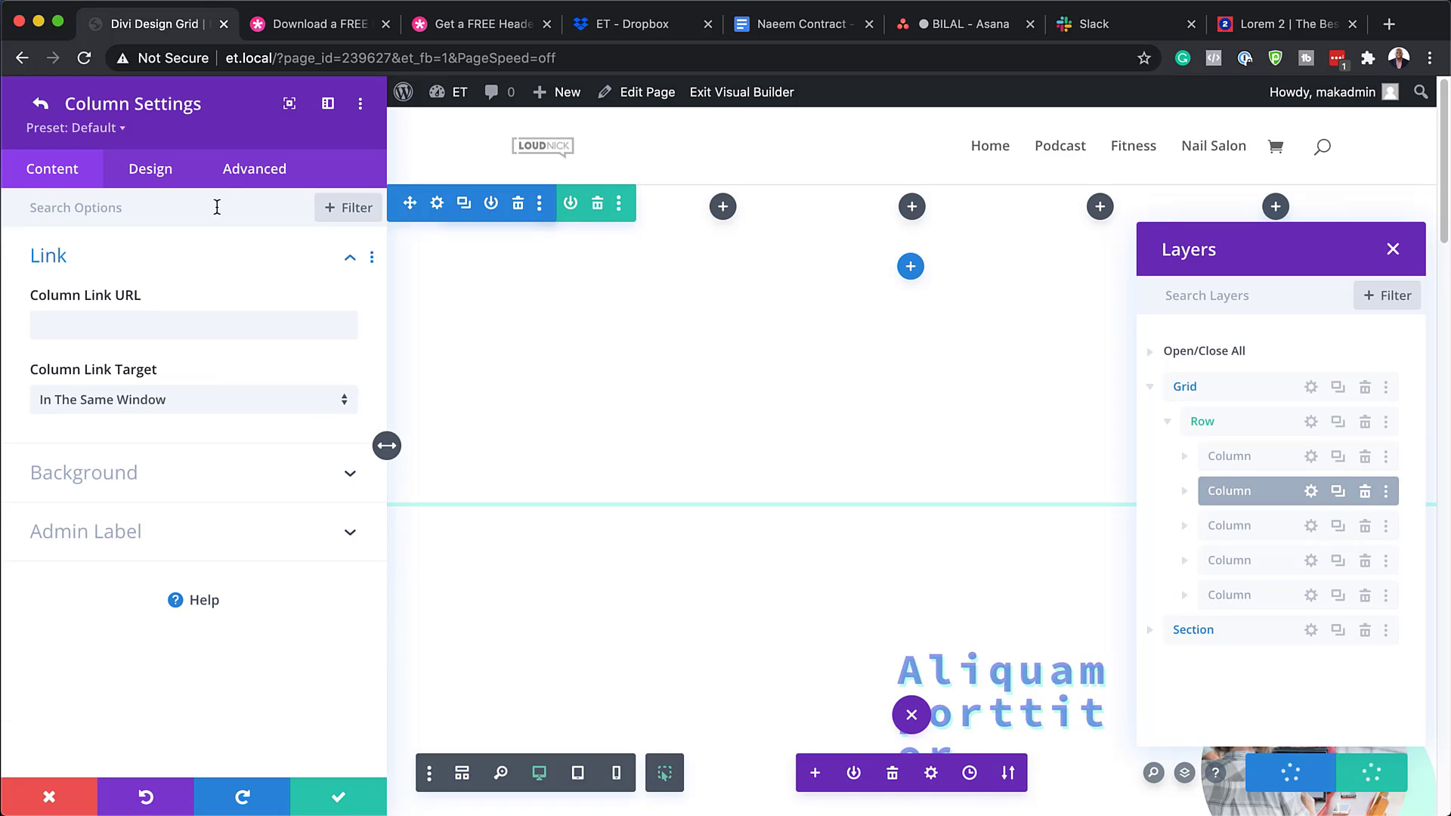
{"action": "left_click", "coordinate": [254, 169]}
{"action": "left_click", "coordinate": [106, 314]}
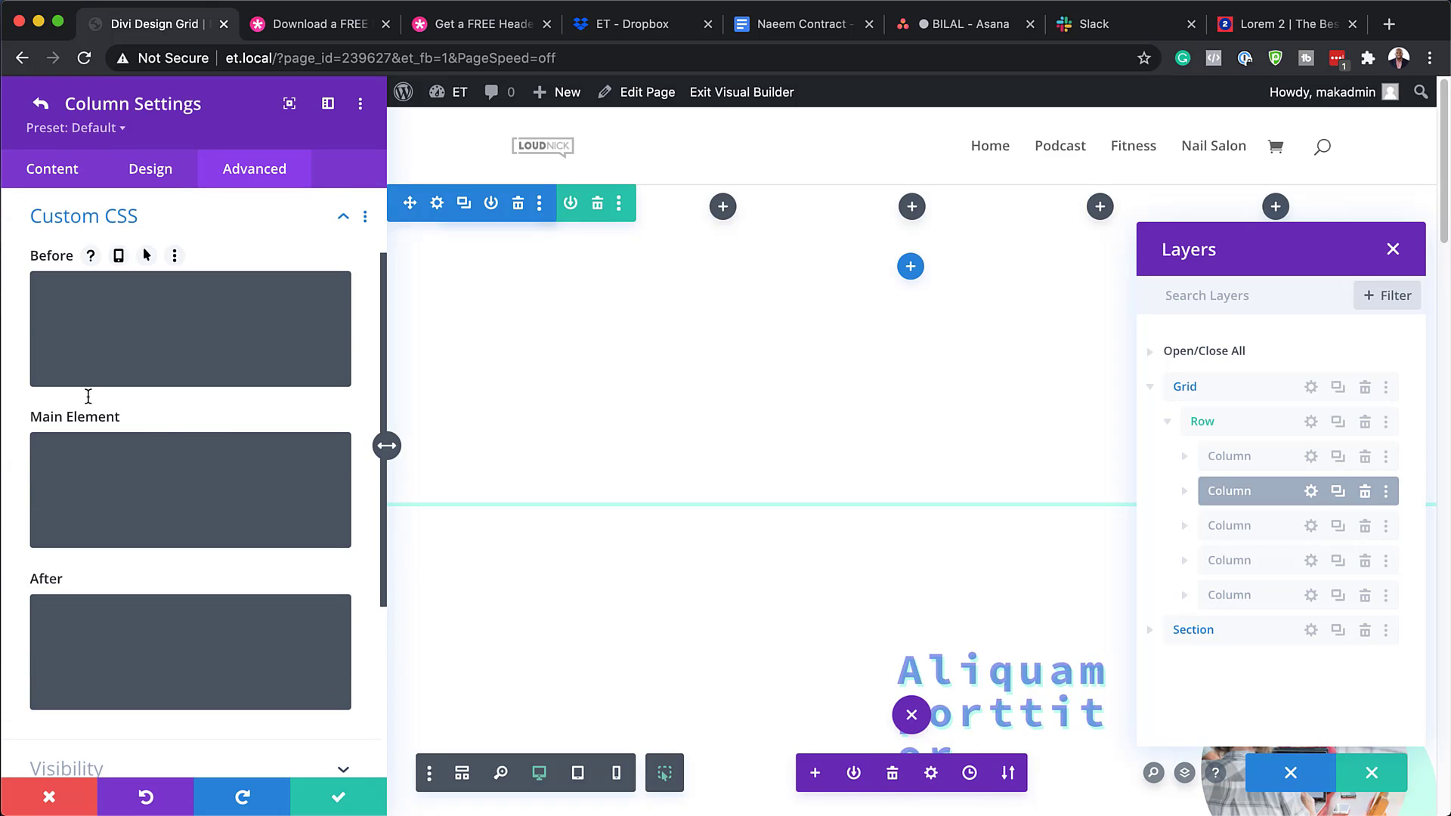
{"action": "left_click", "coordinate": [67, 453]}
{"action": "type", "text": "width: 20% !important;"}
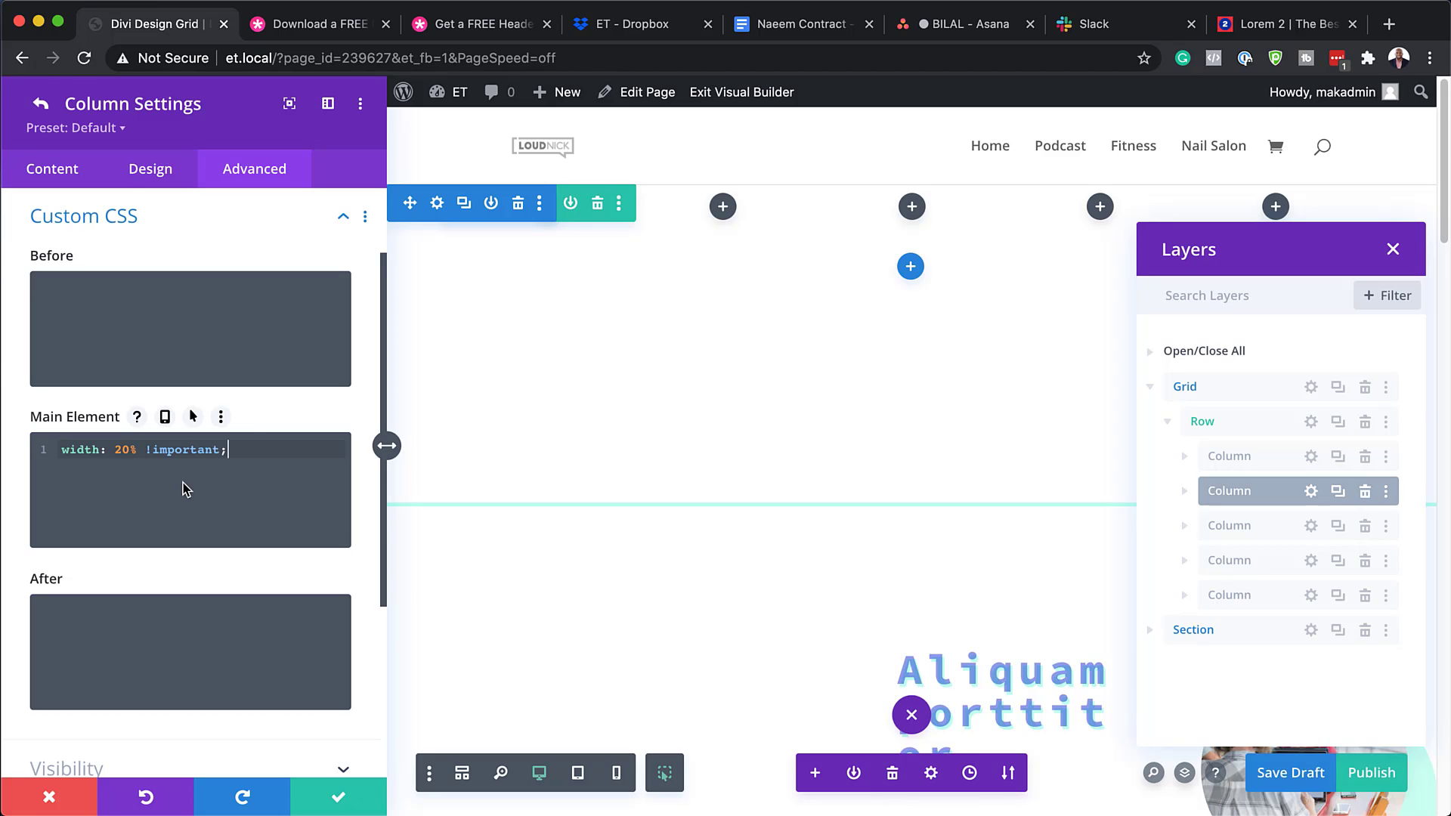
{"action": "left_click", "coordinate": [42, 104]}
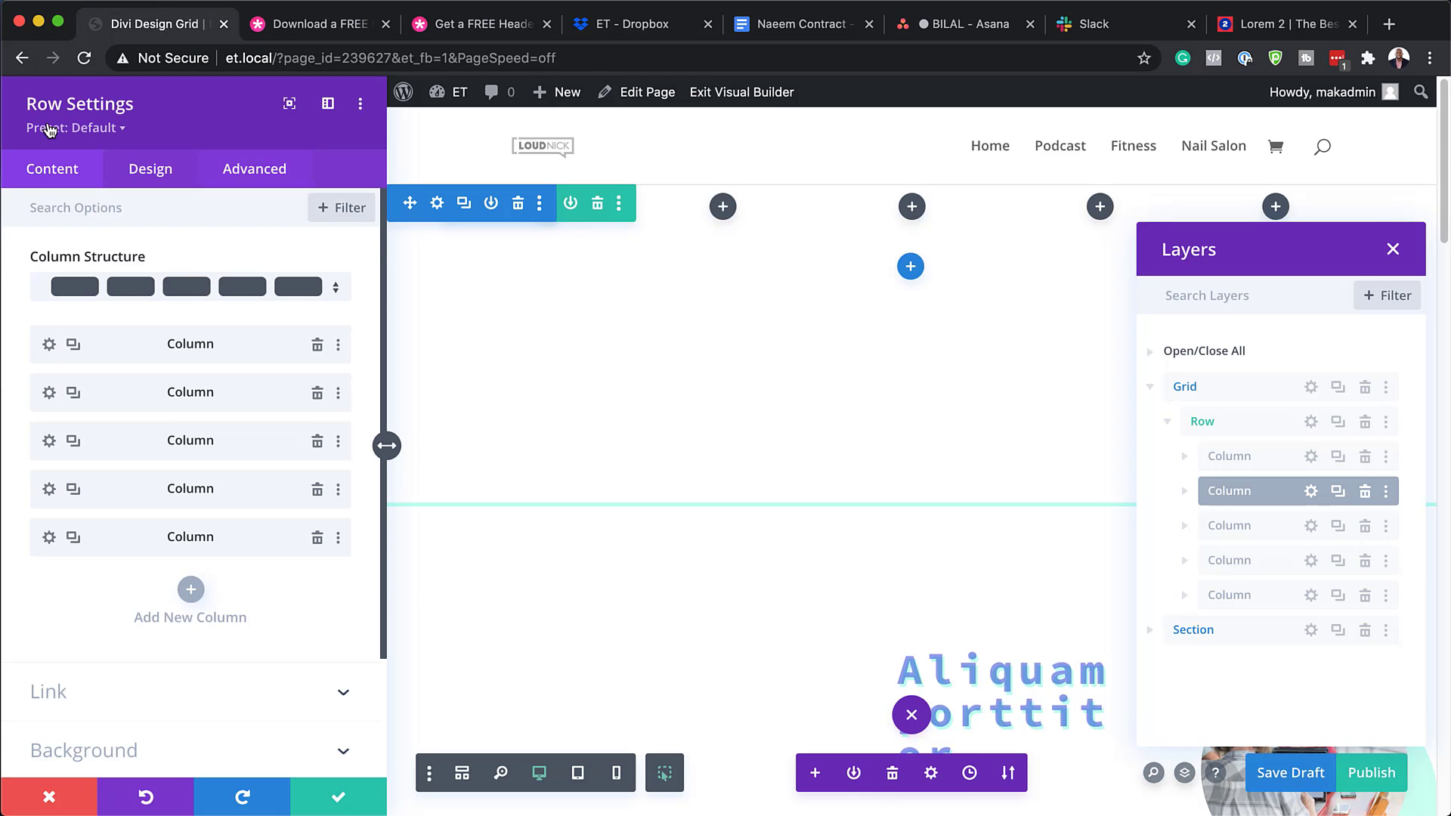
Add the main element CSS "width: 20% !important;" to the row's third column and return to the row settings.
{"action": "left_click", "coordinate": [49, 446]}
{"action": "left_click", "coordinate": [257, 172]}
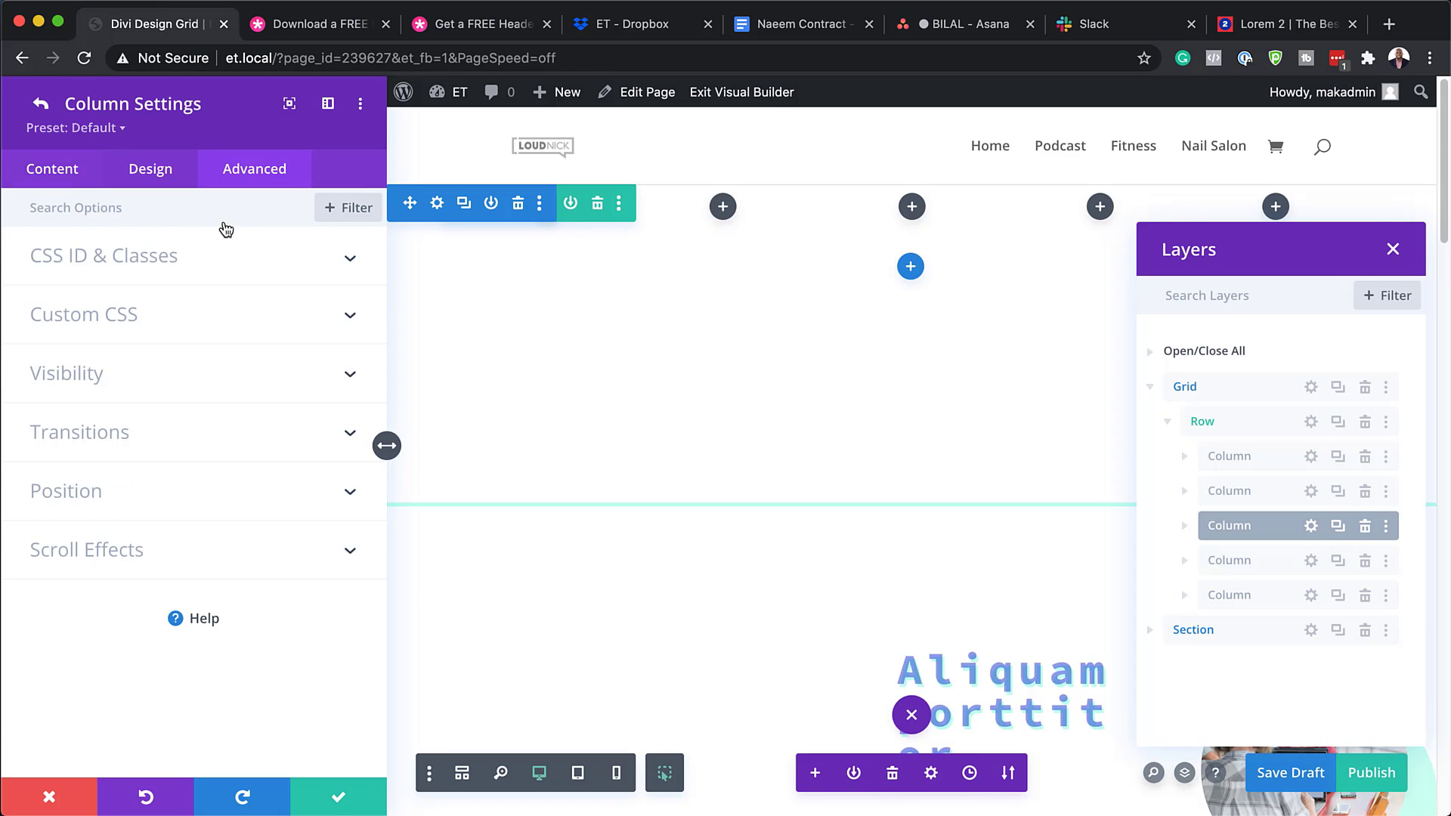
{"action": "left_click", "coordinate": [115, 331]}
{"action": "left_click", "coordinate": [63, 450]}
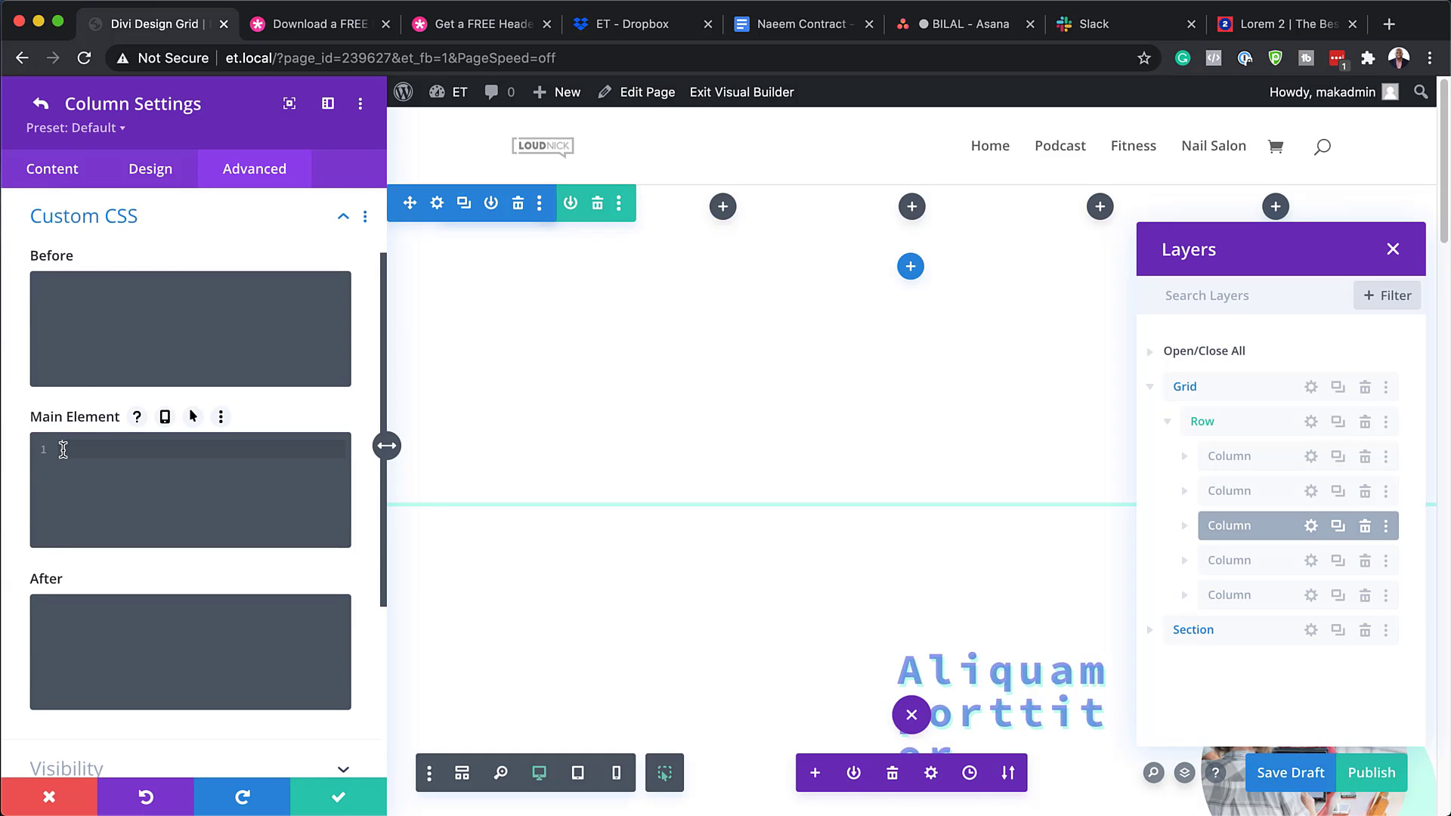
{"action": "type", "text": "width: 20% !important;"}
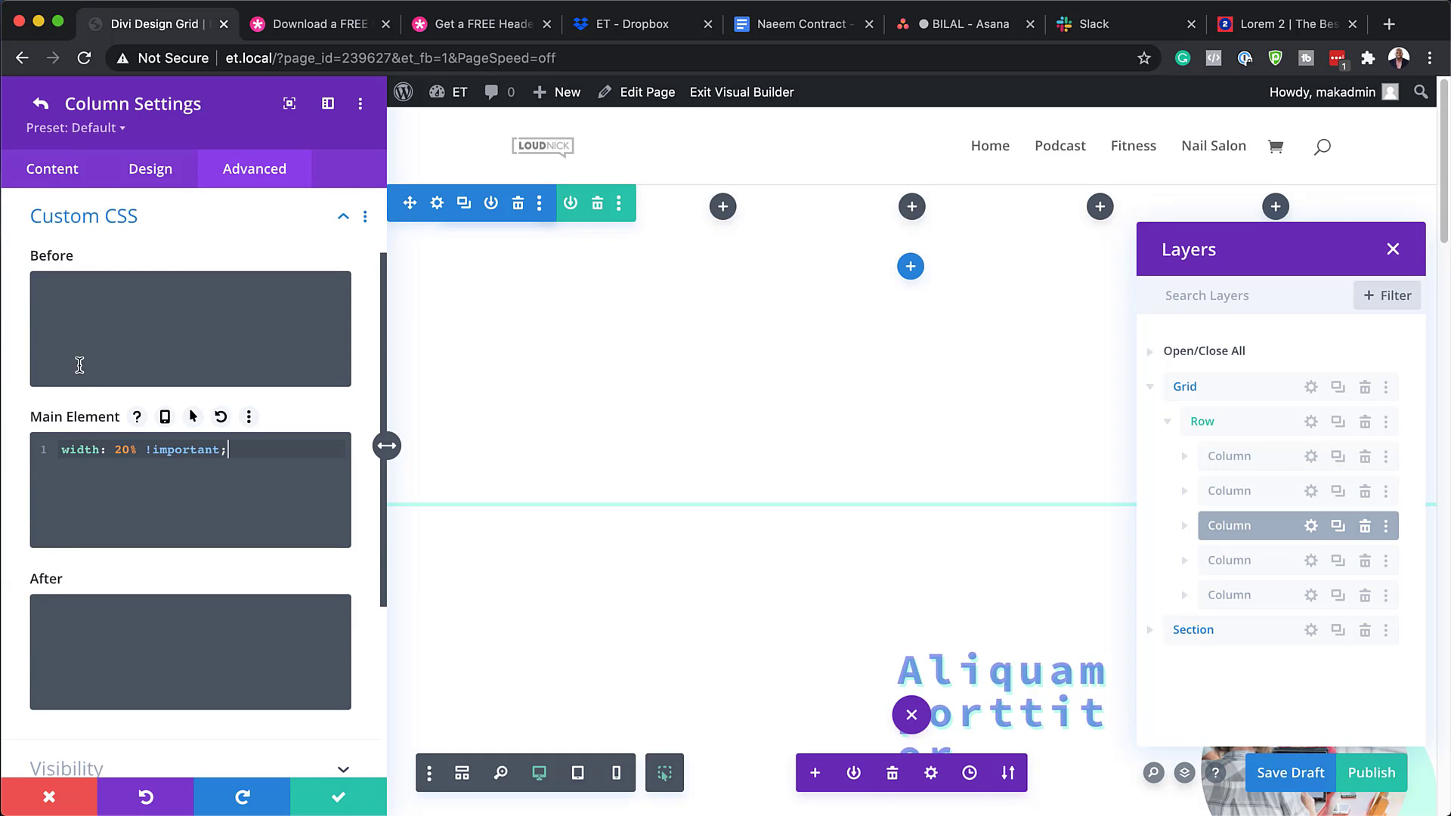
{"action": "left_click", "coordinate": [42, 105]}
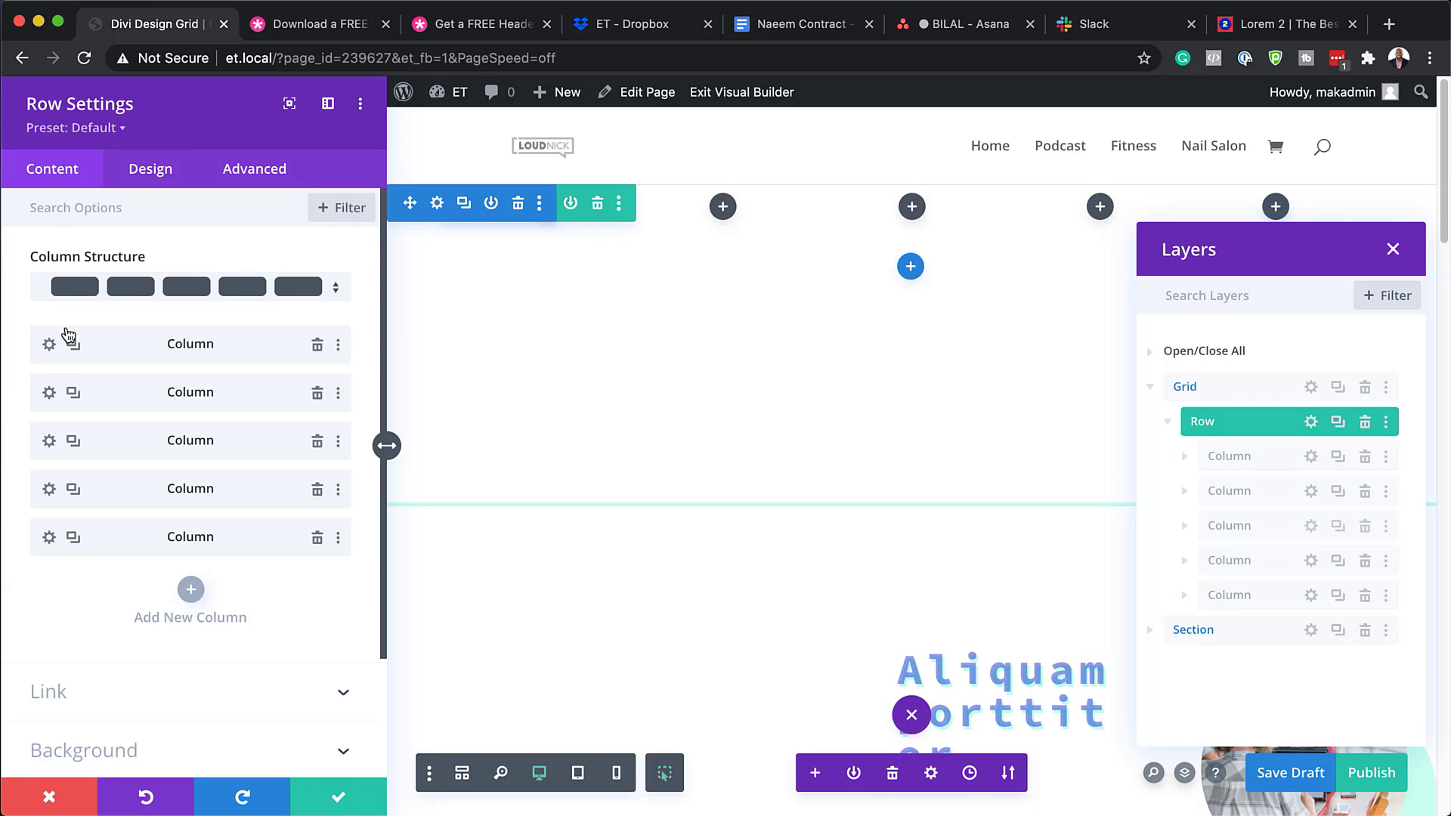
Add the main element CSS "width: 20% !important;" to the row's fourth column and return to the row settings.
{"action": "left_click", "coordinate": [50, 490]}
{"action": "left_click", "coordinate": [254, 169]}
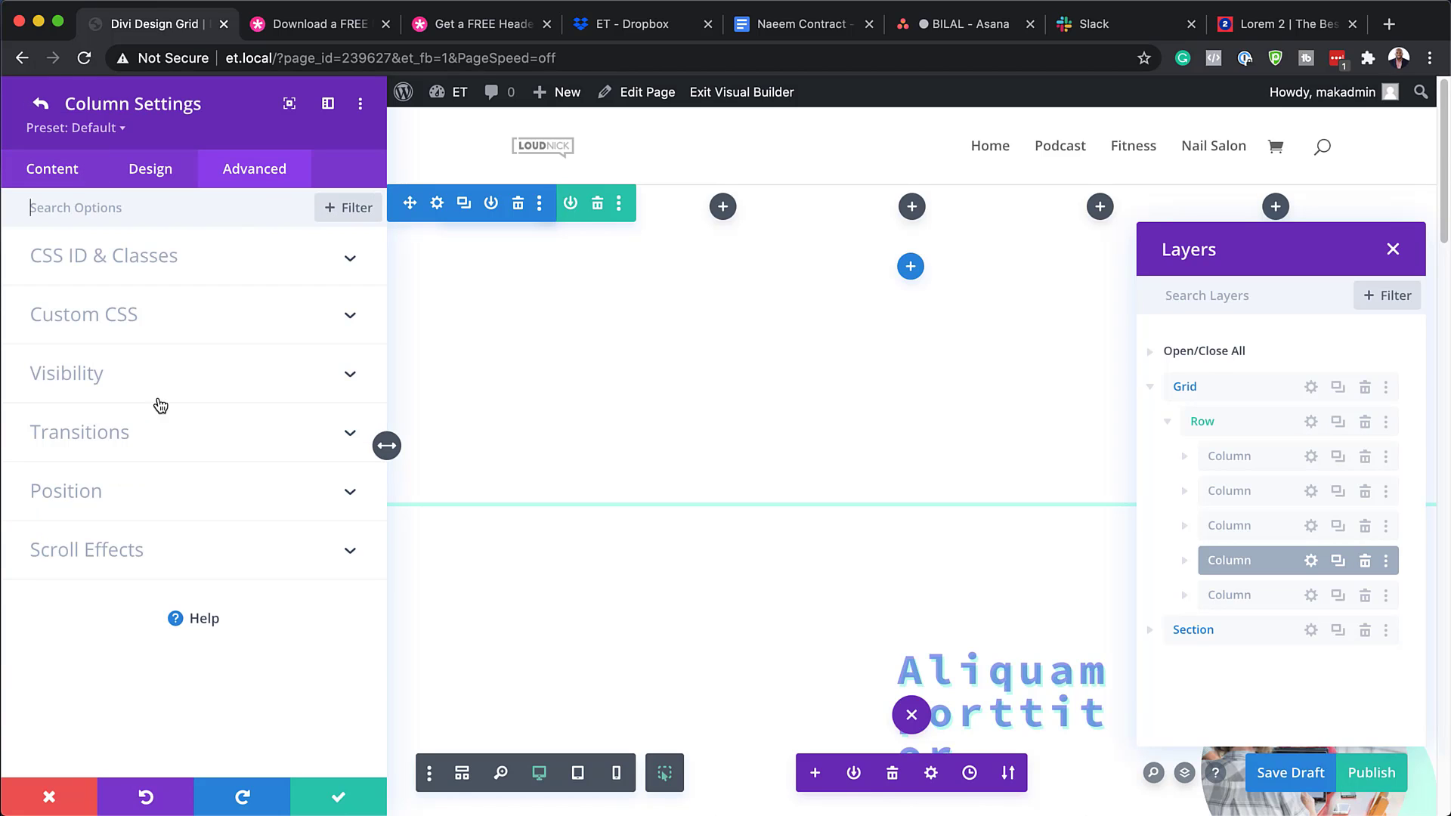
{"action": "left_click", "coordinate": [114, 316]}
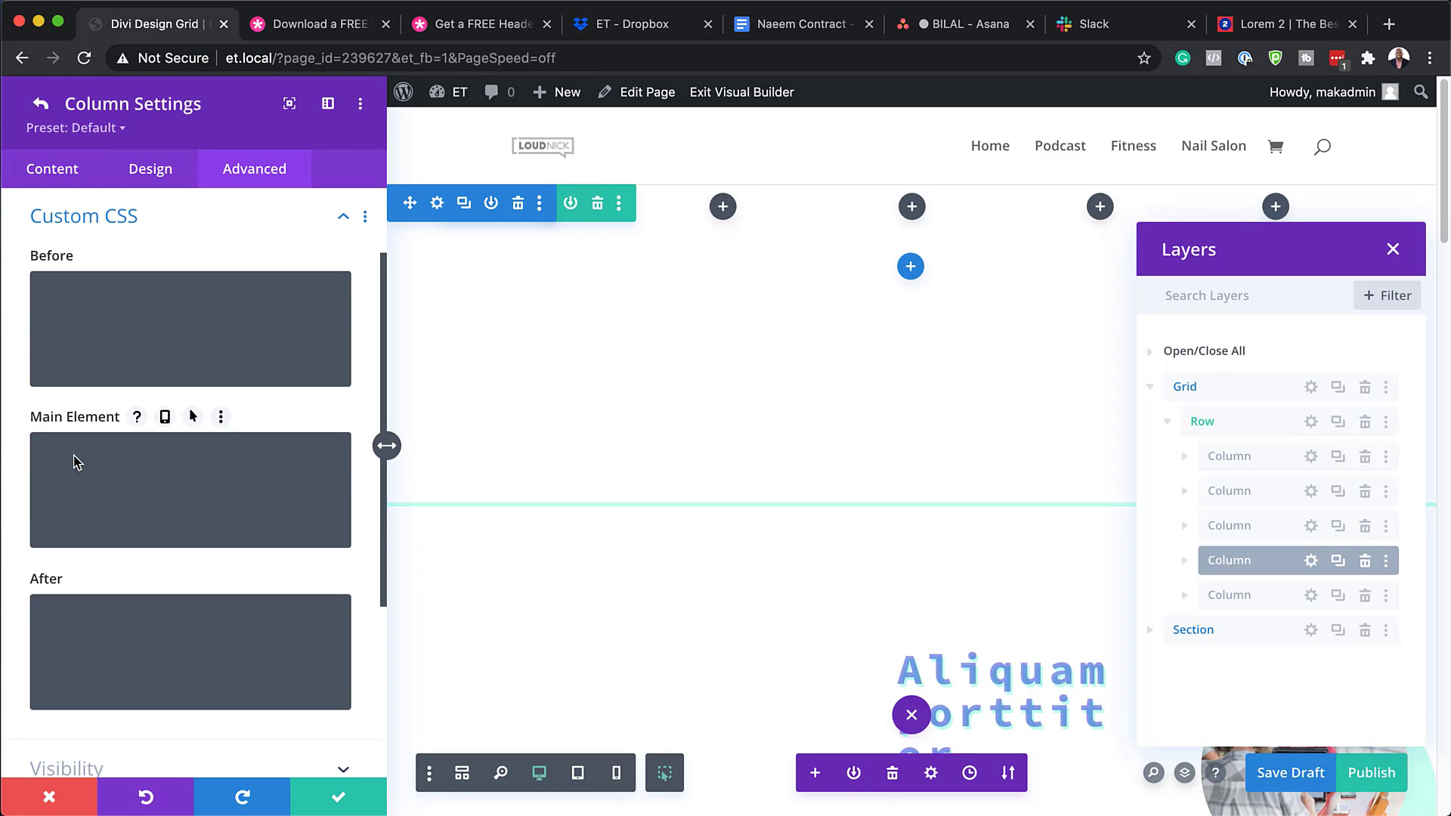
{"action": "type", "text": "width: 20% !important;"}
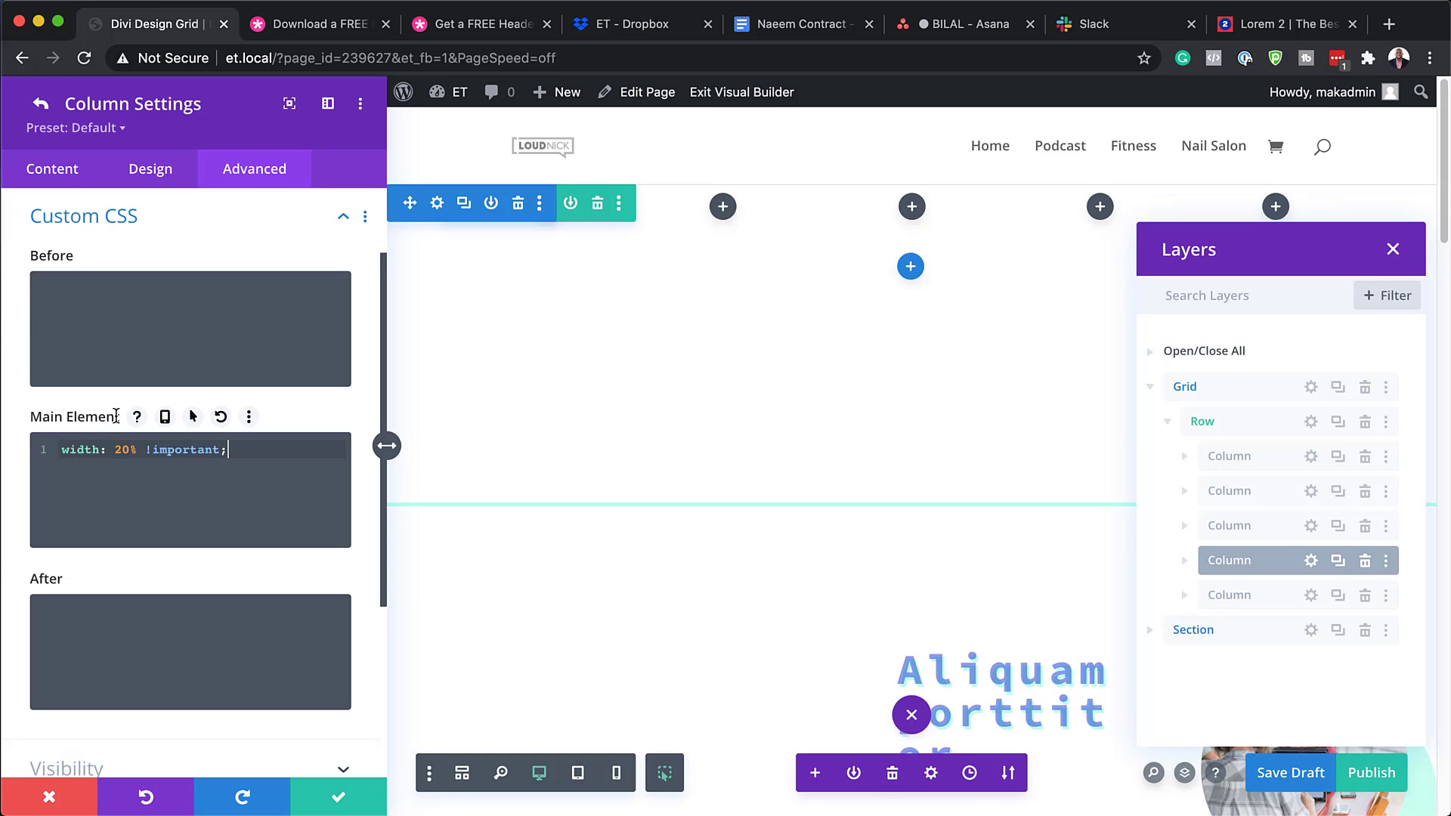
{"action": "left_click", "coordinate": [41, 104]}
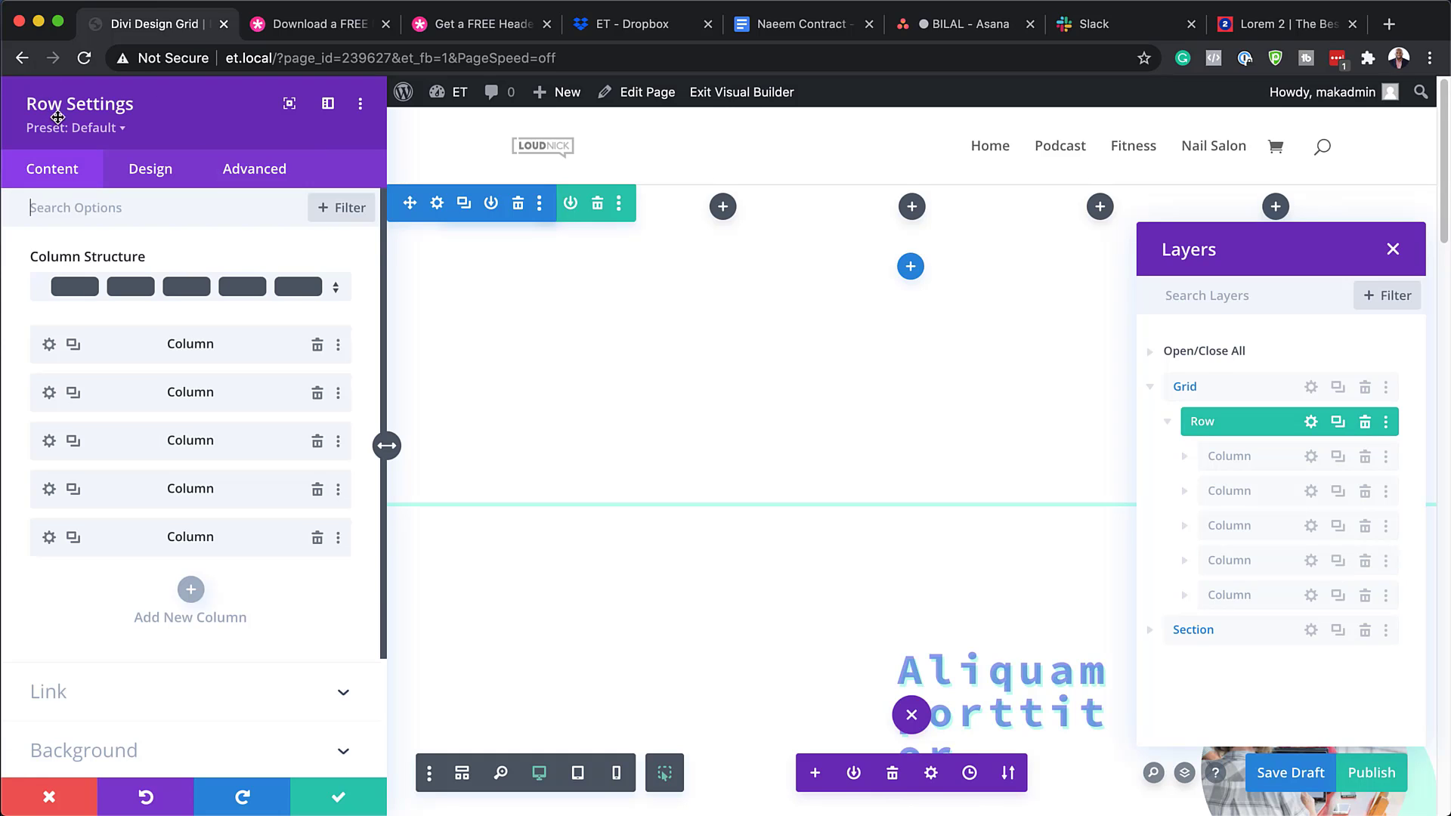
Add the main element CSS "width: 20% !important;" to the row's fifth column and return to the row settings.
{"action": "left_click", "coordinate": [49, 538]}
{"action": "left_click", "coordinate": [245, 175]}
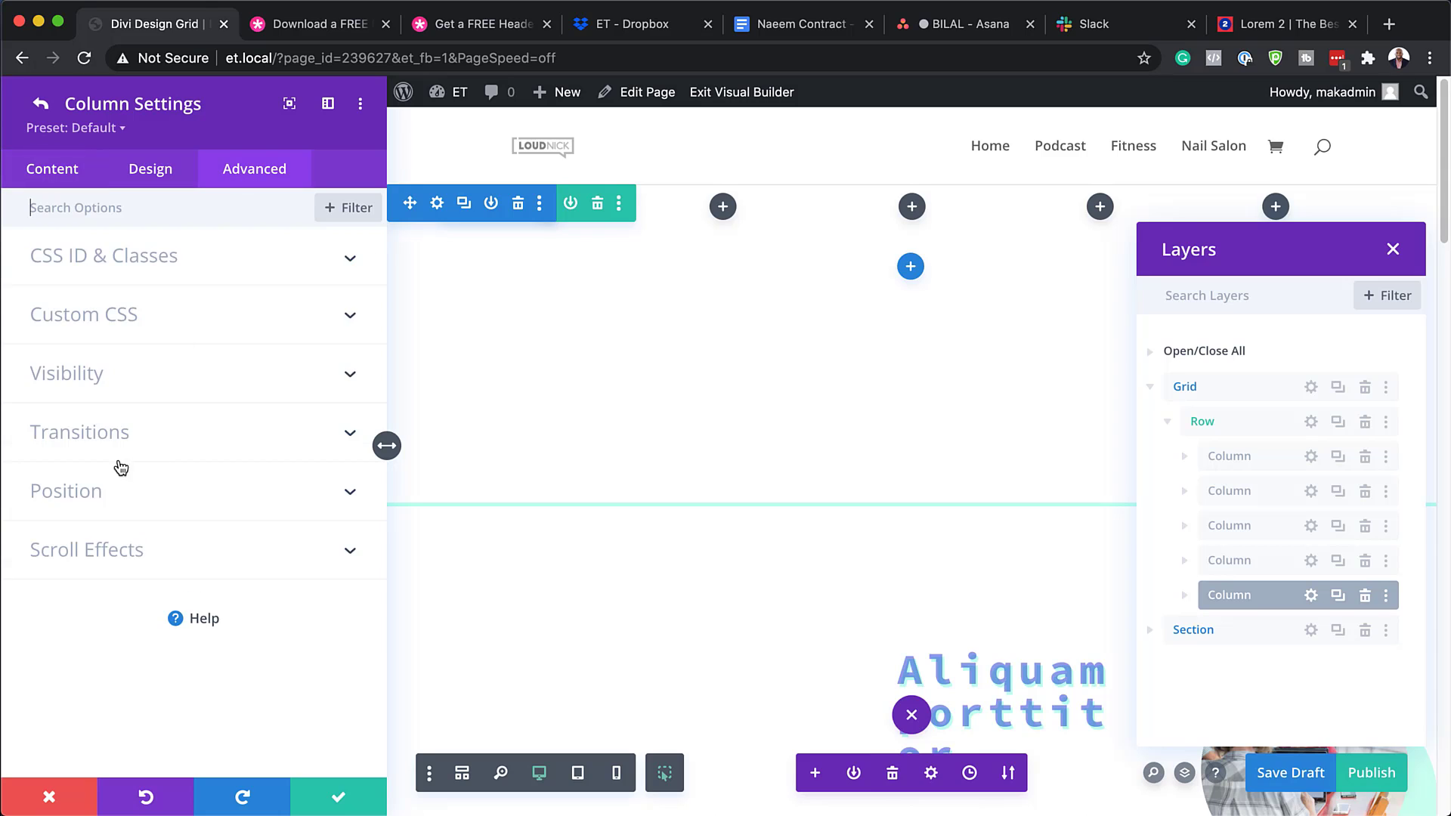
{"action": "left_click", "coordinate": [100, 313]}
{"action": "left_click", "coordinate": [90, 471]}
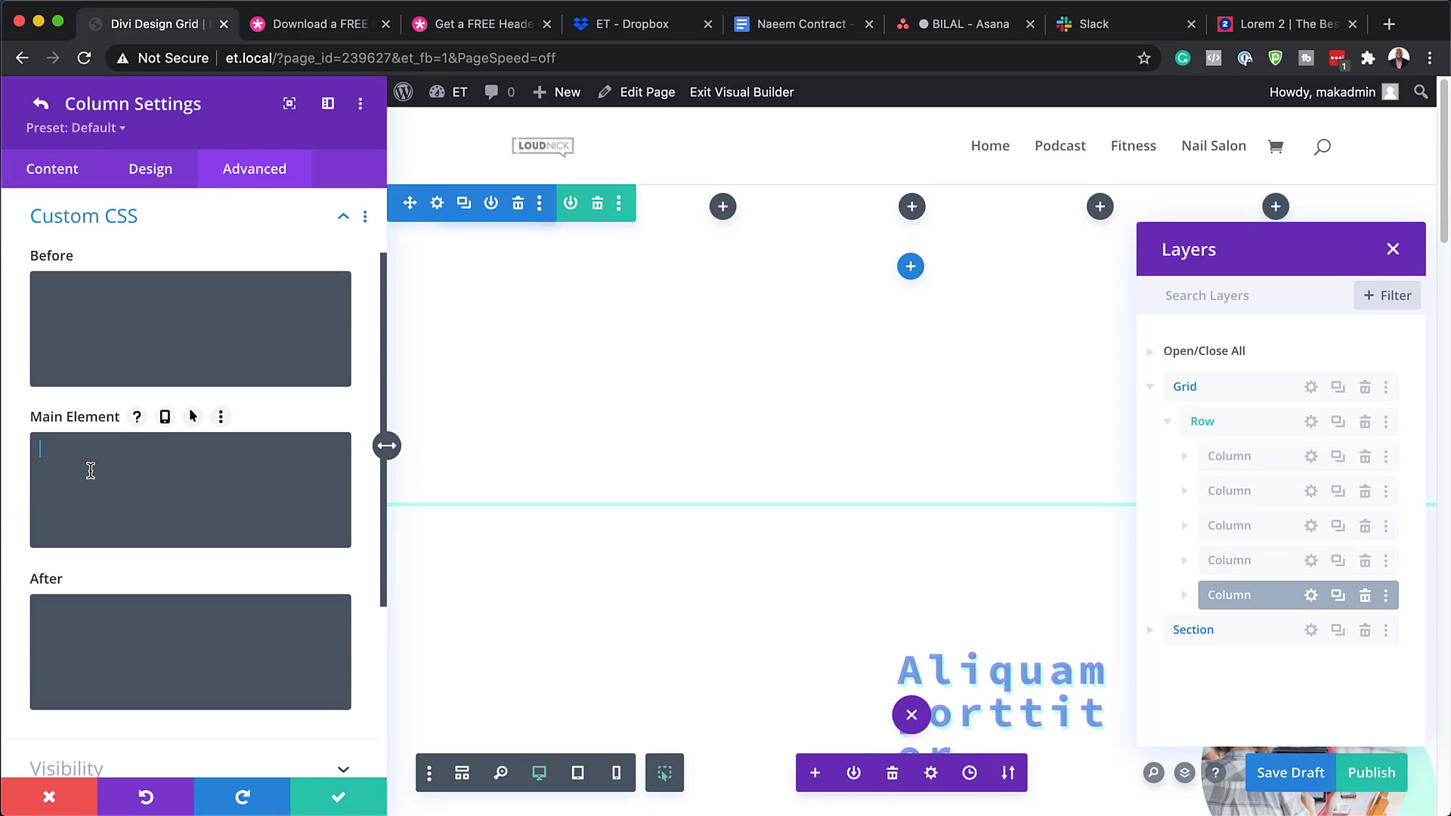
{"action": "type", "text": "width: 20% !important;"}
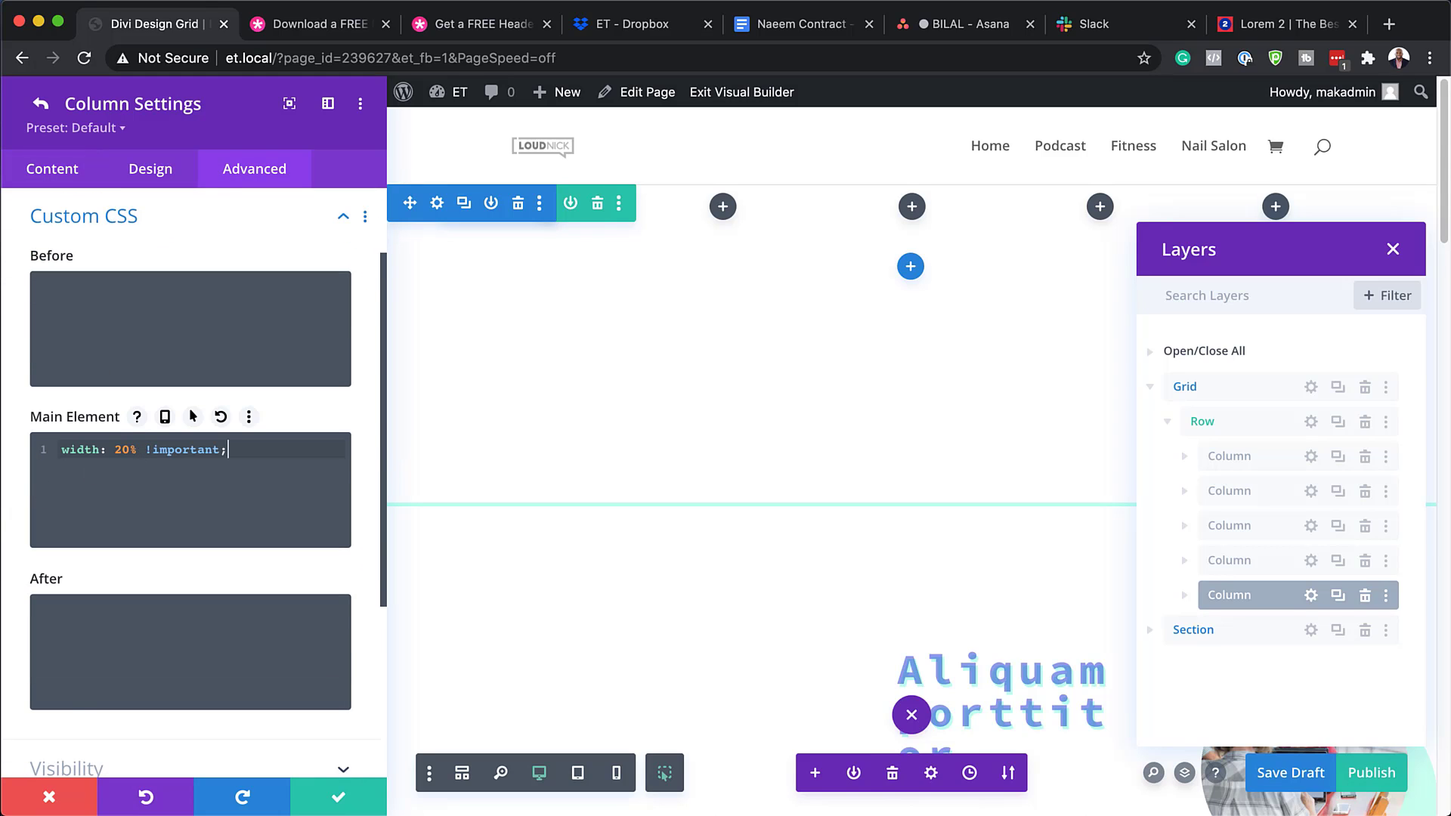
{"action": "left_click", "coordinate": [40, 103]}
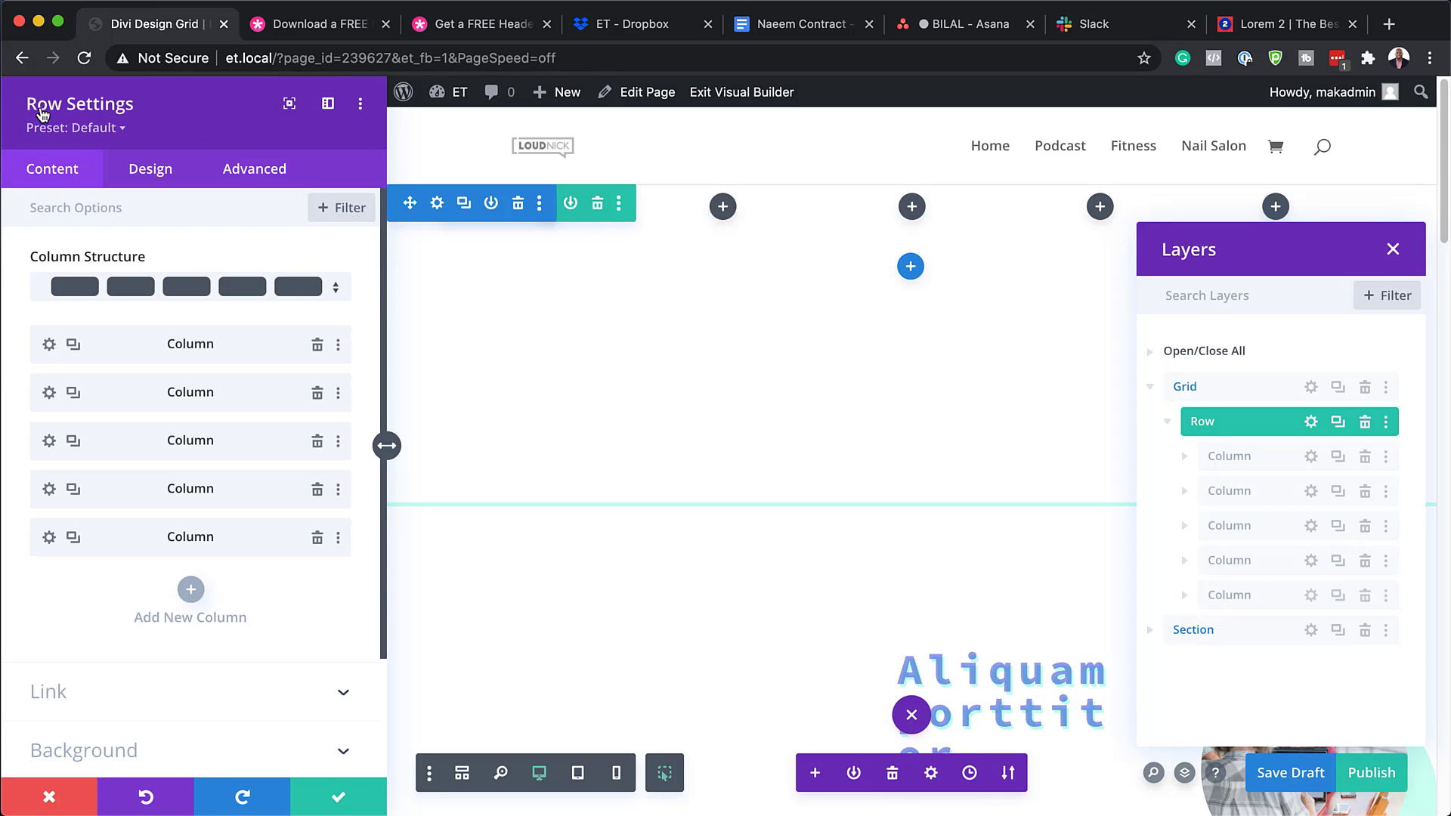
Set the first column's top and bottom padding to a linked 150vh.
{"action": "left_click", "coordinate": [51, 345]}
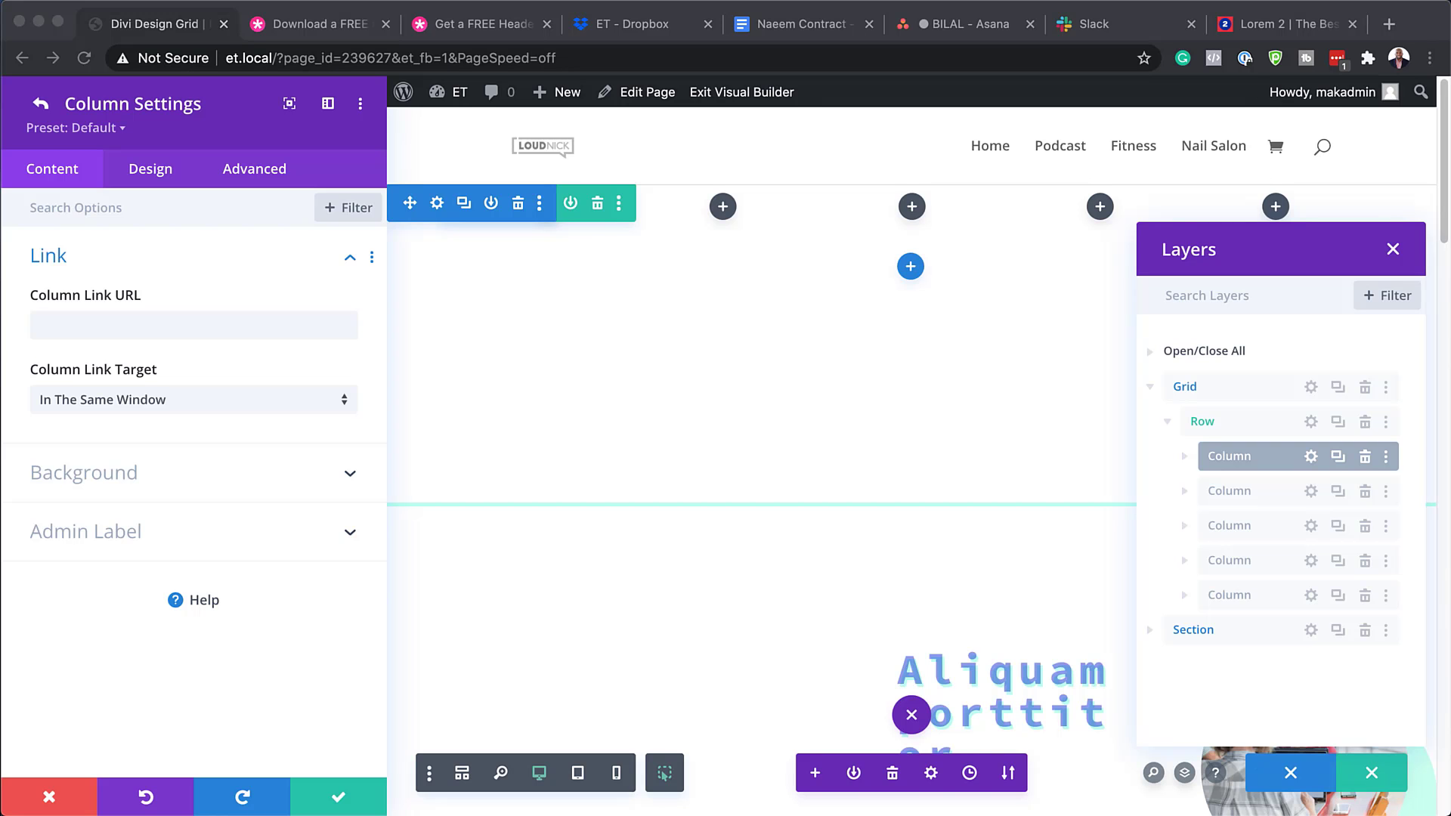
{"action": "left_click", "coordinate": [155, 169]}
{"action": "left_click", "coordinate": [90, 258]}
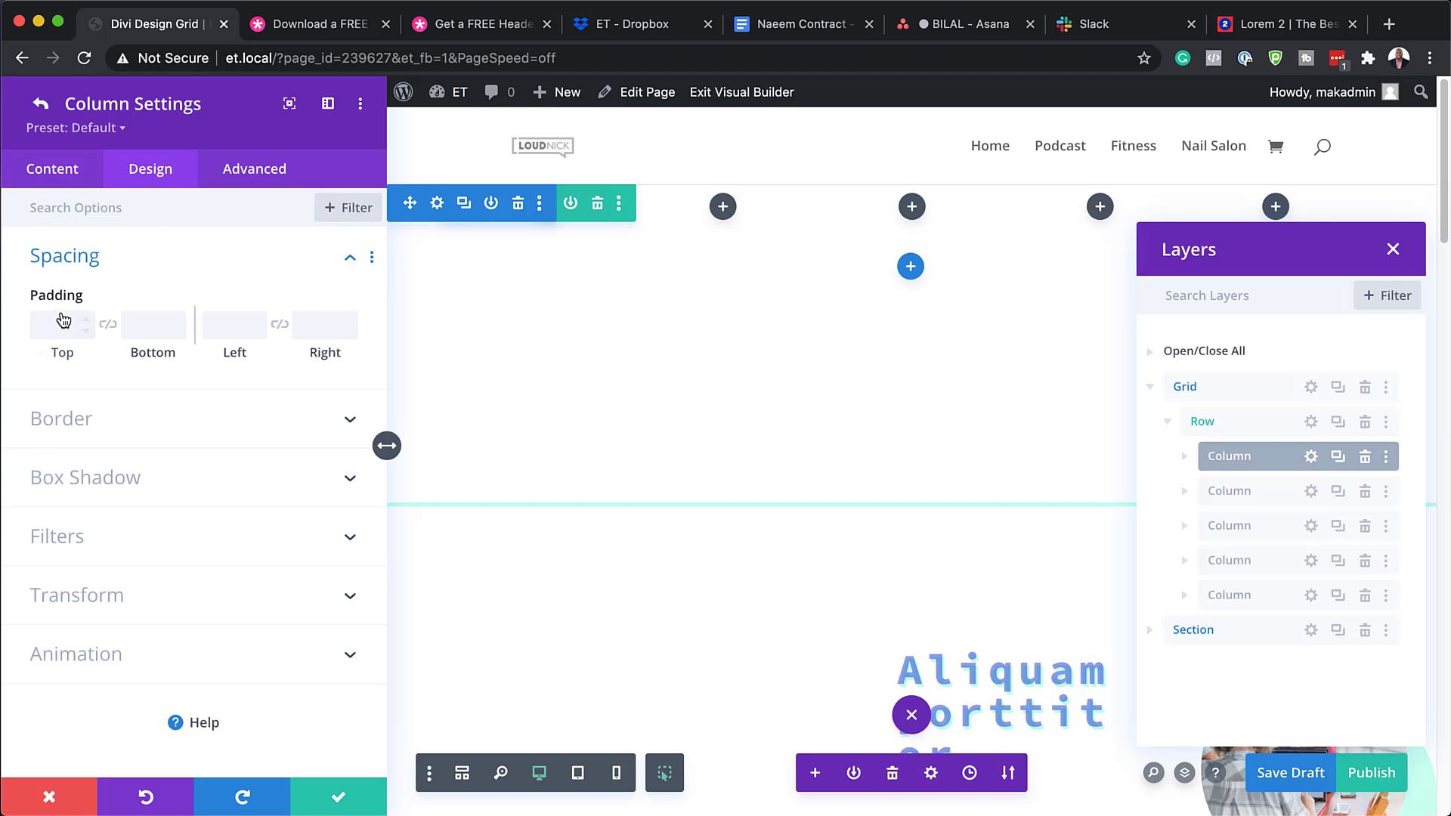
{"action": "left_click", "coordinate": [64, 321]}
{"action": "type", "text": "150vh"}
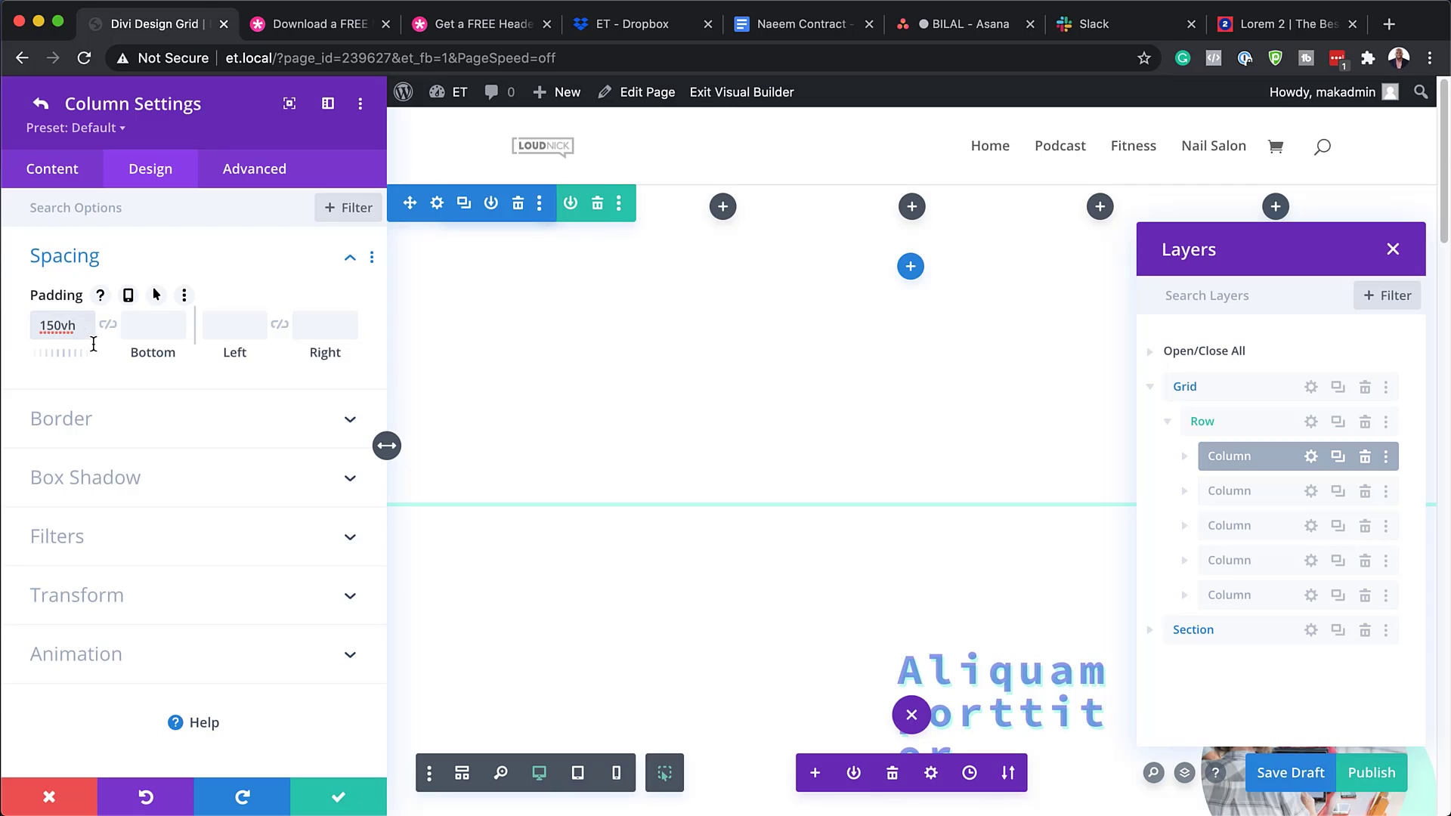
{"action": "left_click", "coordinate": [108, 325]}
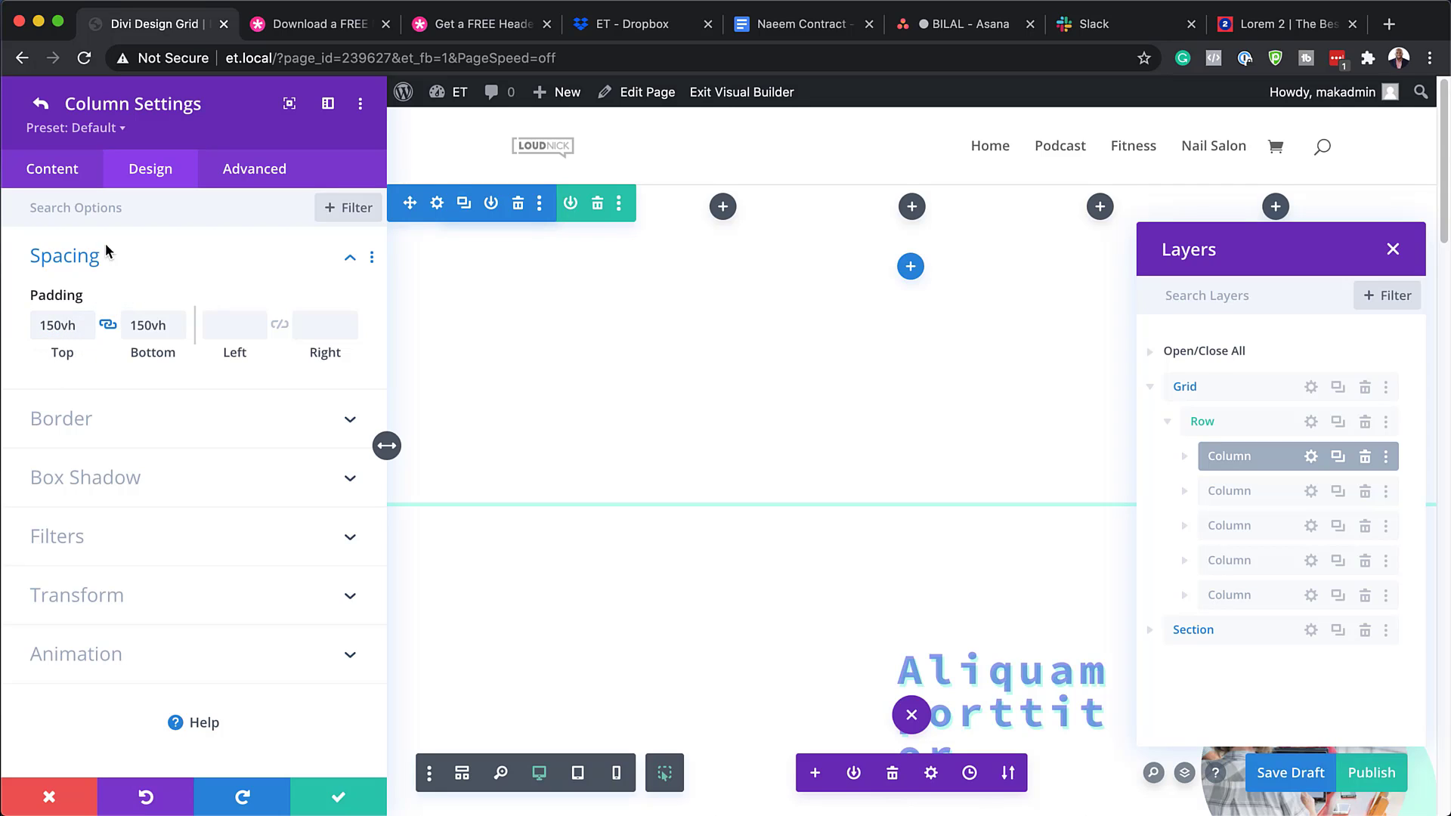
Give the first column a 5px dashed left border.
{"action": "left_click", "coordinate": [92, 421]}
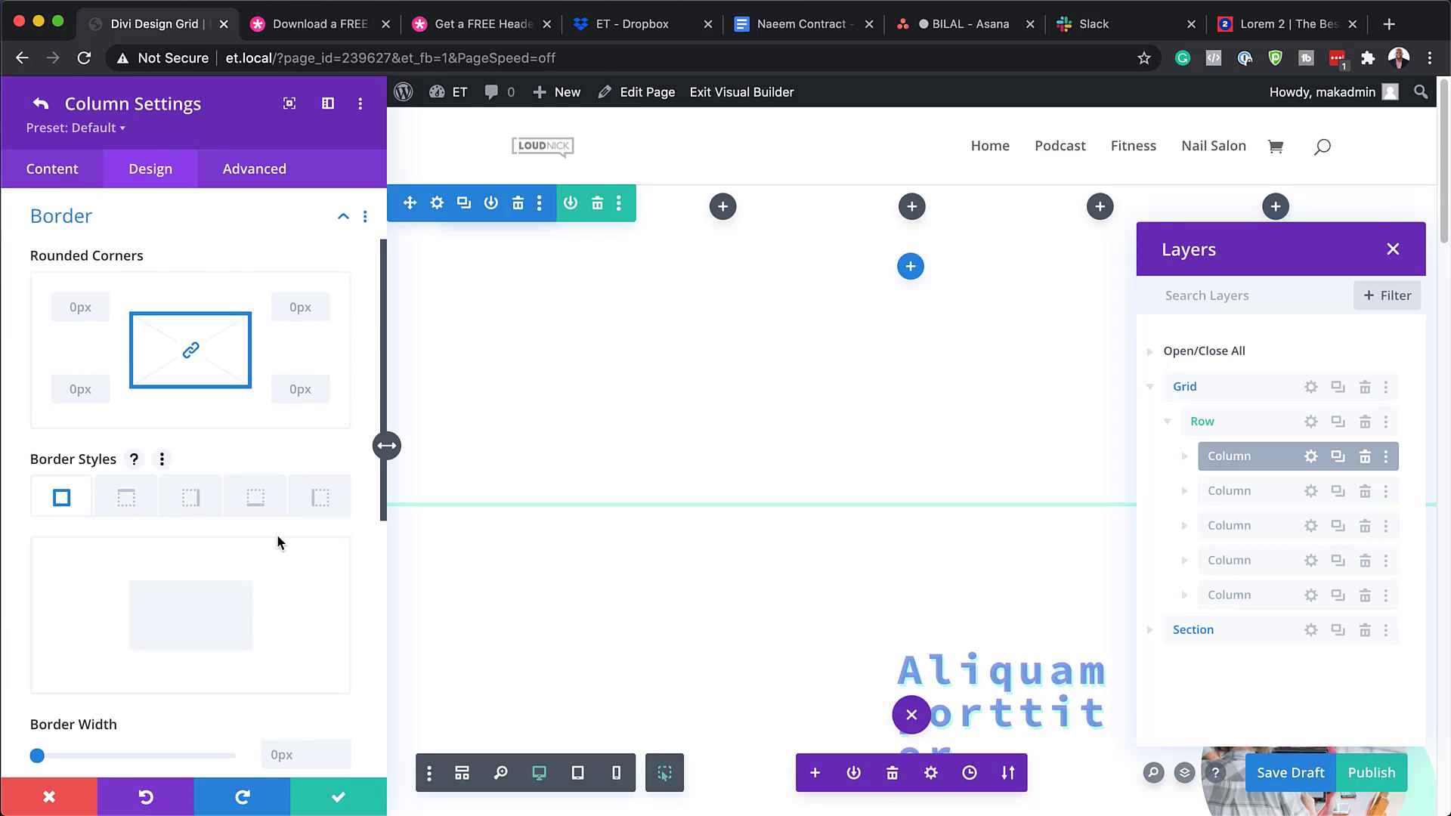
{"action": "left_click", "coordinate": [321, 497]}
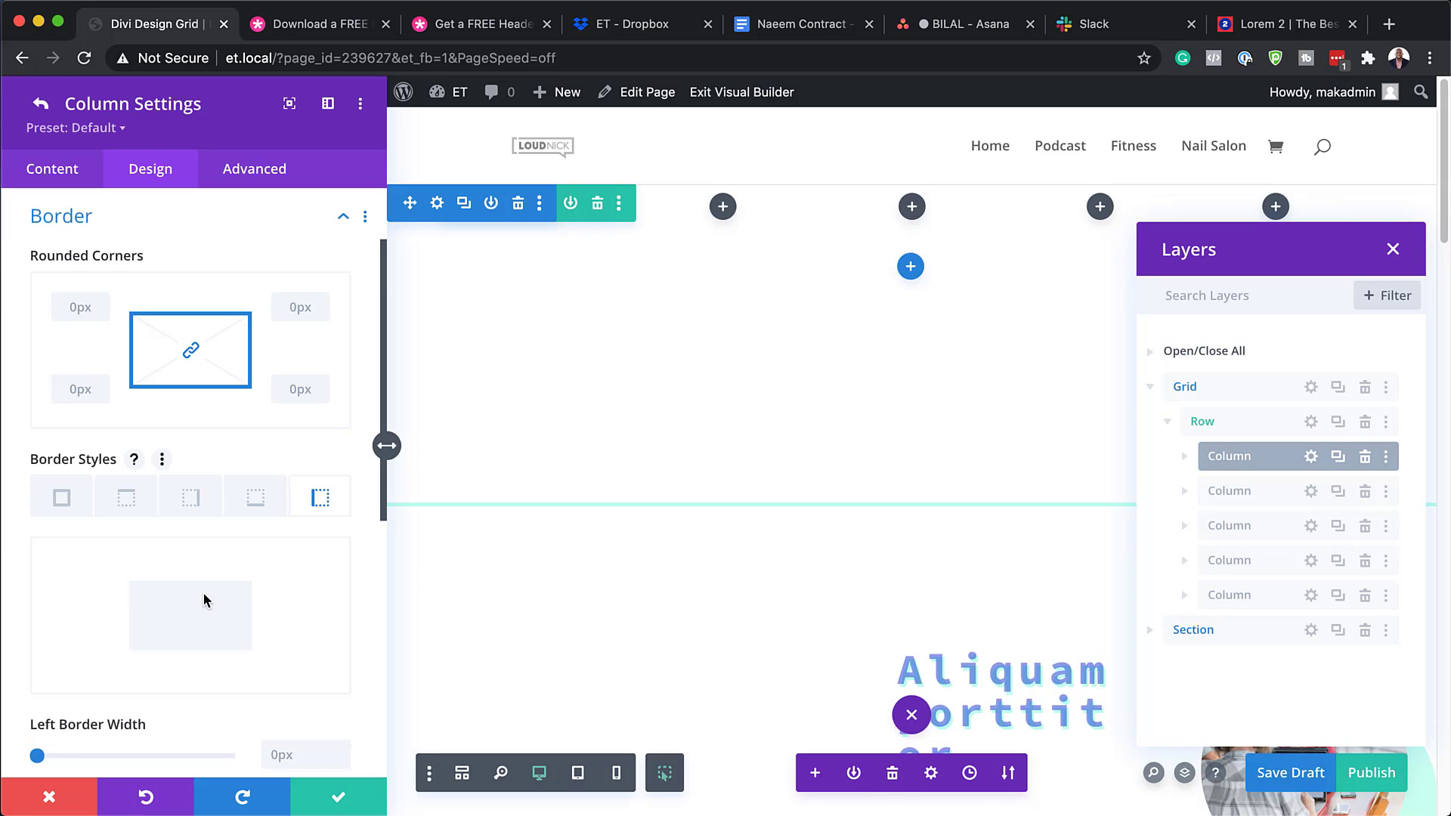
{"action": "scroll", "coordinate": [203, 592], "scroll_direction": "down", "scroll_amount": 4}
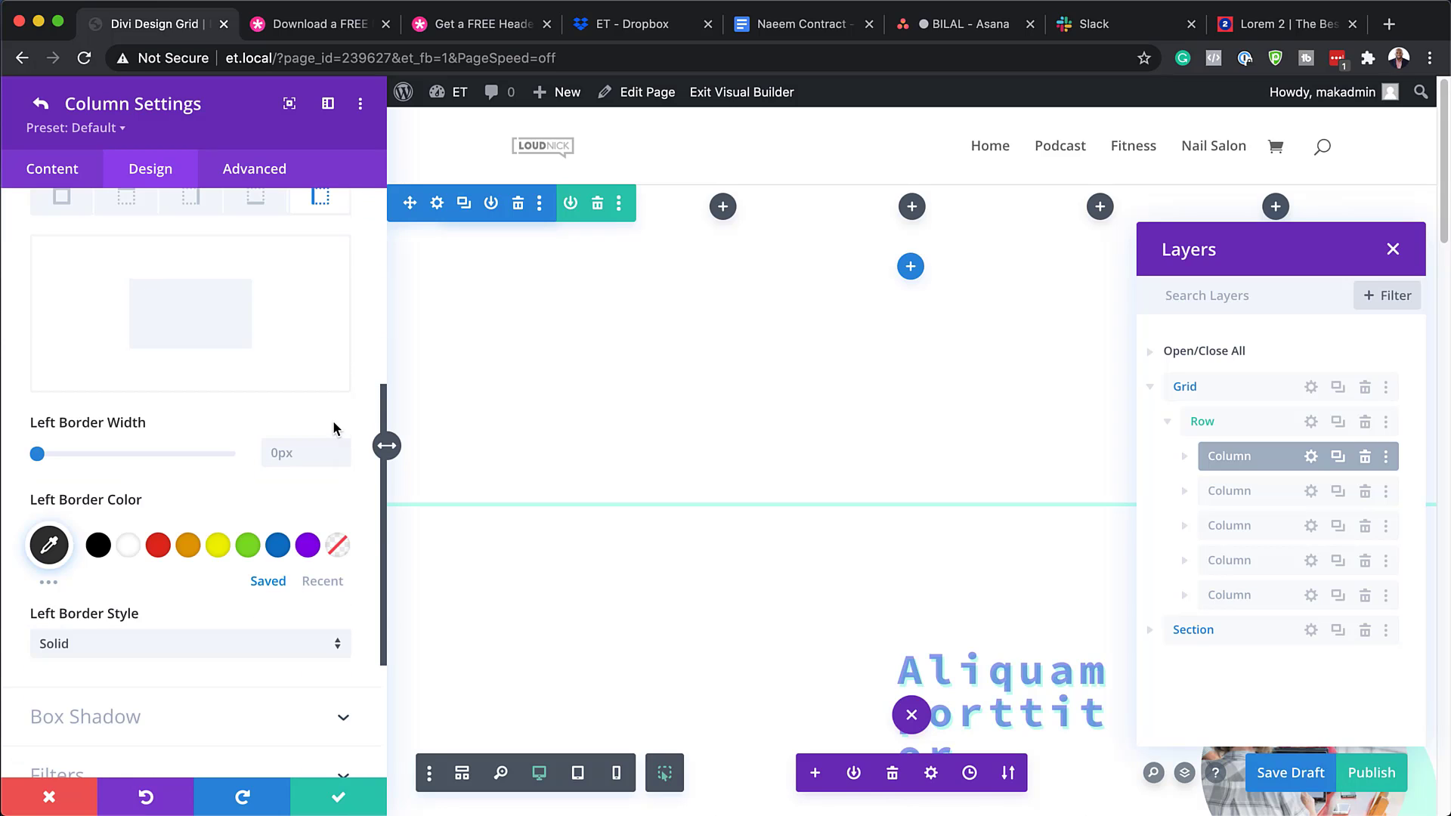
{"action": "left_click", "coordinate": [56, 453]}
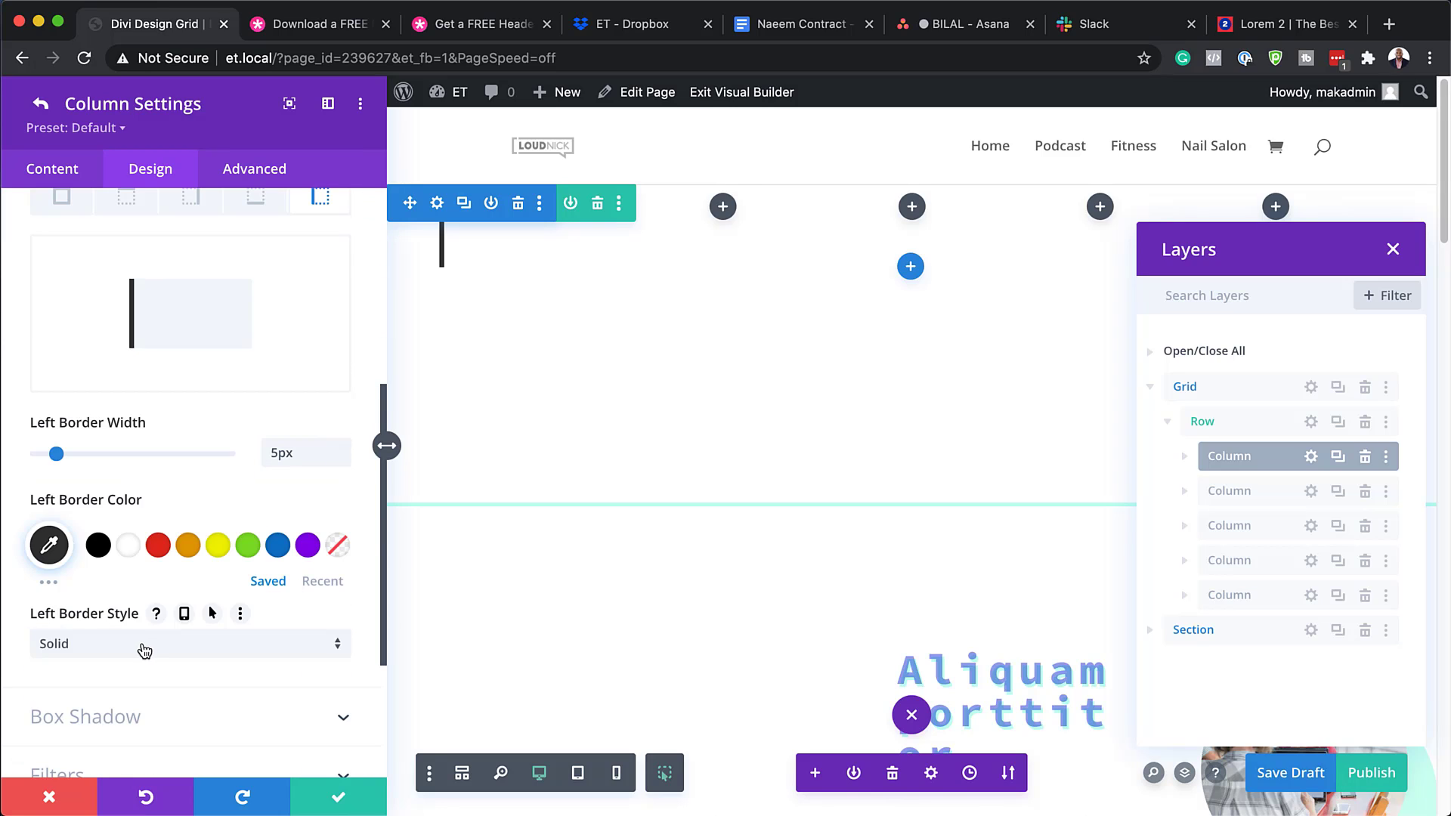
{"action": "left_click", "coordinate": [144, 650]}
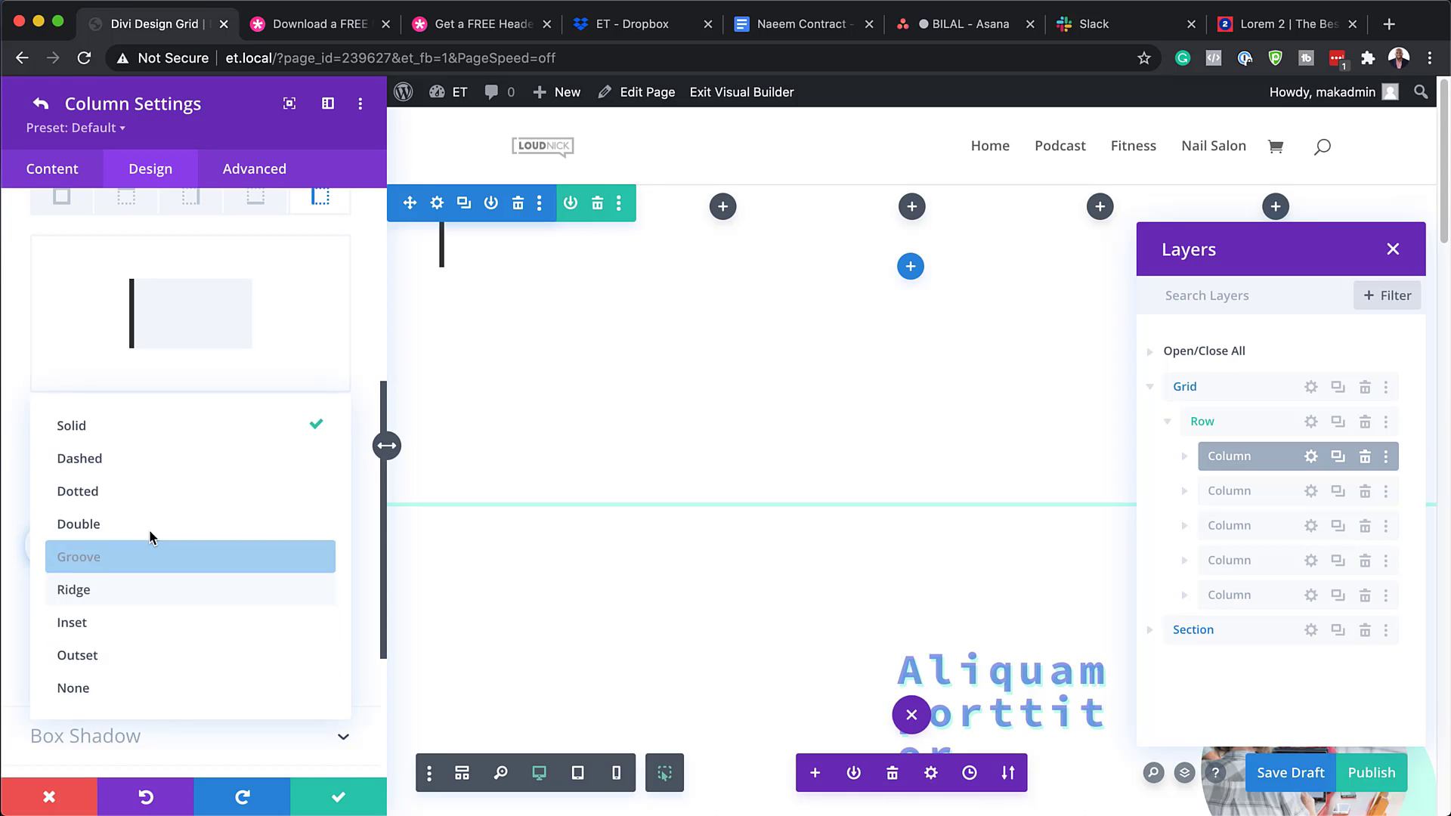
{"action": "left_click", "coordinate": [166, 468]}
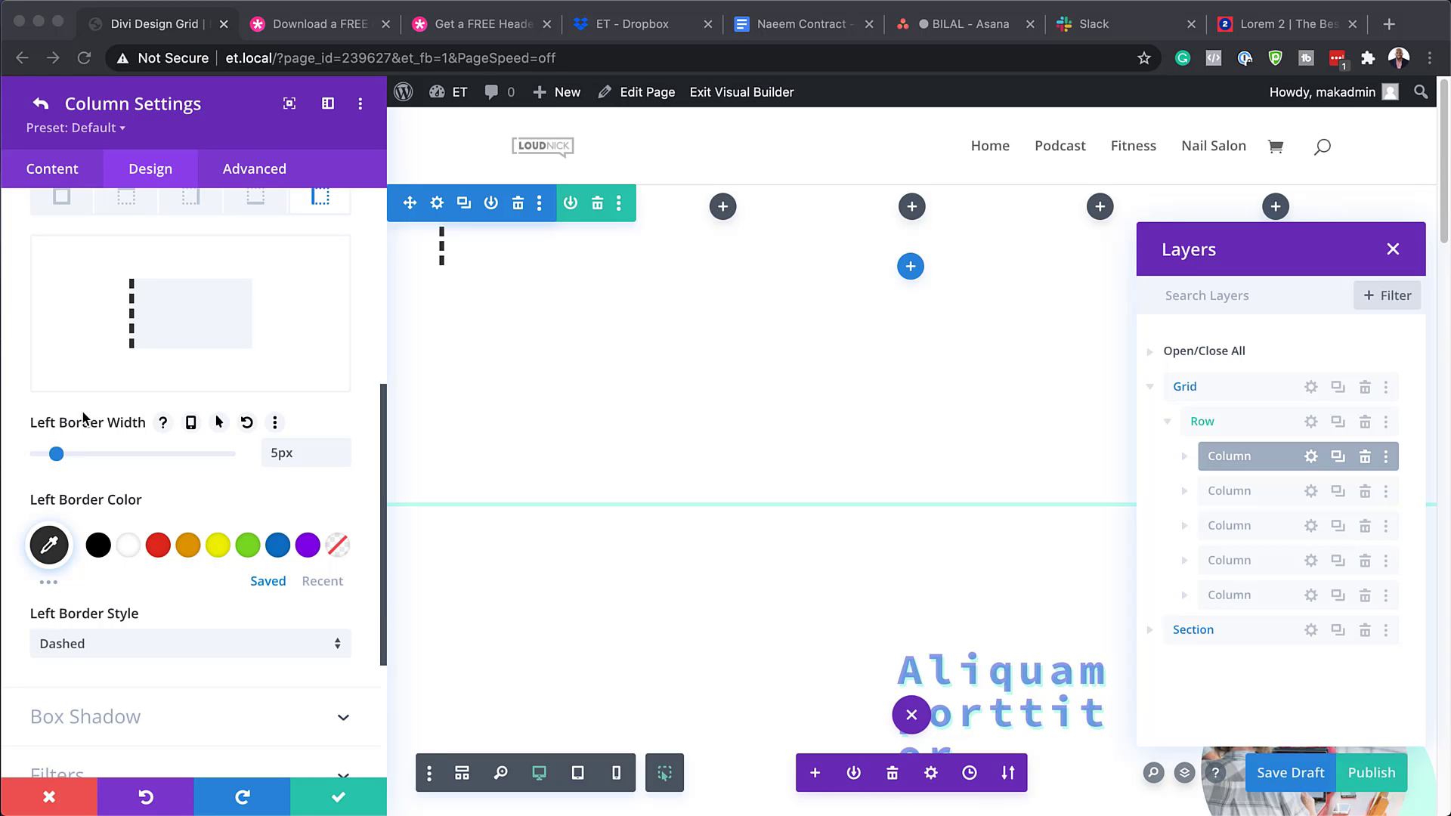
Set the first column's left border color to #bdffed and return to the row settings.
{"action": "left_click", "coordinate": [49, 546]}
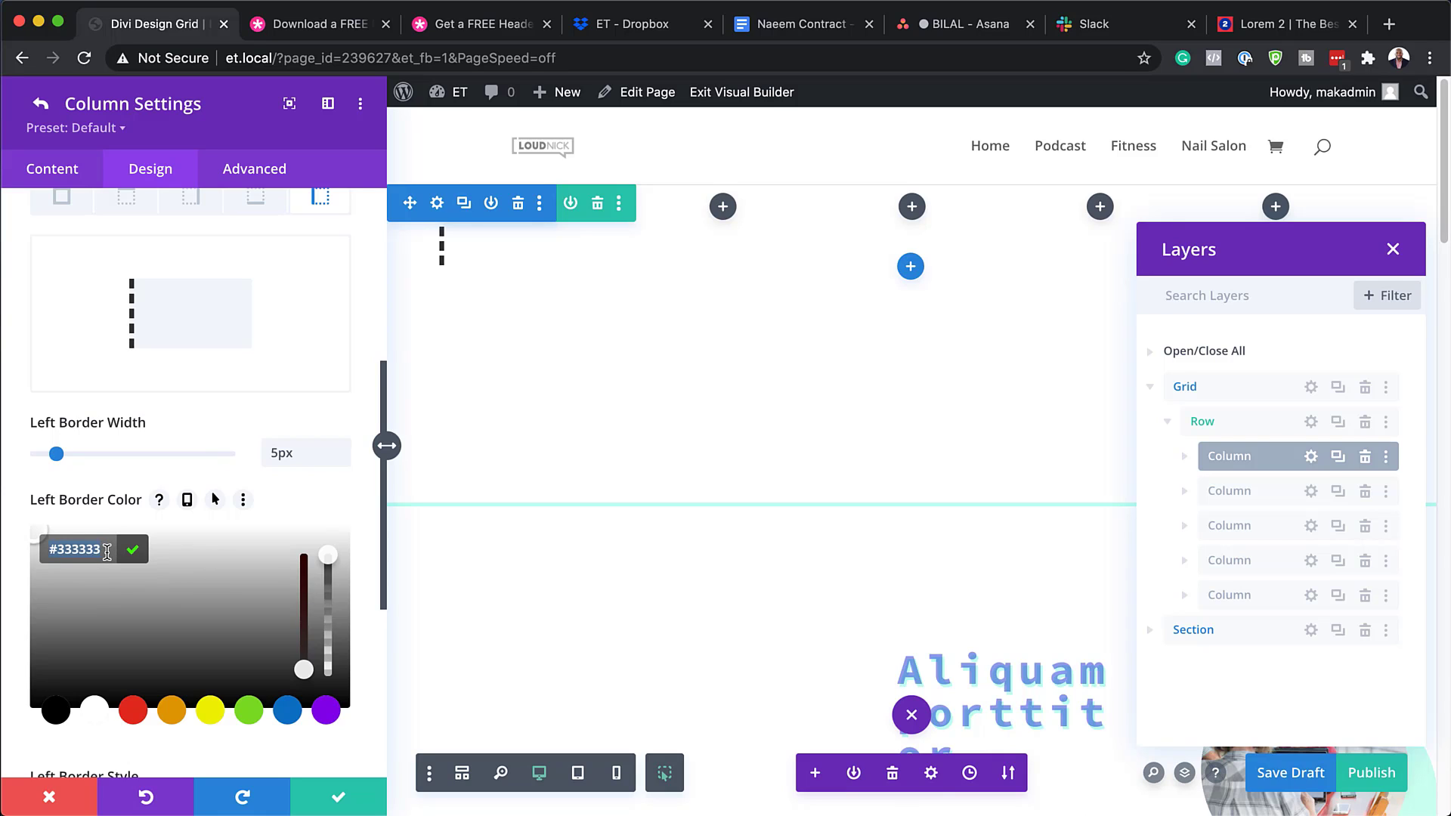
{"action": "type", "text": "#bdffed"}
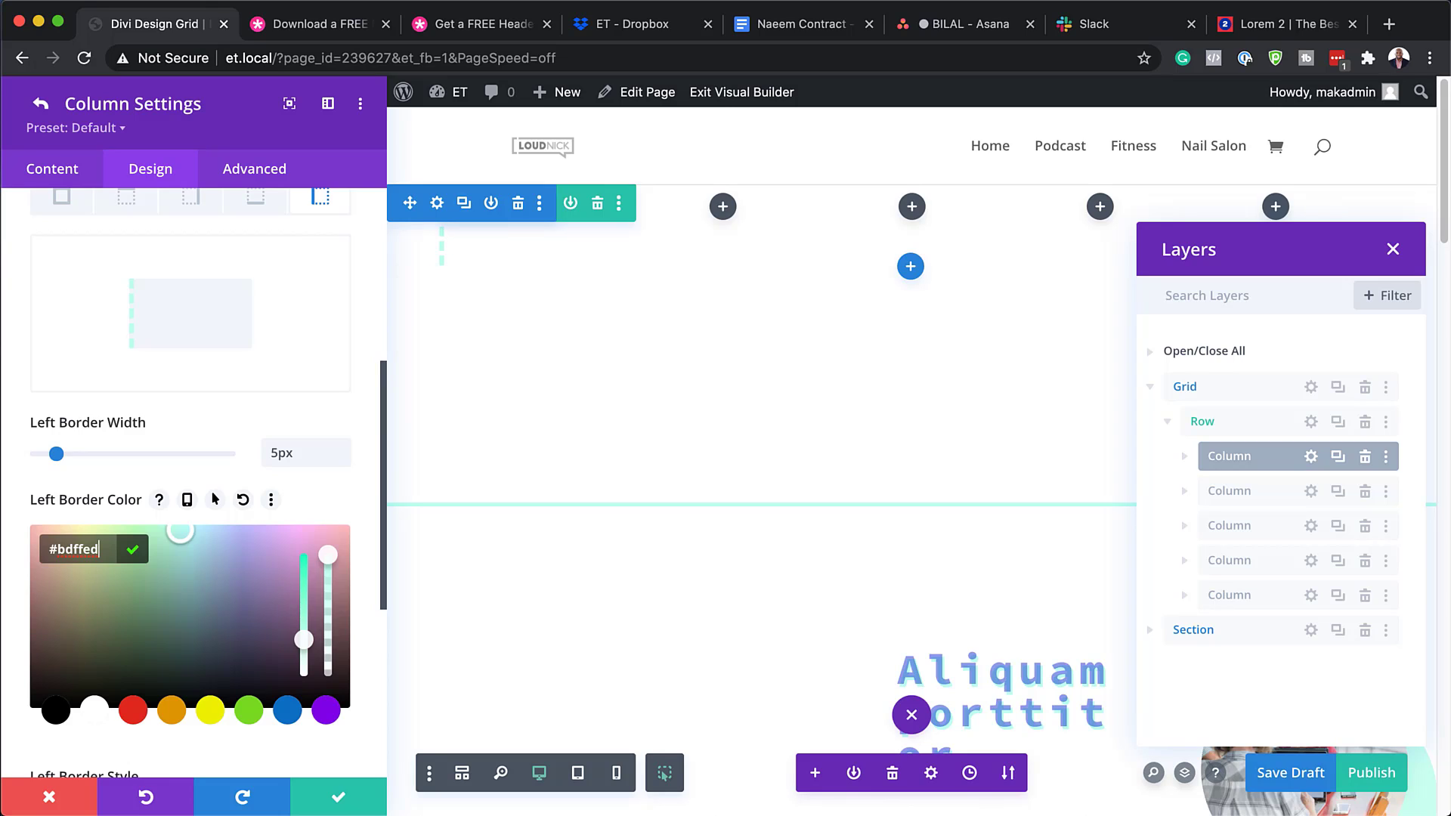
{"action": "left_click", "coordinate": [41, 104]}
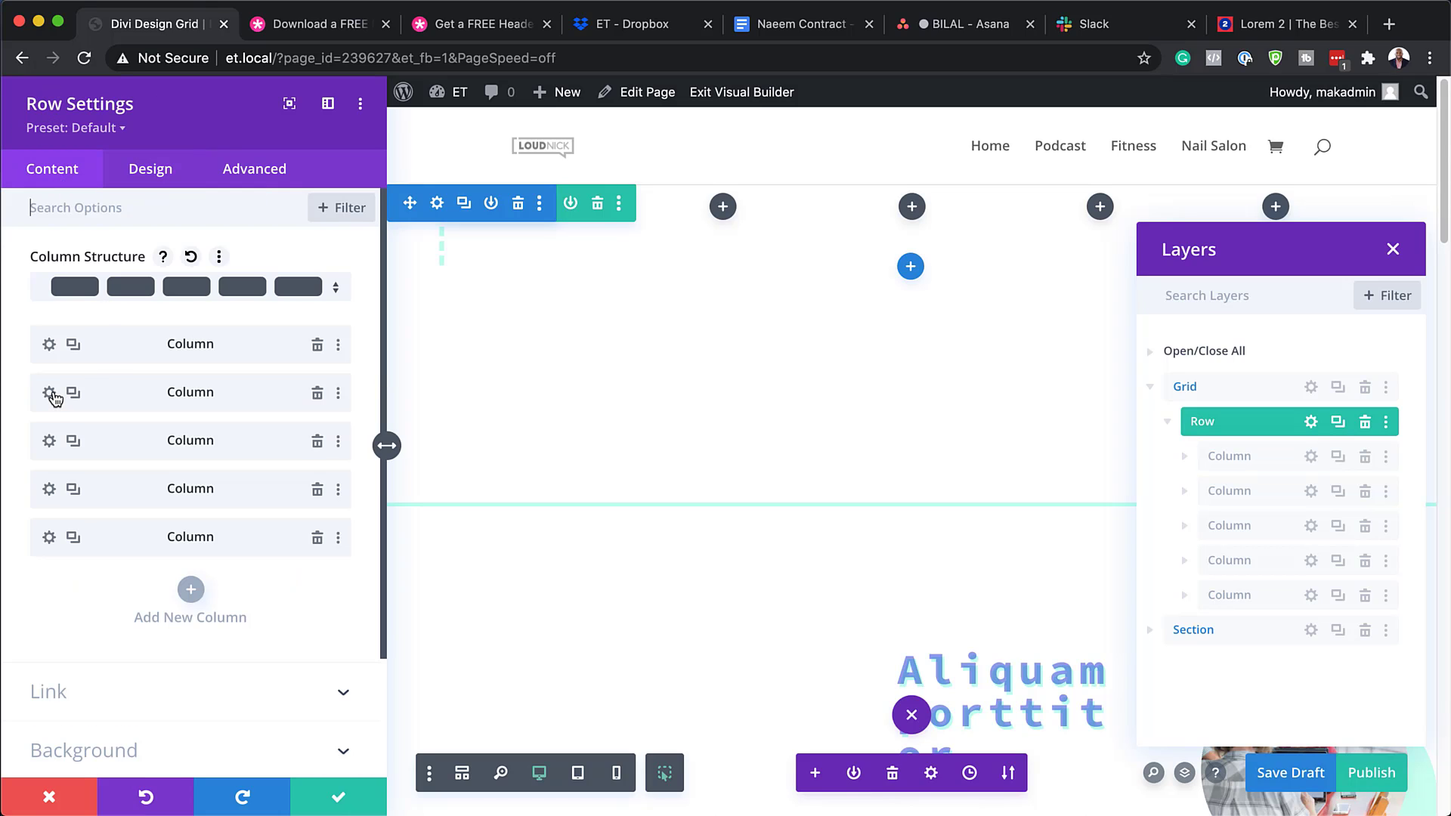
Set the second column's background color to #bdffed.
{"action": "left_click", "coordinate": [50, 393]}
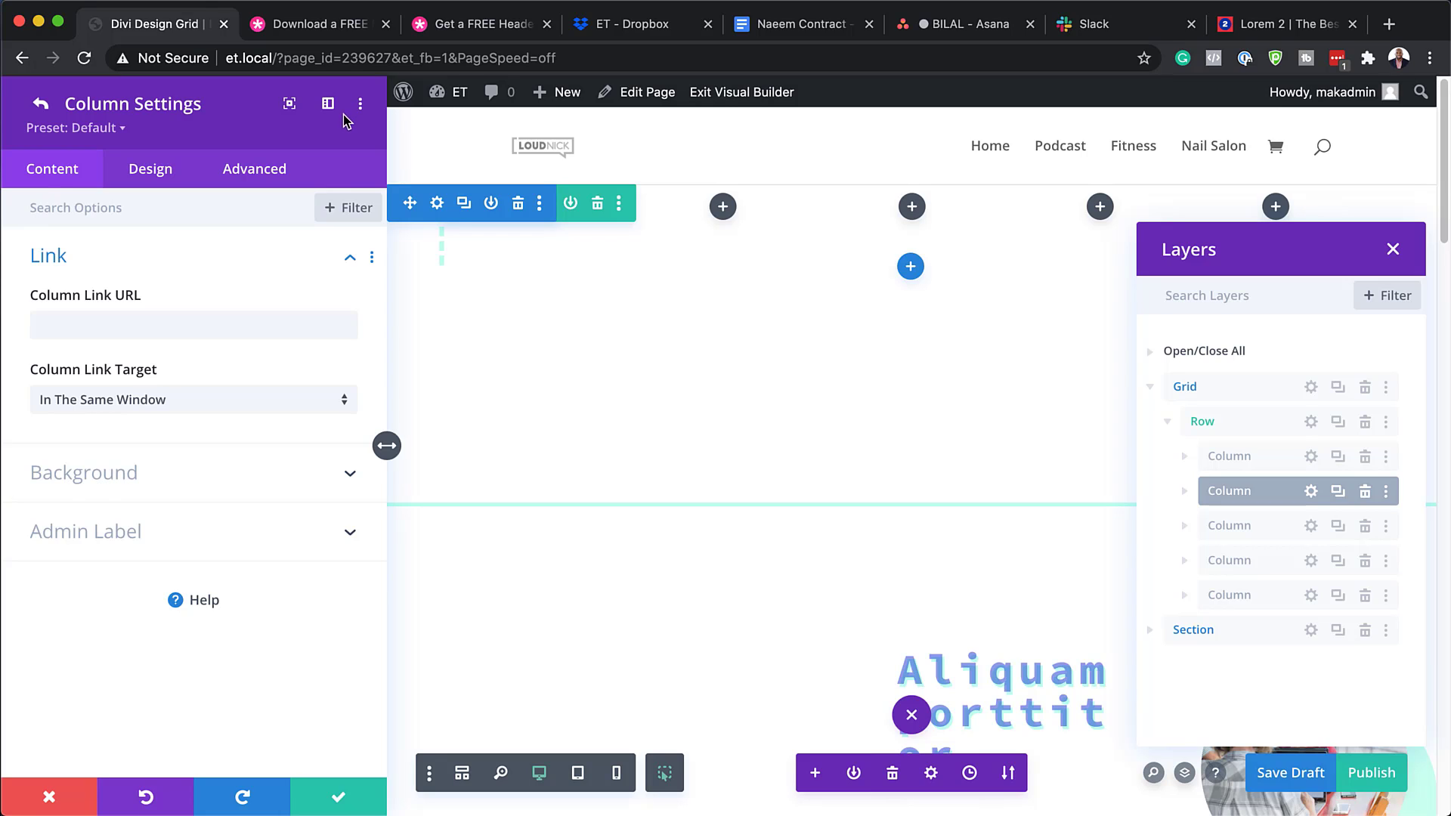
{"action": "left_click", "coordinate": [115, 472]}
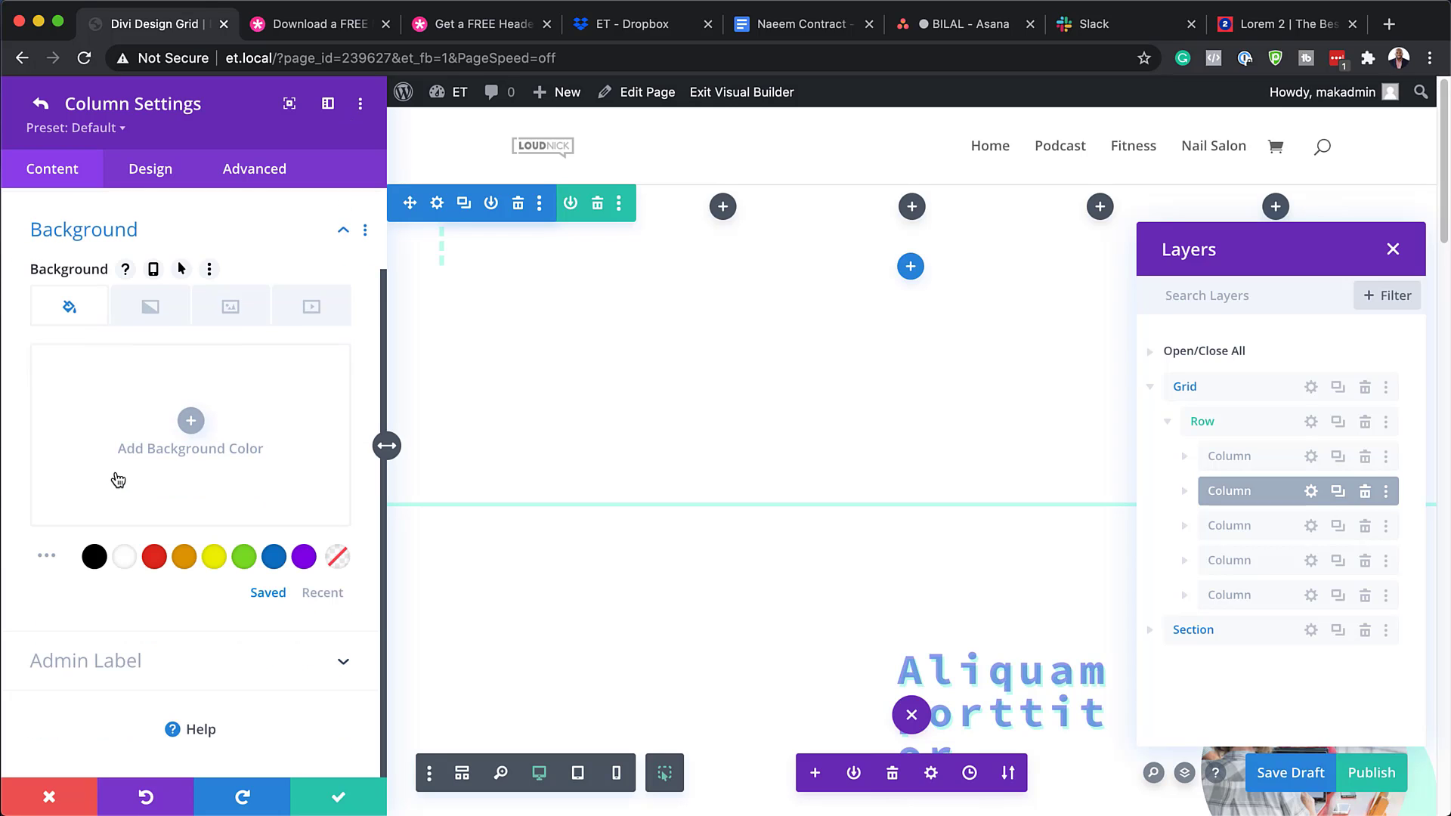
{"action": "left_click", "coordinate": [191, 420]}
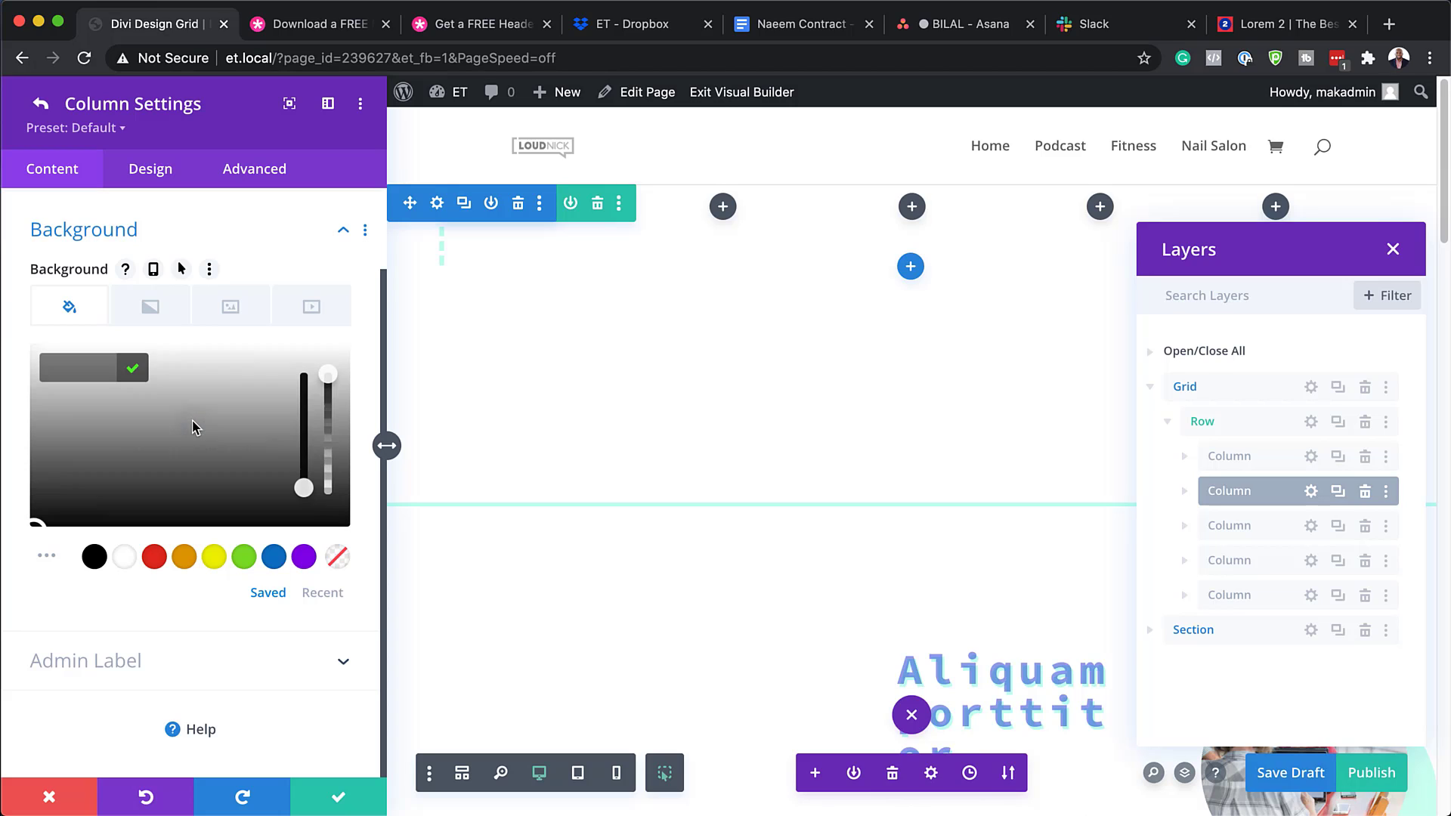
{"action": "left_click", "coordinate": [91, 375]}
{"action": "type", "text": "#bdffed"}
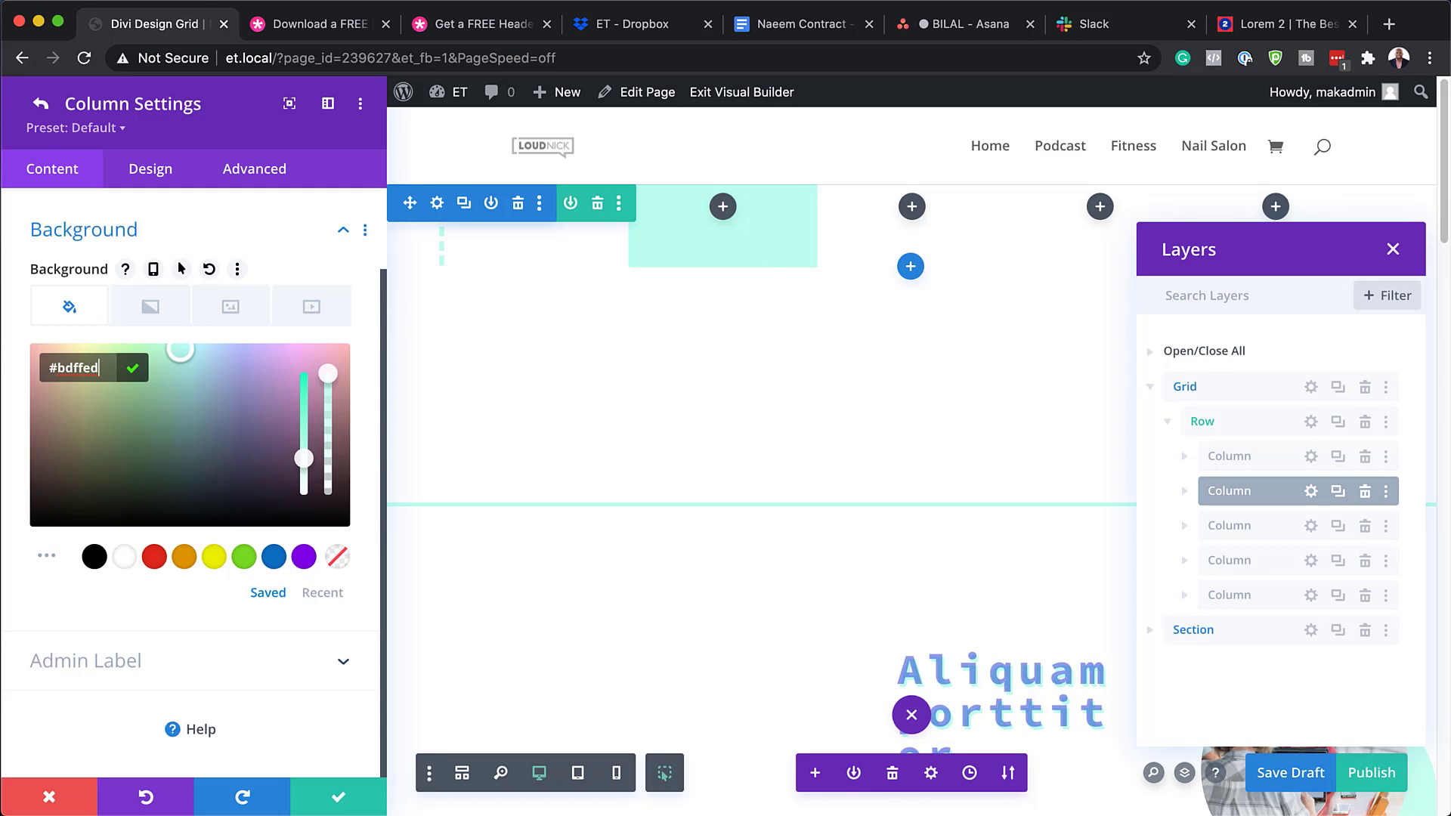
Give the second column a right border 4px wide.
{"action": "left_click", "coordinate": [160, 176]}
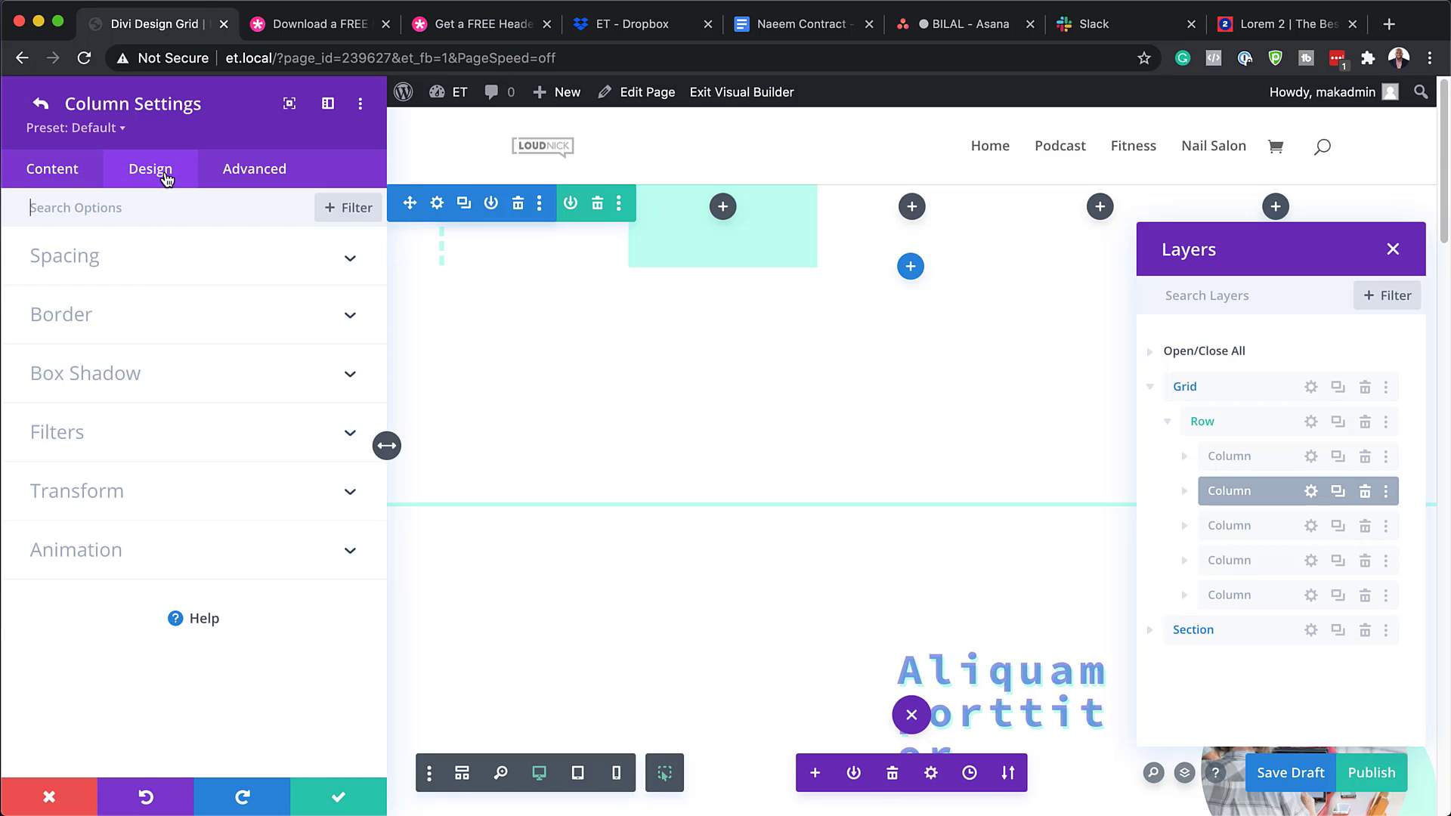
{"action": "left_click", "coordinate": [88, 335]}
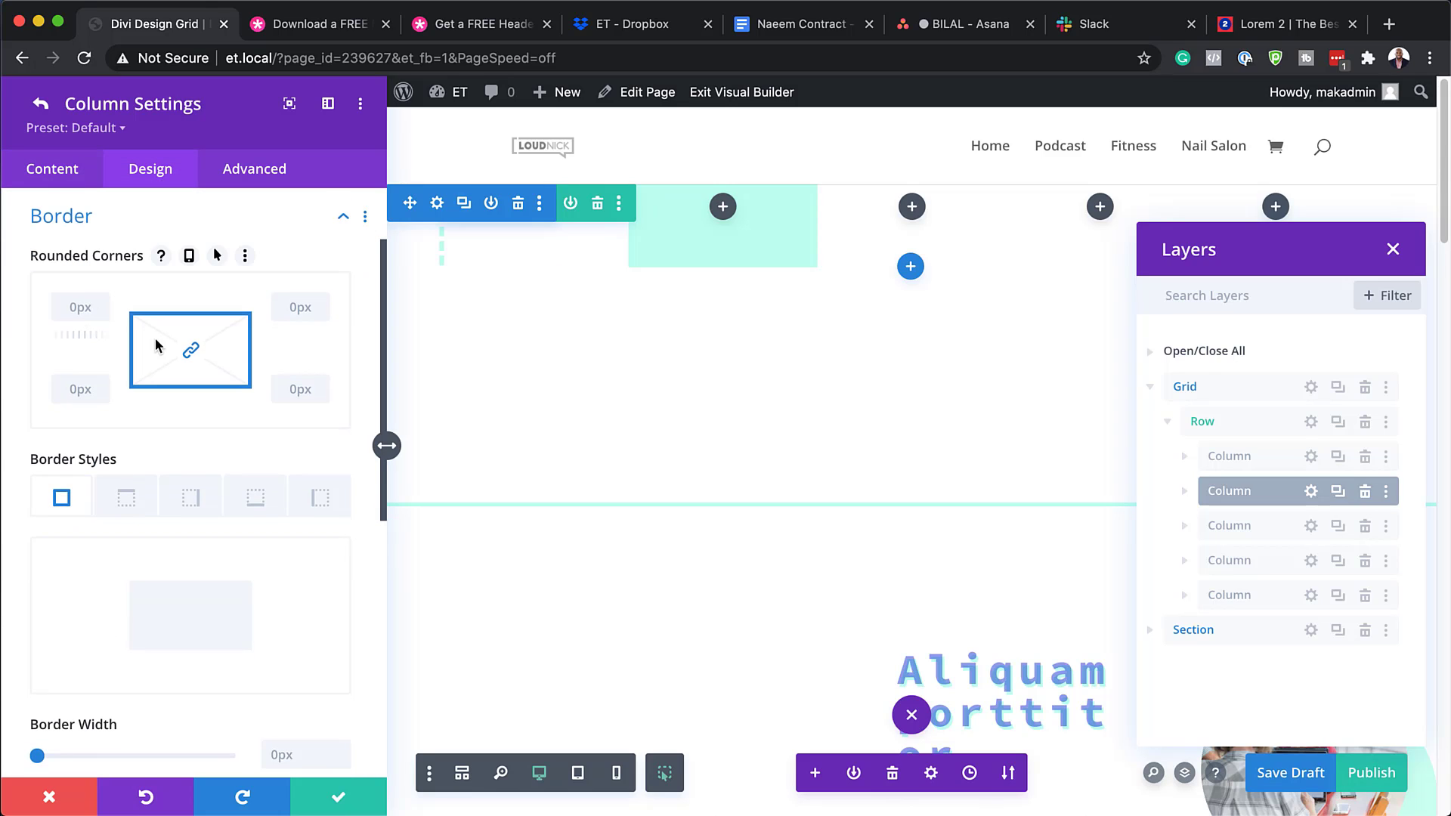
{"action": "left_click", "coordinate": [202, 505]}
{"action": "scroll", "coordinate": [240, 566], "scroll_direction": "down", "scroll_amount": 1}
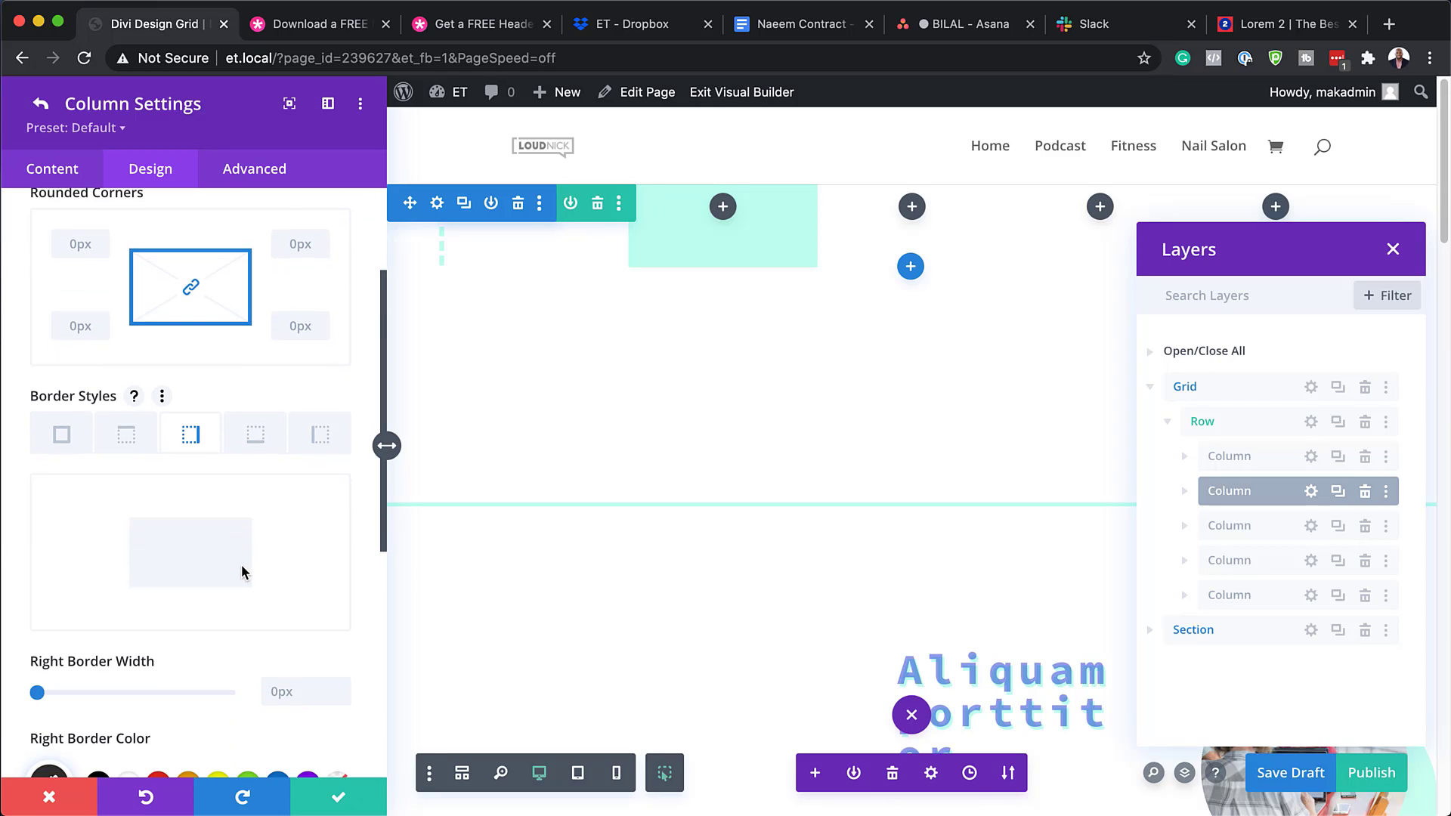
{"action": "scroll", "coordinate": [321, 691], "scroll_direction": "down", "scroll_amount": 2}
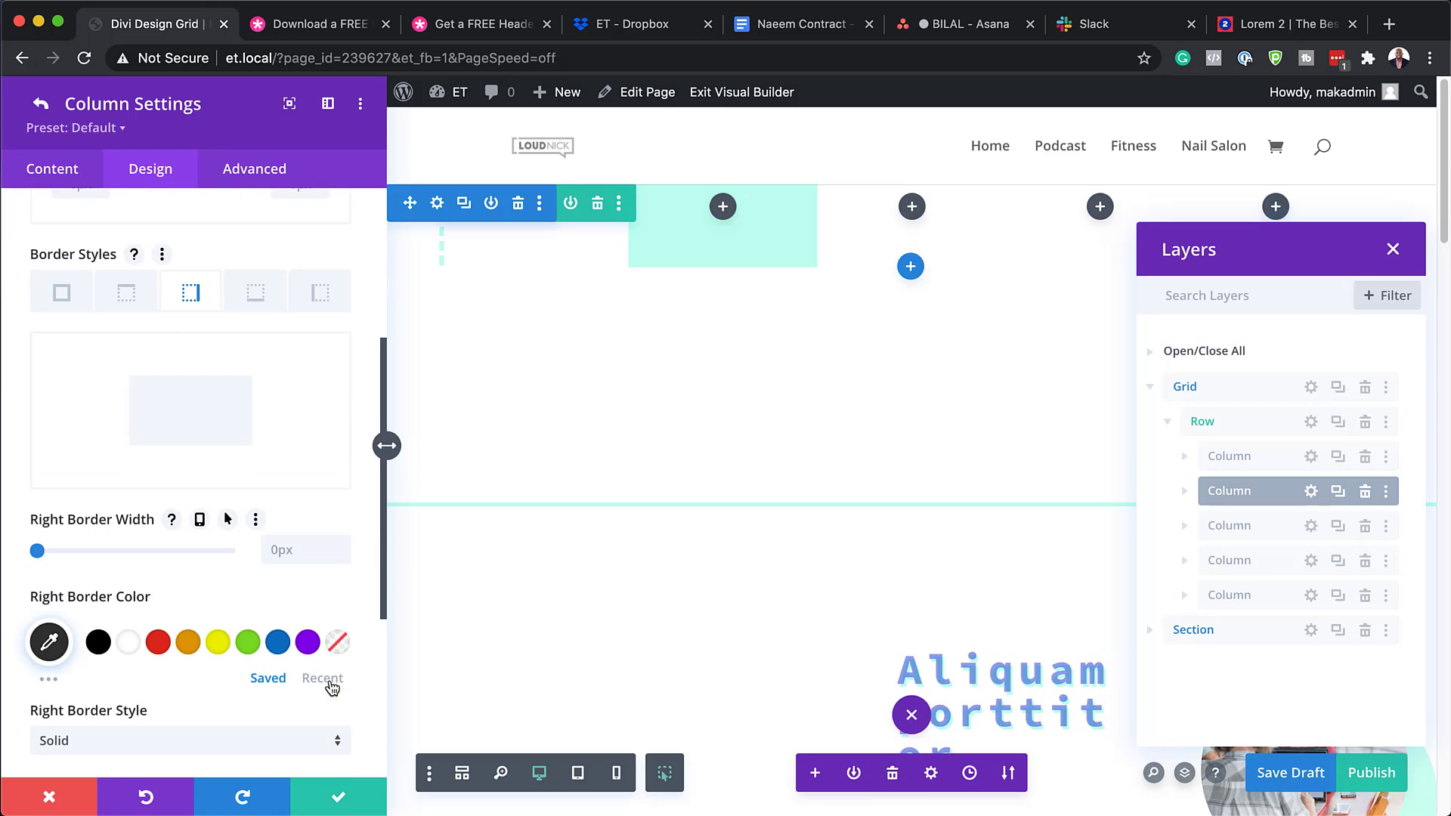
{"action": "left_click", "coordinate": [343, 543]}
{"action": "left_click", "coordinate": [343, 543]}
{"action": "left_click", "coordinate": [344, 543]}
{"action": "left_click", "coordinate": [343, 544]}
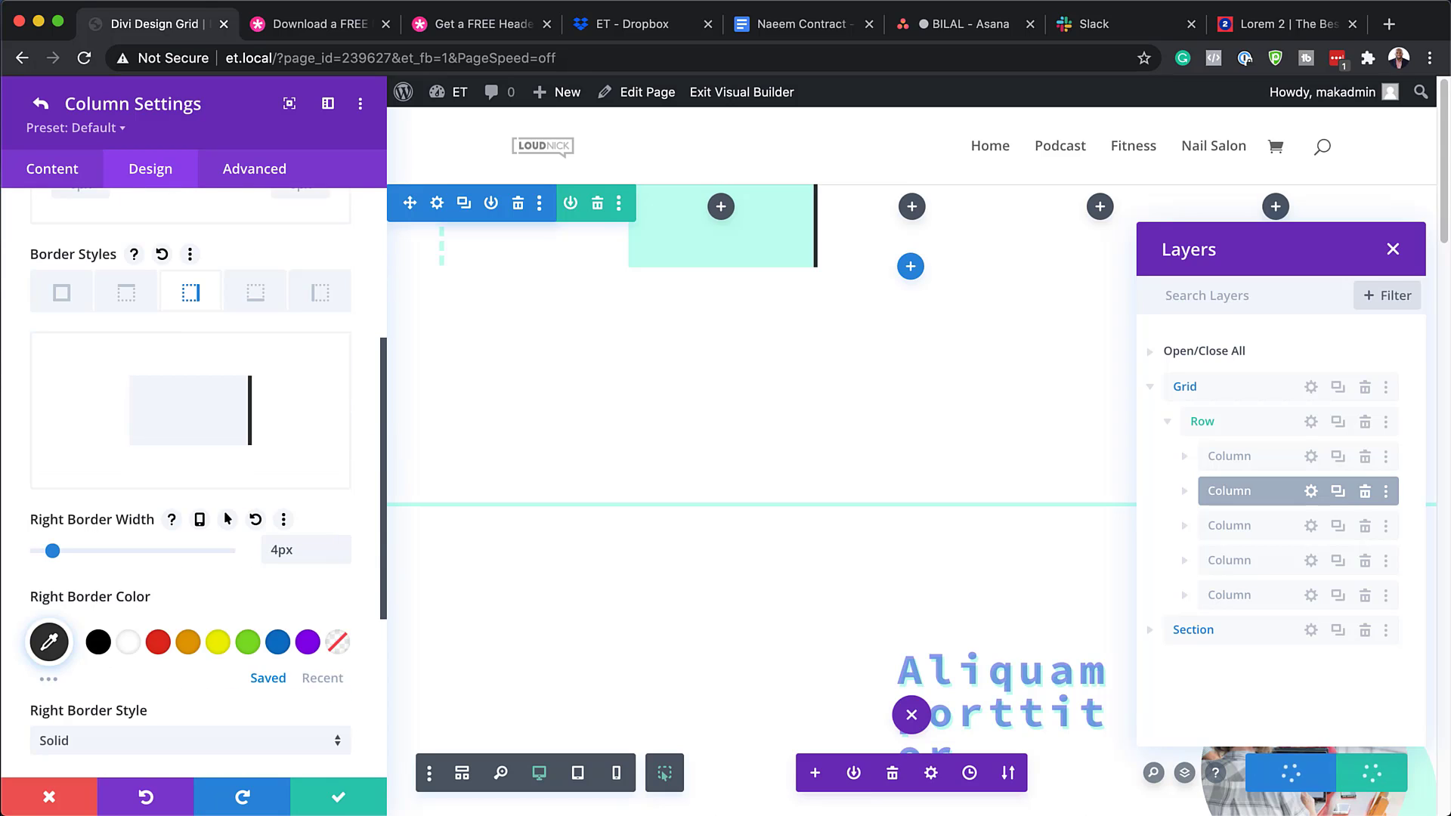
Set the second column's right border color to #bdffed and return to the row settings.
{"action": "scroll", "coordinate": [226, 468], "scroll_direction": "down", "scroll_amount": 1}
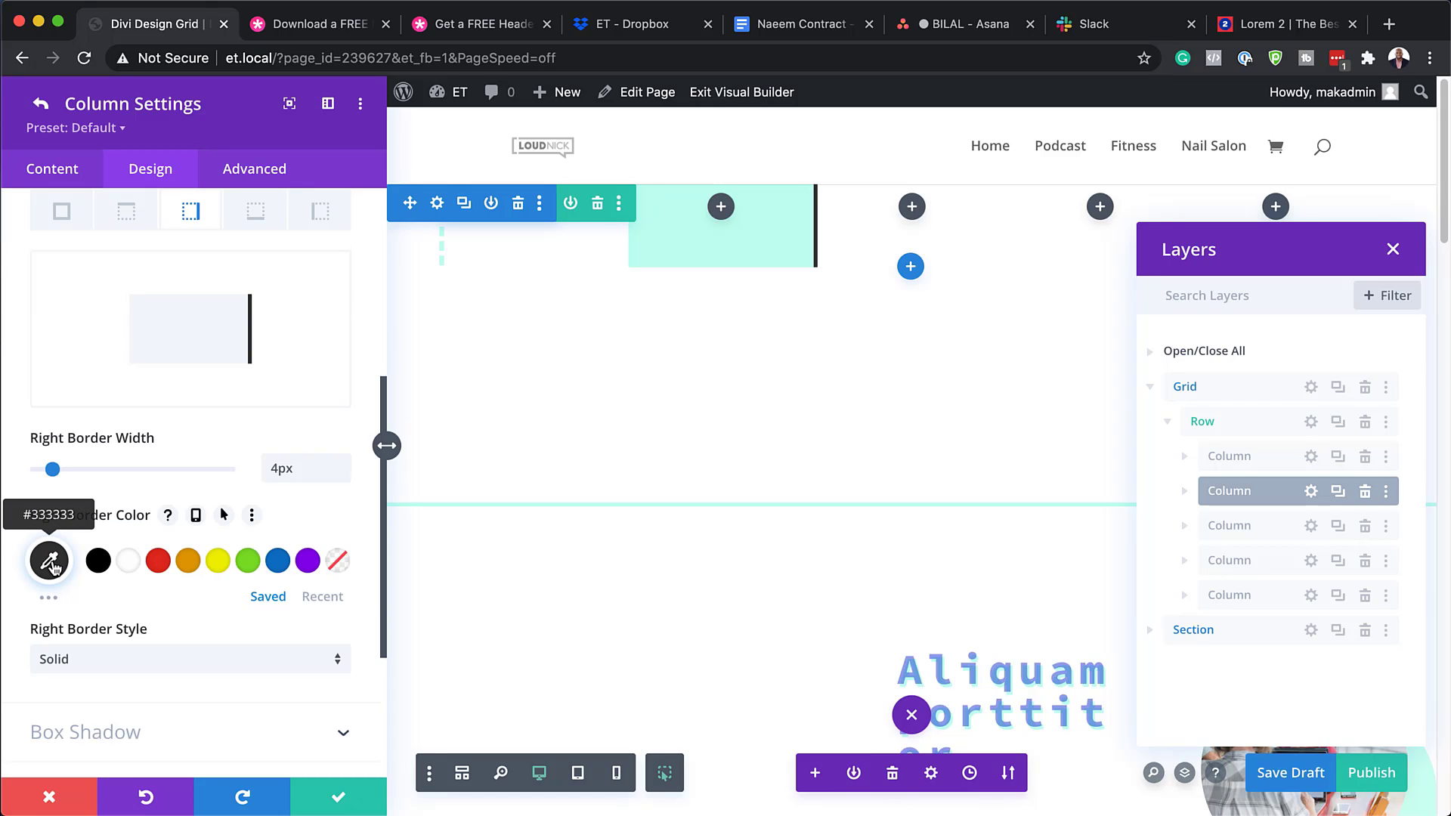
{"action": "left_click", "coordinate": [50, 563]}
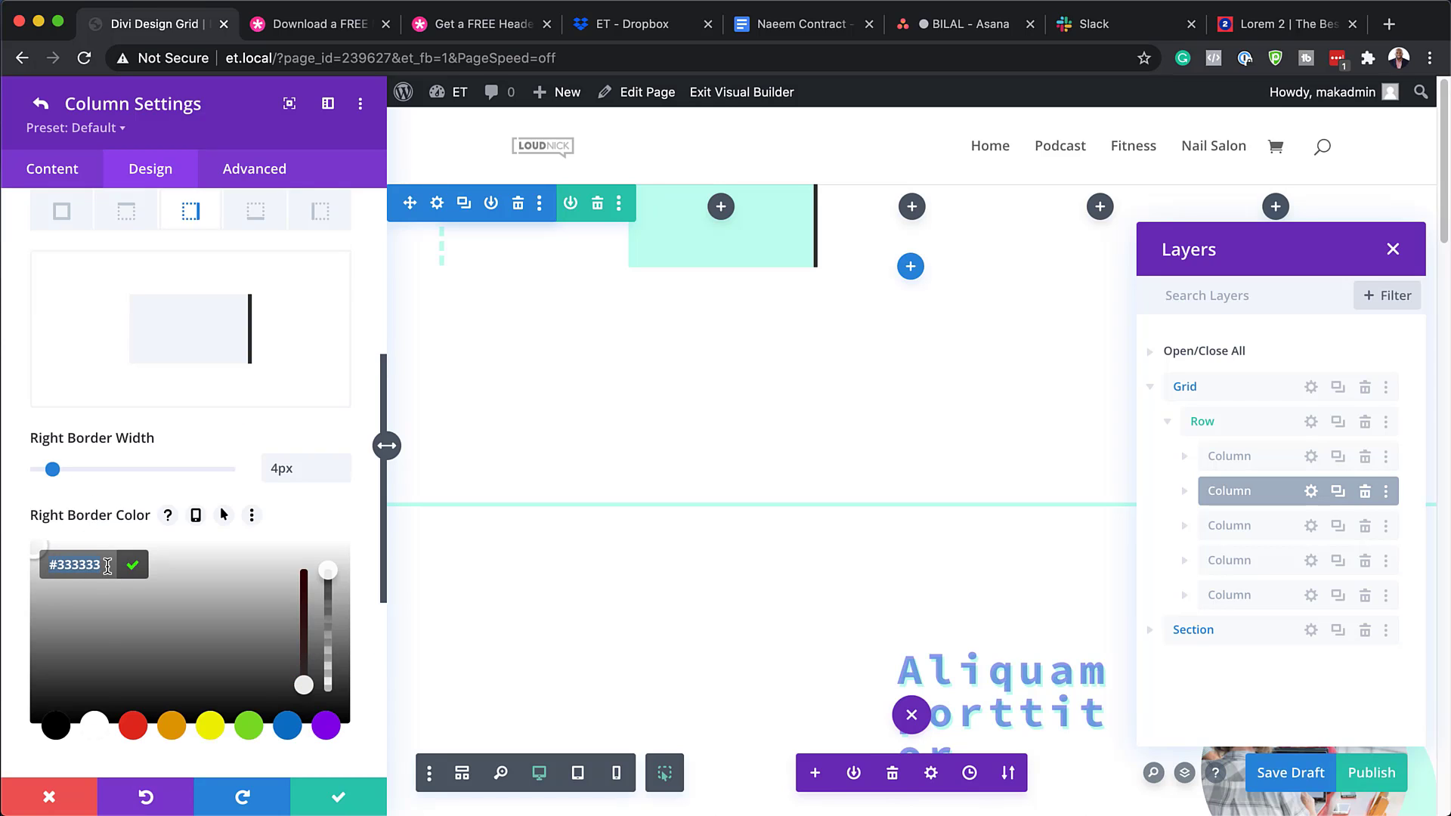
{"action": "type", "text": "#bdffed"}
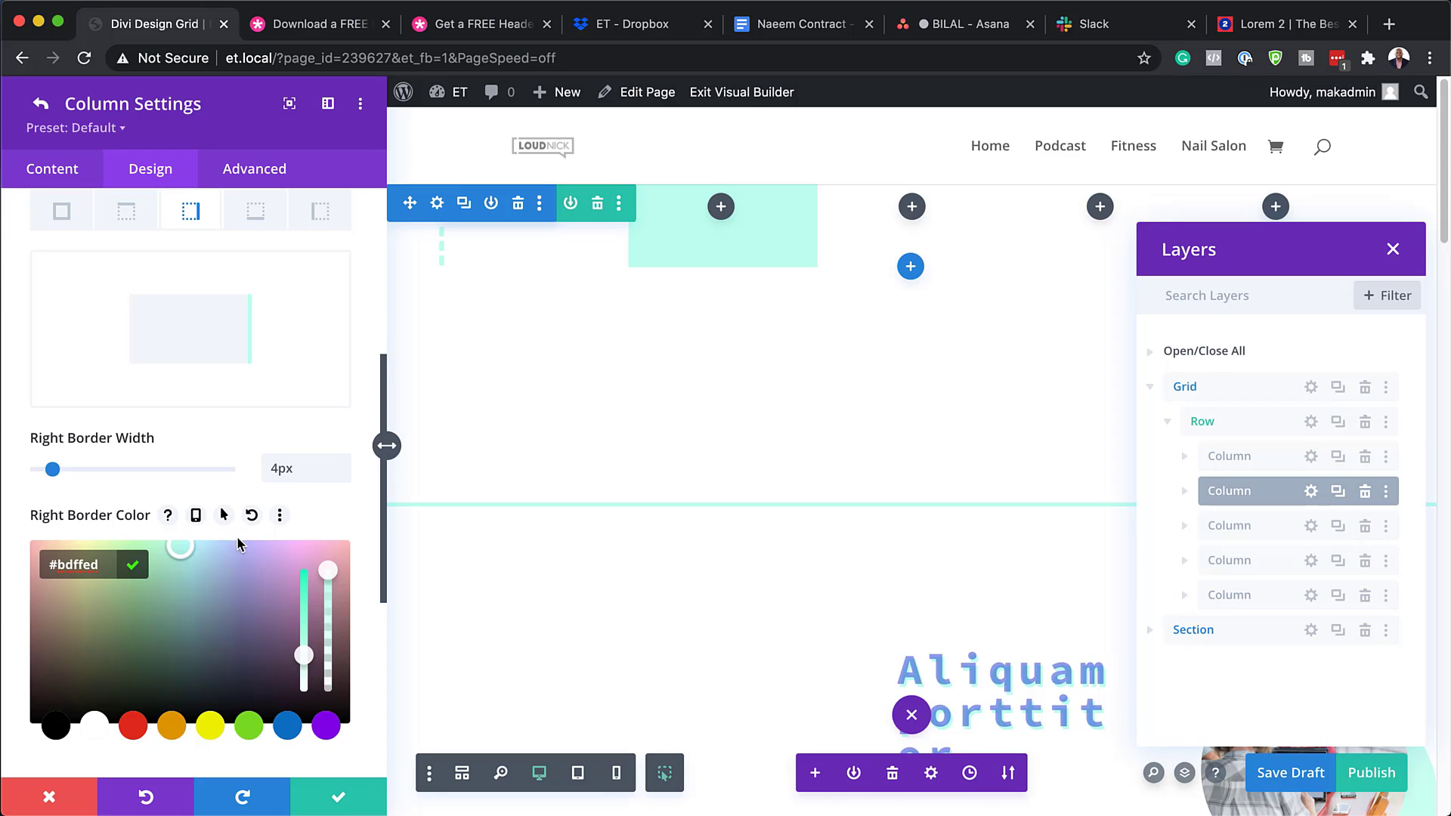
{"action": "scroll", "coordinate": [258, 550], "scroll_direction": "down", "scroll_amount": 3}
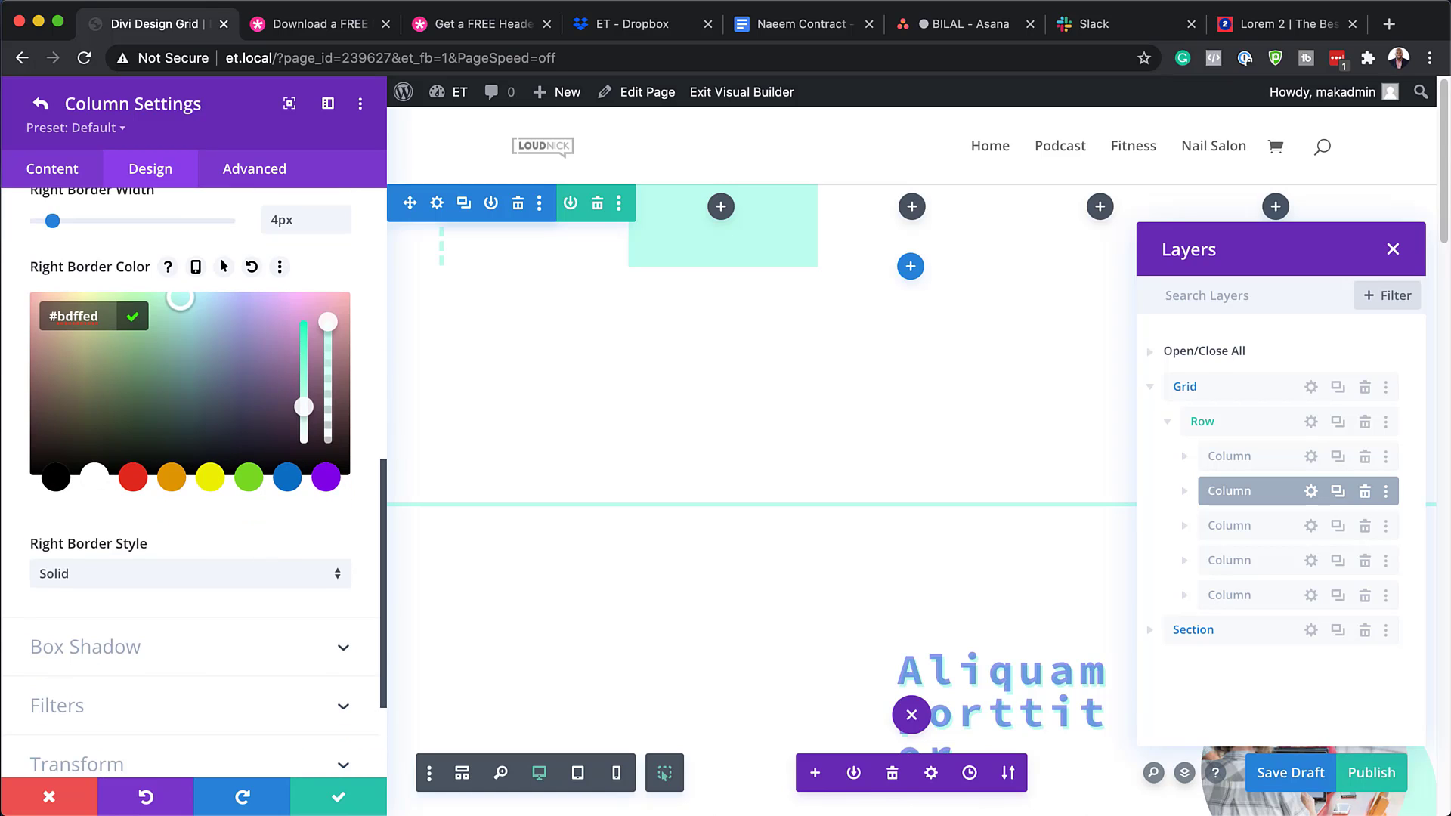
{"action": "scroll", "coordinate": [47, 193], "scroll_direction": "up", "scroll_amount": 3}
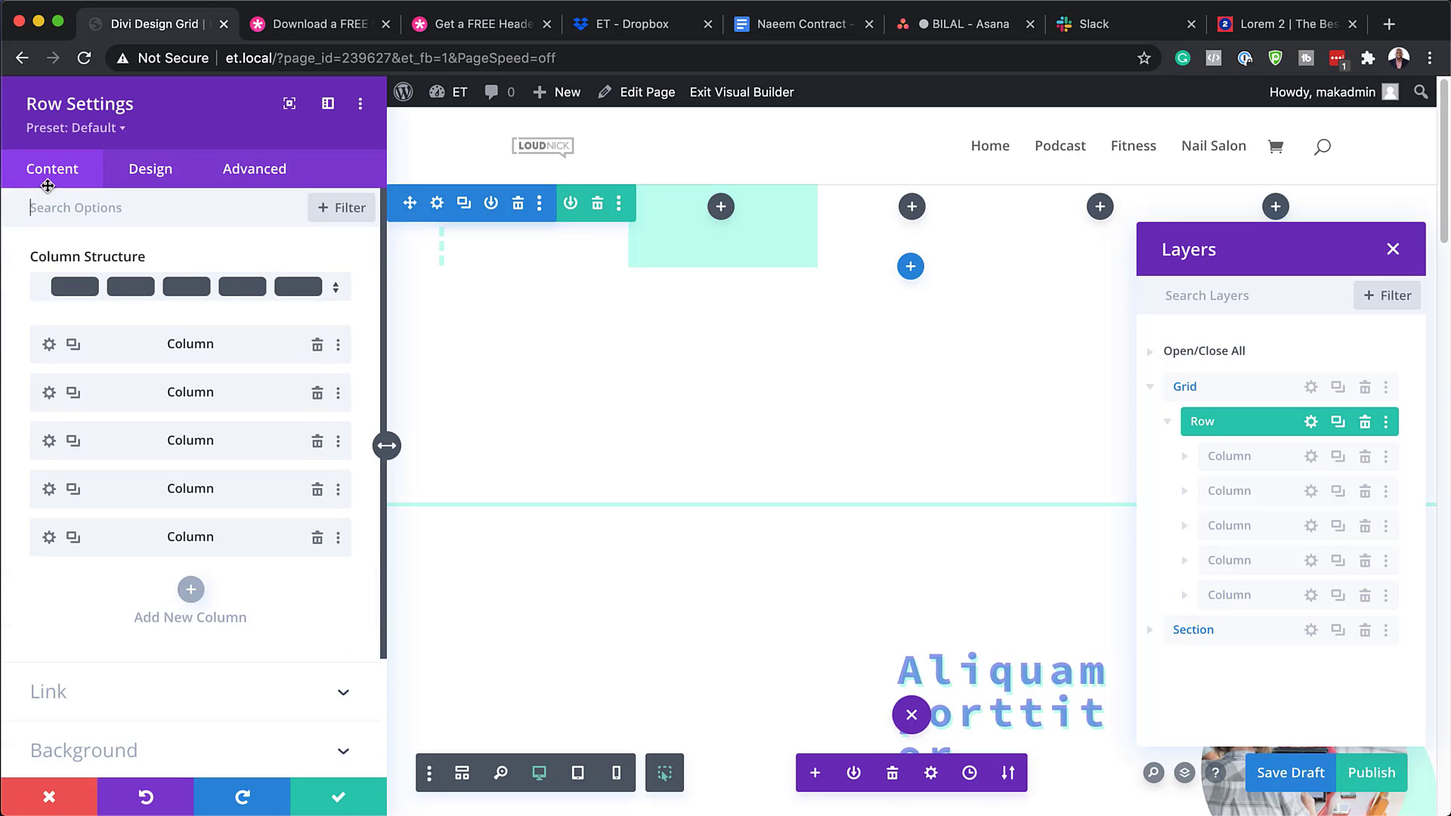
Set the third column's right border color to rgba(35,38,211,0.12).
{"action": "left_click", "coordinate": [50, 442]}
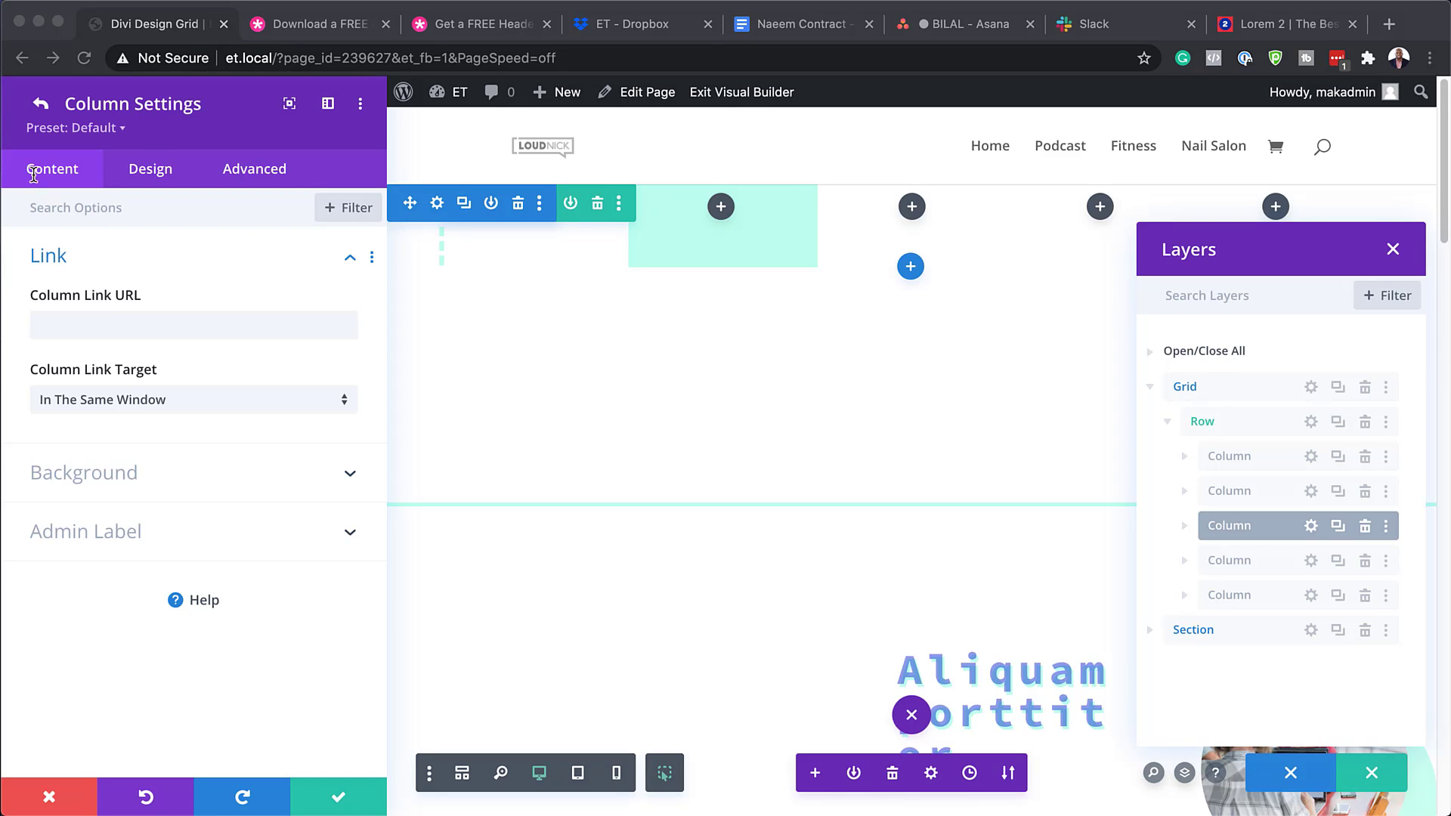
{"action": "left_click", "coordinate": [151, 168]}
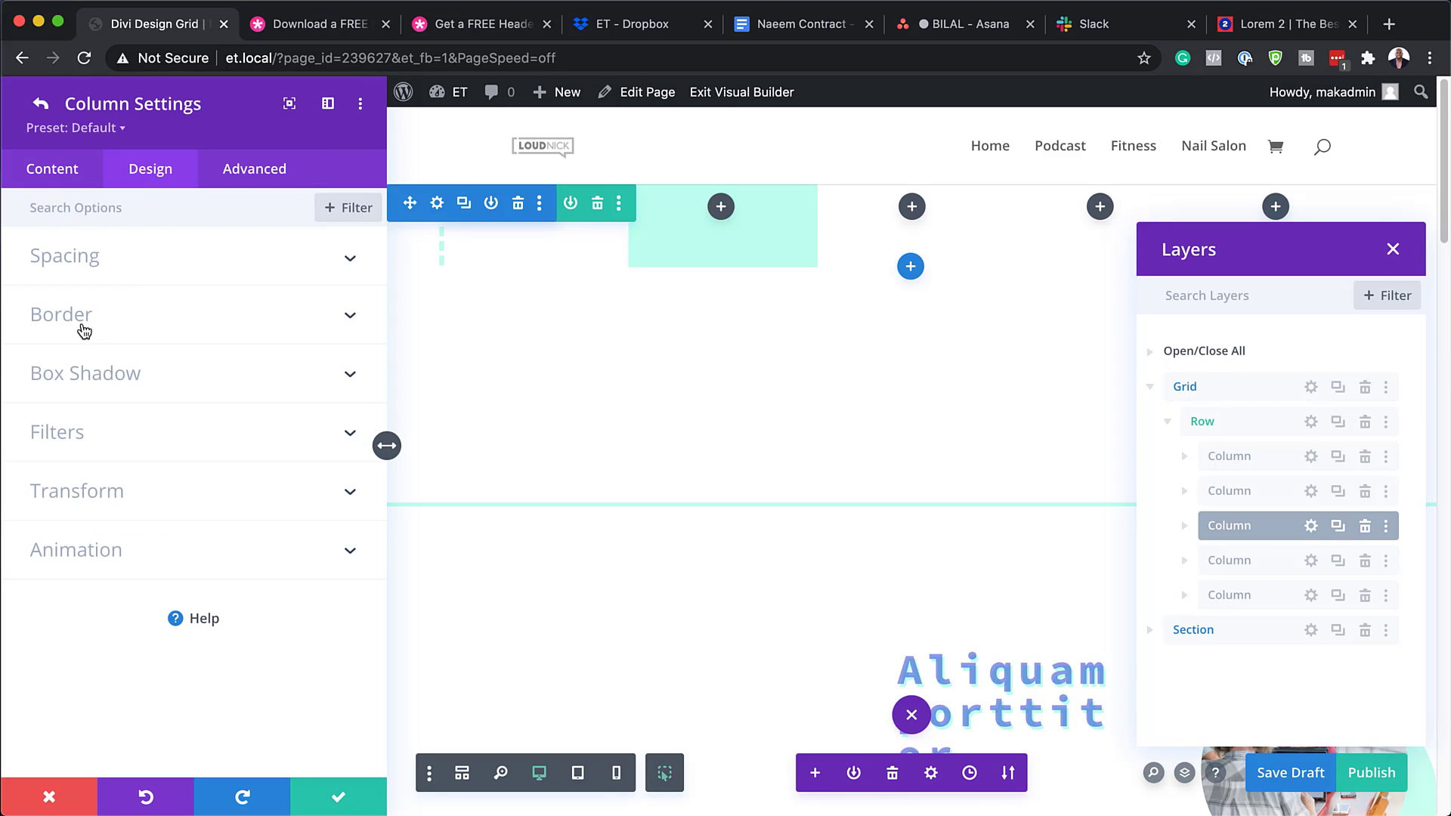
{"action": "left_click", "coordinate": [85, 323]}
{"action": "left_click", "coordinate": [190, 498]}
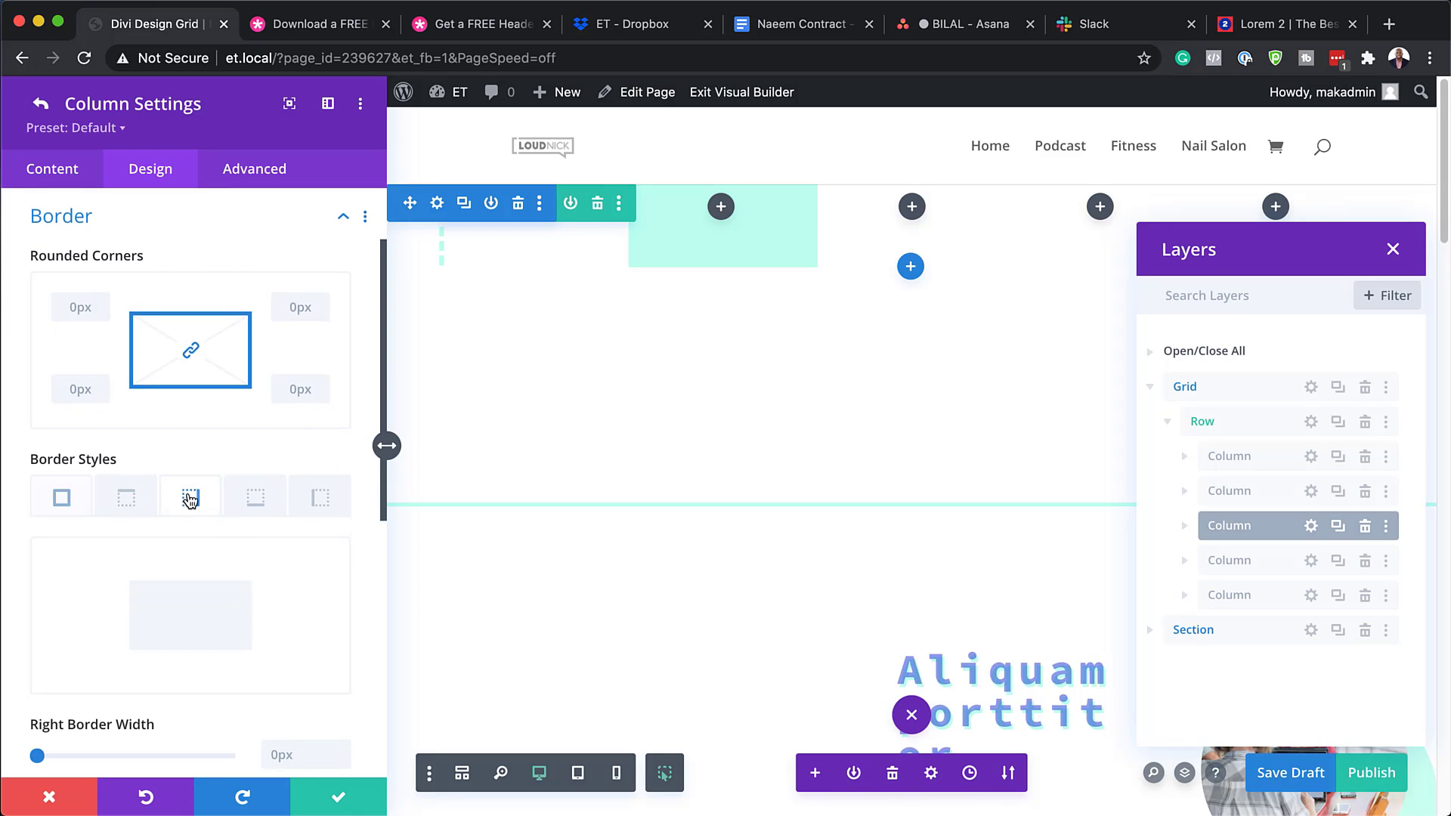
{"action": "scroll", "coordinate": [205, 650], "scroll_direction": "down", "scroll_amount": 4}
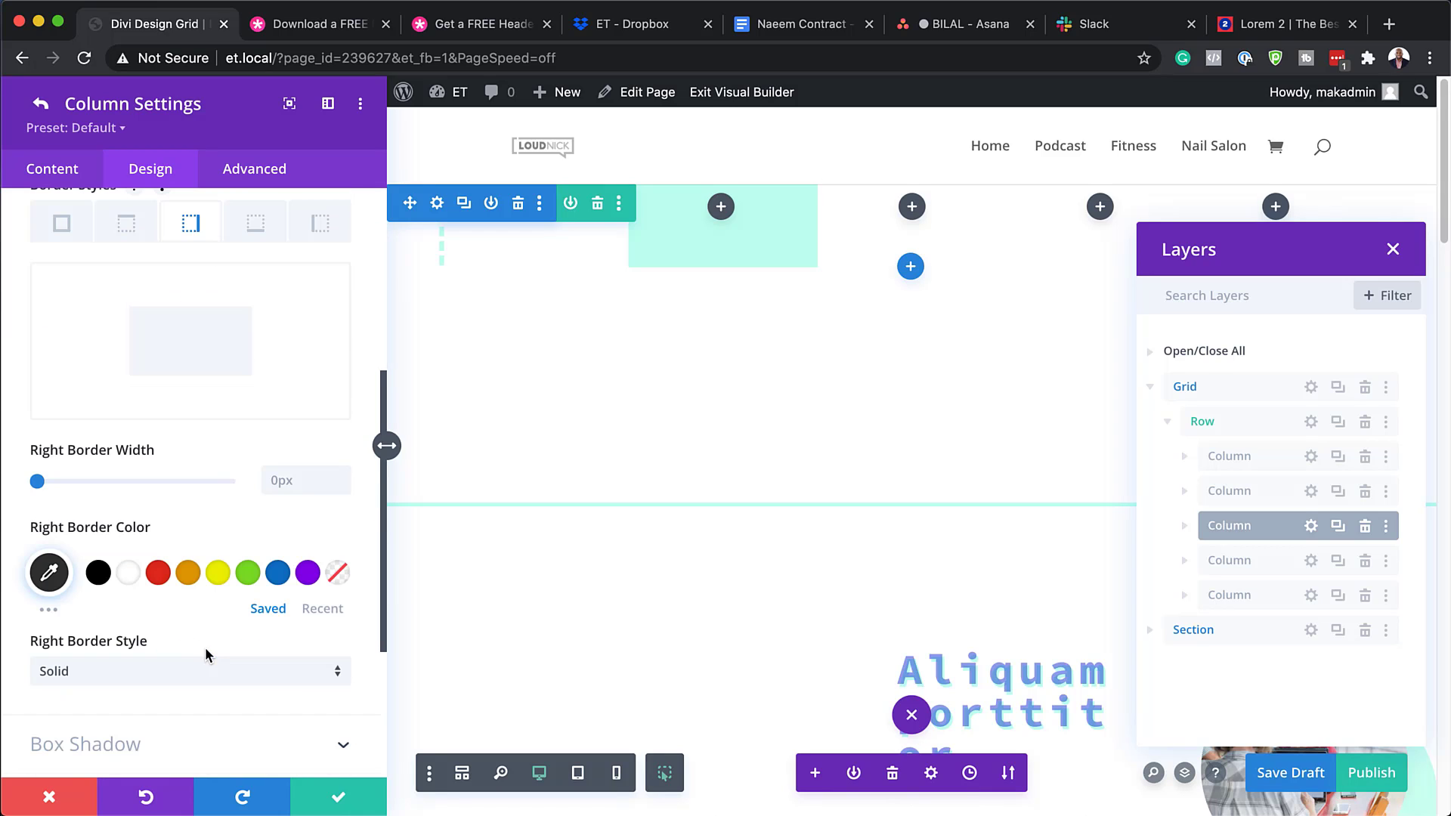
{"action": "left_click", "coordinate": [49, 573]}
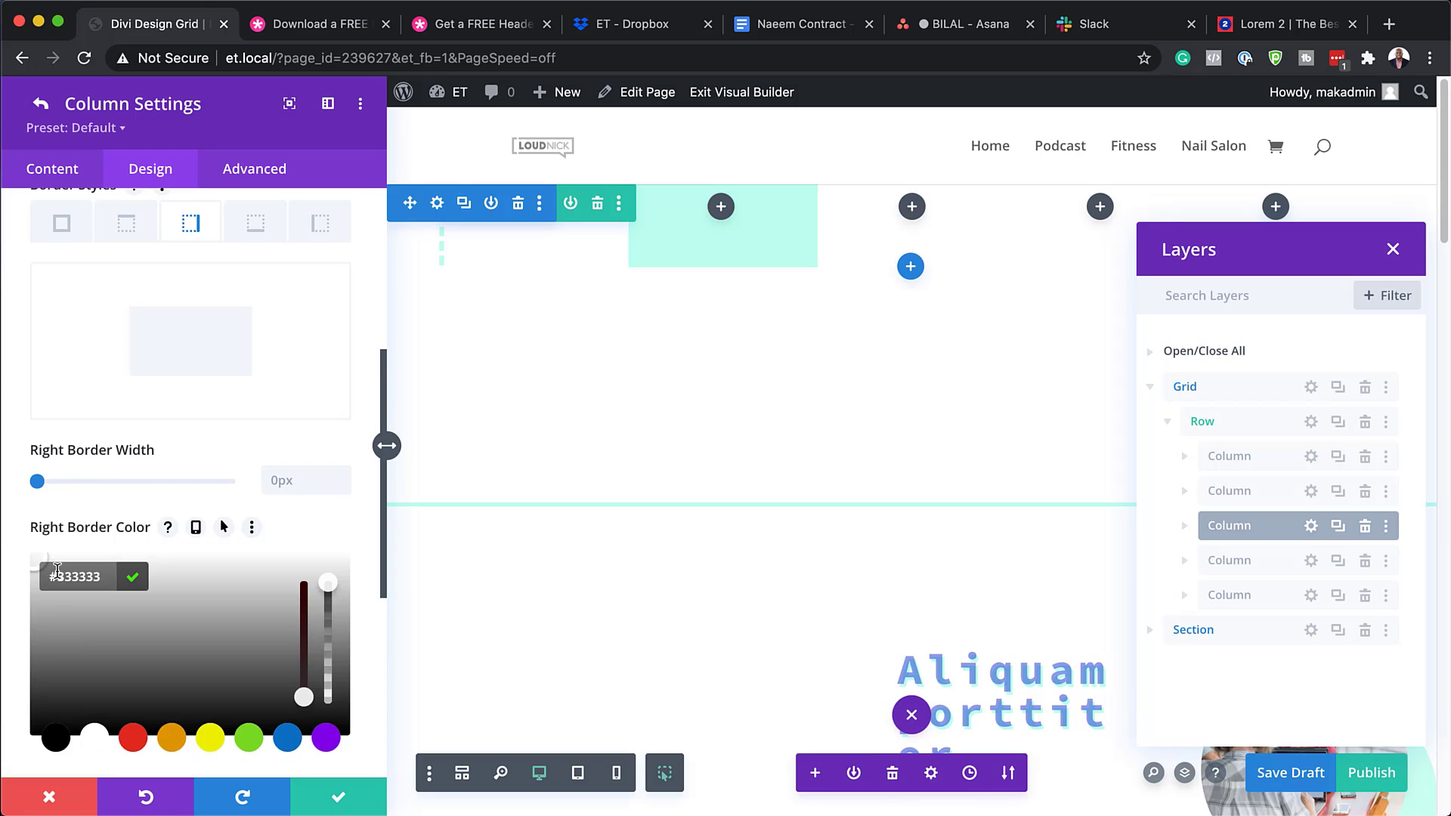
{"action": "mouse_move", "coordinate": [333, 589]}
{"action": "left_mouse_down"}
{"action": "mouse_move", "coordinate": [333, 630]}
{"action": "mouse_move", "coordinate": [328, 610]}
{"action": "left_mouse_up"}
{"action": "left_click_drag", "start_coordinate": [78, 577], "coordinate": [140, 588]}
{"action": "type", "text": "35,38,211,0.12"}
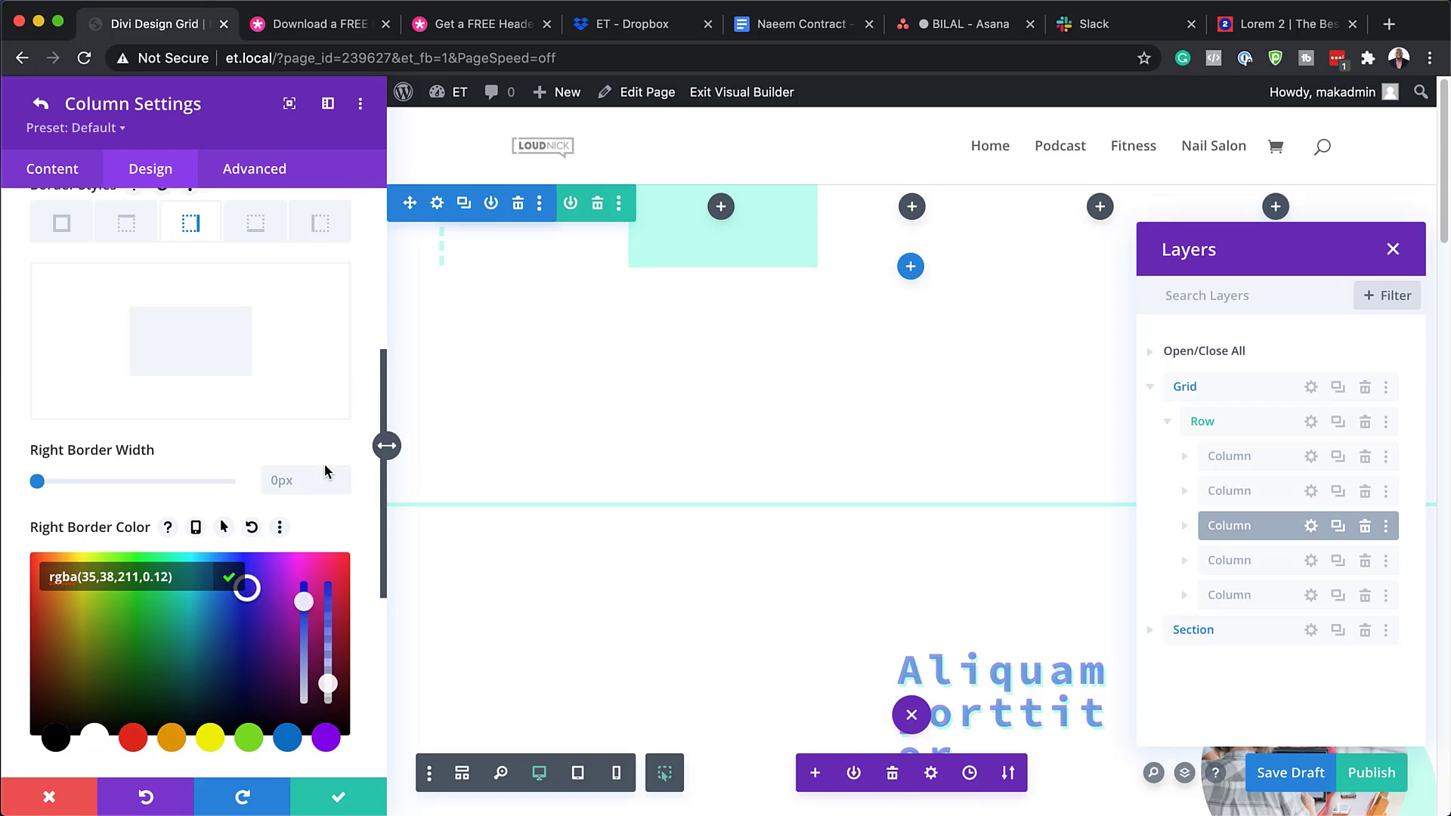
Set the third column's right border style to Dashed and return to the row settings.
{"action": "scroll", "coordinate": [227, 578], "scroll_direction": "down", "scroll_amount": 5}
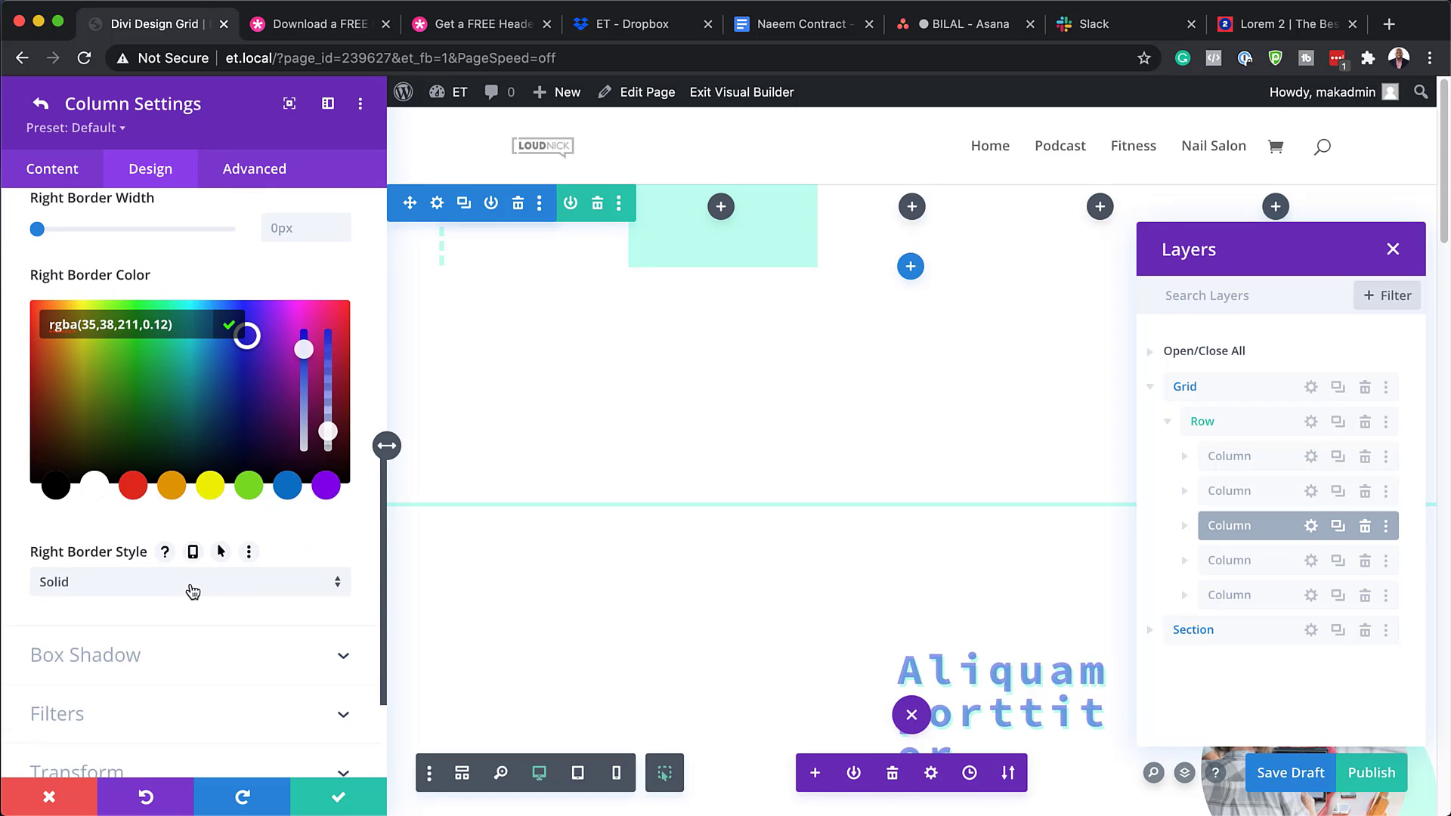
{"action": "left_click", "coordinate": [143, 586]}
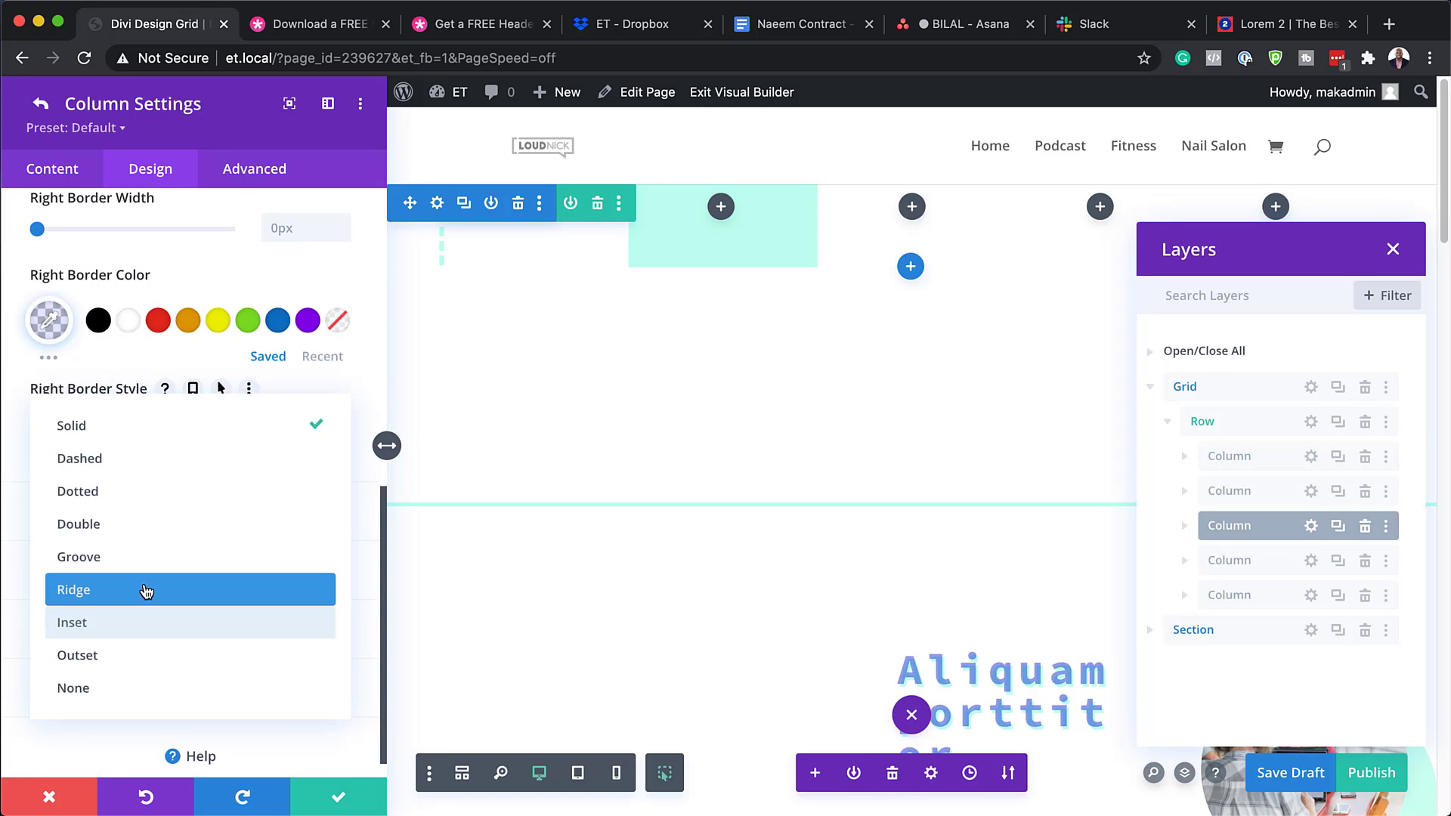
{"action": "left_click", "coordinate": [176, 450]}
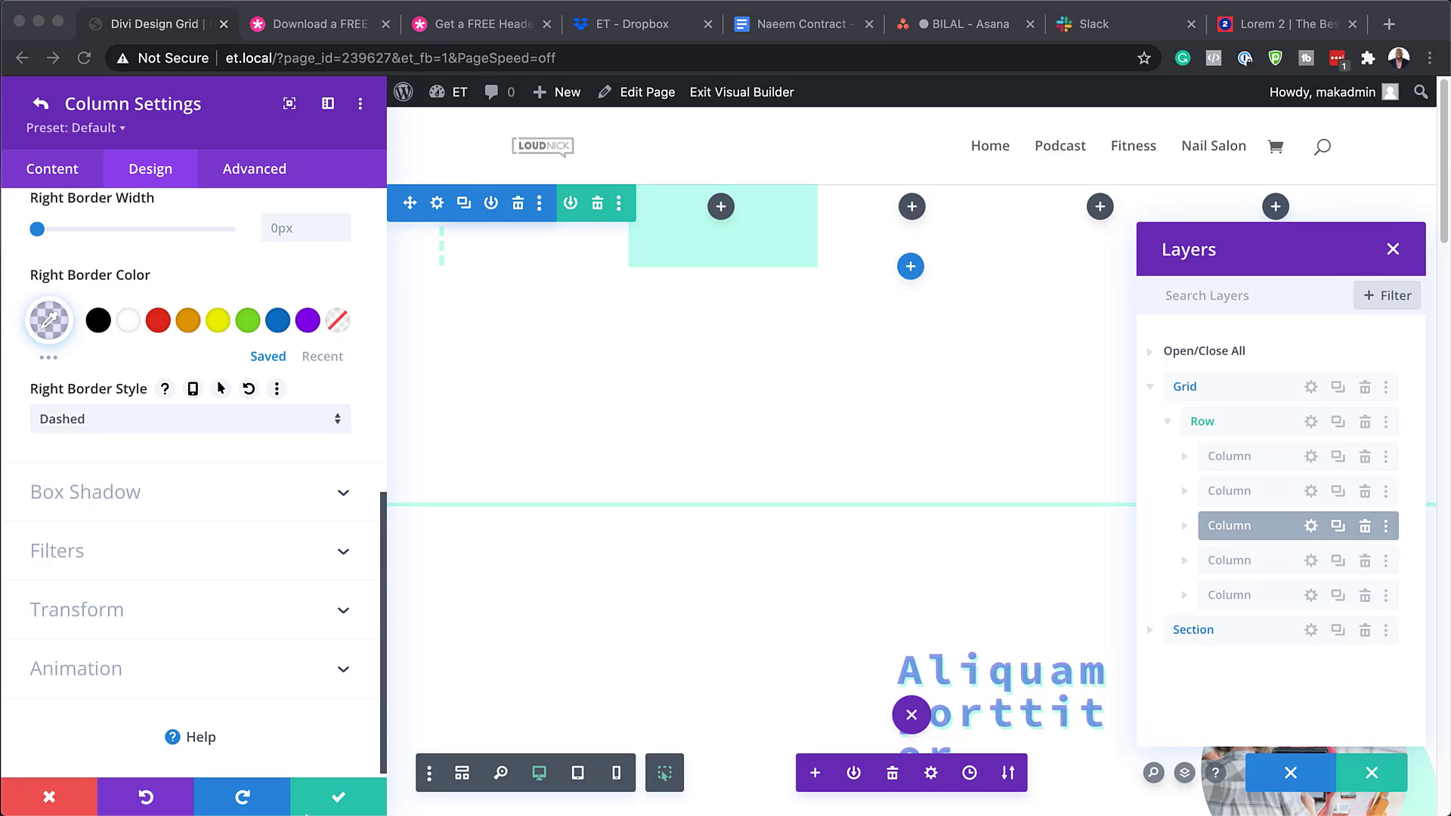
{"action": "left_click", "coordinate": [47, 111]}
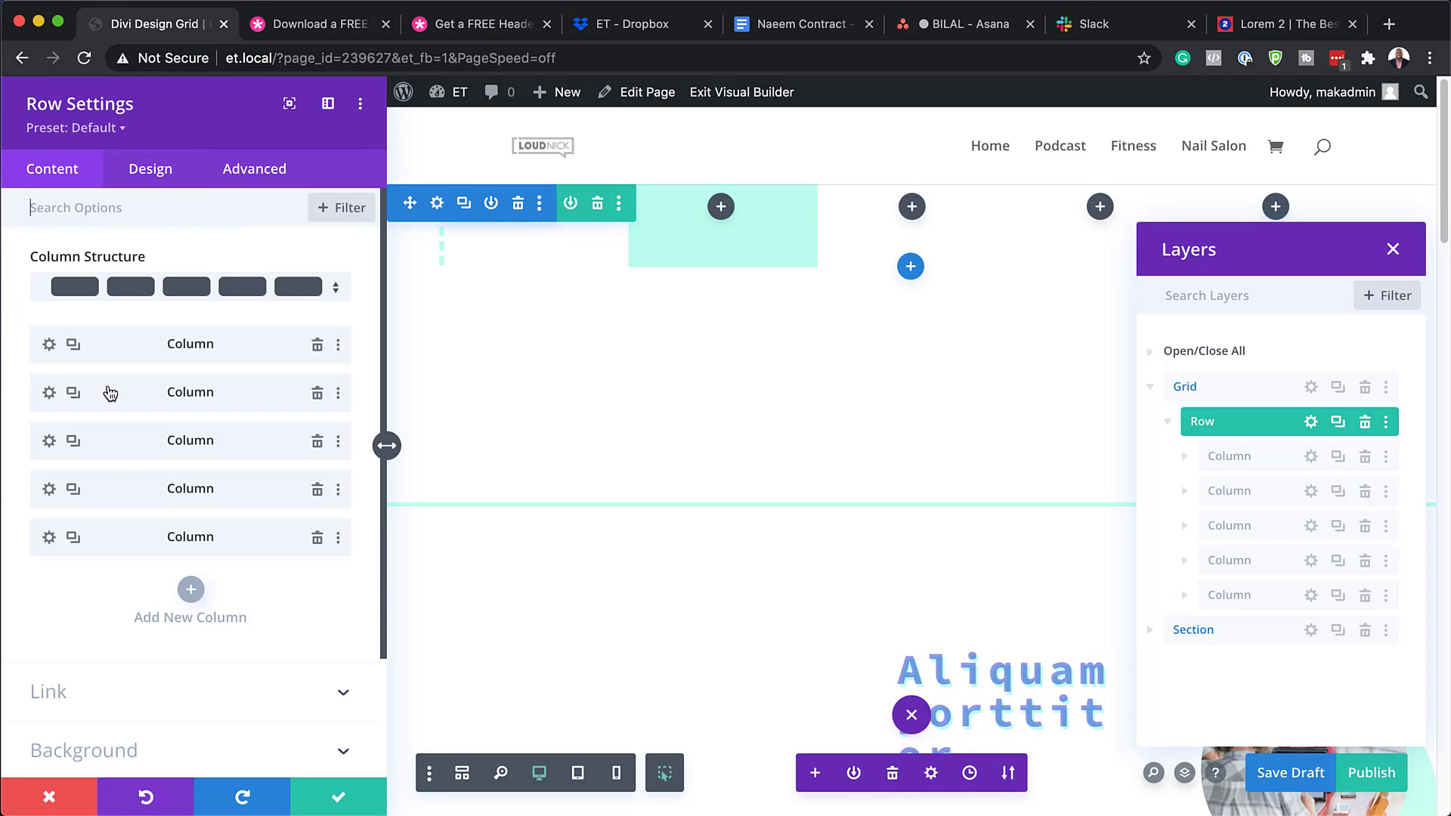
Set the fourth column's right border color to #bdffed.
{"action": "left_click", "coordinate": [50, 489]}
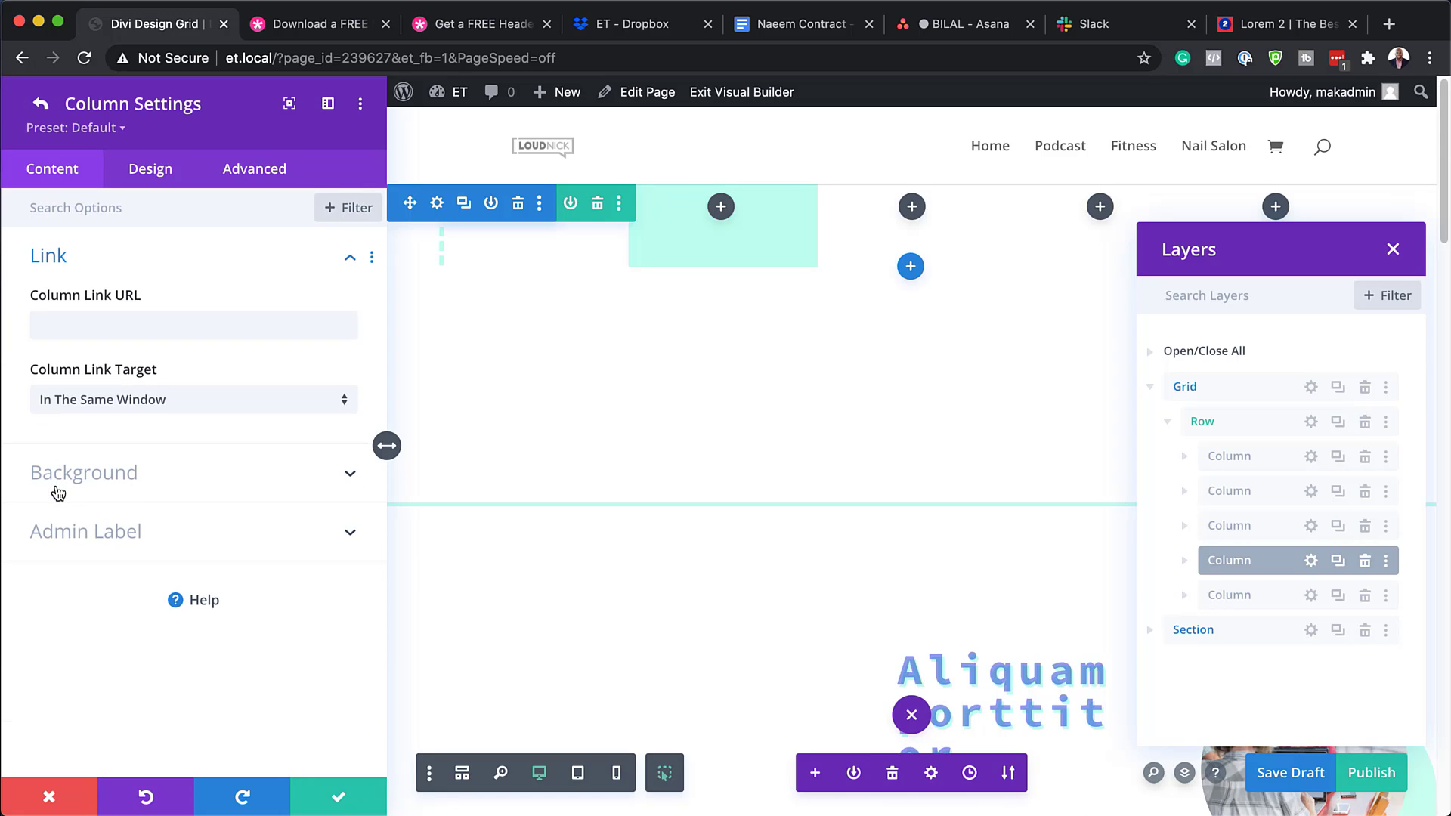
{"action": "left_click", "coordinate": [166, 171]}
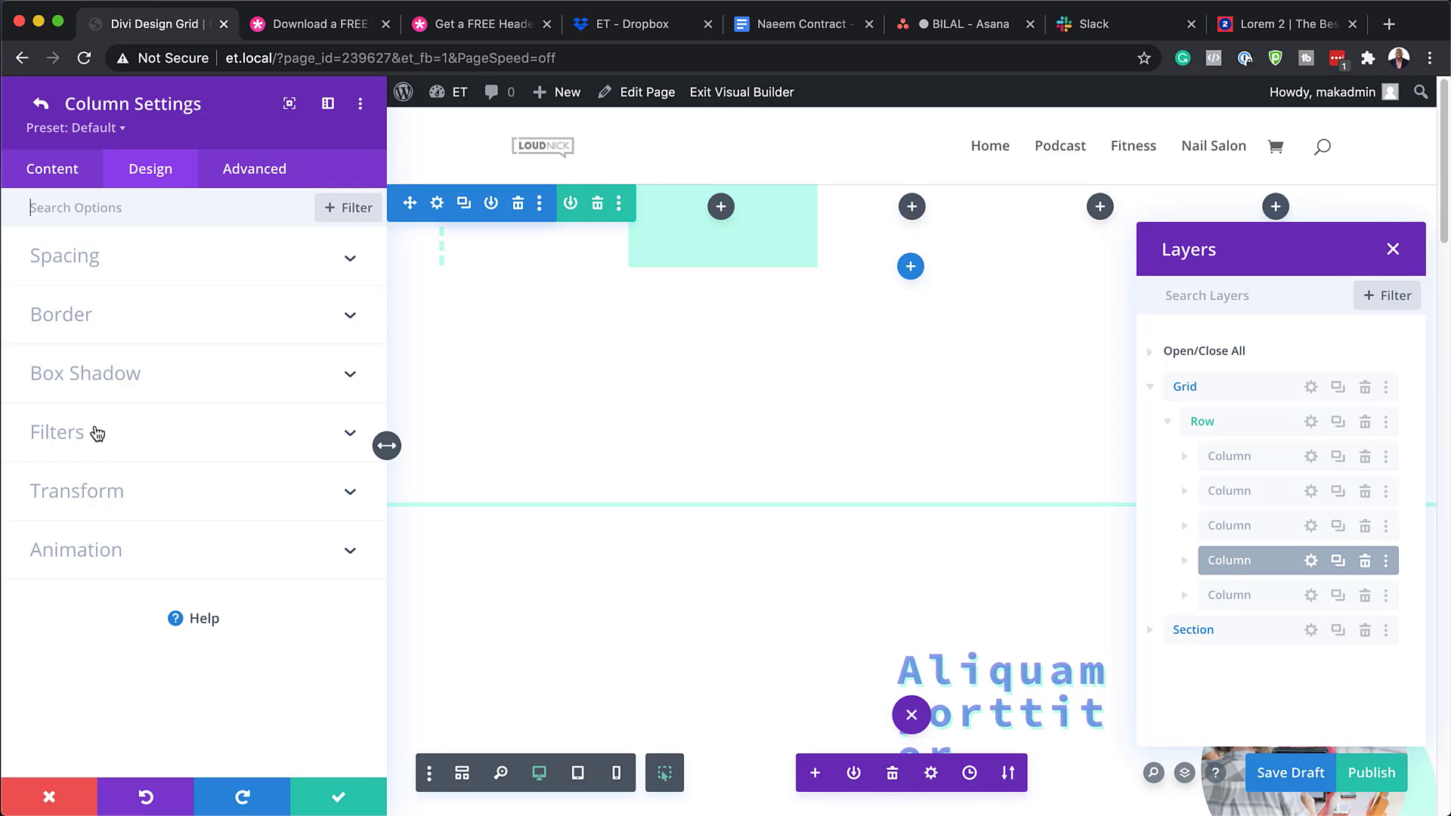
{"action": "left_click", "coordinate": [84, 318]}
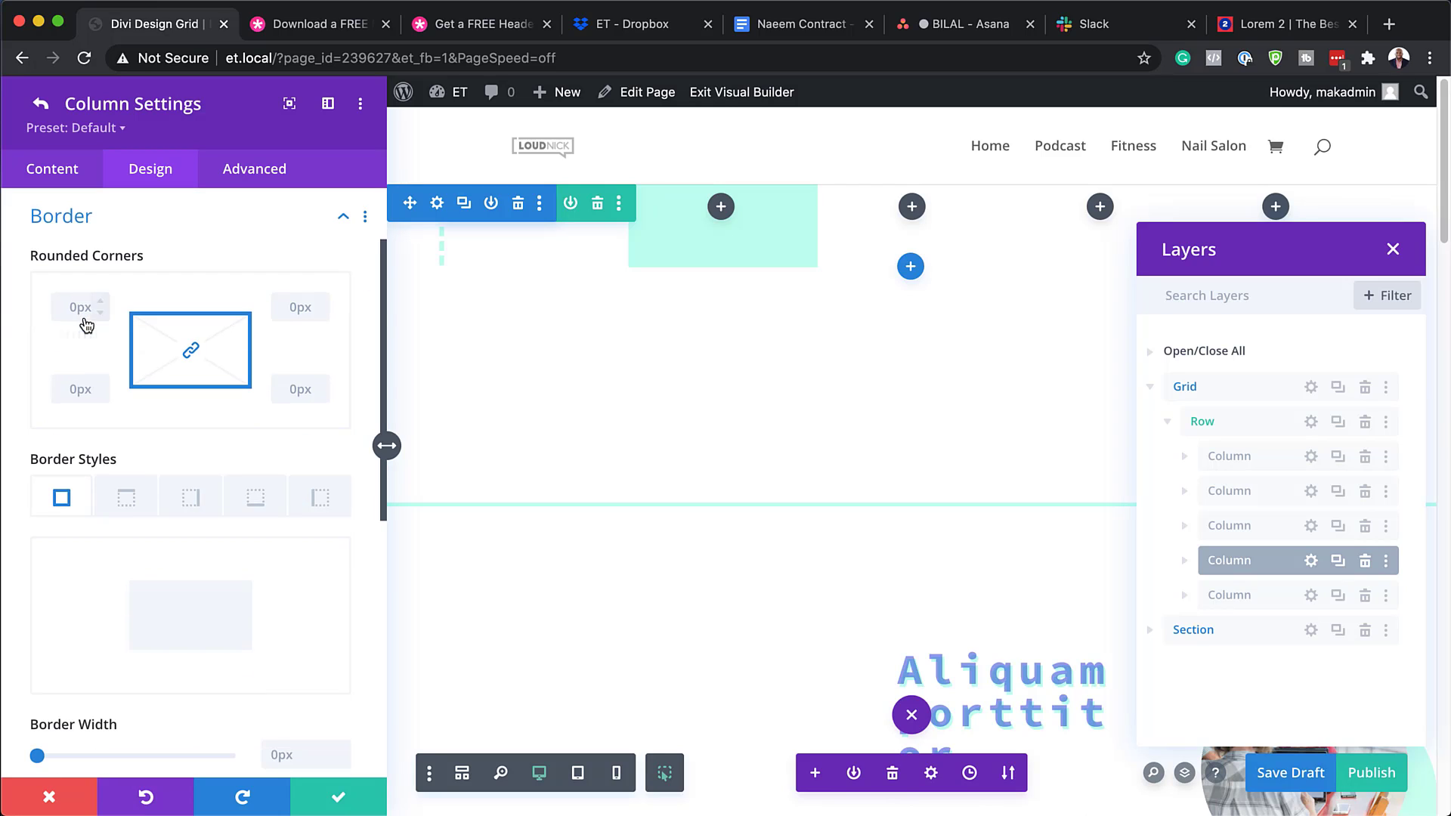
{"action": "left_click", "coordinate": [190, 505]}
{"action": "scroll", "coordinate": [169, 620], "scroll_direction": "down", "scroll_amount": 3}
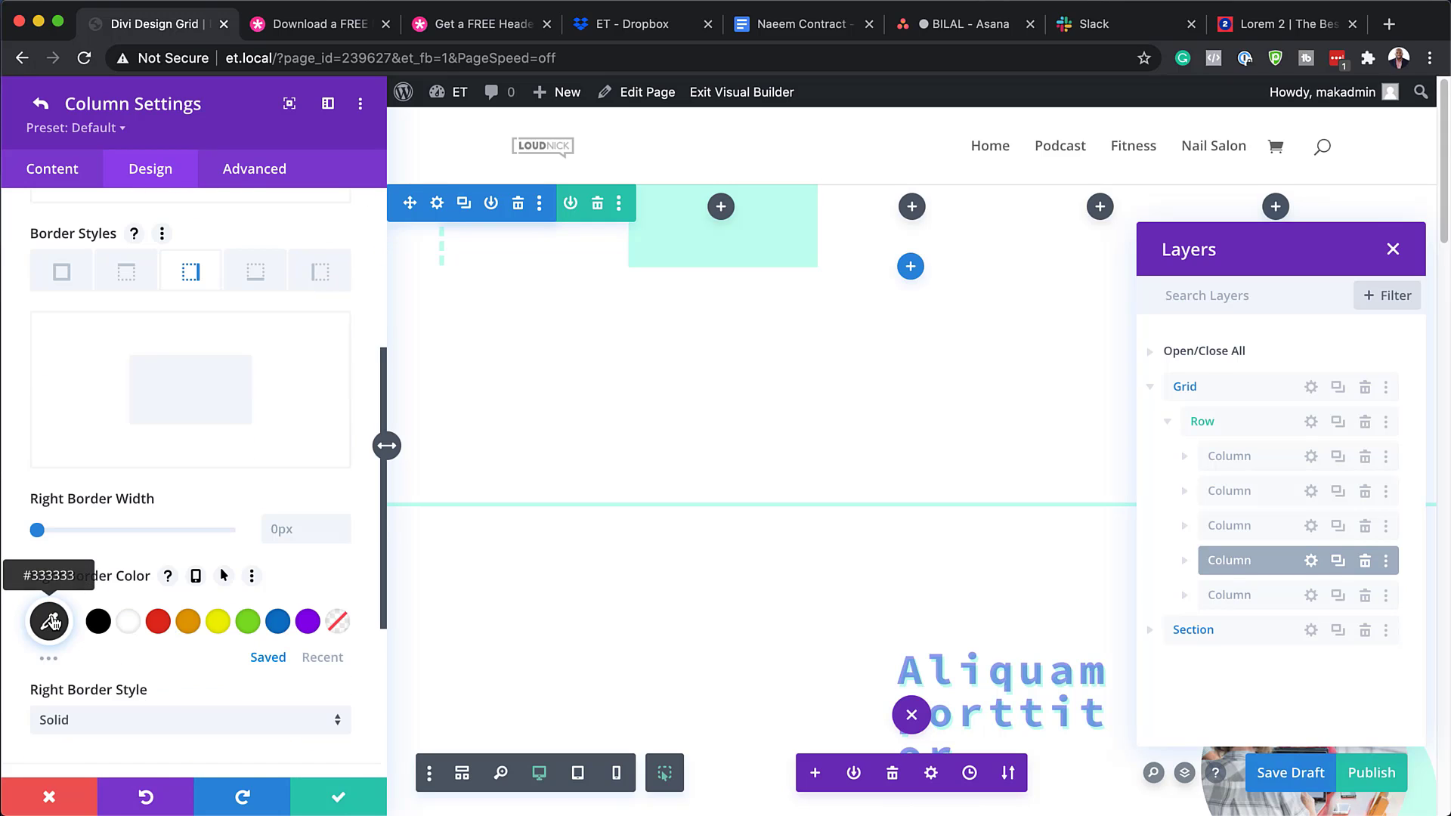
{"action": "left_click", "coordinate": [50, 622]}
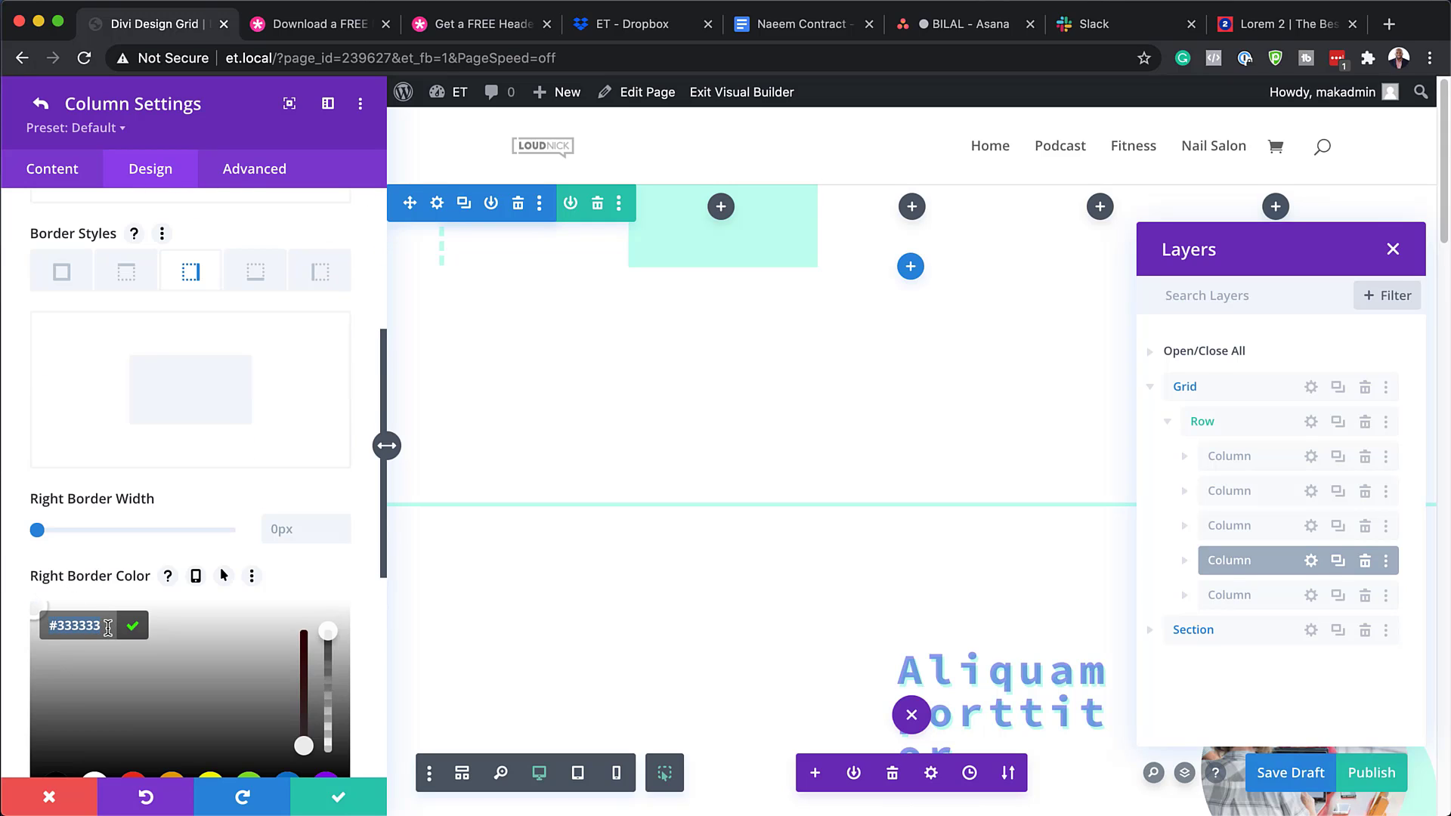
{"action": "type", "text": "#bdffed"}
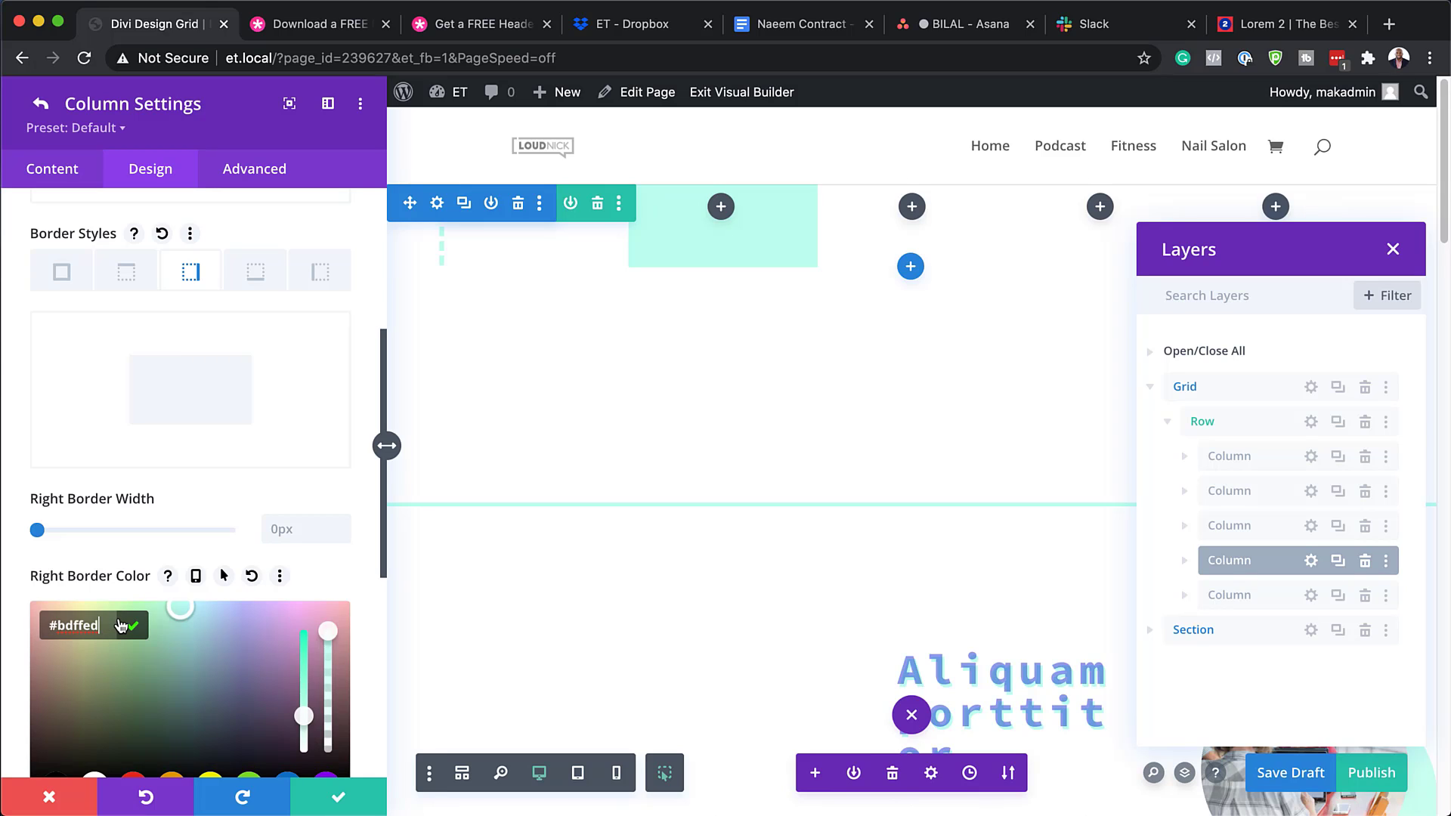
Set the fourth column's right border width to 4px and return to the row settings.
{"action": "scroll", "coordinate": [119, 621], "scroll_direction": "down", "scroll_amount": 2}
{"action": "scroll", "coordinate": [120, 618], "scroll_direction": "down", "scroll_amount": 2}
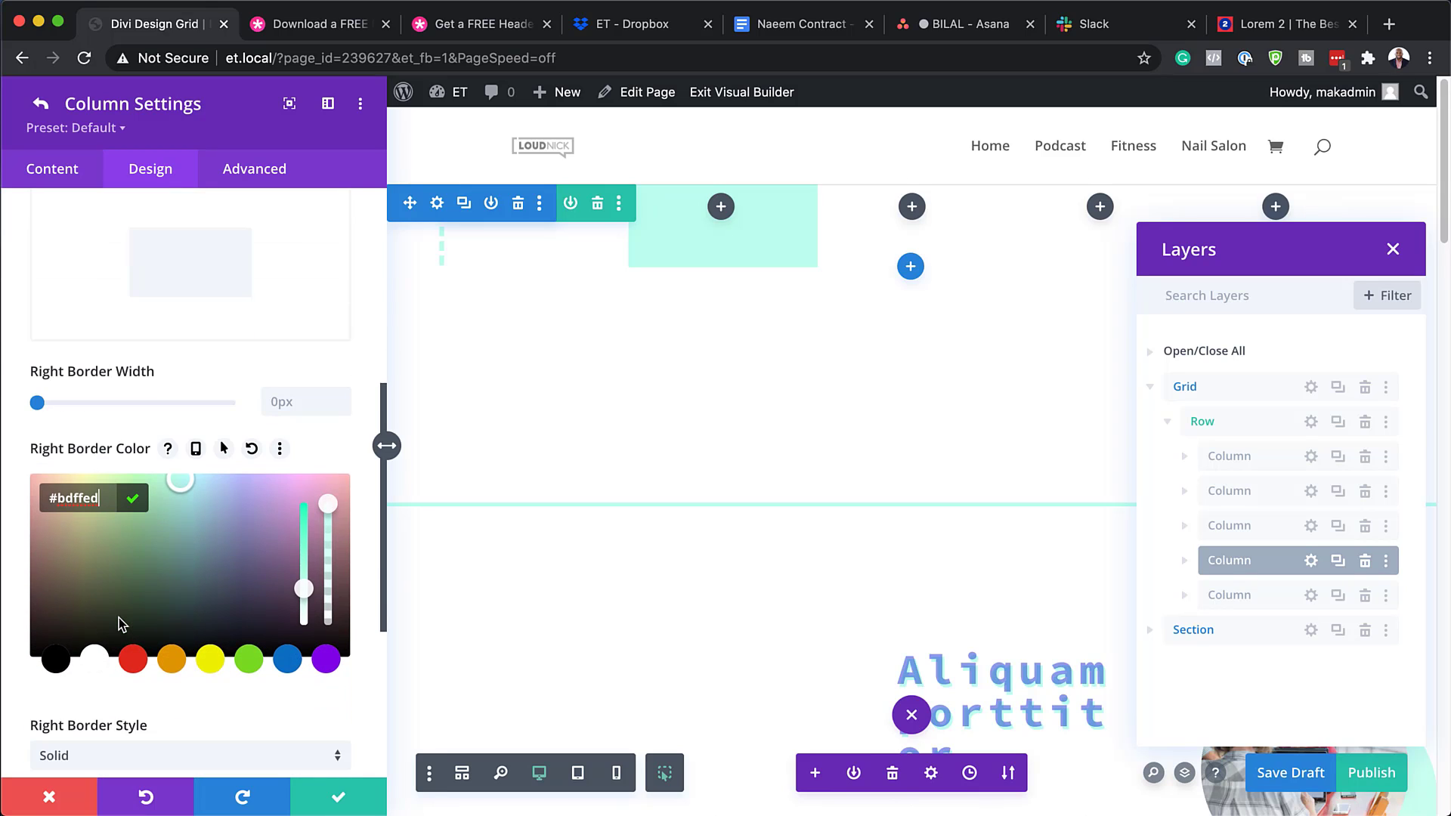
{"action": "scroll", "coordinate": [119, 618], "scroll_direction": "down", "scroll_amount": 3}
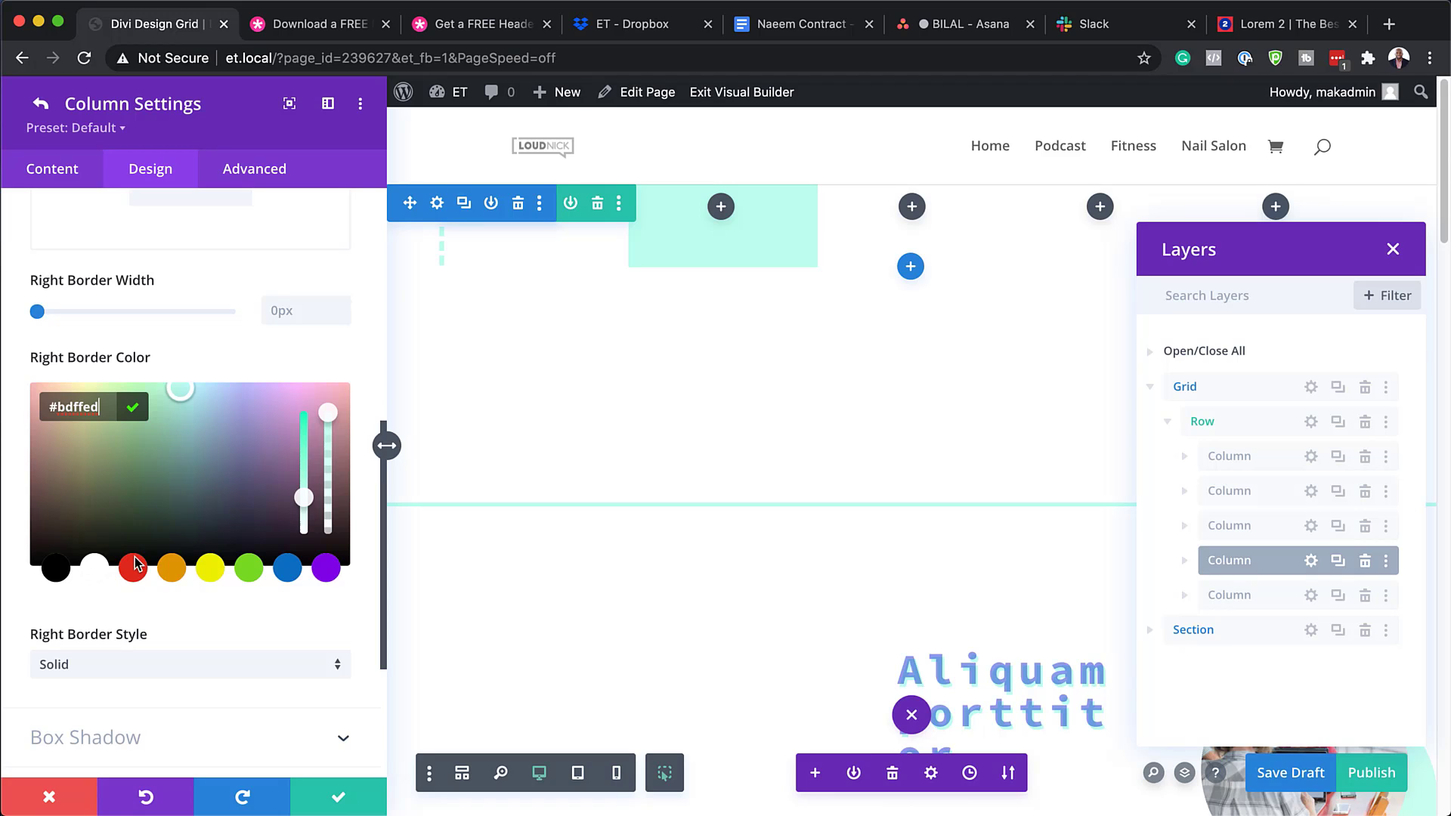
{"action": "scroll", "coordinate": [233, 544], "scroll_direction": "up", "scroll_amount": 3}
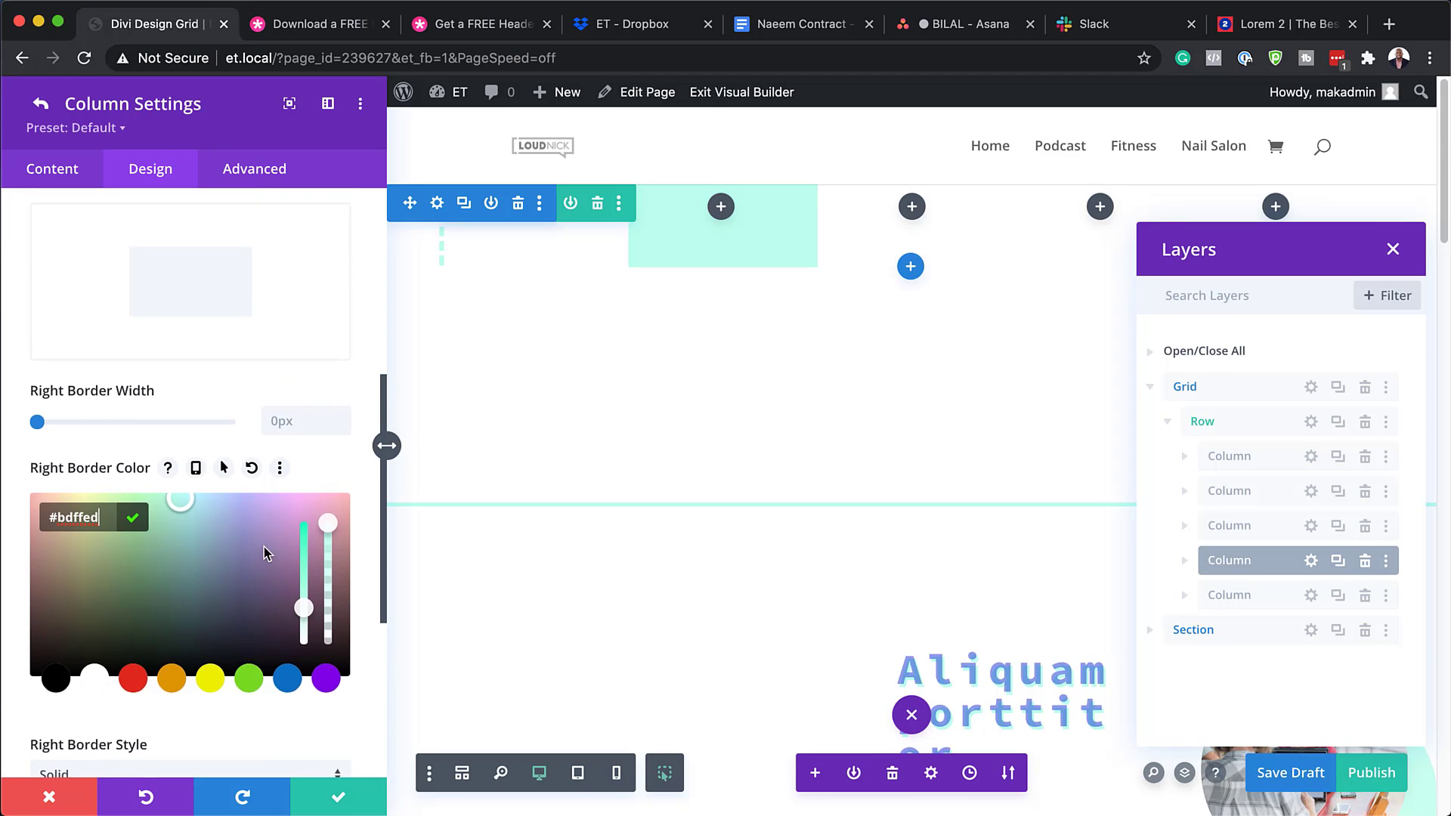
{"action": "scroll", "coordinate": [266, 552], "scroll_direction": "up", "scroll_amount": 3}
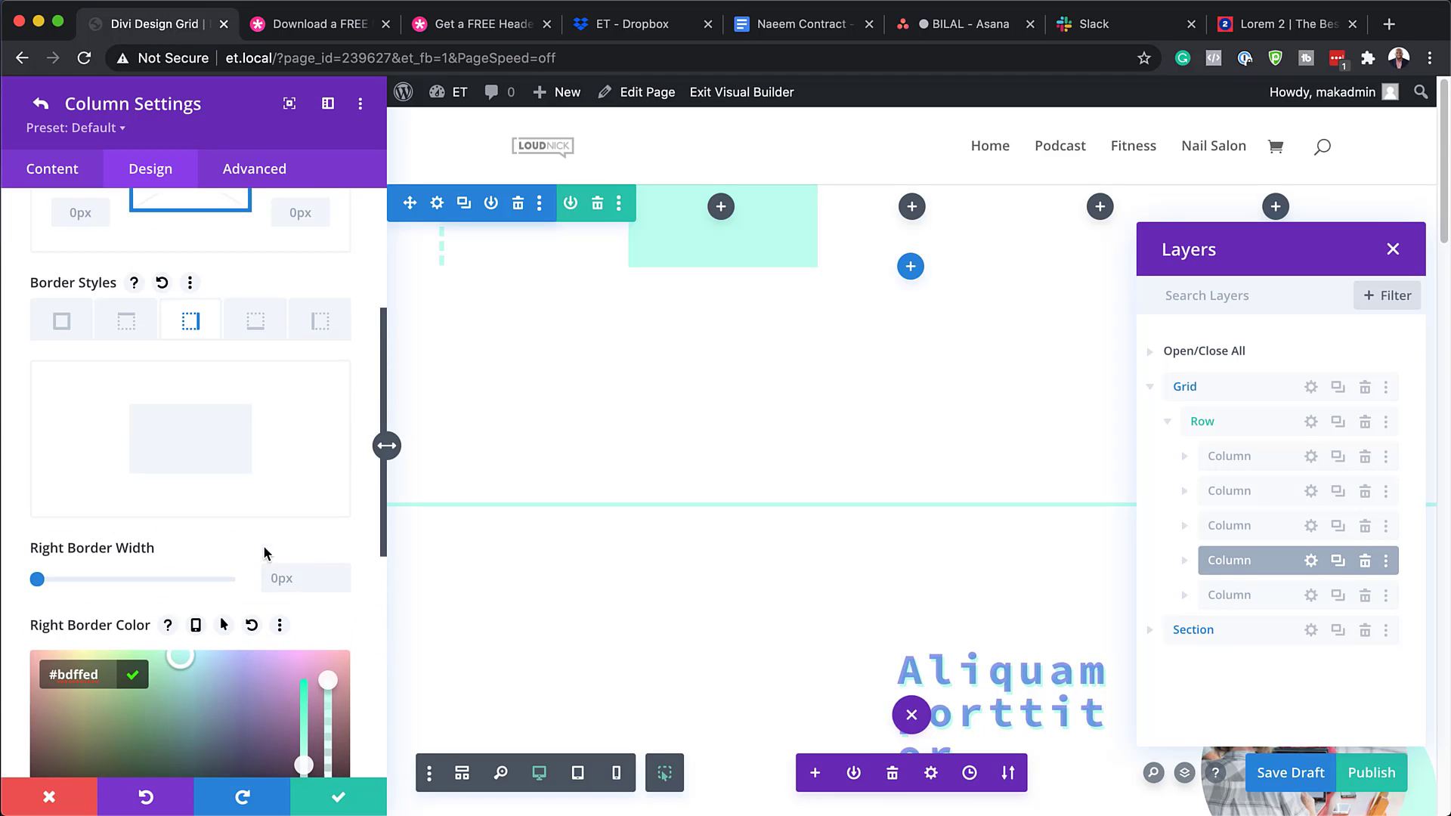
{"action": "left_click", "coordinate": [345, 573]}
{"action": "left_click", "coordinate": [347, 574]}
{"action": "left_click", "coordinate": [346, 575]}
{"action": "left_click", "coordinate": [347, 575]}
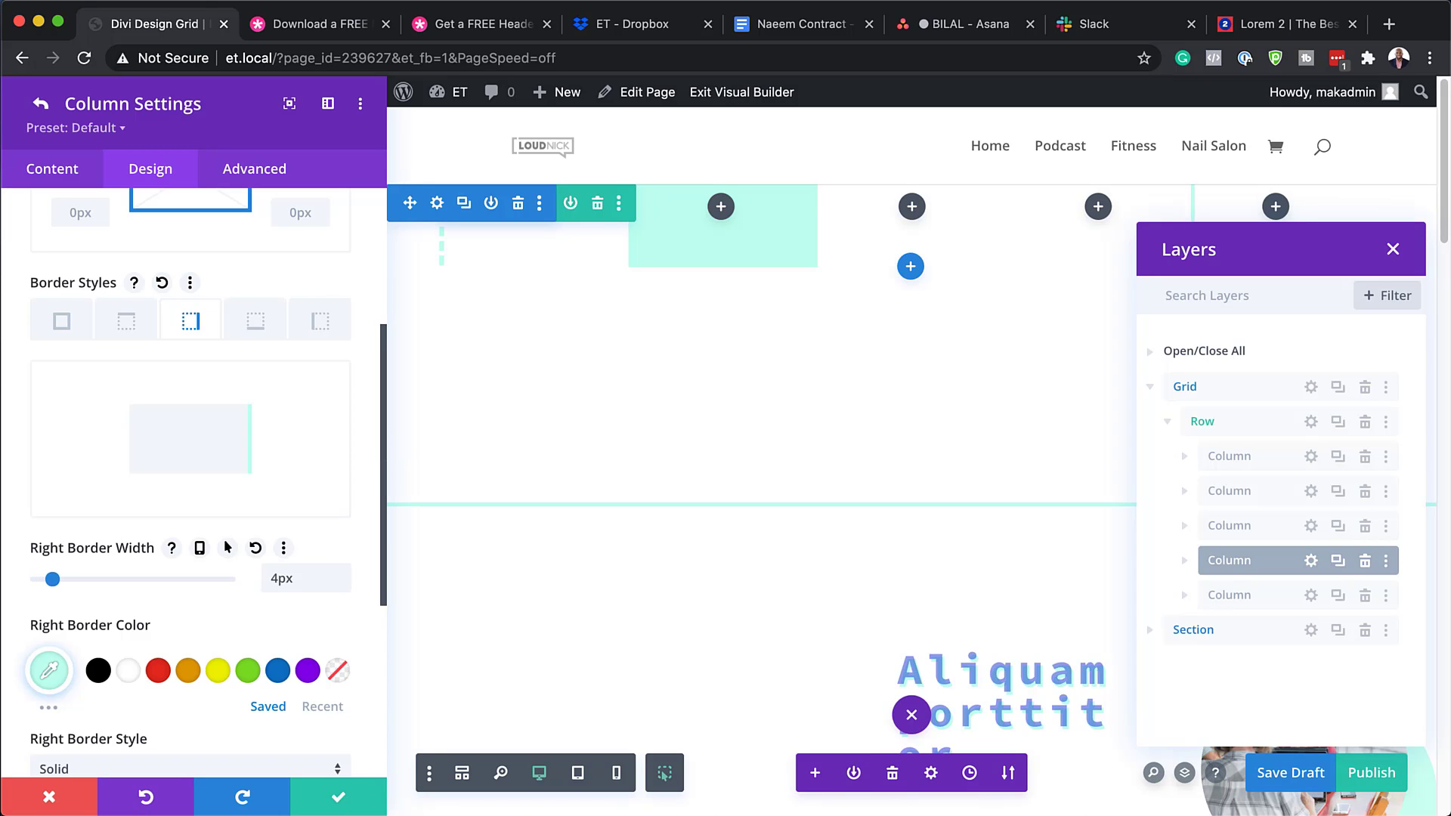
{"action": "left_click", "coordinate": [42, 117]}
{"action": "left_click", "coordinate": [41, 104]}
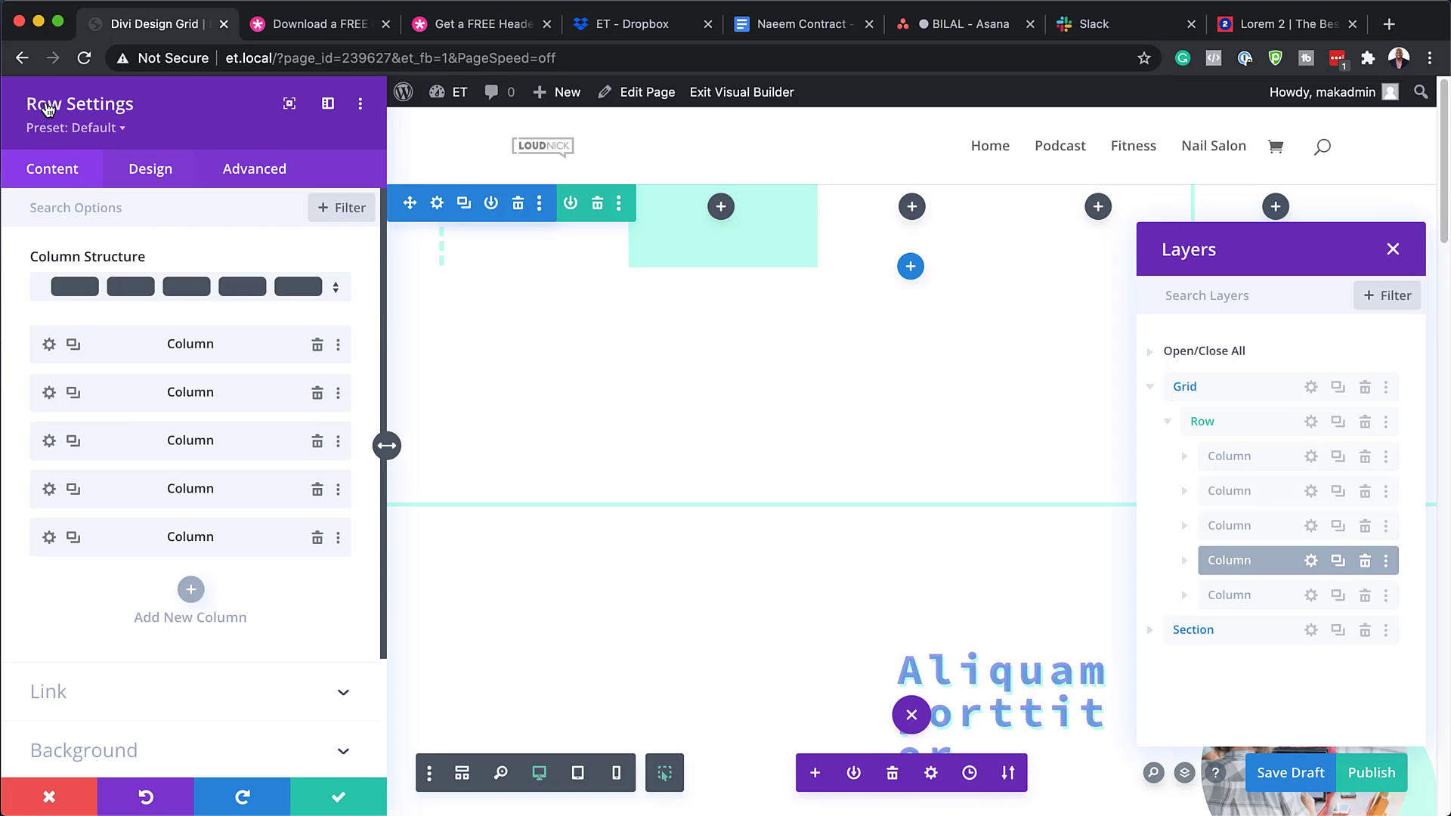
Give the fifth column a right border 4px wide.
{"action": "left_click", "coordinate": [49, 538]}
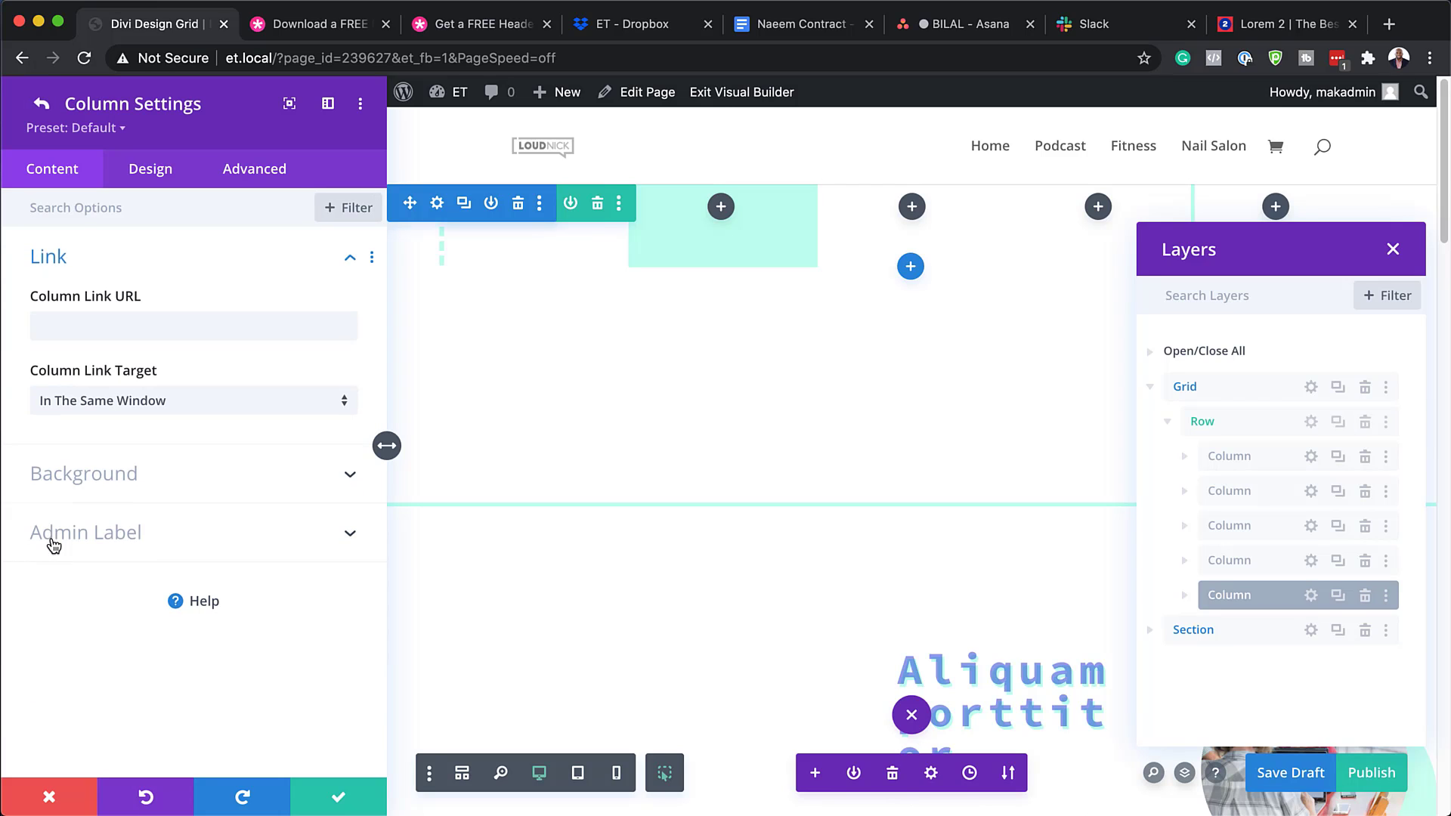
{"action": "left_click", "coordinate": [168, 181]}
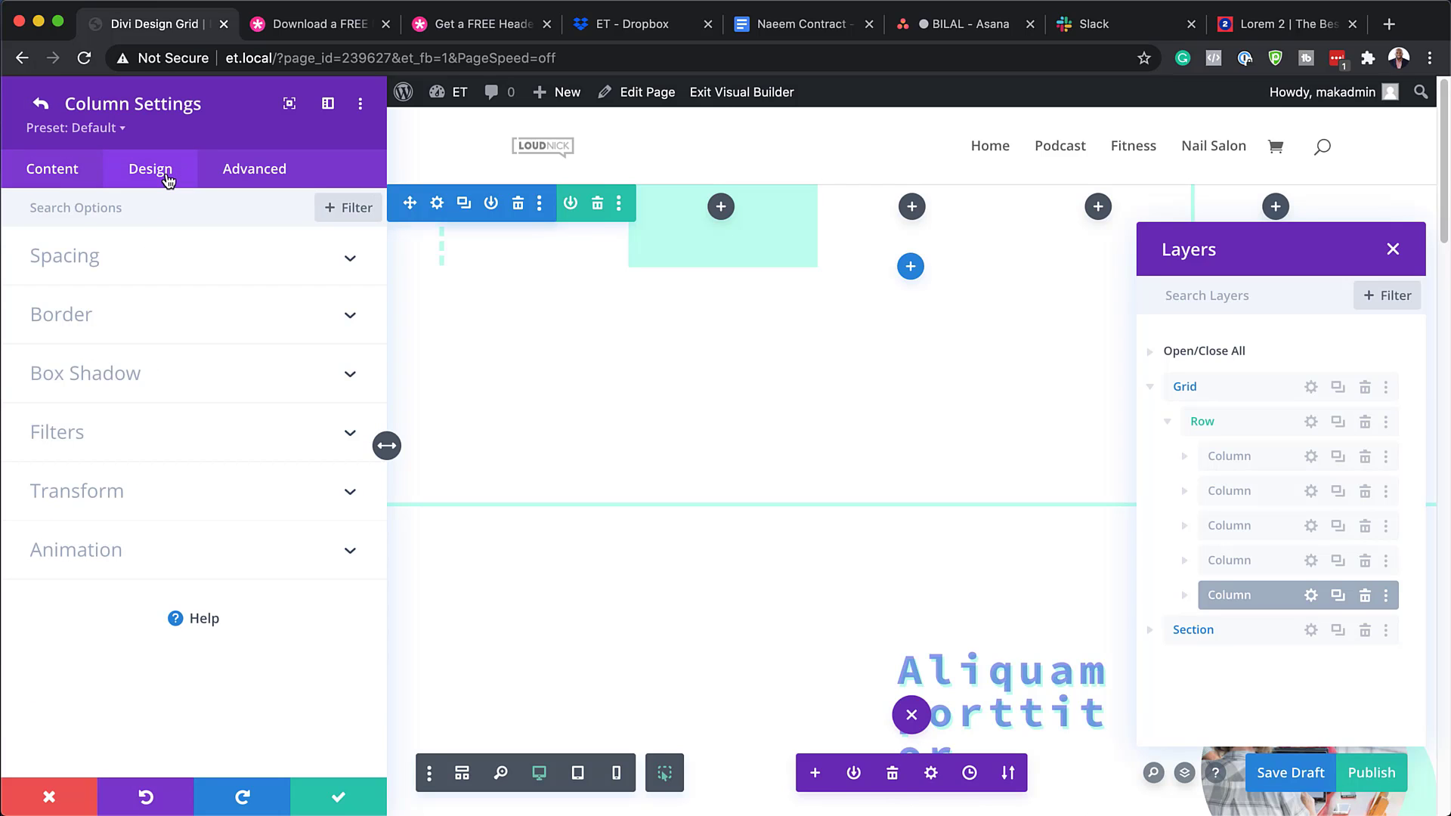
{"action": "left_click", "coordinate": [85, 312]}
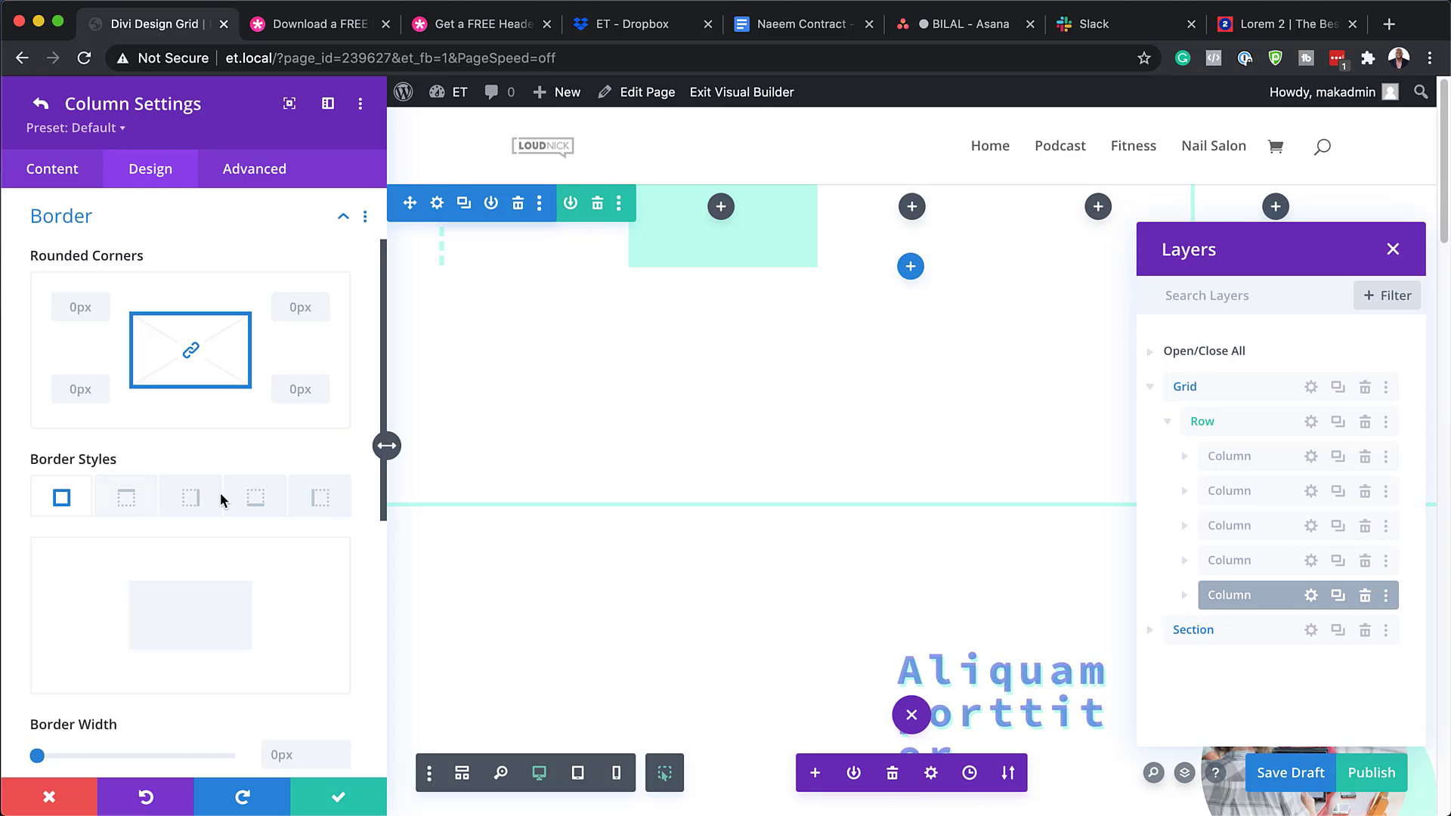
{"action": "left_click", "coordinate": [194, 498]}
{"action": "scroll", "coordinate": [85, 690], "scroll_direction": "down", "scroll_amount": 1}
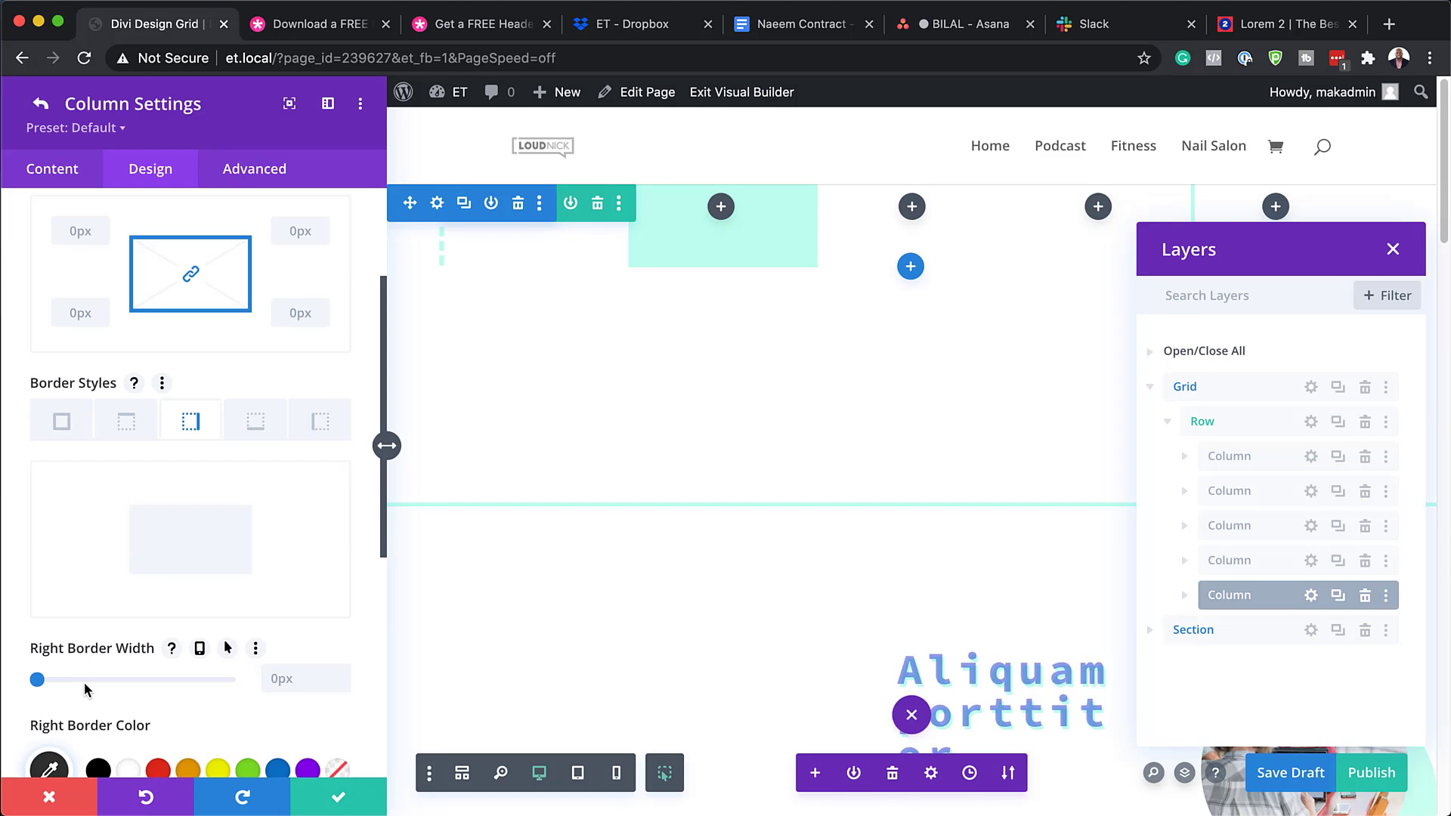
{"action": "left_click", "coordinate": [341, 669]}
{"action": "left_click", "coordinate": [342, 669]}
{"action": "left_click", "coordinate": [342, 669]}
{"action": "left_click", "coordinate": [341, 669]}
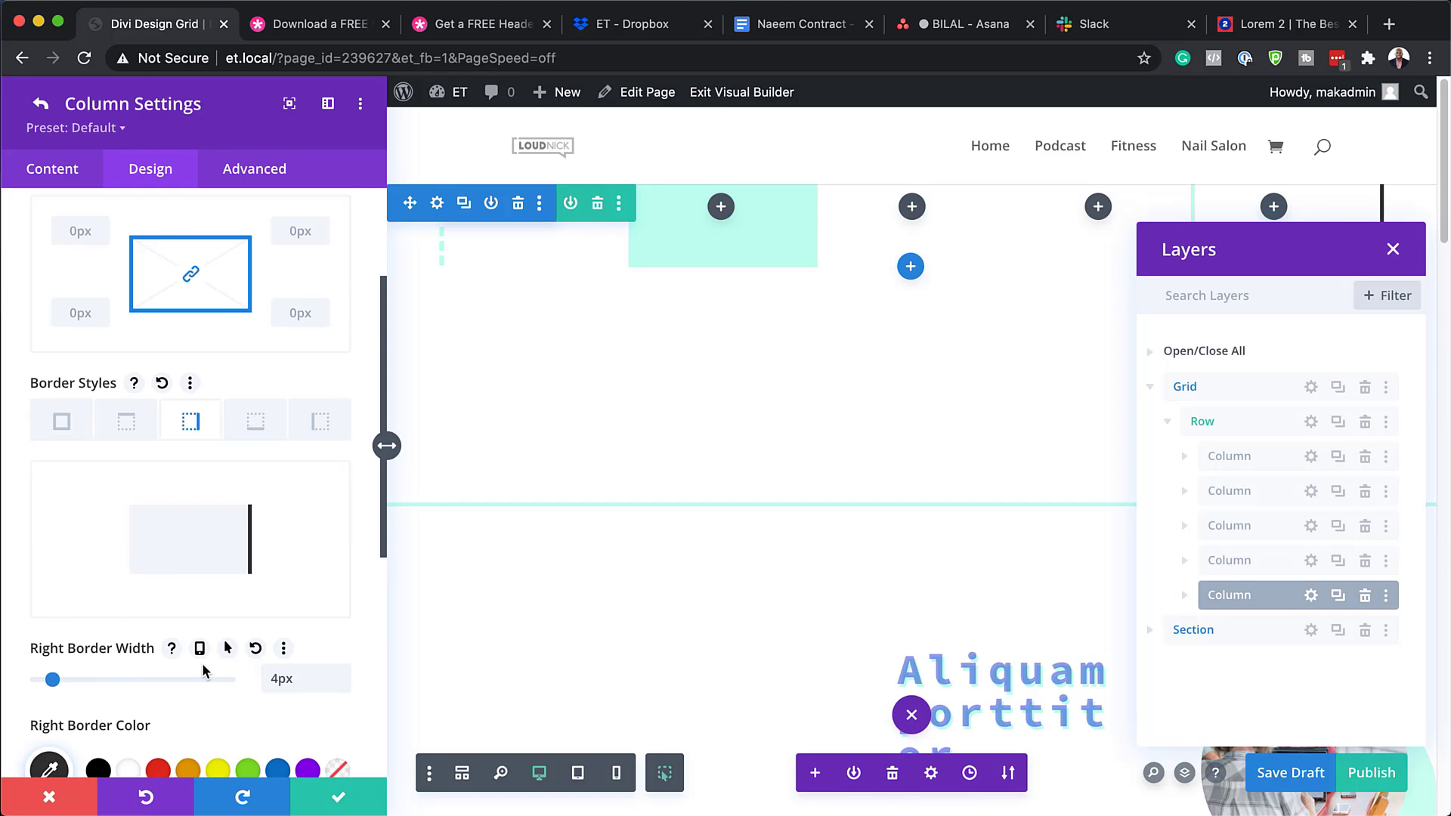
Set the fifth column's right border color to rgba(35,38,211,0.12).
{"action": "scroll", "coordinate": [79, 646], "scroll_direction": "down", "scroll_amount": 2}
{"action": "left_click", "coordinate": [50, 625]}
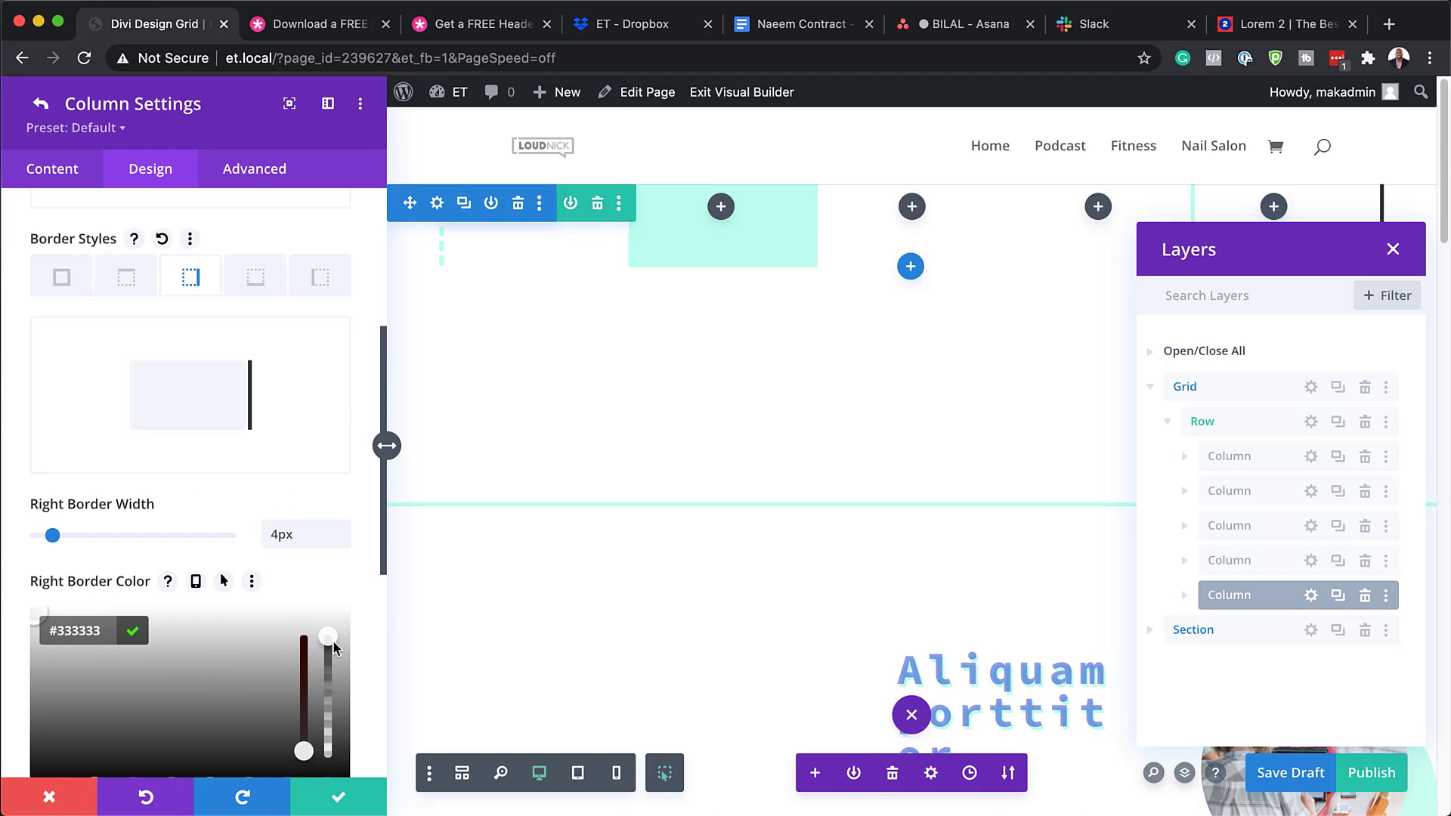
{"action": "mouse_move", "coordinate": [327, 642]}
{"action": "left_mouse_down"}
{"action": "mouse_move", "coordinate": [328, 673]}
{"action": "mouse_move", "coordinate": [327, 660]}
{"action": "left_mouse_up"}
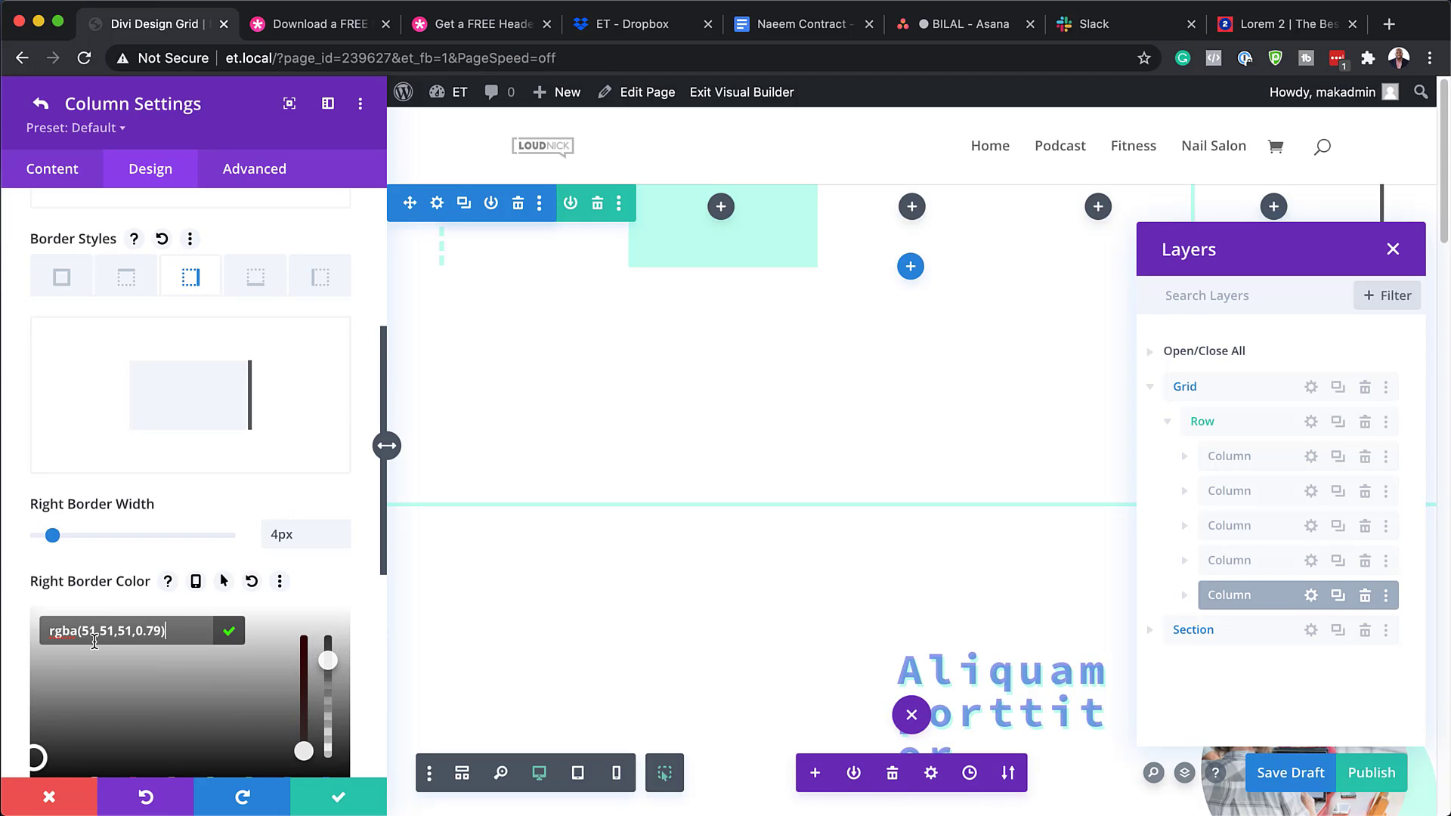
{"action": "left_click_drag", "start_coordinate": [85, 630], "coordinate": [167, 630]}
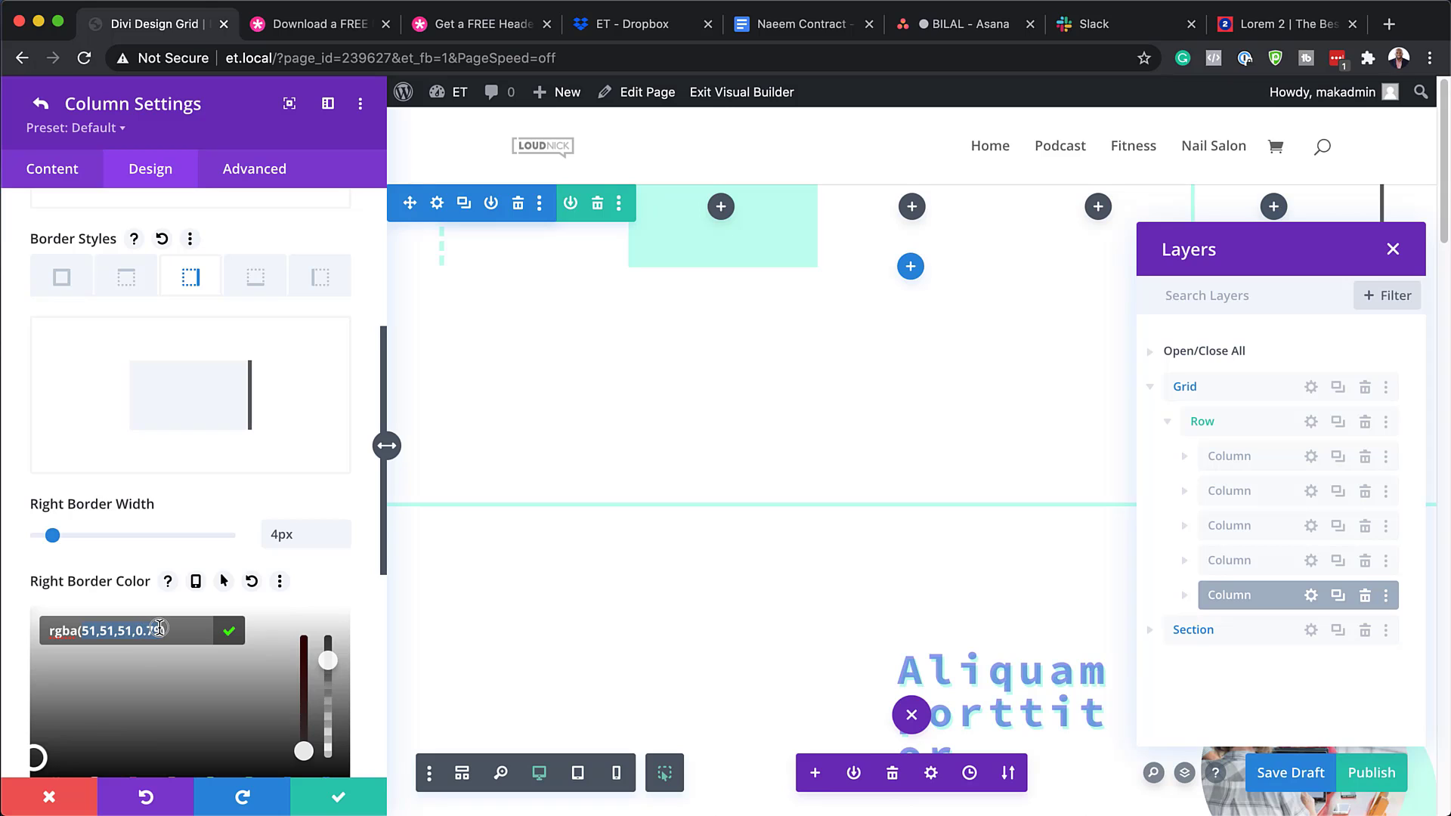
{"action": "type", "text": "35,38,211,0.12"}
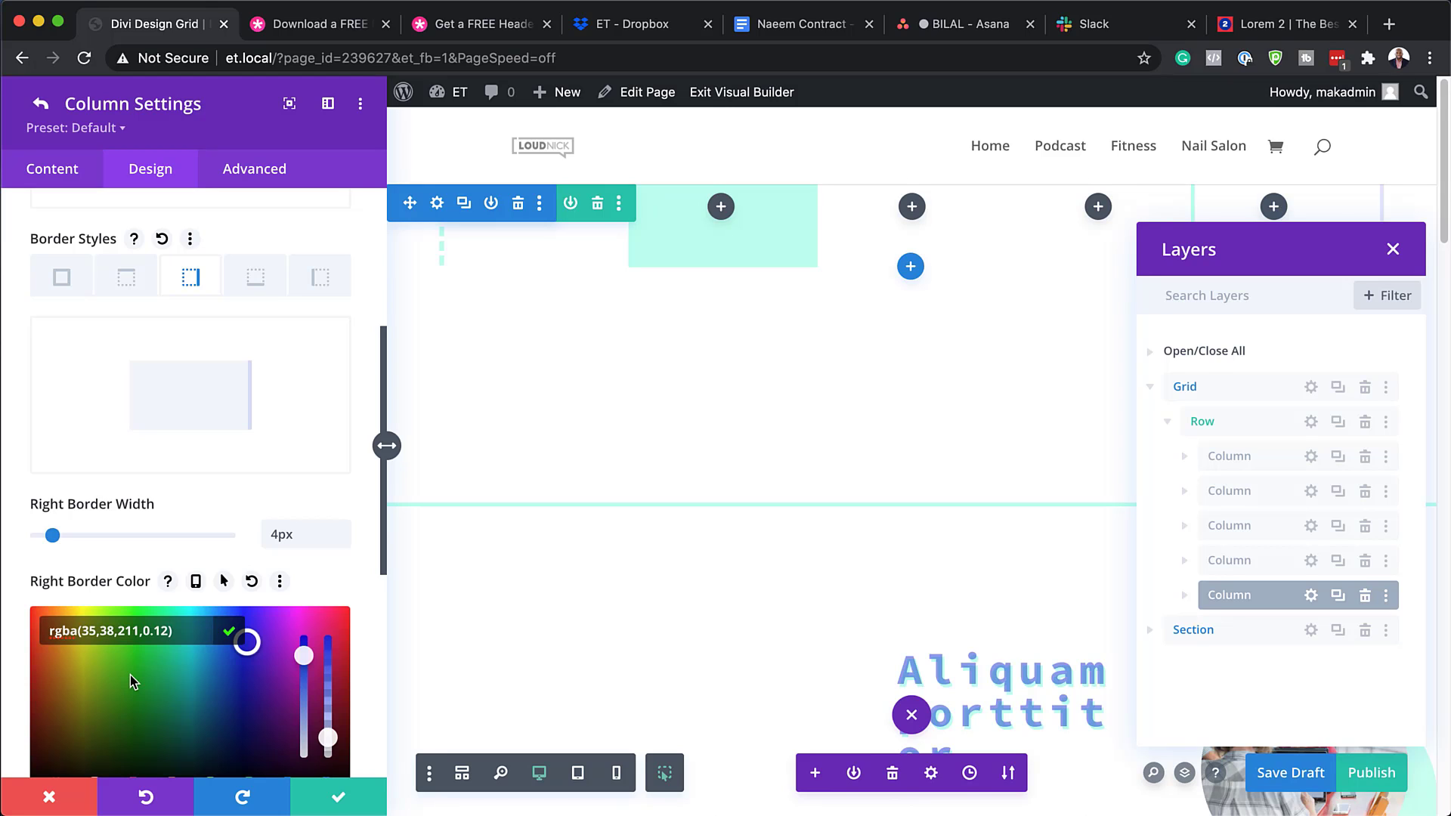
Set the fifth column's right border style to Dashed and save the row settings.
{"action": "scroll", "coordinate": [270, 532], "scroll_direction": "down", "scroll_amount": 5}
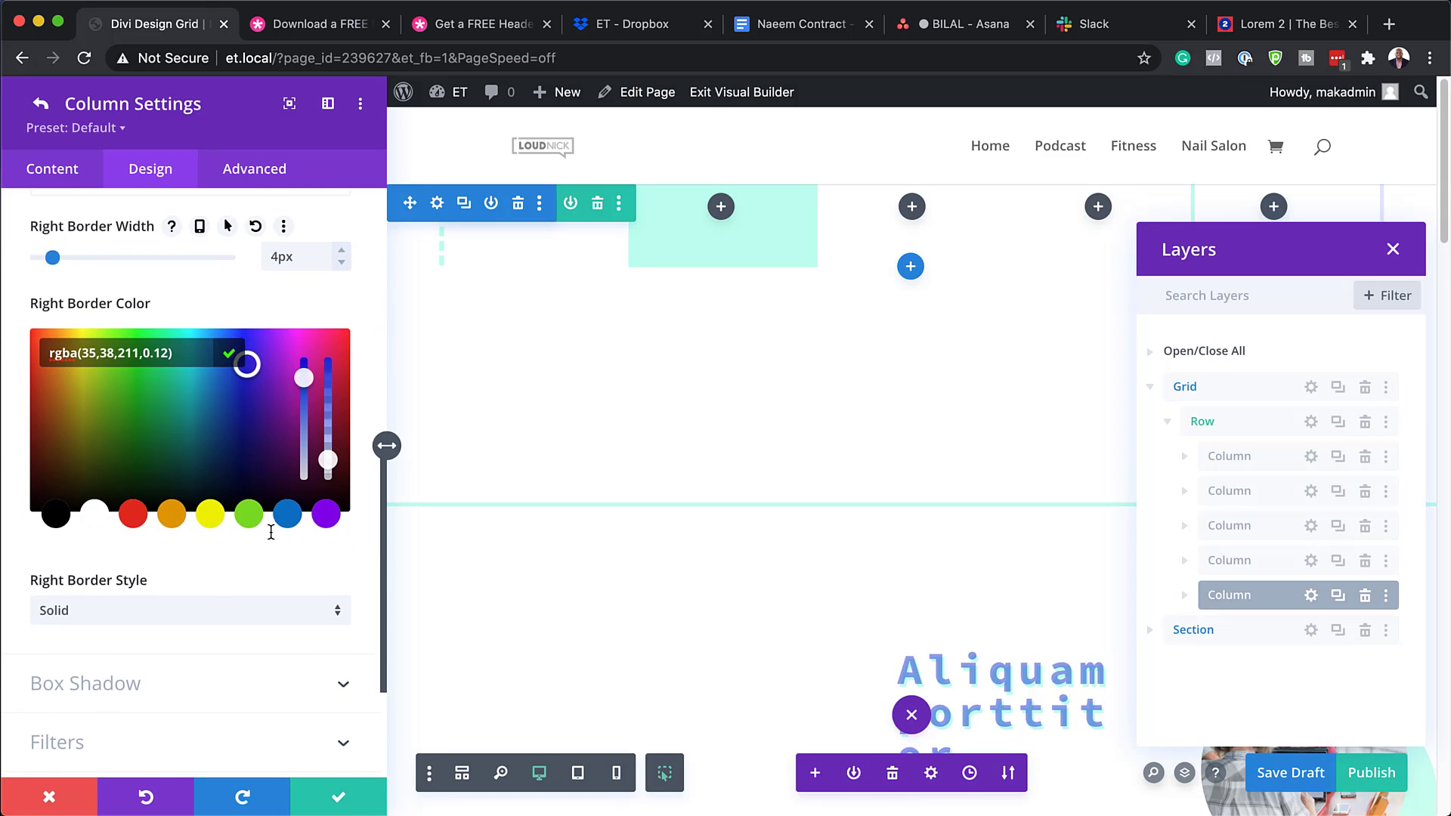
{"action": "scroll", "coordinate": [270, 532], "scroll_direction": "down", "scroll_amount": 1}
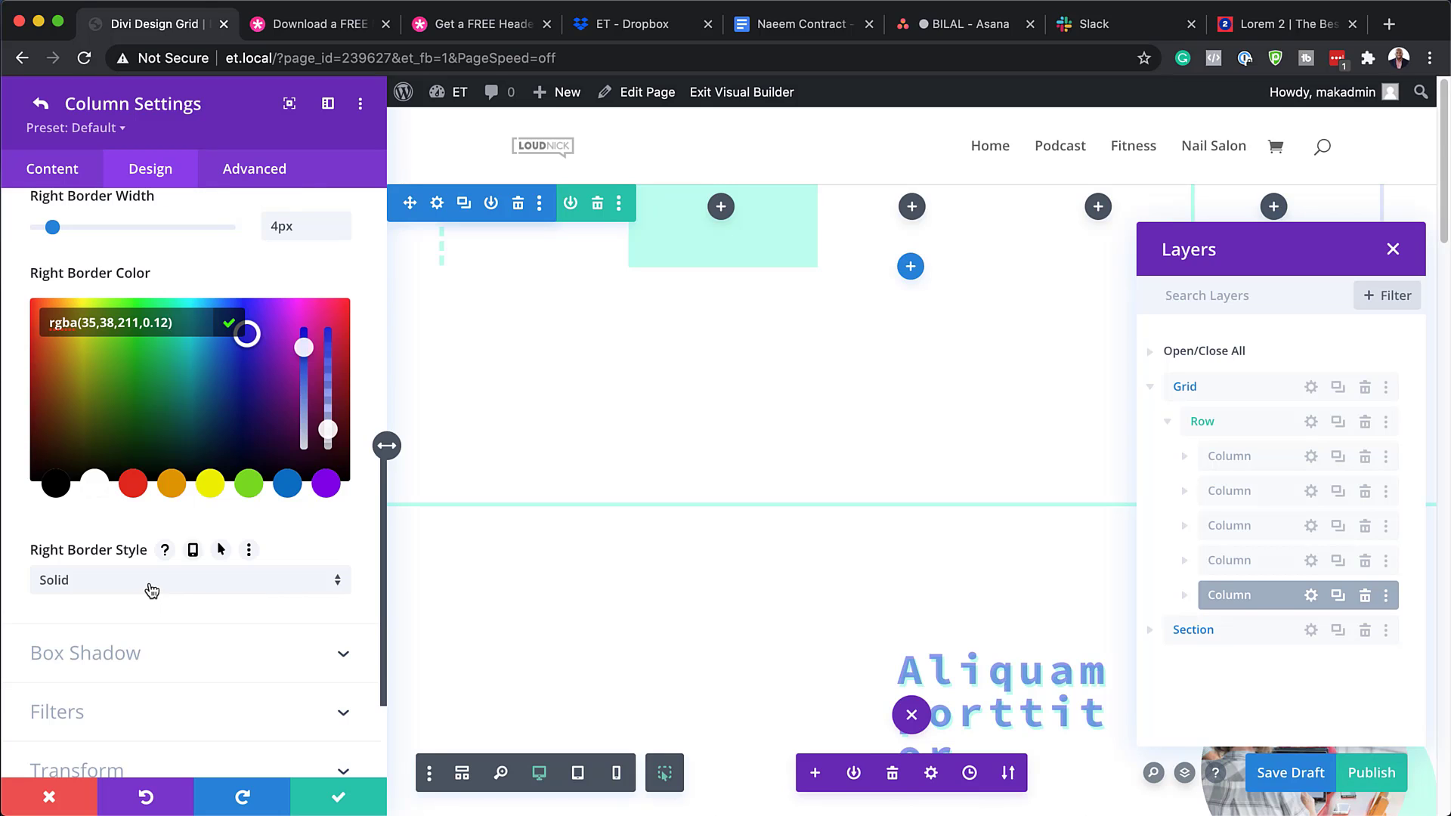
{"action": "left_click", "coordinate": [152, 590]}
{"action": "left_click", "coordinate": [153, 459]}
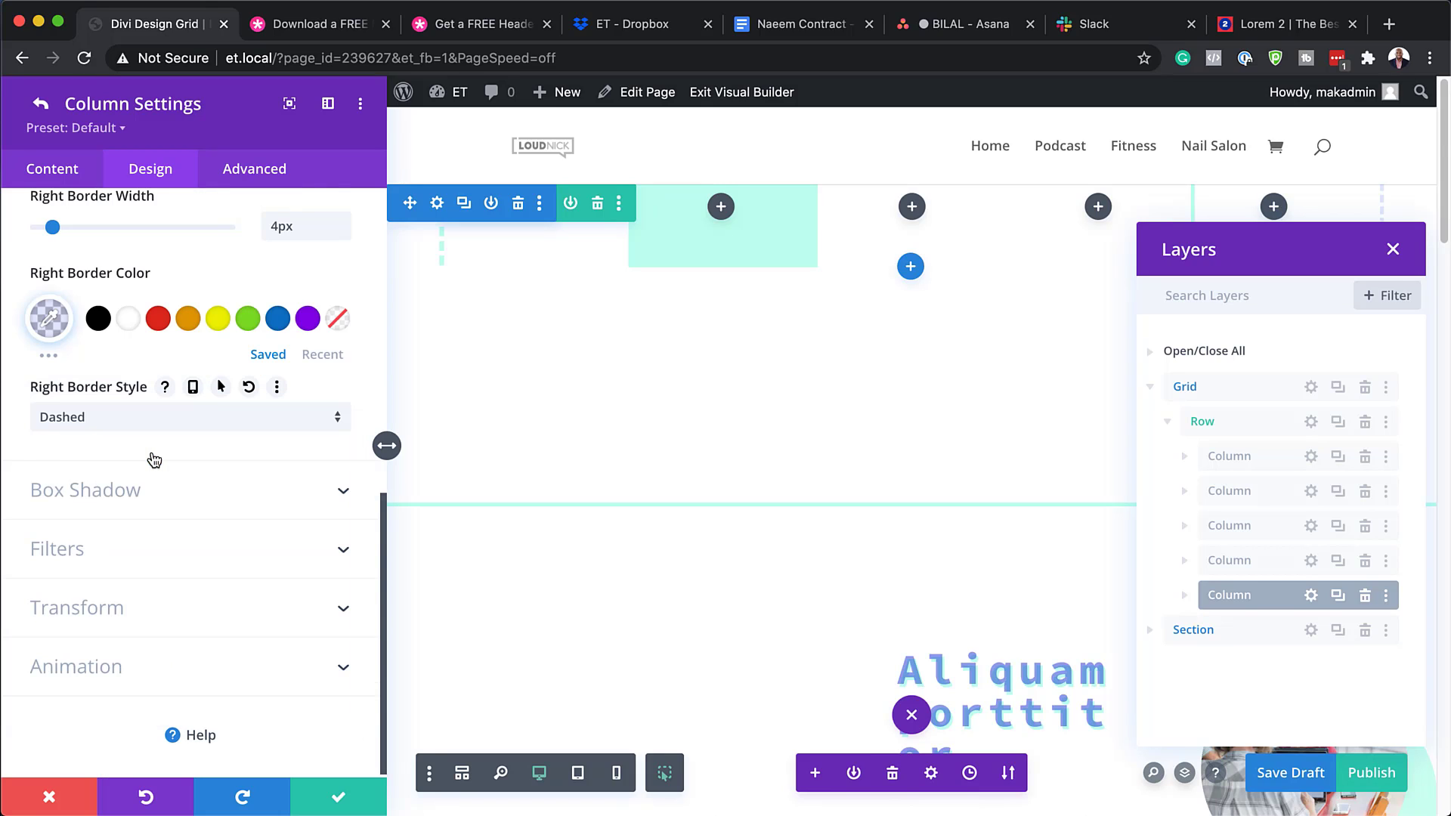
{"action": "left_click", "coordinate": [41, 103]}
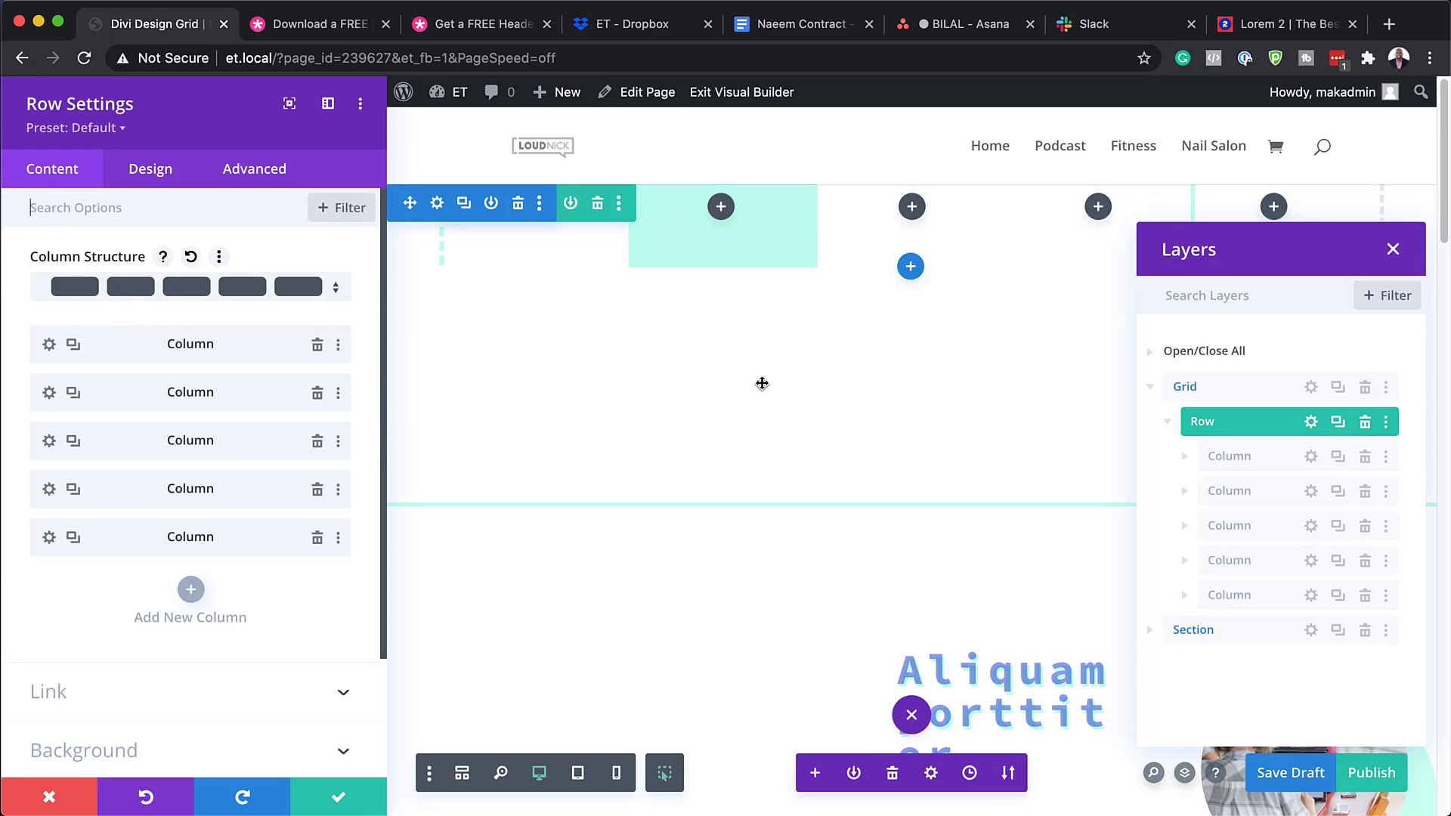
{"action": "left_click", "coordinate": [339, 806]}
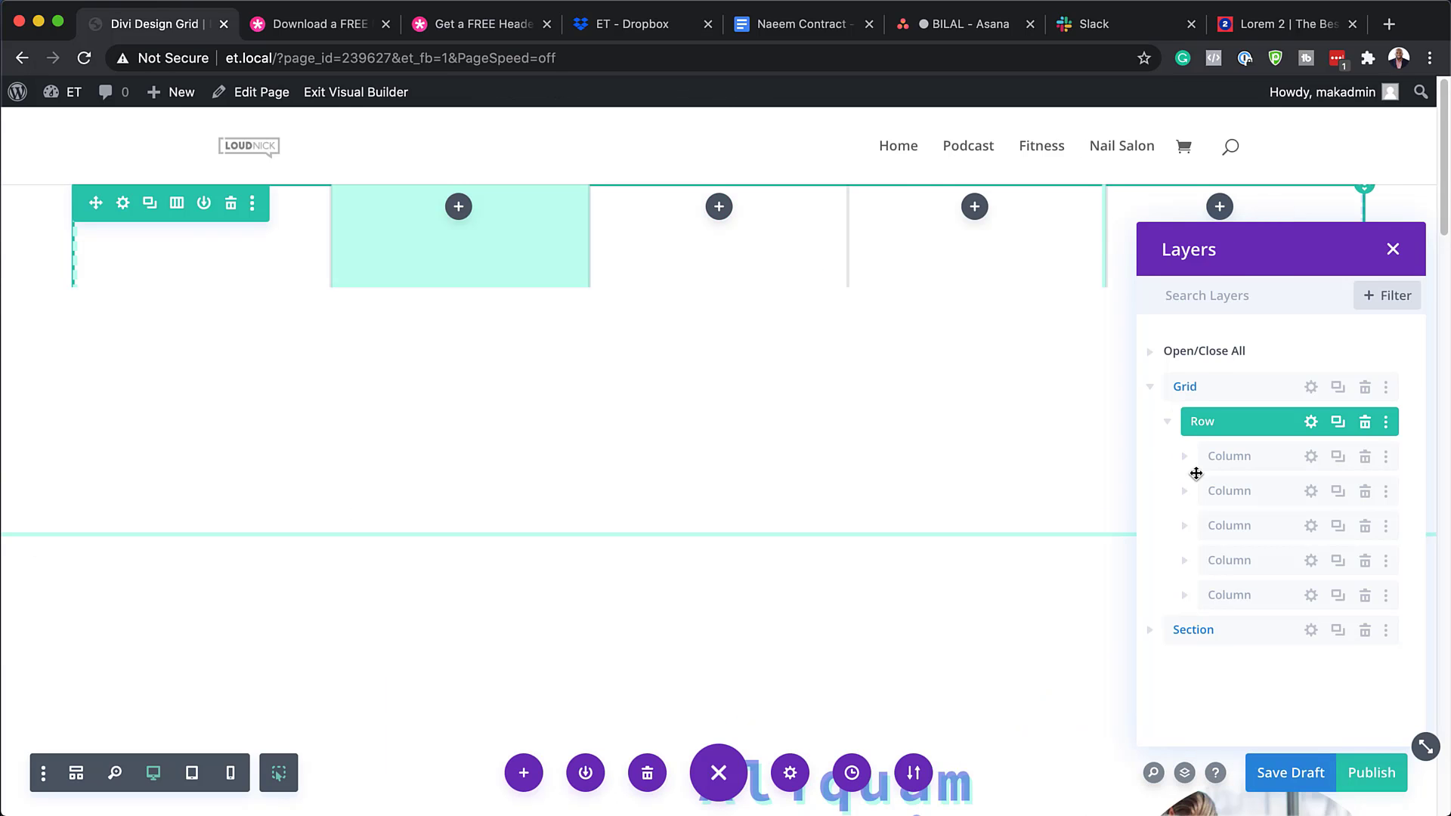
Add a Divider module to the Grid row's first column and set its Show Divider option to No.
{"action": "left_click", "coordinate": [1187, 458]}
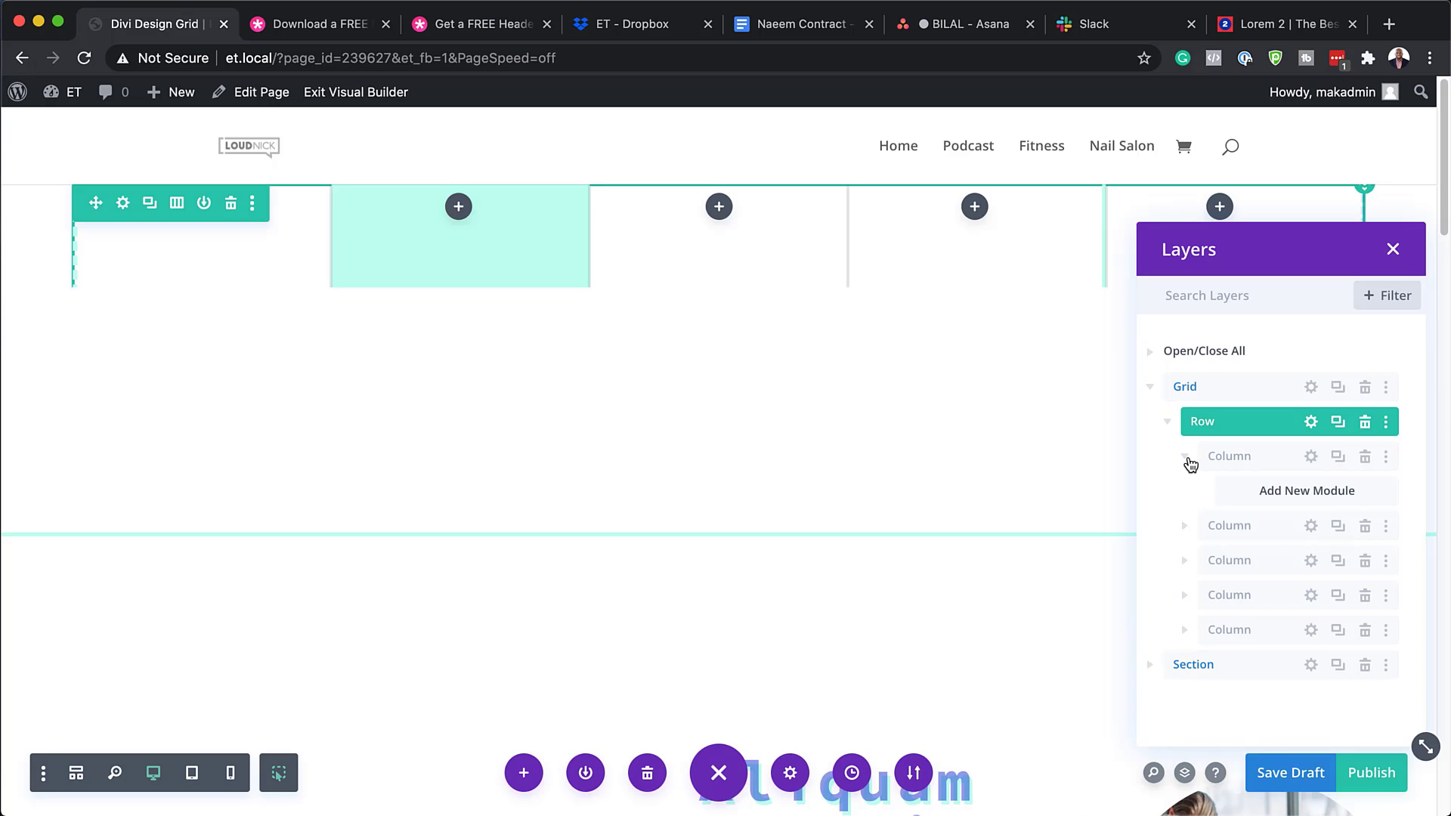
{"action": "left_click", "coordinate": [1321, 495]}
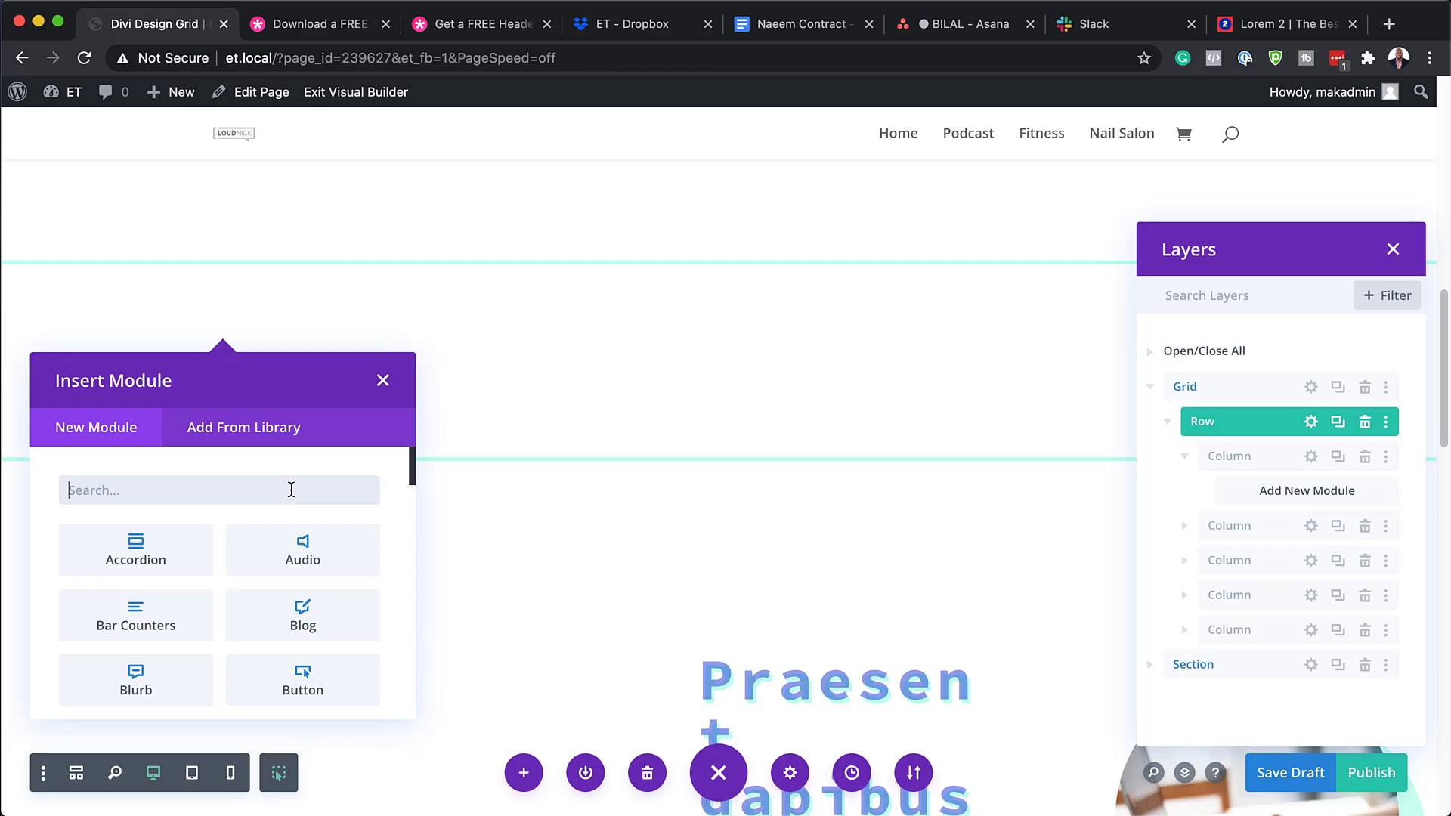
{"action": "type", "text": "div"}
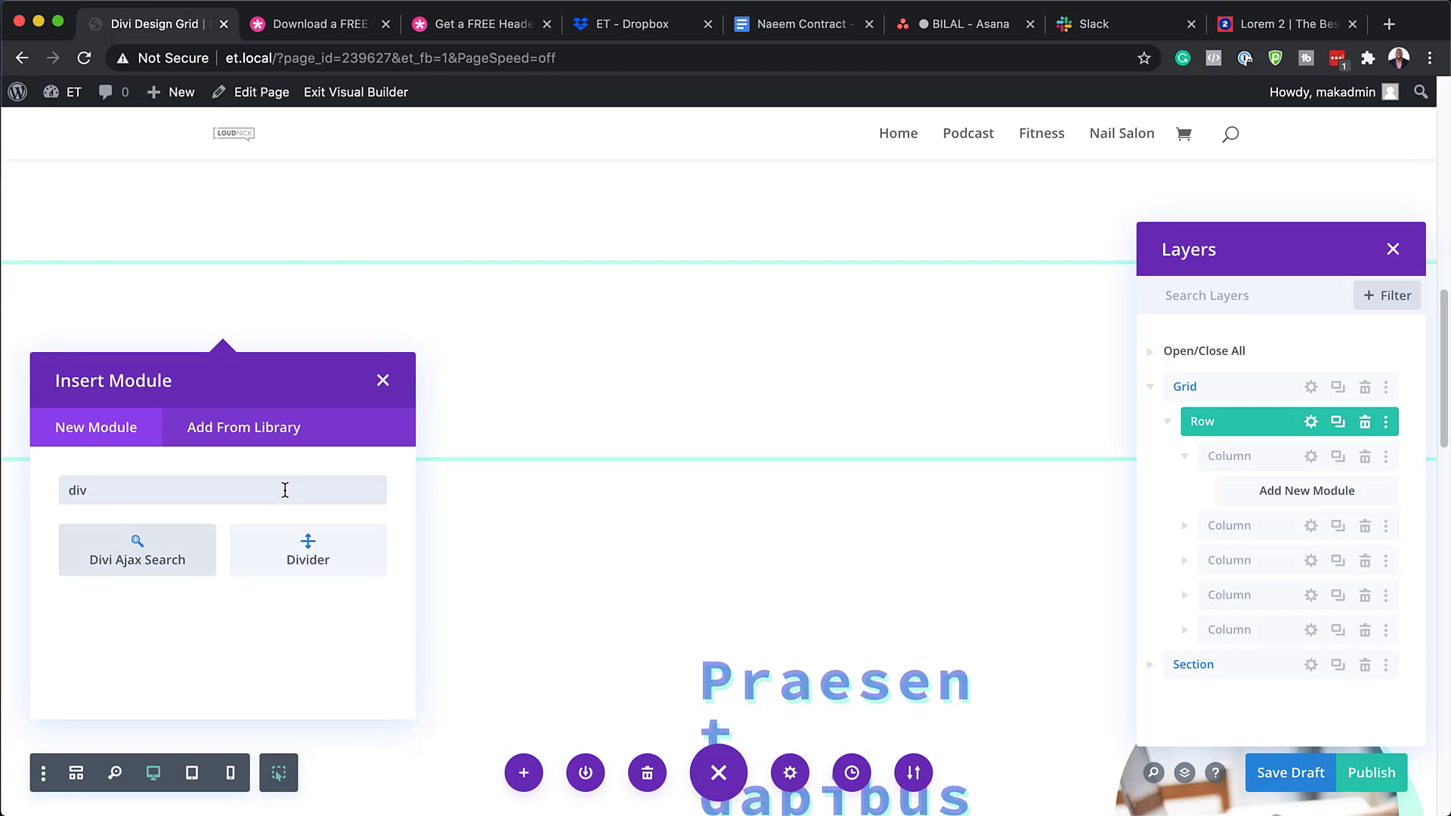
{"action": "left_click", "coordinate": [366, 569]}
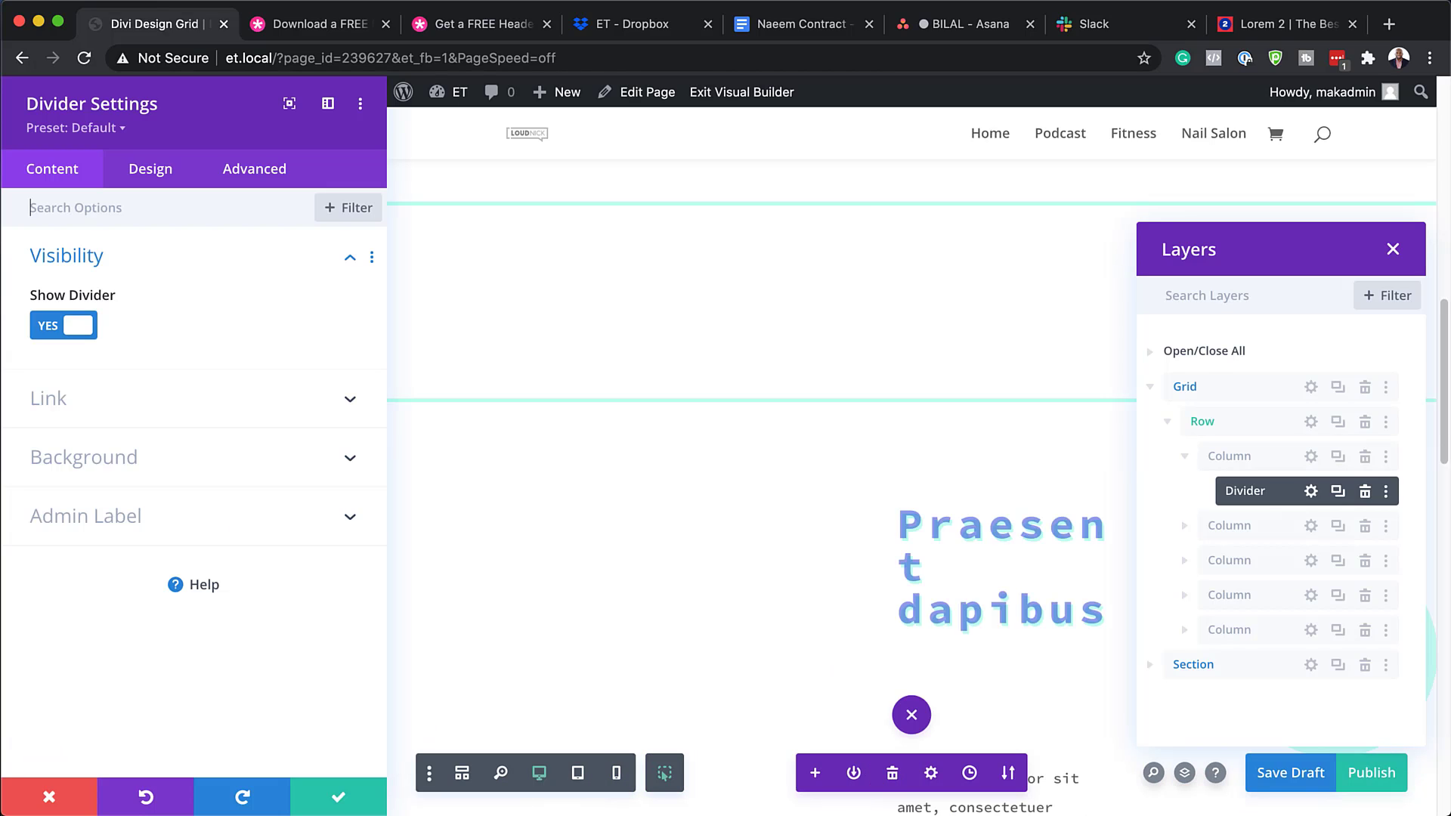
{"action": "left_click", "coordinate": [47, 327]}
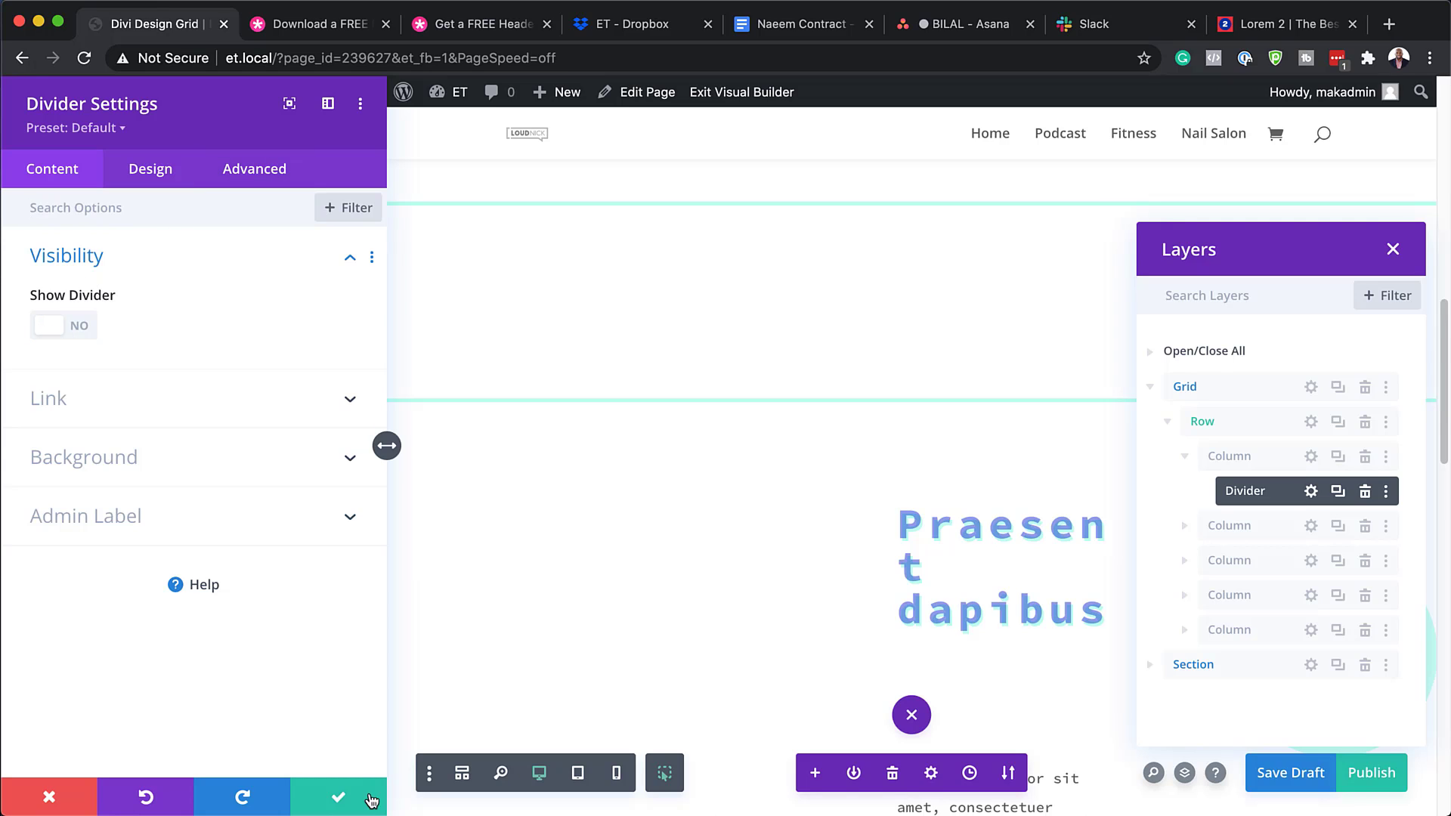
{"action": "left_click", "coordinate": [339, 797]}
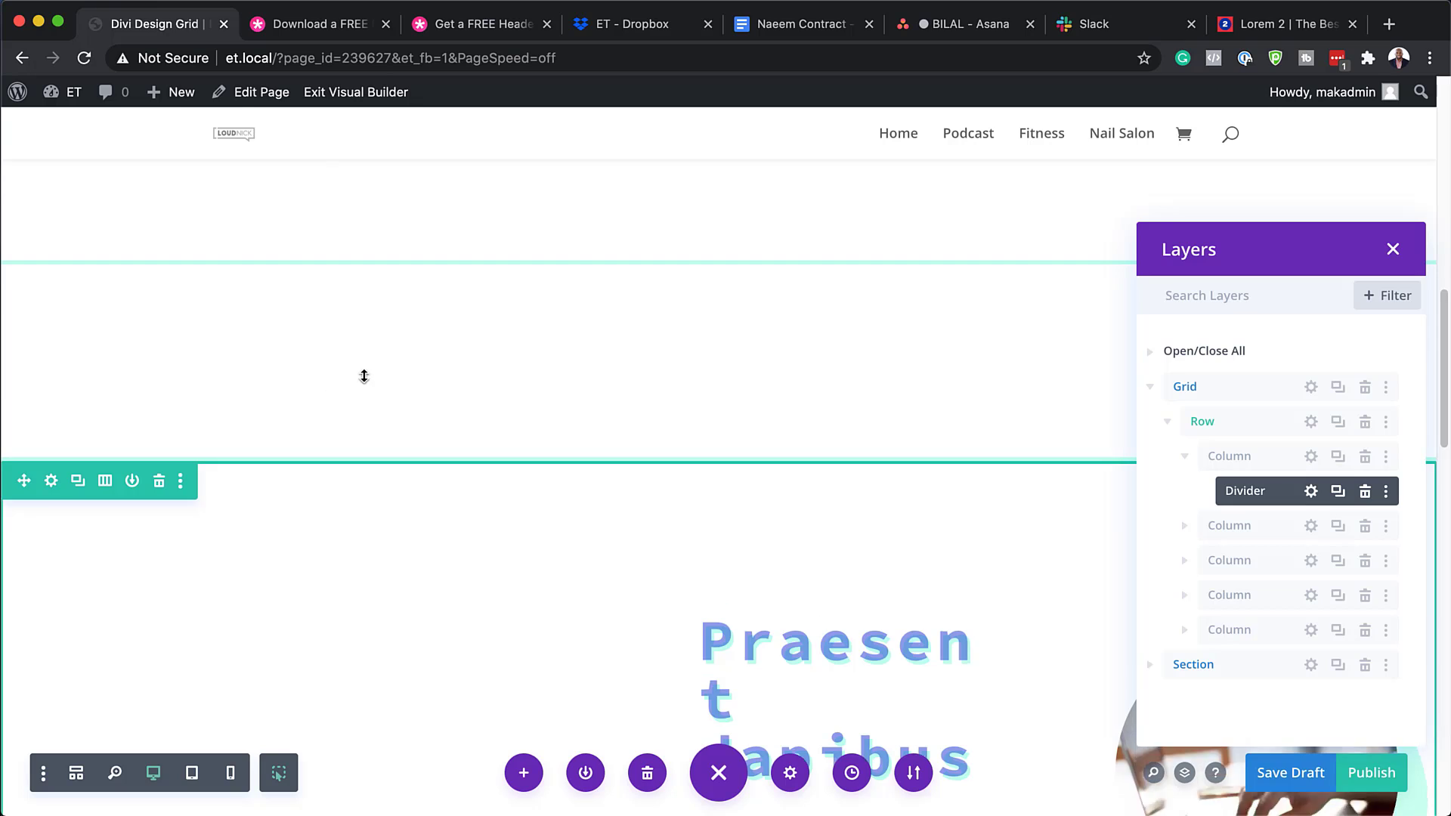
Duplicate the first column's Divider module and move the copy into the second column.
{"action": "left_click", "coordinate": [1340, 493]}
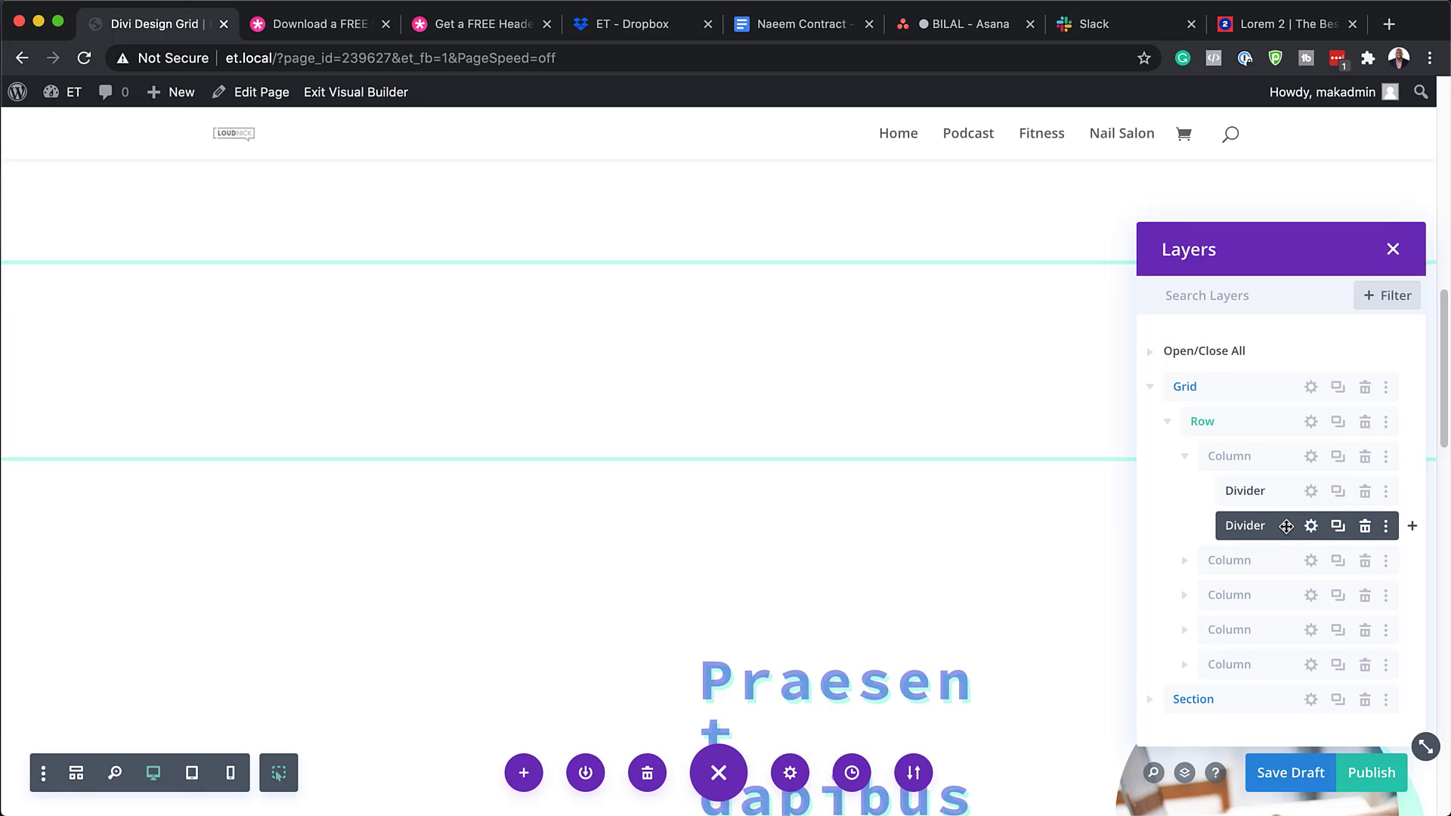
{"action": "left_click_drag", "start_coordinate": [1287, 527], "coordinate": [1260, 505]}
{"action": "left_click", "coordinate": [1186, 561]}
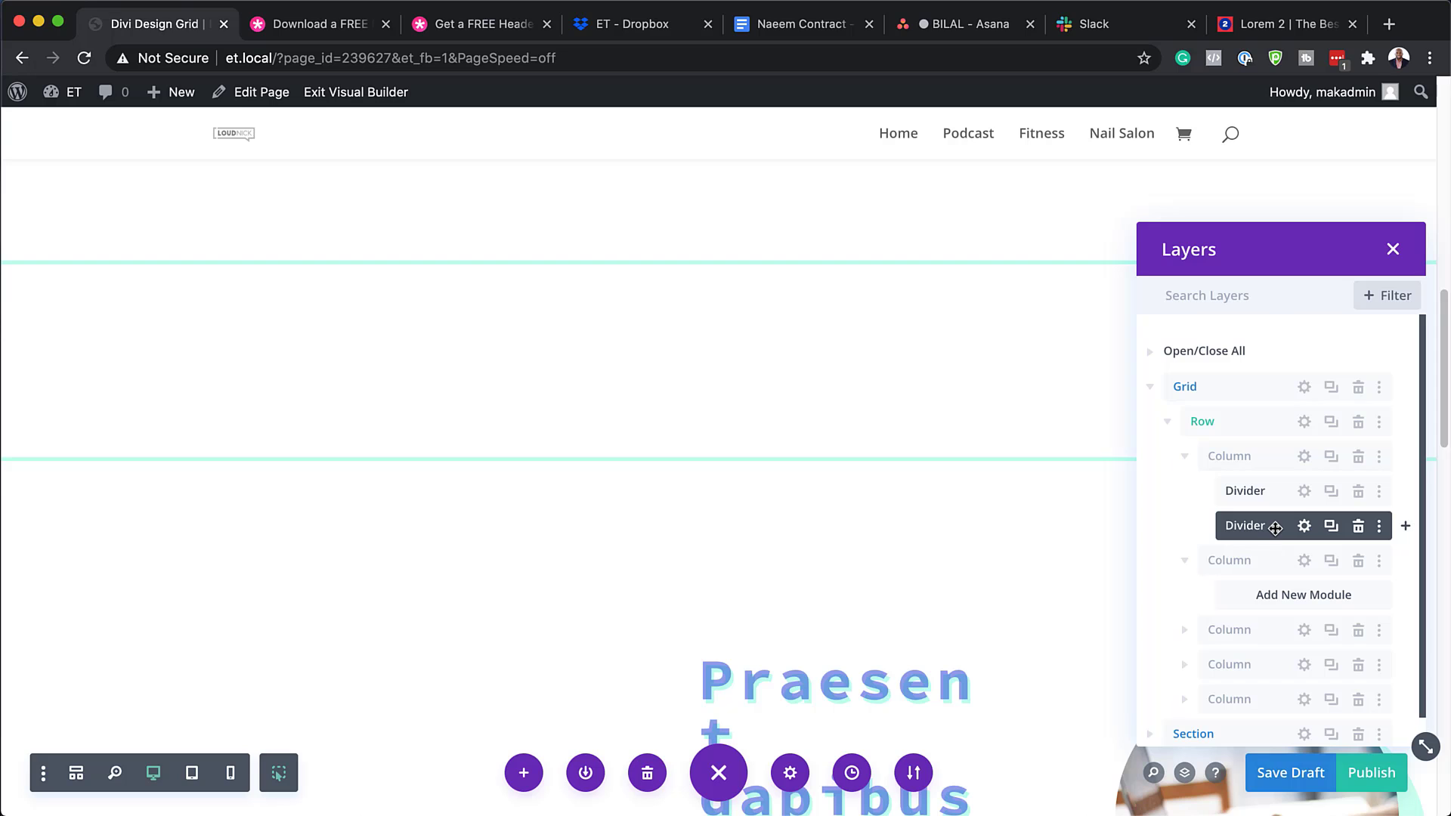
{"action": "left_click_drag", "start_coordinate": [1276, 527], "coordinate": [1274, 570]}
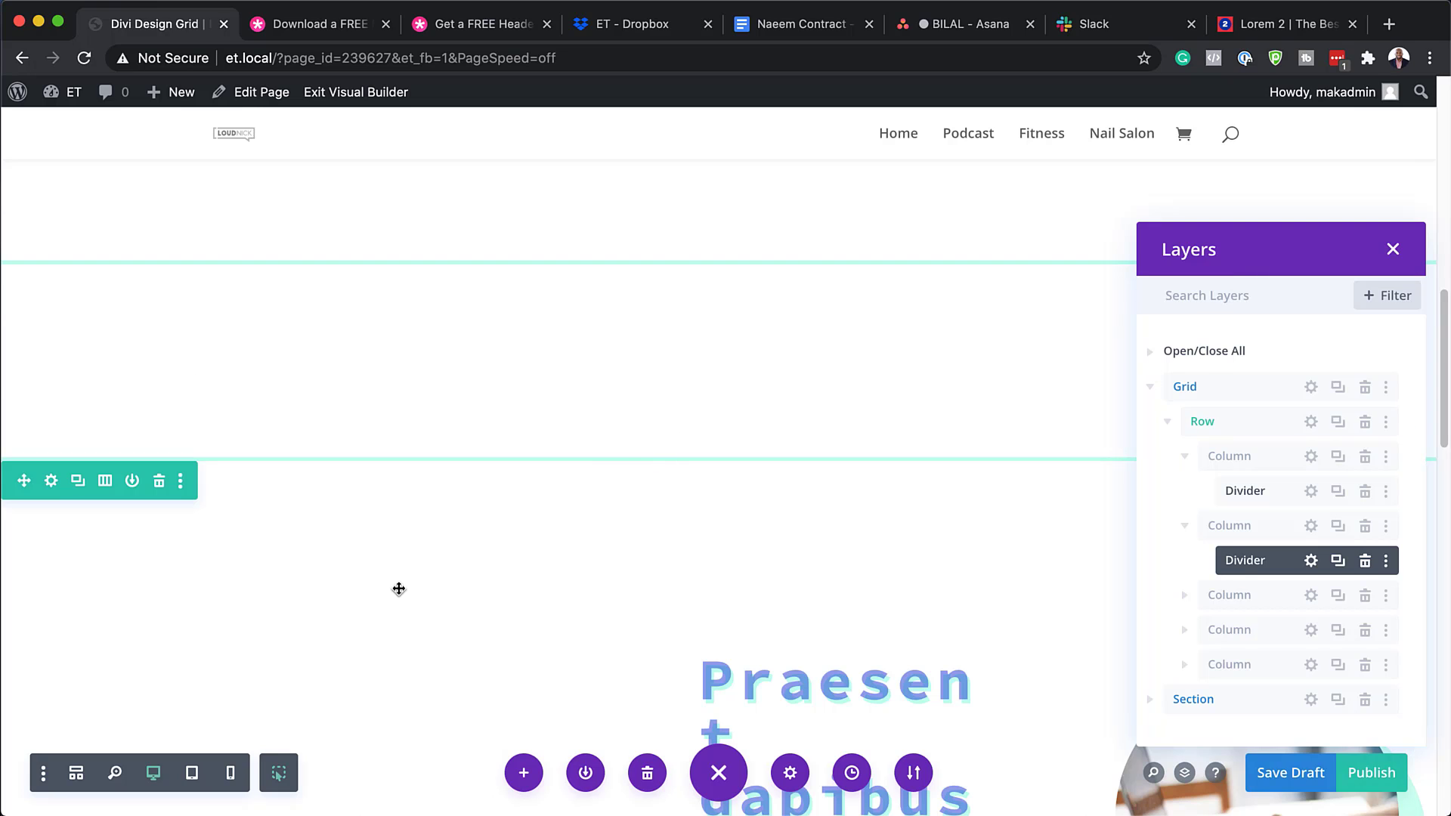
Publish the page and check the grid layout on the live page, outside the Visual Builder, down to the footer.
{"action": "left_click", "coordinate": [1390, 777]}
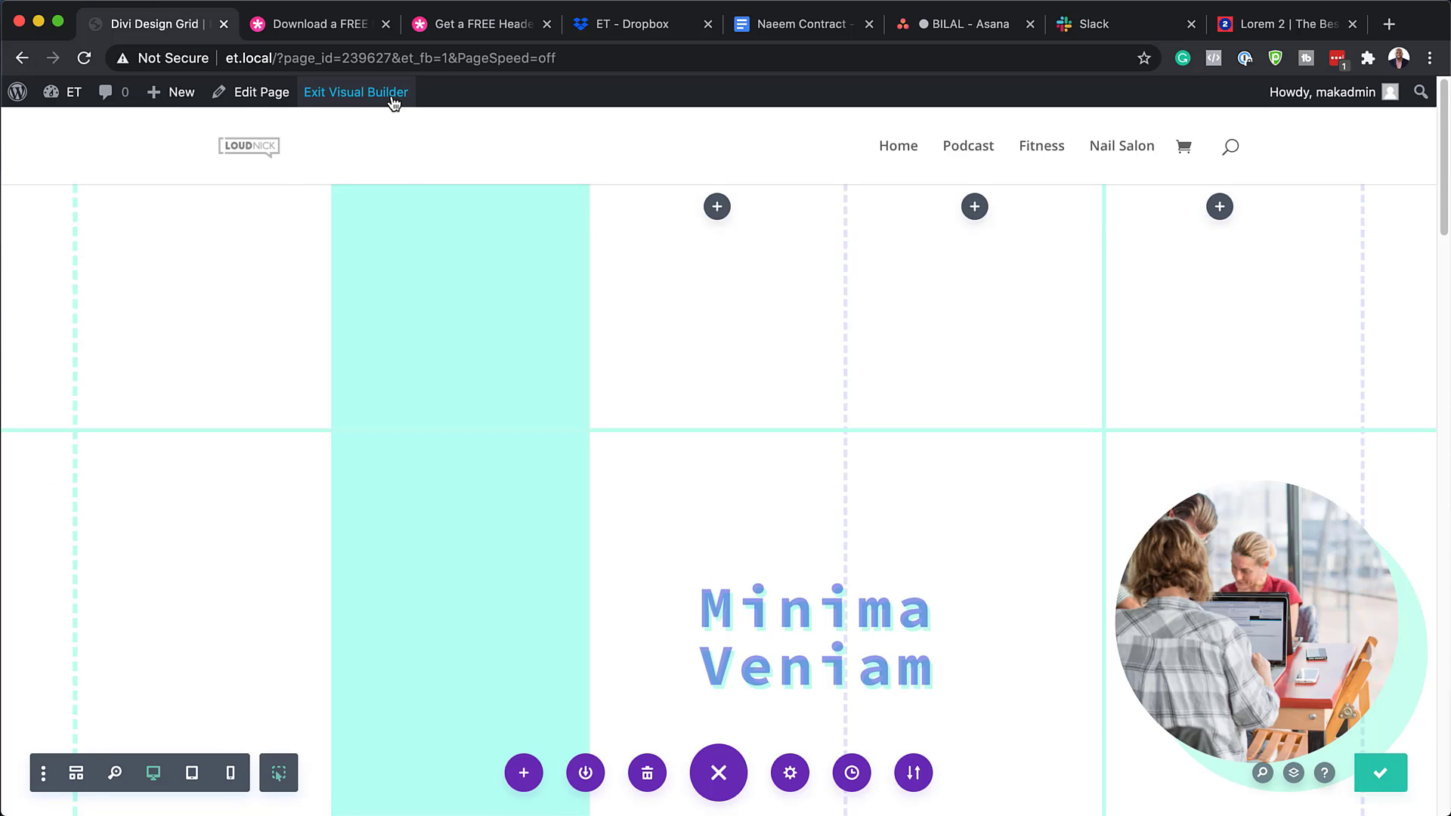
{"action": "left_click", "coordinate": [387, 97]}
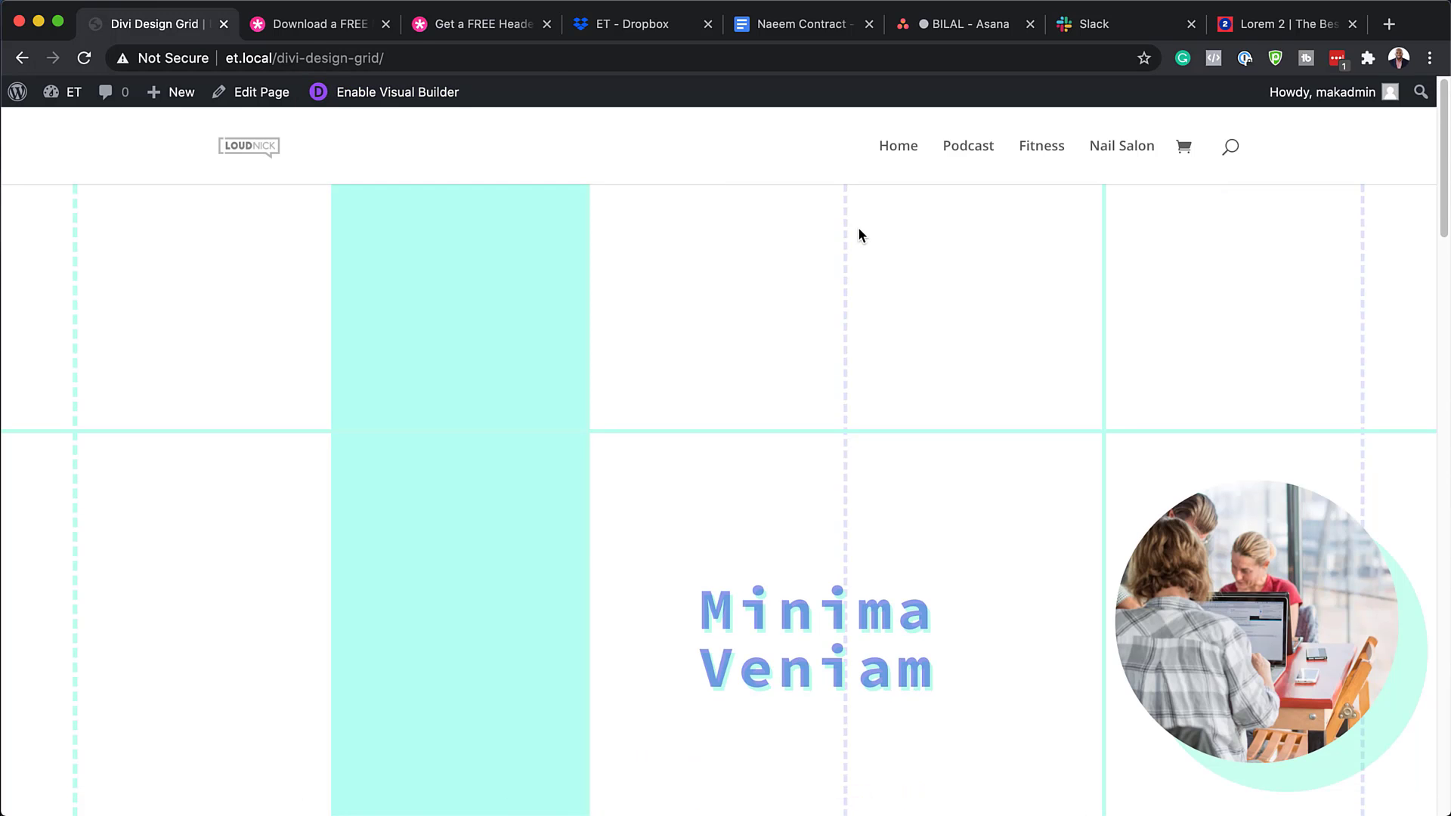
{"action": "scroll", "coordinate": [1031, 452], "scroll_direction": "down", "scroll_amount": 5}
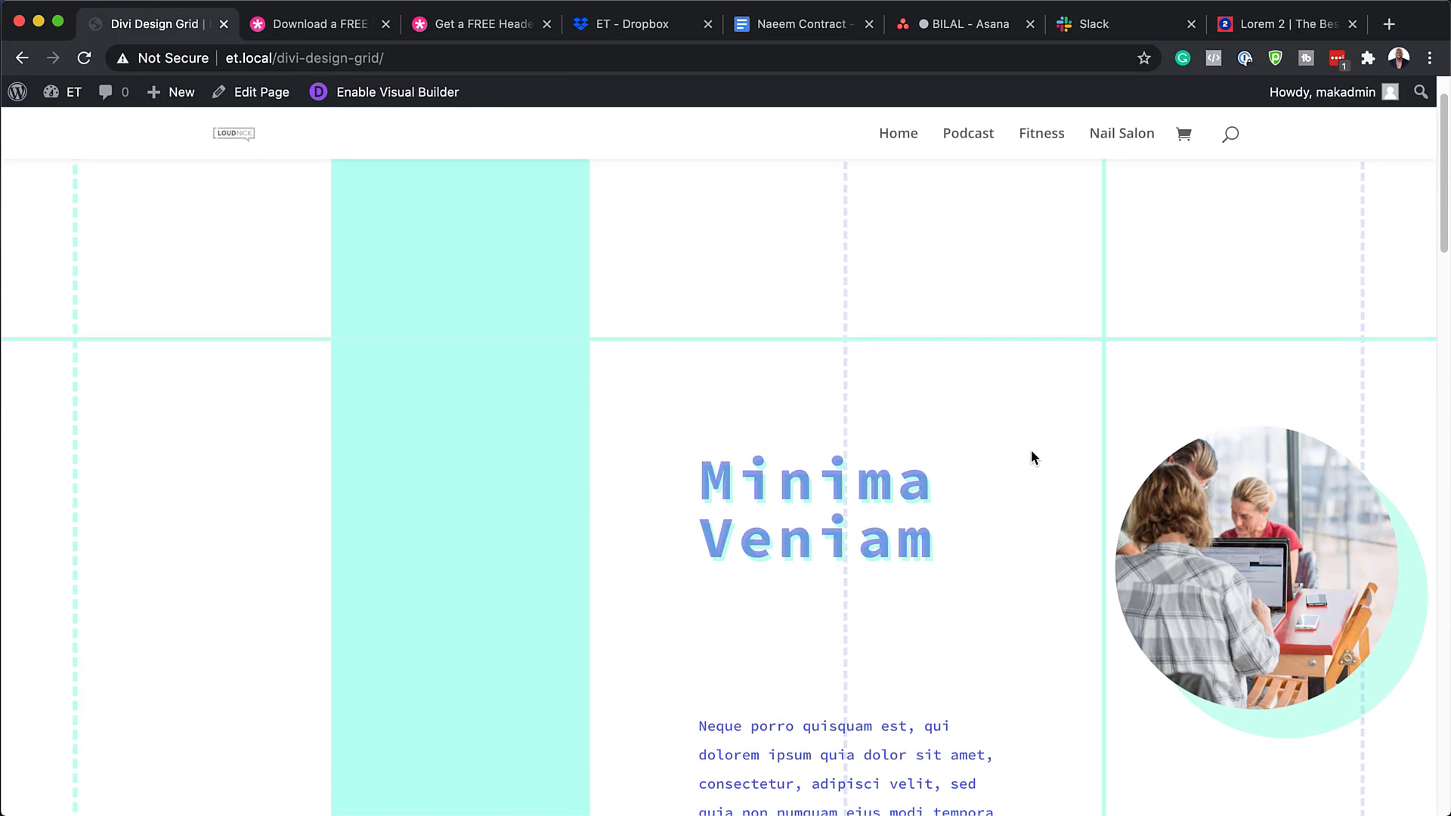
{"action": "scroll", "coordinate": [1030, 451], "scroll_direction": "down", "scroll_amount": 9}
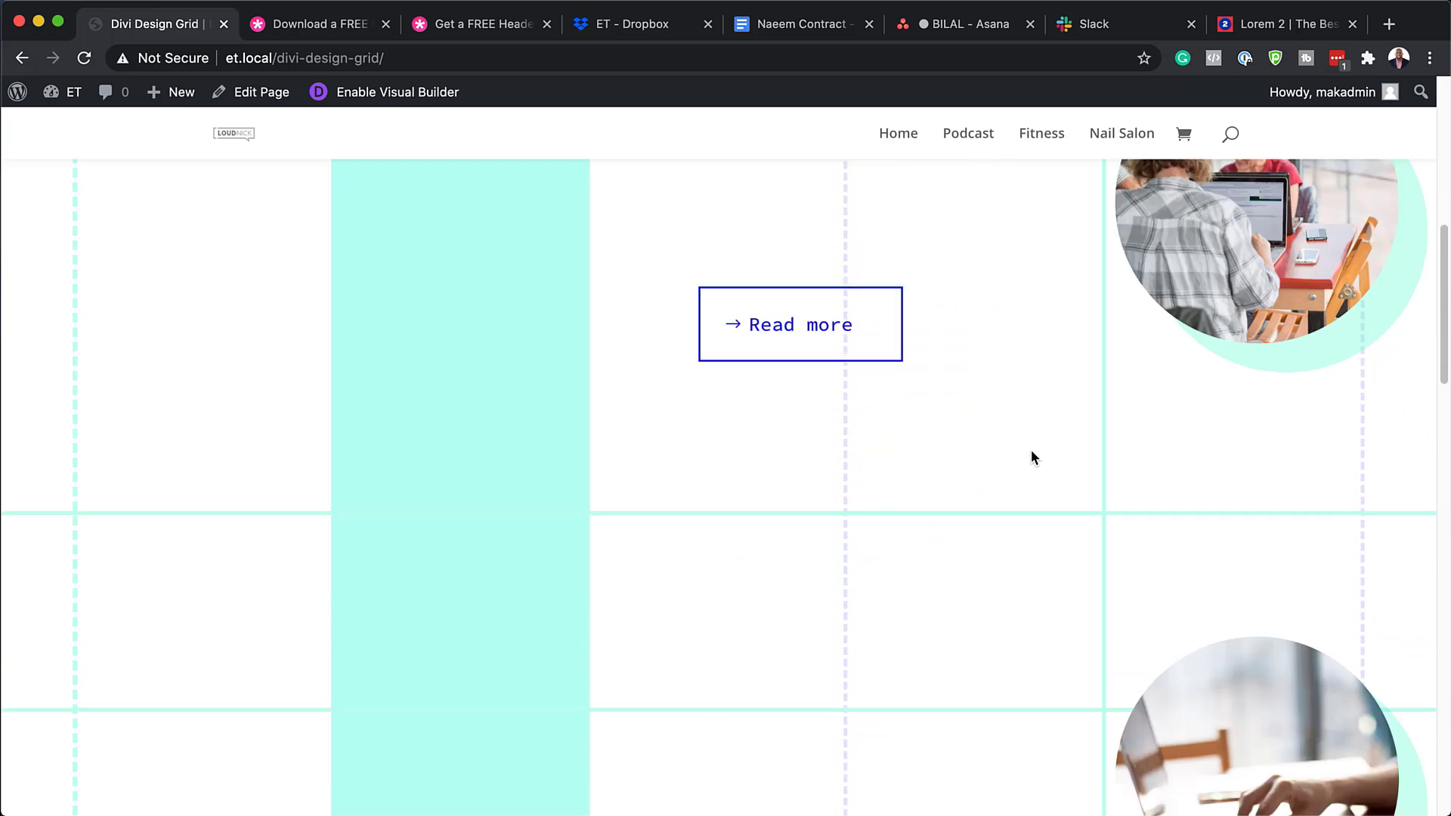
{"action": "scroll", "coordinate": [1030, 450], "scroll_direction": "down", "scroll_amount": 15}
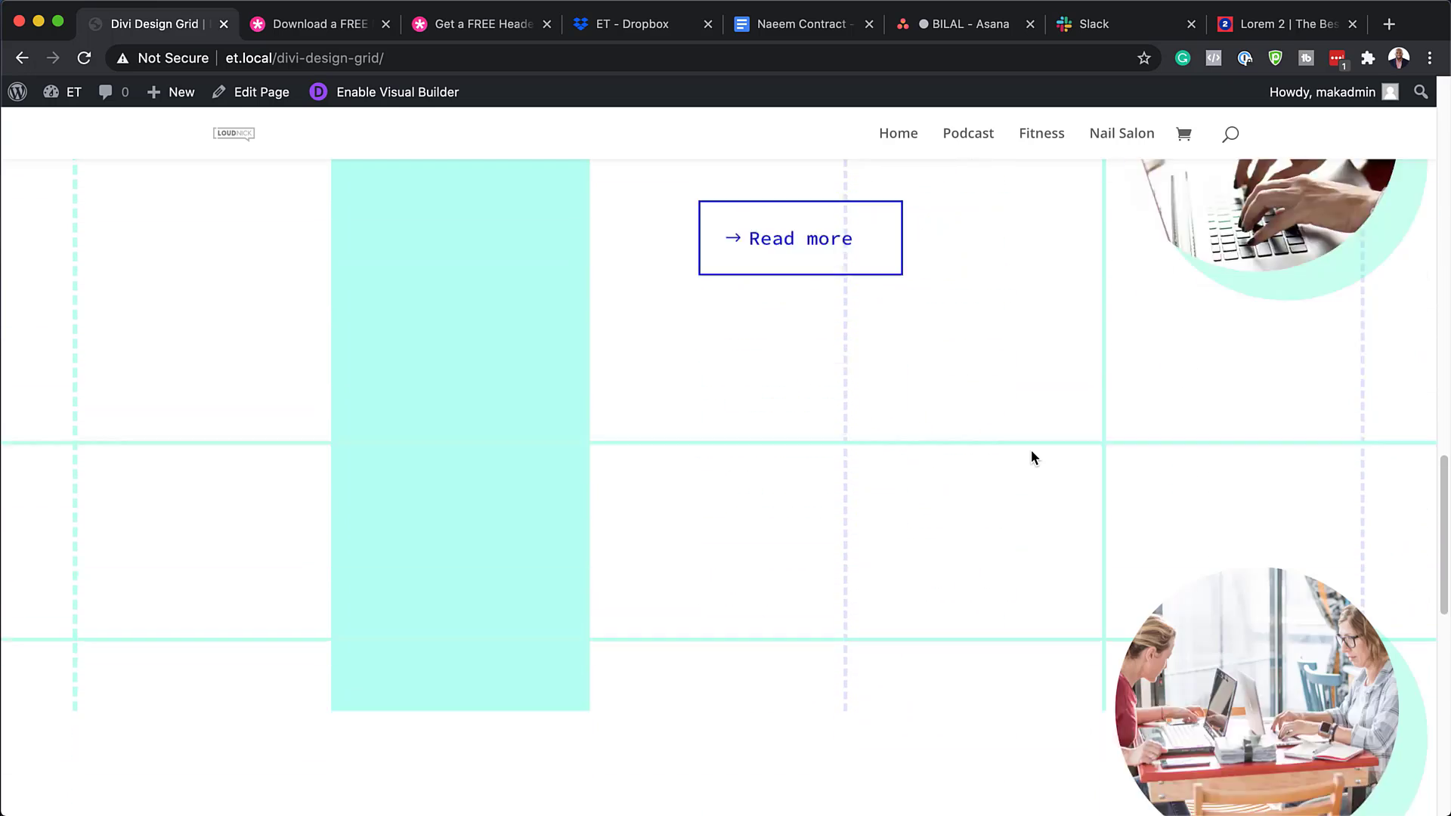
{"action": "scroll", "coordinate": [1031, 451], "scroll_direction": "down", "scroll_amount": 9}
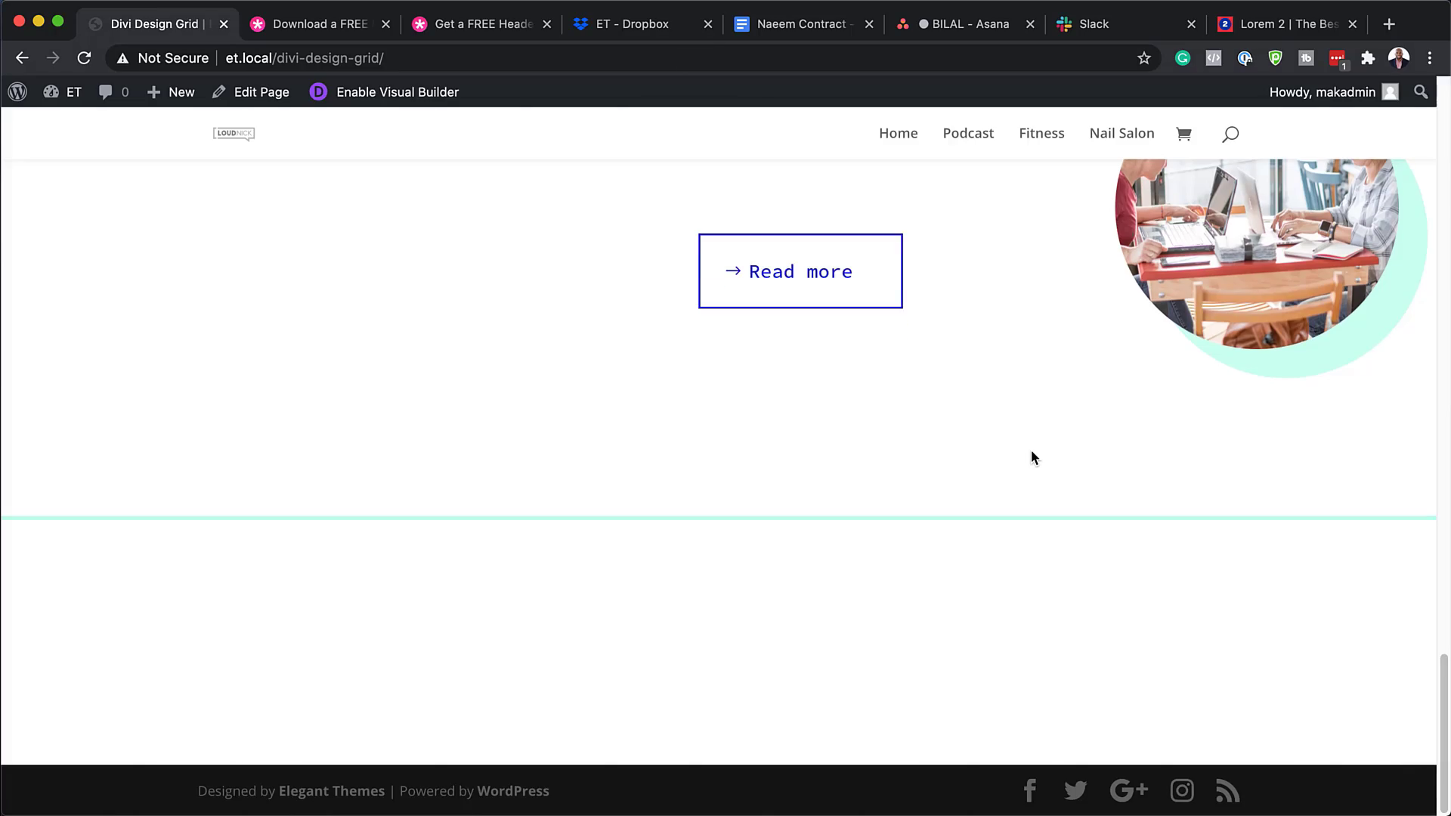